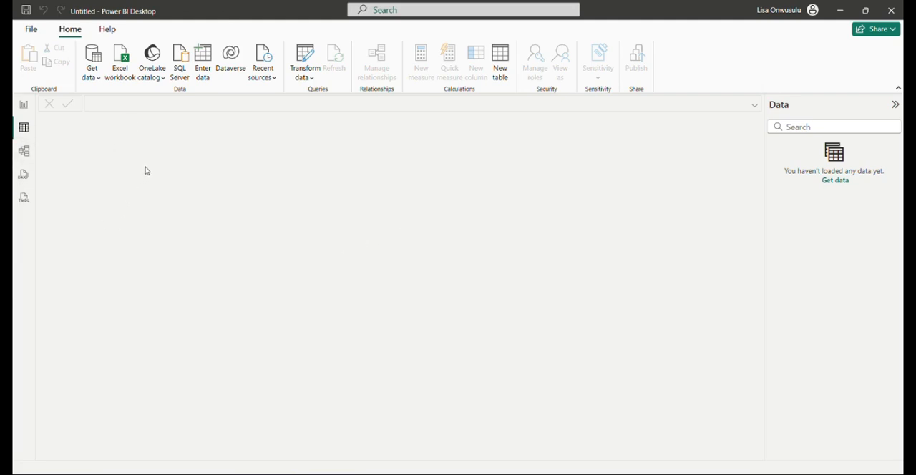
Open the Cocacola Excel workbook from the Cocacola folder as a data source
left_click(121, 66)
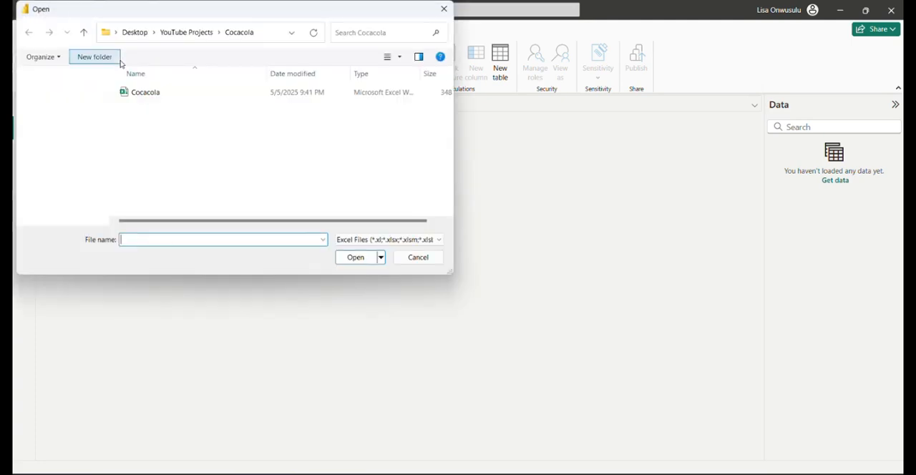
left_click(165, 94)
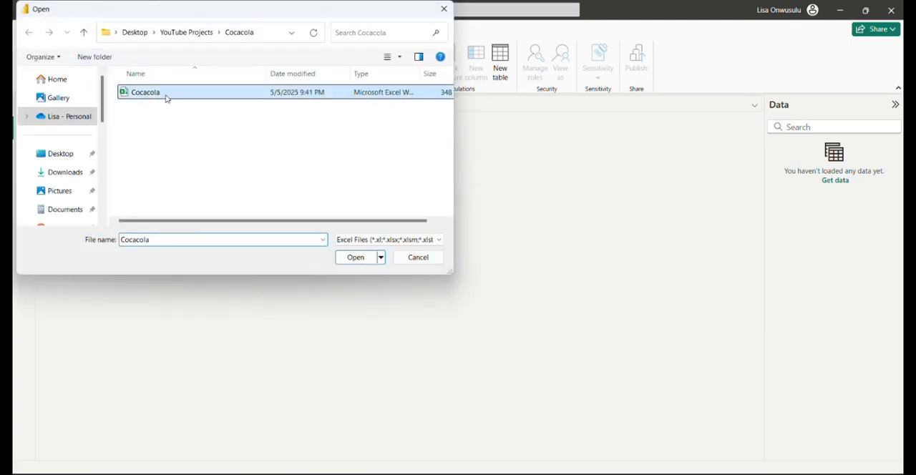
left_click(360, 262)
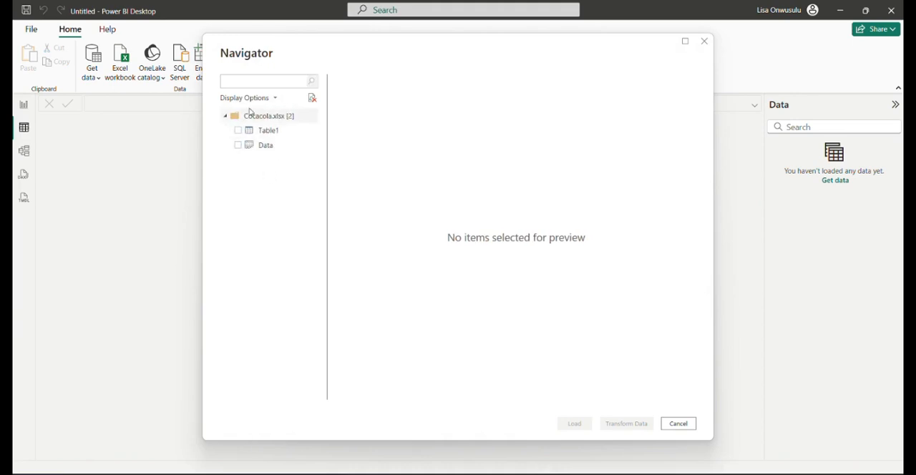
Select Table1 from Cocacola.xlsx and open it for transformation in the Power Query Editor
left_click(246, 133)
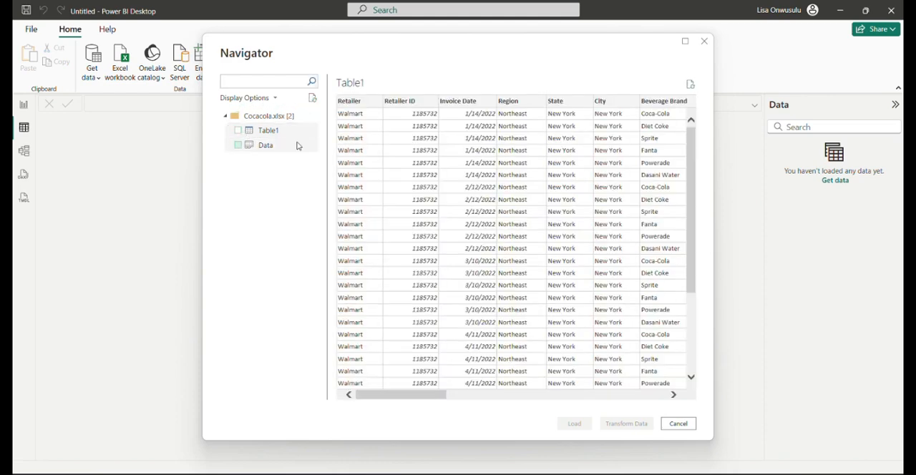
left_click(242, 136)
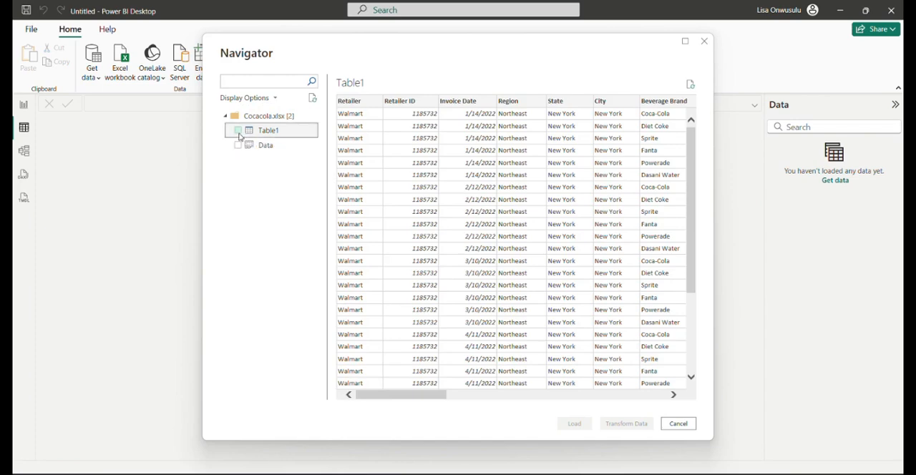
left_click(239, 133)
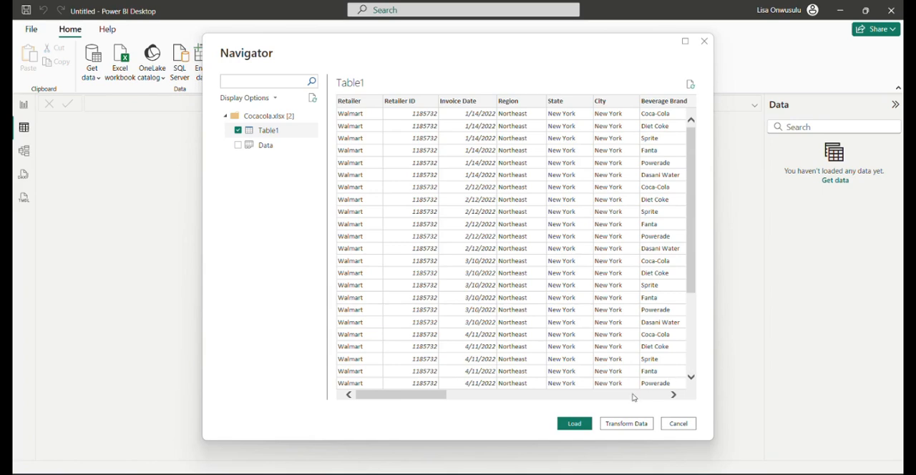
left_click(633, 425)
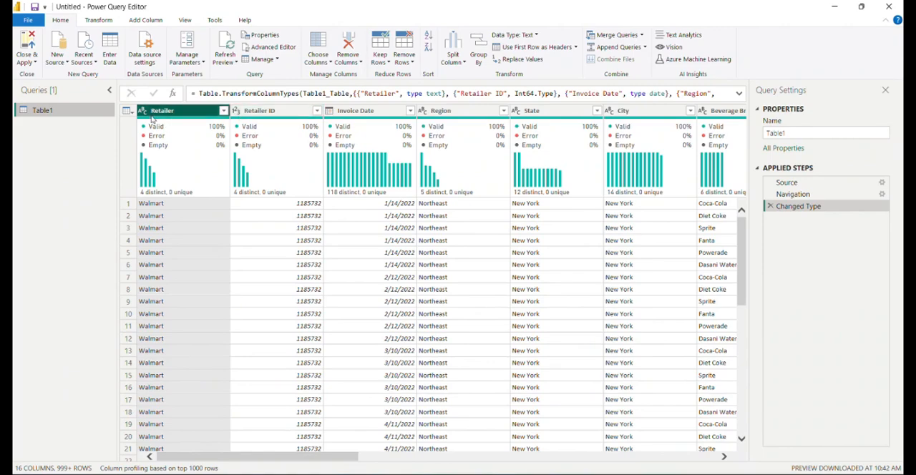
Examine the data types and column quality of Table1's columns from Retailer ID through Delivery Company
left_click(283, 111)
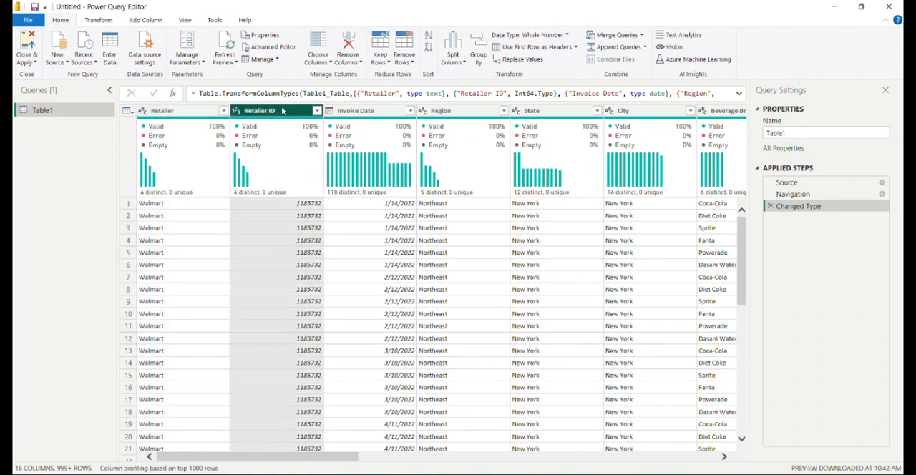
left_click(358, 111)
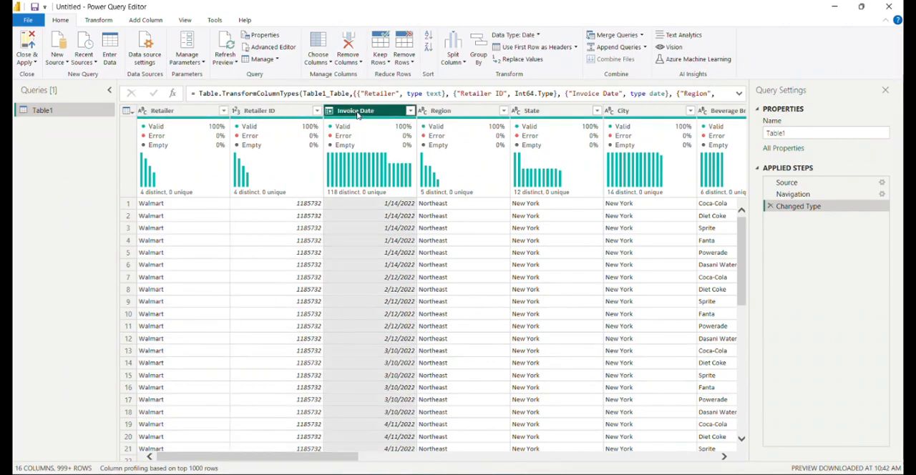
left_click(442, 113)
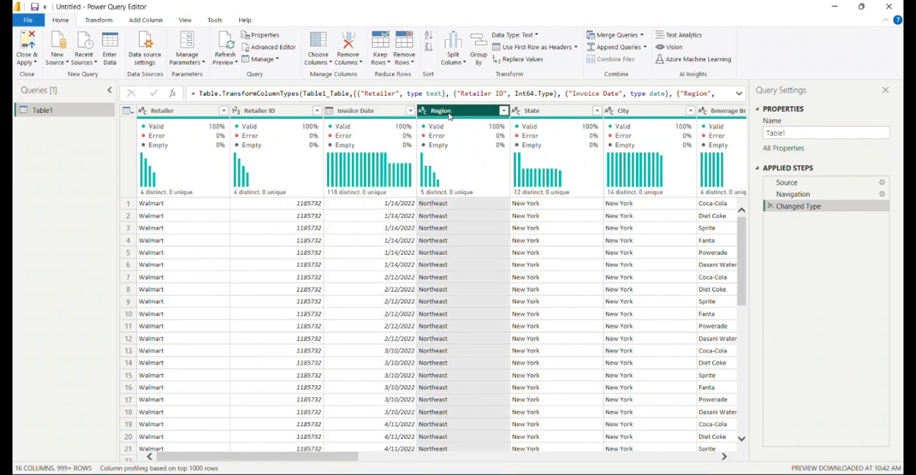
left_click(556, 113)
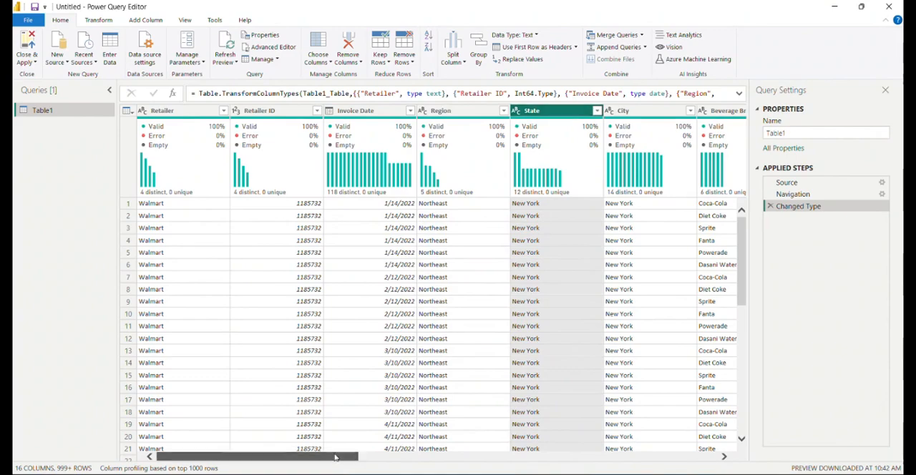
left_click_drag(339, 458, 454, 457)
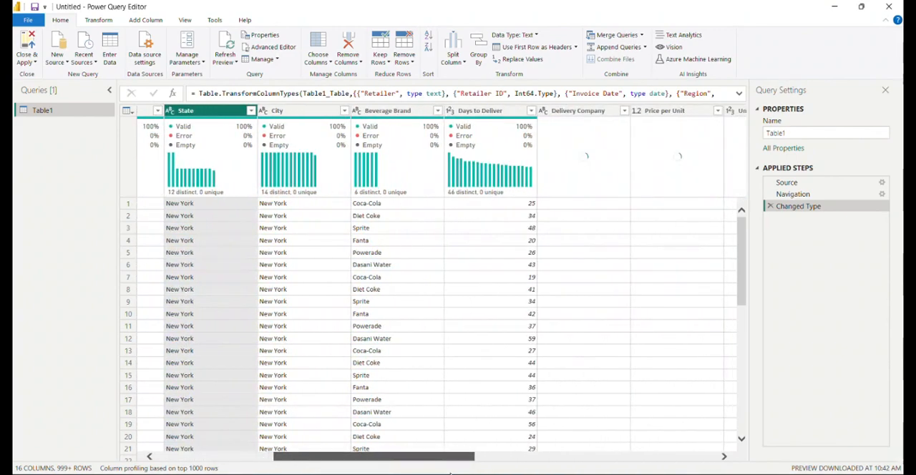
left_click(493, 117)
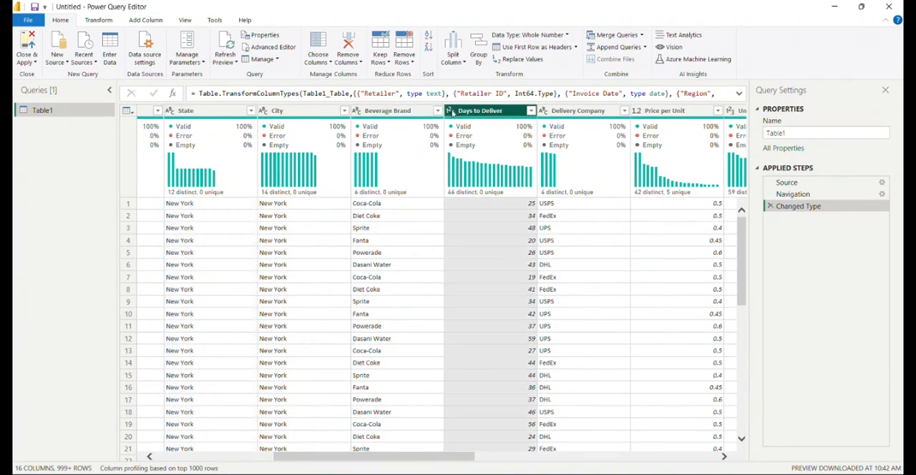
left_click(572, 112)
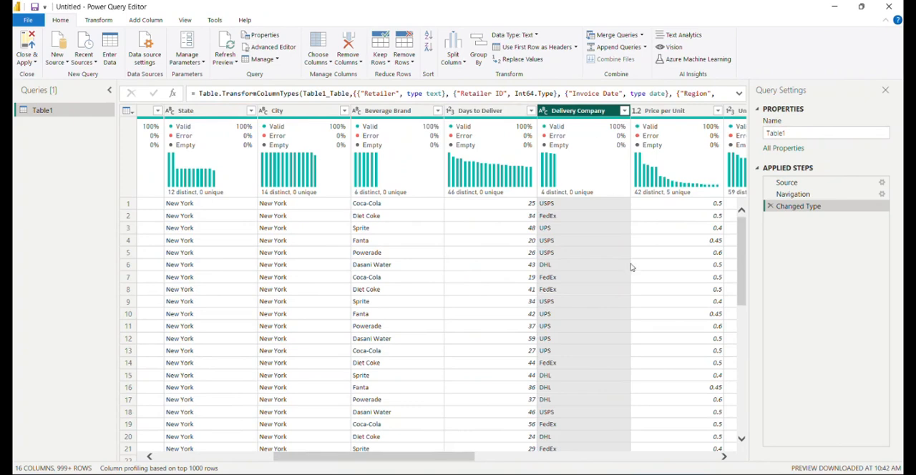
scroll(482, 465, "right", 10)
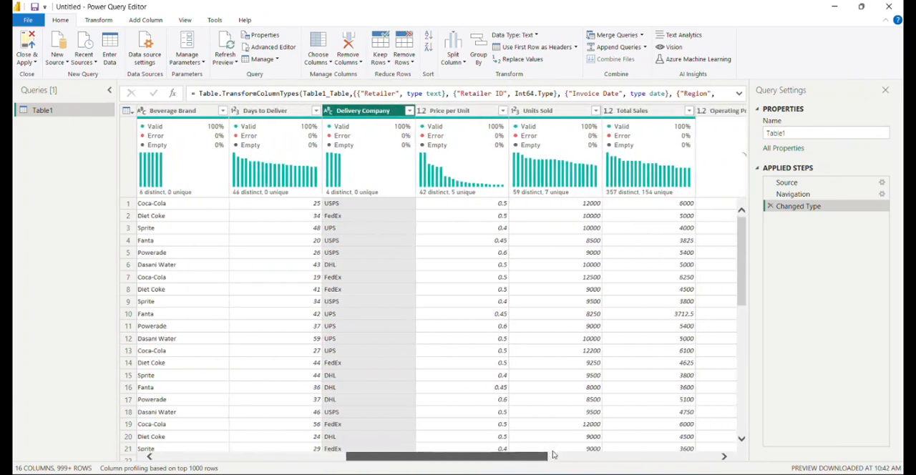
Change the Price per Unit column's data type to Fixed decimal number, replacing the current type conversion
left_click(383, 115)
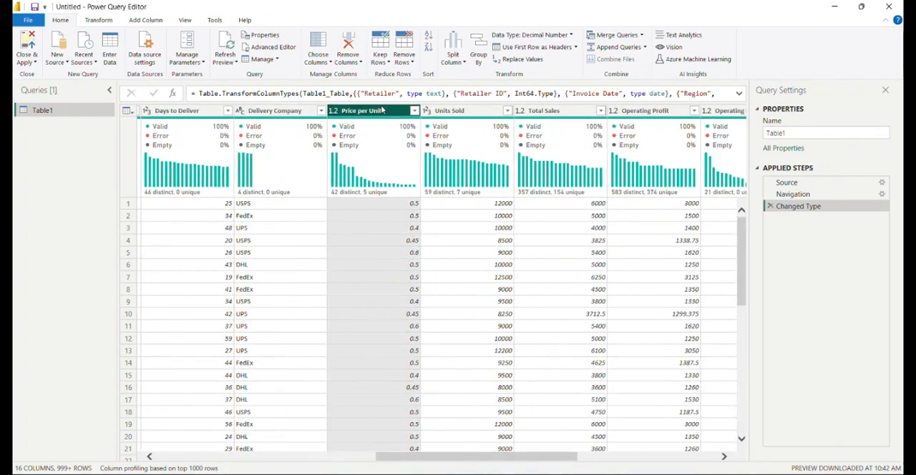
left_click(333, 112)
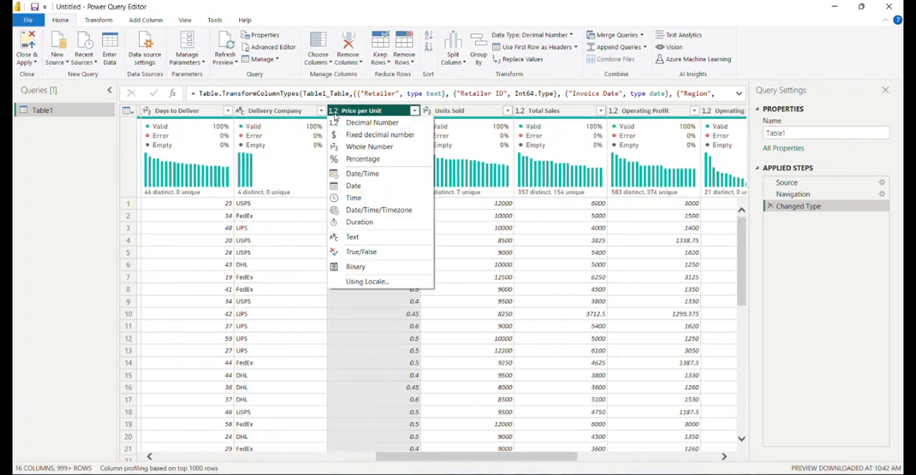
left_click(355, 141)
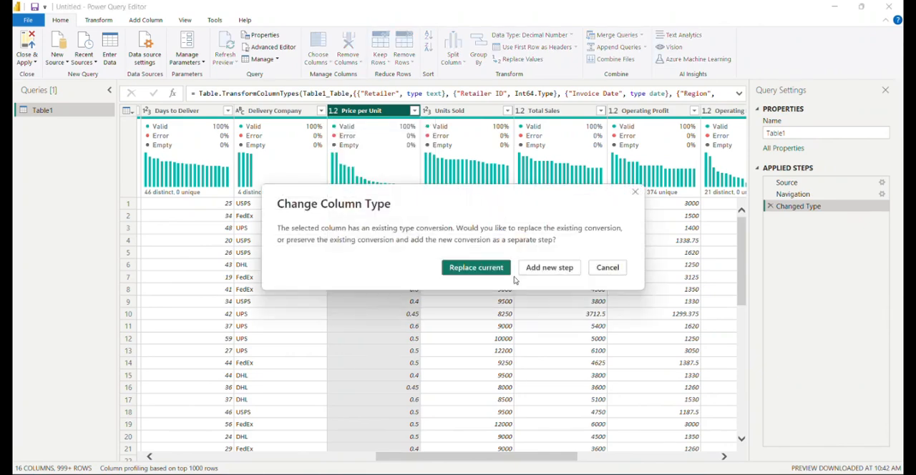
left_click(489, 270)
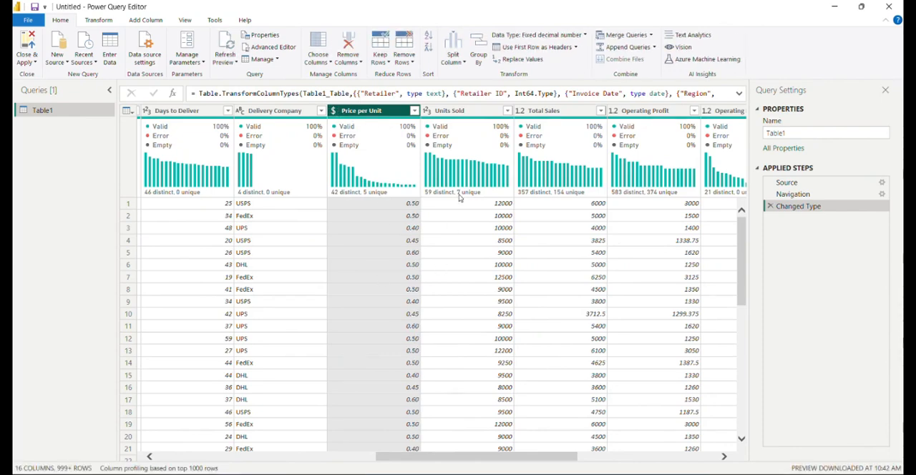
Change the Total Sales column's data type to Fixed decimal number, replacing the current type conversion
left_click(454, 111)
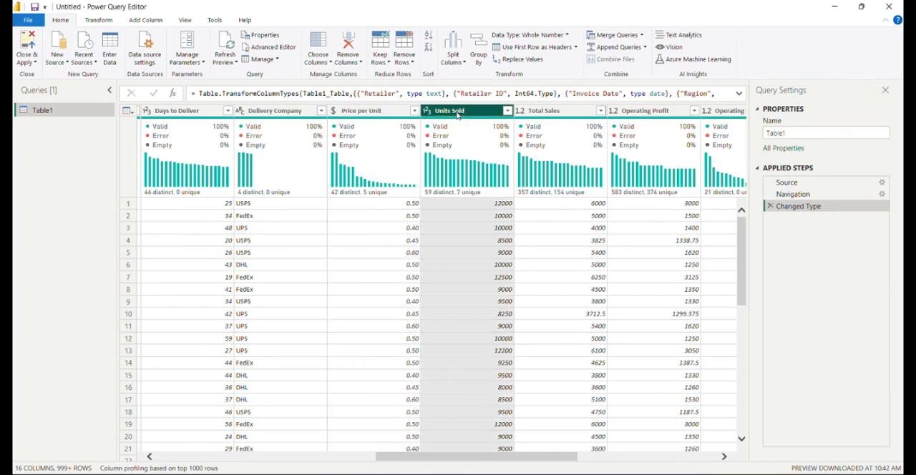
left_click(553, 112)
left_click(520, 112)
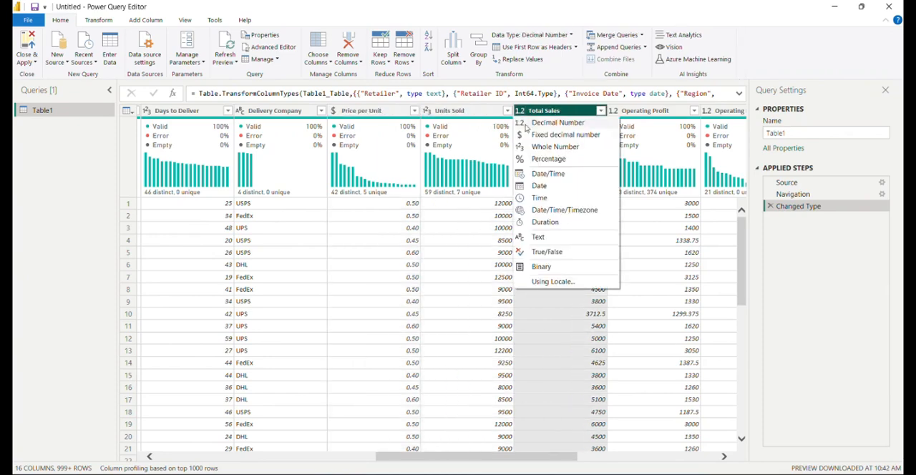
left_click(538, 136)
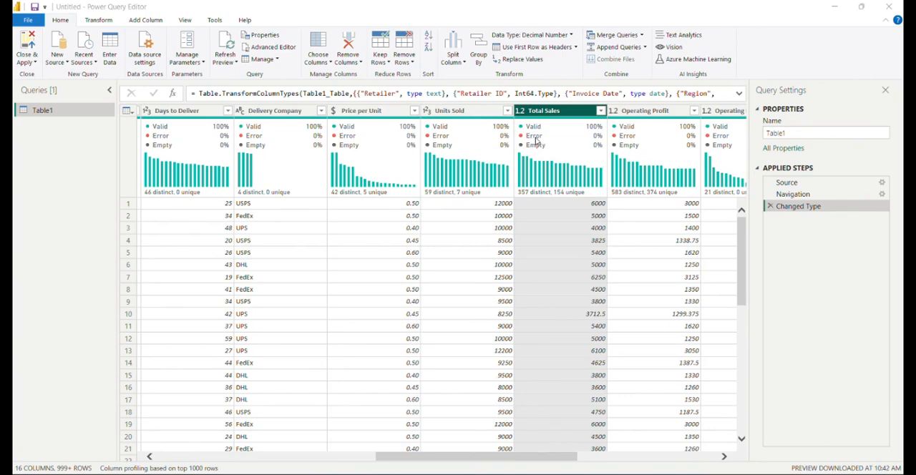
left_click(475, 268)
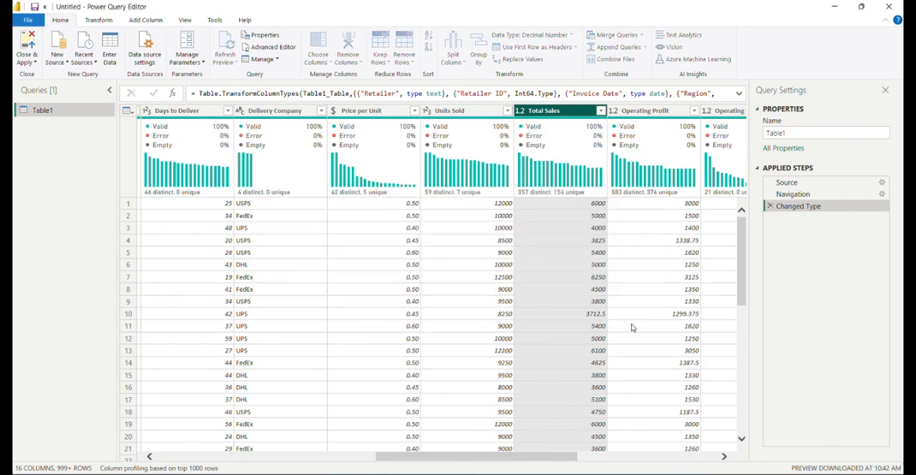
Change the Operating Profit column's data type to Fixed decimal number, replacing the current type conversion
left_click(632, 112)
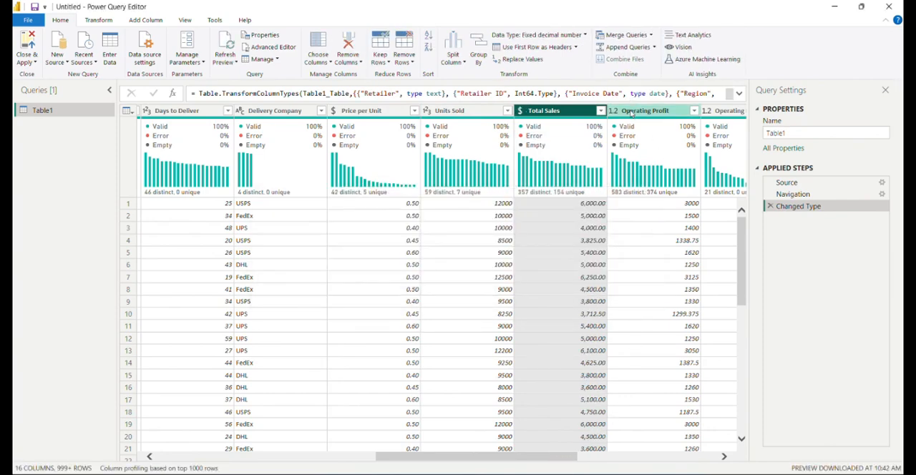
left_click(614, 111)
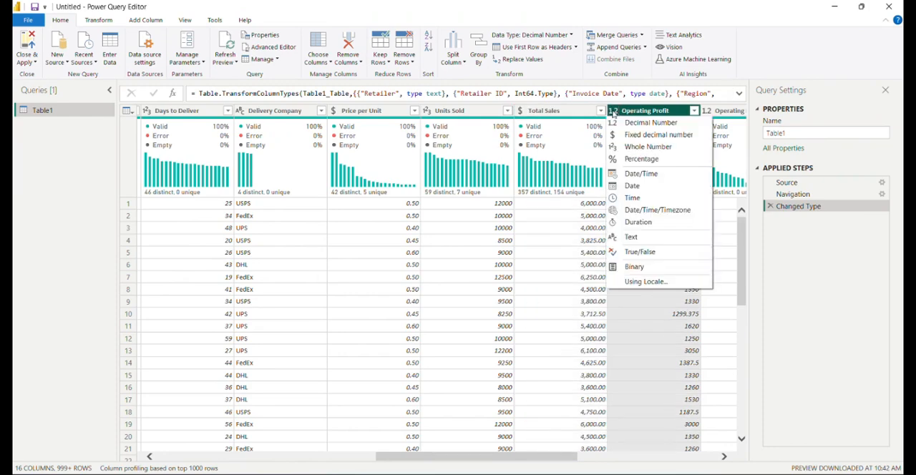
left_click(630, 134)
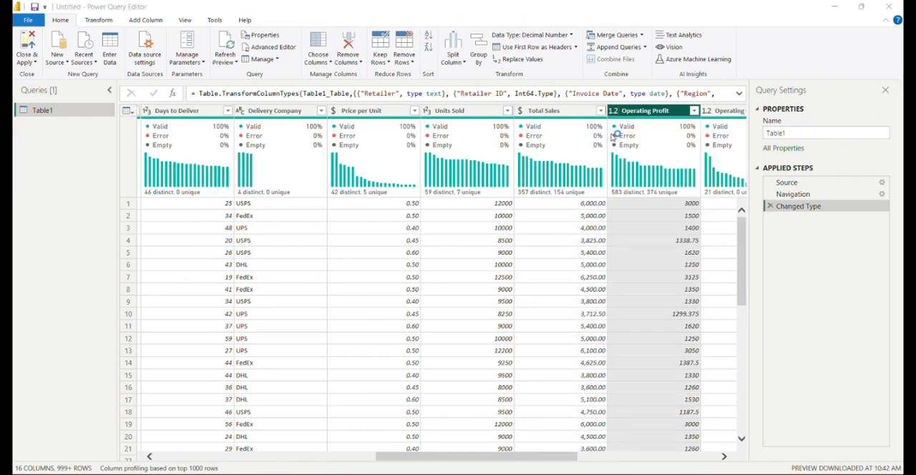
left_click(491, 273)
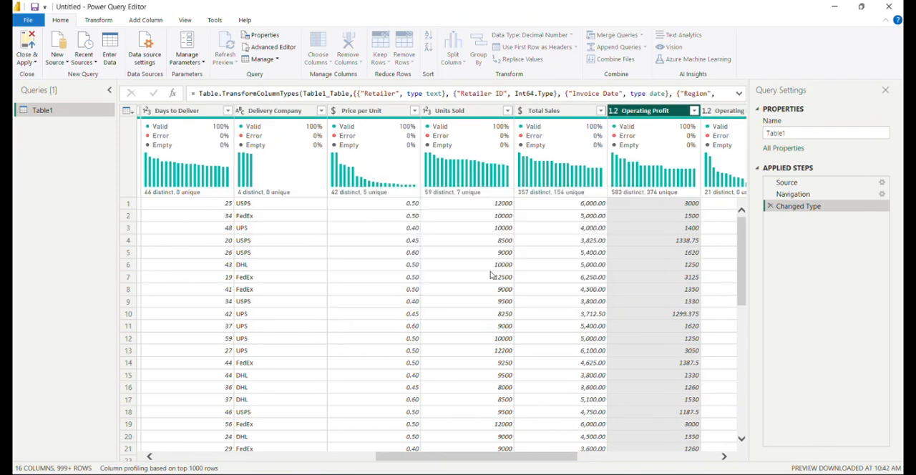
Check the data types of the Operating Margin and Product URL columns
left_click_drag(522, 461, 589, 460)
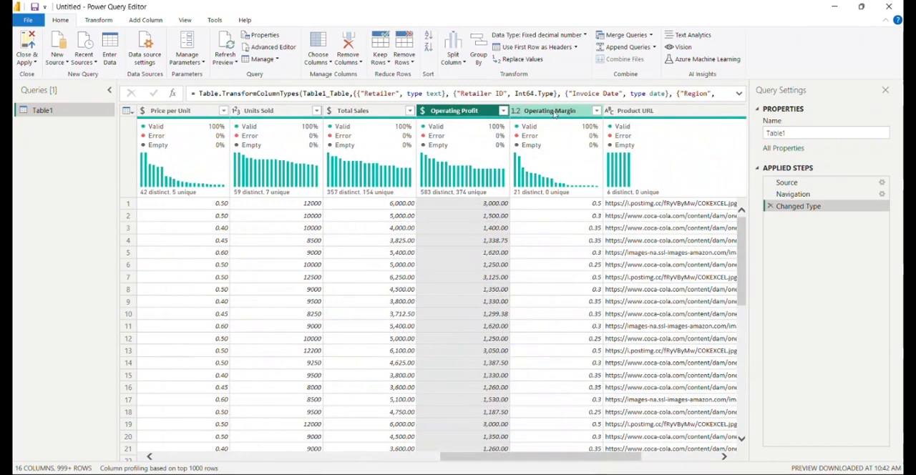
left_click(516, 113)
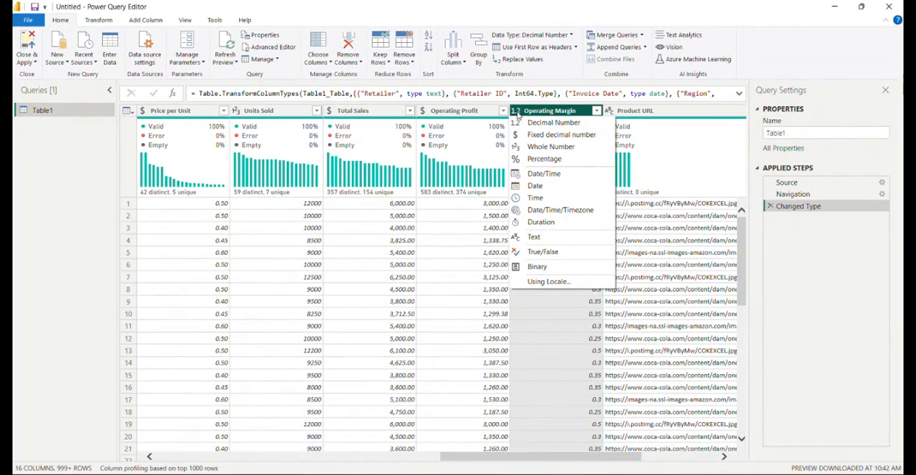
left_click(517, 113)
left_click(516, 113)
left_click(517, 113)
left_click(517, 113)
left_click(642, 115)
left_click(642, 113)
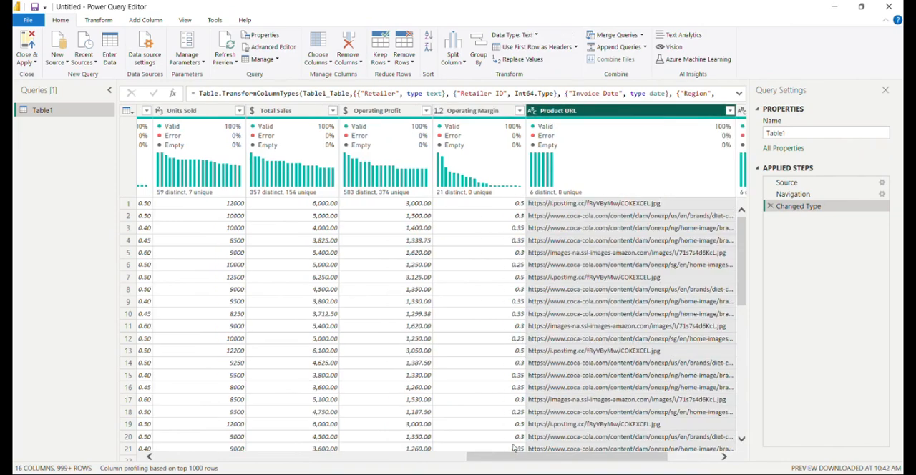
Apply the query changes to load Table1 and close the Power Query Editor
left_click_drag(513, 456, 185, 411)
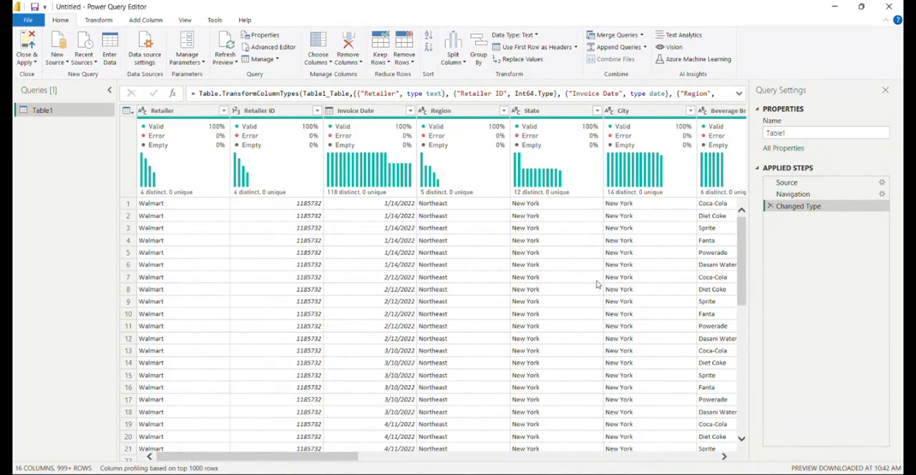
left_click_drag(317, 458, 121, 428)
left_click(27, 62)
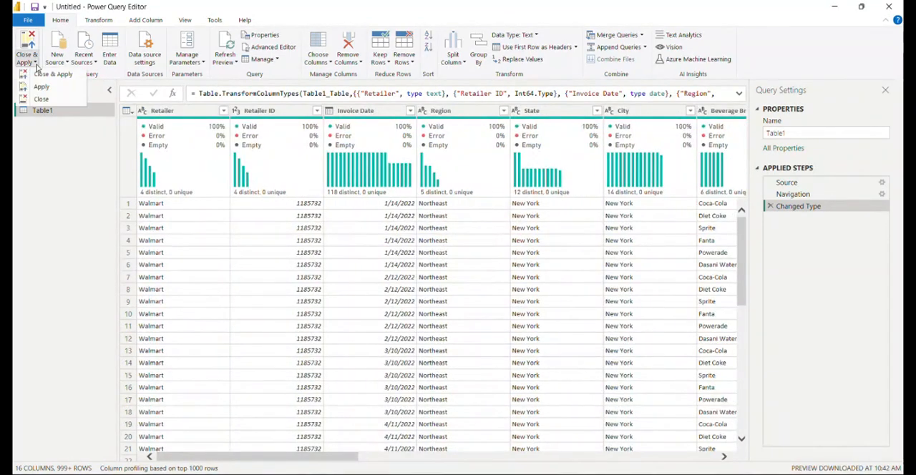
left_click(42, 98)
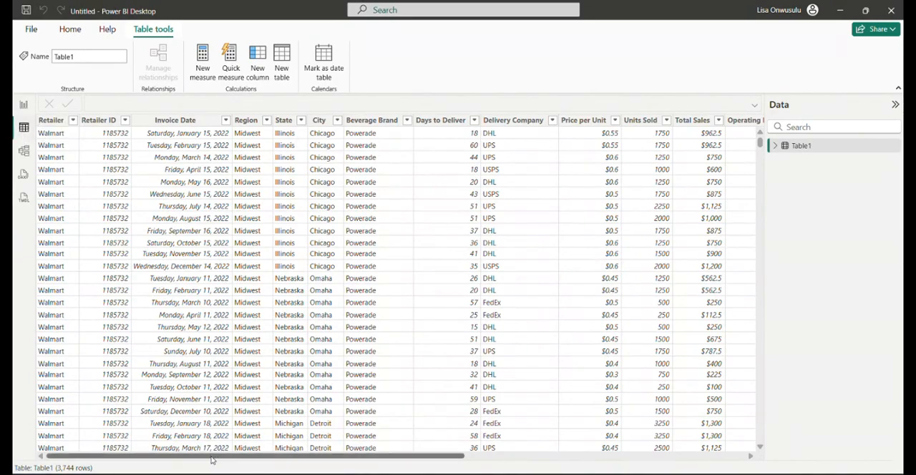
Review the loaded Table1 columns across to Product URL in the table view
scroll(222, 456, "right", 2)
left_click_drag(222, 462, 348, 462)
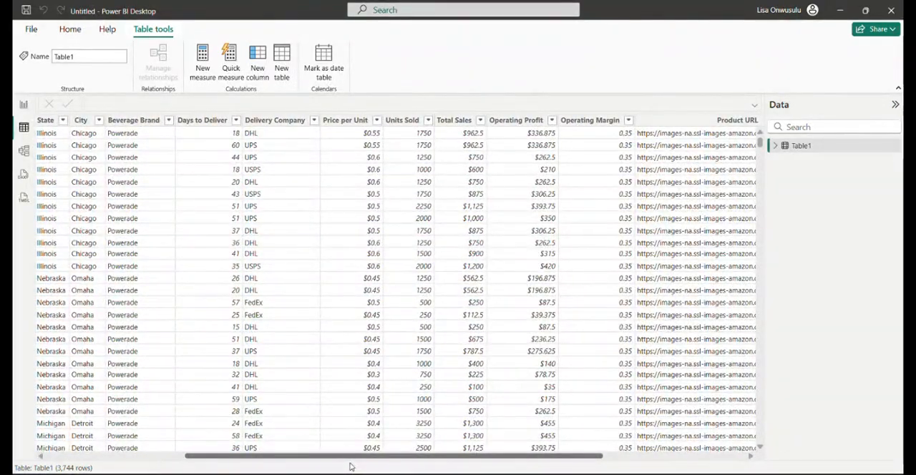
left_click_drag(351, 467, 118, 438)
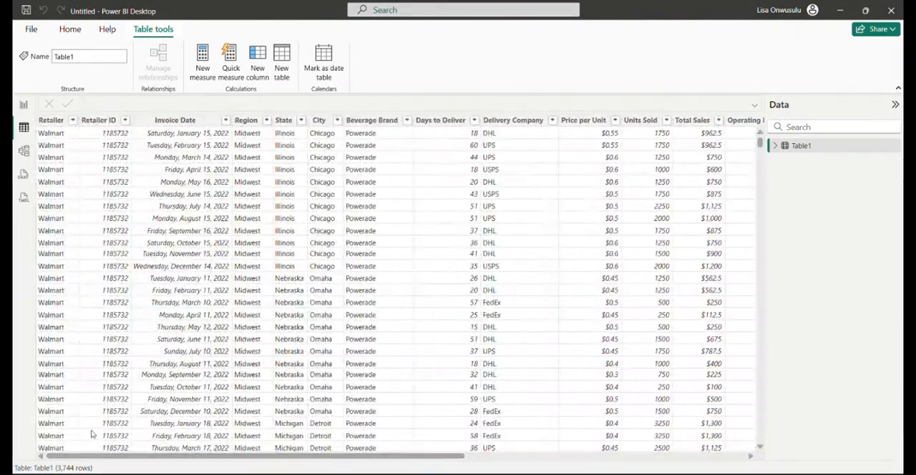
Switch to the report view and open the canvas background settings for Page 1
left_click(24, 104)
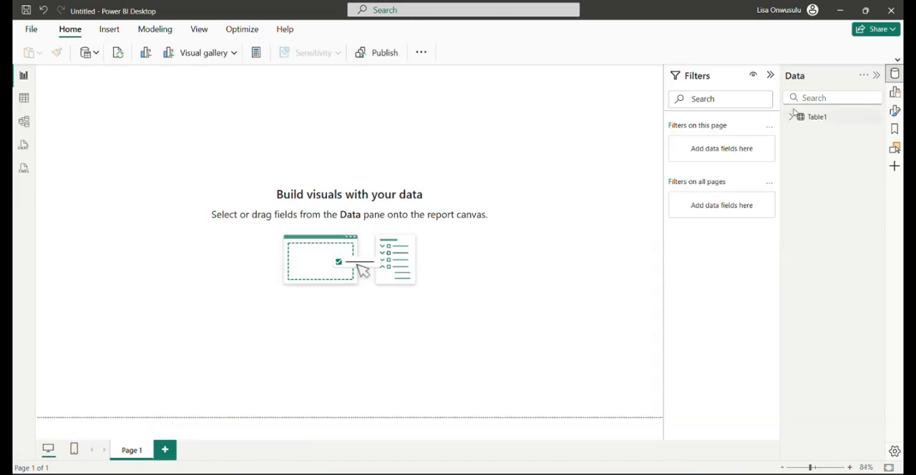
left_click(876, 76)
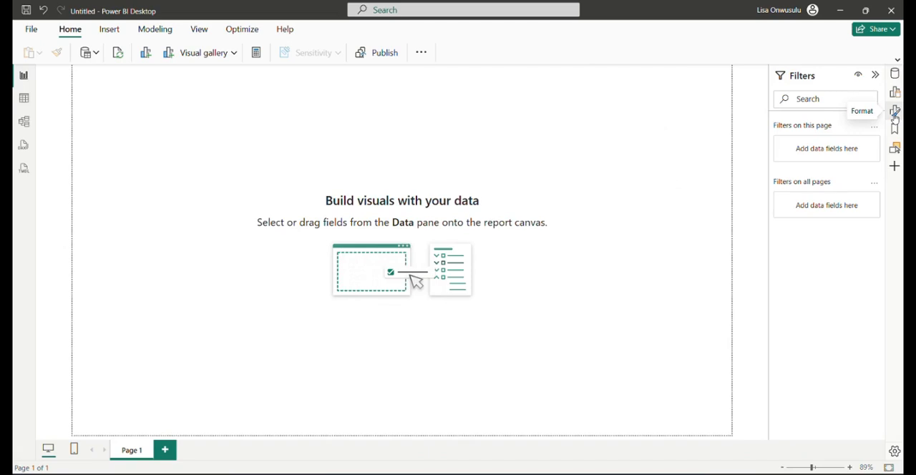
left_click(895, 114)
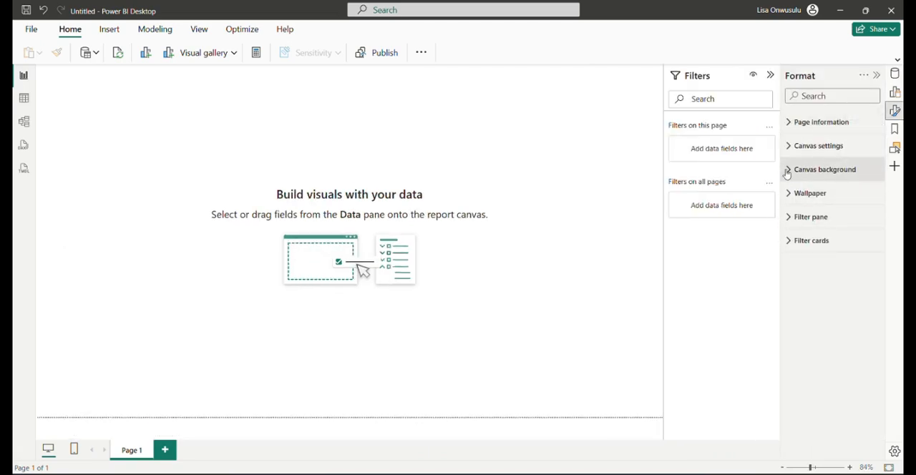
left_click(787, 171)
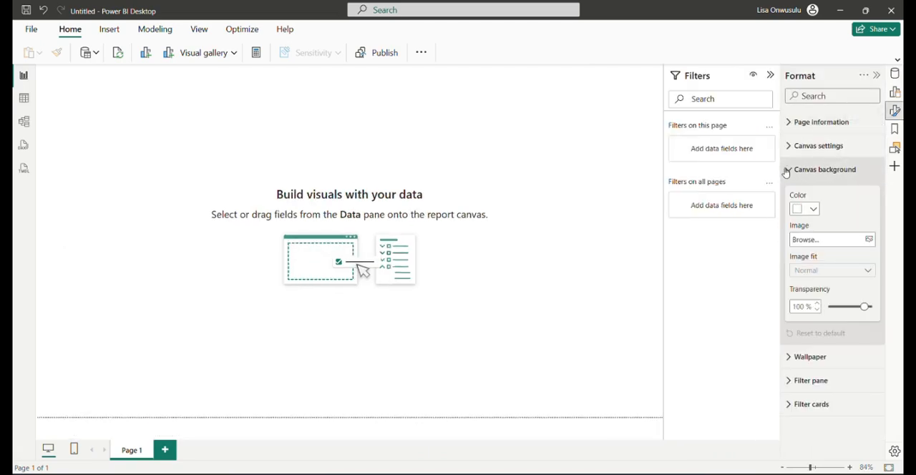
Set the canvas background color to hex #540804
left_click(811, 209)
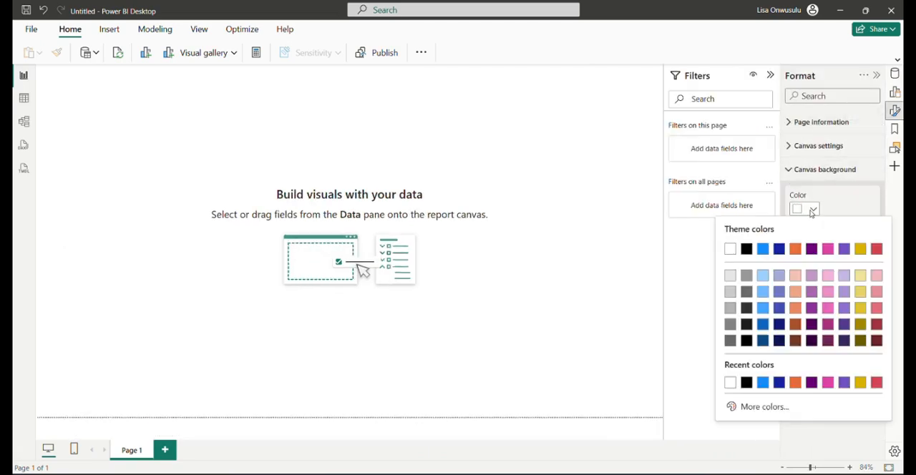
left_click(768, 414)
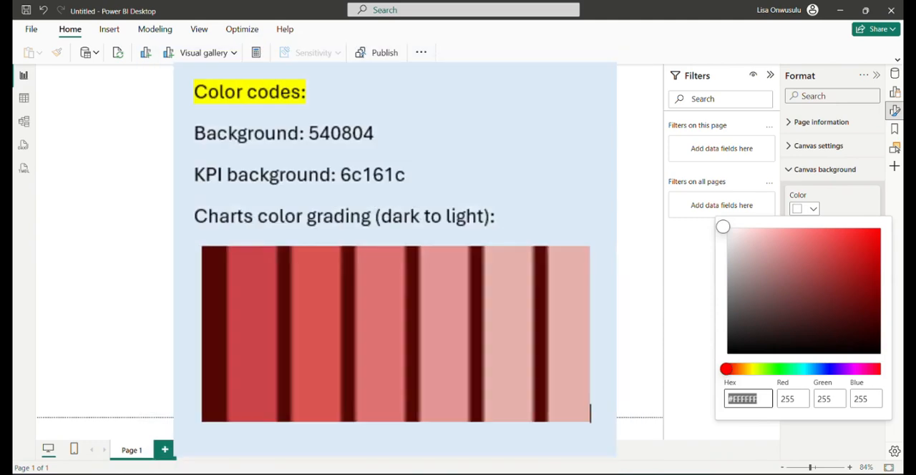
left_click(395, 23)
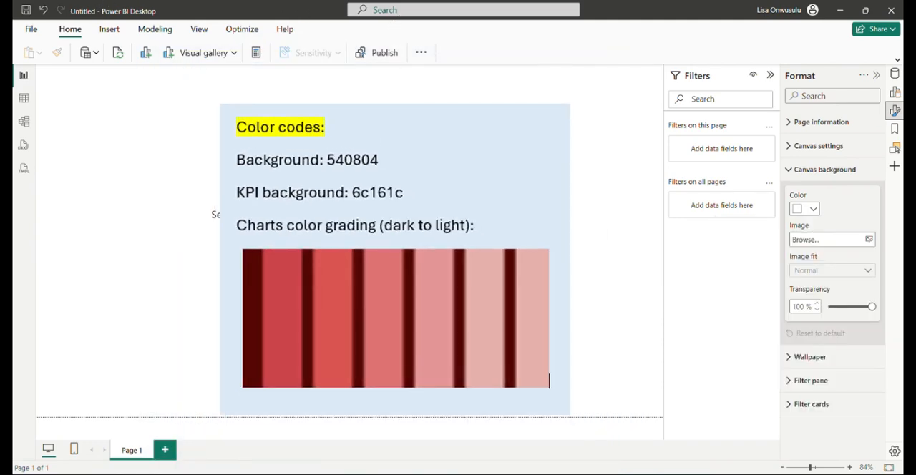
left_click(813, 209)
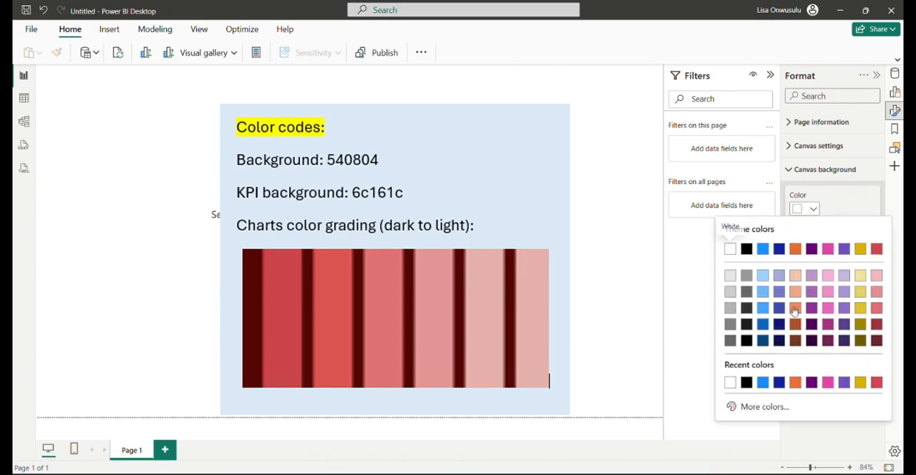
left_click(773, 408)
type("#540804")
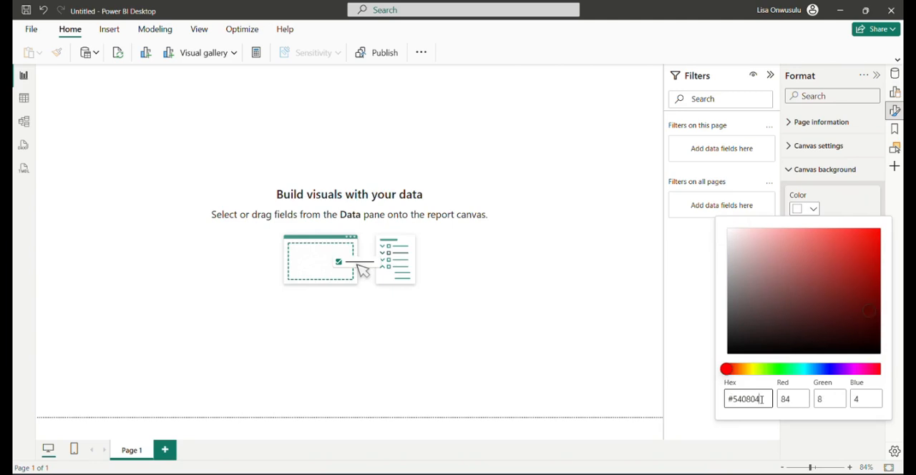
left_click(841, 209)
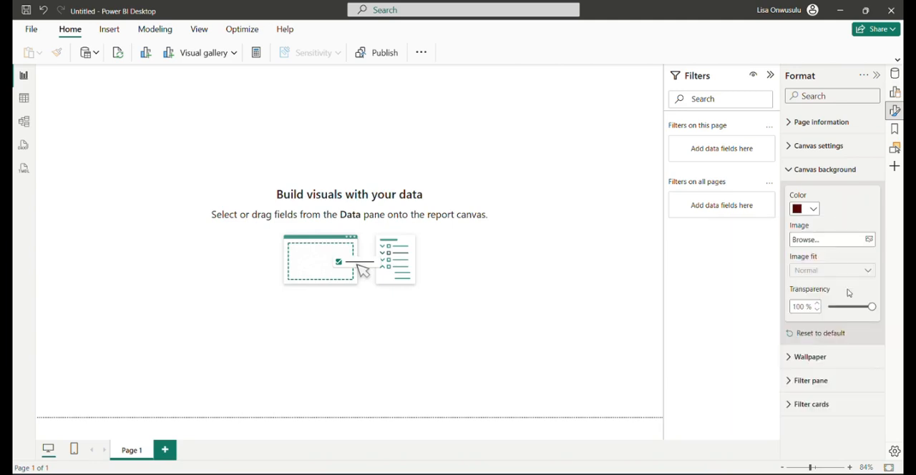
Set the canvas background transparency to 0 % and collapse the Filters and Format panes
left_click(829, 307)
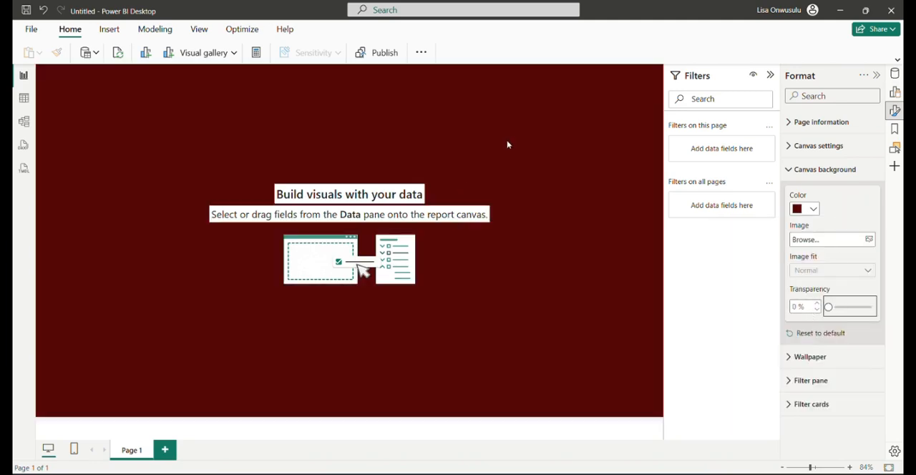
left_click(770, 75)
left_click(878, 75)
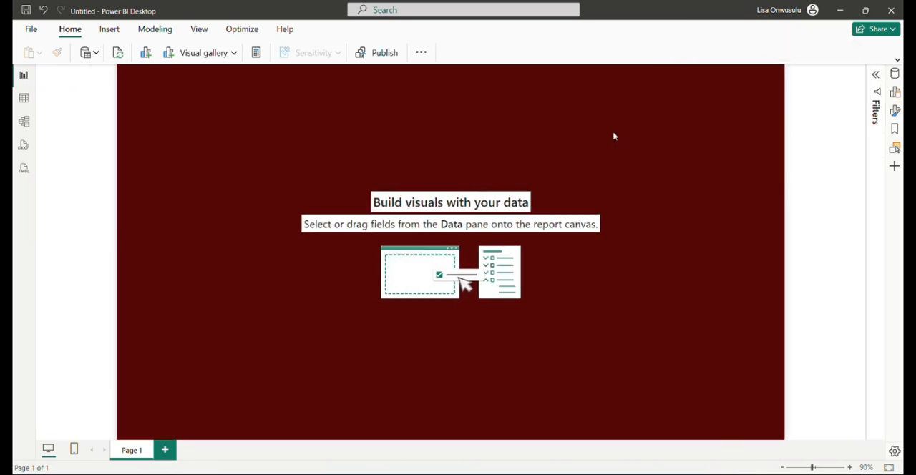
Insert a text box and shape it into a banner about 1151 wide and 64 high, centered along the page's upper edge
left_click(109, 29)
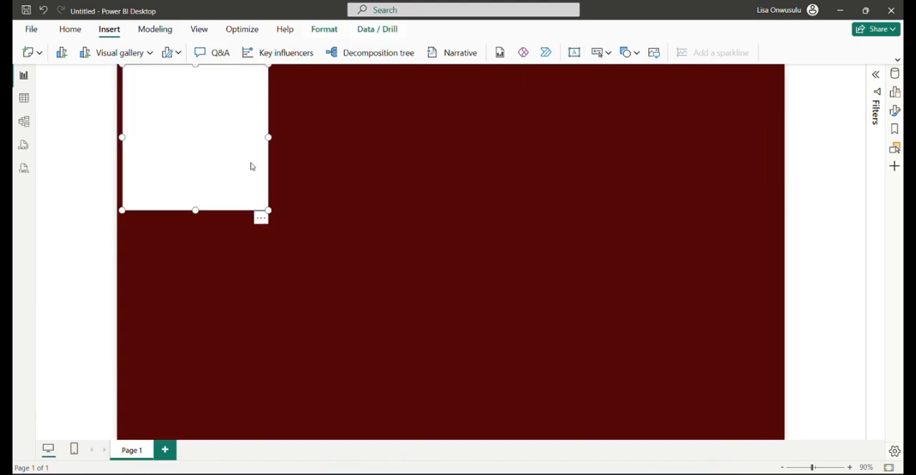
left_click_drag(267, 210, 723, 98)
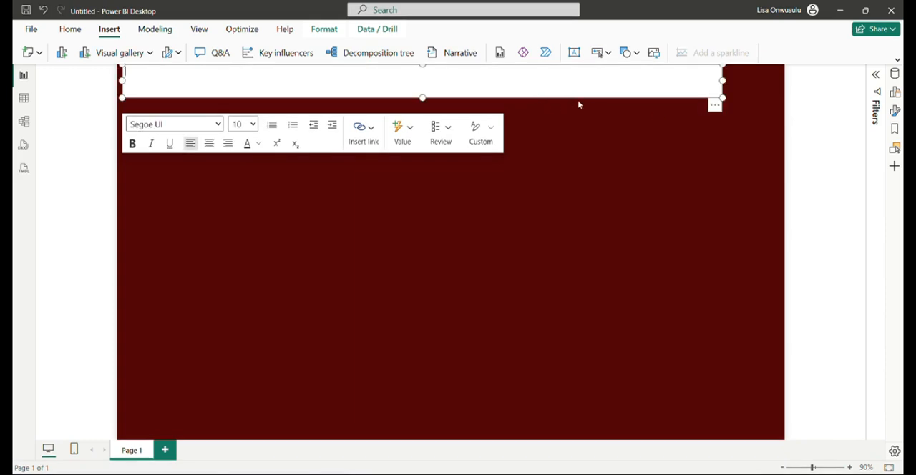
left_click_drag(626, 100, 654, 102)
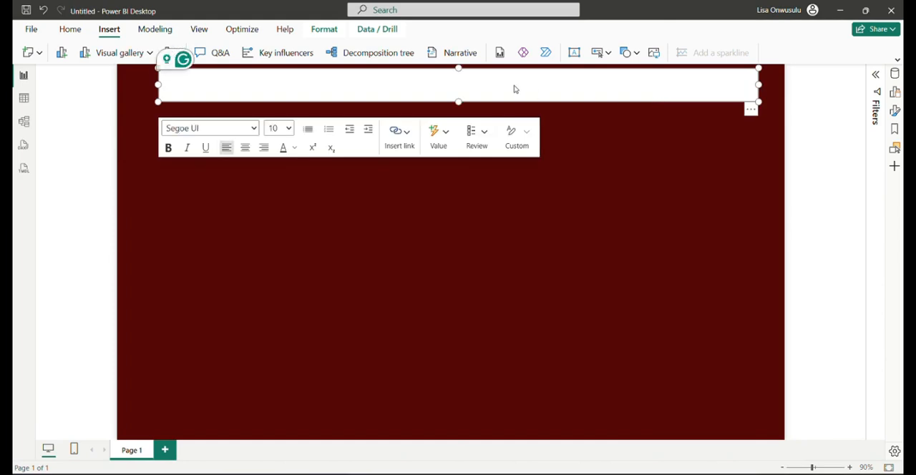
Enter the title "COCA COLA PRODUCT ANALYSIS | 2022" in the text box and center it
type("V")
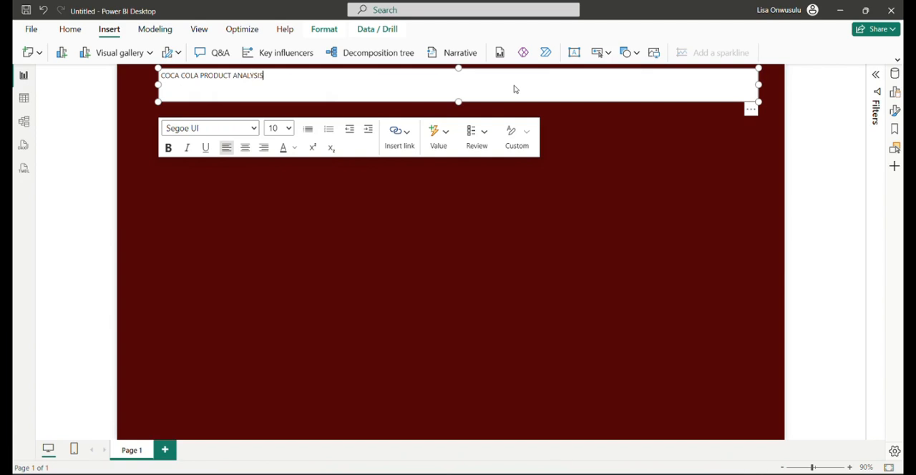
type("2022")
left_click(245, 148)
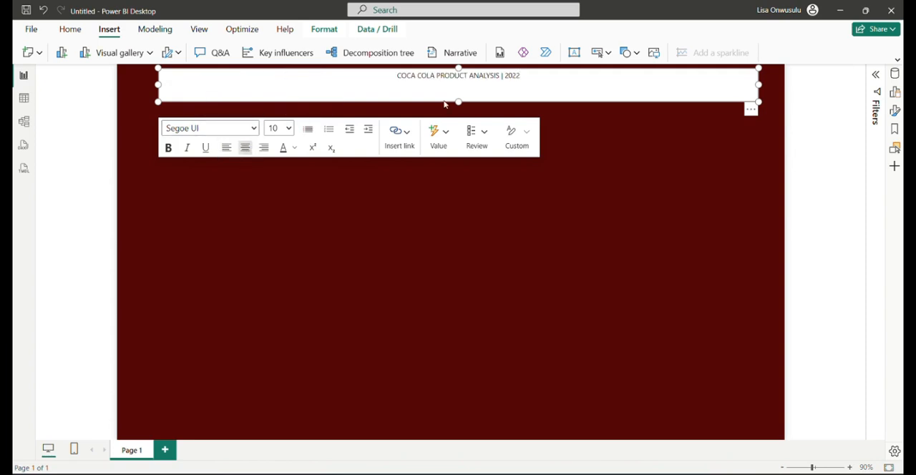
Format the title text as bold with font size 18
triple_click(403, 94)
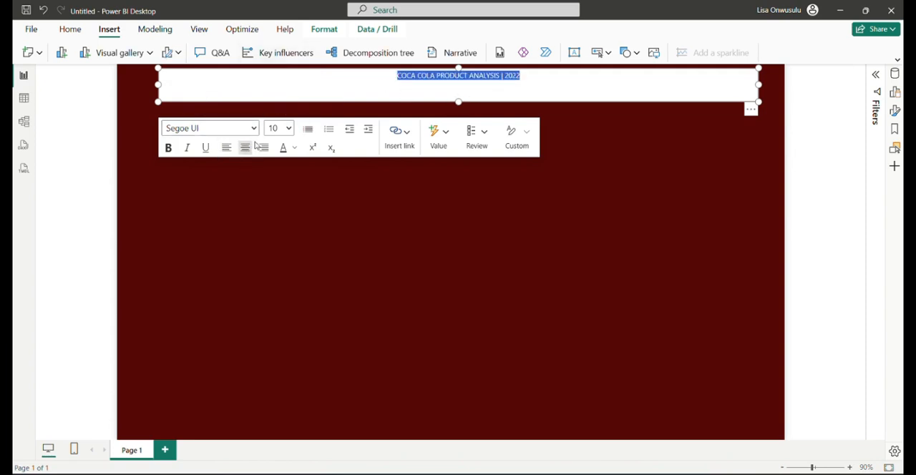
left_click(287, 130)
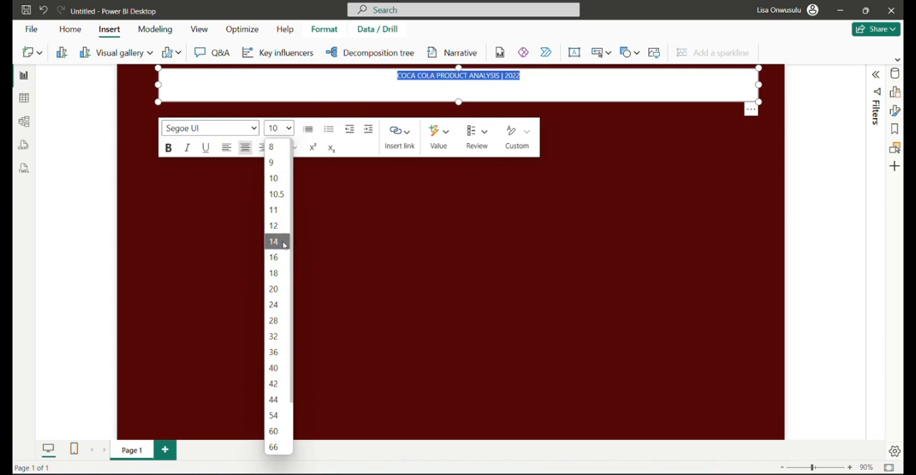
left_click(276, 273)
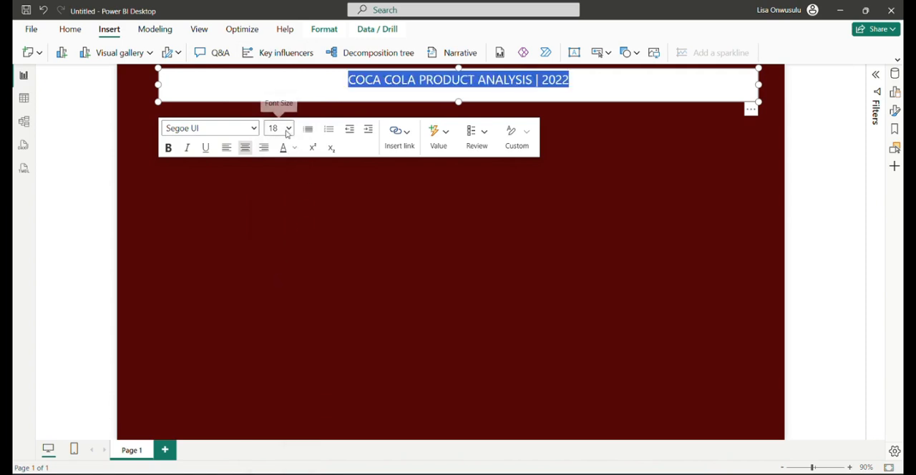
left_click(169, 148)
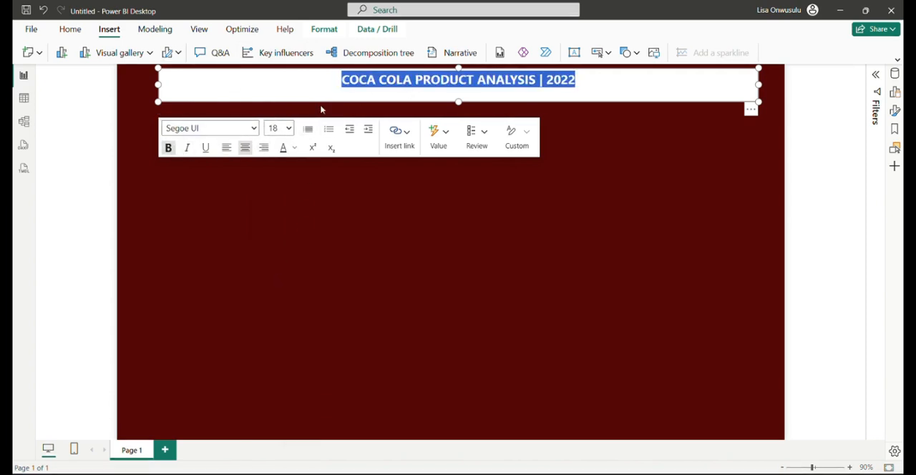
left_click(593, 111)
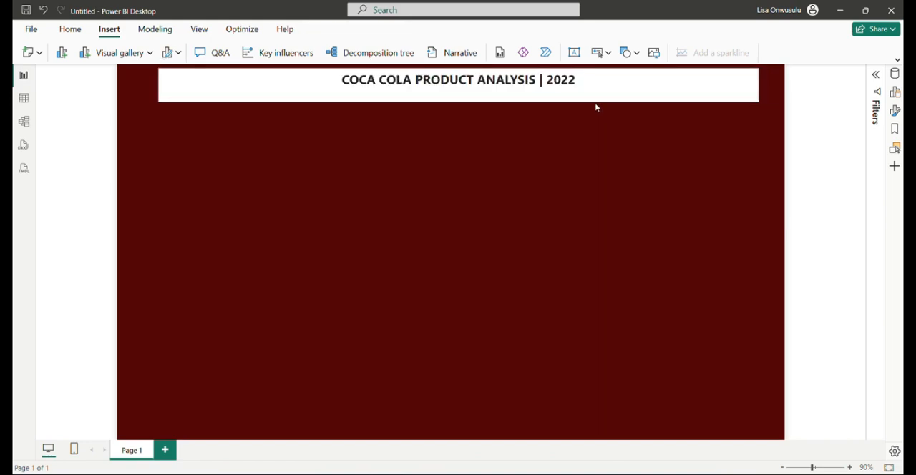
Turn off the background of the title text box
left_click(594, 102)
right_click(596, 102)
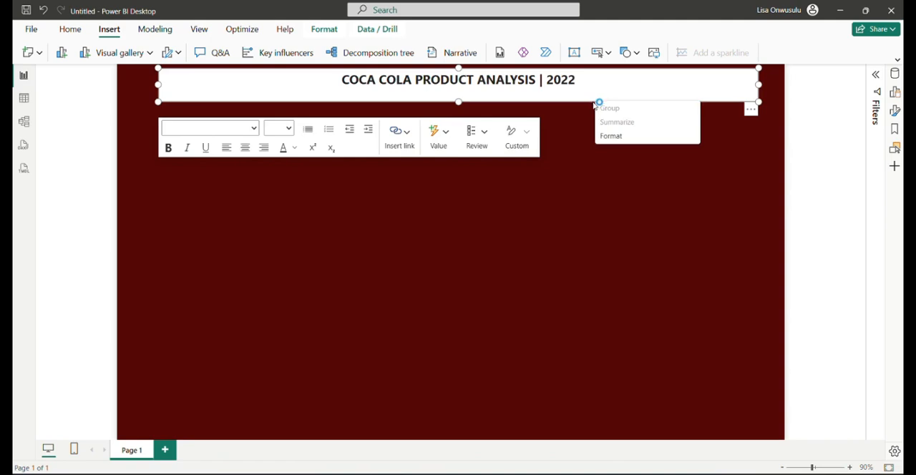
left_click(896, 113)
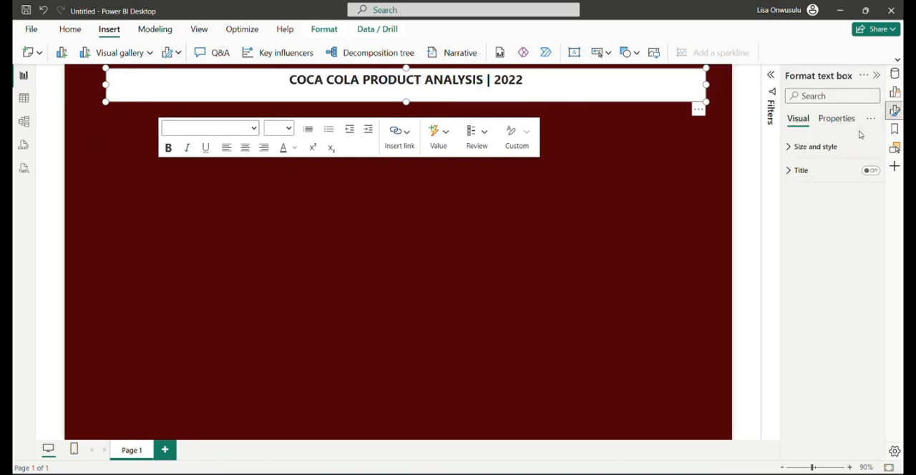
left_click(797, 148)
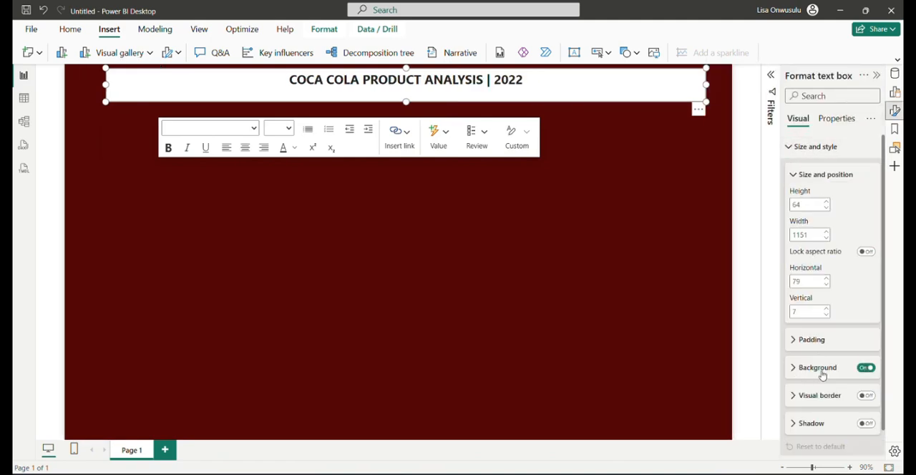
left_click(865, 368)
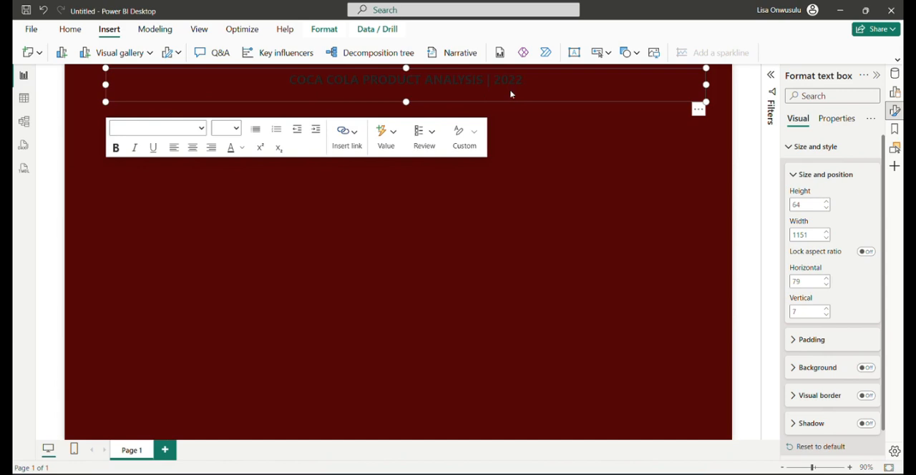
Change the font color of the whole title text to white
key("ctrl+a")
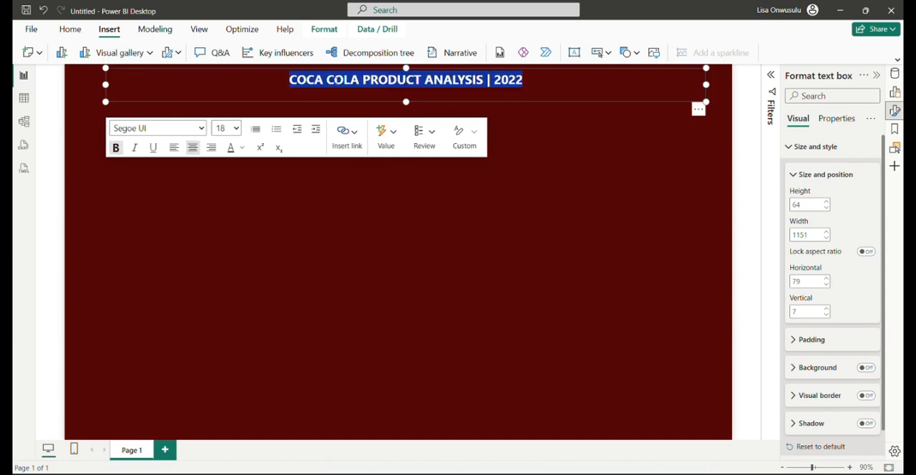
left_click(242, 148)
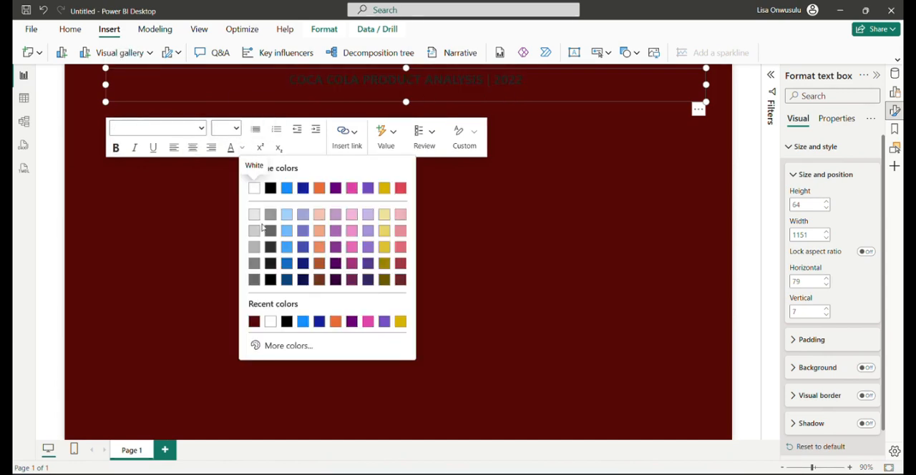
left_click(254, 188)
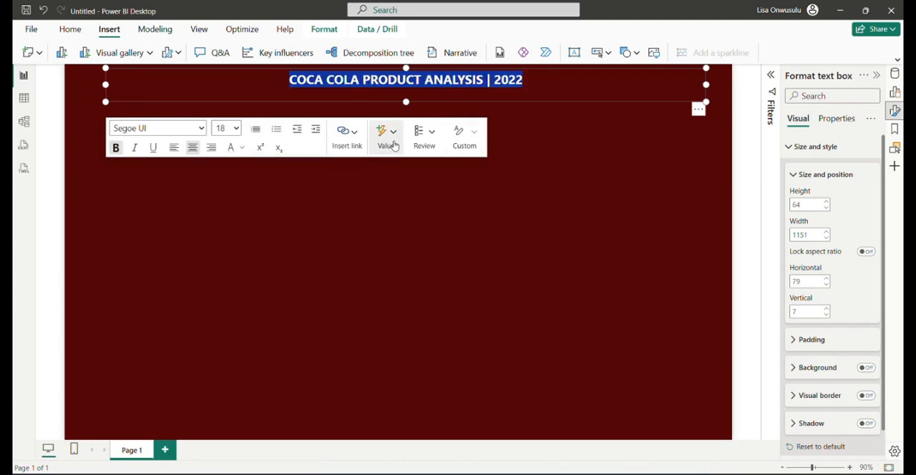
left_click(243, 149)
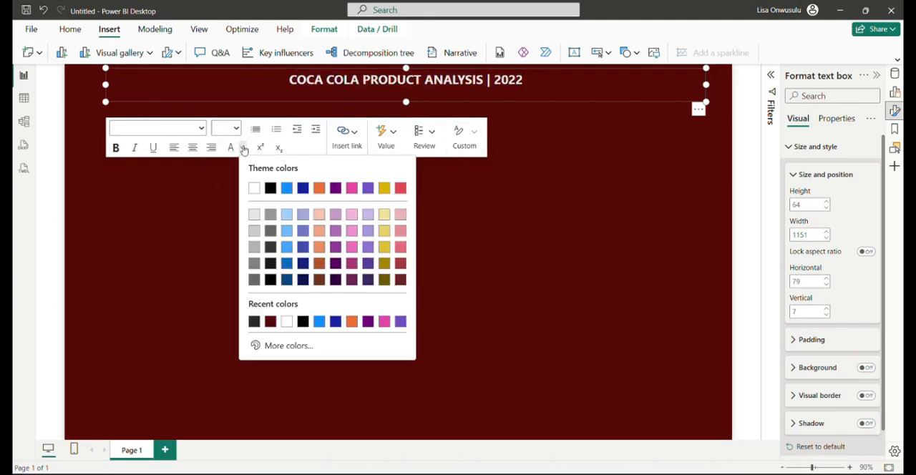
left_click(244, 149)
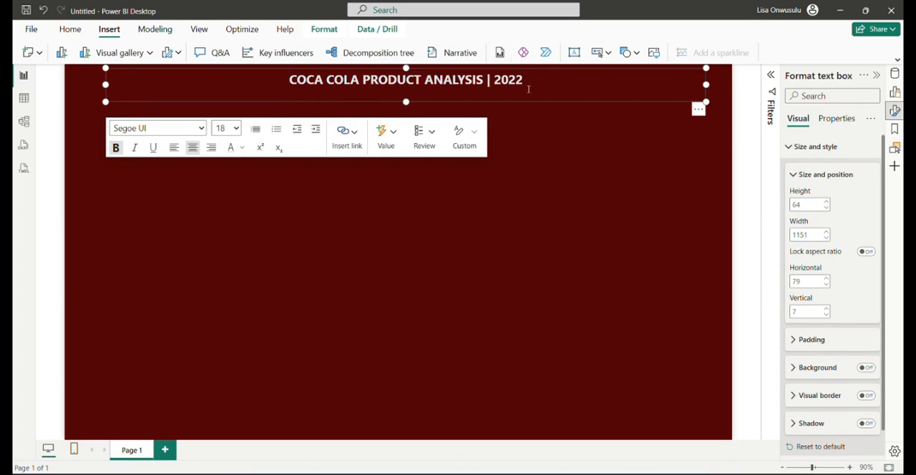
left_click(539, 119)
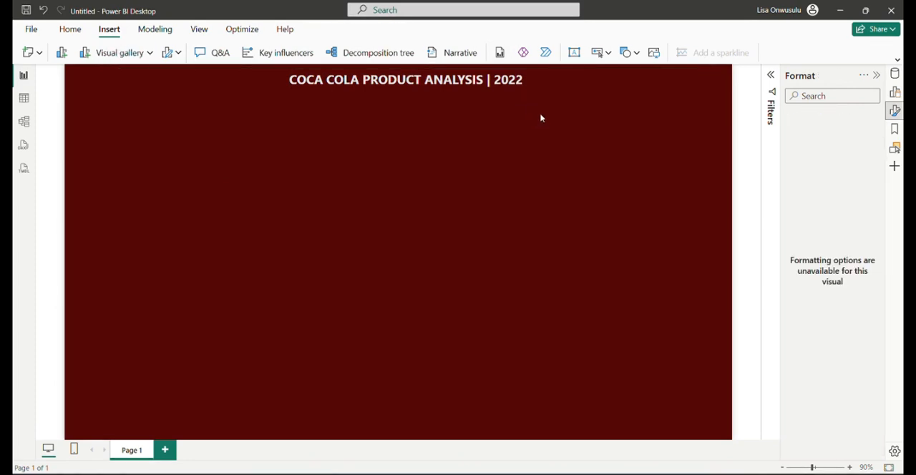
Shrink the title text box to about 679 wide and 47 high and move it to about horizontal 284, vertical 10
left_click(567, 76)
left_click(710, 108)
left_click(557, 100)
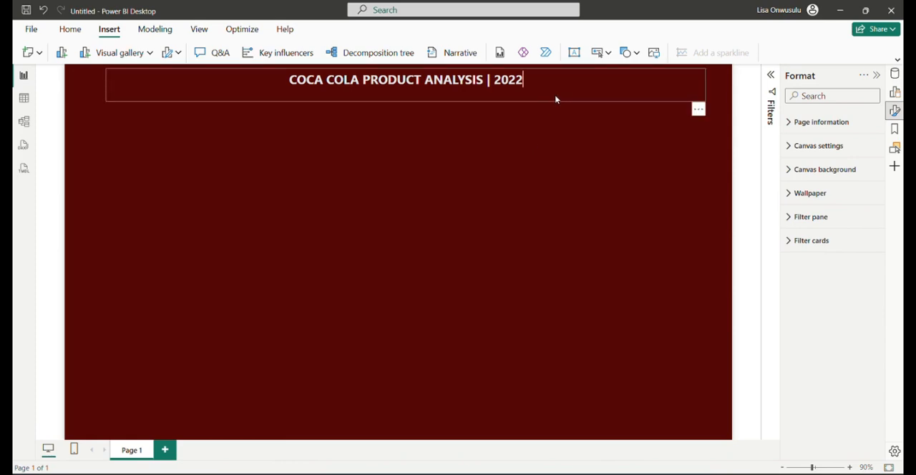
left_click(693, 104)
left_click_drag(705, 101, 459, 96)
left_click_drag(339, 76, 448, 78)
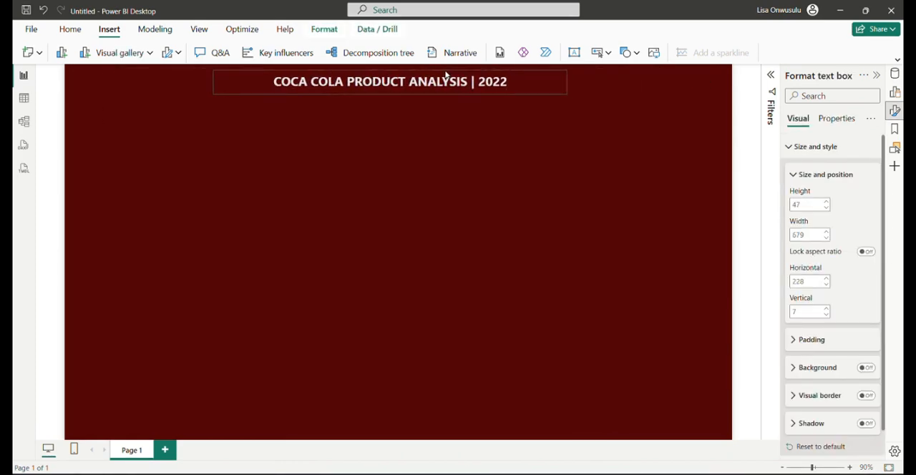
Insert a plain rectangle shape and move it near the middle of the canvas, below the title
left_click(449, 201)
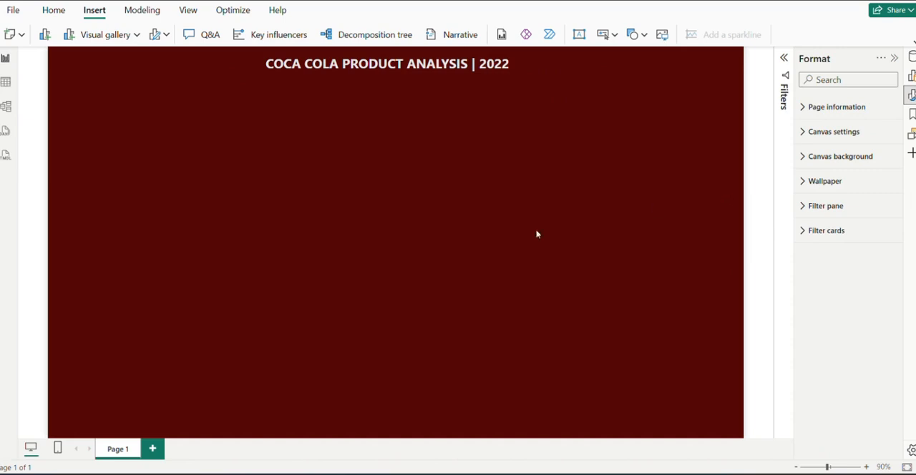
left_click(644, 35)
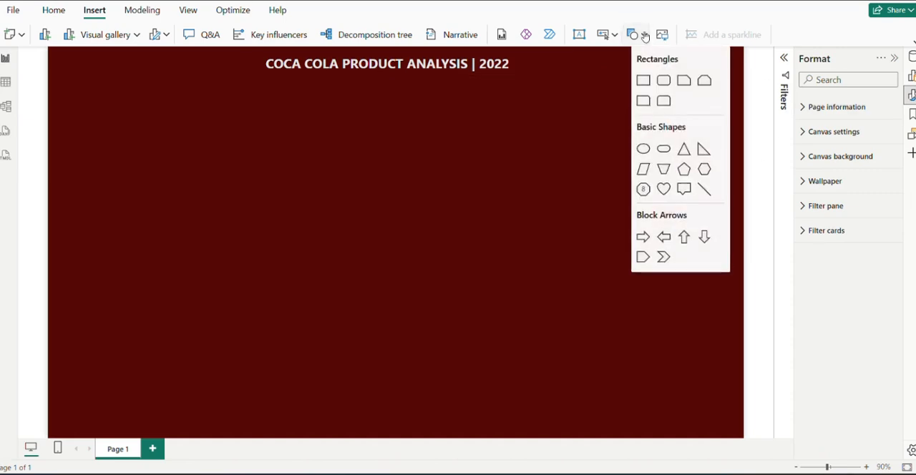
left_click(644, 81)
left_click_drag(178, 243, 428, 200)
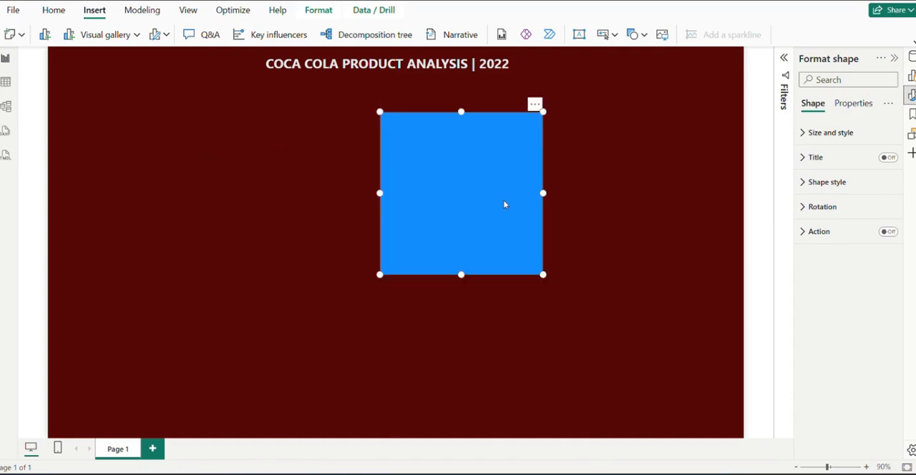
Give the rectangle 10 px rounded corners and fill it with the recent dark red that matches the canvas
left_click(809, 187)
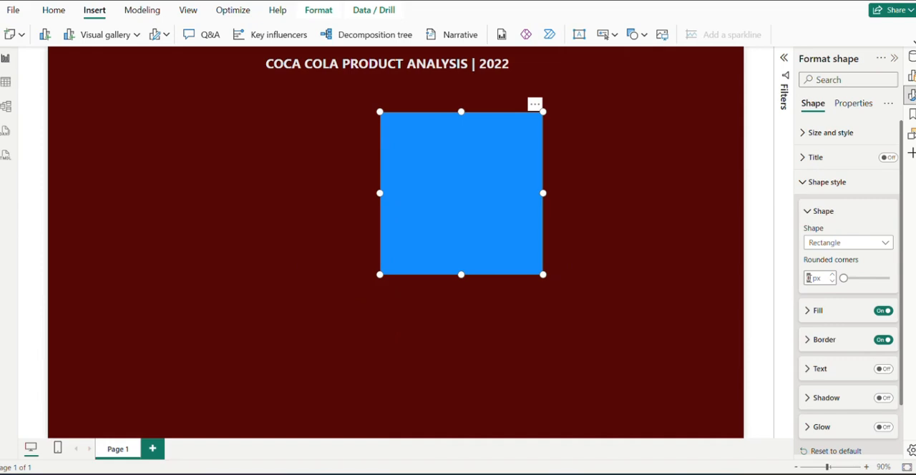
type("10")
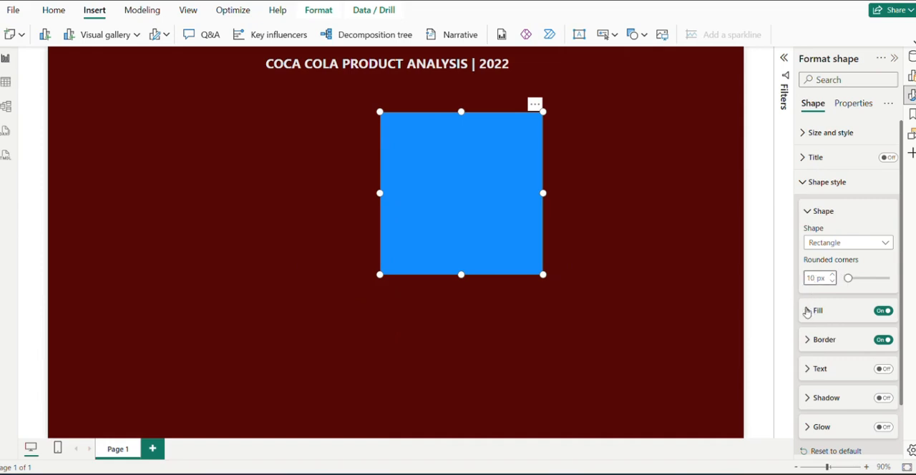
left_click(809, 311)
left_click(828, 342)
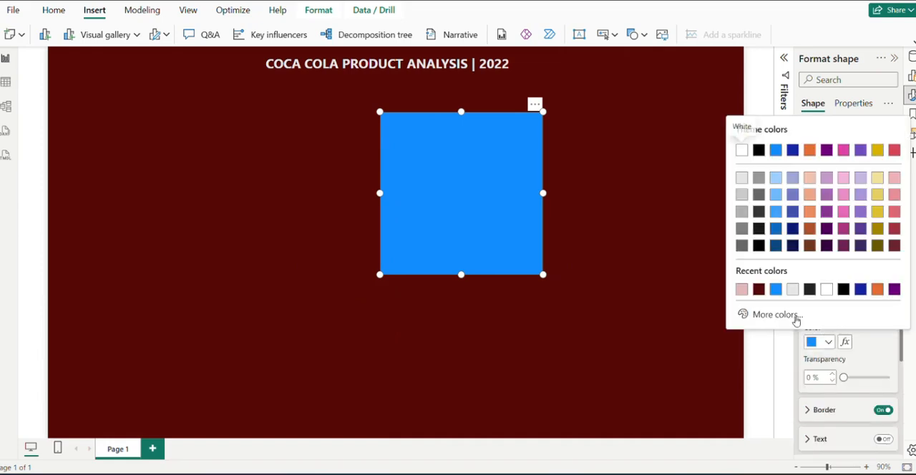
left_click(758, 295)
Turn off the rectangle's border and turn on its shadow
scroll(830, 336, "down", 2)
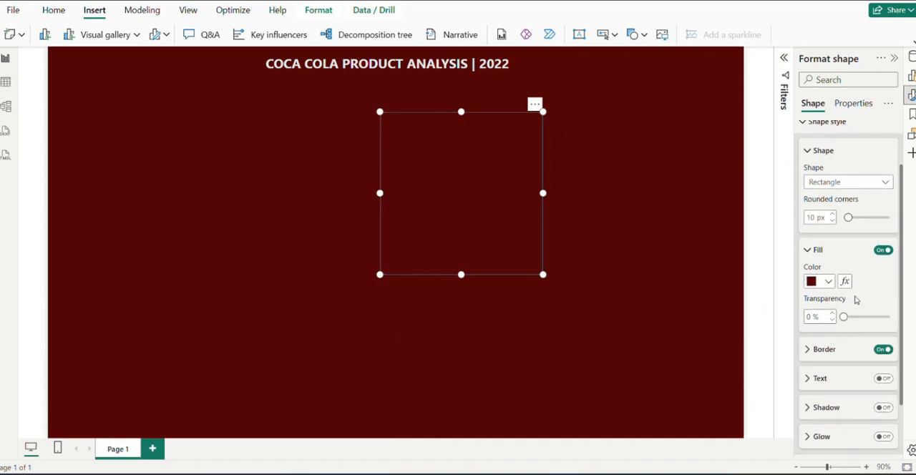
left_click(885, 349)
scroll(904, 343, "down", 2)
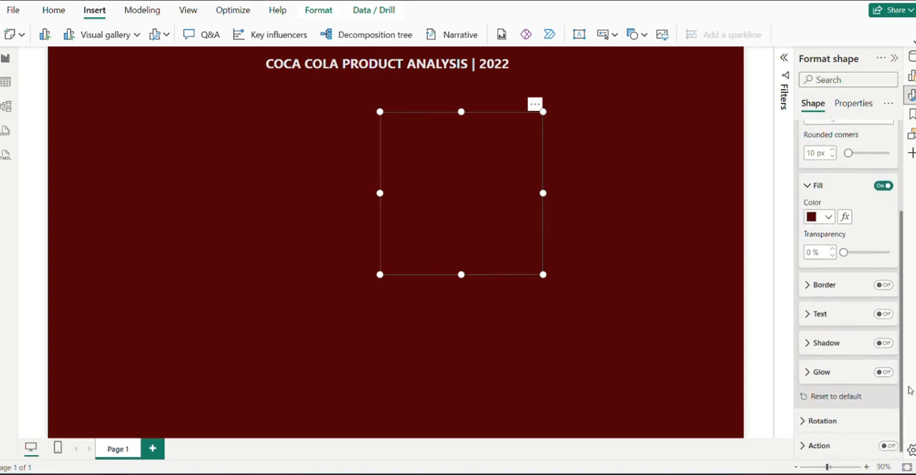
left_click(884, 339)
left_click(809, 344)
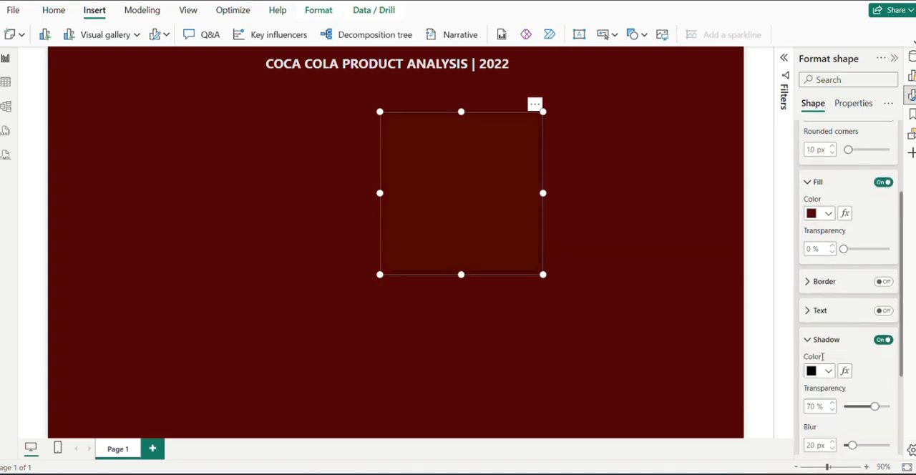
Set the rectangle's shadow color to the custom light pink #E7BEBB
scroll(904, 364, "down", 3)
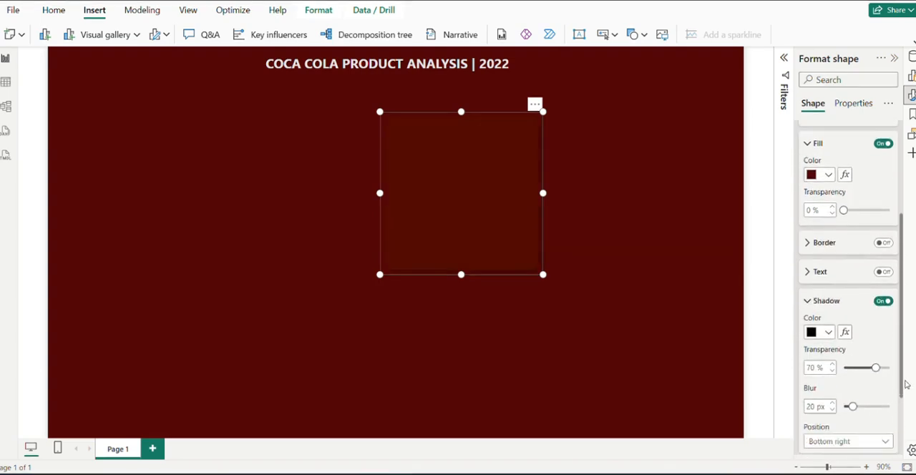
left_click(828, 272)
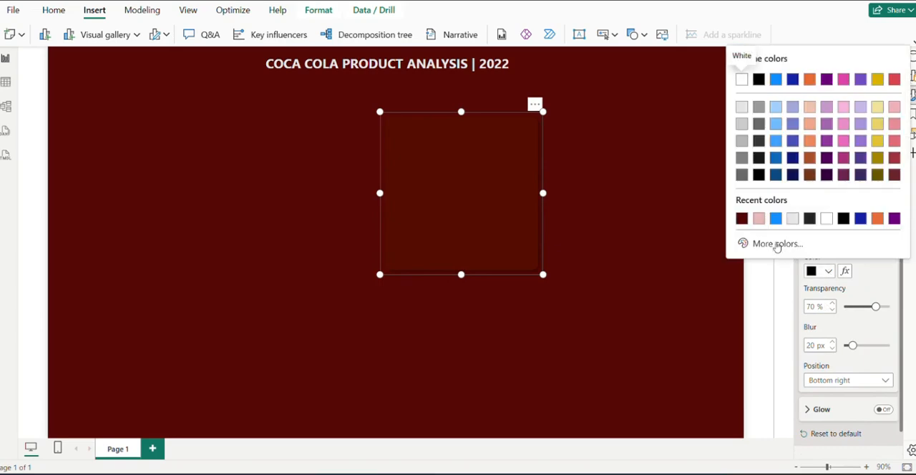
left_click(742, 219)
left_click(825, 273)
left_click(777, 245)
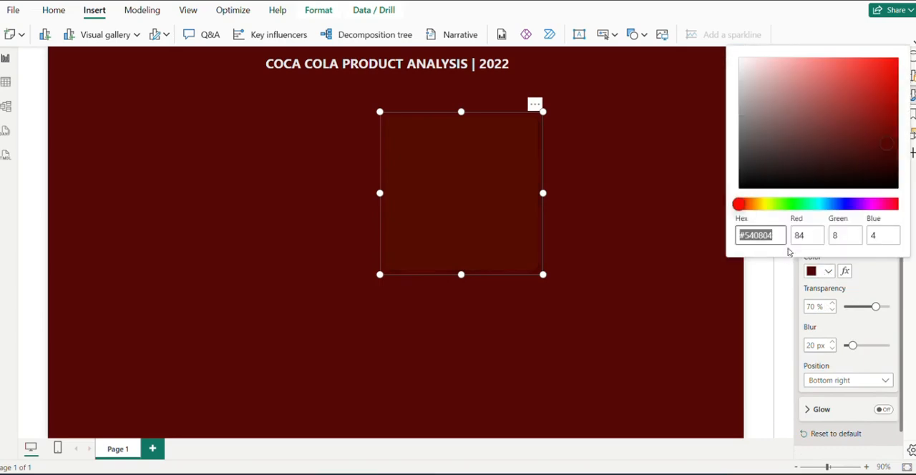
left_click(758, 72)
mouse_move(759, 72)
left_mouse_down()
mouse_move(752, 65)
mouse_move(764, 68)
left_mouse_up()
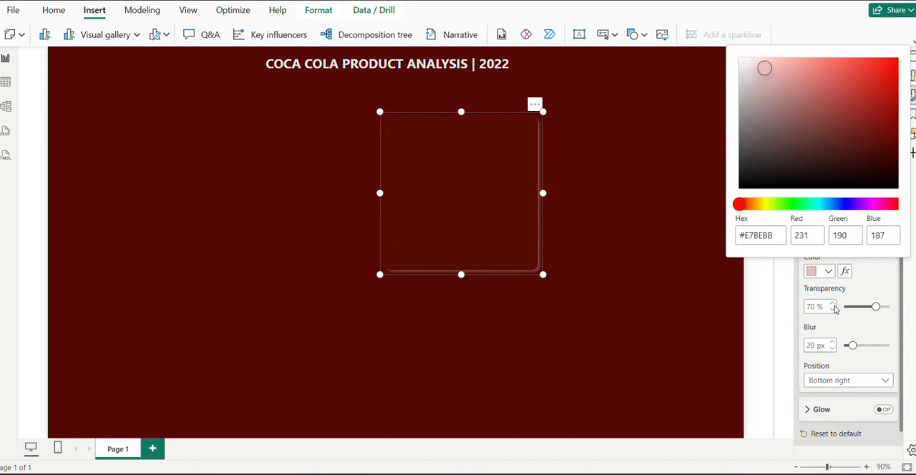
left_click(864, 283)
Set the rectangle's shadow position to Bottom left and its blur to 35 px
left_click(852, 387)
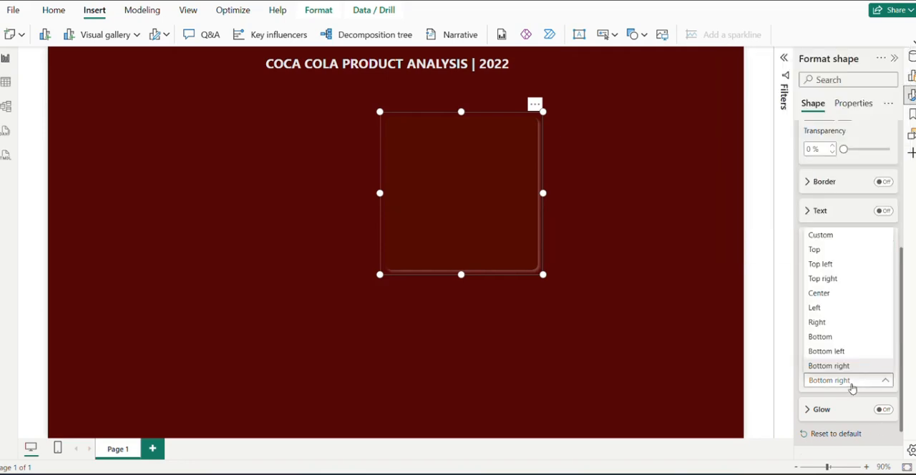
left_click(834, 352)
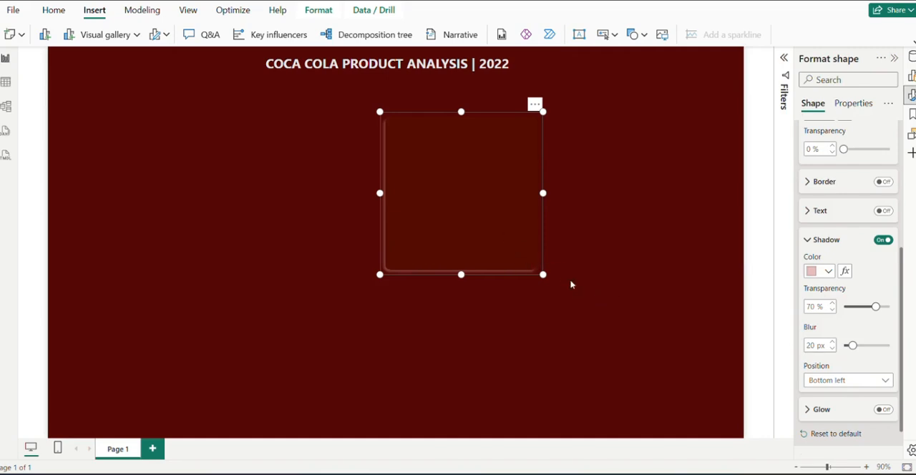
left_click(852, 345)
left_click_drag(852, 346, 861, 345)
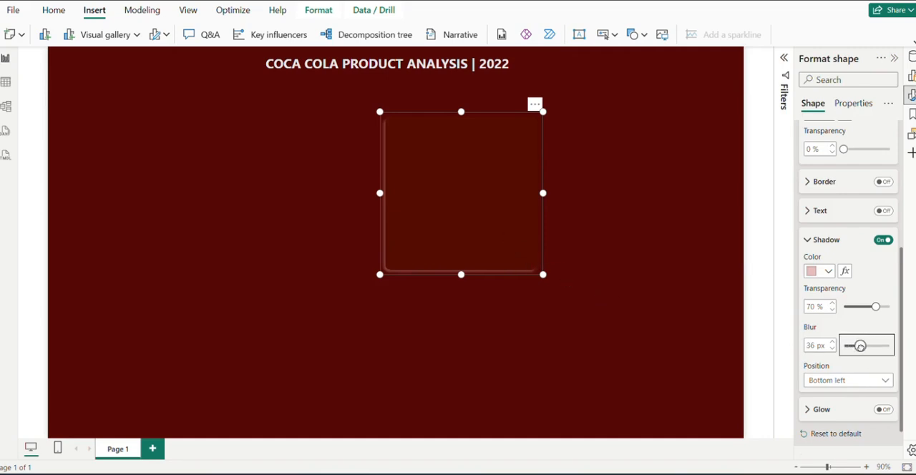
left_click(811, 346)
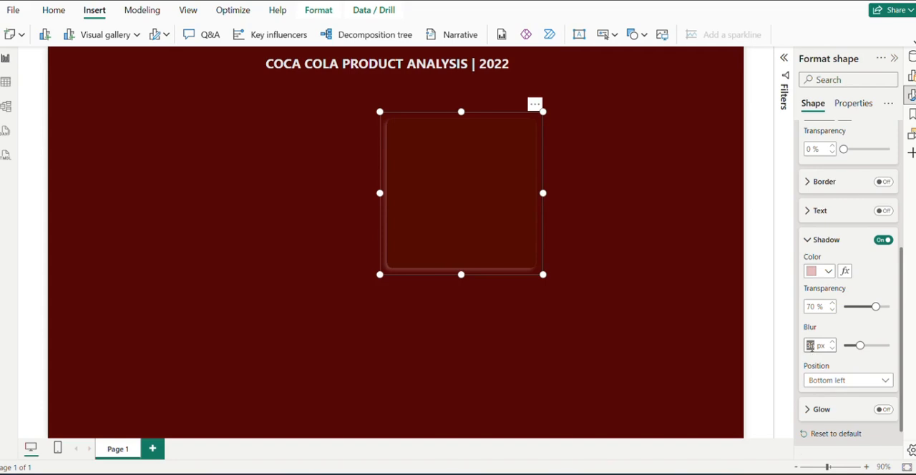
type("35")
left_click(862, 330)
Reshape the rectangle into a wider, shorter card and paste four copies of it
left_click_drag(543, 275, 590, 226)
left_click_drag(506, 196, 466, 209)
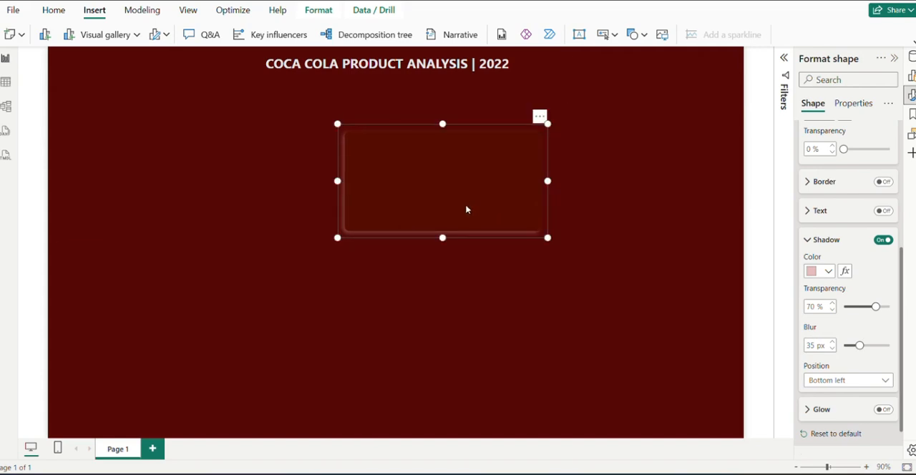
key("ctrl+v")
key("ctrl+v")
key("ctrl+v")
key("ctrl+v")
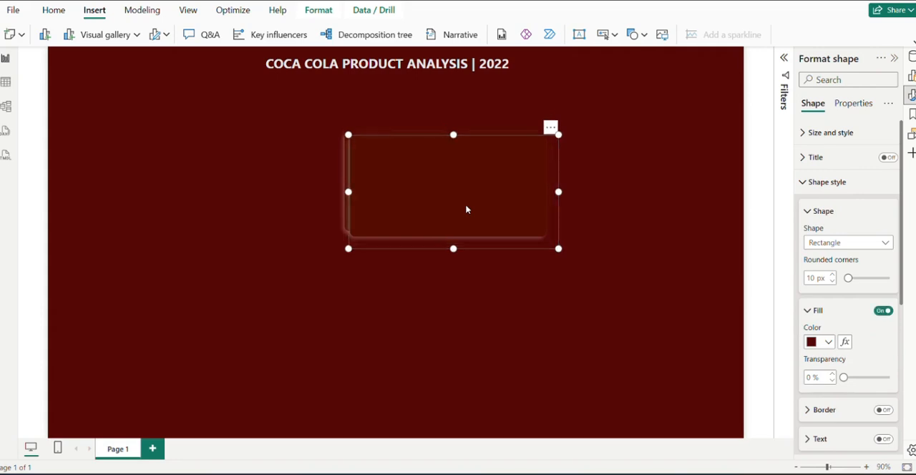
key("ctrl+v")
Arrange and resize the cards into a two-by-two grid on the right part of the canvas
left_click_drag(466, 207, 609, 366)
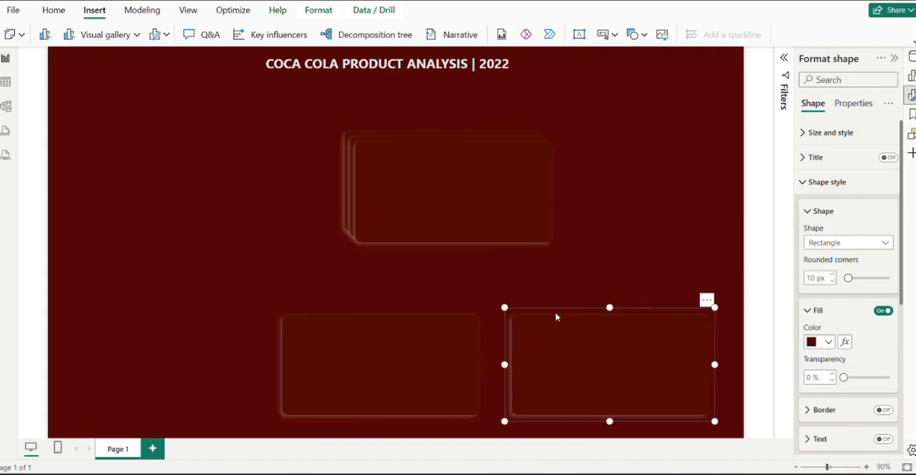
left_click_drag(542, 229, 637, 246)
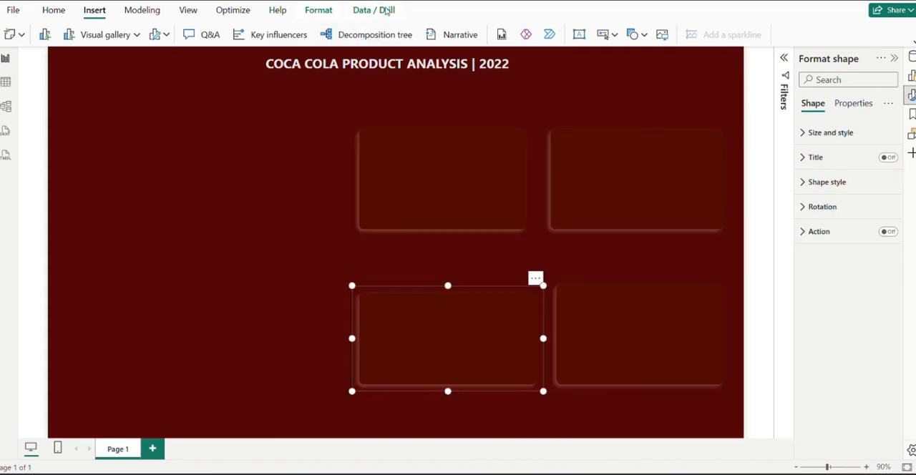
key("Escape")
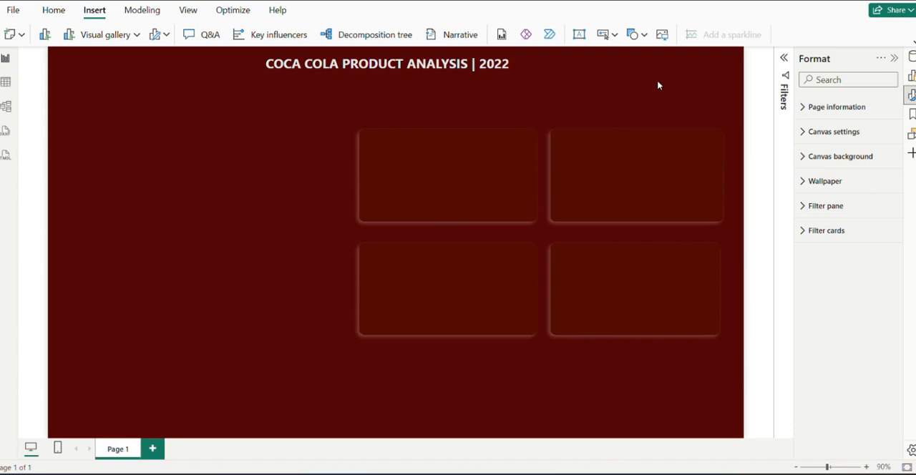
Change the canvas type to Custom and set its width to 1400 px
left_click(803, 134)
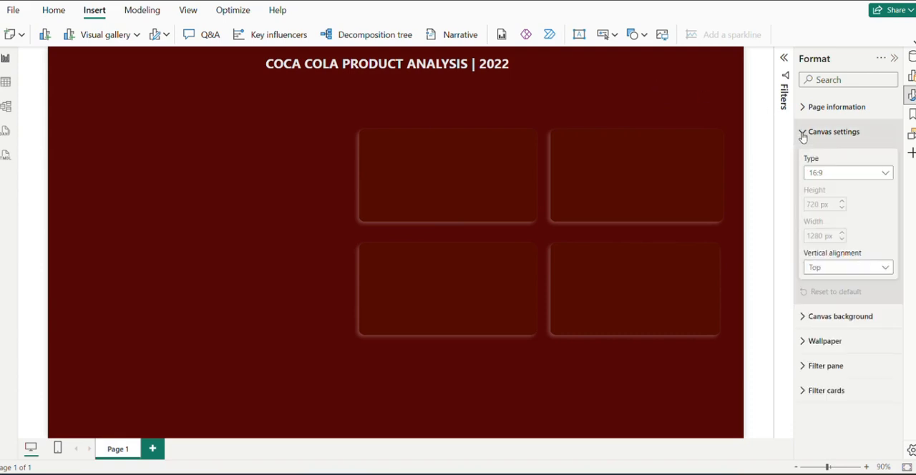
left_click(855, 176)
left_click(841, 246)
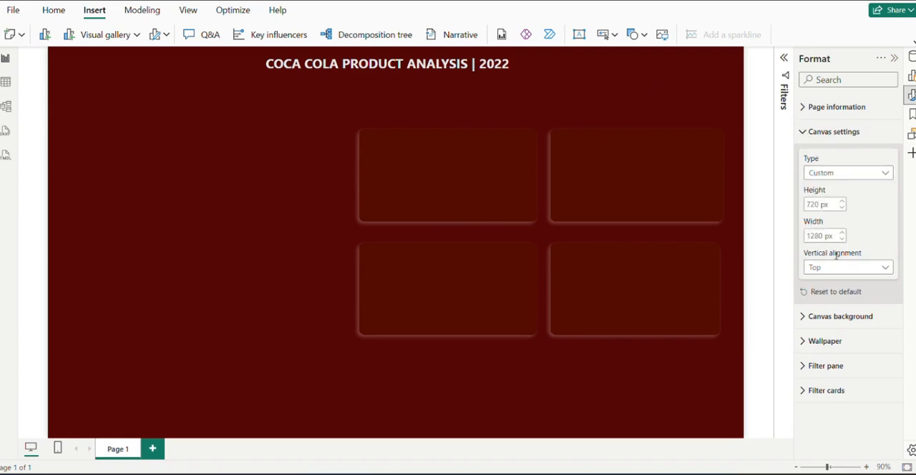
left_click(821, 239)
type("1400")
key("Return")
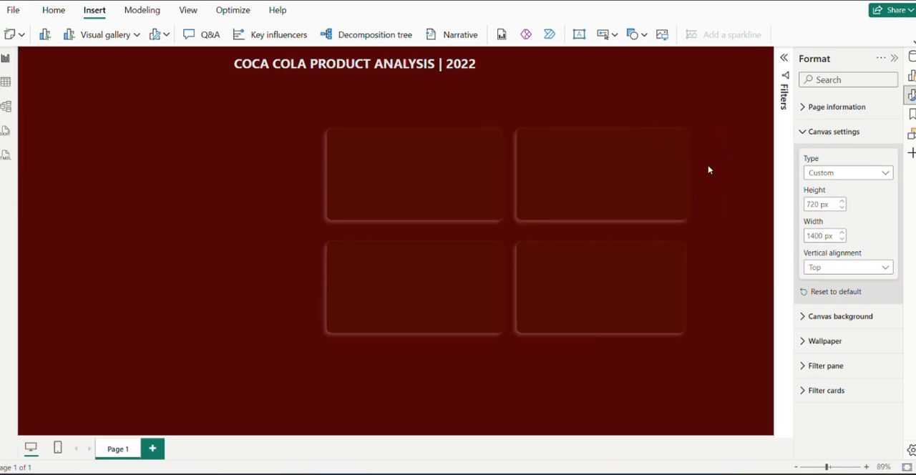
Shift the four cards toward the right edge of the widened canvas and tighten the grid's sizes and spacing
mouse_move(668, 176)
left_mouse_down()
mouse_move(701, 174)
mouse_move(679, 178)
left_mouse_up()
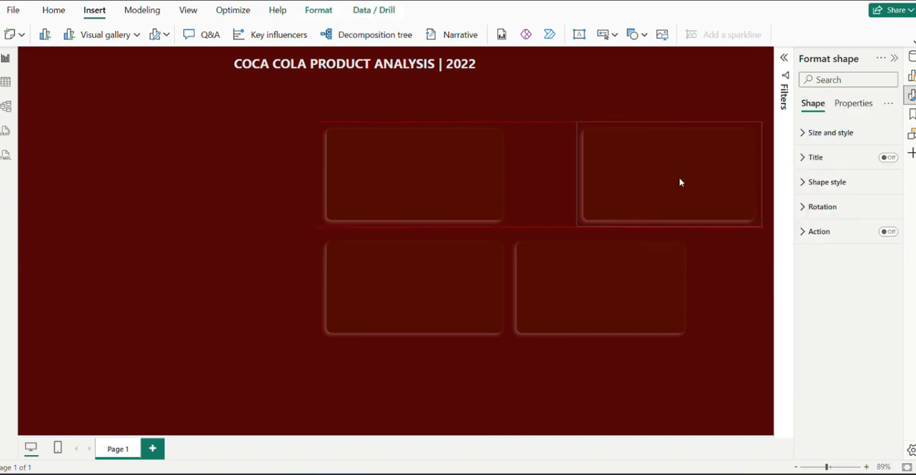
left_click(462, 191)
left_click_drag(461, 192, 512, 191)
left_click_drag(525, 191, 541, 192)
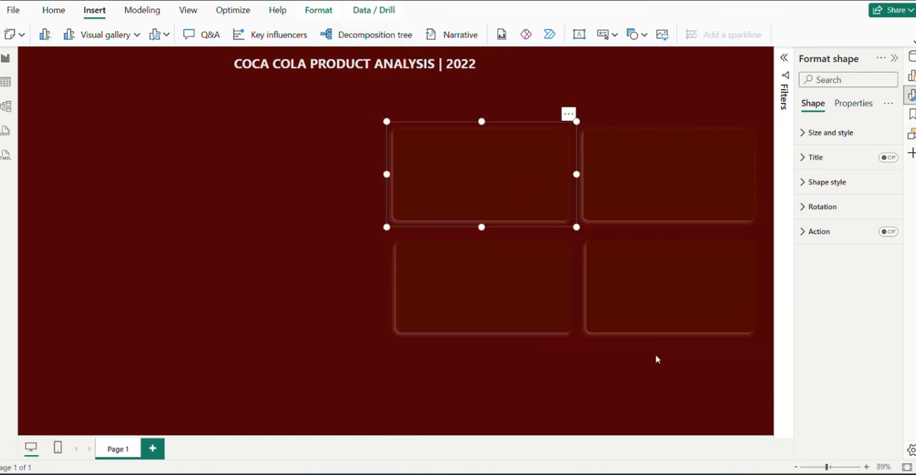
left_click(606, 352)
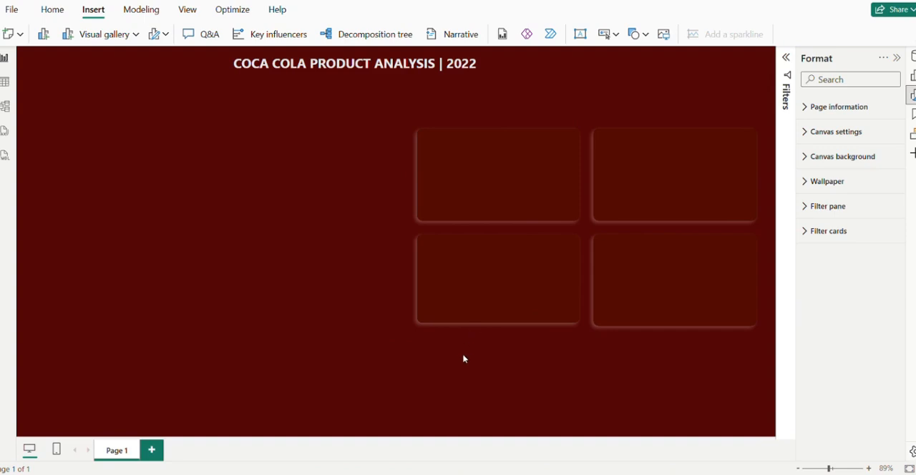
Place a copy of the upper-left card at the canvas's left edge and stretch it down almost to the canvas bottom
left_click(510, 169)
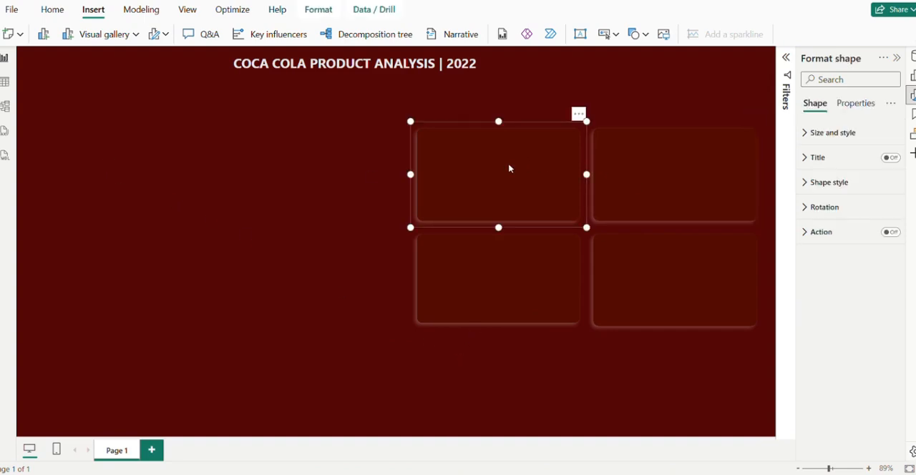
left_click_drag(510, 169, 103, 148)
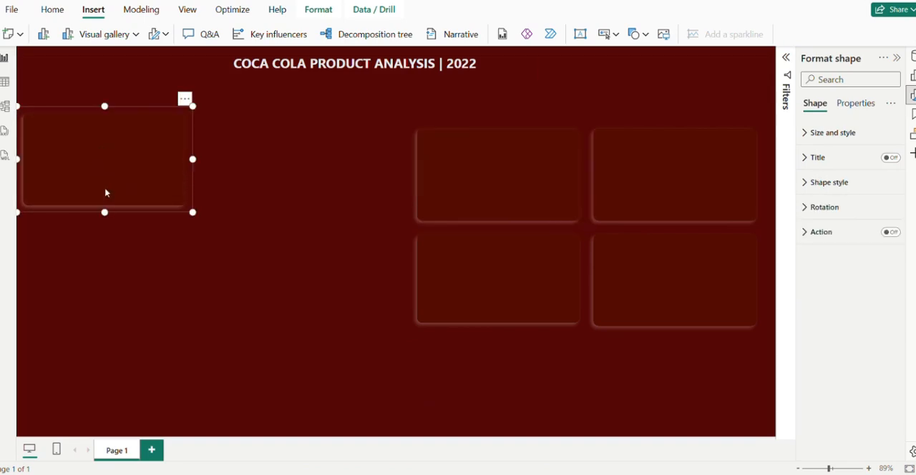
left_click_drag(105, 214, 165, 433)
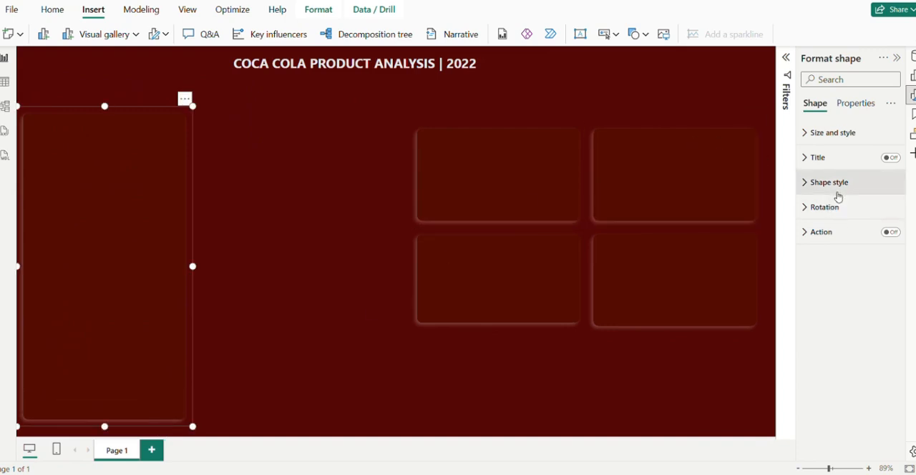
Fill the tall left panel with the recent burgundy color
left_click(841, 191)
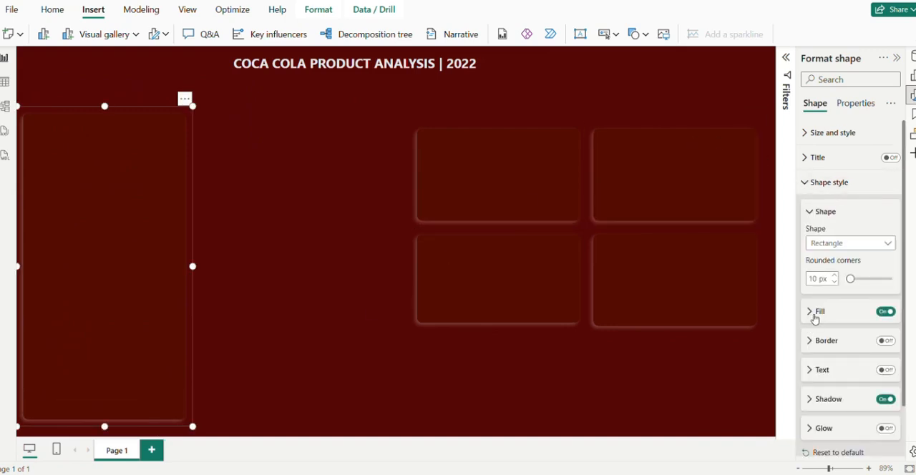
left_click(814, 312)
scroll(833, 294, "down", 1)
left_click(835, 285)
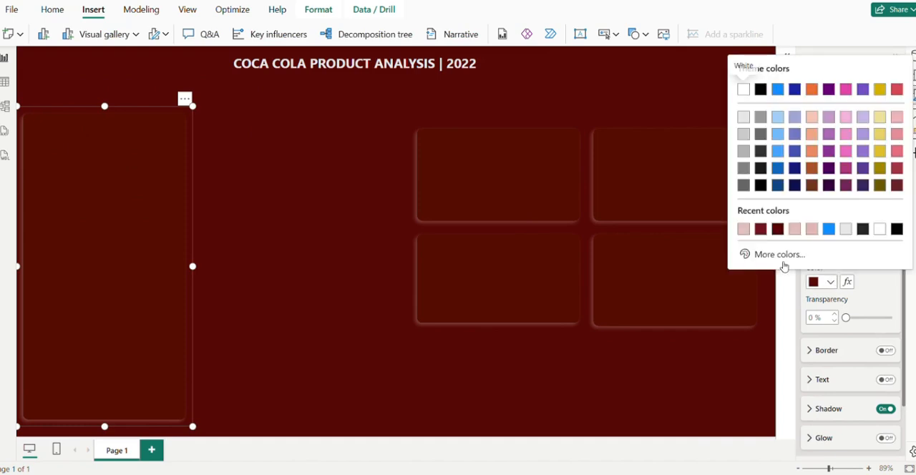
left_click(761, 229)
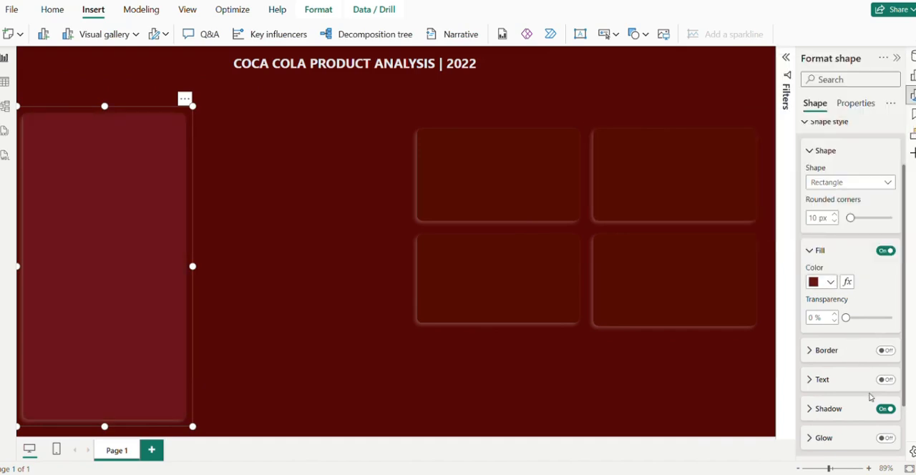
Set the tall left panel's shadow to 35% transparency, 54 px blur and Center position
scroll(873, 397, "down", 1)
left_click(816, 342)
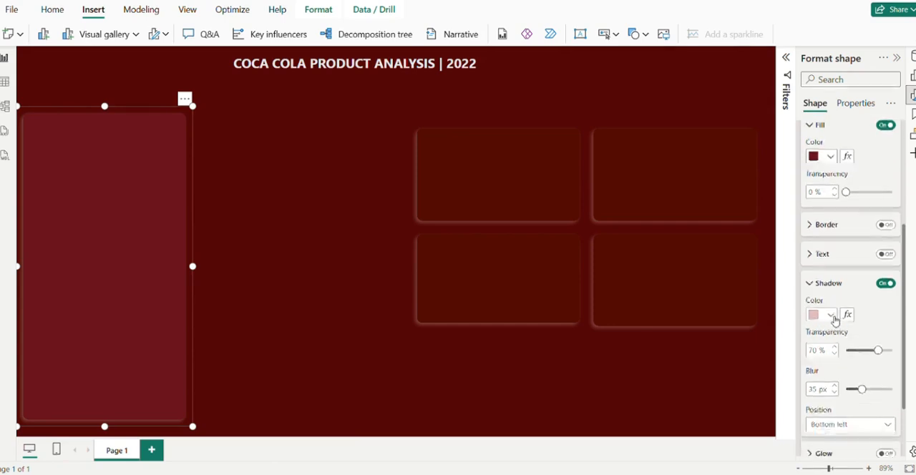
scroll(834, 322, "down", 1)
left_click_drag(877, 266, 861, 267)
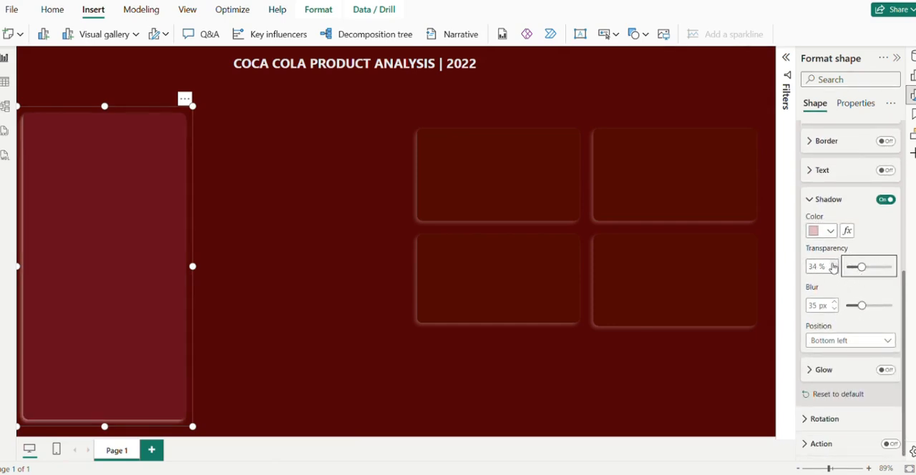
left_click(834, 263)
left_click_drag(862, 304, 871, 305)
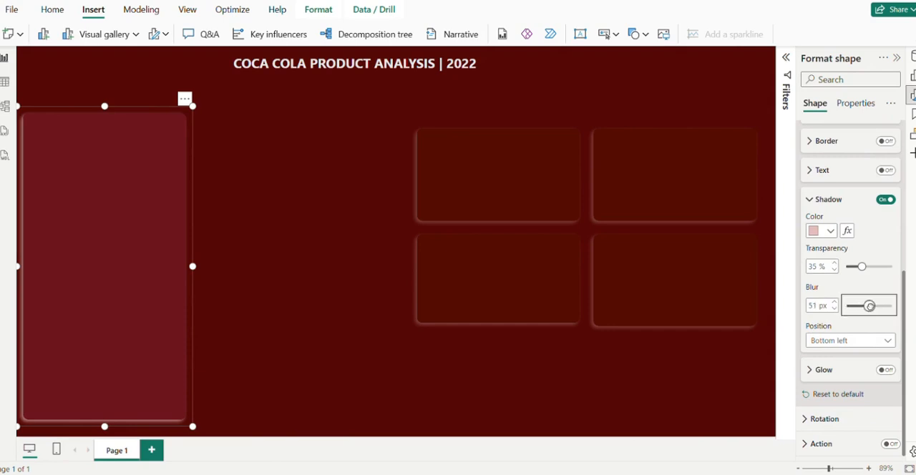
left_click(834, 309)
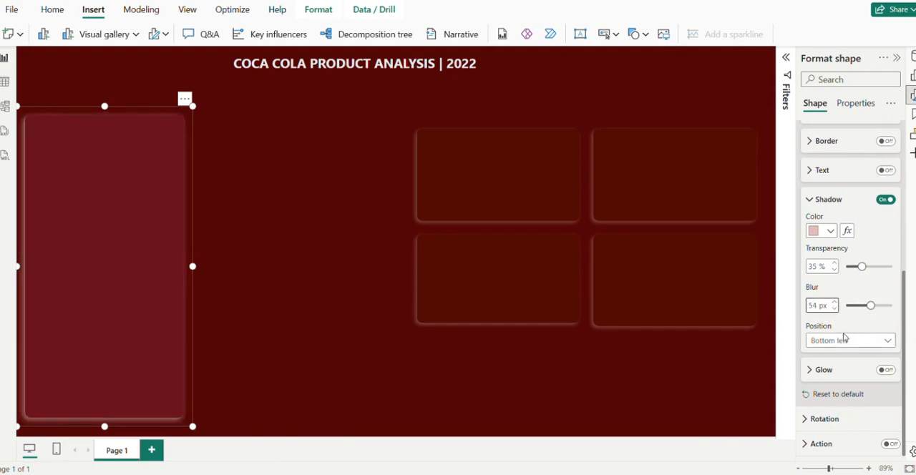
left_click(845, 340)
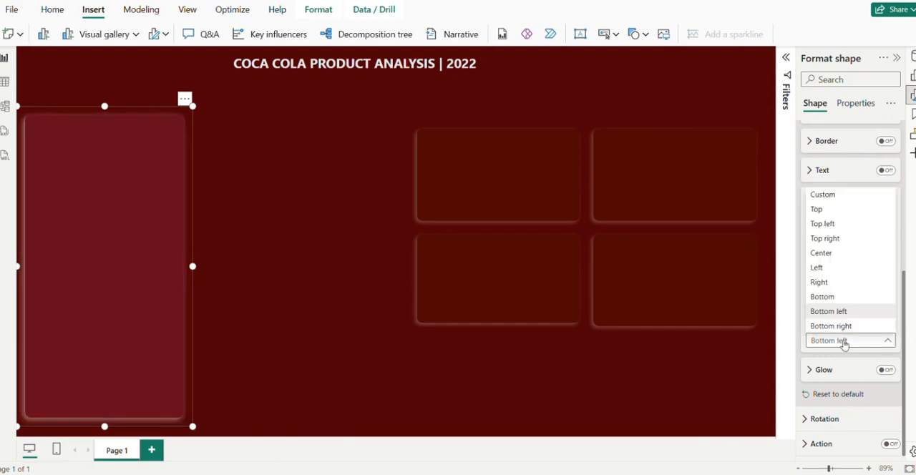
left_click(822, 253)
Nudge the tall panel slightly right, extend its bottom edge and lower its top edge to refine its placement
mouse_move(143, 184)
left_mouse_down()
mouse_move(162, 179)
mouse_move(143, 179)
left_mouse_up()
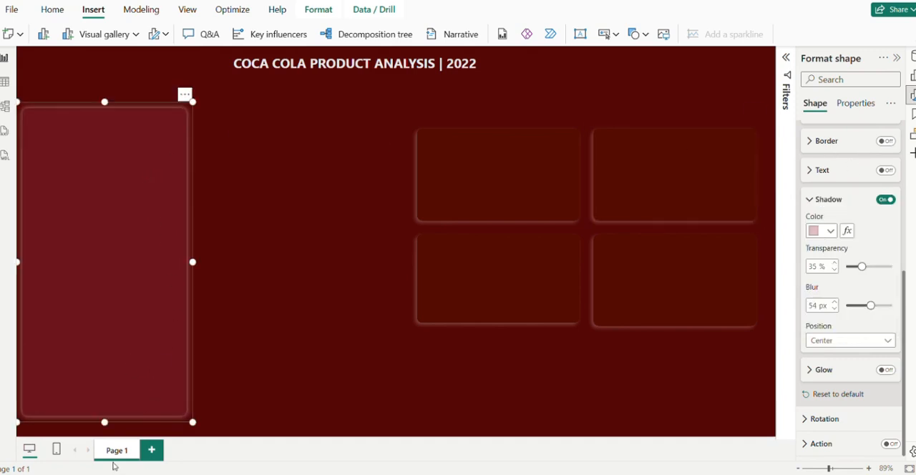
left_click_drag(104, 423, 105, 429)
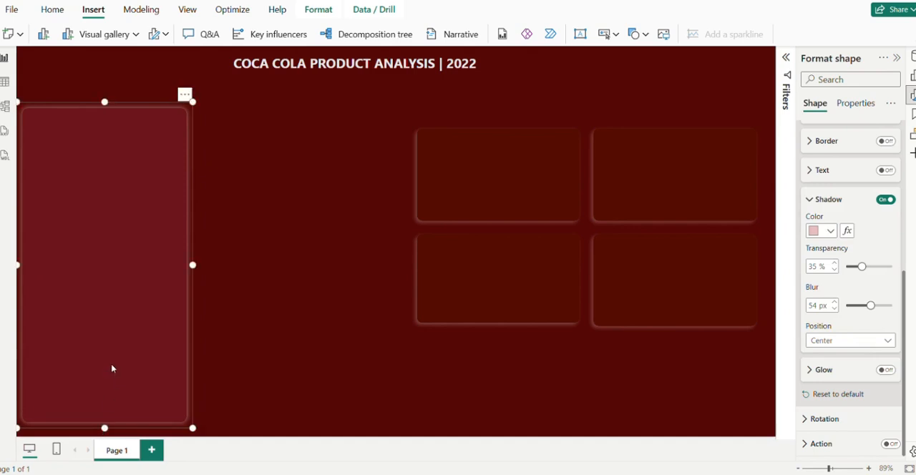
left_click_drag(112, 368, 119, 369)
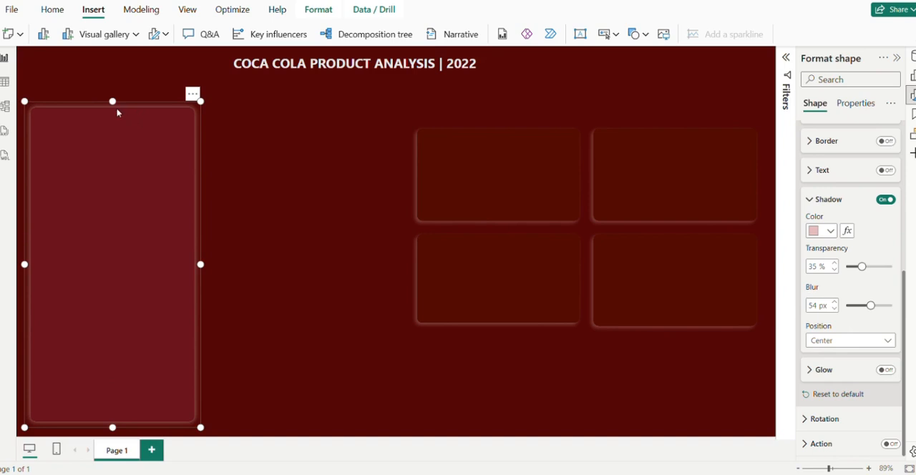
mouse_move(111, 102)
left_mouse_down()
mouse_move(118, 127)
mouse_move(112, 113)
left_mouse_up()
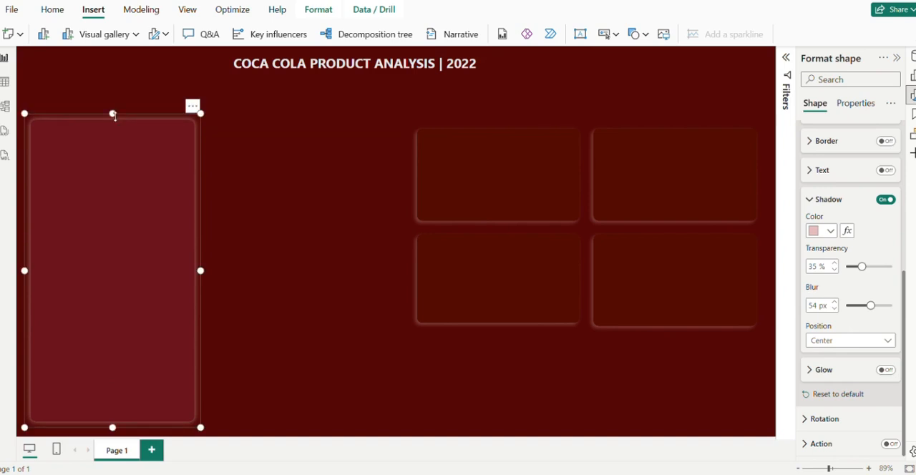
left_click(346, 185)
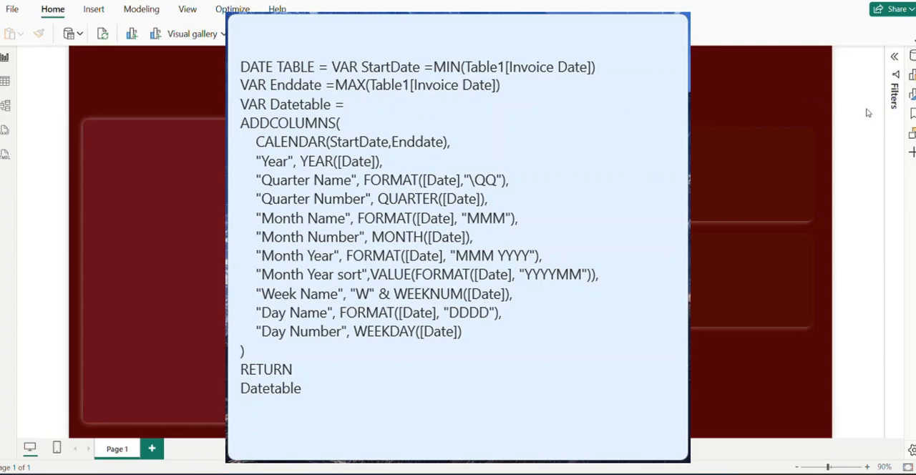
Create the calculated table DATE TABLE from the prepared DAX calendar formula spanning Table1's first to last Invoice Date
left_click(7, 83)
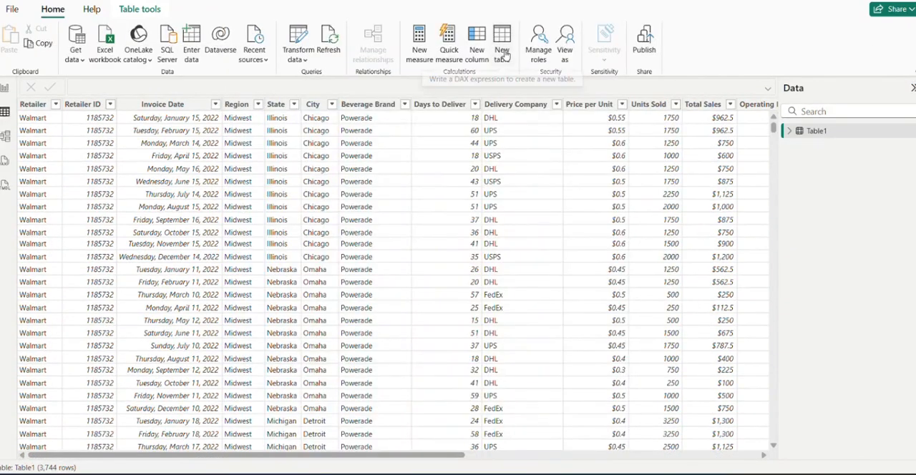
left_click(502, 54)
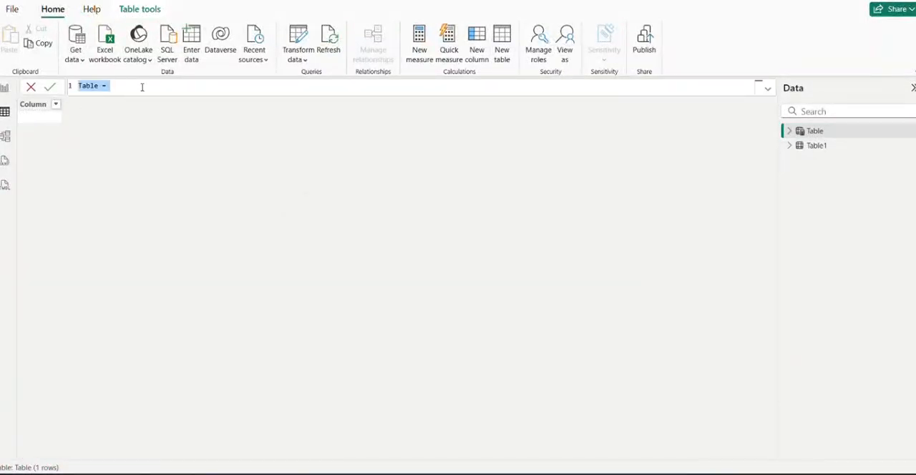
type("DATE TABLE = VAR StartDate =MIN(Table1[Invoice Date]) VAR Enddate =MAX(Table1[Invoice Date]) VAR Datetable = ADDCOLUMNS(     CALENDAR(StartDate,Enddate),     \"Year\", YEAR([Date]),     \"Quarter Name\", FORMAT([Date],\"\\QQ\"),     \"Quarter Number\", QUARTER([Date]),     \"Month Name\", FORMAT([Date], \"MMM\"),     \"Month Number\", MONTH([Date]),     \"Month Year\", FORMAT([Date], \"MMM YYYY\"),     \"Month Year sort\",VALUE(FORMAT([Date], \"YYYYMM\")),     \"Week Name\", \"W\" & WEEKNUM([Date]),     \"Day Name\", FORMAT([Date], \"DDDD\"),     \"Day Number\", WEEKDAY([Date]) ) RETURN Datetable")
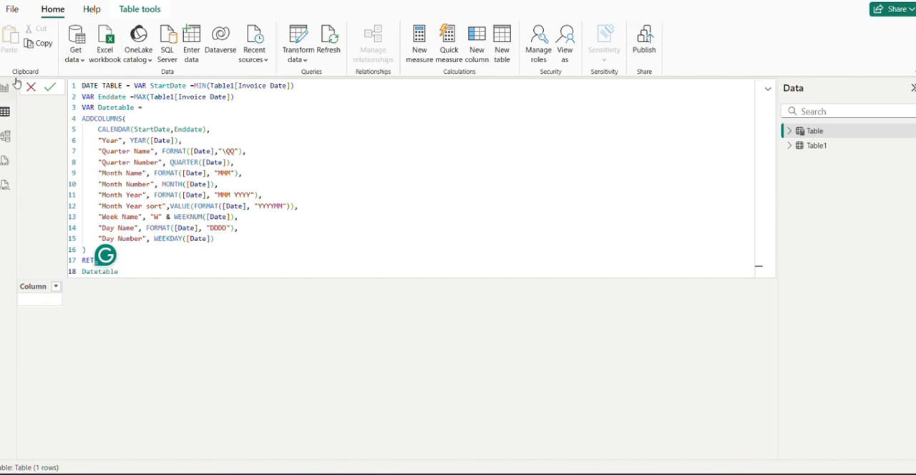
left_click(58, 91)
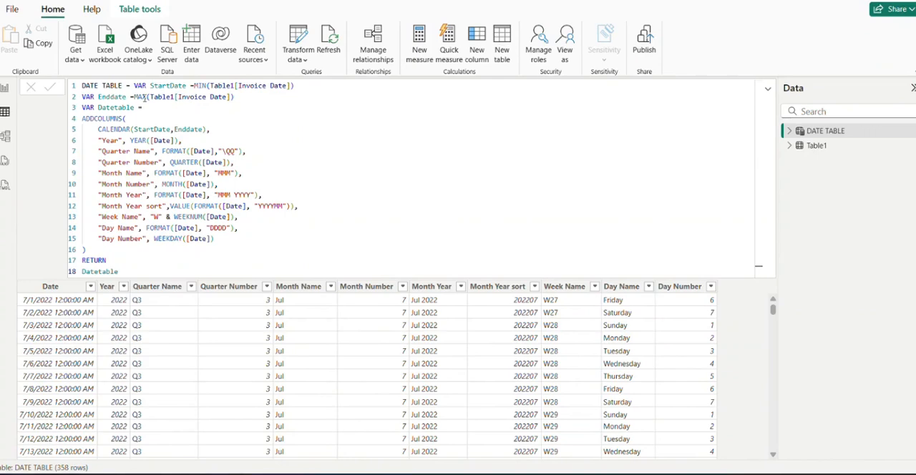
Examine the functions in the DATE TABLE formula, then the table's rows and field list
left_click(123, 130)
double_click(123, 130)
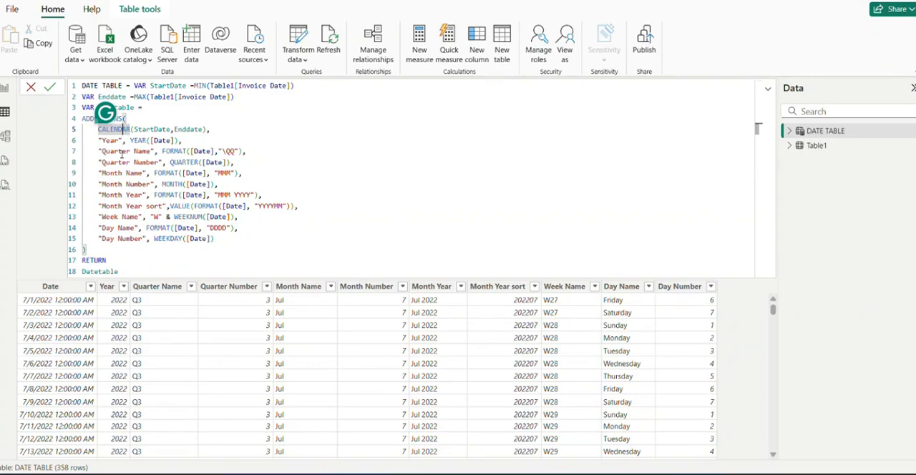
double_click(147, 141)
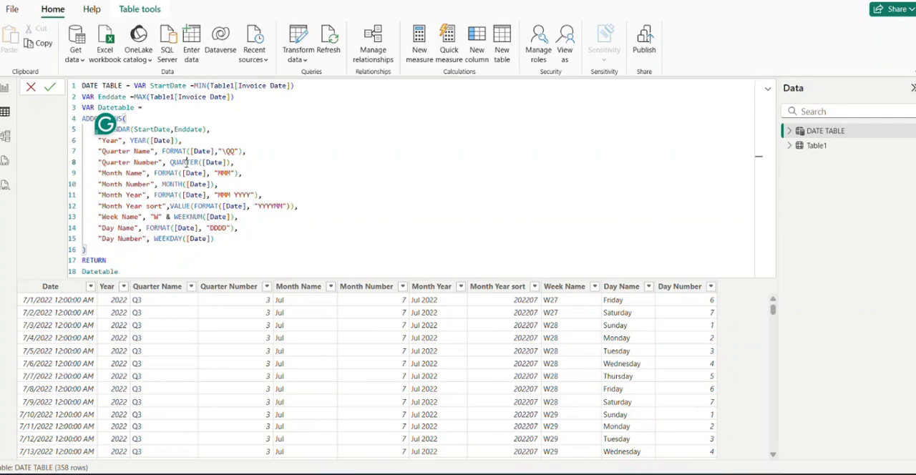
double_click(186, 162)
left_click(171, 184)
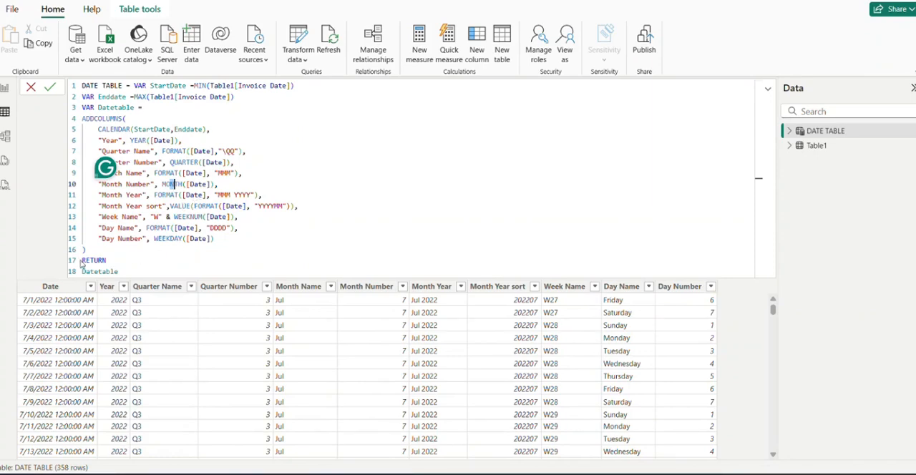
left_click(50, 92)
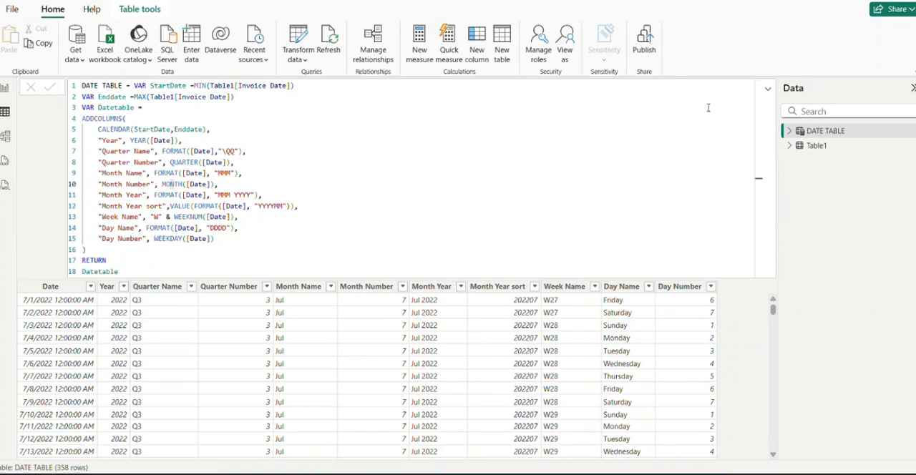
left_click(766, 90)
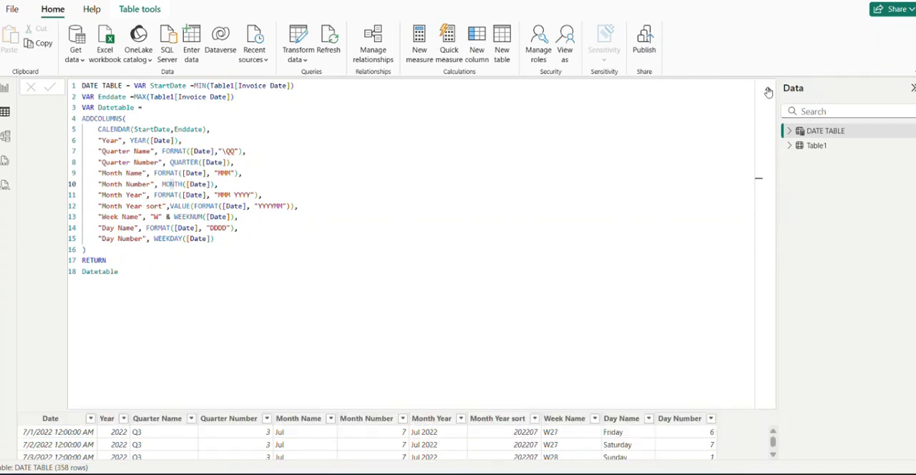
left_click(769, 91)
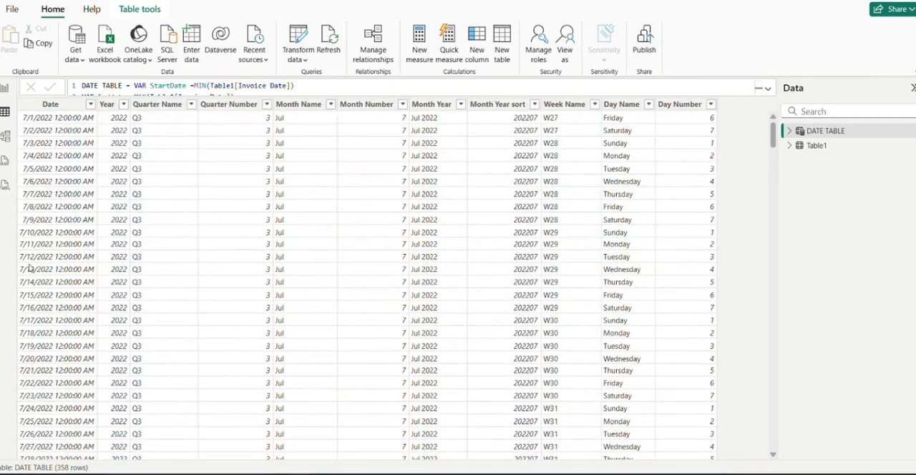
left_click(789, 133)
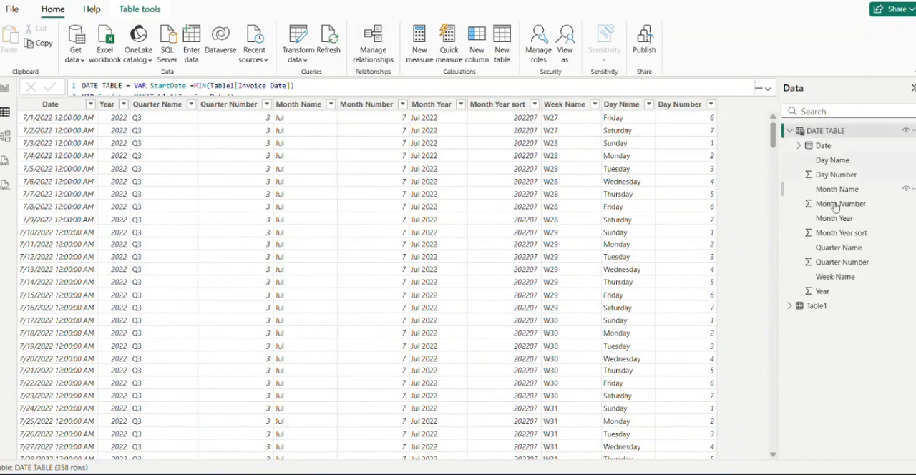
left_click(789, 133)
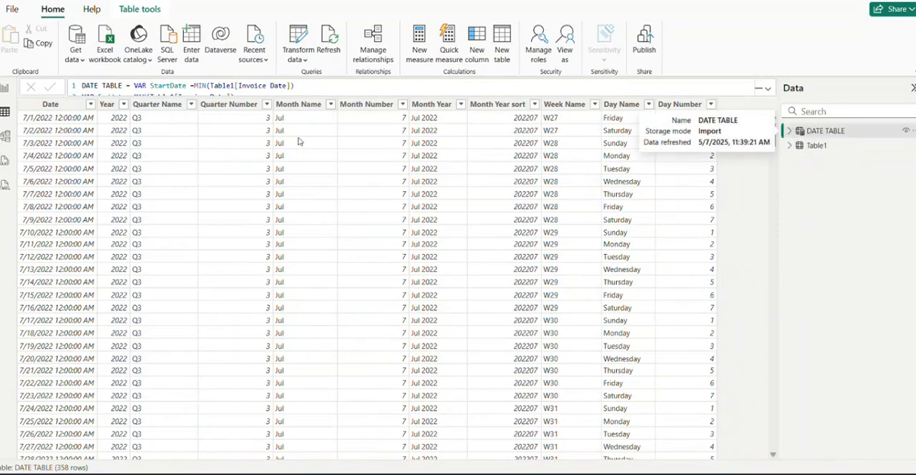
Create an active one-to-many, single-direction relationship from DATE TABLE's Date to Table1's Invoice Date in the model
left_click(3, 143)
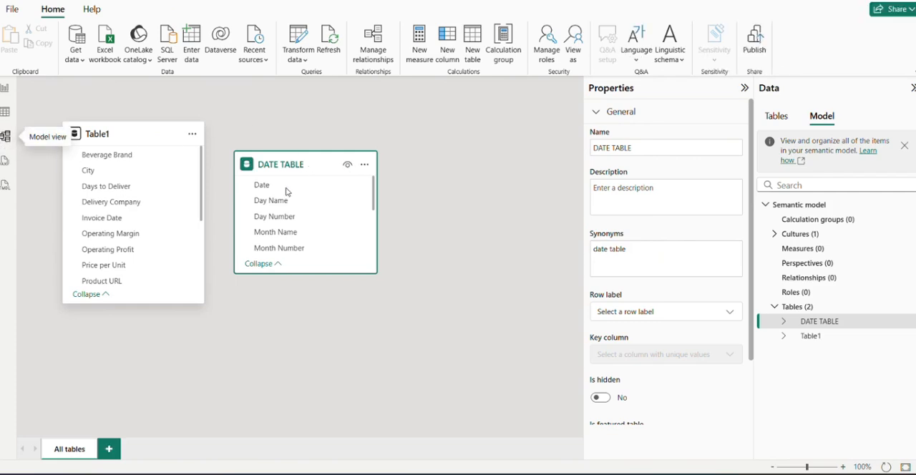
left_click(120, 224)
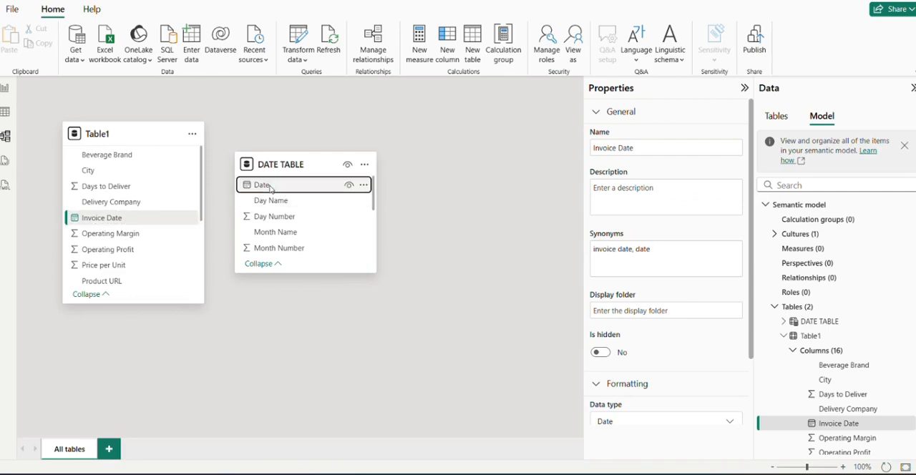
left_click_drag(266, 188, 101, 223)
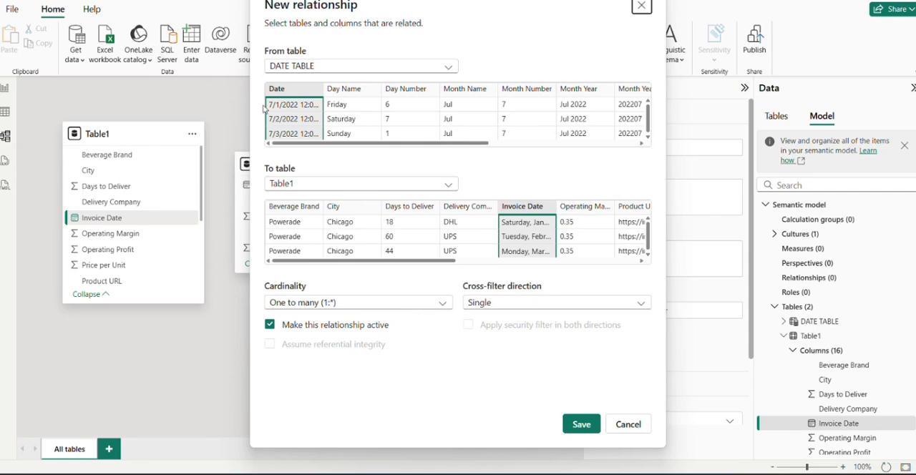
left_click(583, 428)
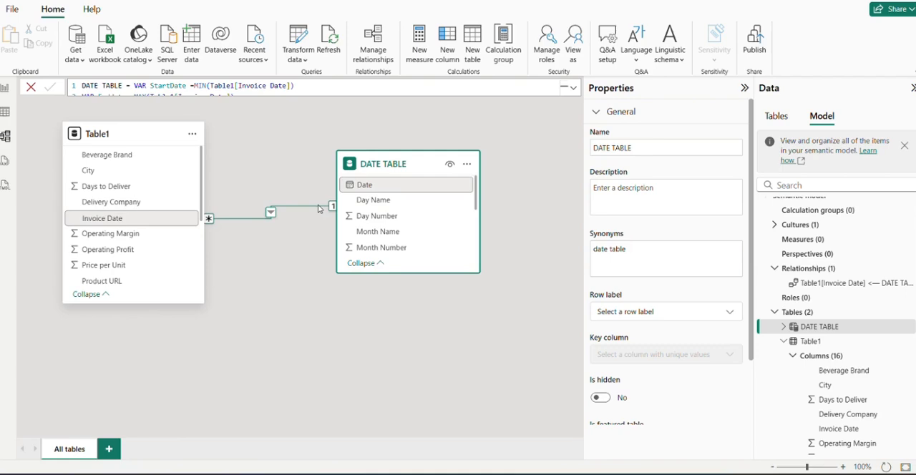
left_click(305, 283)
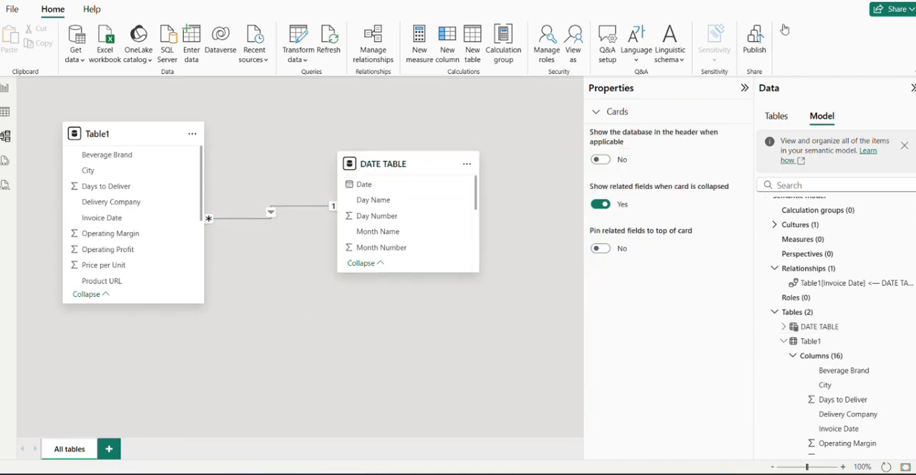
Collapse the model's properties and the command area, and return to the report page
left_click(744, 87)
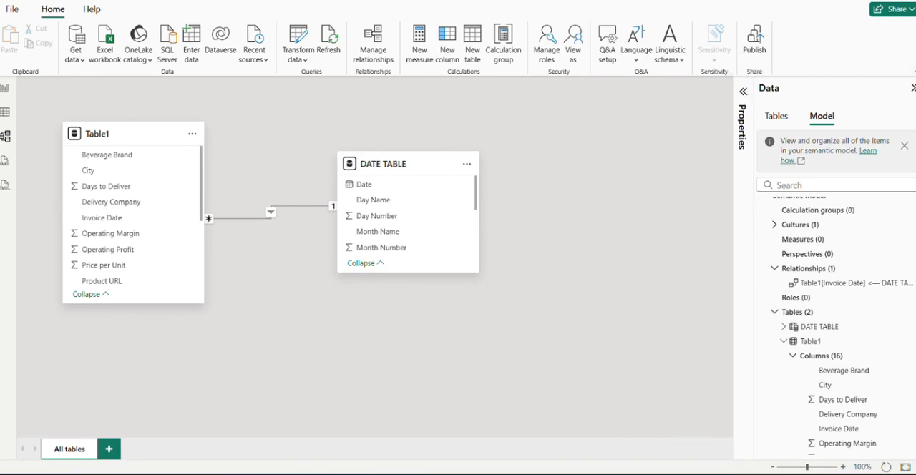
left_click(914, 71)
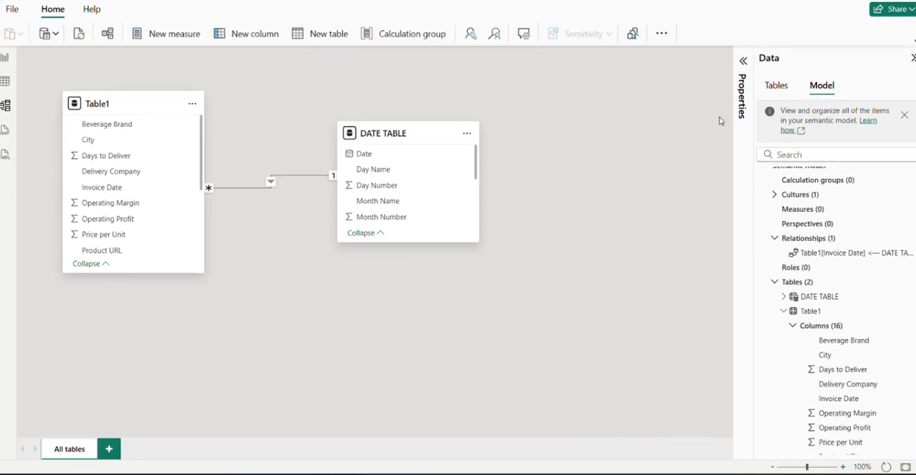
left_click(7, 58)
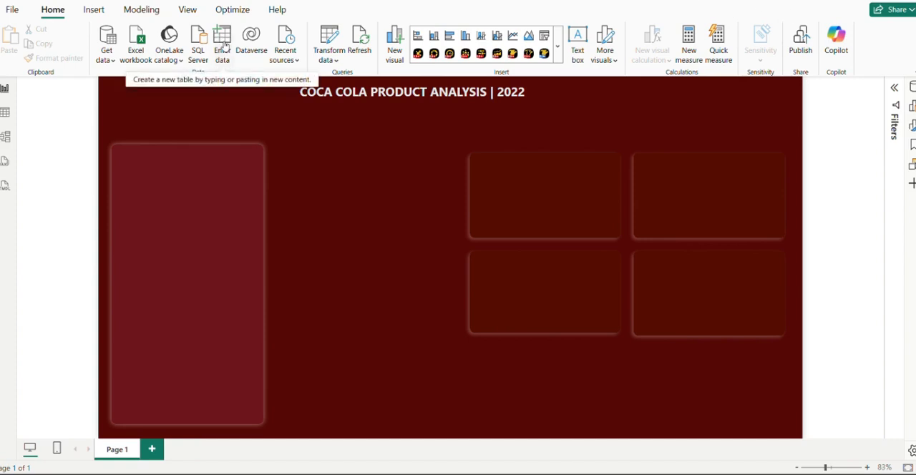
Load an empty manually entered table named DAX Measures and show the report's data tables
left_click(226, 47)
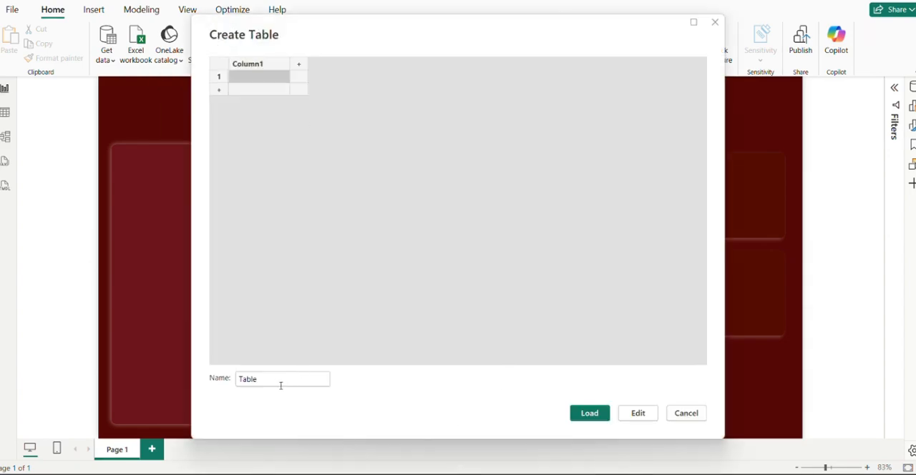
left_click(276, 383)
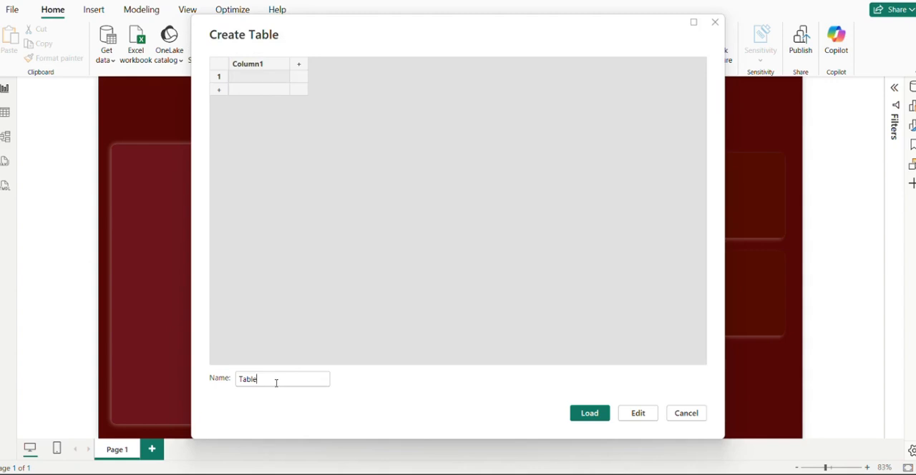
left_click_drag(275, 383, 212, 366)
type("dax")
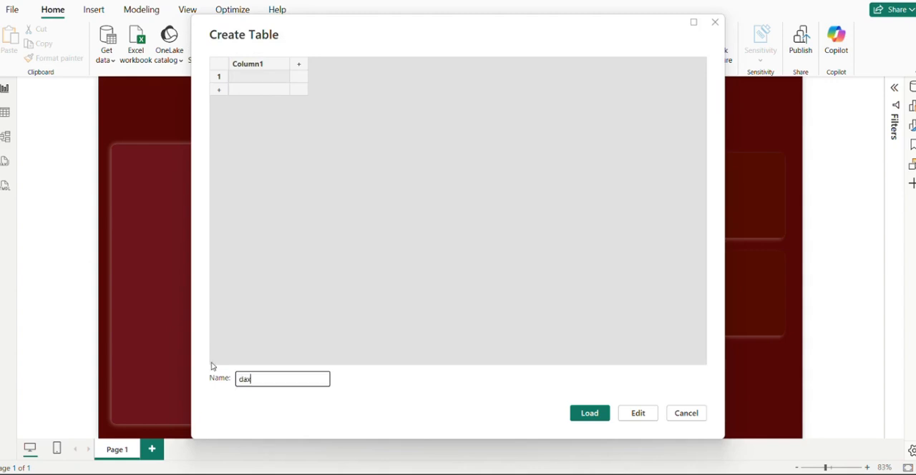
key("BackSpace")
key("BackSpace")
key("BackSpace")
type("DAX mE")
key("BackSpace")
type("Measures")
left_click(589, 413)
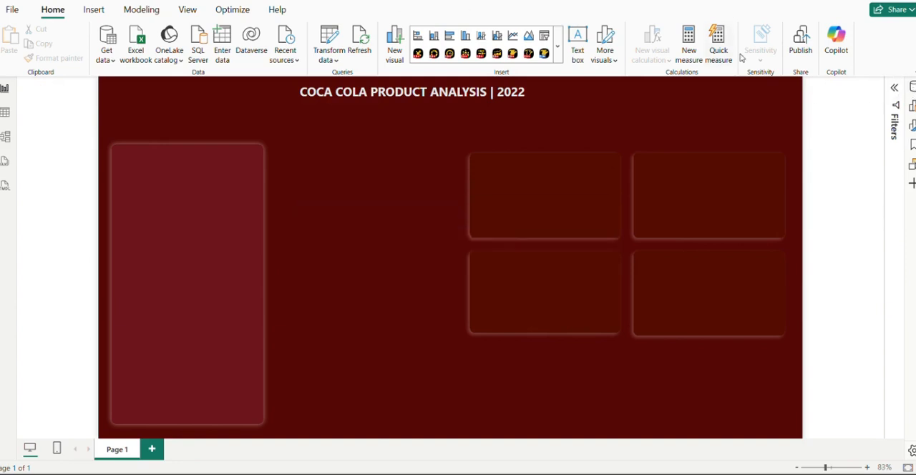
left_click(912, 87)
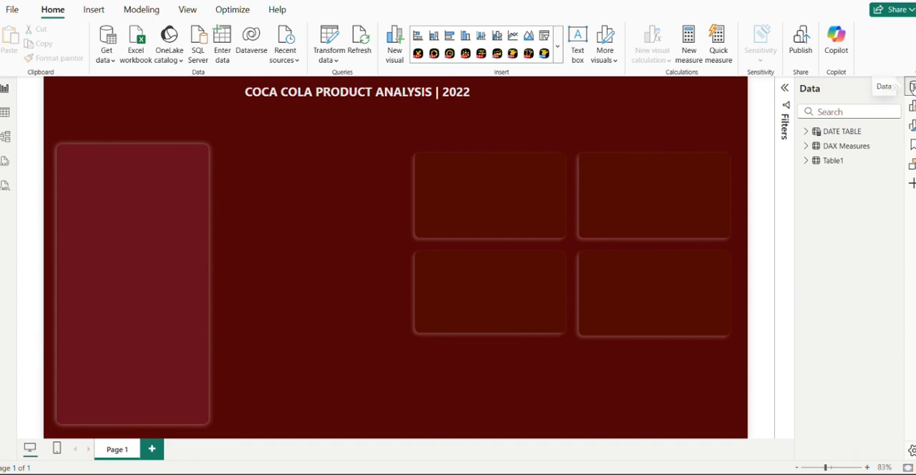
Expand the DAX Measures table, review the list of measures to calculate in Snipping Tool, and return to the Power BI report
left_click(806, 146)
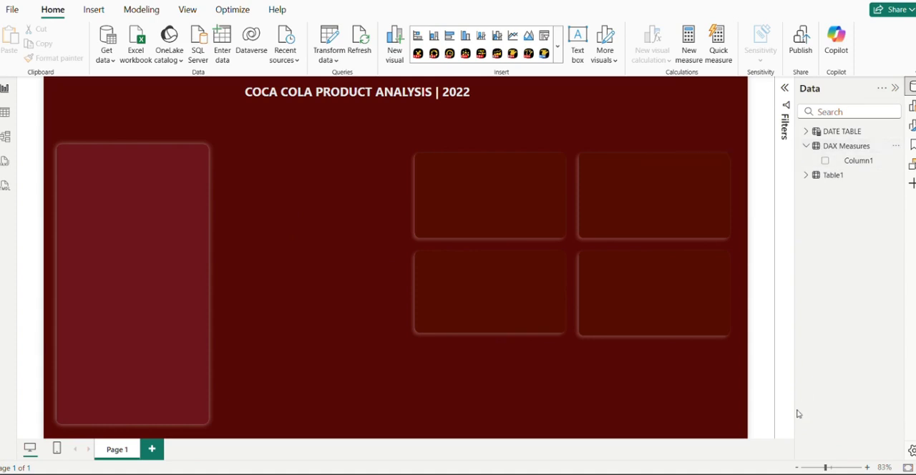
mouse_move(688, 472)
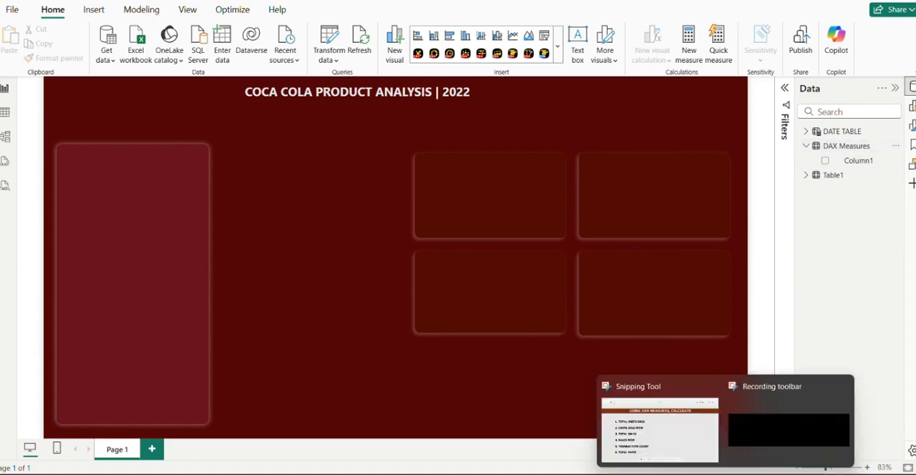
left_click(685, 437)
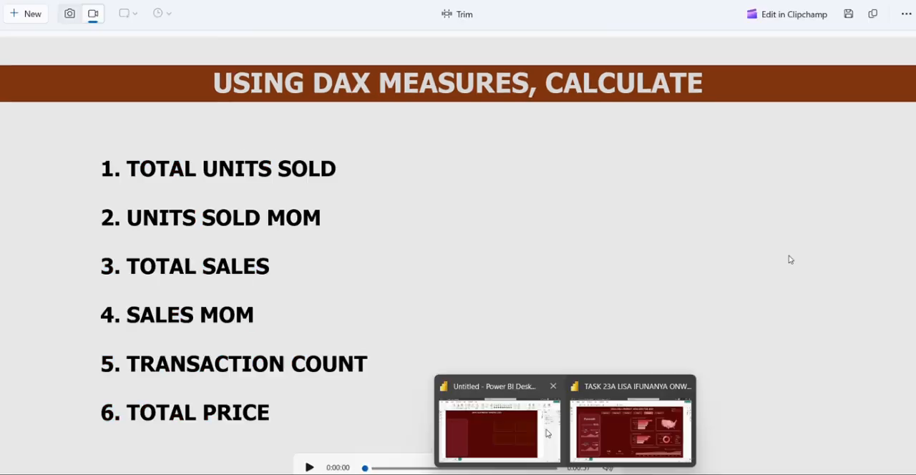
left_click(535, 432)
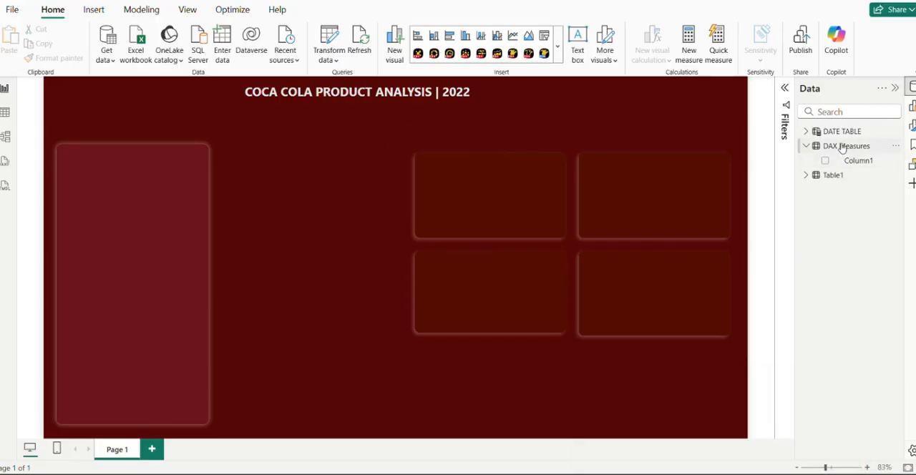
Create the measure Total Units Sold = SUM(Table1[Units Sold]) in the DAX Measures table
right_click(843, 148)
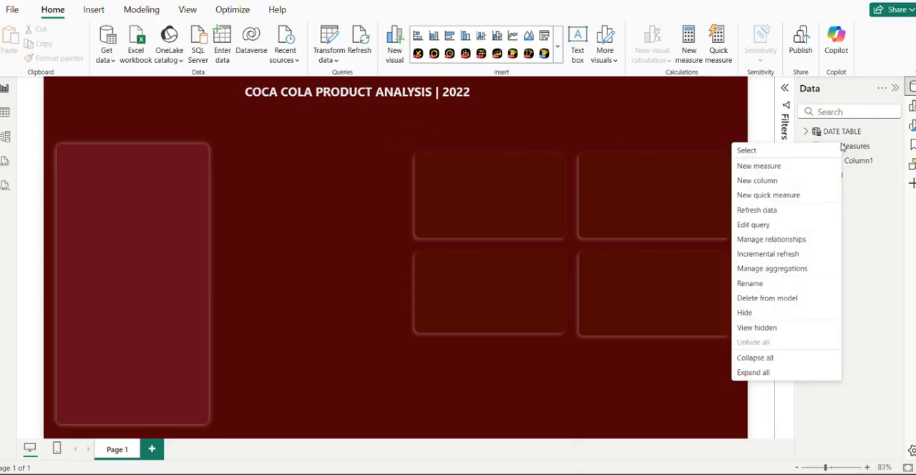
left_click(755, 169)
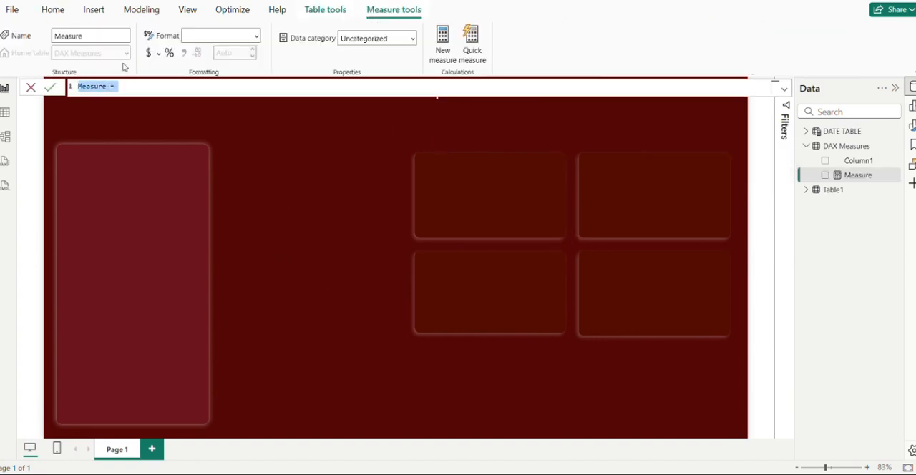
key("BackSpace")
type("Tota")
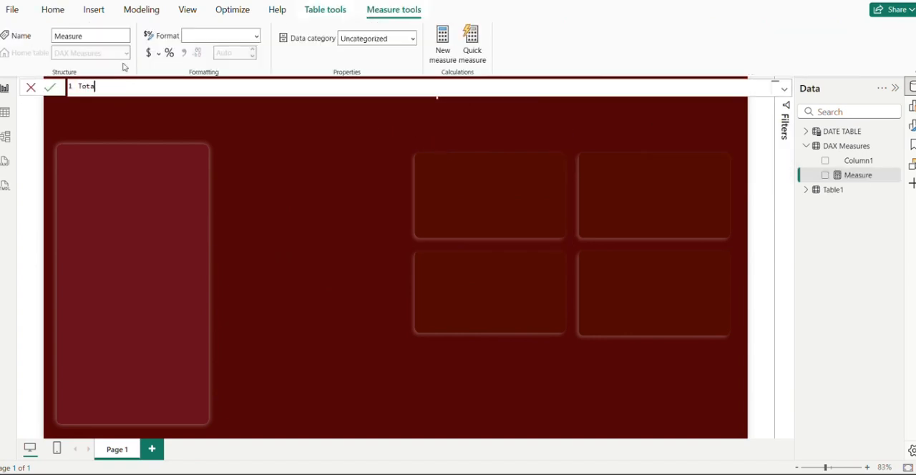
type("l Units Sold = Sum")
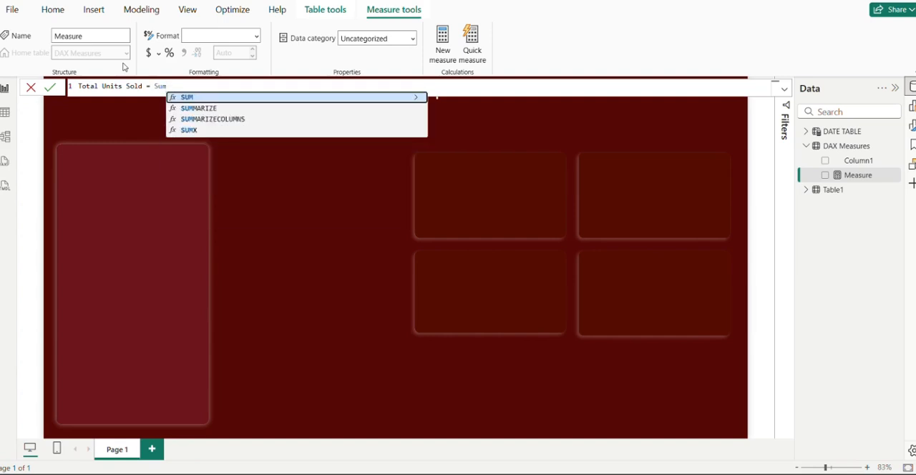
key("Tab")
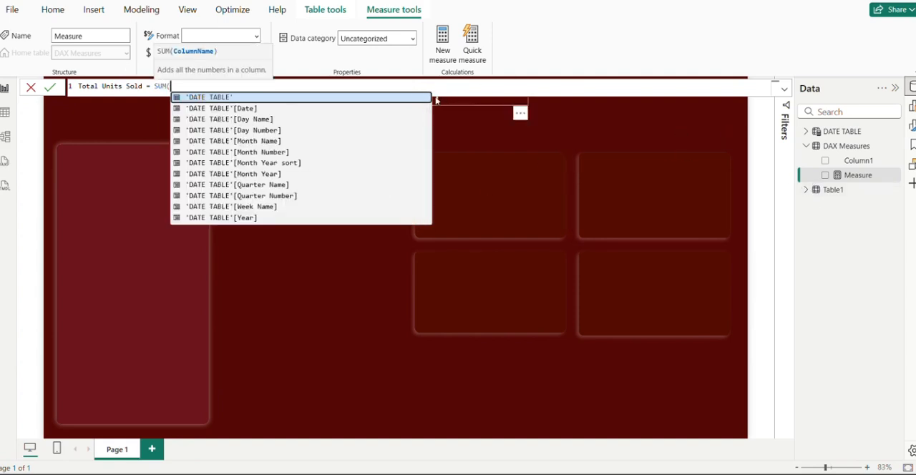
type("unit")
left_click(272, 107)
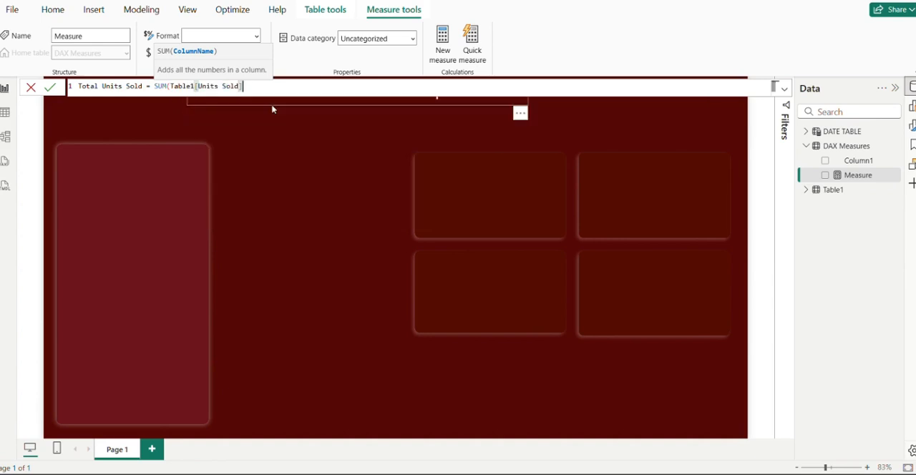
type(")")
key("Return")
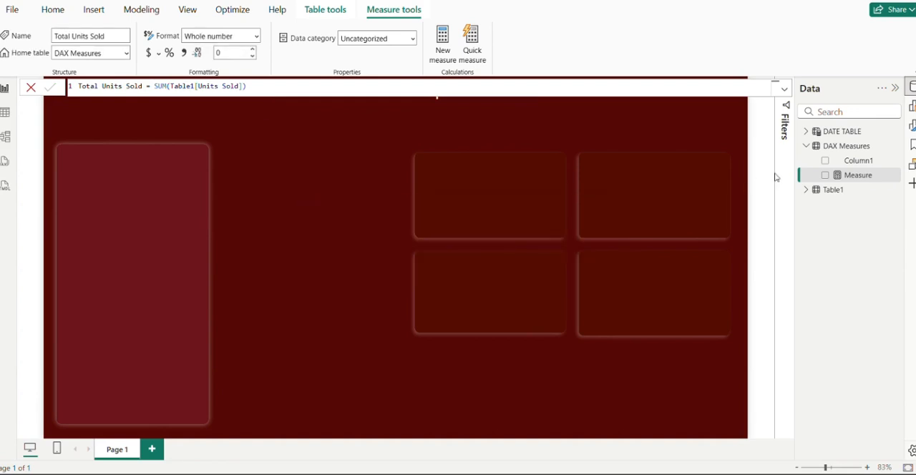
Add the measure Total Sales = SUM(Table1[Total Sales]) to the DAX Measures table
right_click(829, 151)
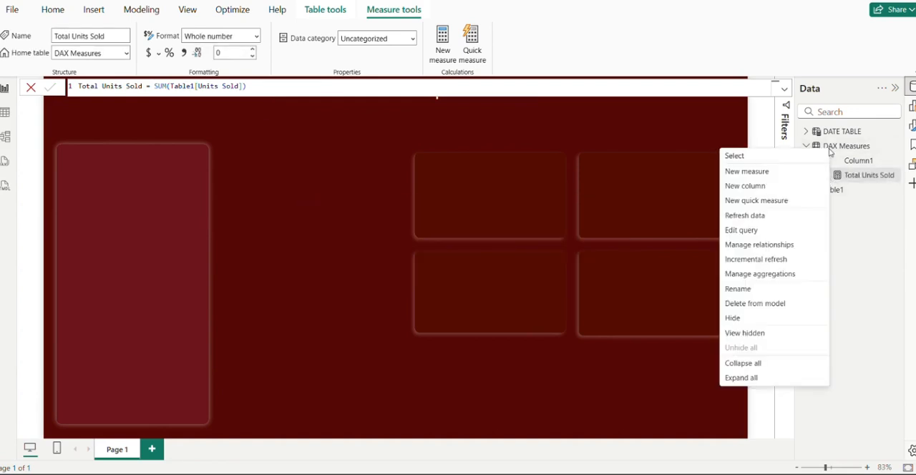
left_click(782, 178)
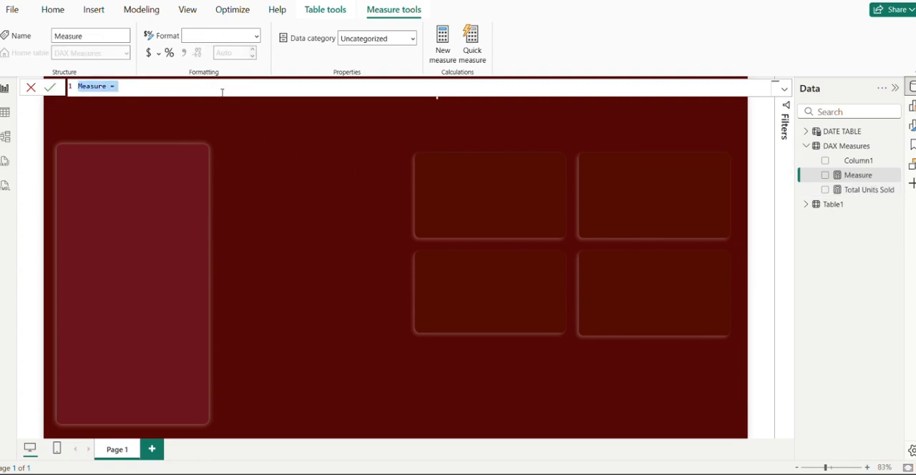
type("Total ")
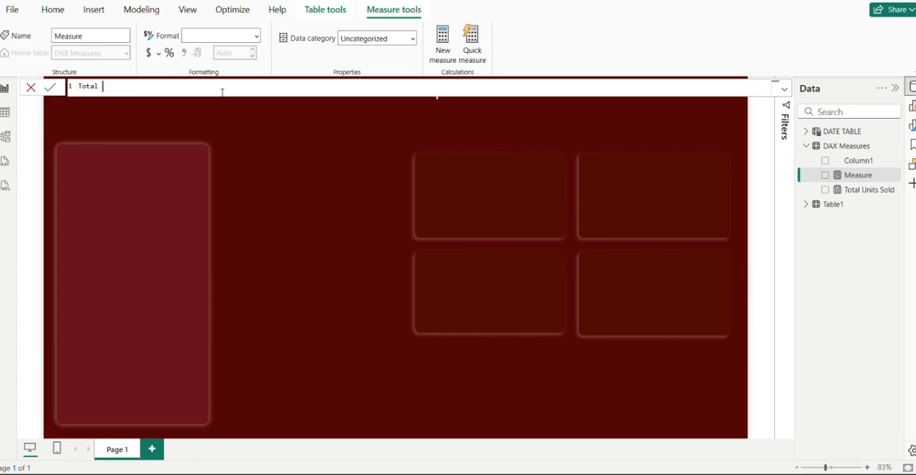
type("sSales = SUm")
key("Tab")
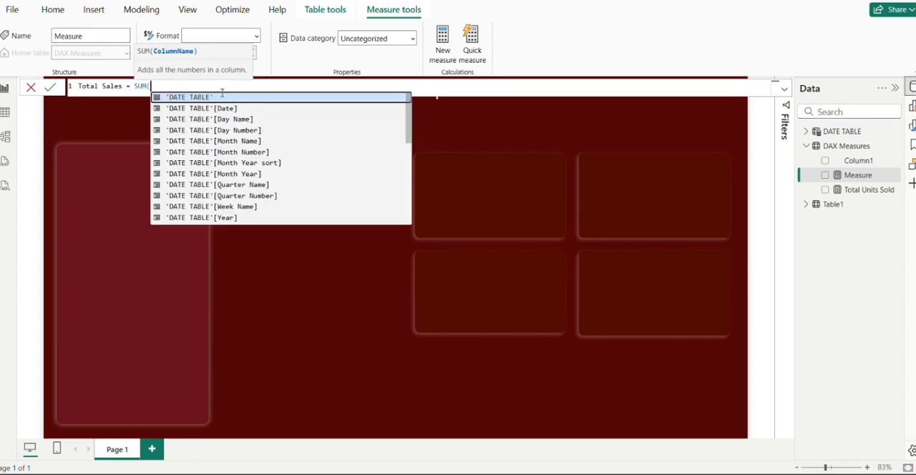
type("sal")
key("Tab")
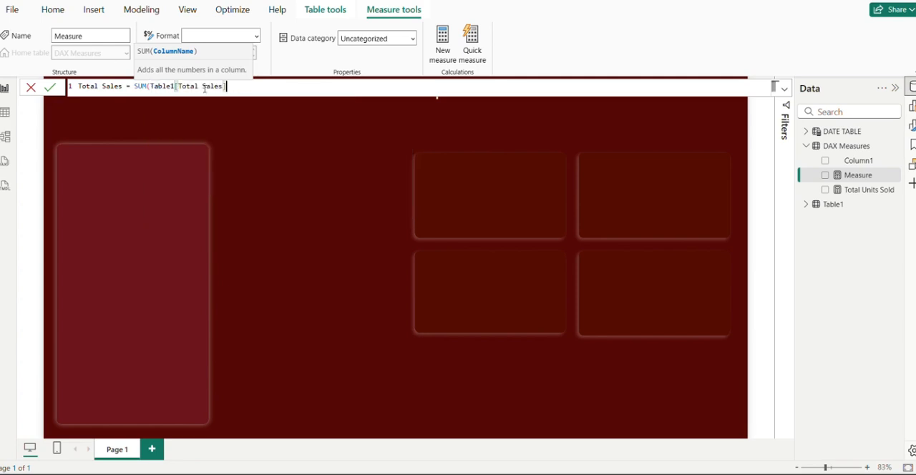
type(")")
key("Return")
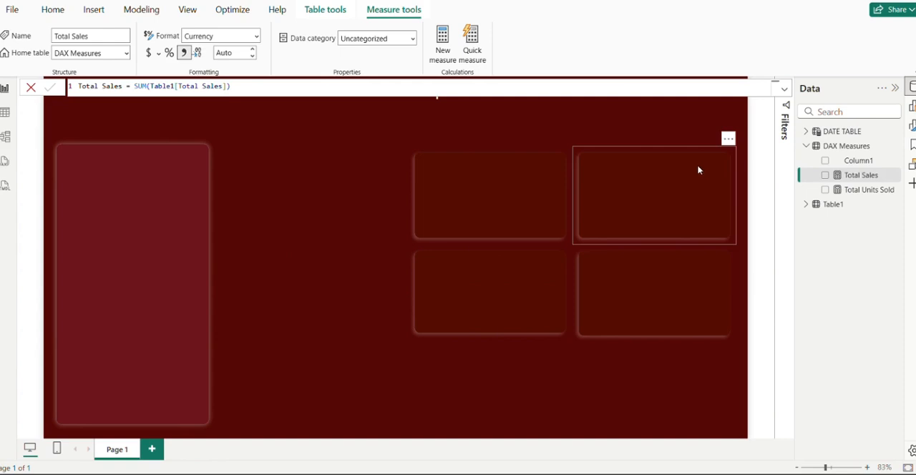
Add the measure TRans Count = COUNTROWS(Table1) to the DAX Measures table
right_click(817, 148)
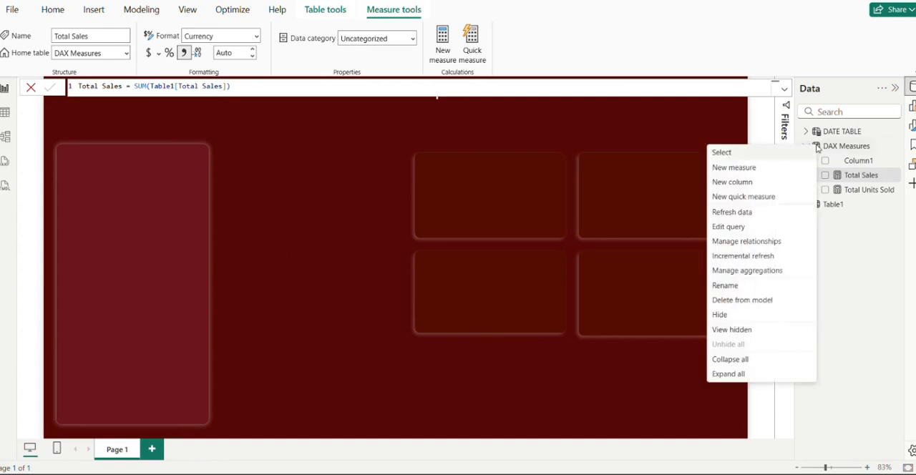
left_click(771, 170)
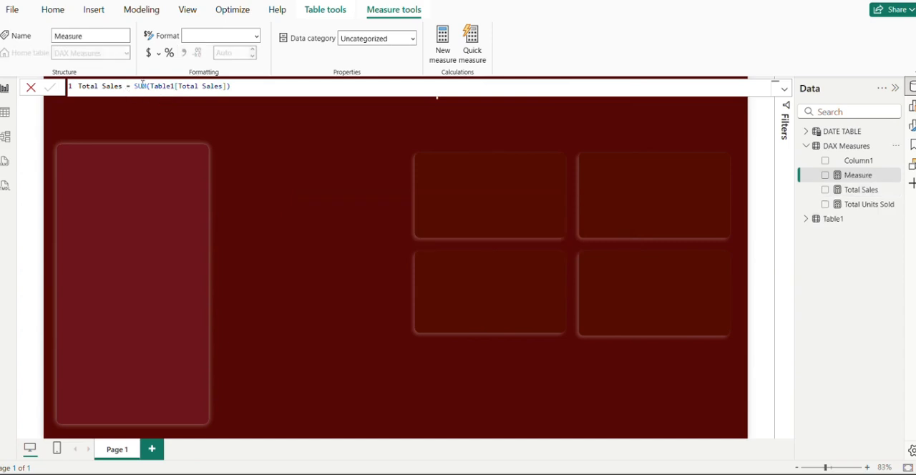
type("T")
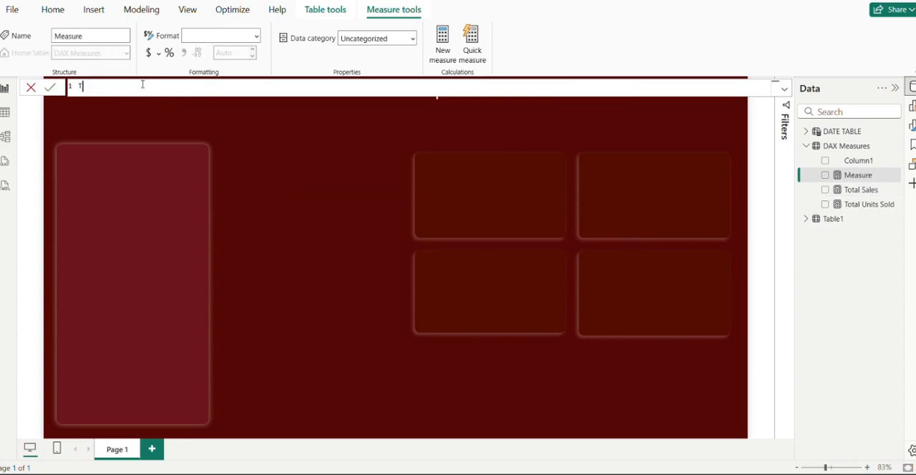
type("Rans Count = Count")
key("BackSpace")
key("BackSpace")
type("nt")
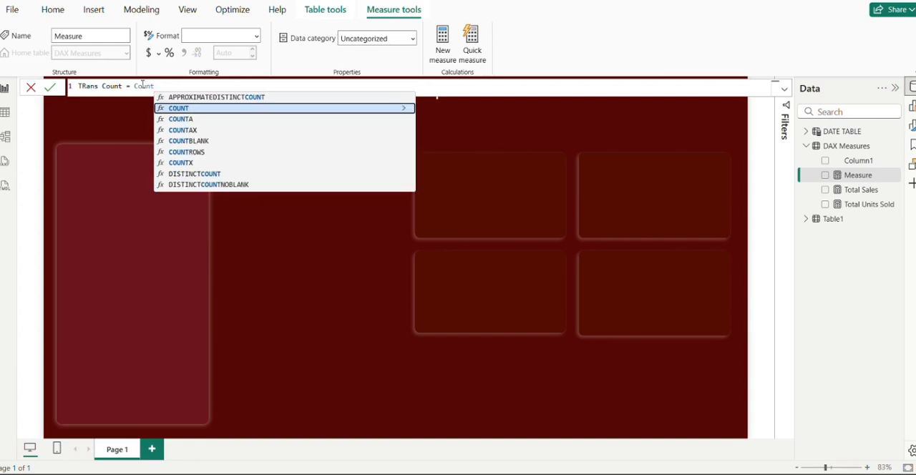
type("ro")
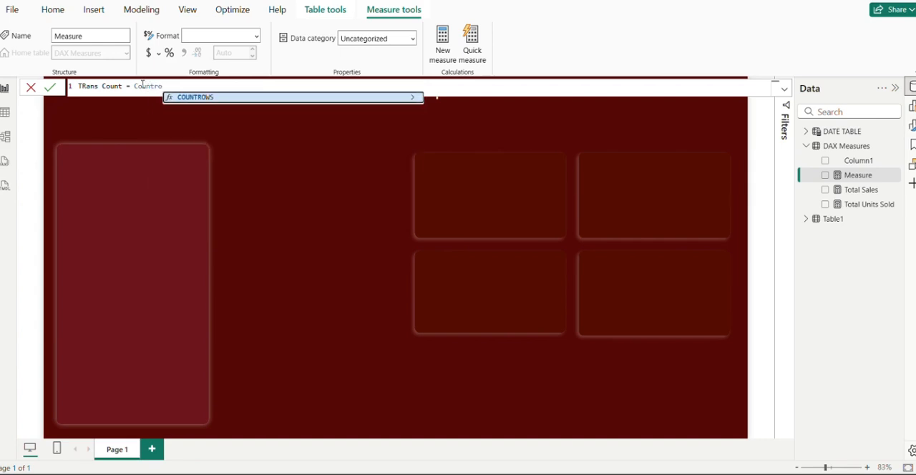
key("Tab")
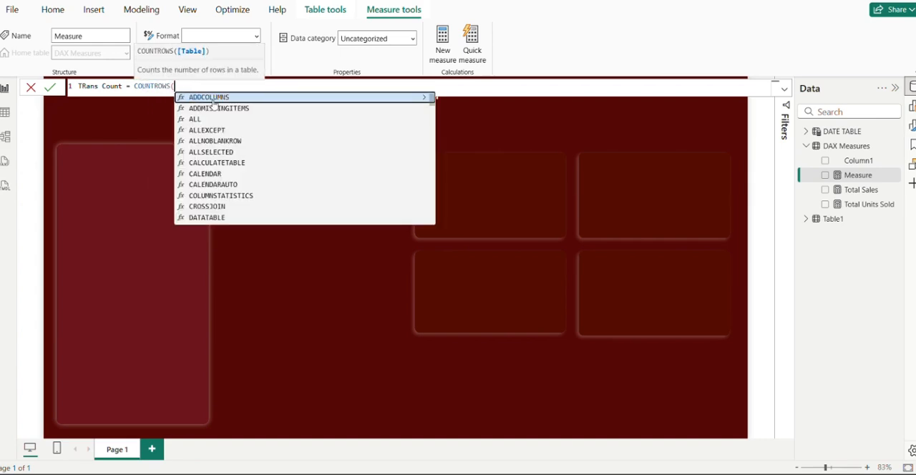
type("Ta")
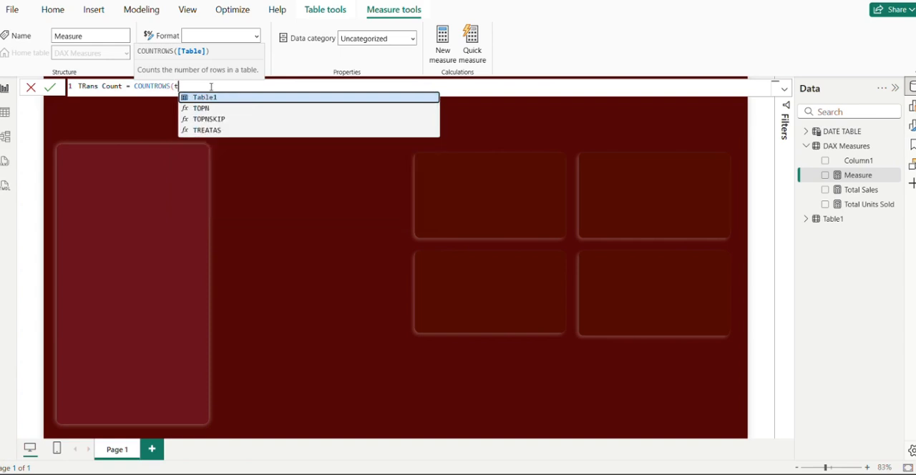
key("Tab")
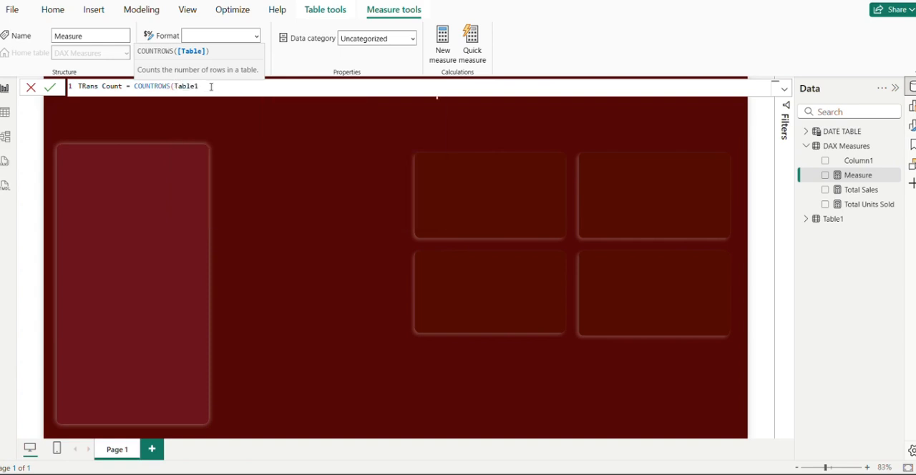
type(")")
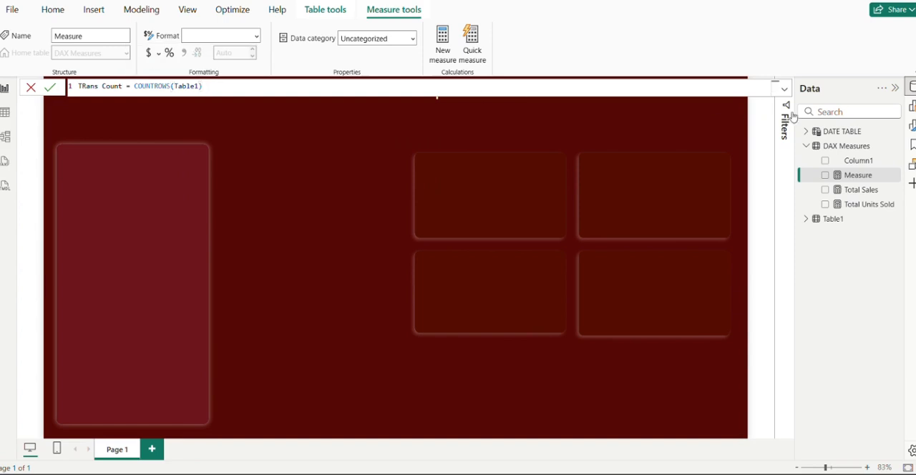
left_click(49, 88)
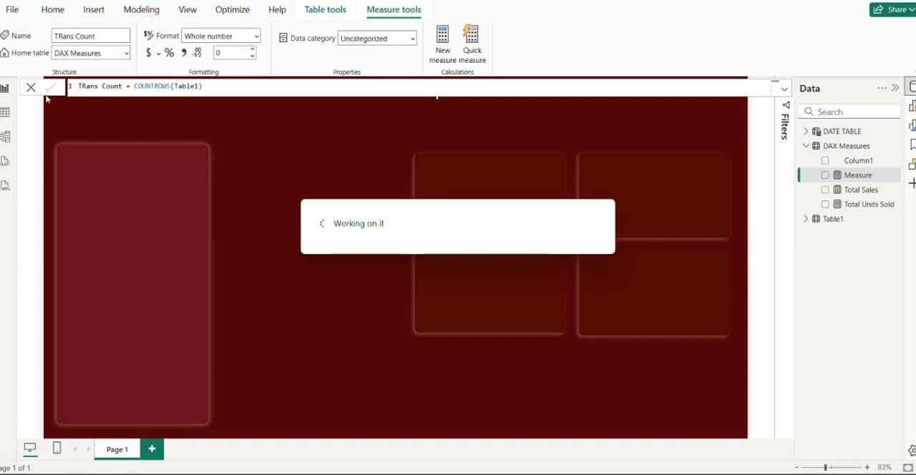
Examine Table1's transaction rows, then return to the report page and show the TRans Count formula
left_click(5, 115)
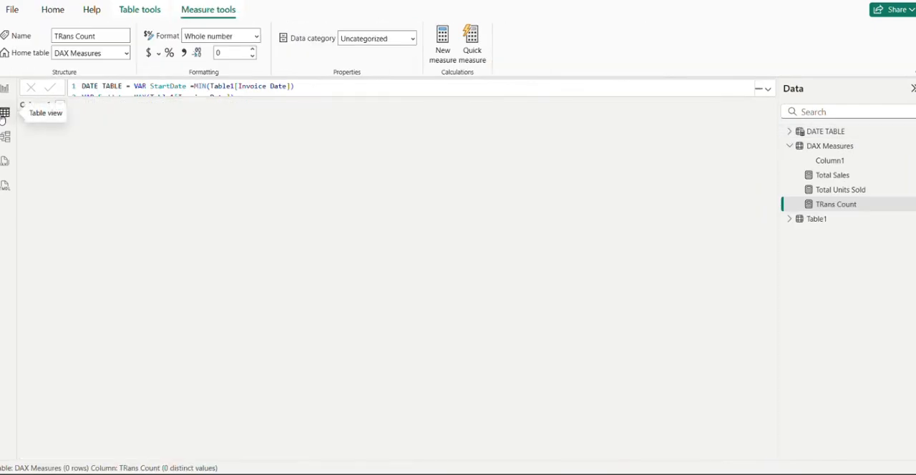
left_click(840, 225)
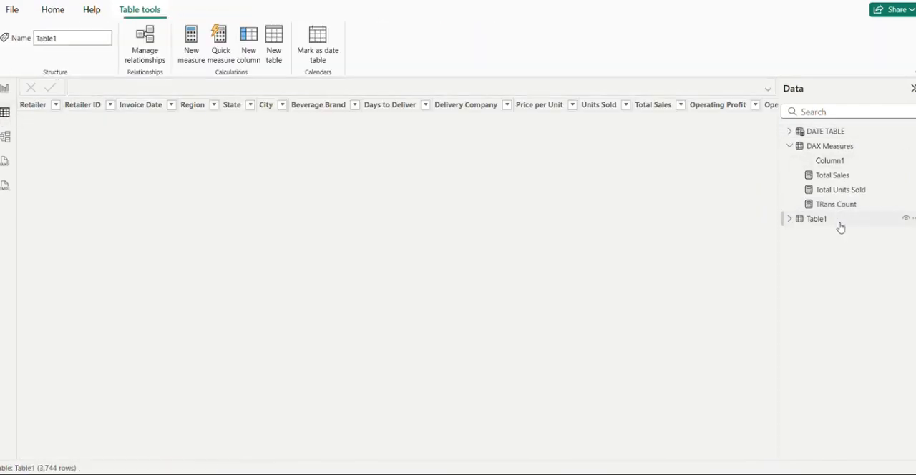
scroll(79, 208, "down", 20)
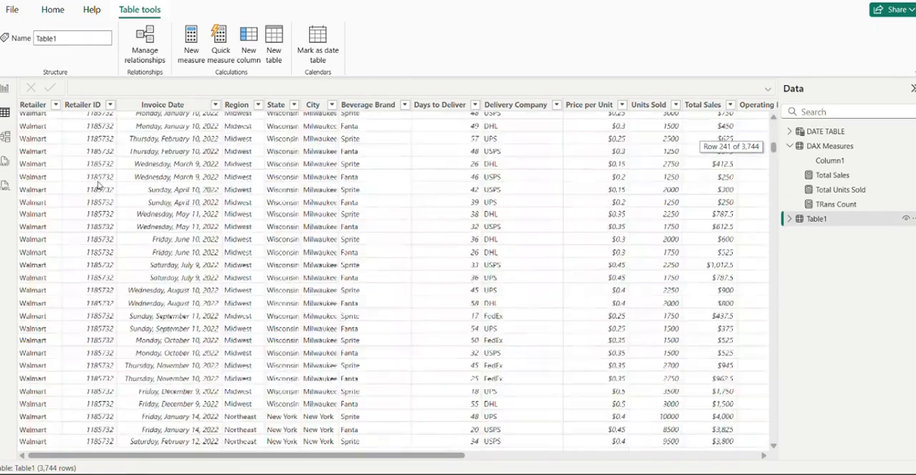
scroll(120, 201, "up", 20)
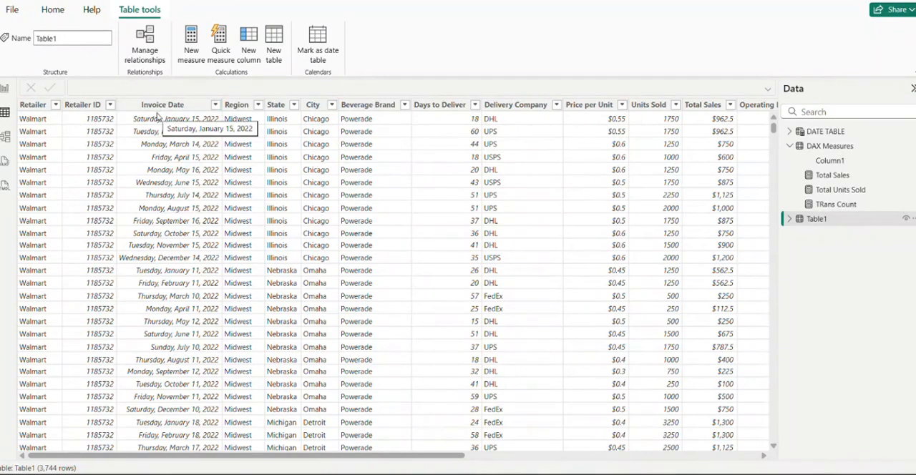
left_click(7, 91)
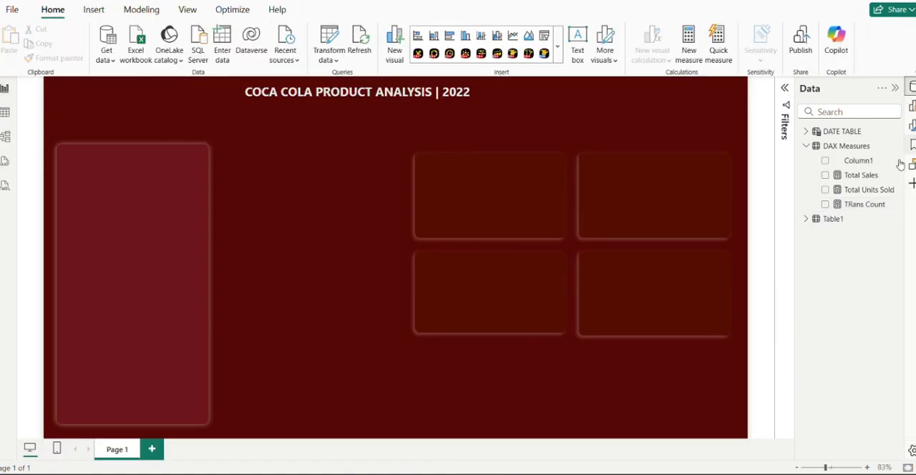
left_click(863, 206)
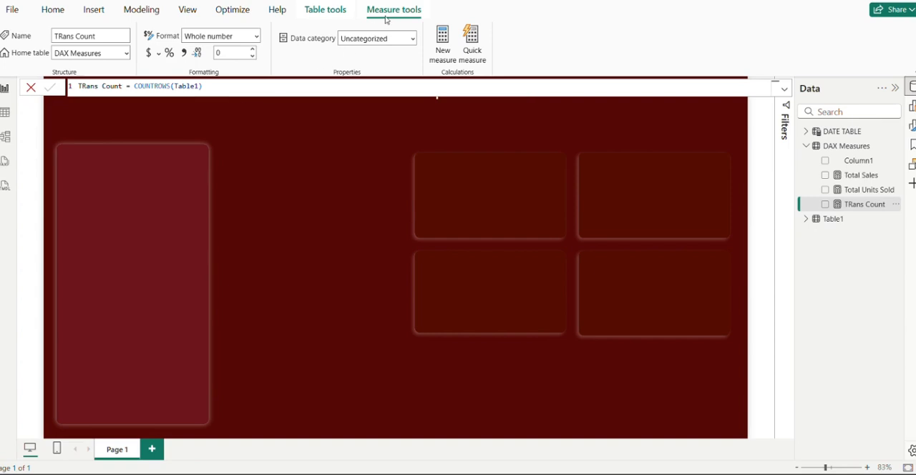
Start a new measure named Price in the DAX Measures table
right_click(838, 144)
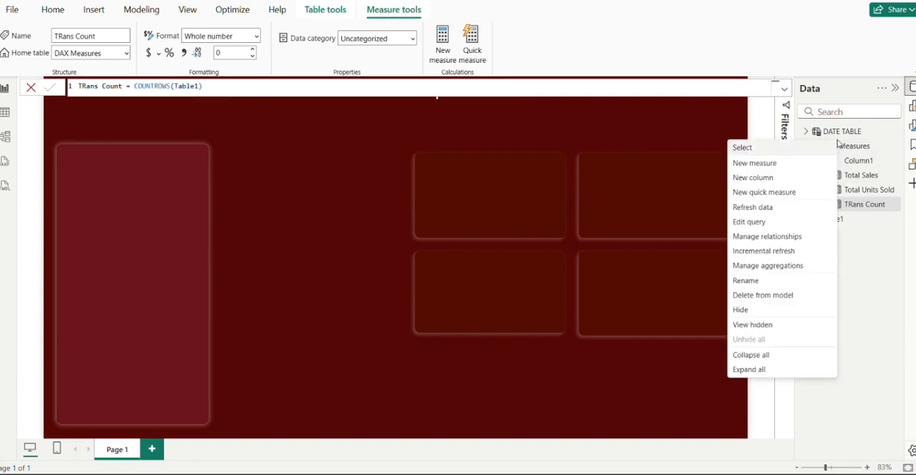
left_click(790, 163)
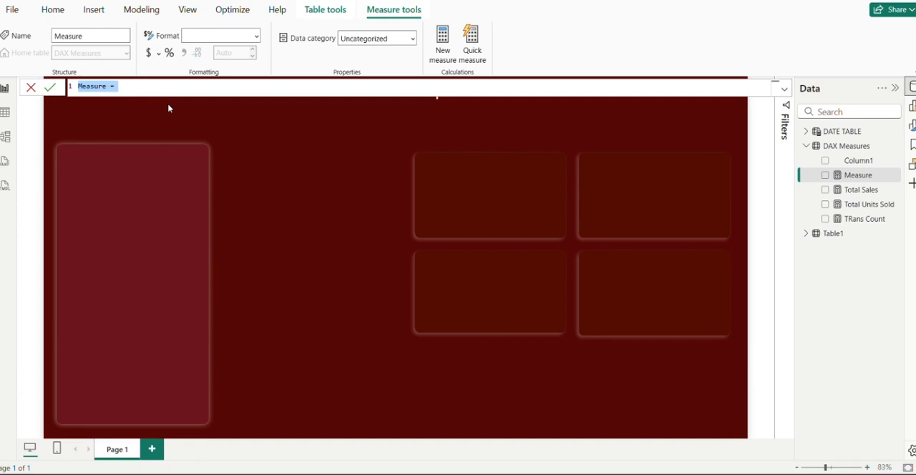
type("Pr")
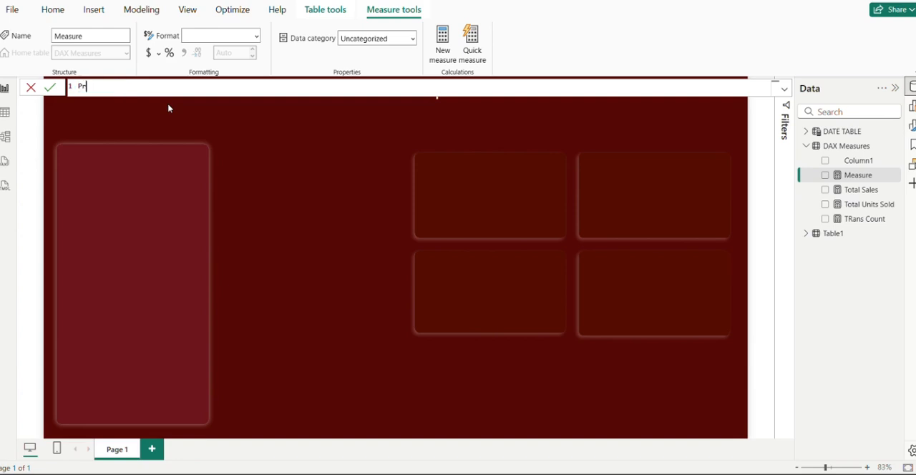
type("ice = sum(price")
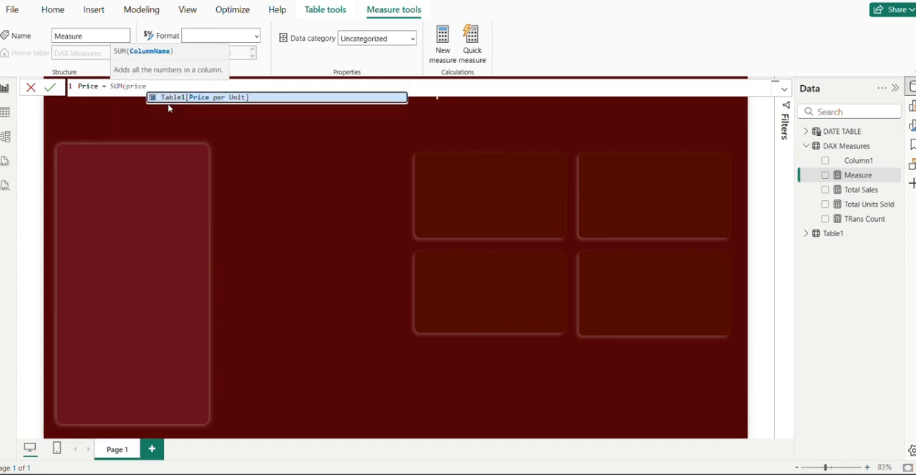
type(")")
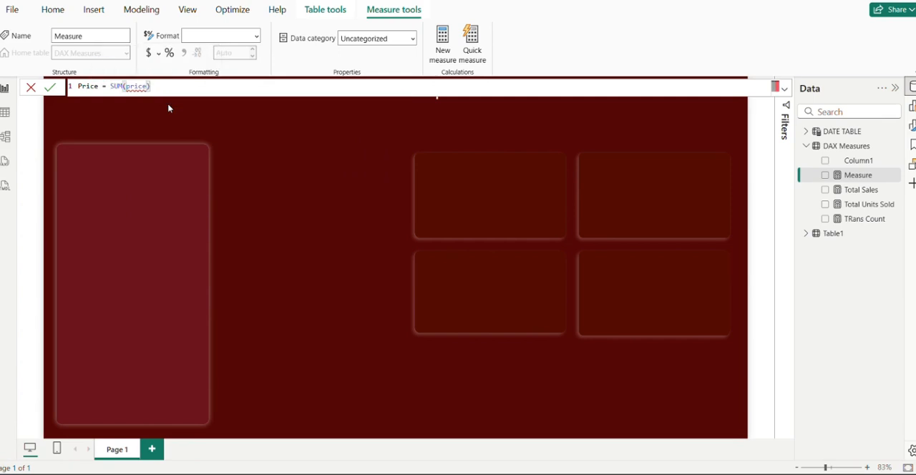
key("BackSpace")
key("BackSpace")
key("BackSpace")
key("BackSpace")
key("BackSpace")
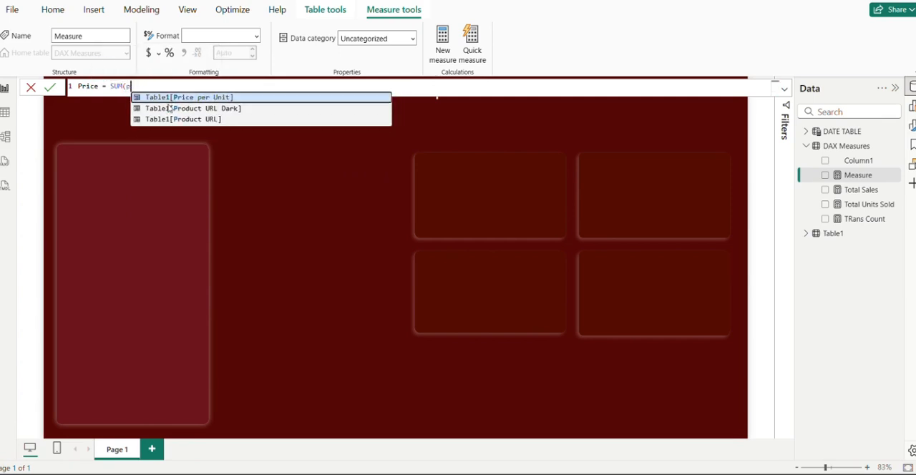
key("BackSpace")
key("BackSpace")
key("BackSpace")
key("BackSpace")
key("BackSpace")
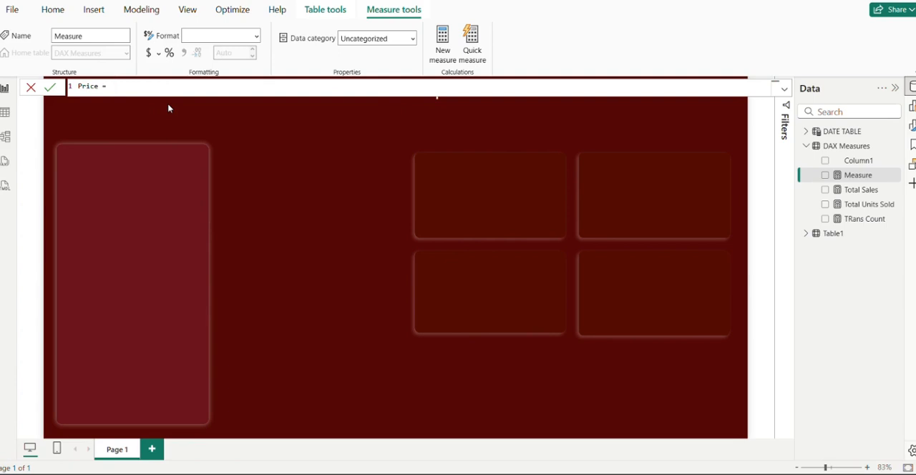
Define the Price measure as AVERAGE(Table1[Price per Unit]) and commit it
type("Aver")
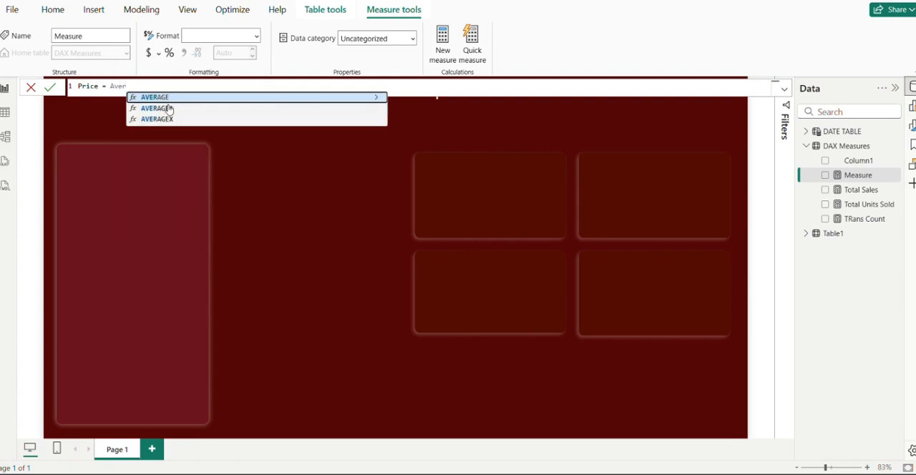
key("Tab")
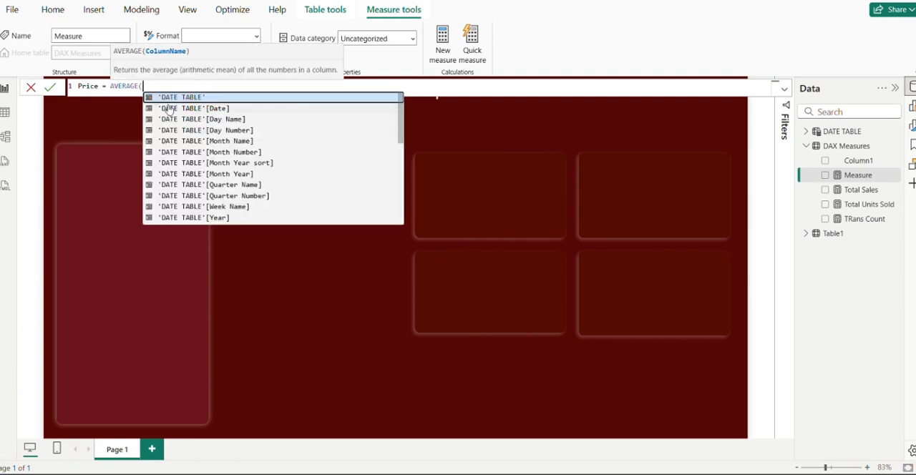
type("price")
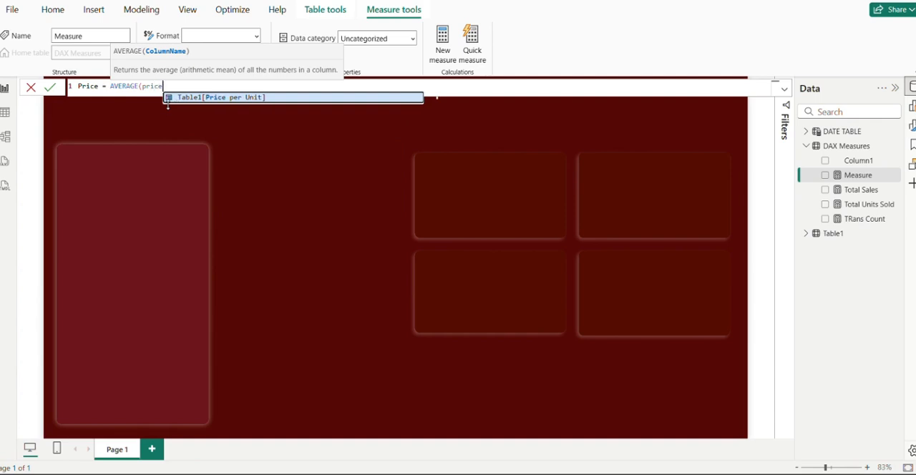
key("Tab")
type(")")
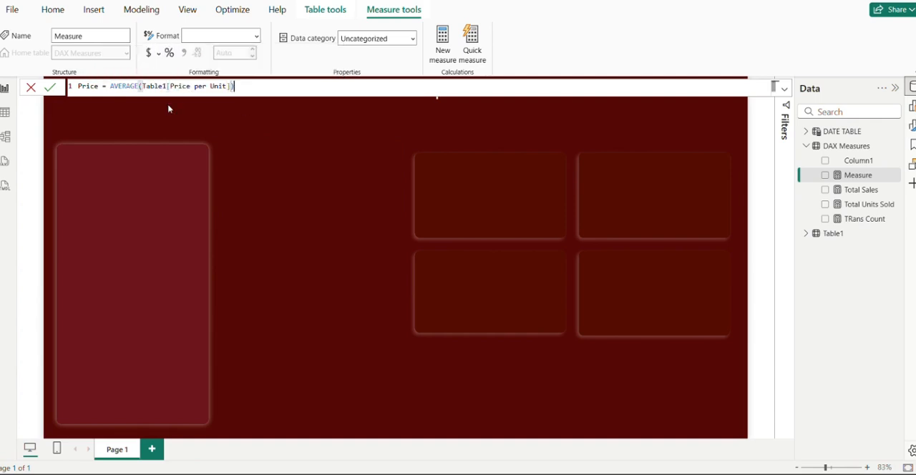
key("Return")
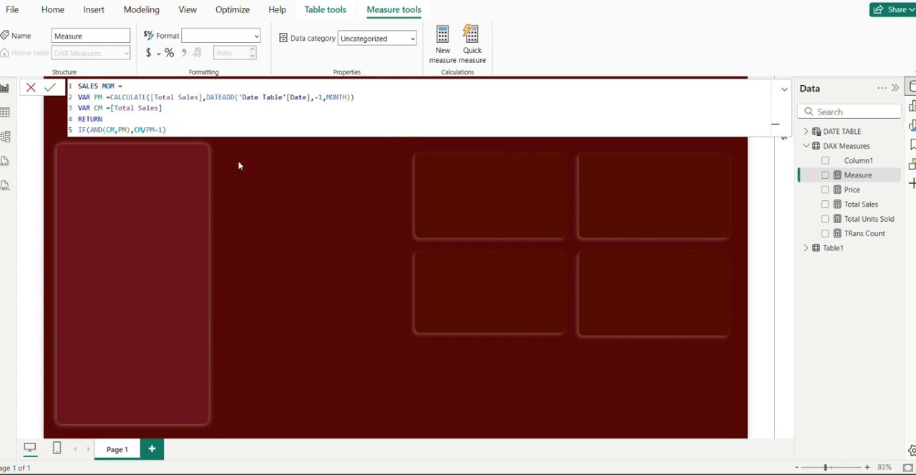
Check the PM, CM and IF(AND(CM,PM),CM/PM-1) lines of the SALES MOM formula and commit the measure
left_click(104, 97)
left_click(105, 108)
double_click(219, 97)
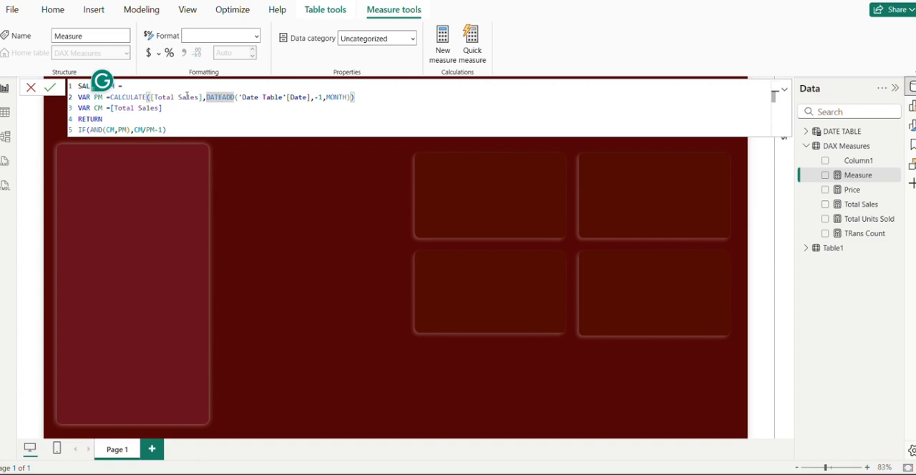
left_click(187, 97)
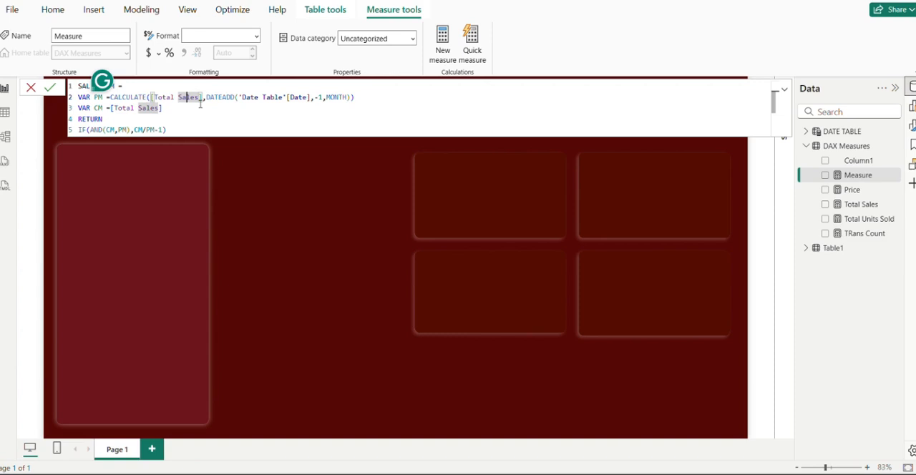
left_click(367, 98)
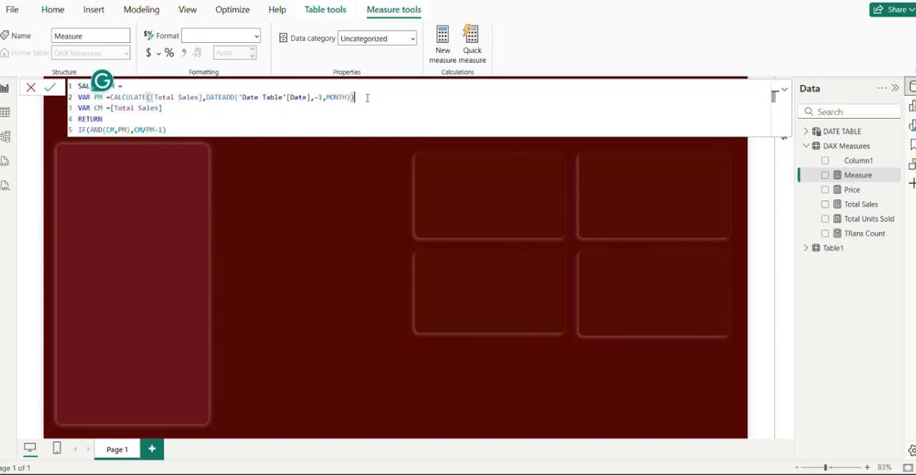
left_click(181, 108)
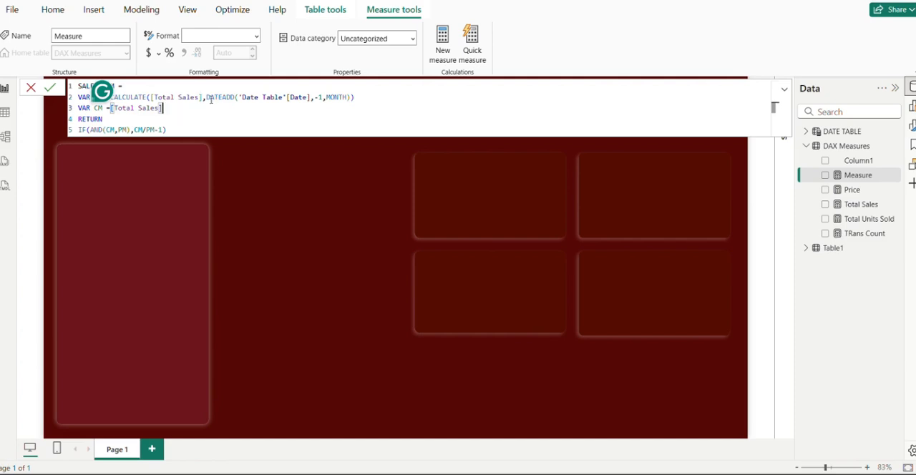
left_click(207, 99)
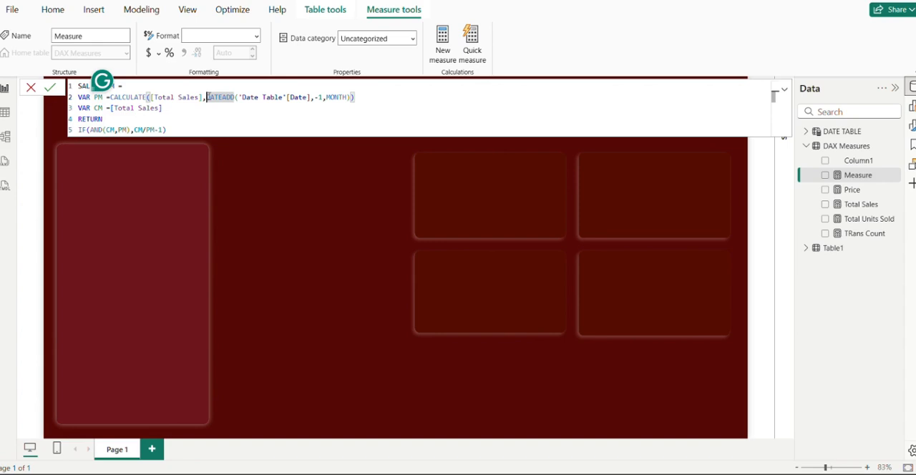
left_click(176, 129)
left_click_drag(176, 129, 77, 129)
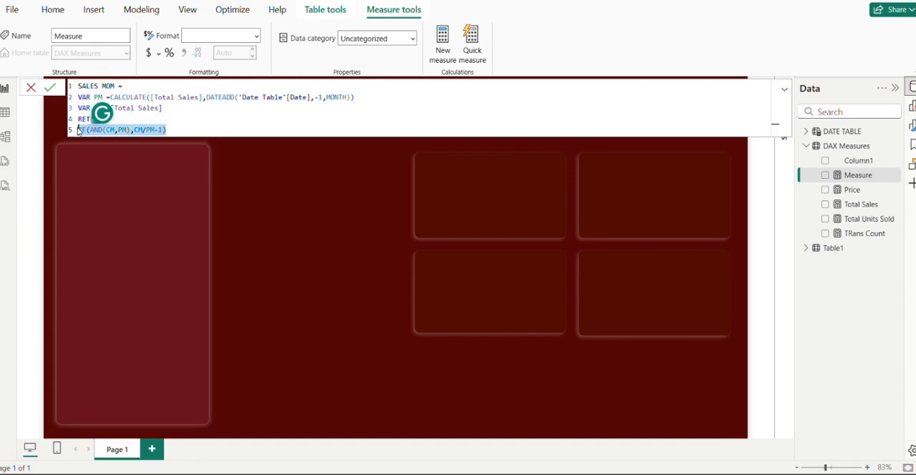
left_click(398, 3)
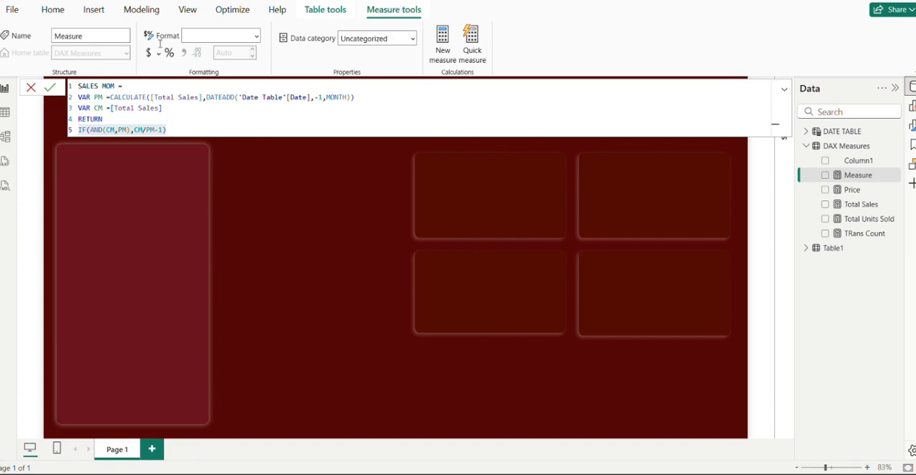
left_click(50, 88)
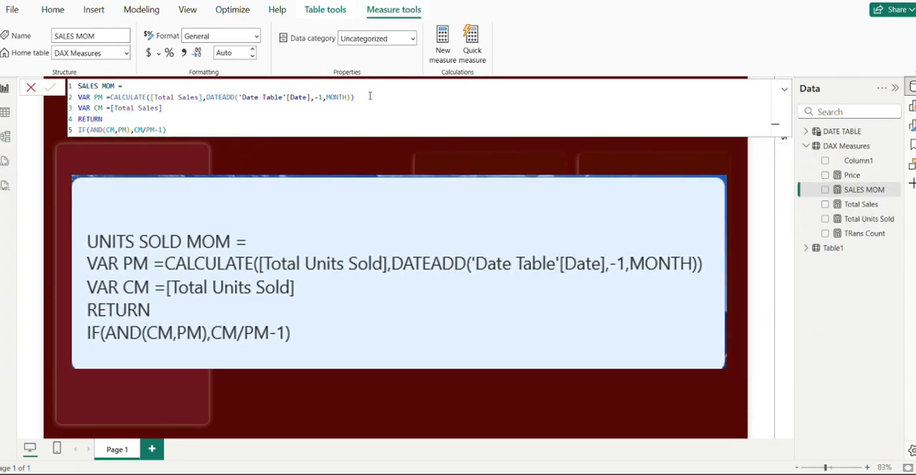
Copy the SALES MOM formula into a new DAX Measures measure and name the copy Total UNits MOM
left_click(175, 131)
key("ctrl+a")
key("ctrl+c")
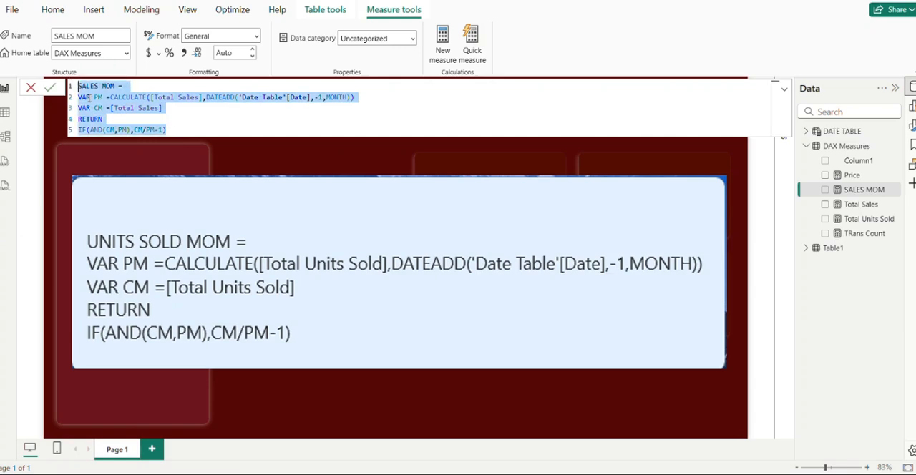
right_click(847, 159)
left_click(781, 175)
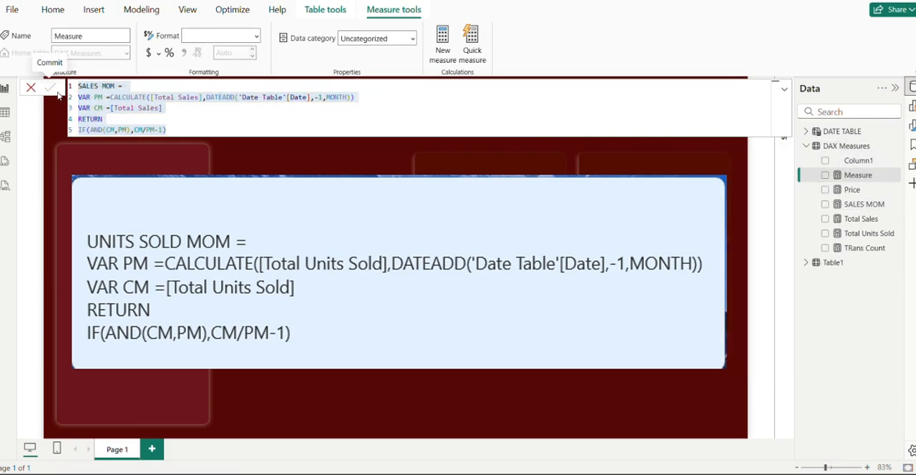
key("ctrl+v")
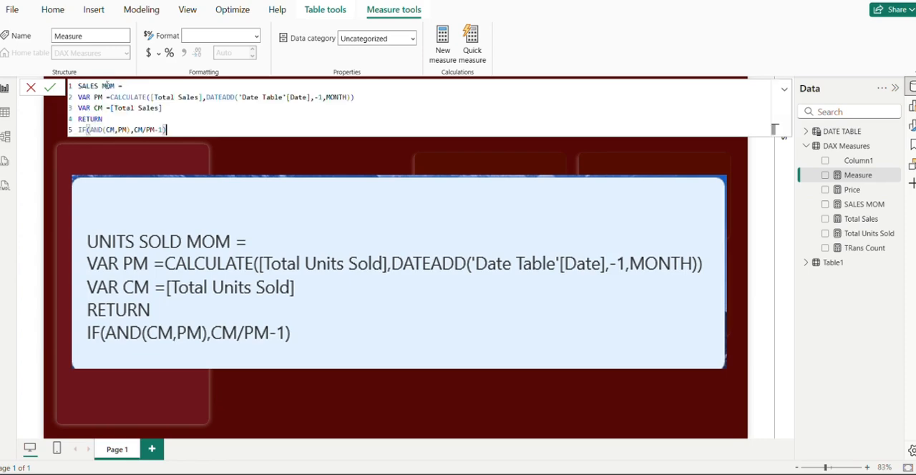
left_click_drag(98, 85, 78, 87)
type("To")
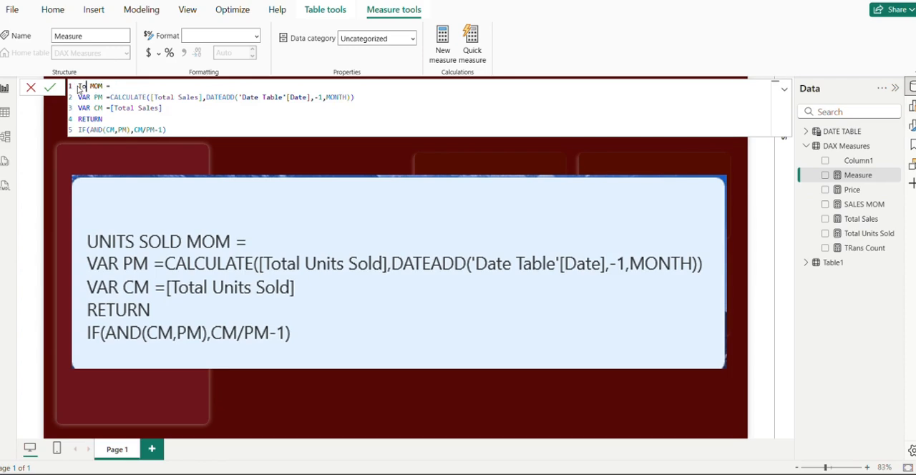
type("tal UNits")
key("BackSpace")
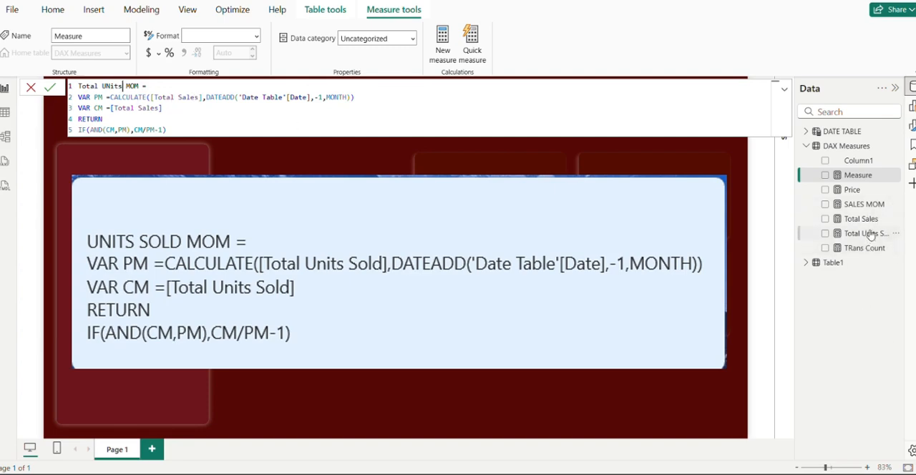
Replace [Total Sales] with [Total Units Sold] in the new measure's previous-month PM variable
left_click(200, 97)
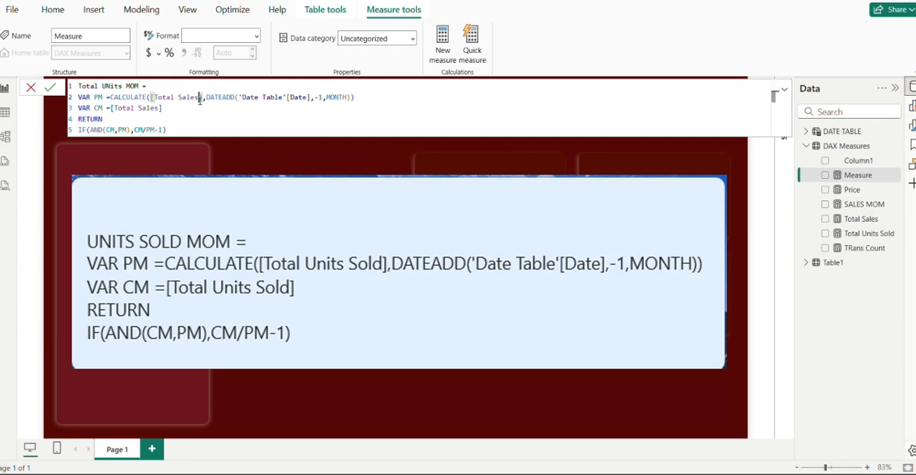
key("BackSpace")
key("BackSpace")
key("BackSpace")
key("BackSpace")
key("BackSpace")
key("BackSpace")
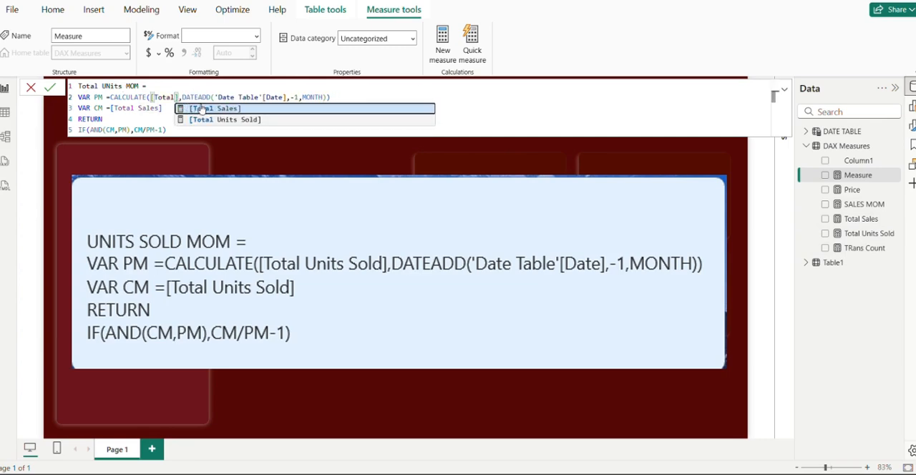
double_click(262, 120)
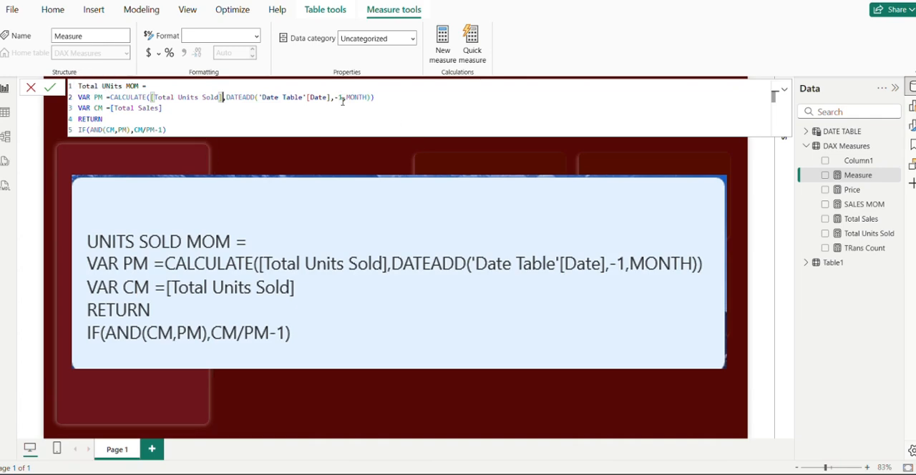
Change the CM variable to [Total Units Sold] and commit the units month-over-month measure
left_click(157, 110)
key("BackSpace")
key("BackSpace")
key("BackSpace")
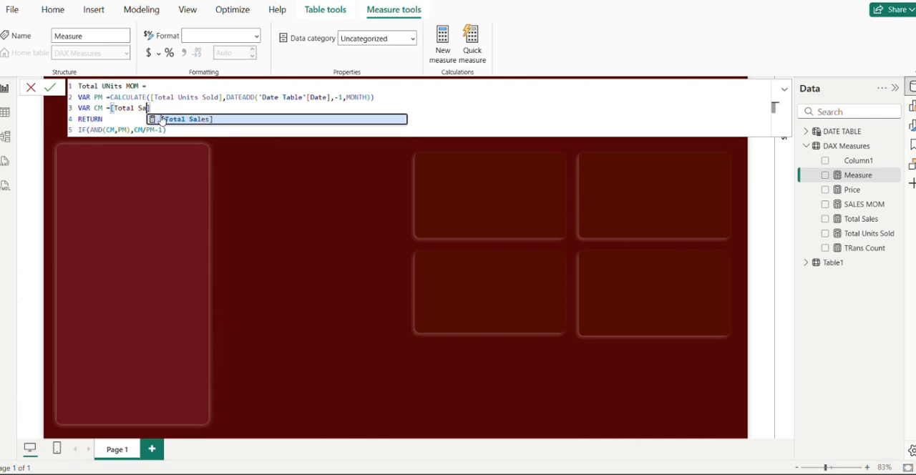
key("BackSpace")
key("BackSpace")
key("Down")
key("Tab")
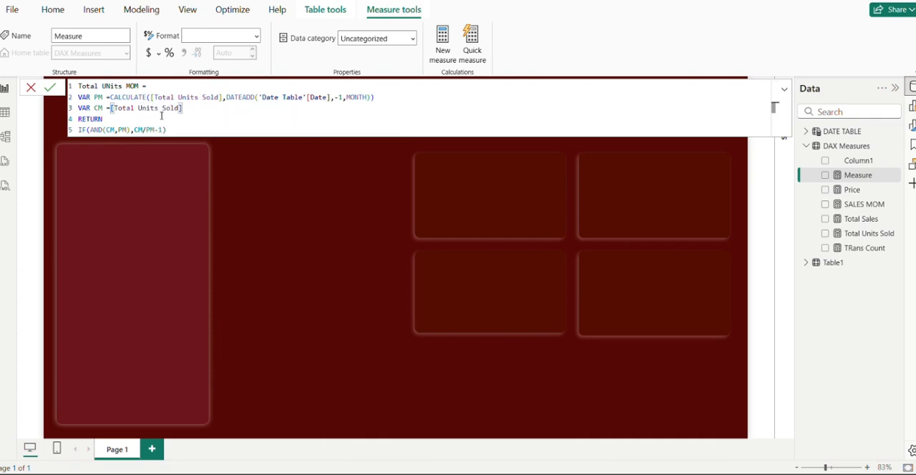
left_click(50, 86)
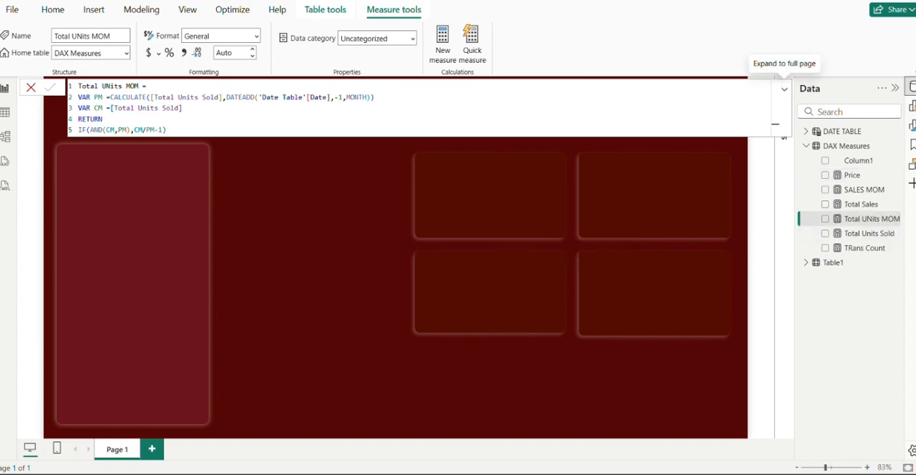
Correct the month-over-month units measure's name to Total Units MOM and commit the change
left_click(880, 226)
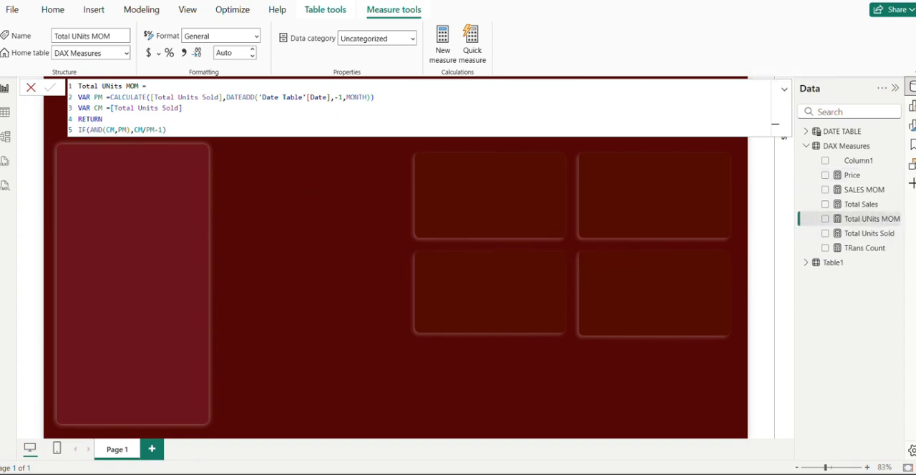
double_click(108, 85)
type("Units")
left_click(49, 87)
left_click(398, 2)
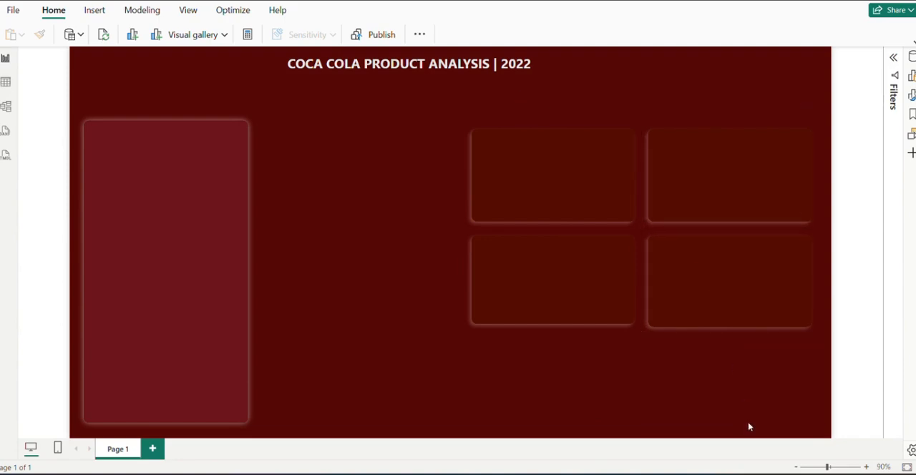
Check the planned chart list in the CHARTS screenshot, and show the data fields on the report page
mouse_move(709, 473)
mouse_move(709, 432)
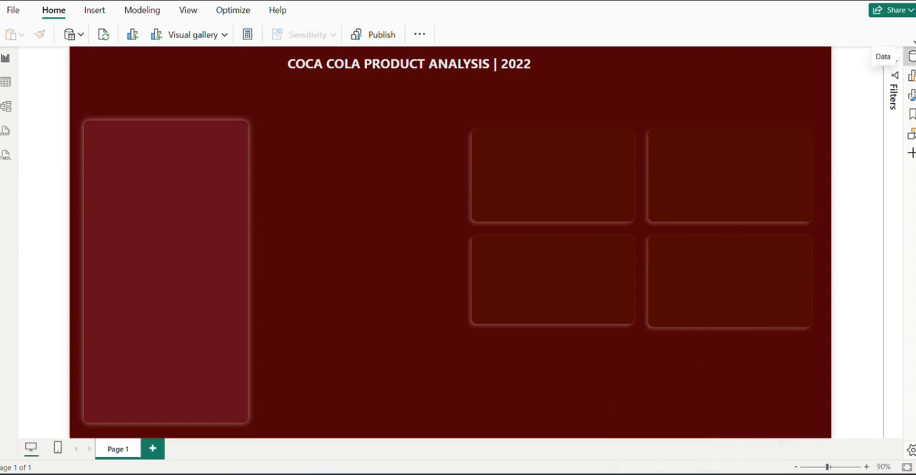
left_click(913, 56)
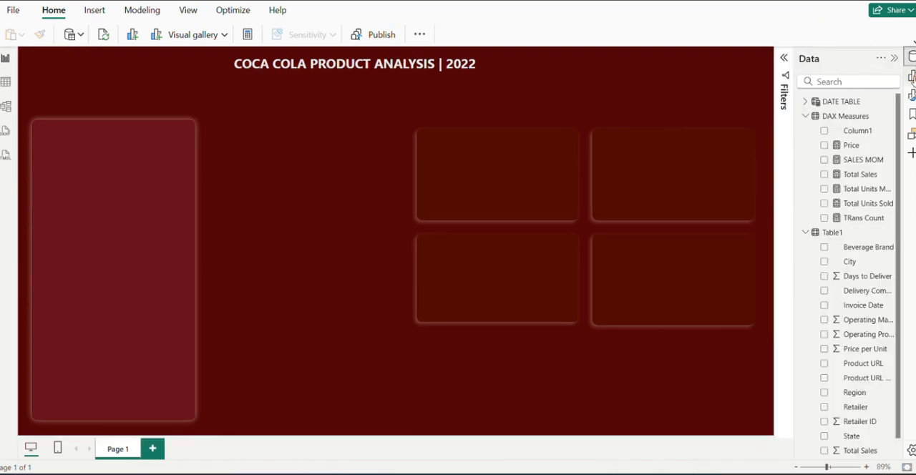
Insert a stacked bar chart showing Total Units Sold by Beverage Brand
left_click(911, 75)
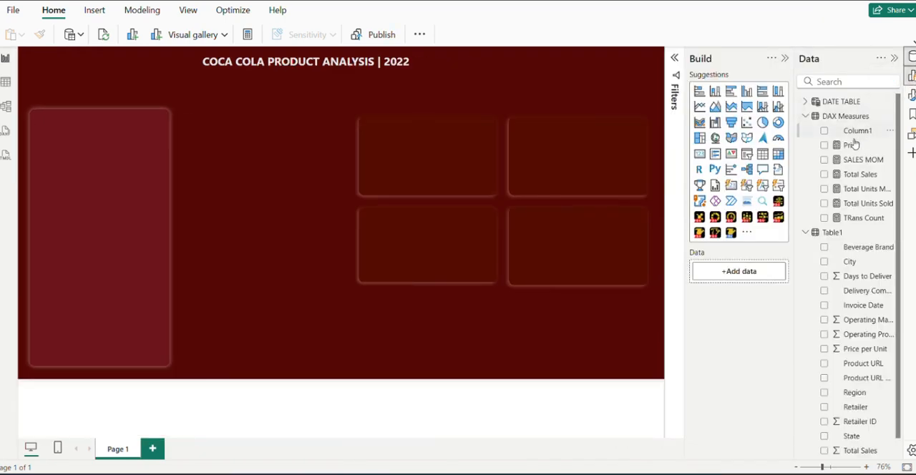
left_click(700, 93)
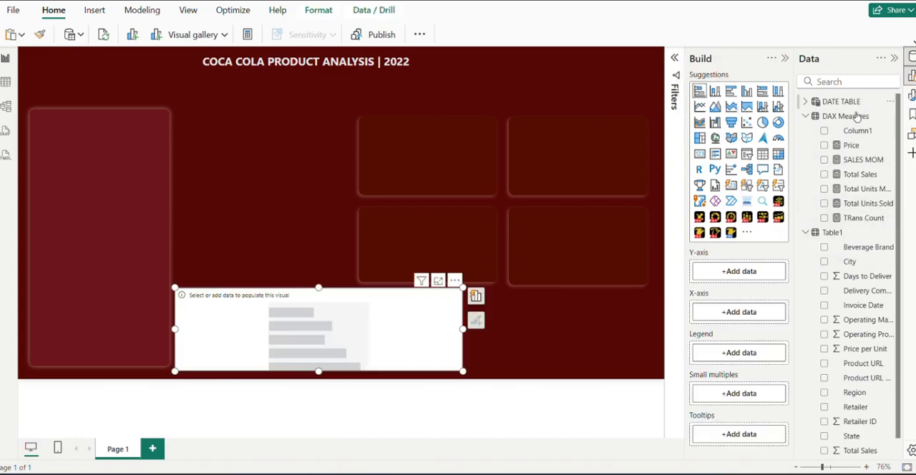
left_click(825, 248)
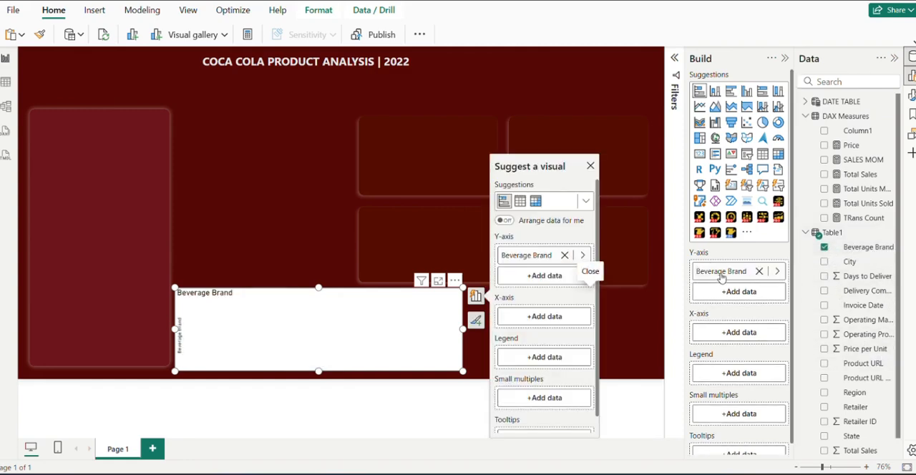
left_click(825, 203)
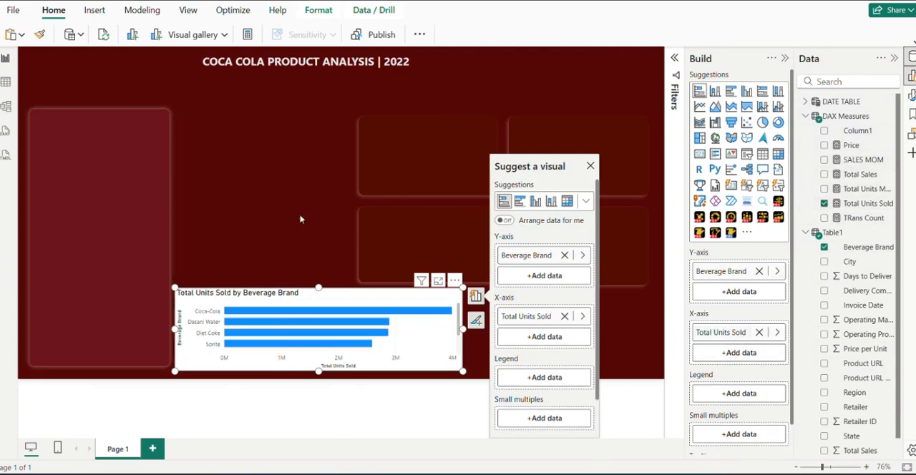
Make the units-by-brand chart narrower and taller, and place it just below the report title beside the tall panel
left_click_drag(308, 293, 330, 117)
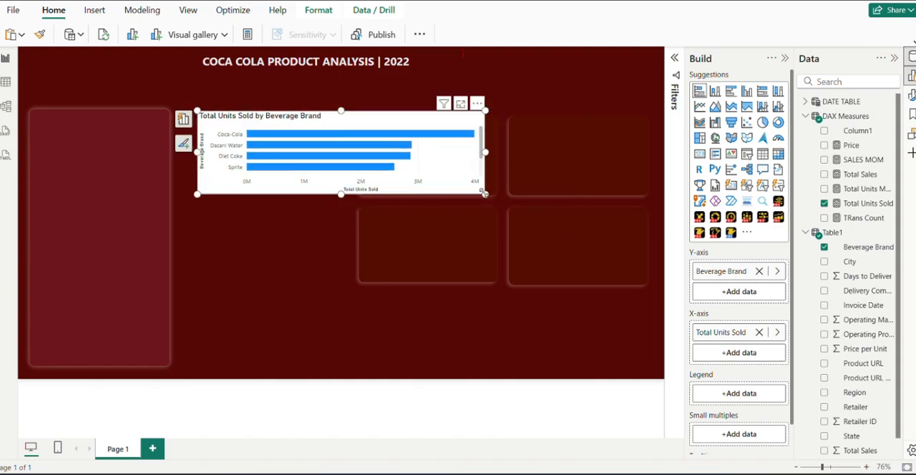
left_click_drag(485, 194, 384, 238)
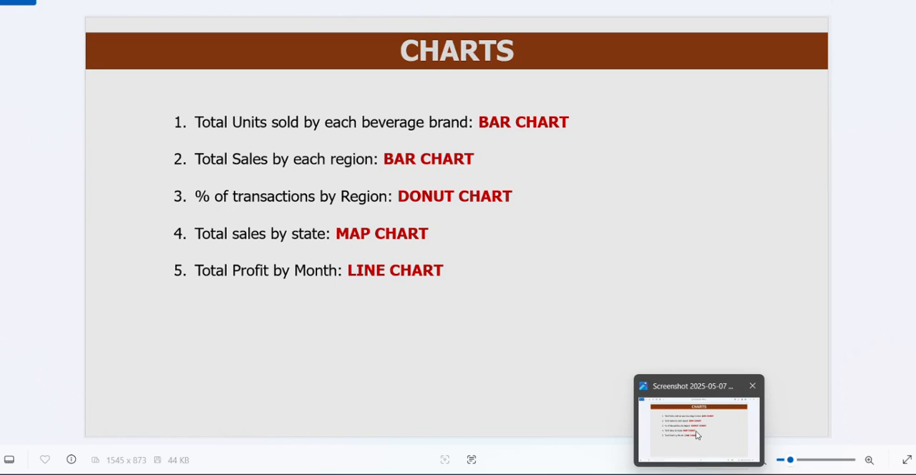
left_click(698, 435)
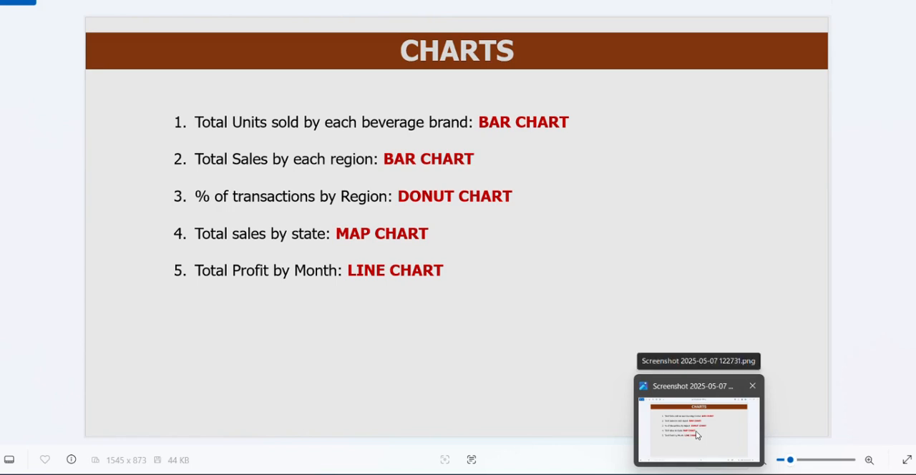
left_click(698, 435)
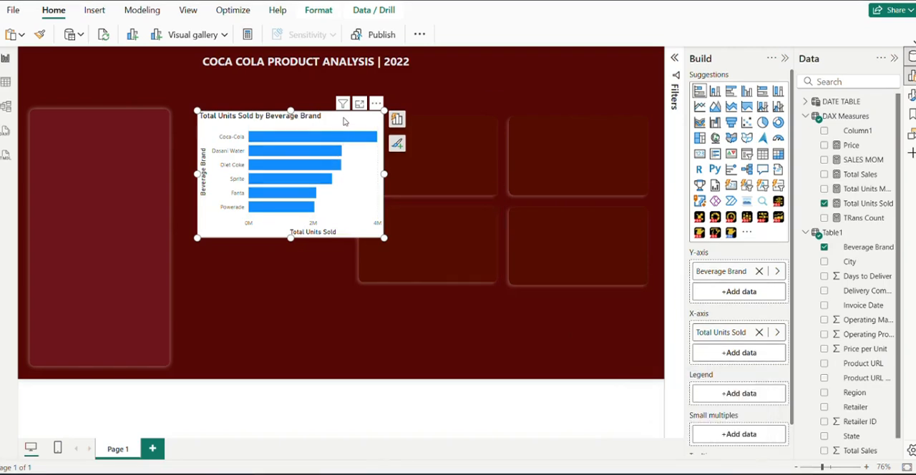
left_click_drag(346, 124, 341, 91)
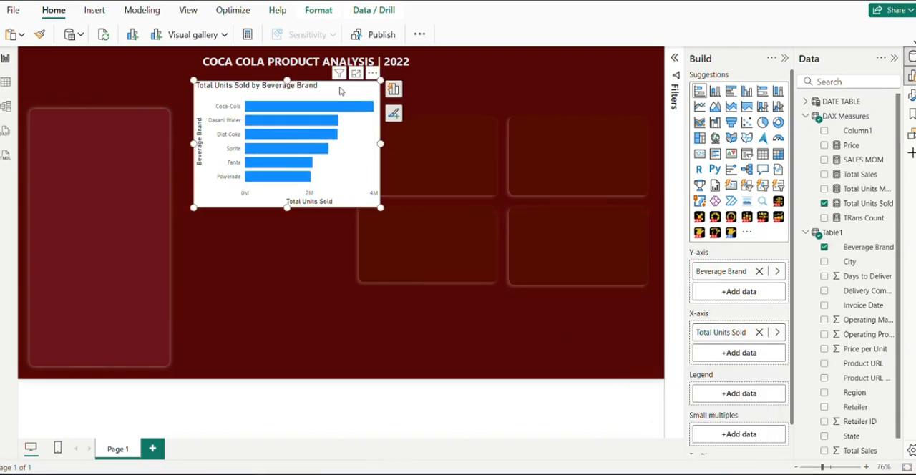
Duplicate the bar chart directly below the original and replace Beverage Brand with Region on the copy's Y-axis
left_click_drag(341, 91, 365, 223)
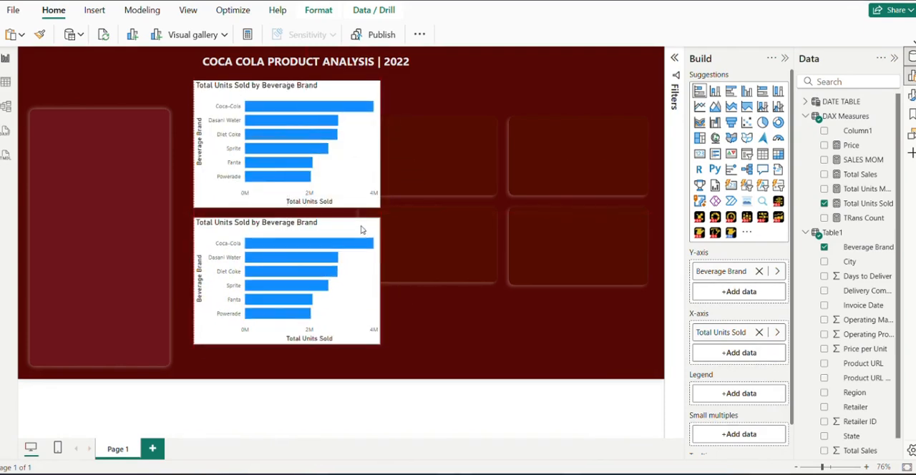
left_click(759, 272)
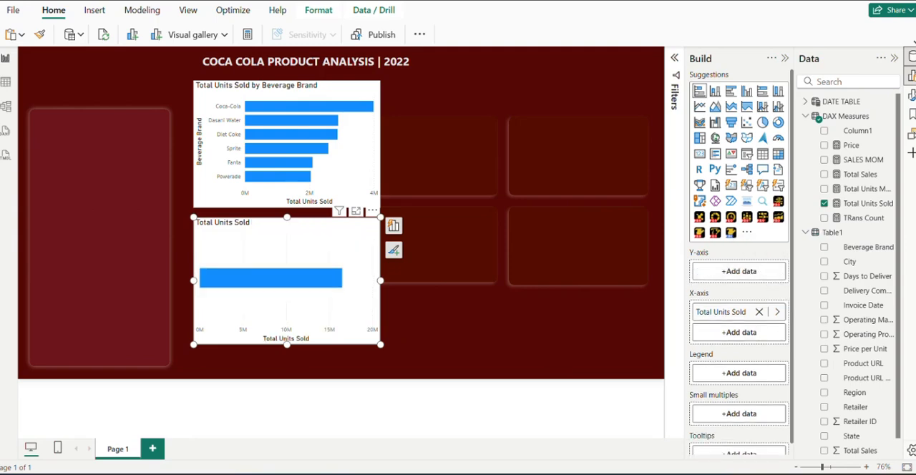
left_click(698, 451)
left_click(825, 393)
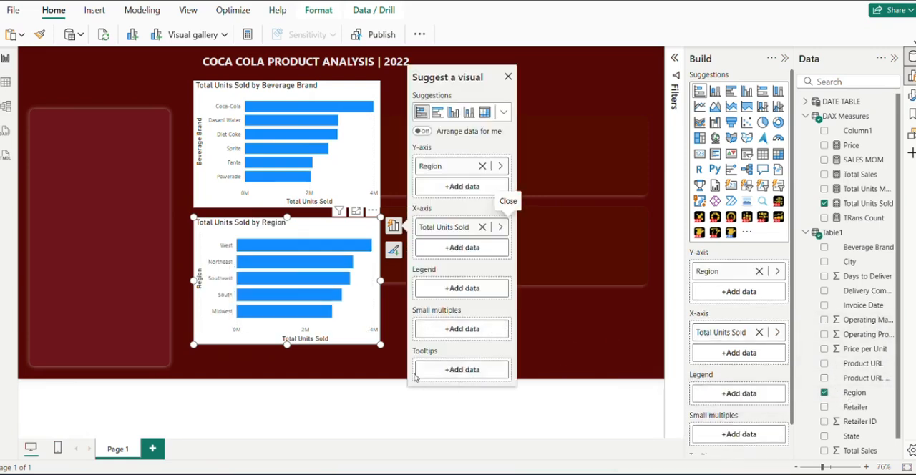
Insert an empty donut chart, make it taller, and place it beside the upper bar chart
mouse_move(699, 473)
mouse_move(701, 441)
left_click(392, 314)
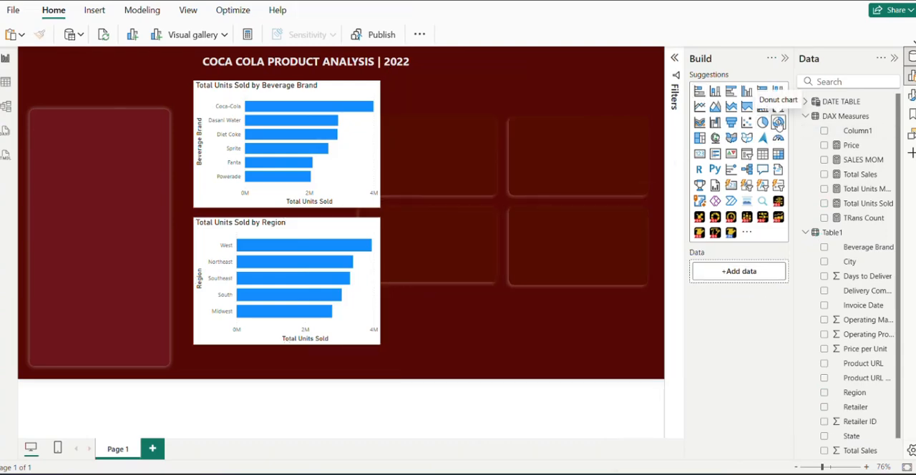
left_click(778, 123)
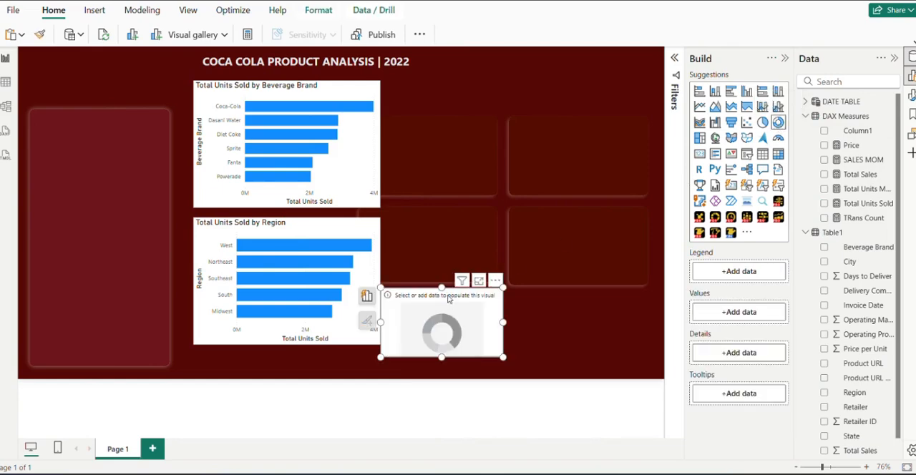
left_click_drag(442, 288, 481, 196)
left_click_drag(465, 255, 491, 151)
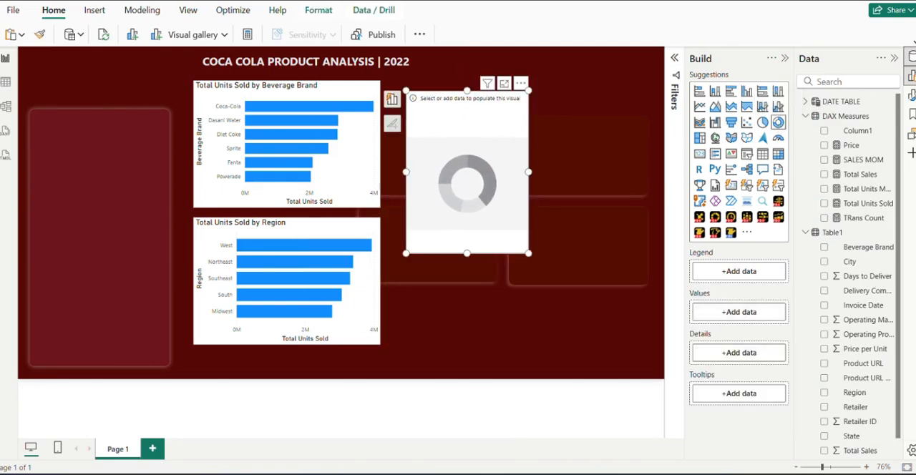
Show TRans Count by Region in the donut chart, enlarge it, and place it beside the lower bar chart
mouse_move(679, 425)
left_click(825, 218)
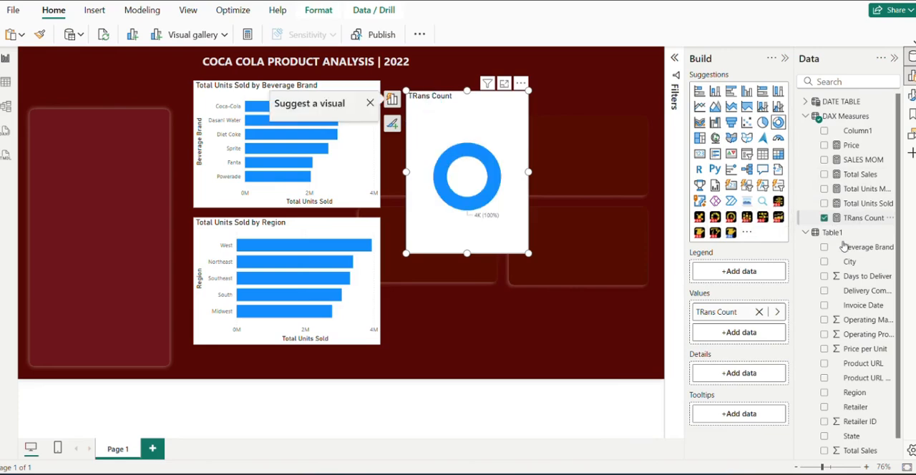
left_click_drag(858, 393, 748, 271)
left_click_drag(528, 254, 579, 282)
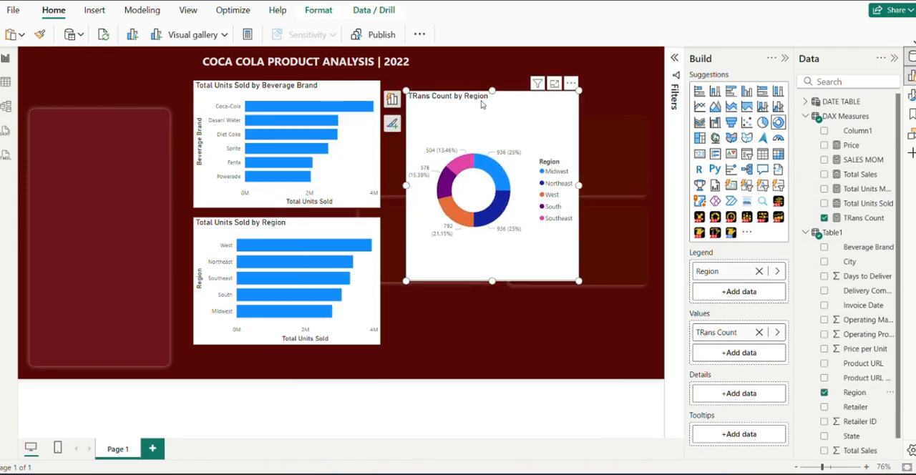
left_click_drag(491, 108, 484, 225)
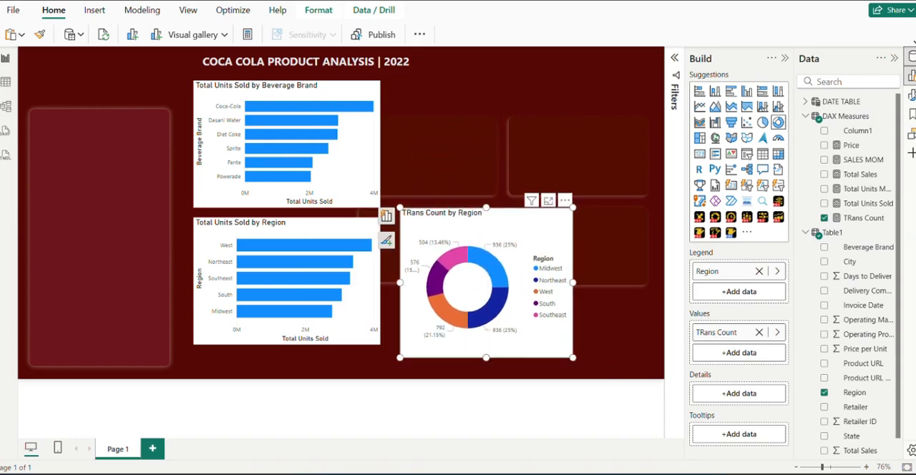
Insert a shape map and place it enlarged above the donut chart
left_click(708, 434)
left_click(612, 332)
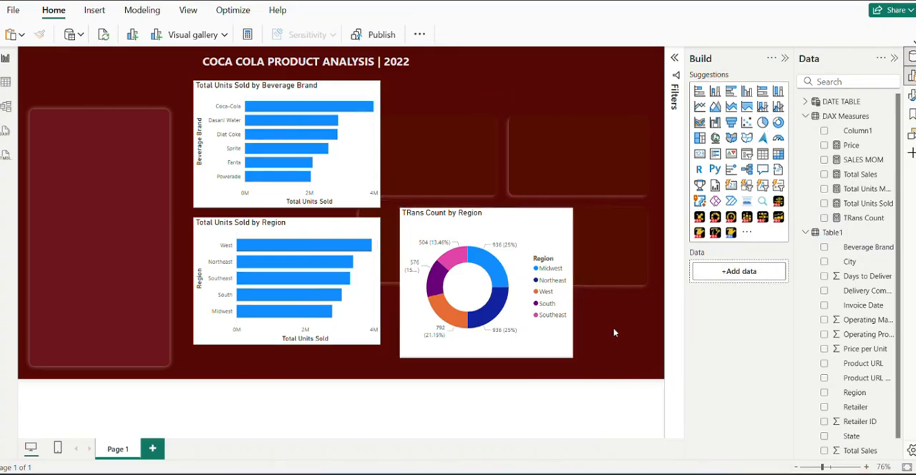
left_click(751, 140)
left_click_drag(592, 351, 400, 217)
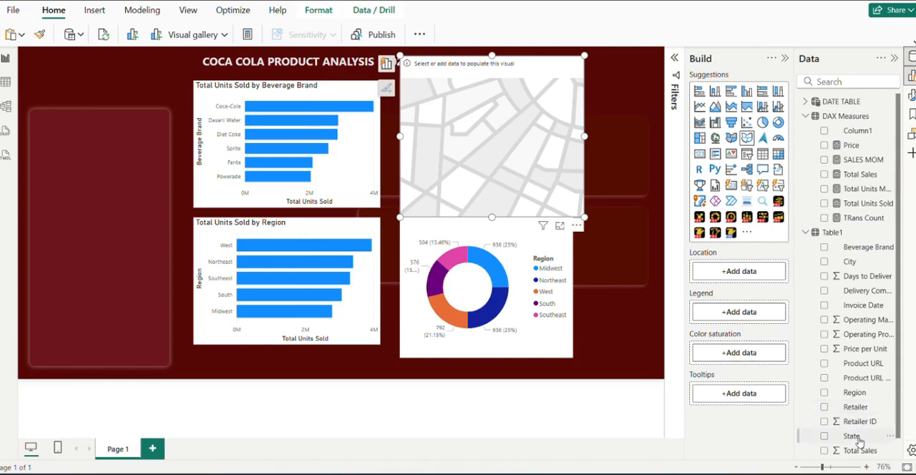
Set State as the shape map's location and the Total Sales measure as its color saturation
left_click_drag(856, 438, 723, 272)
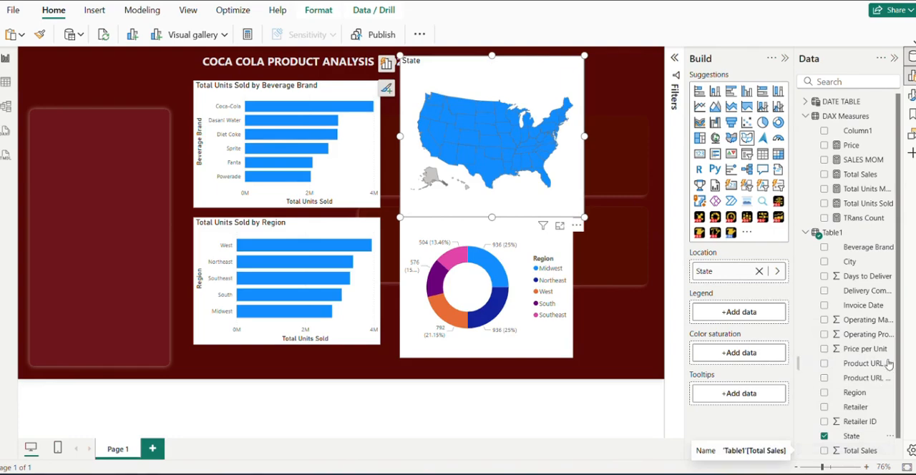
mouse_move(700, 473)
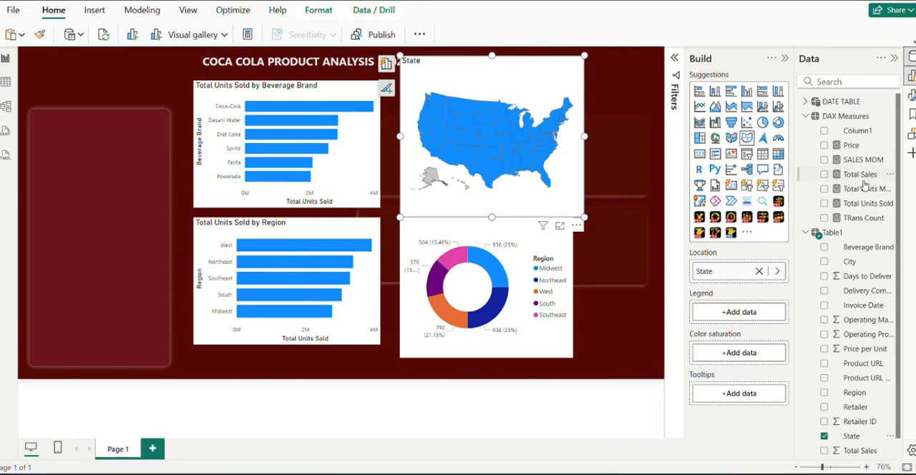
left_click_drag(867, 177, 761, 356)
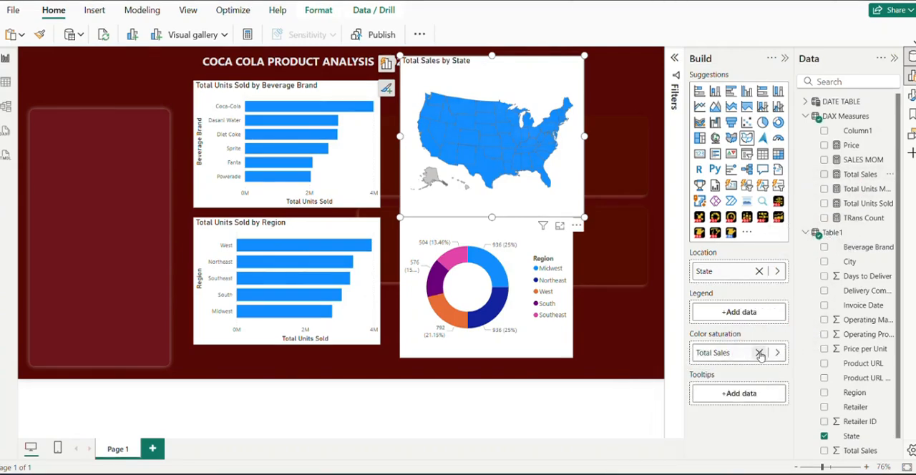
Shrink the Total Sales by State map so it fits between the report title and the donut chart
left_click(596, 203)
left_click_drag(596, 203, 586, 200)
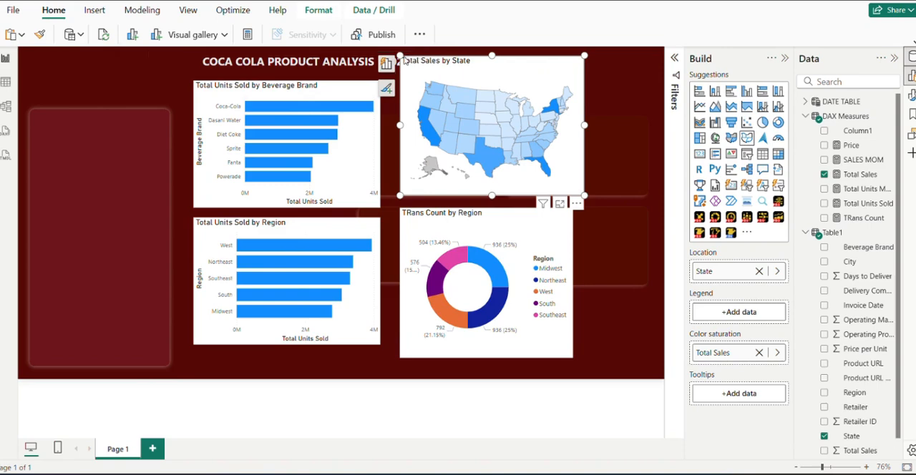
left_click_drag(399, 55, 405, 88)
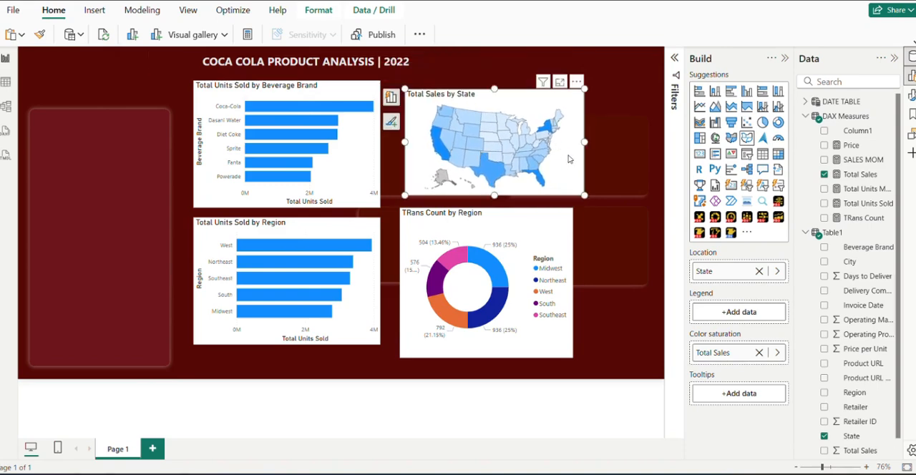
Move the donut chart up beside the map to free the space beside the lower bar chart
mouse_move(687, 470)
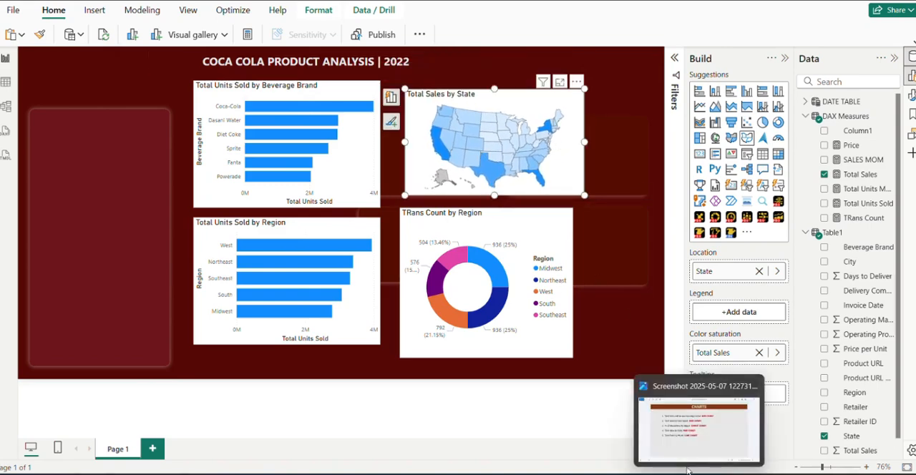
mouse_move(696, 443)
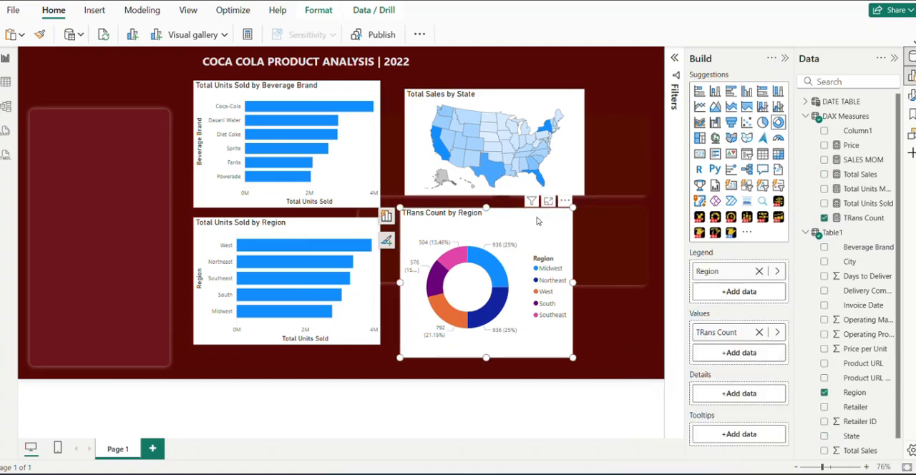
left_click_drag(539, 218, 608, 124)
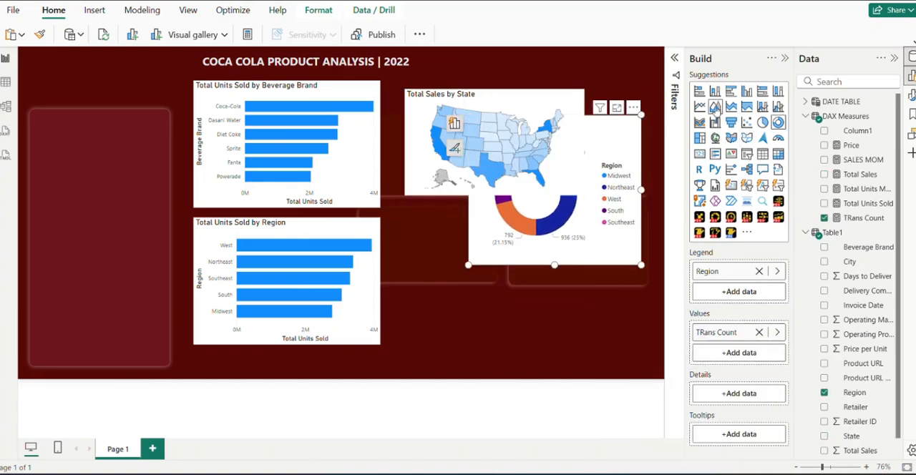
Insert an empty line chart, make it taller and wider, and place it in the free space below the map
left_click(624, 306)
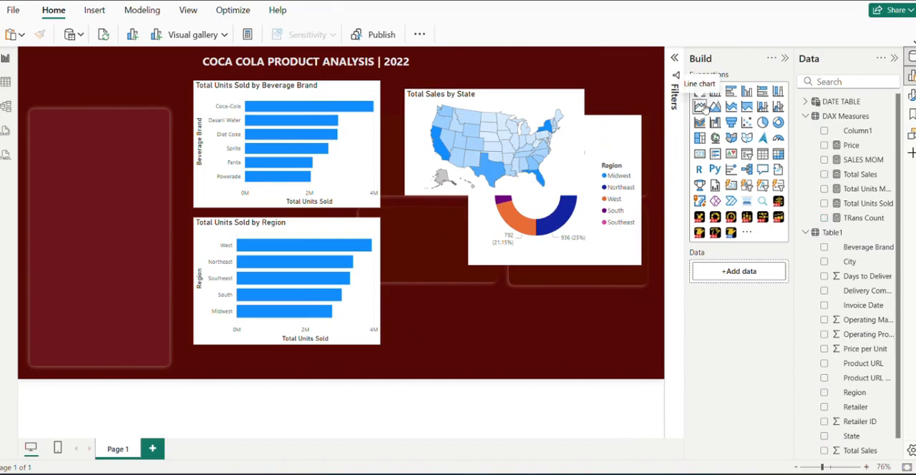
left_click(704, 107)
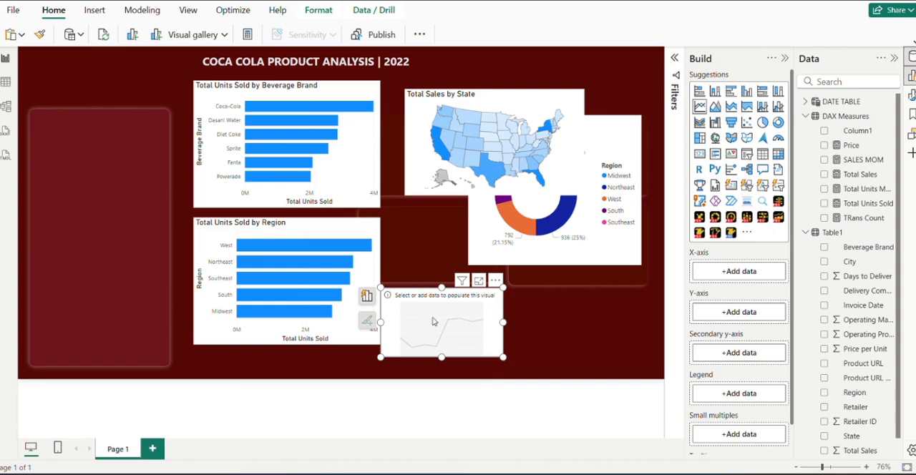
left_click_drag(442, 293, 441, 199)
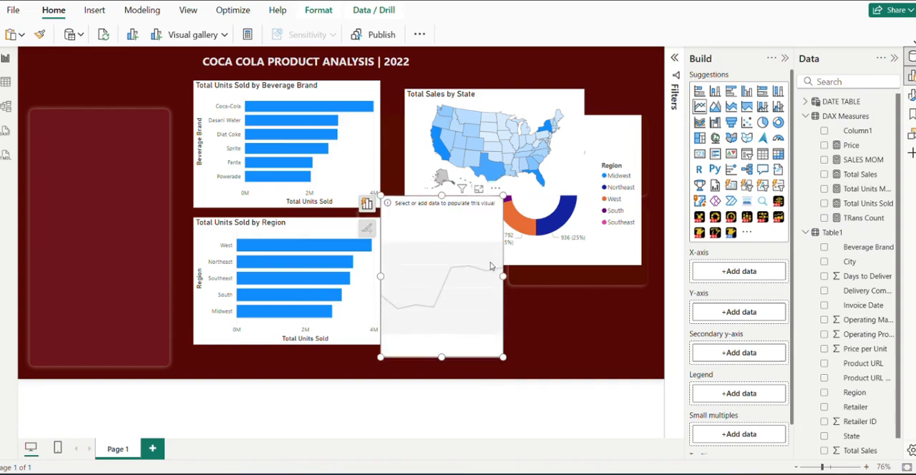
left_click_drag(504, 277, 557, 281)
left_click_drag(477, 221, 530, 225)
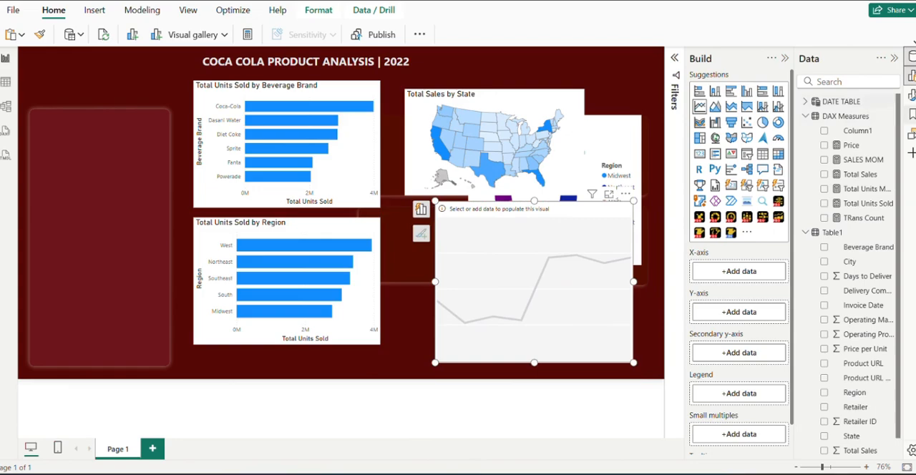
Plot Operating Profit by Month Name from the DATE TABLE in the empty line chart
left_click(805, 102)
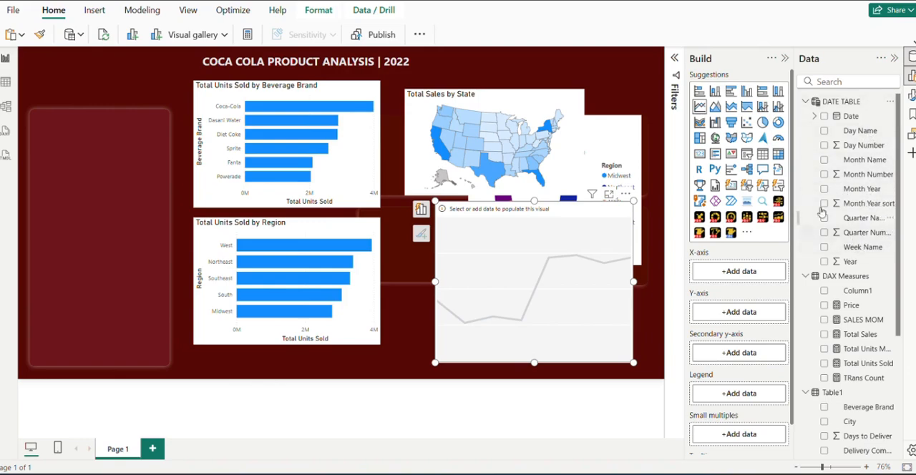
left_click(824, 159)
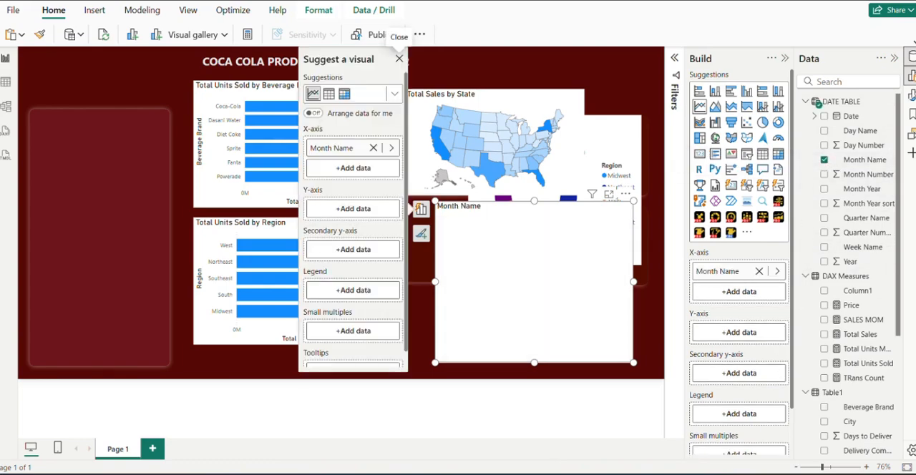
left_click(706, 454)
scroll(853, 386, "down", 3)
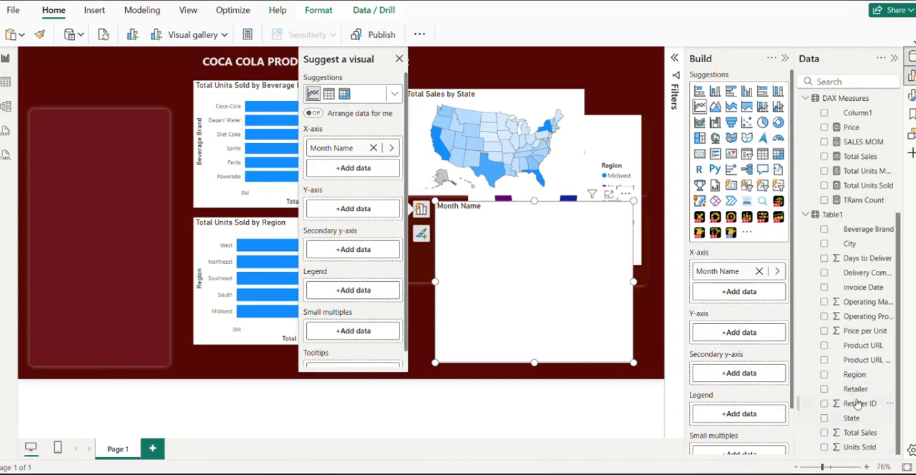
left_click(825, 317)
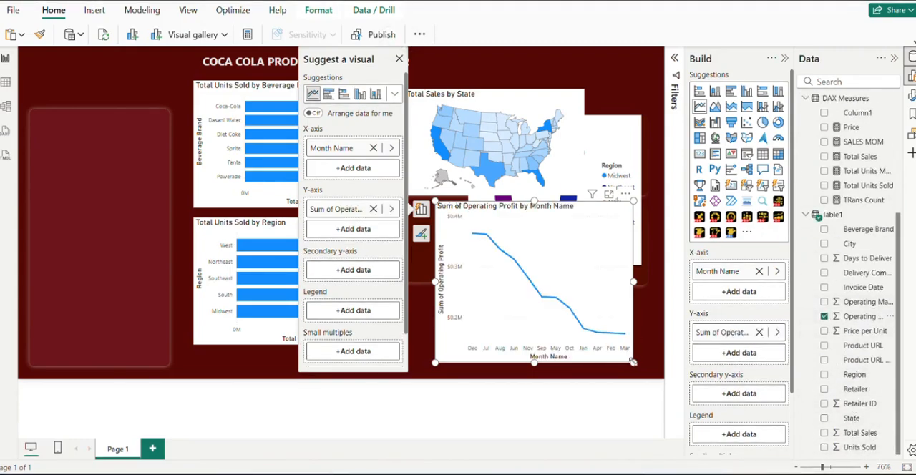
Move the operating profit line chart up over the map and enlarge it so the month order is readable
mouse_move(634, 362)
left_mouse_down()
mouse_move(633, 335)
mouse_move(609, 346)
mouse_move(635, 358)
left_mouse_up()
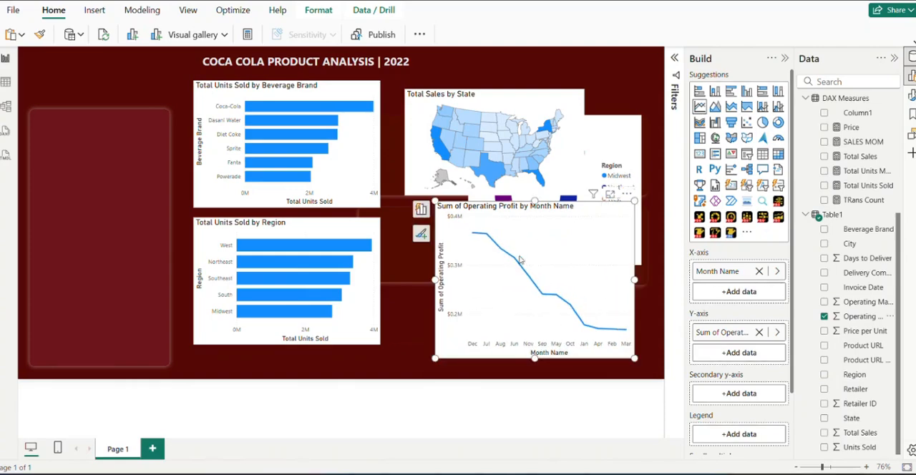
left_click_drag(582, 207, 467, 86)
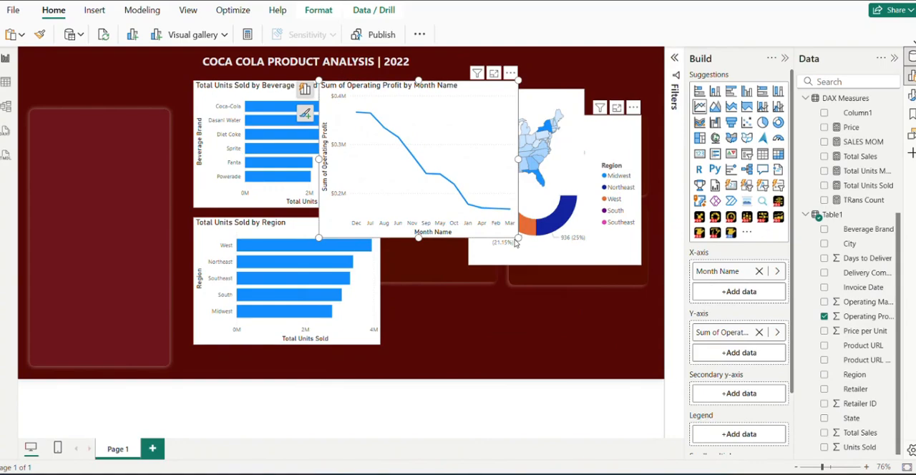
left_click_drag(517, 243, 595, 291)
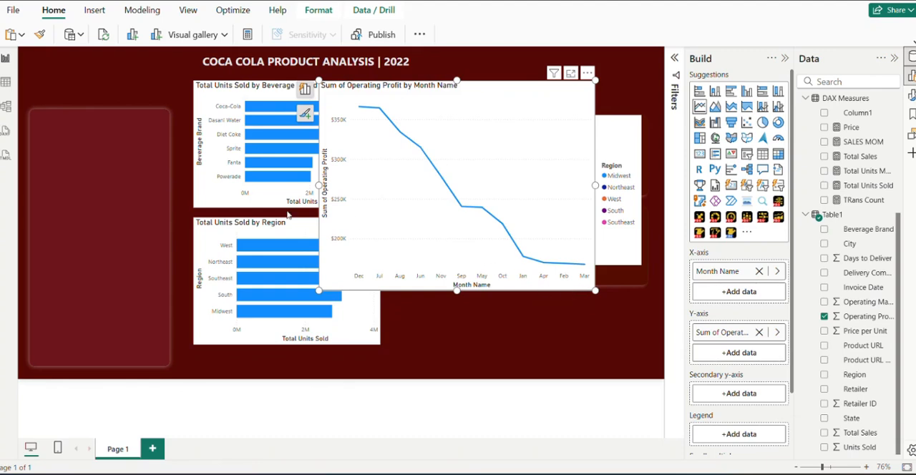
Sort the DATE TABLE's Month Name column by Month Number and refresh the report data
left_click(5, 85)
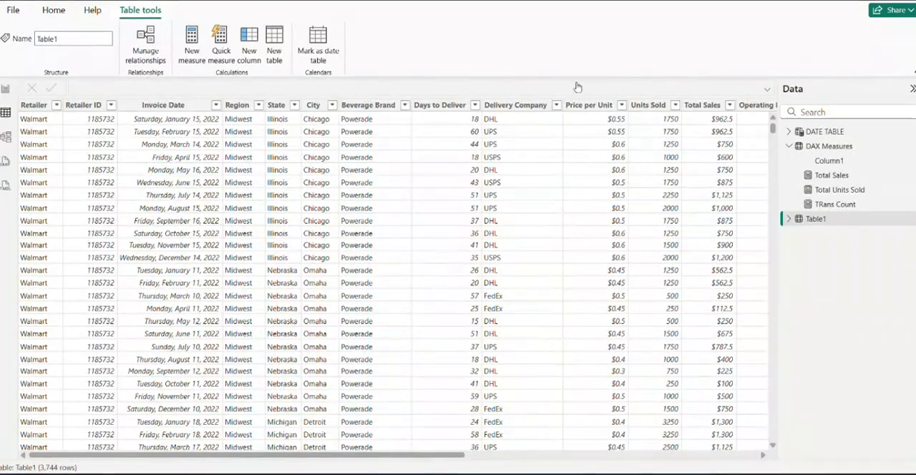
left_click(831, 146)
left_click(829, 101)
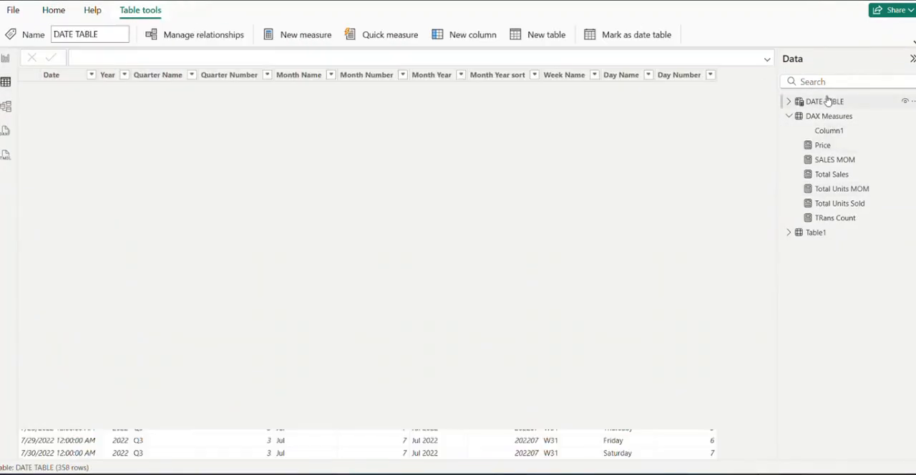
left_click(316, 74)
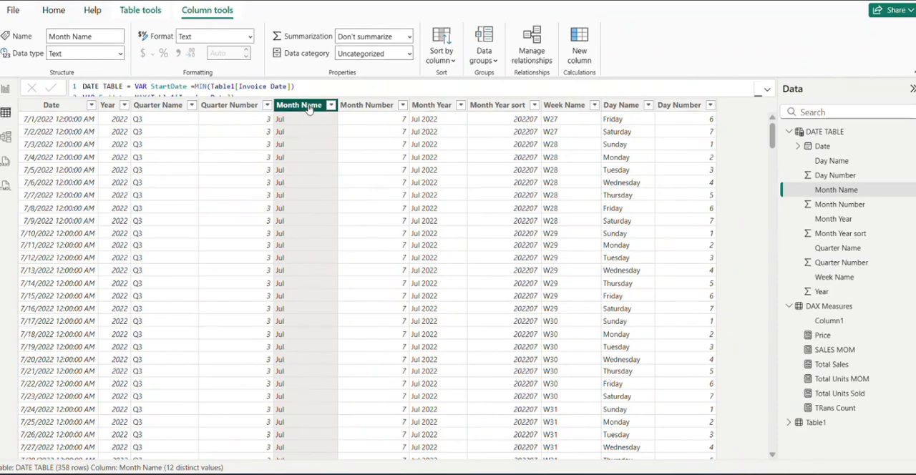
left_click(450, 63)
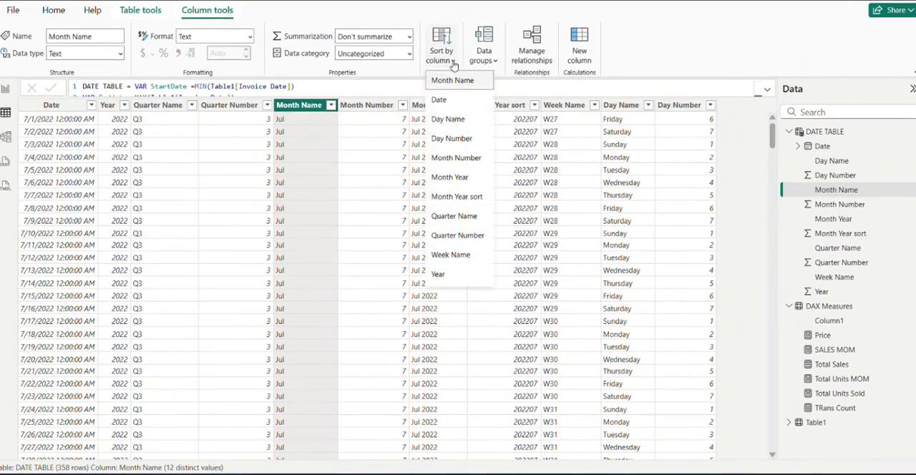
left_click(463, 159)
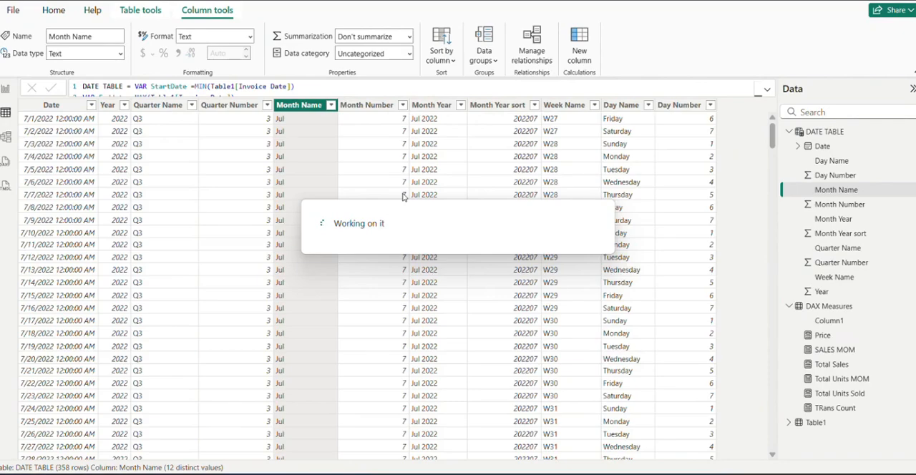
left_click(4, 89)
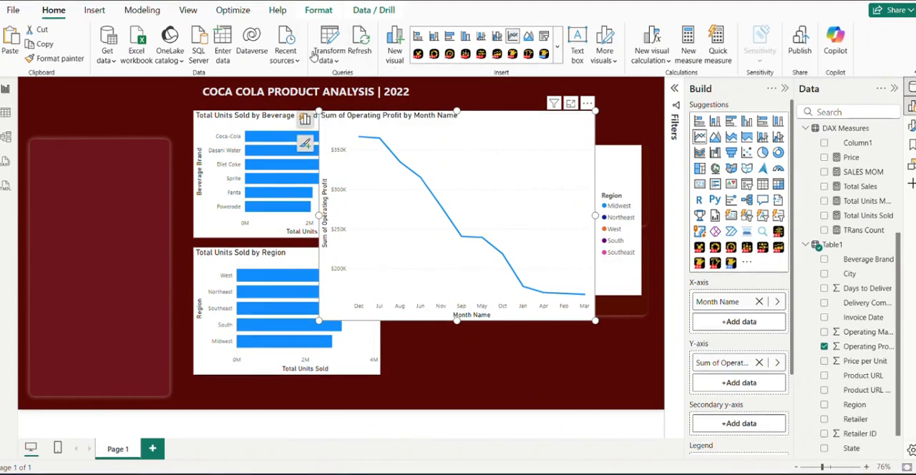
left_click(361, 45)
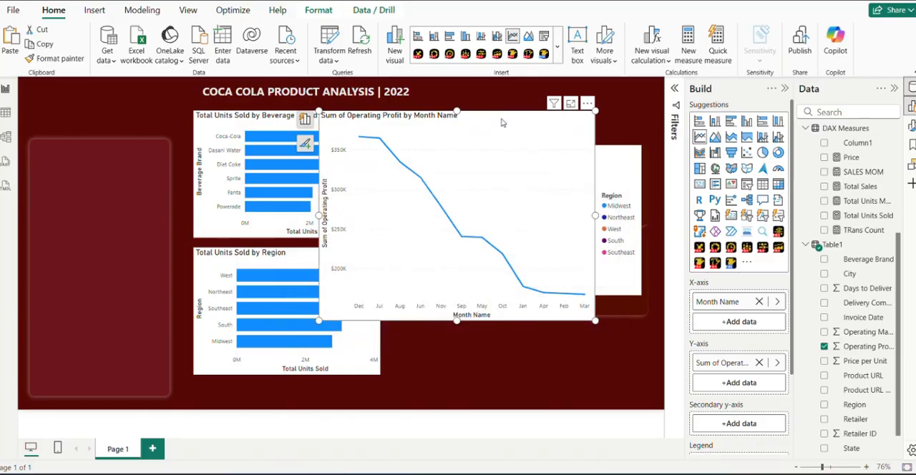
Clear both fields from the line chart and rebuild it with Month Name on the x-axis and Operating Profit on the y-axis
left_click(759, 362)
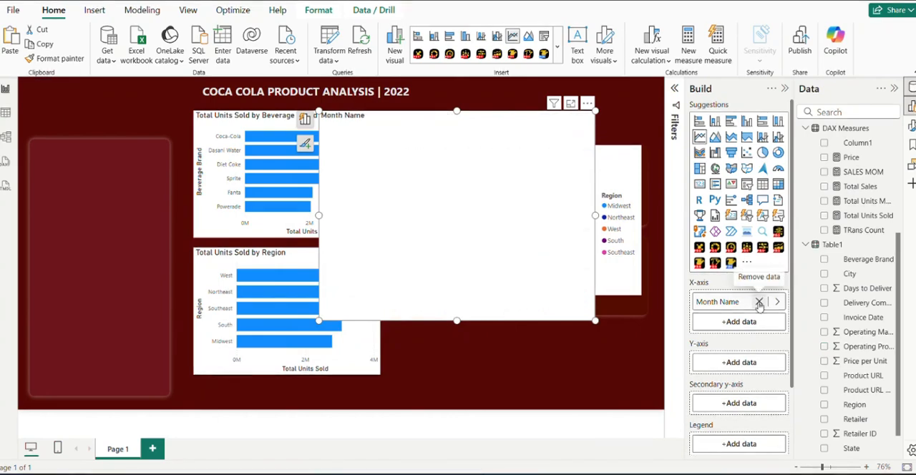
left_click(759, 302)
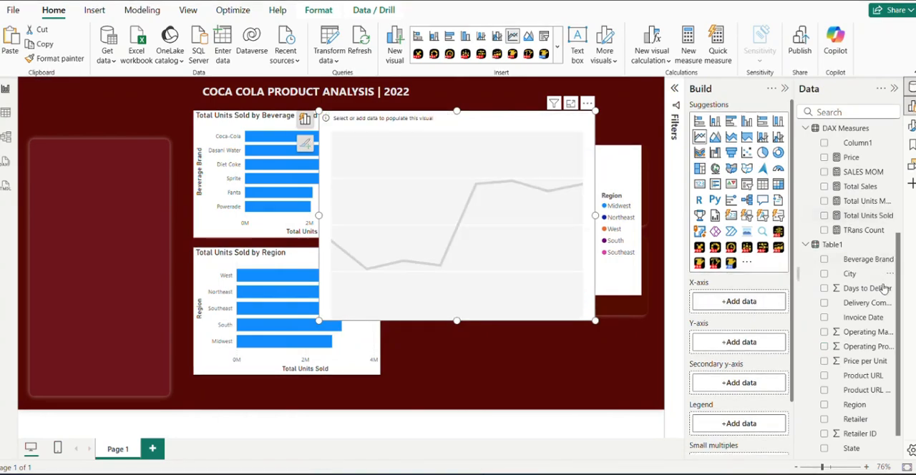
scroll(836, 186, "up", 3)
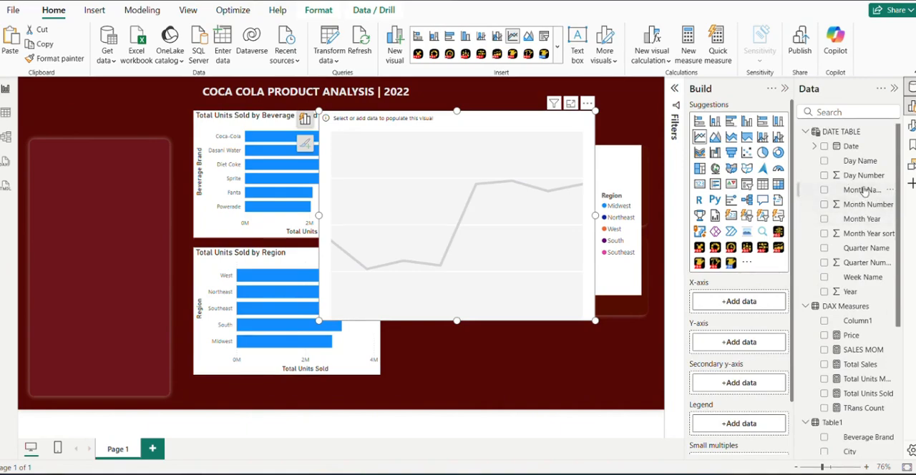
left_click_drag(868, 192, 749, 306)
scroll(839, 313, "down", 4)
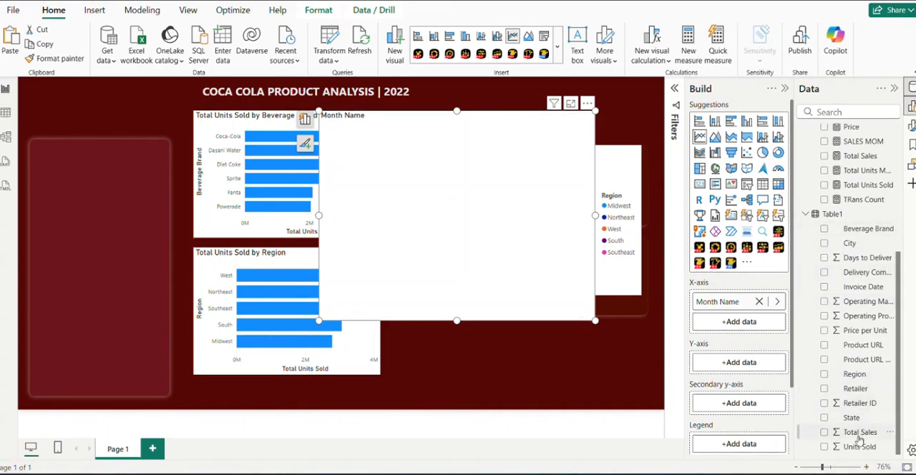
left_click_drag(870, 319, 761, 370)
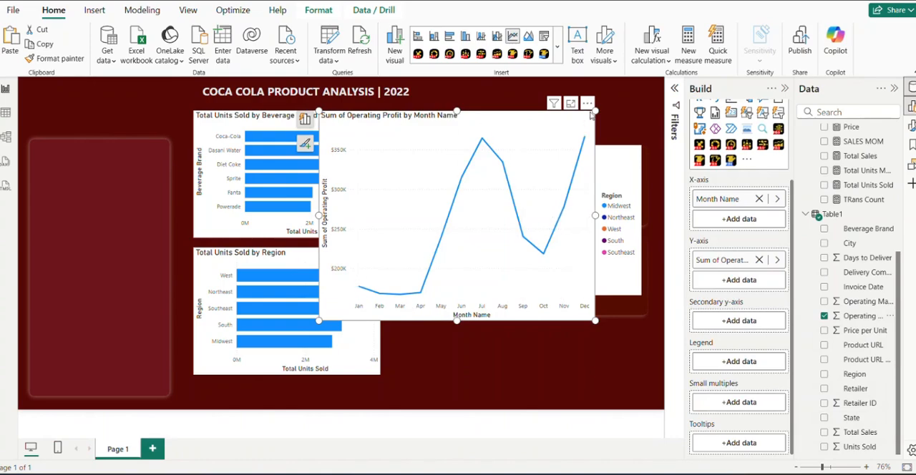
Shrink the operating profit line chart and place it below the map, clear of the Total Units Sold by Region chart
left_click_drag(595, 111, 479, 141)
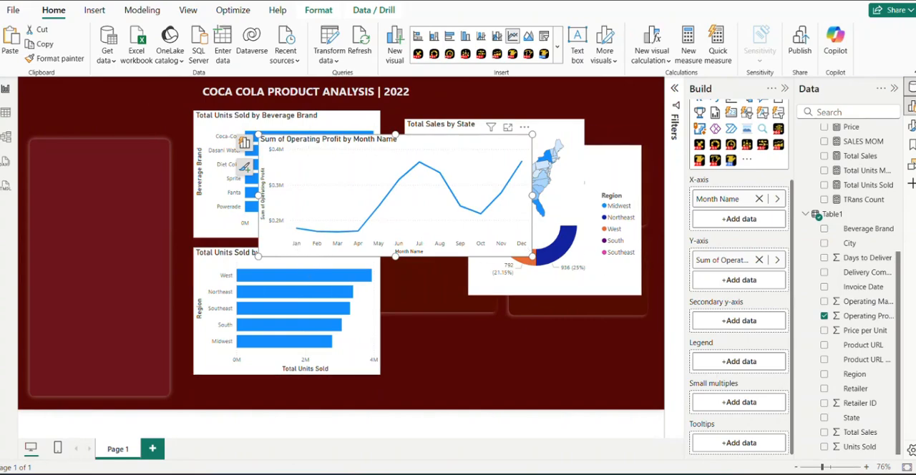
mouse_move(699, 473)
mouse_move(705, 421)
left_click_drag(402, 138, 518, 245)
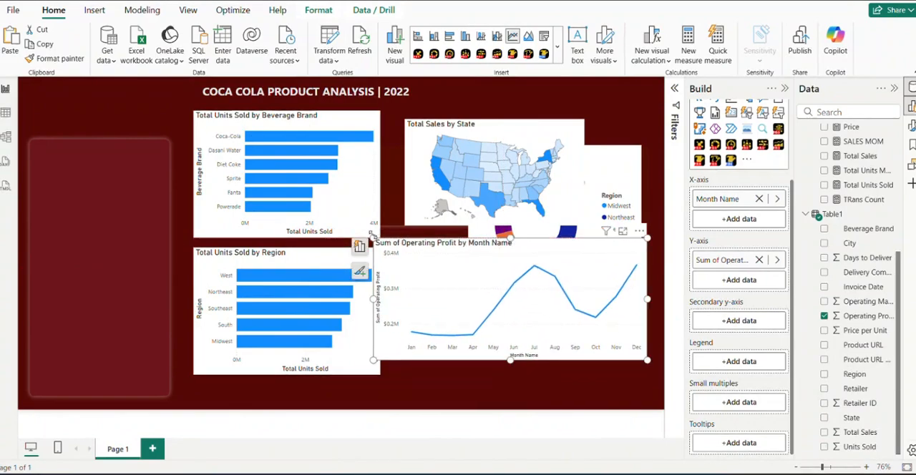
left_click_drag(371, 237, 446, 252)
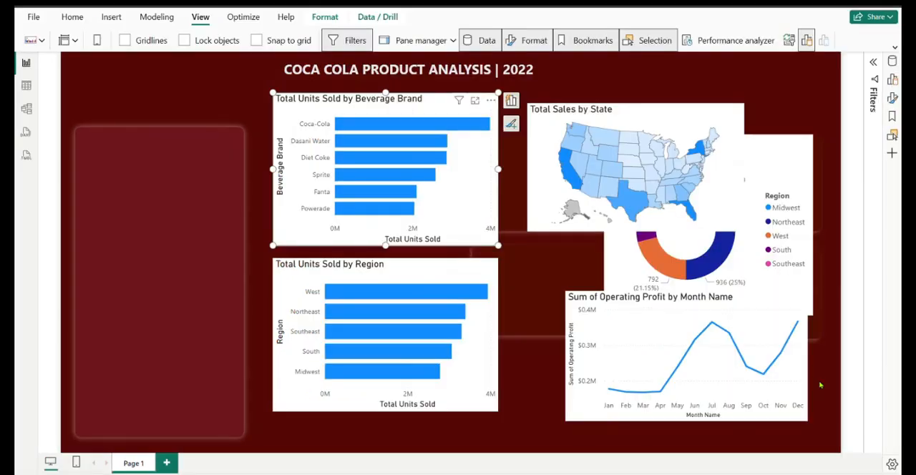
Turn off the y-axis title on the Total Units Sold by Beverage Brand bar chart
left_click(894, 99)
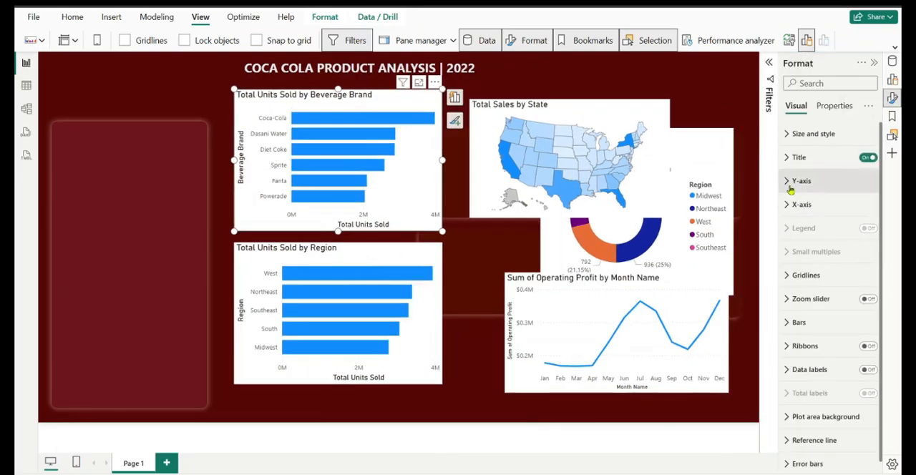
left_click(793, 182)
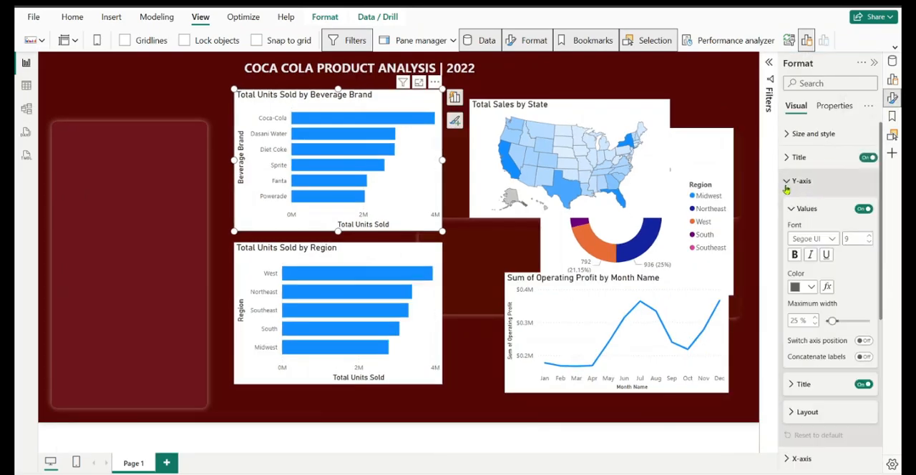
left_click(864, 387)
left_click(789, 181)
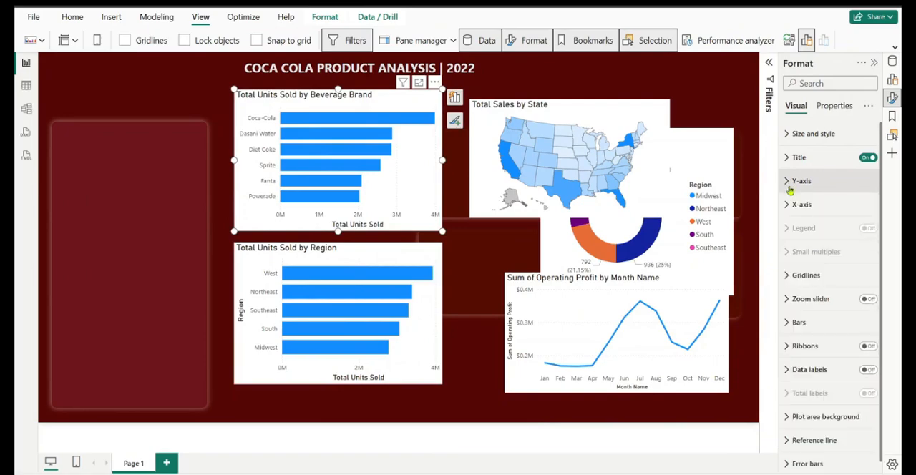
Turn off the x-axis values and the x-axis title on the Total Units Sold by Beverage Brand chart
left_click(792, 205)
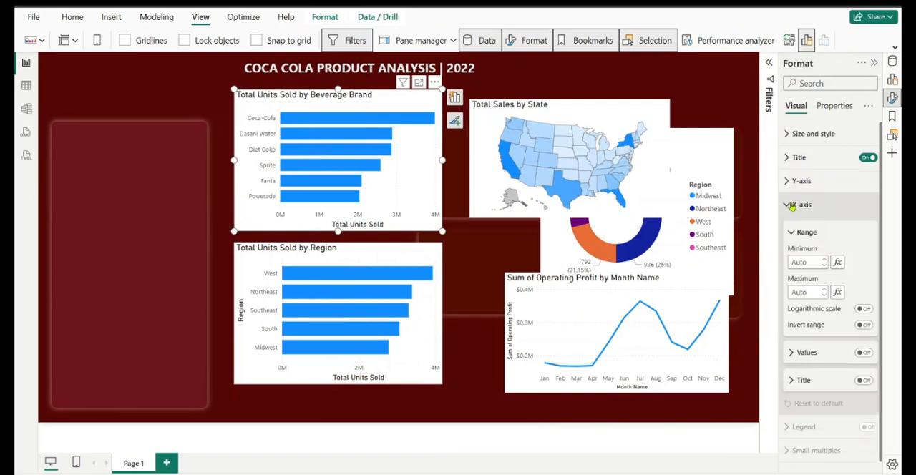
left_click(864, 353)
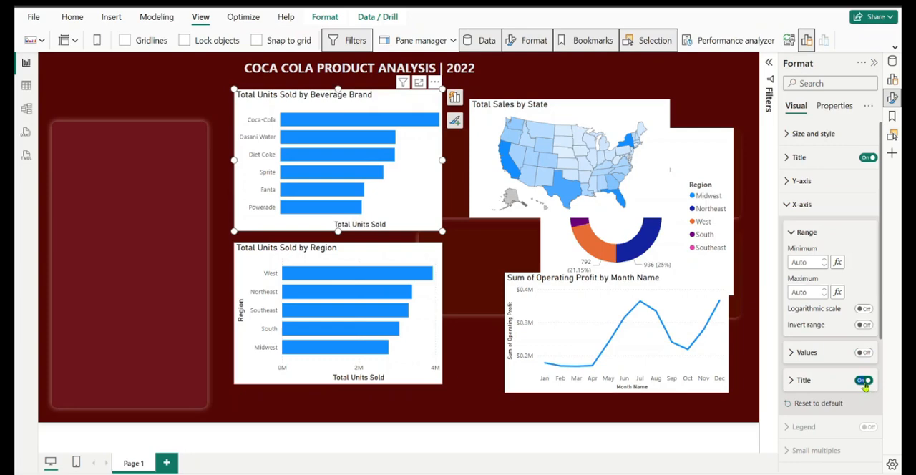
left_click(865, 382)
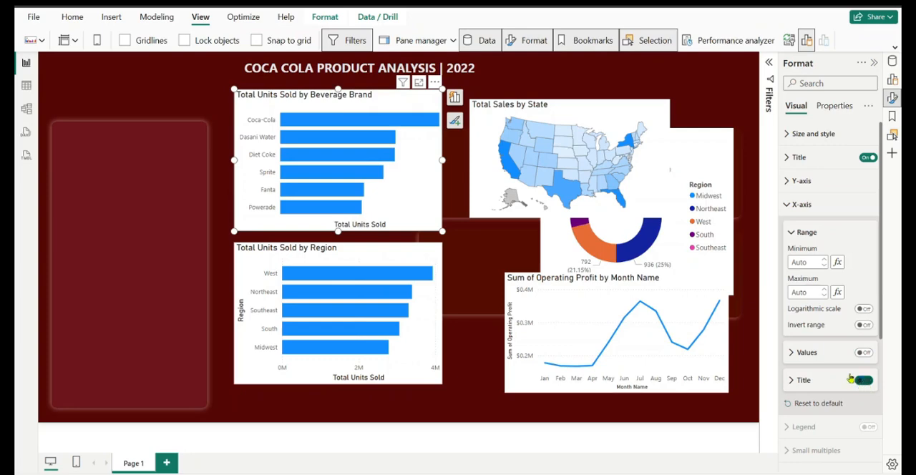
left_click(791, 206)
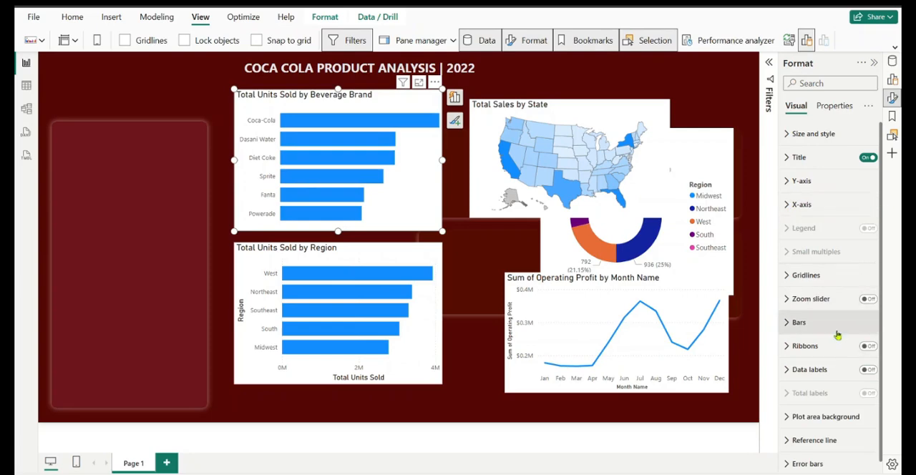
Open the bar color settings of the Total Units Sold by Beverage Brand chart
left_click(800, 323)
scroll(855, 283, "down", 2)
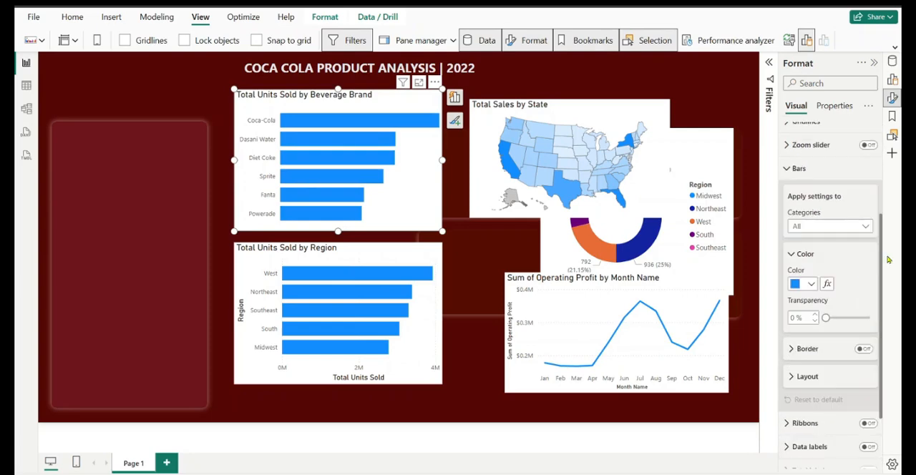
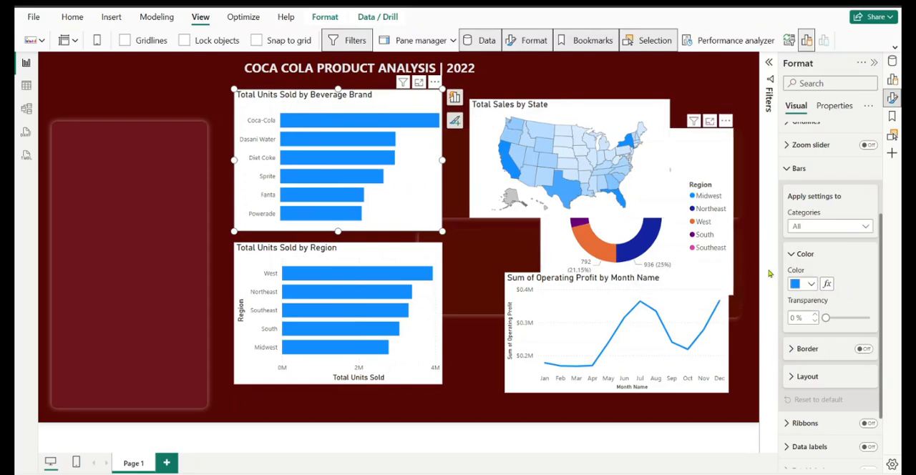
Set the Beverage Brand chart's bar color to a conditional Gradient format based on Total Units Sold
left_click(826, 284)
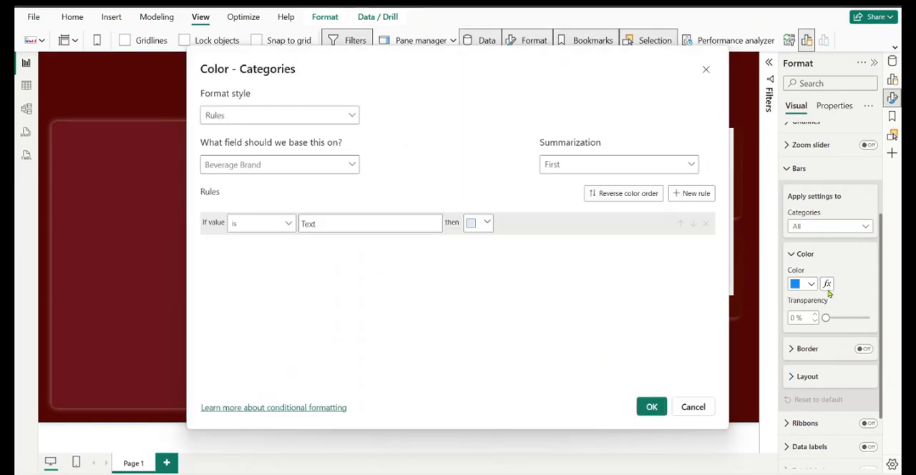
left_click(233, 122)
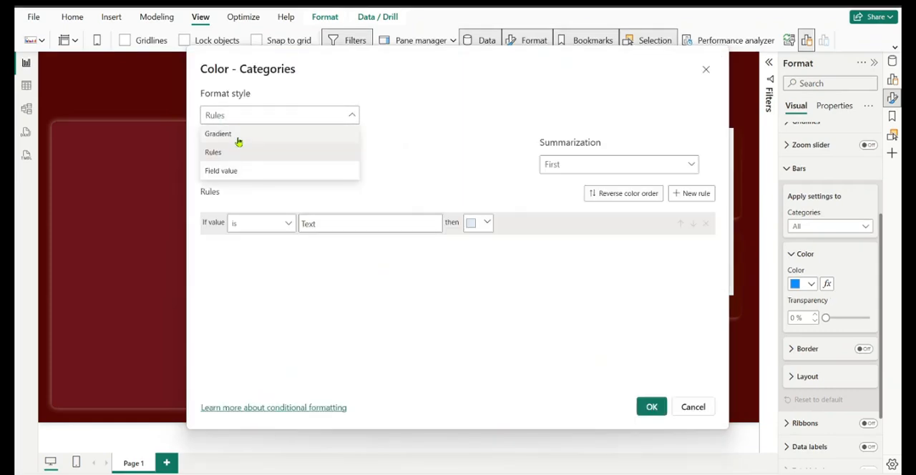
left_click(238, 136)
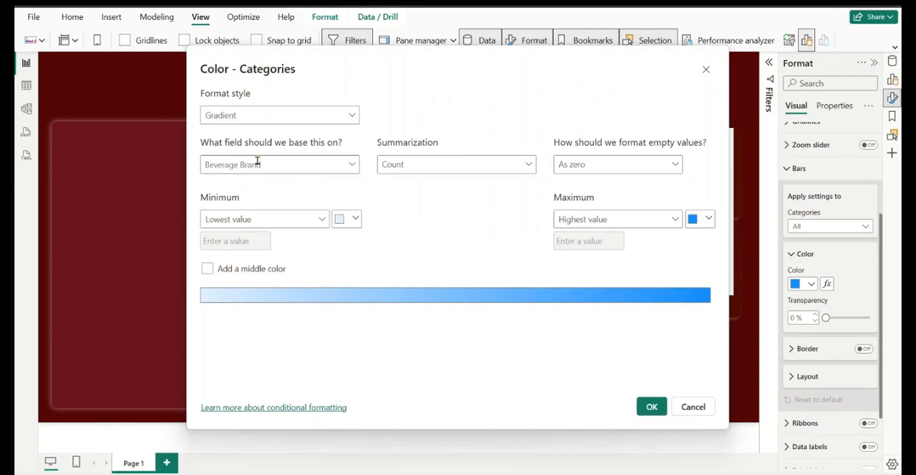
left_click(350, 166)
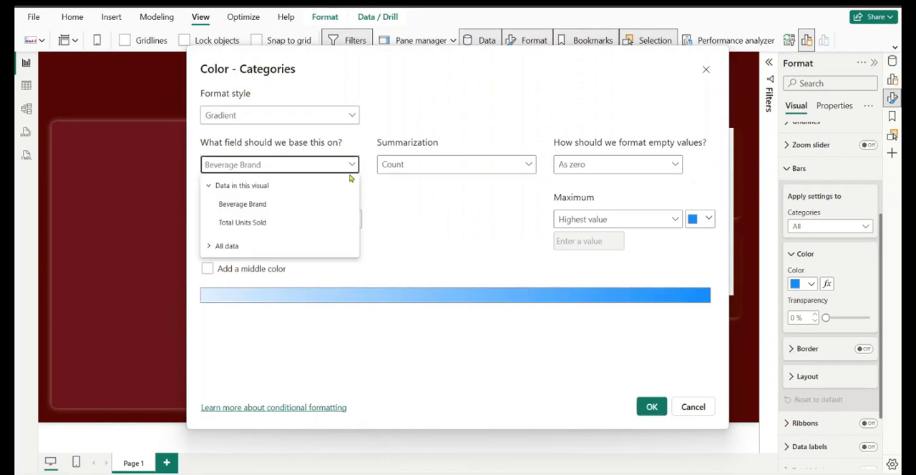
left_click(249, 228)
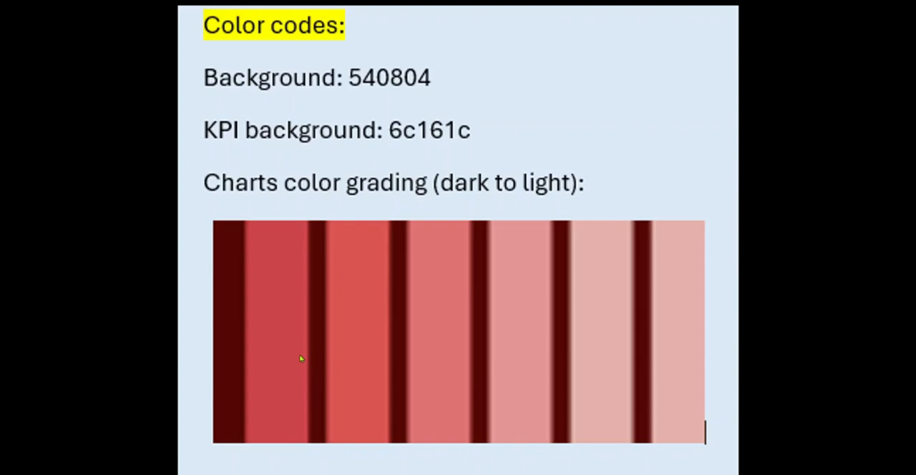
Sample the darkest red band of the chart palette in the color codes document with Color Picker and copy its hex code cc444b
mouse_move(299, 354)
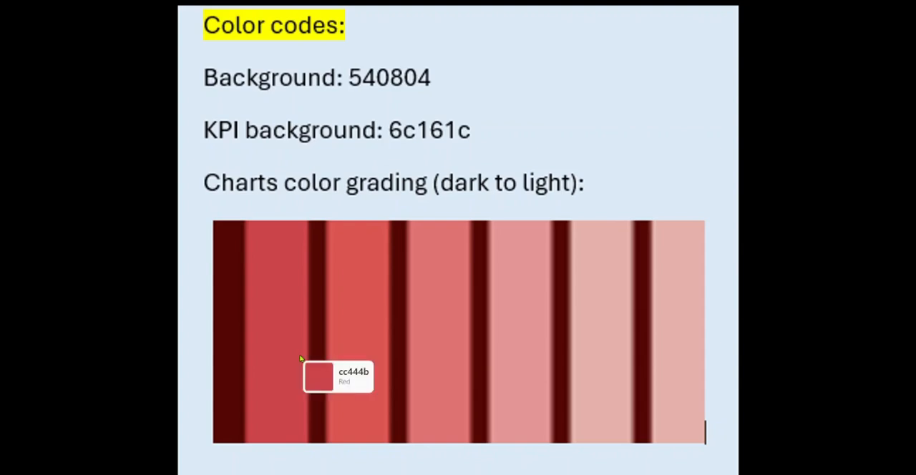
left_click(266, 281)
left_click(570, 193)
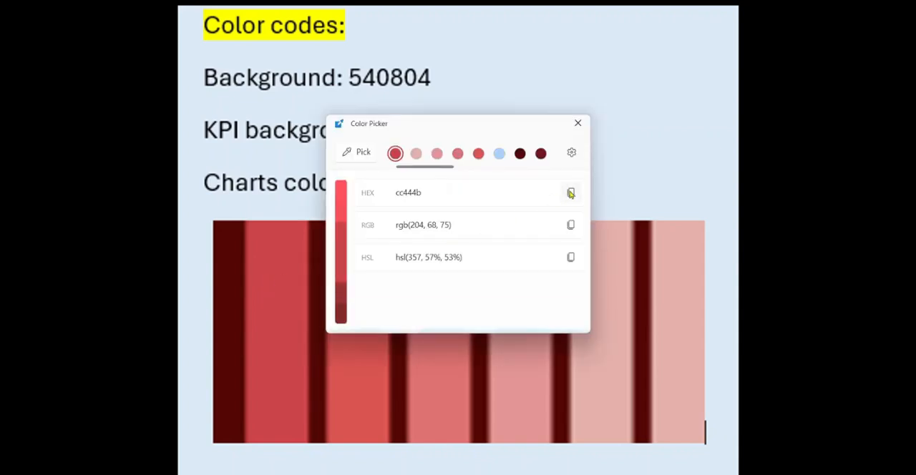
left_click(584, 126)
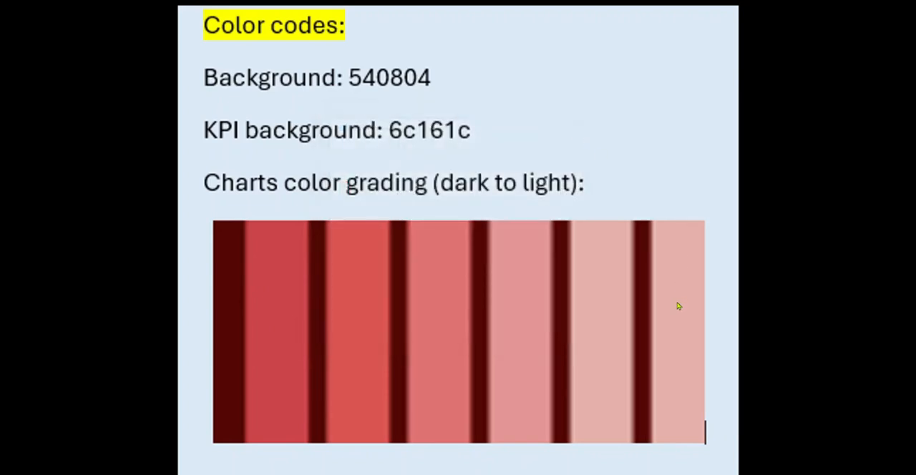
Sample the lightest pink band of the chart palette, copy its hex code e4b1ab, and switch back to Power BI
key("super+shift+c")
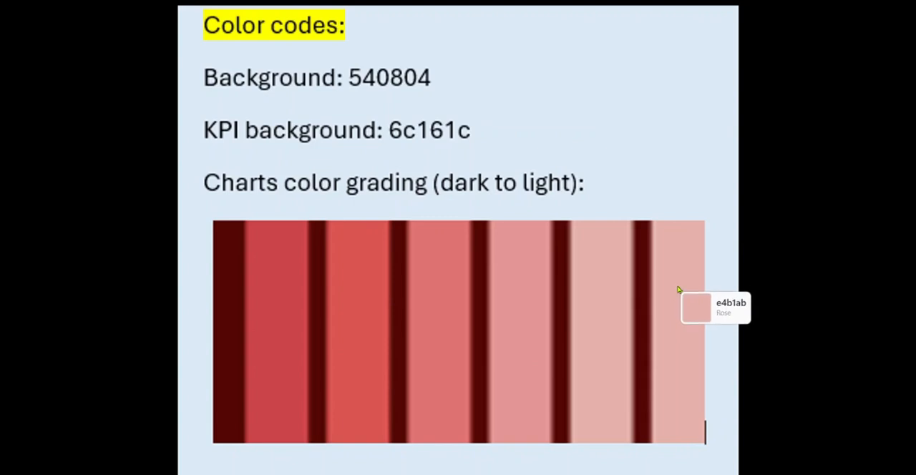
left_click(679, 290)
left_click(571, 192)
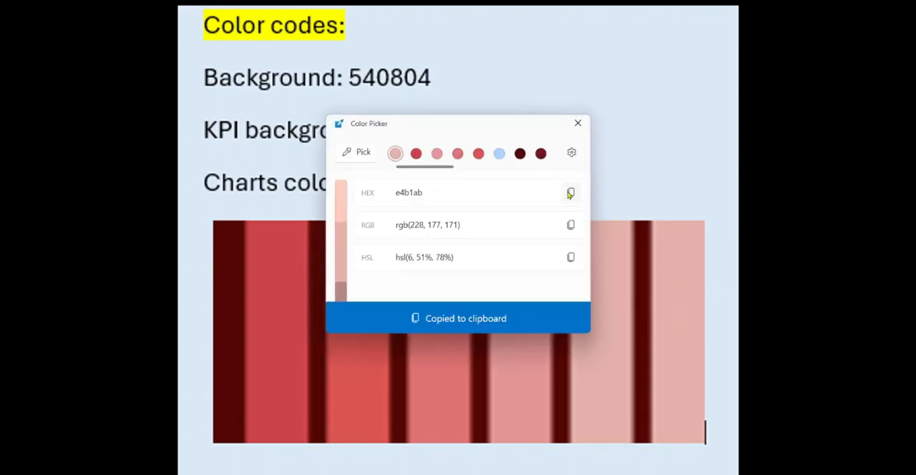
left_click(578, 123)
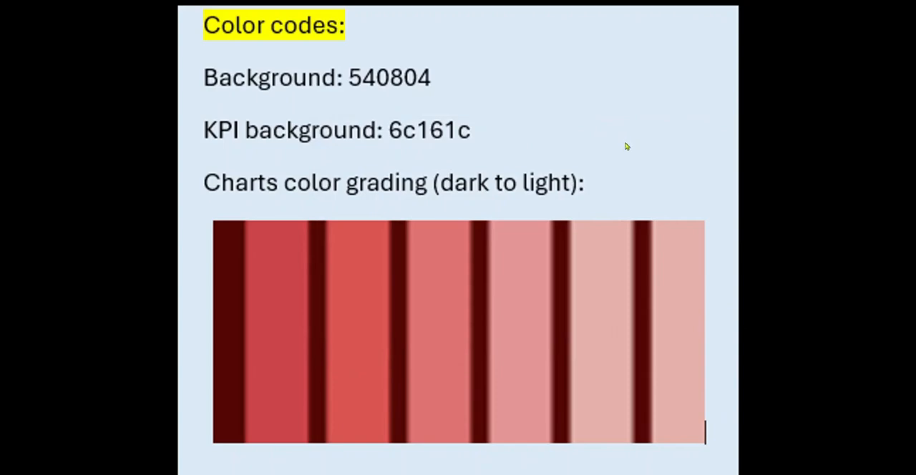
key("alt+Tab")
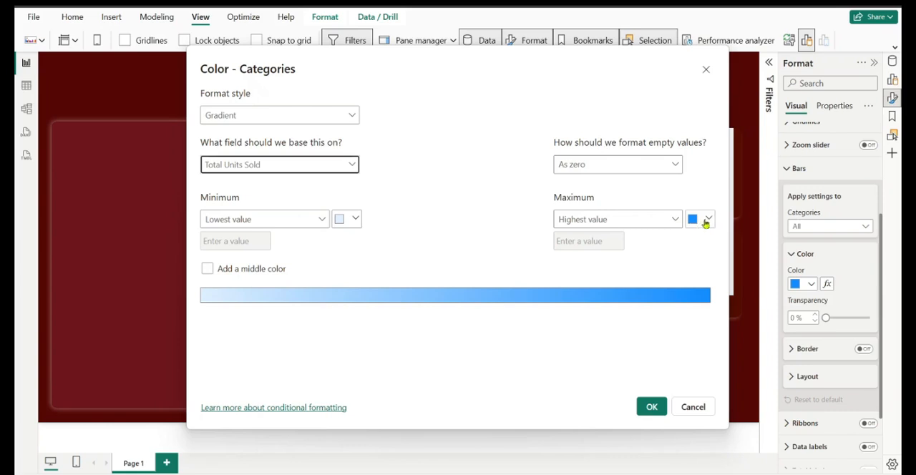
Set the gradient's maximum color for the highest value to #CC444B from the clipboard history
left_click(707, 222)
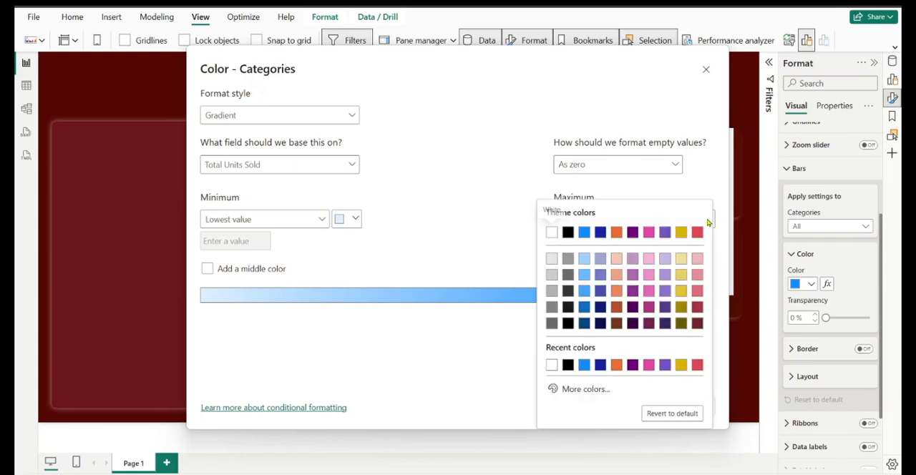
left_click(591, 390)
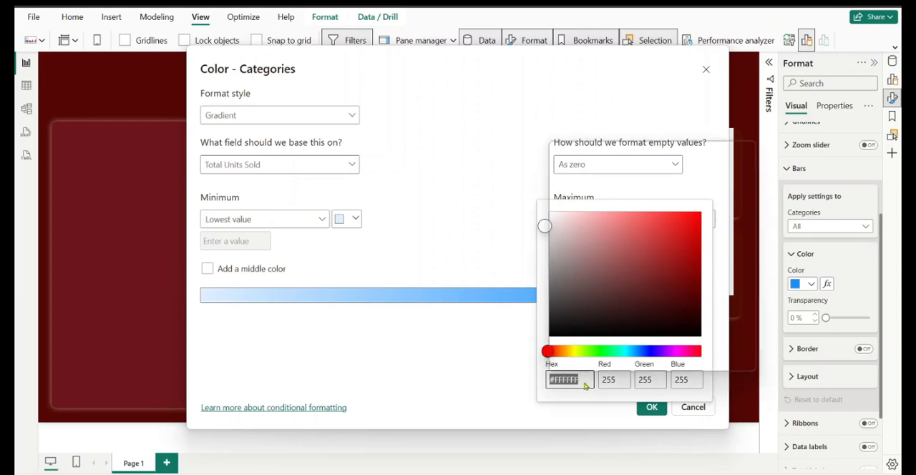
key("super+v")
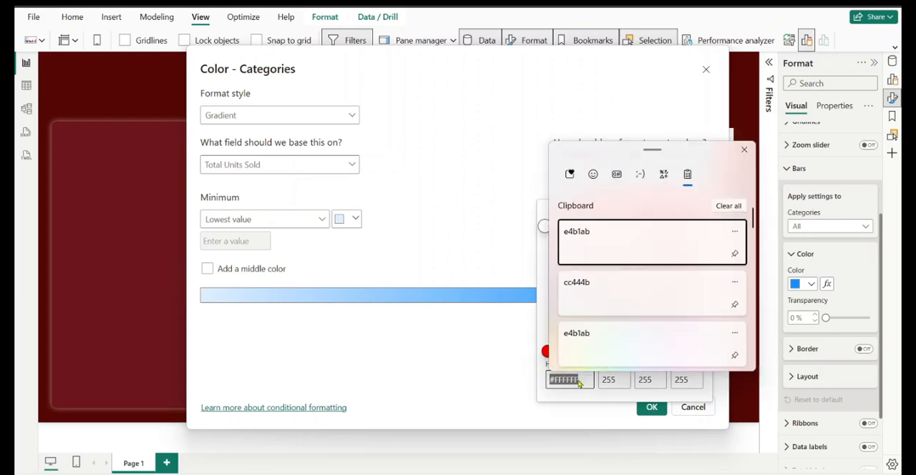
left_click(591, 292)
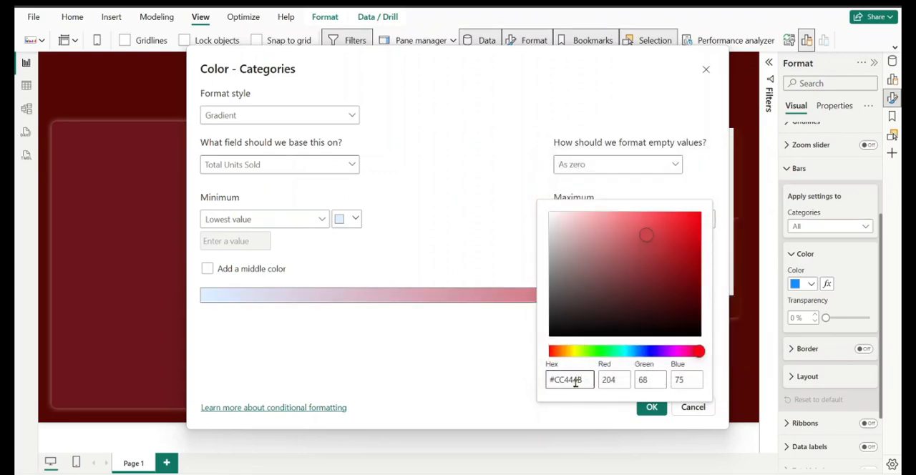
left_click(643, 409)
left_click(488, 360)
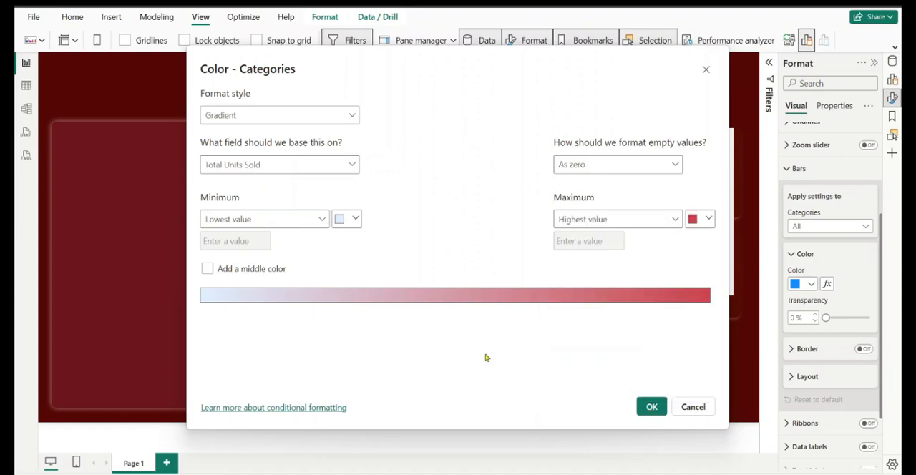
Set the gradient's minimum color for the lowest value to #E4B1AB from the clipboard history
left_click(350, 220)
left_click(381, 389)
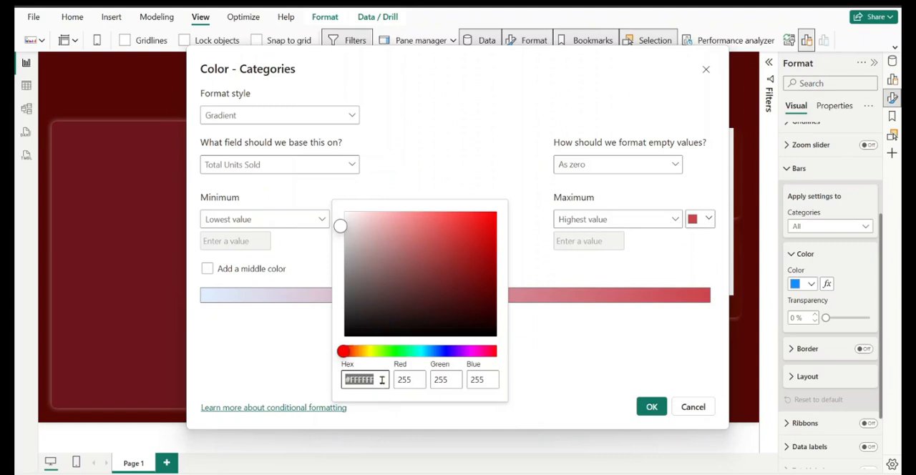
key("super+v")
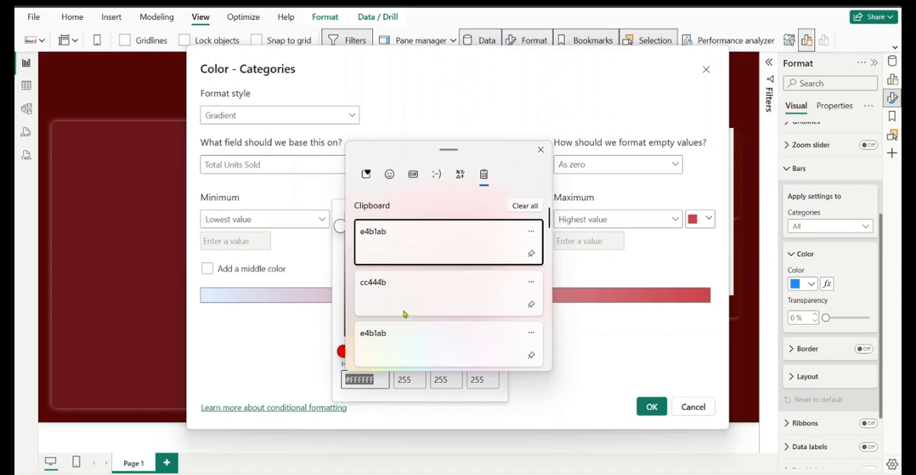
left_click(381, 241)
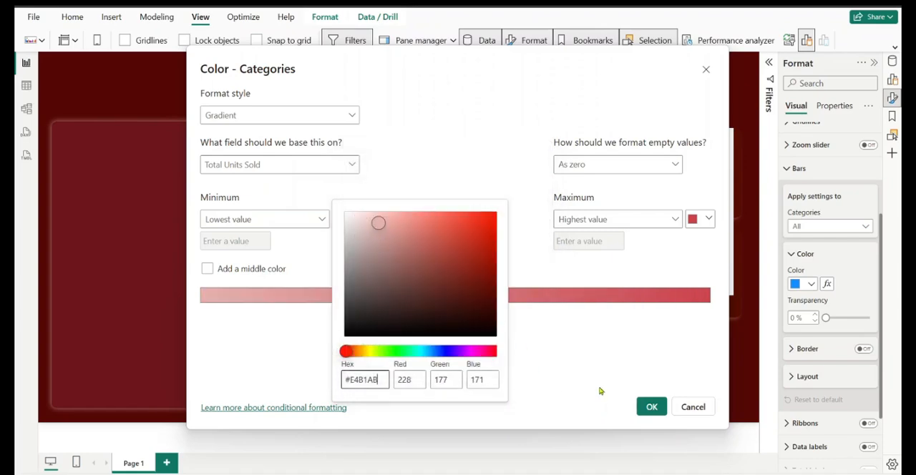
left_click(548, 329)
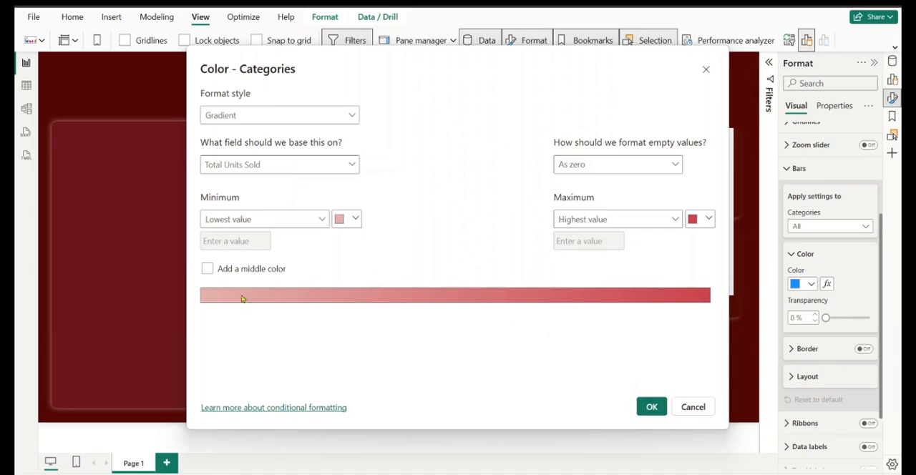
Add a middle color to the gradient, make it a muted red of about #C5676C, and apply the bar formatting
left_click(207, 270)
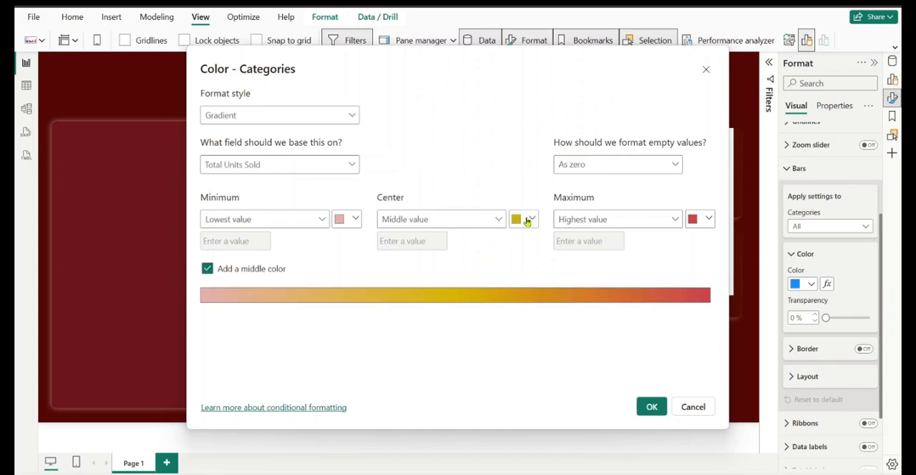
left_click(531, 220)
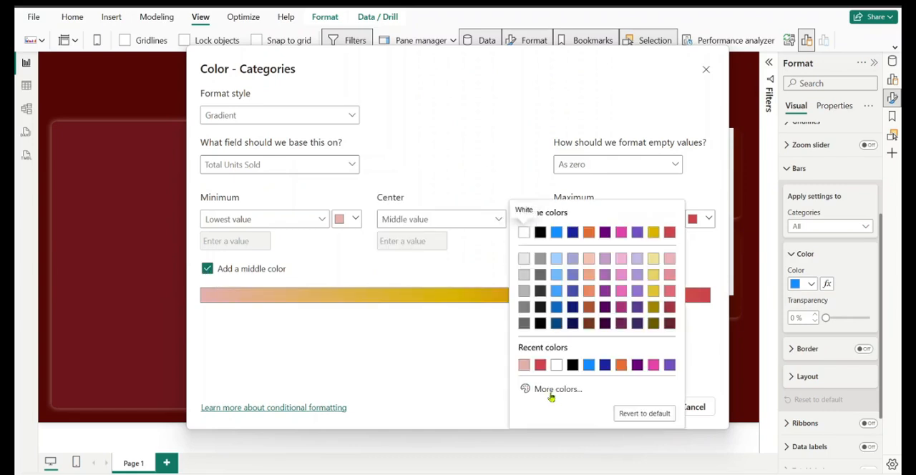
left_click(539, 366)
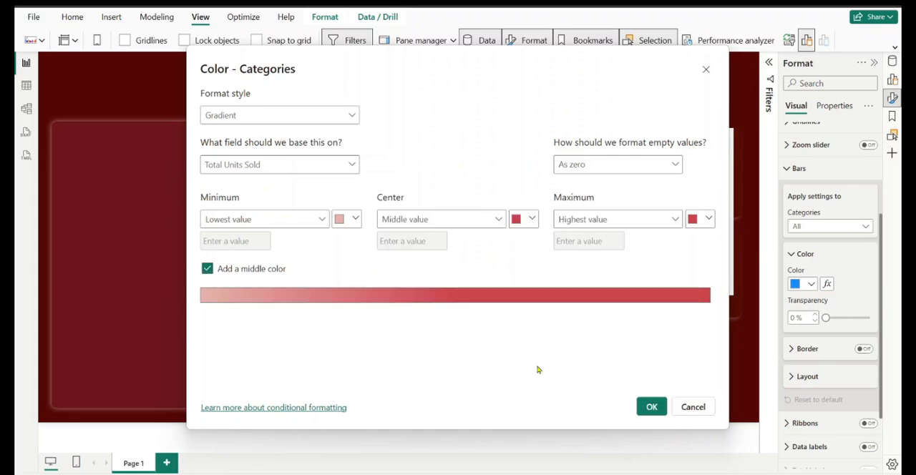
left_click(534, 220)
left_click(549, 390)
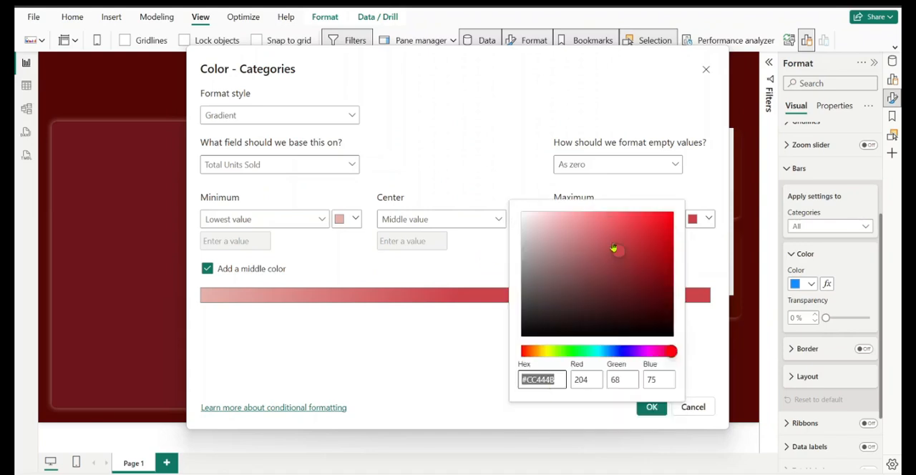
left_click_drag(618, 252, 593, 244)
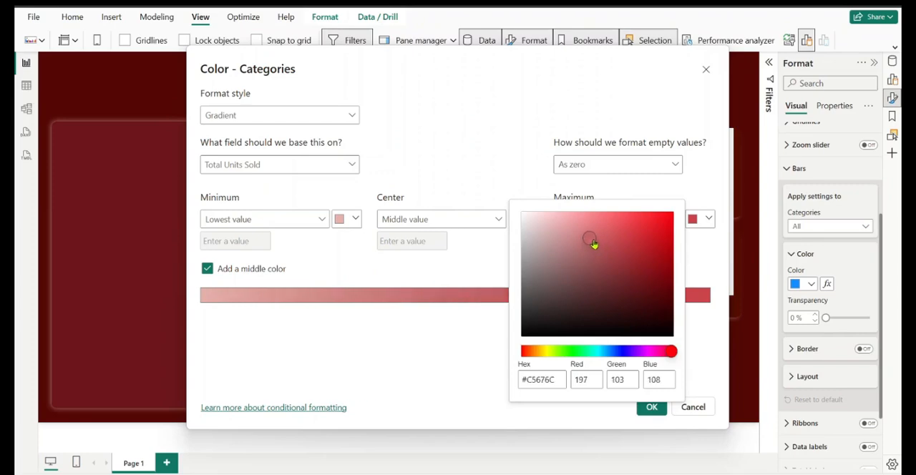
left_click(691, 335)
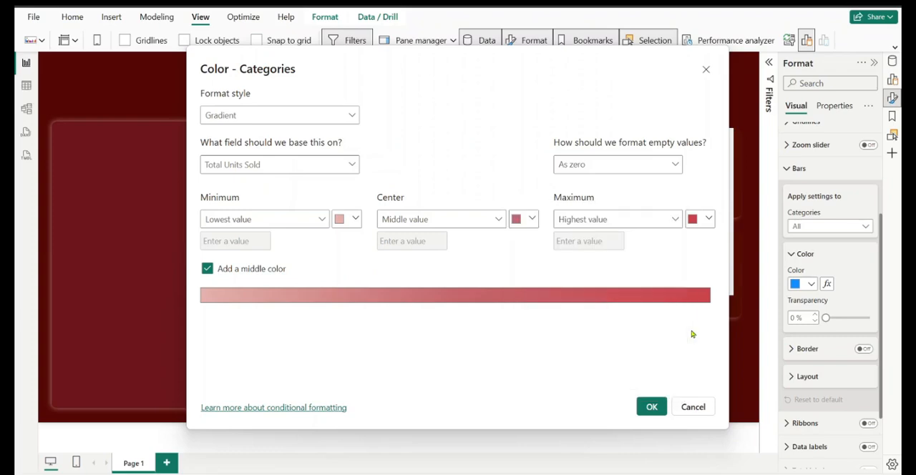
left_click(653, 407)
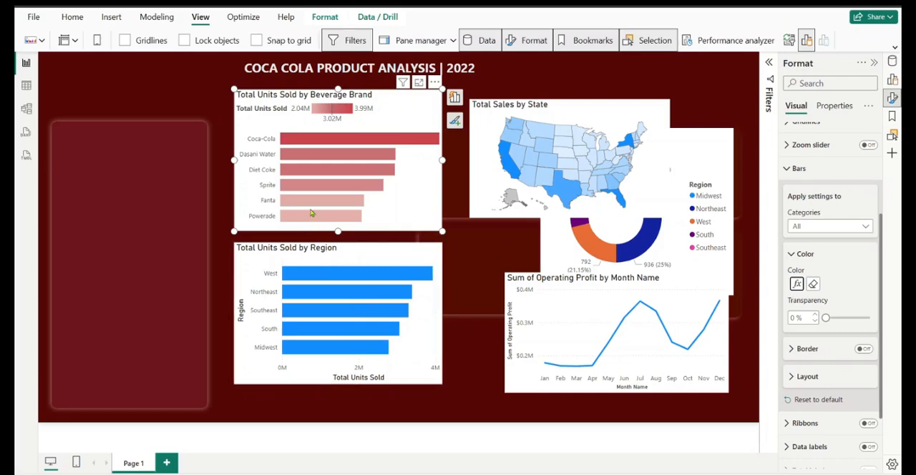
Copy the Beverage Brand chart's formatting to the Total Units Sold by Region chart with Format painter
left_click(72, 16)
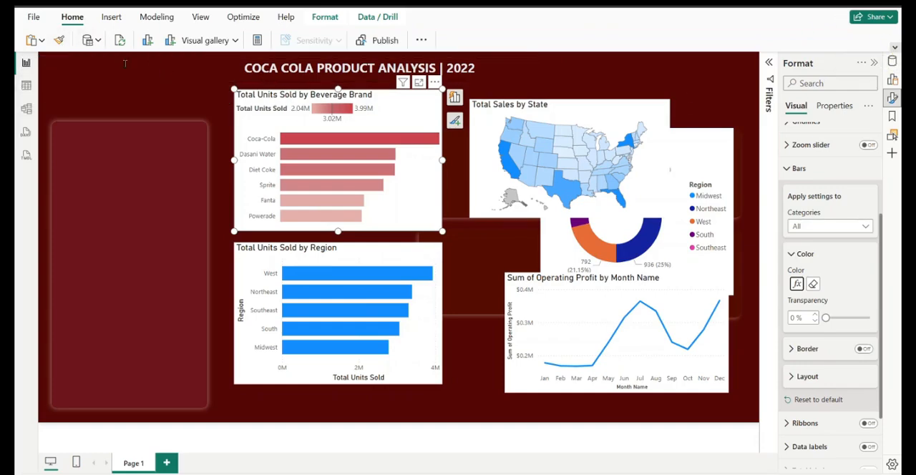
double_click(72, 17)
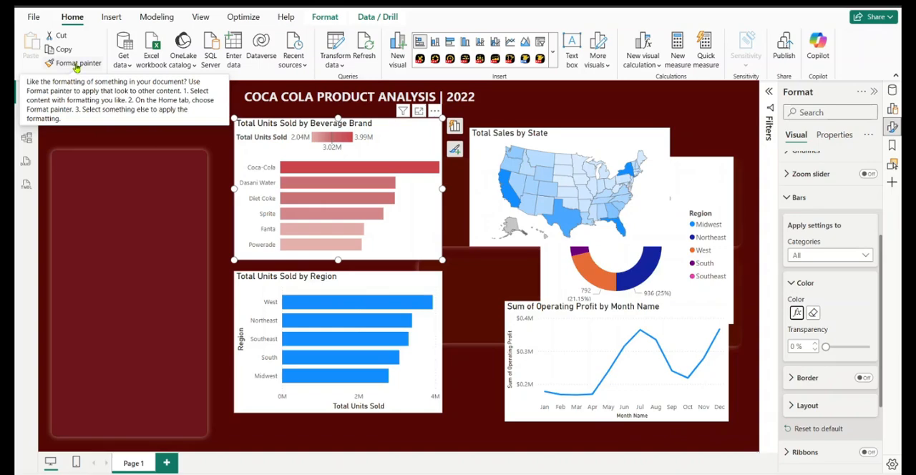
left_click(76, 65)
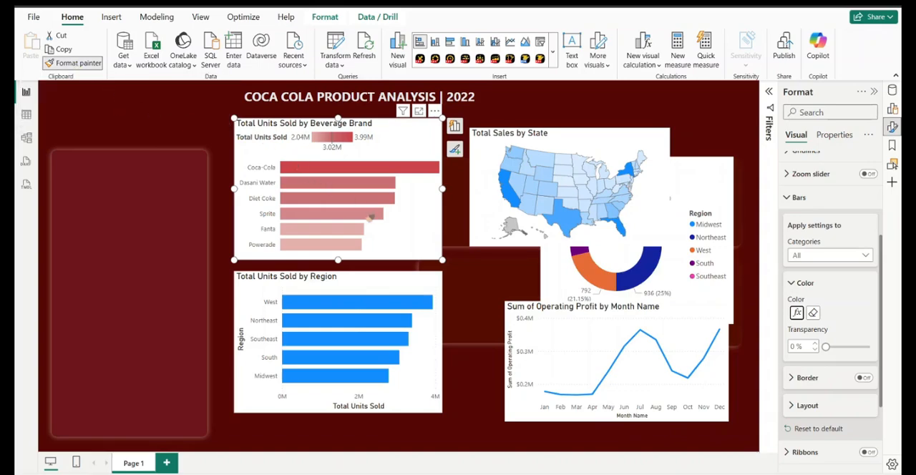
left_click(343, 291)
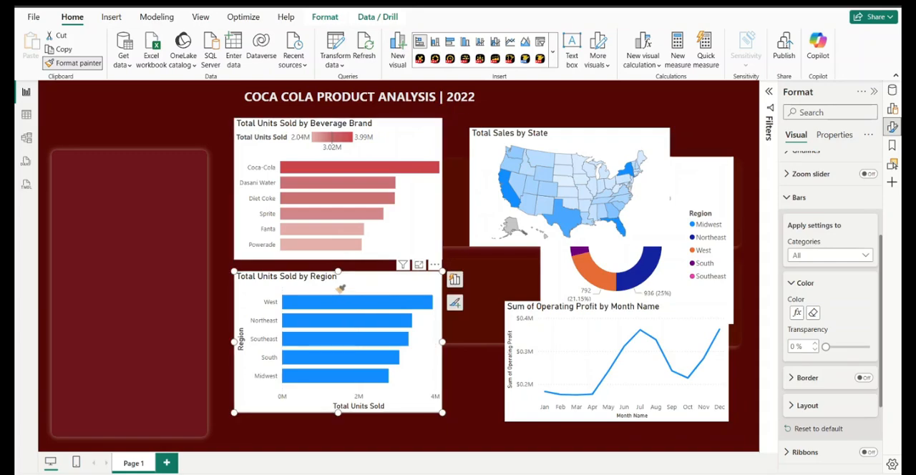
left_click(341, 289)
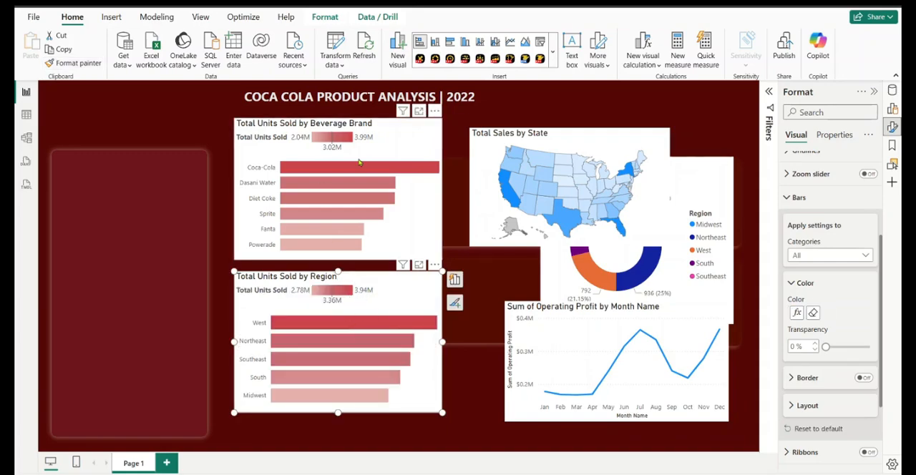
Turn on data labels for the Total Units Sold by Beverage Brand chart
left_click(400, 143)
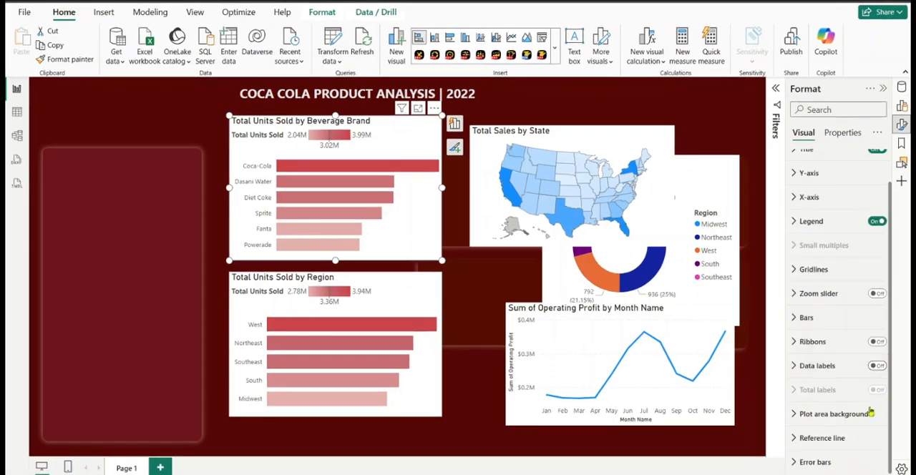
left_click(878, 367)
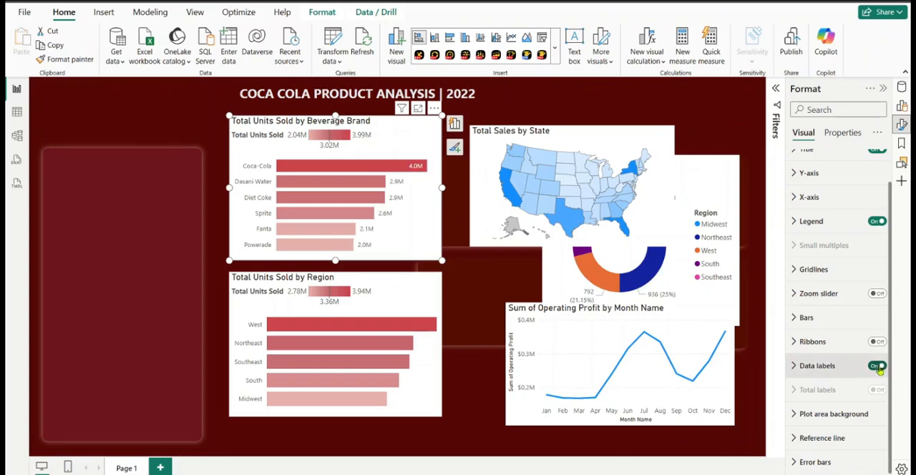
Set the data label position of the Total Units Sold by Beverage Brand chart to Inside end
left_click(794, 366)
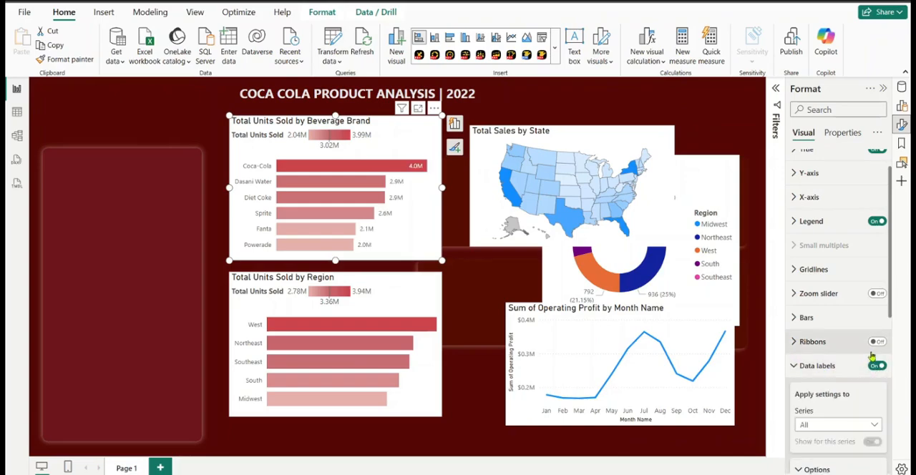
scroll(888, 347, "down", 4)
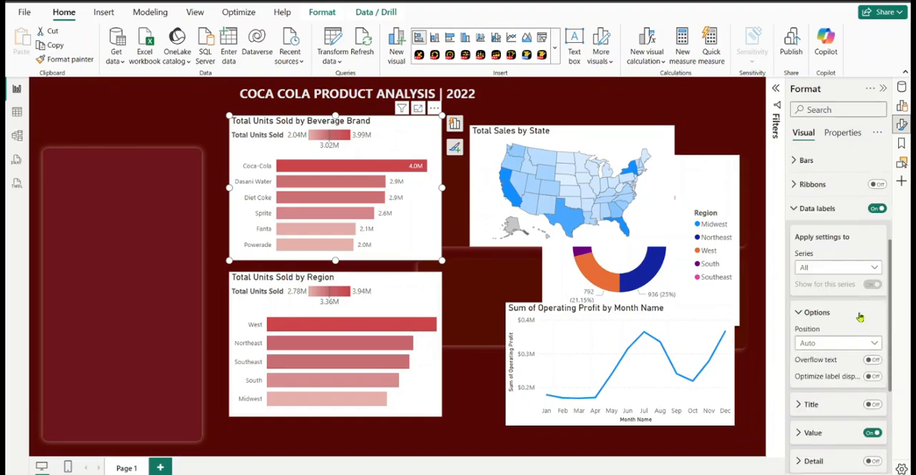
left_click(845, 348)
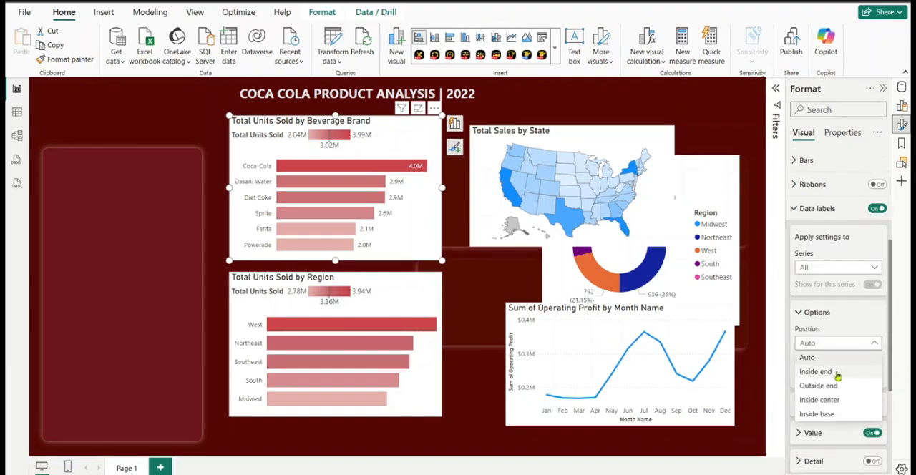
left_click(839, 372)
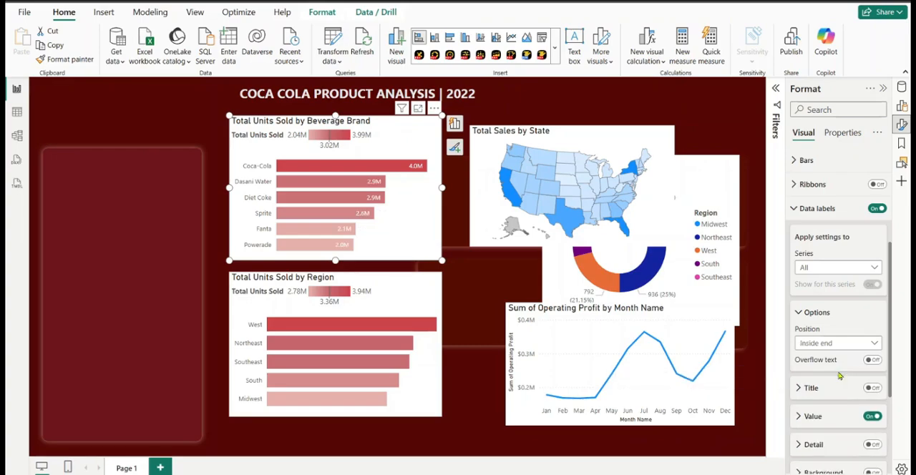
scroll(852, 395, "down", 4)
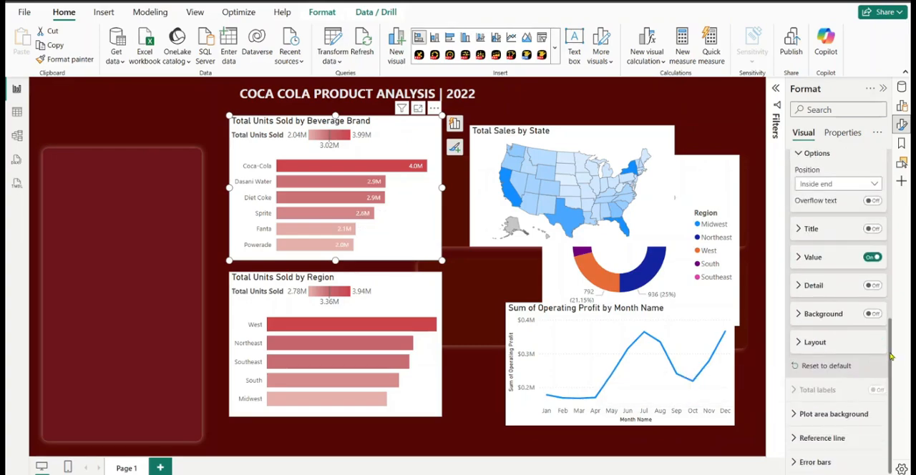
Format the Beverage Brand chart's title with font size 12, centered alignment and the text color White, 10% darker
scroll(888, 322, "up", 10)
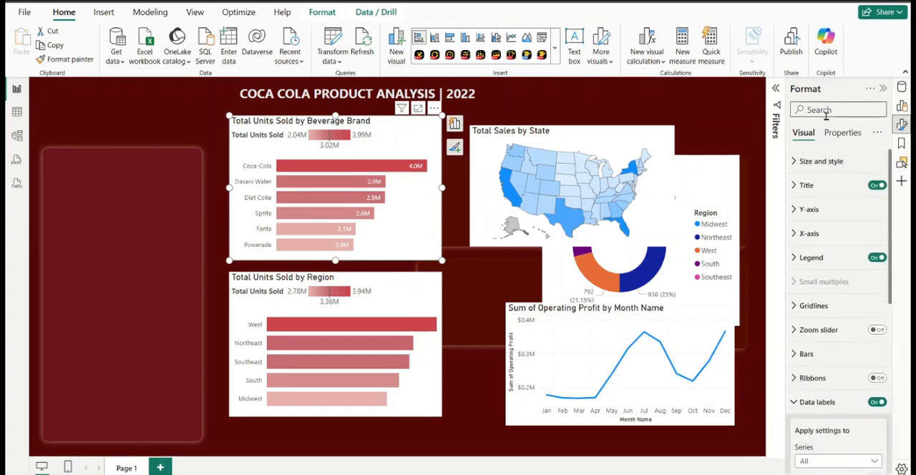
left_click(806, 189)
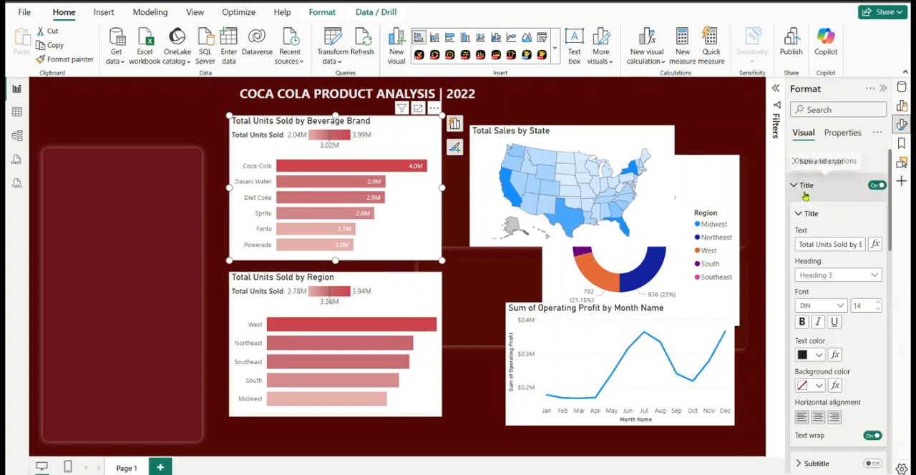
double_click(865, 307)
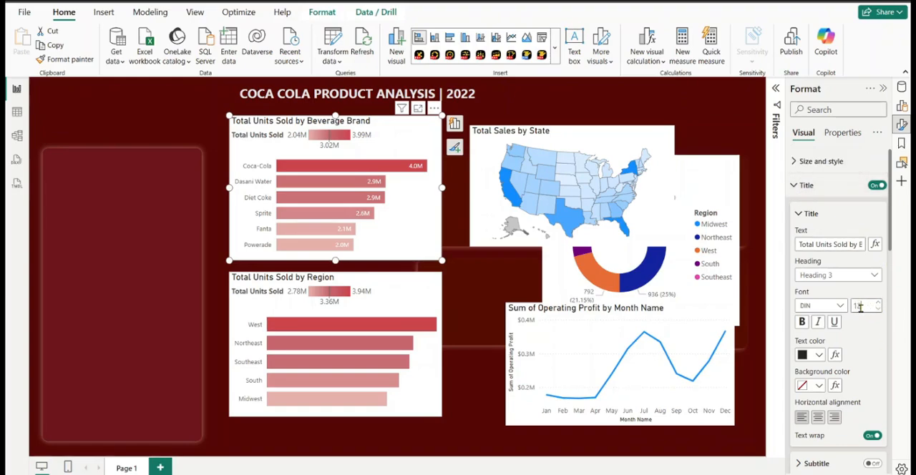
type("12")
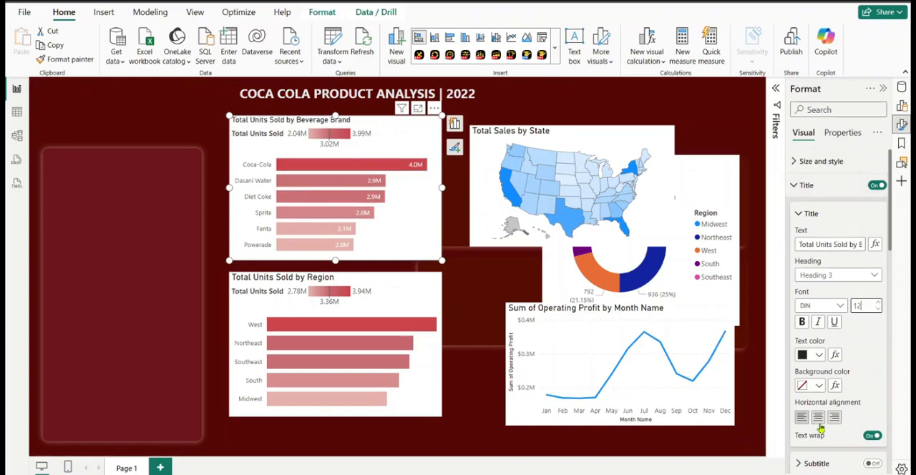
left_click(818, 421)
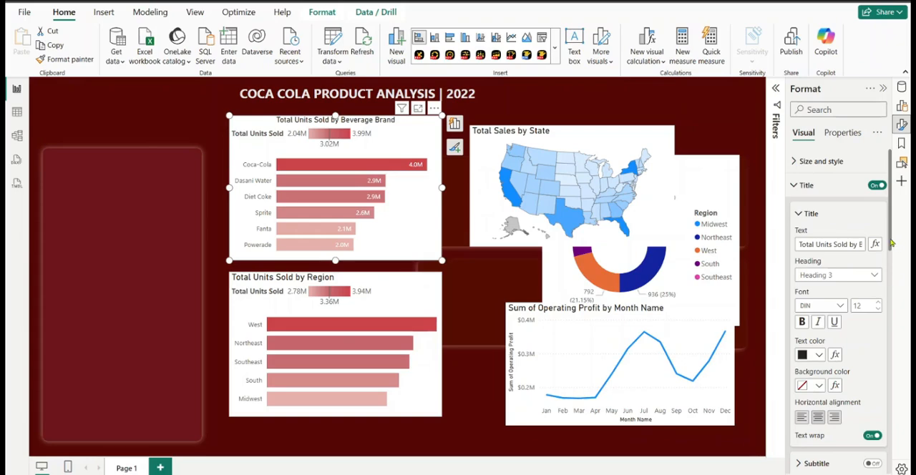
left_click(820, 356)
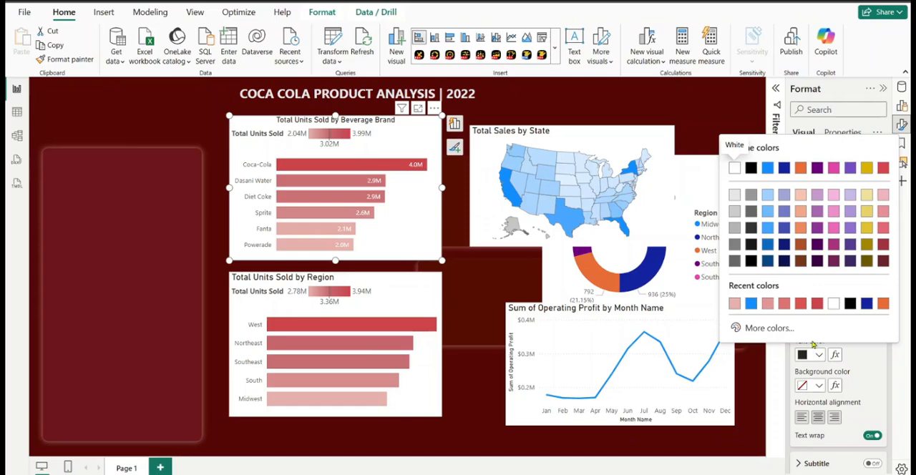
left_click(738, 200)
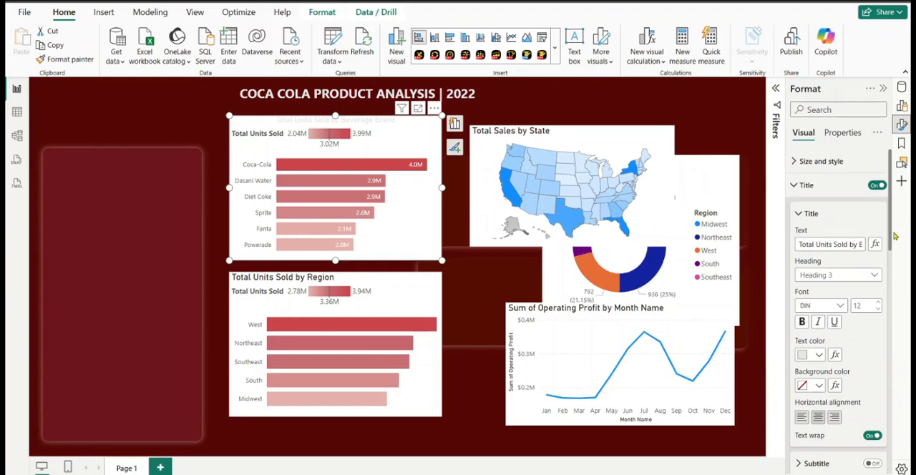
Turn off the background of the Total Units Sold by Beverage Brand chart
left_click(796, 185)
scroll(803, 172, "up", 1)
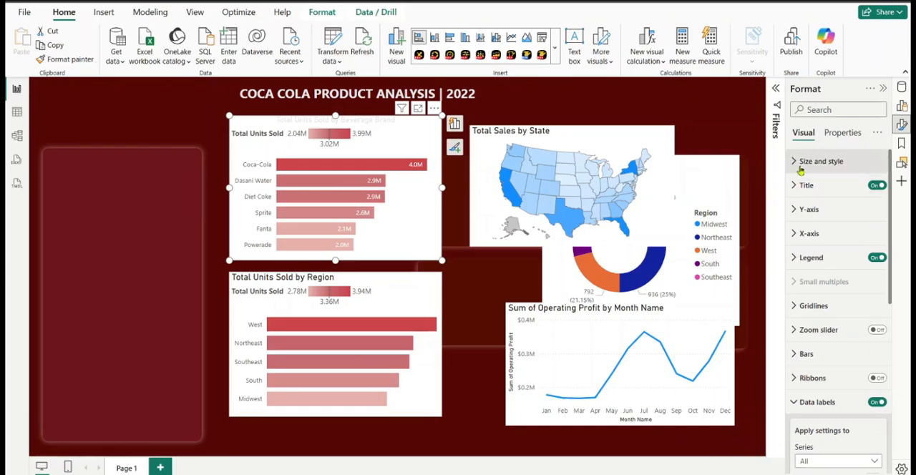
left_click(800, 163)
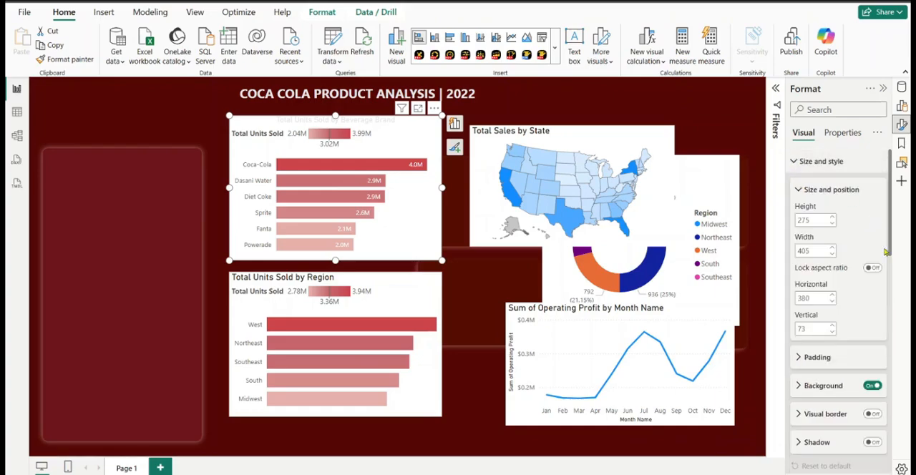
left_click(873, 386)
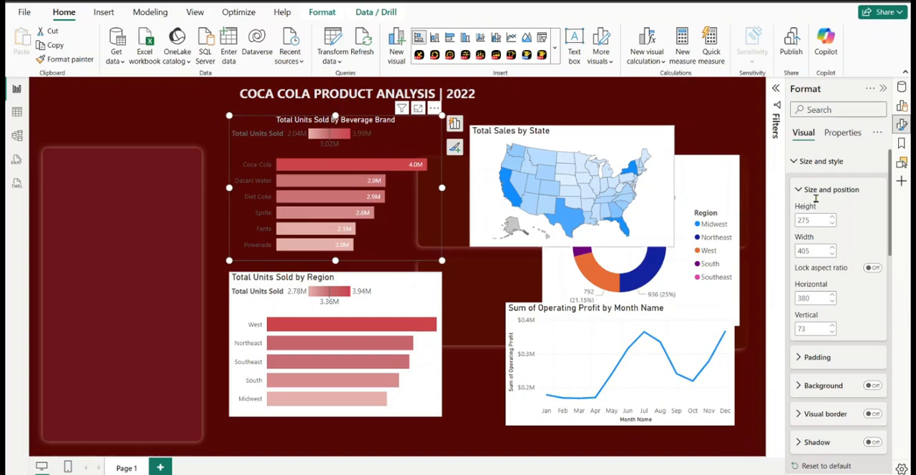
Set the Y-axis values color of the Beverage Brand chart to White, 20% darker
left_click(812, 169)
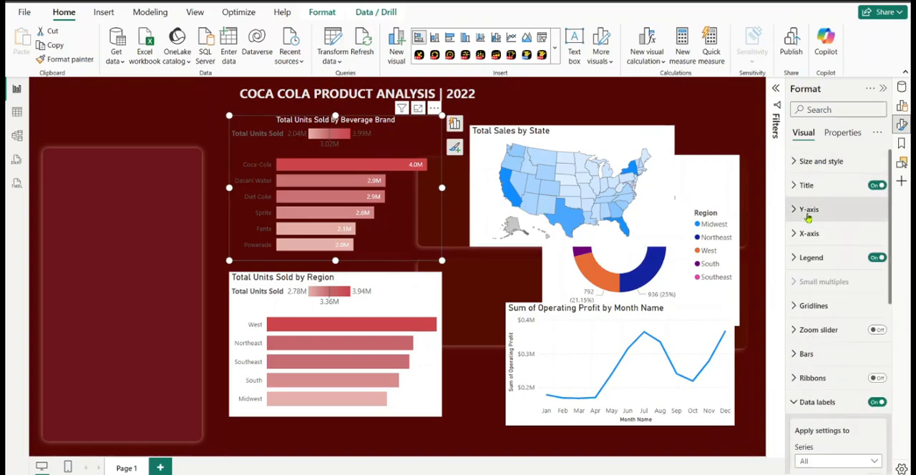
left_click(808, 210)
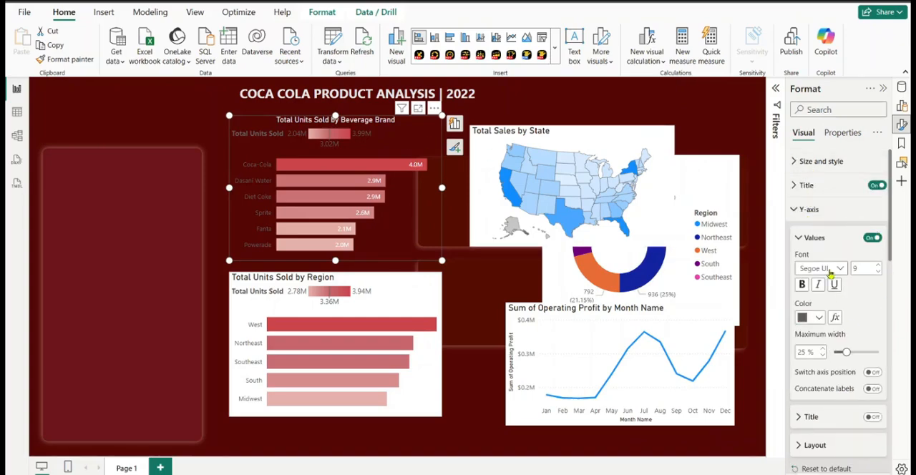
left_click(819, 319)
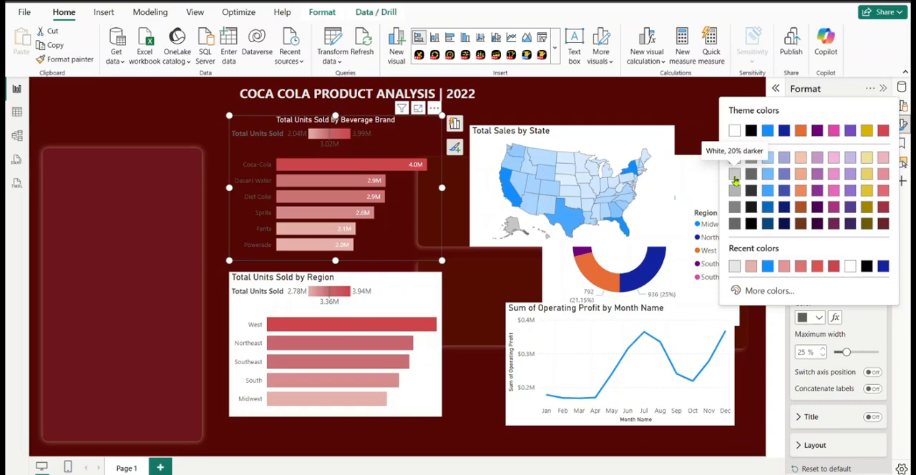
left_click(735, 178)
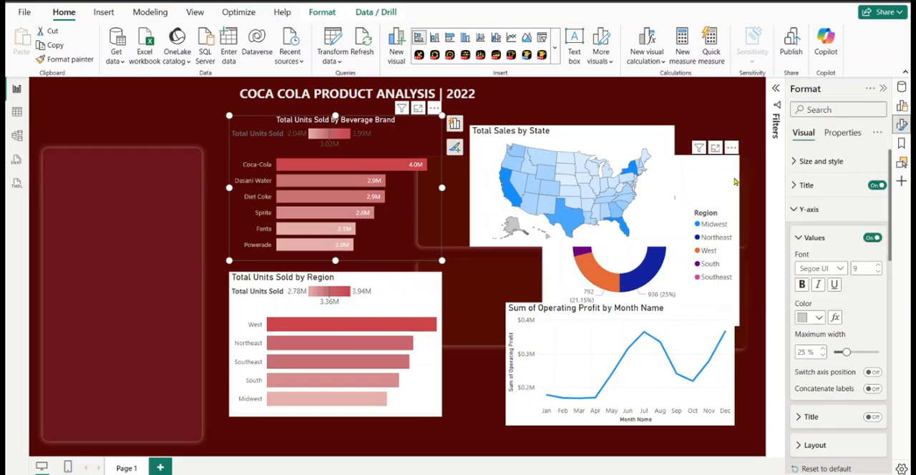
Set the data label value color of the Beverage Brand chart to White, 20% darker
scroll(888, 252, "down", 3)
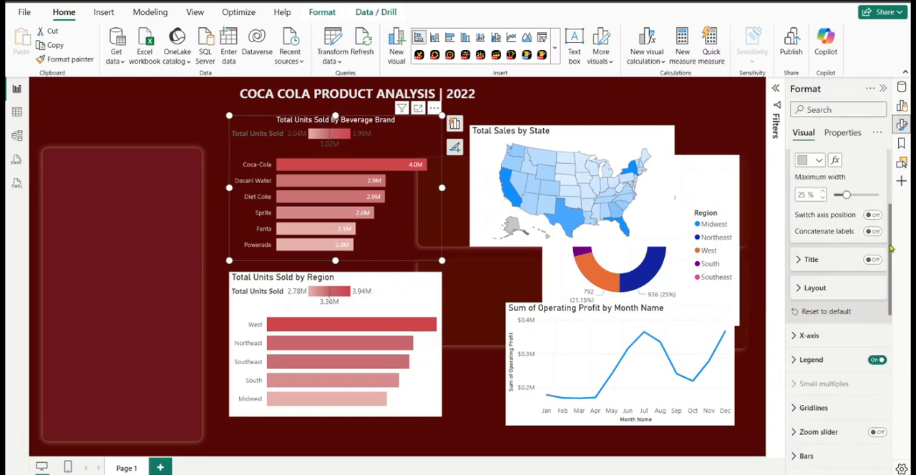
left_click(795, 335)
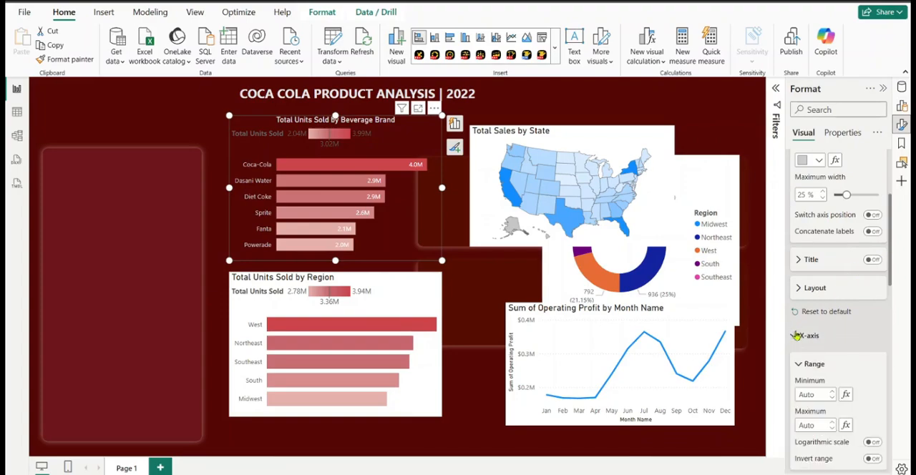
scroll(829, 308, "down", 5)
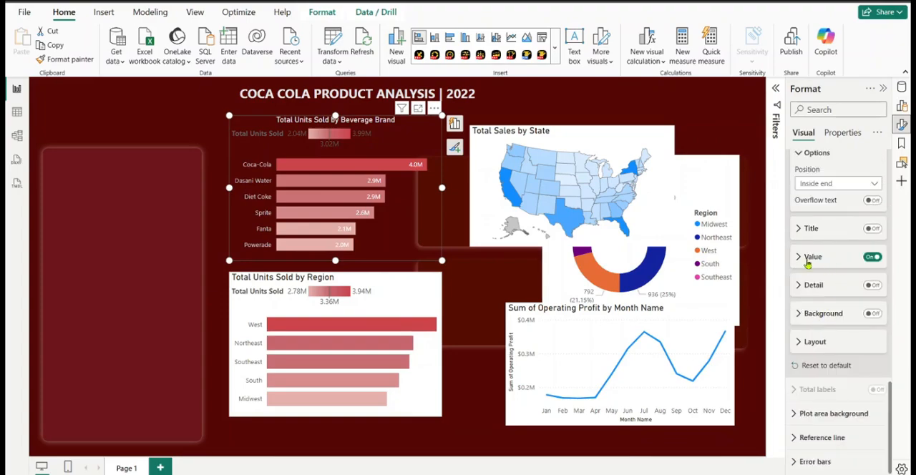
left_click(806, 264)
left_click(818, 378)
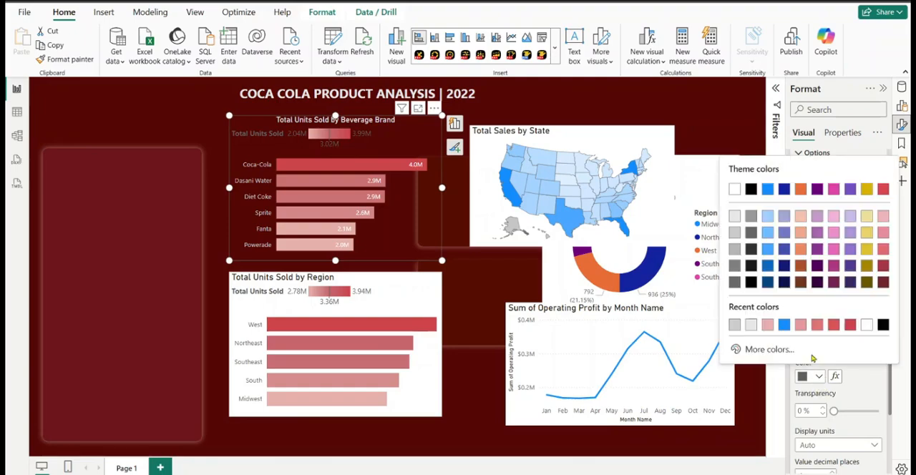
left_click(735, 234)
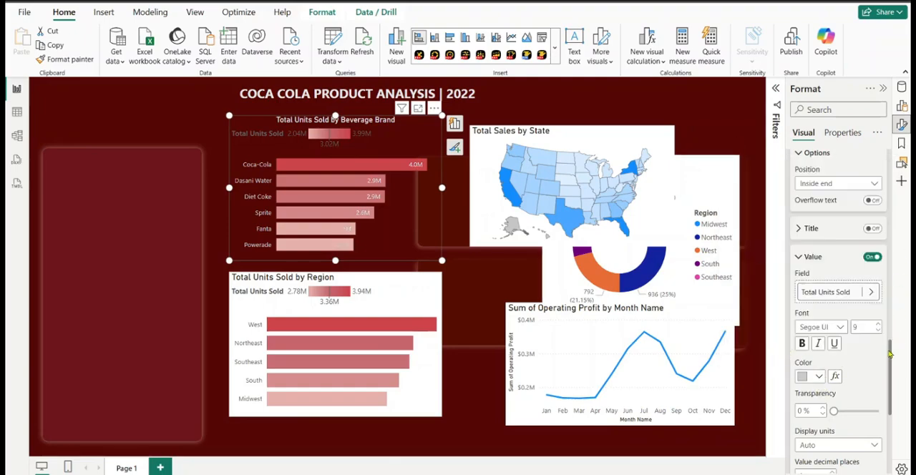
Turn off the Beverage Brand chart's legend and slightly reduce the chart's height from its lower edge
left_click_drag(890, 353, 889, 272)
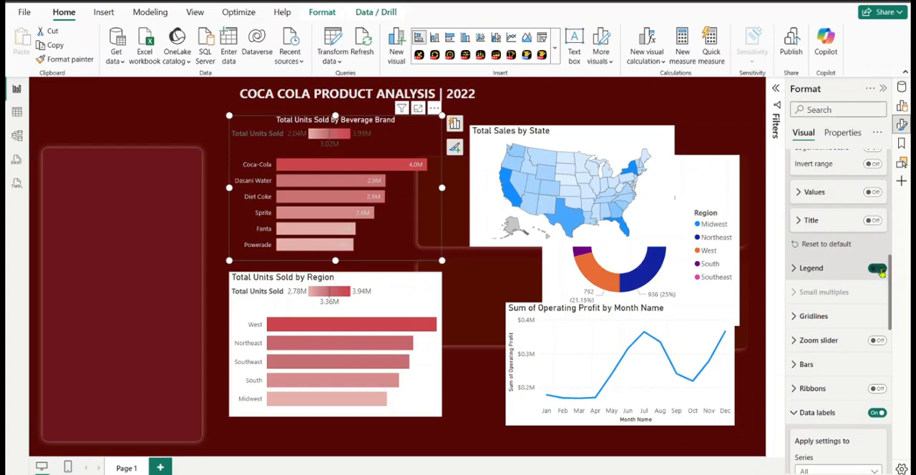
left_click(877, 269)
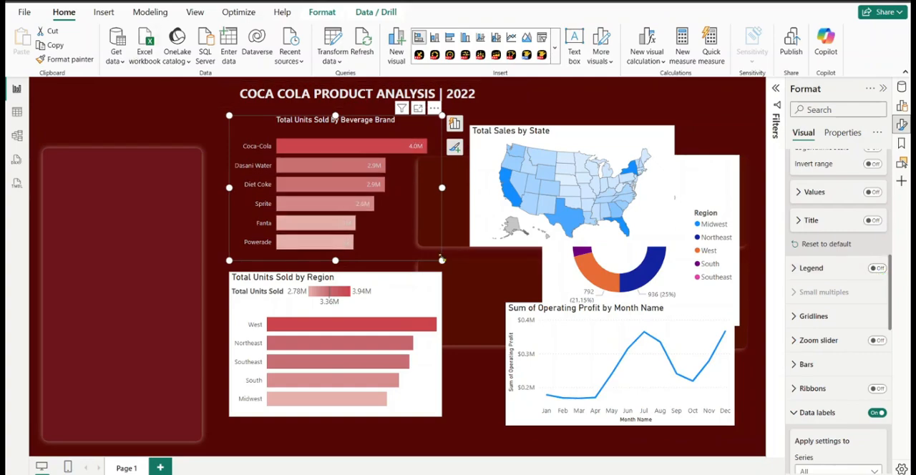
left_click_drag(441, 261, 445, 255)
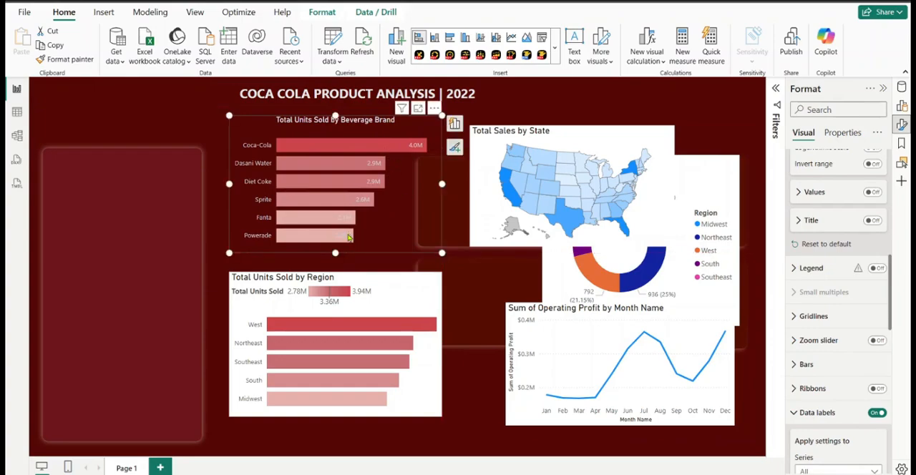
Change the data label value color of the Beverage Brand chart to White
scroll(830, 264, "down", 5)
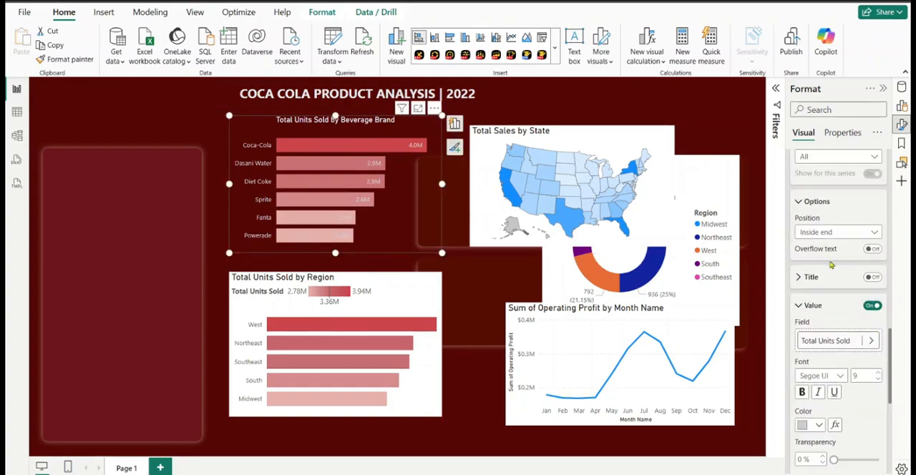
scroll(832, 265, "up", 10)
left_click_drag(891, 209, 895, 345)
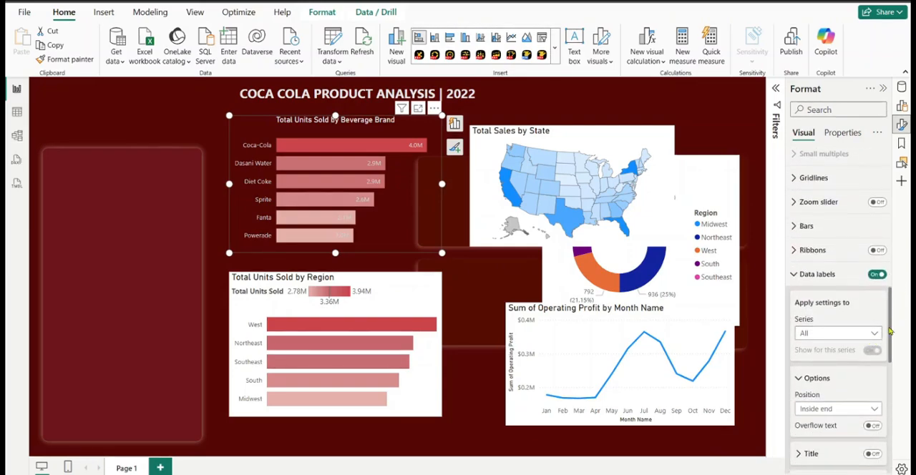
scroll(890, 331, "down", 5)
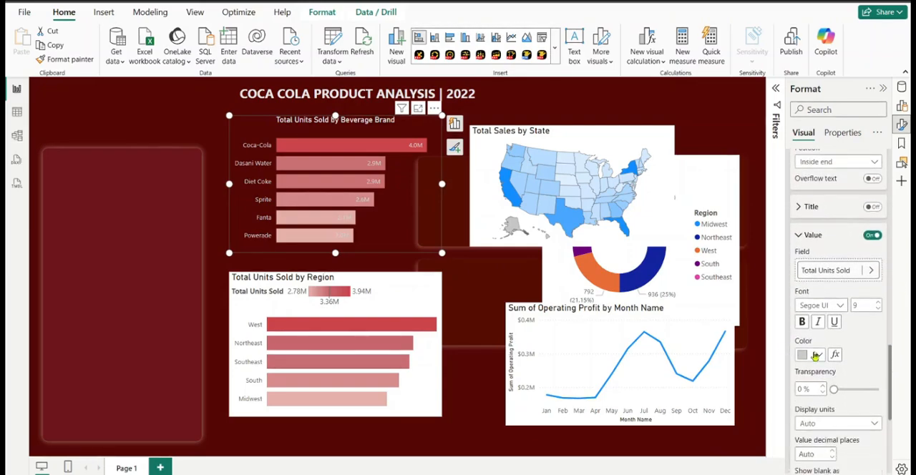
left_click(819, 356)
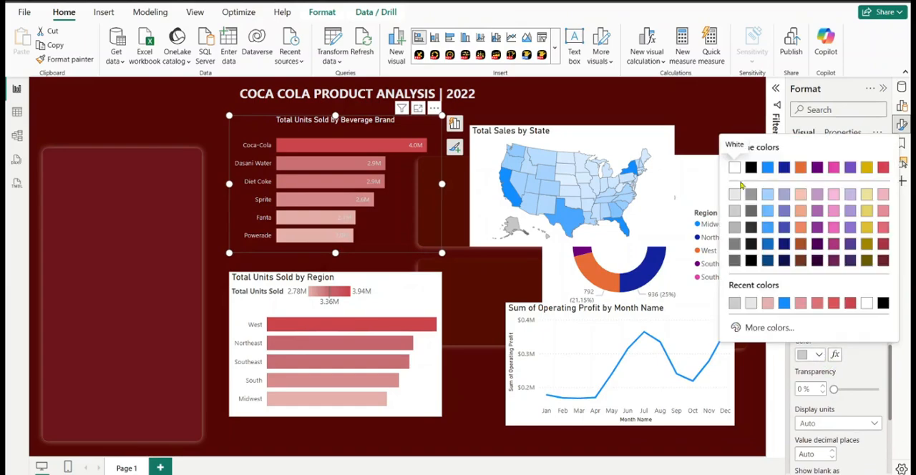
left_click(735, 168)
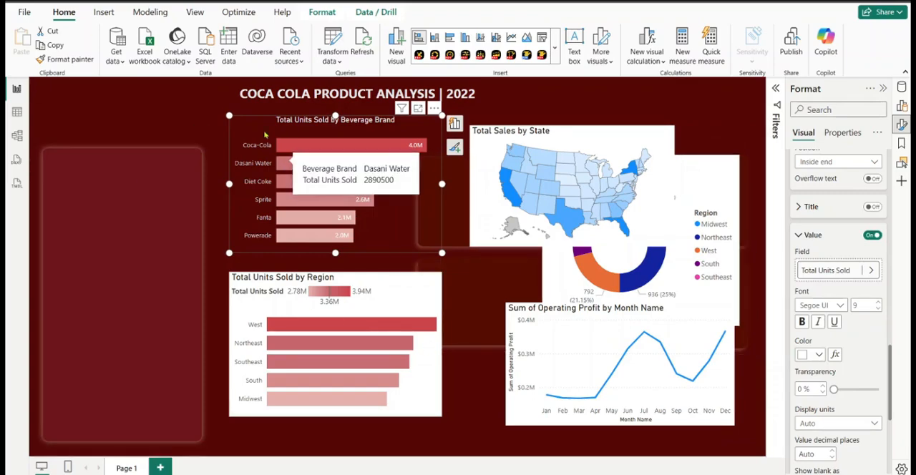
Apply the Beverage Brand chart's formatting to the Total Units Sold by Region chart with Format painter
left_click(71, 61)
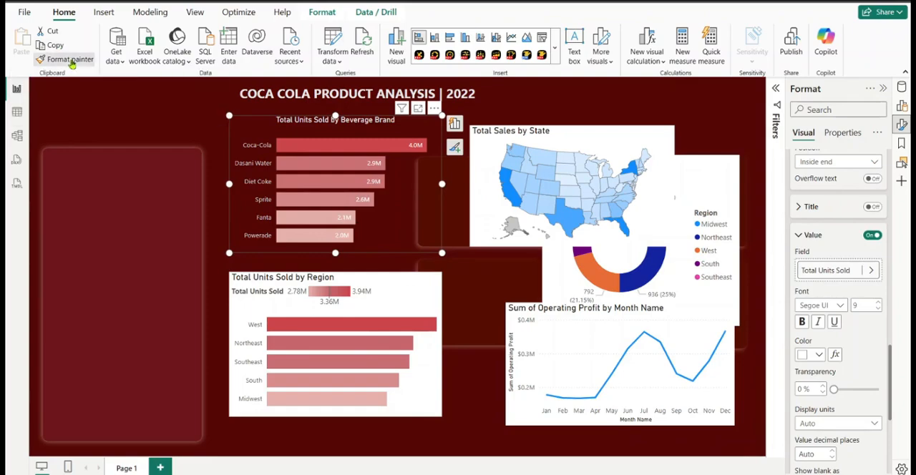
left_click(380, 305)
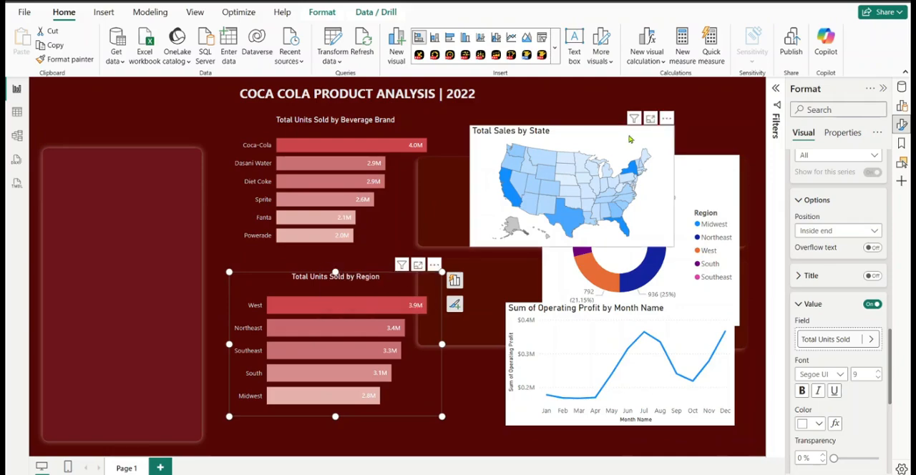
Move the Total Sales by State map away from the donut chart onto the large rounded panel beside the bar charts
left_click(629, 140)
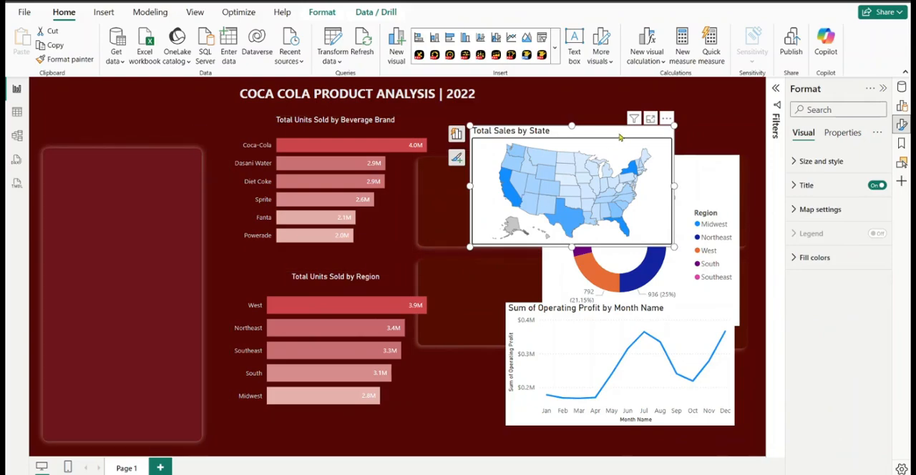
left_click_drag(620, 135, 308, 243)
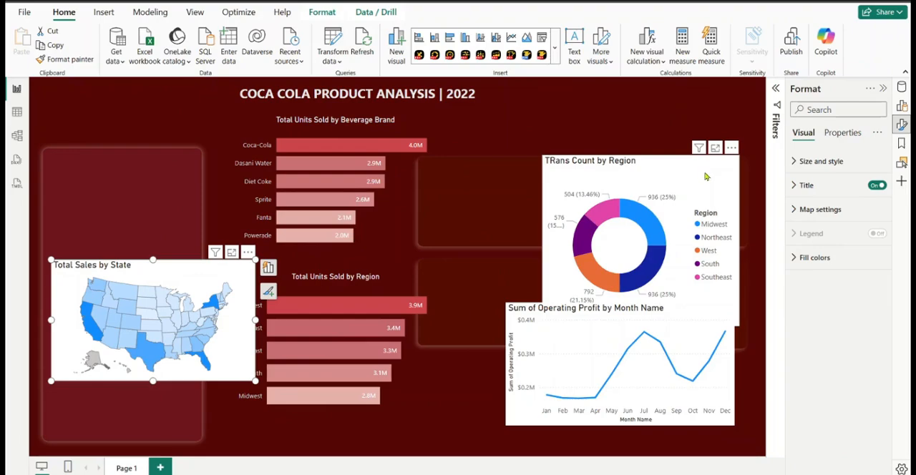
Move the donut chart over the tall panel, then place the Total Sales by State map on the panel beside the Beverage Brand chart and shrink it
left_click_drag(707, 176, 200, 237)
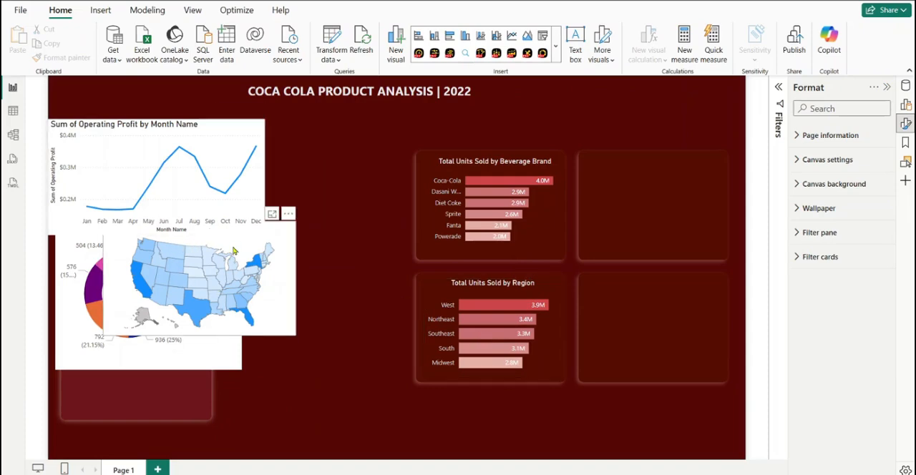
left_click(275, 236)
left_click_drag(250, 226, 707, 158)
left_click_drag(552, 147, 580, 161)
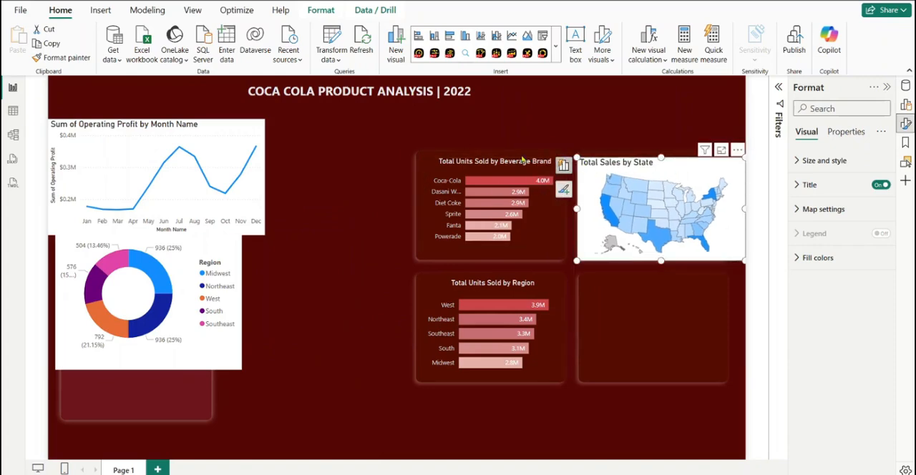
Apply the Beverage Brand chart's formatting to the Total Sales by State map with Format painter
left_click(424, 170)
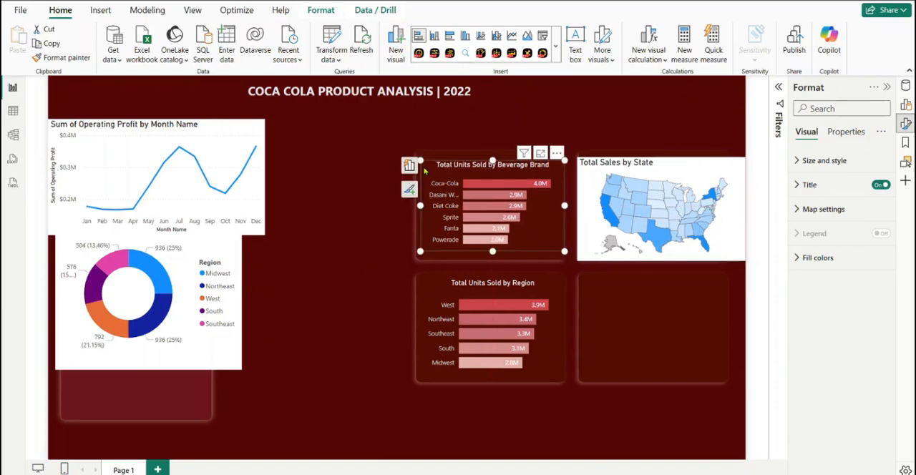
left_click(61, 58)
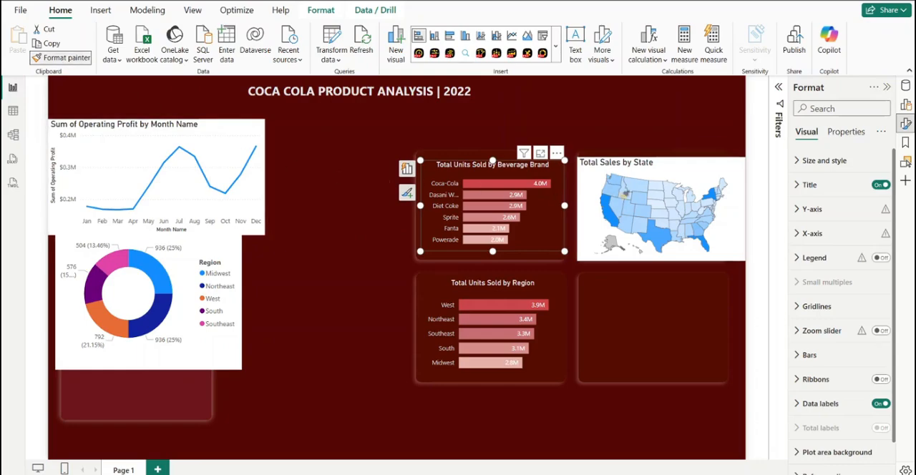
left_click(663, 178)
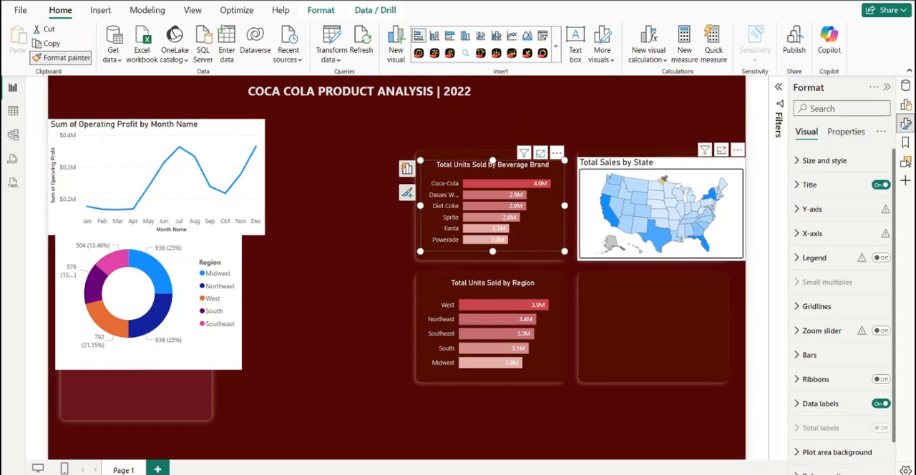
left_click(674, 164)
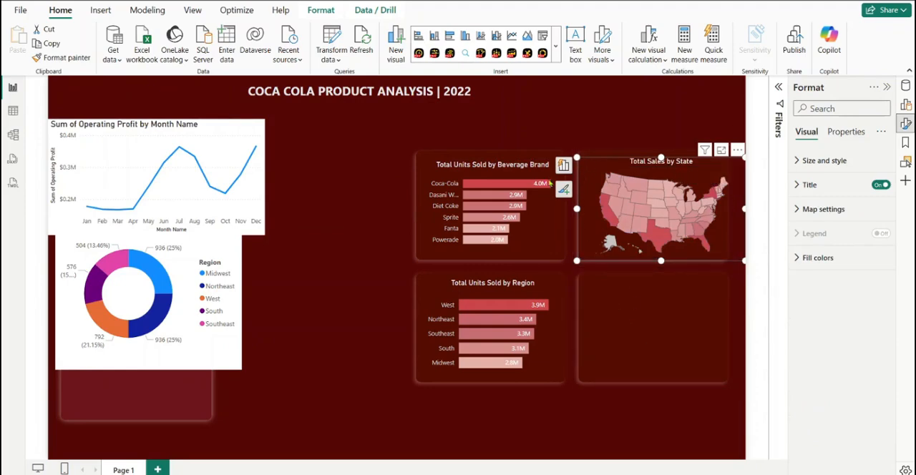
Reduce the Total Sales by State map's size and position it inside the panel beside the Beverage Brand chart
left_click_drag(615, 167, 616, 165)
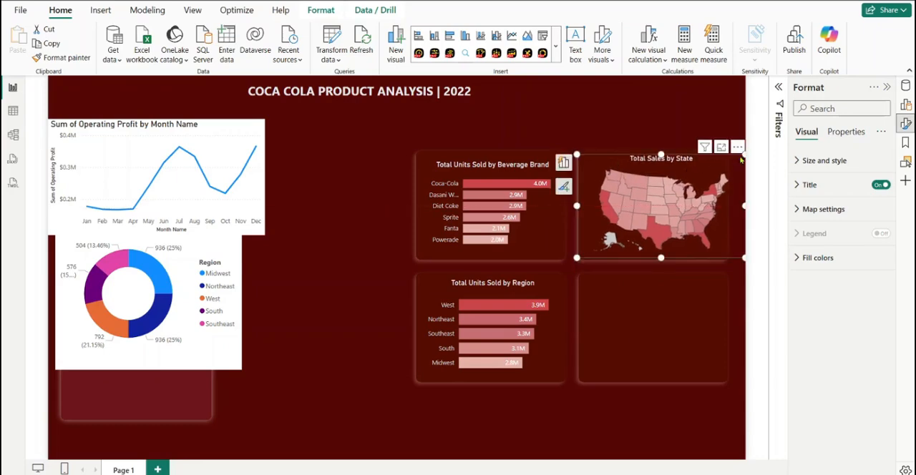
left_click_drag(742, 160, 720, 169)
left_click_drag(625, 165, 622, 166)
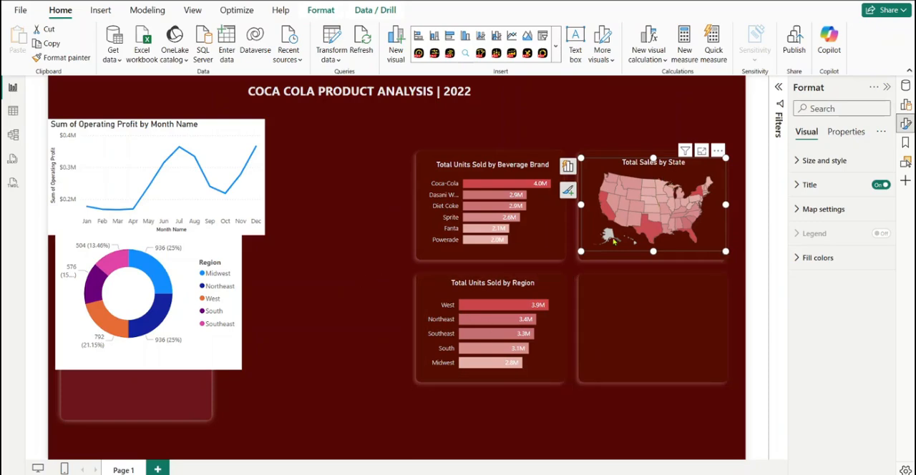
mouse_move(644, 234)
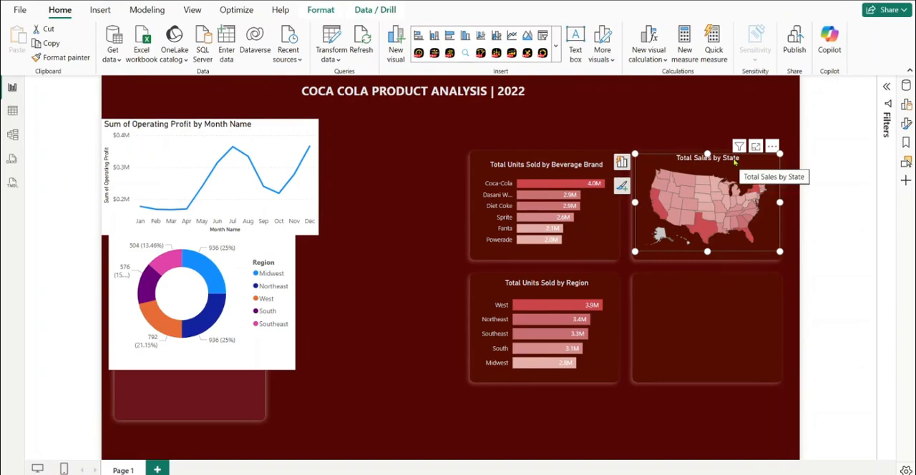
Move the Operating Profit line chart away from the donut chart and apply the Beverage Brand chart's formatting to it with Format painter
left_click(272, 129)
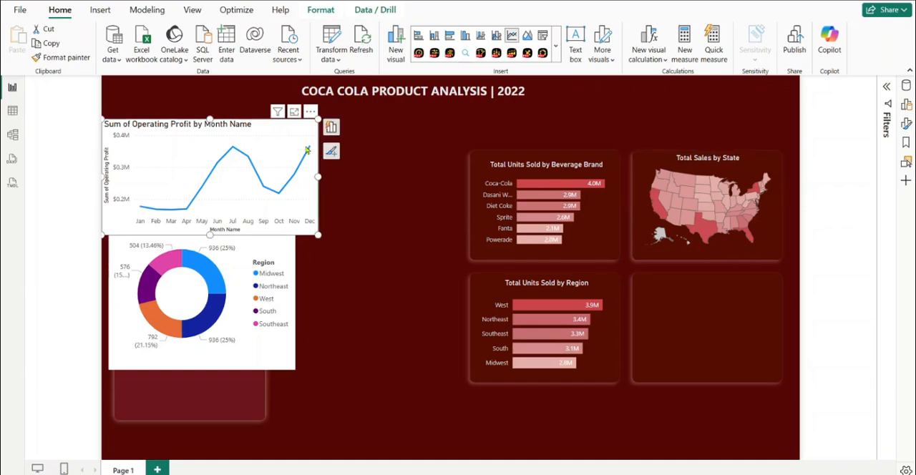
left_click_drag(271, 129, 490, 242)
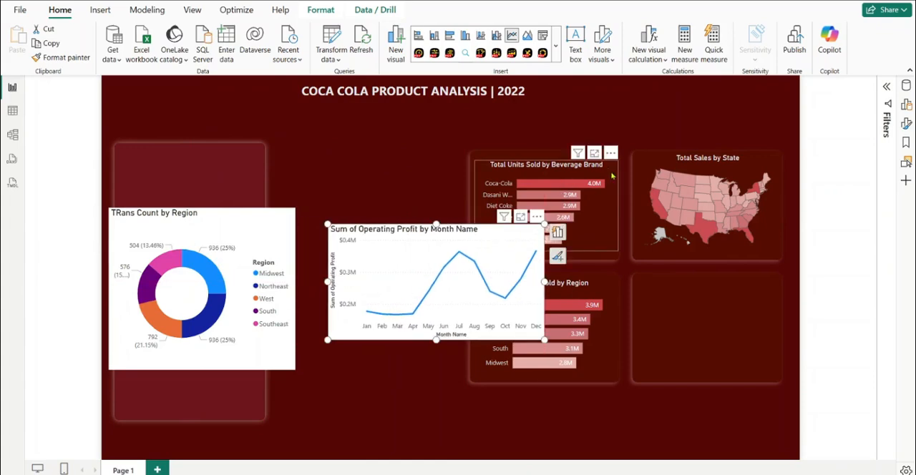
left_click(607, 170)
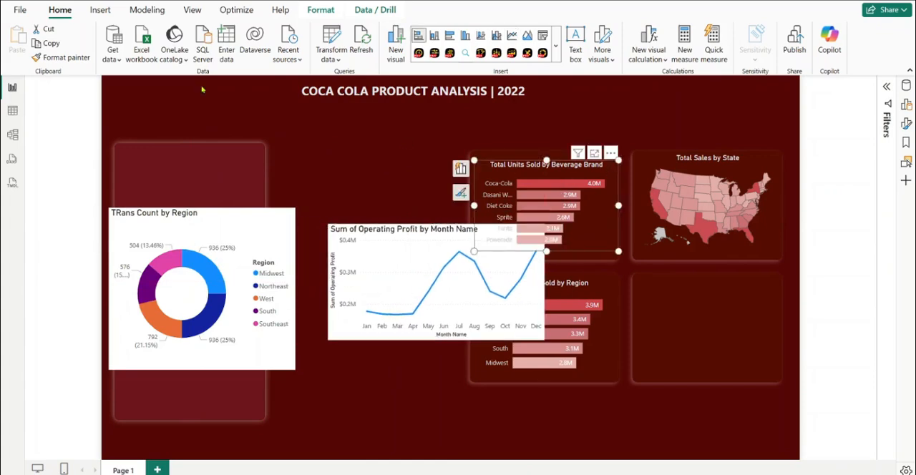
left_click(66, 59)
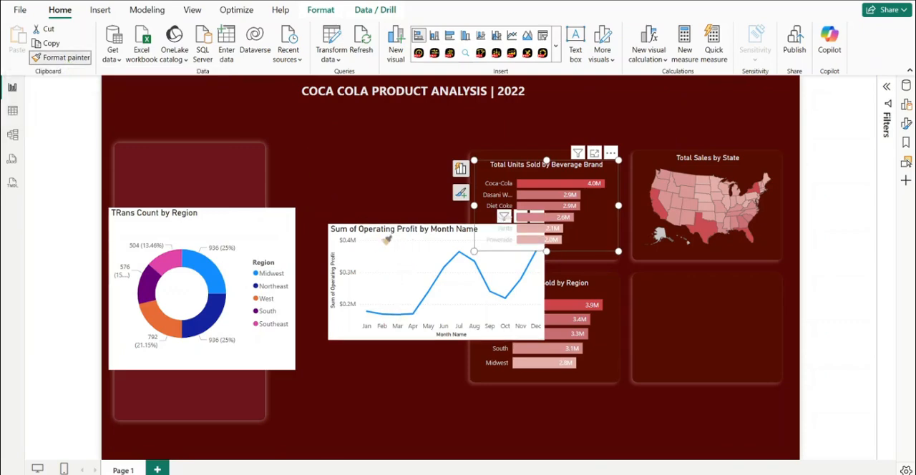
left_click(386, 240)
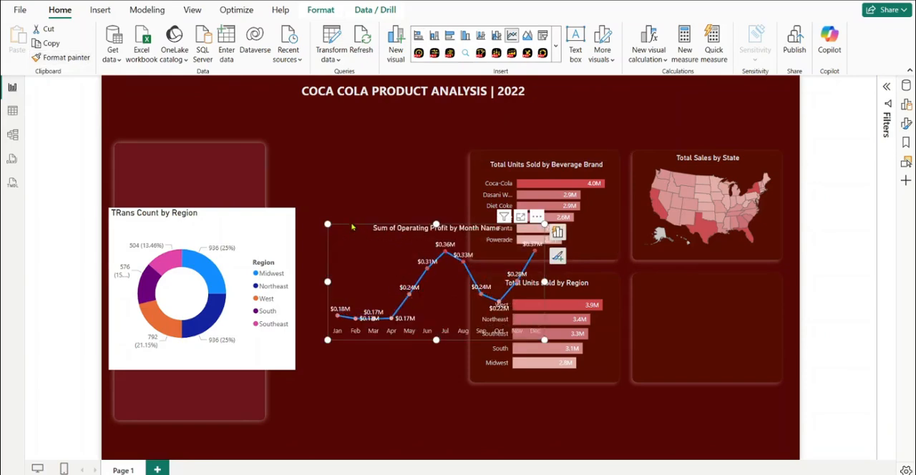
Move the Operating Profit line chart toward the top of the page and enlarge its height and width
left_click_drag(351, 227, 325, 148)
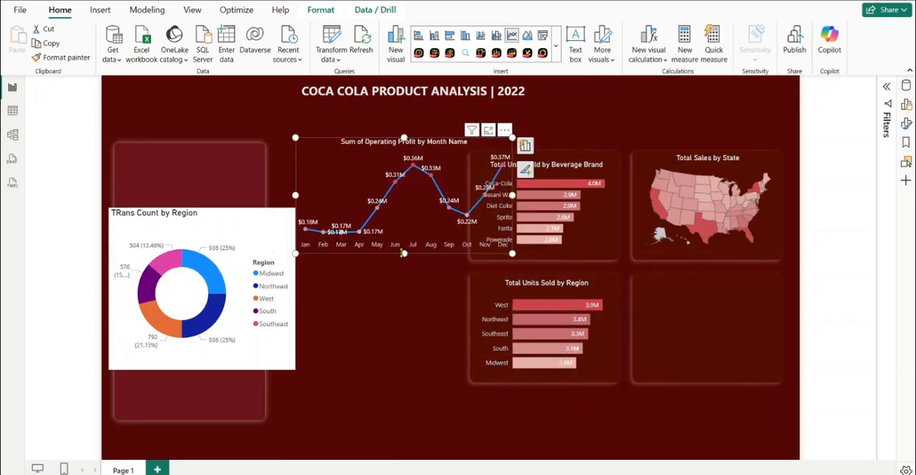
left_click_drag(403, 253, 404, 289)
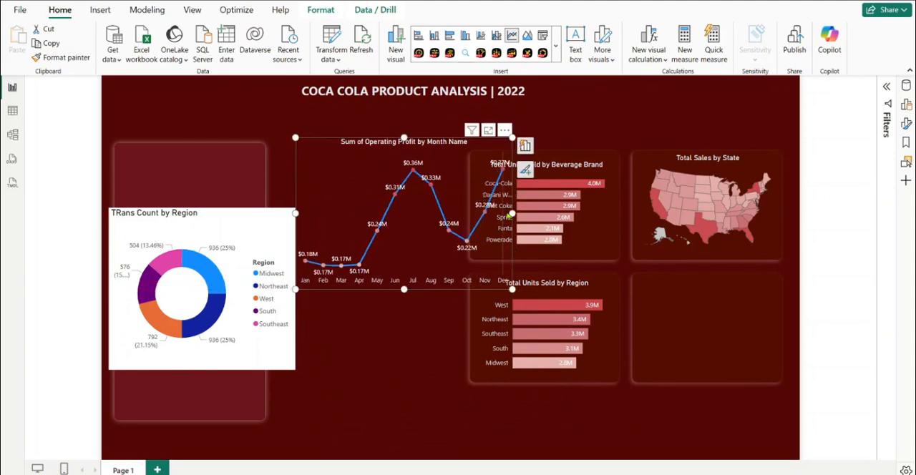
left_click_drag(512, 214, 591, 213)
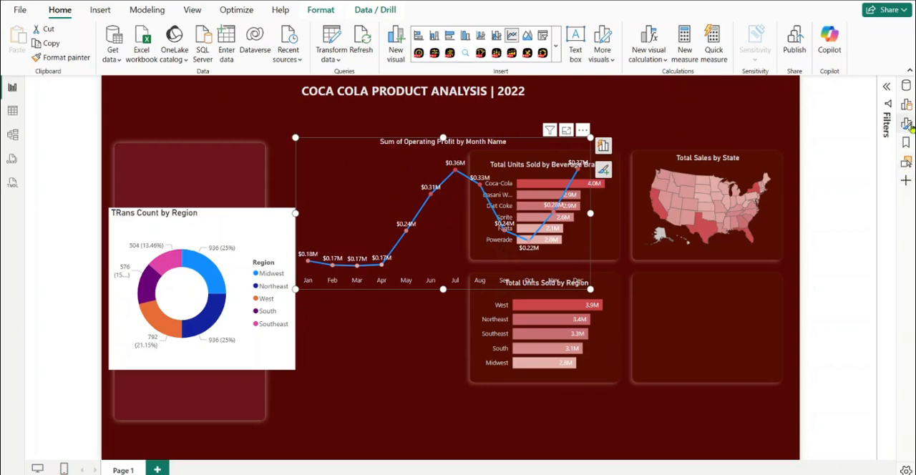
Change the Operating Profit chart's line color to the recent light pink shade and turn off its data labels
left_click(907, 124)
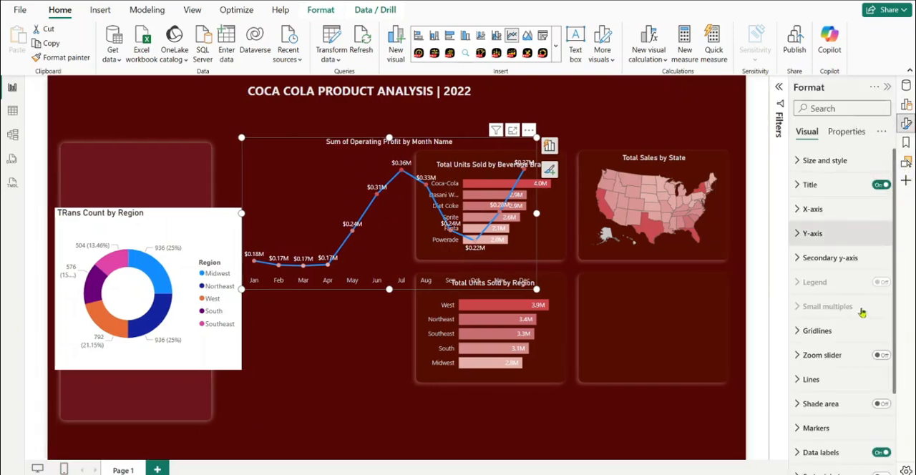
left_click(803, 381)
scroll(859, 333, "down", 3)
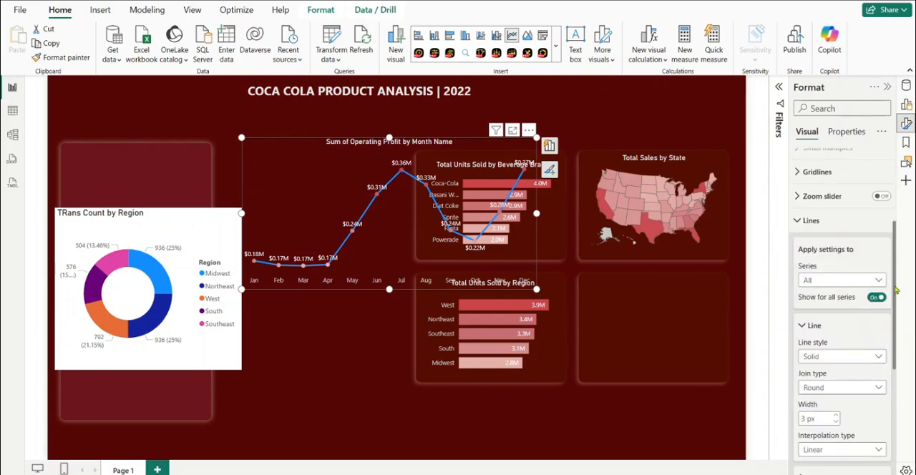
scroll(897, 299, "down", 4)
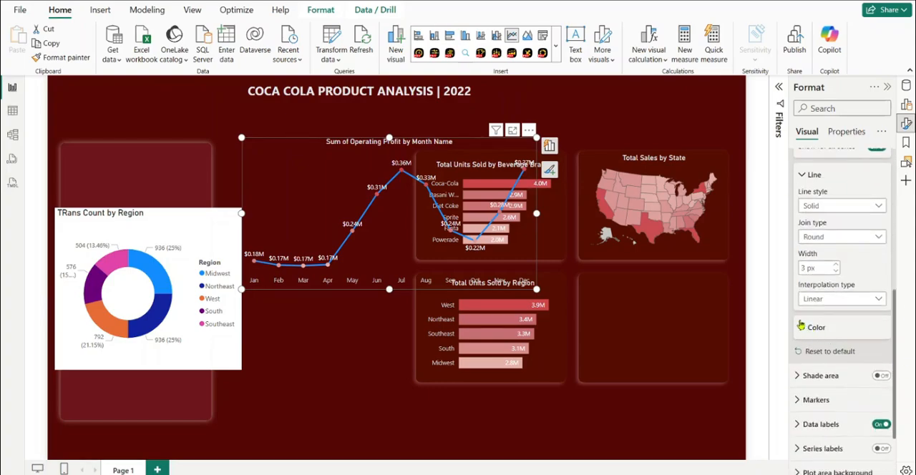
left_click(812, 328)
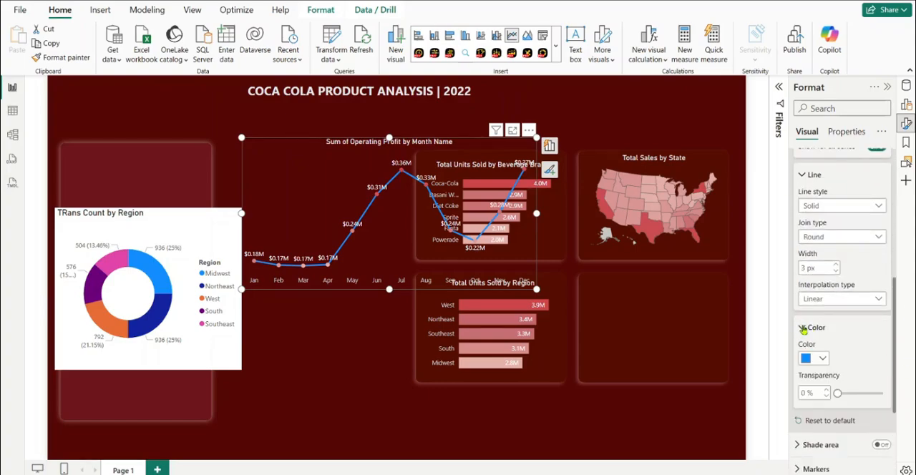
left_click(821, 360)
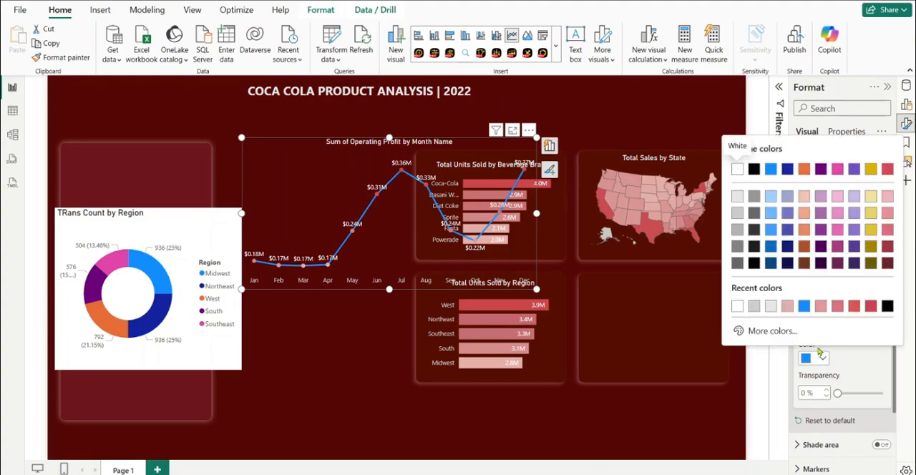
left_click(788, 311)
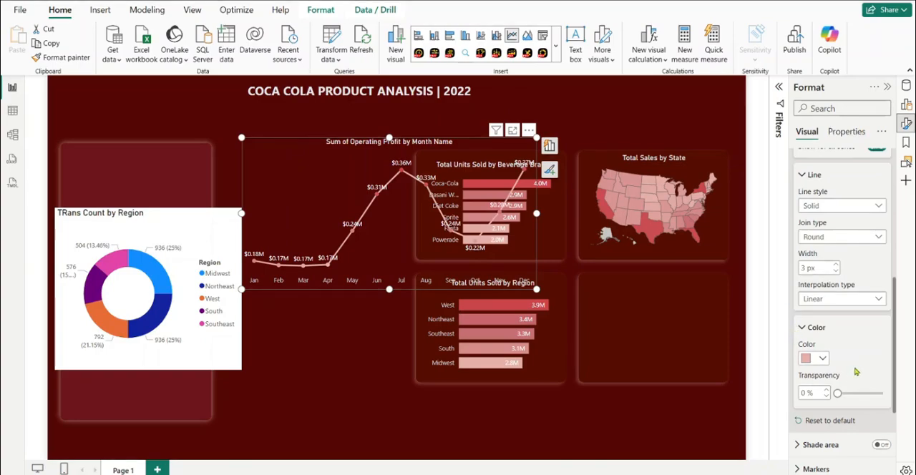
scroll(856, 372, "down", 3)
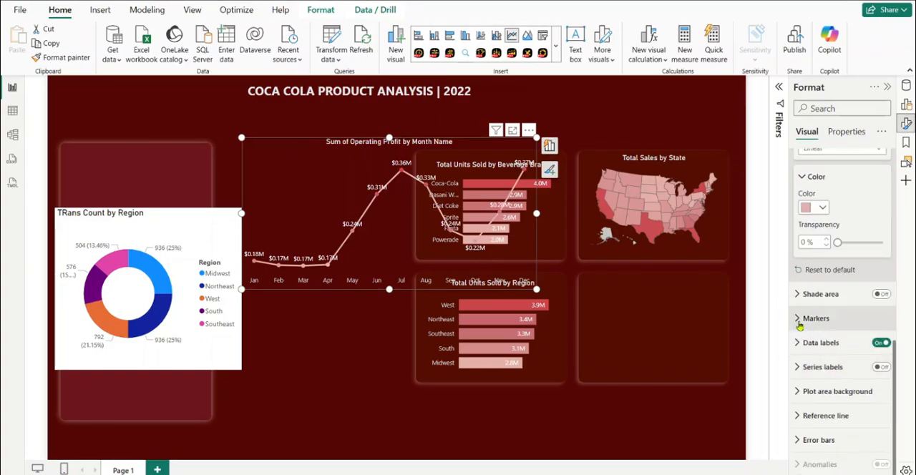
left_click(882, 344)
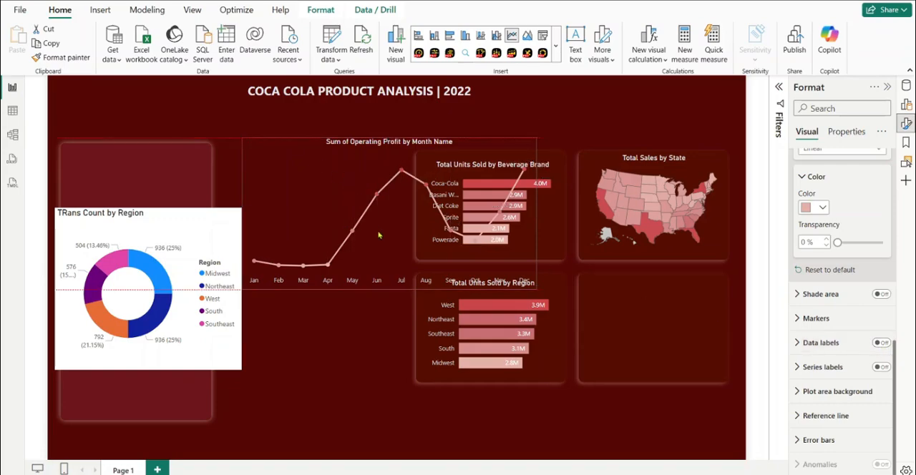
Place the Operating Profit line chart below the Region bar chart and the empty panel, flattening and widening it to span both
left_click_drag(321, 164, 456, 404)
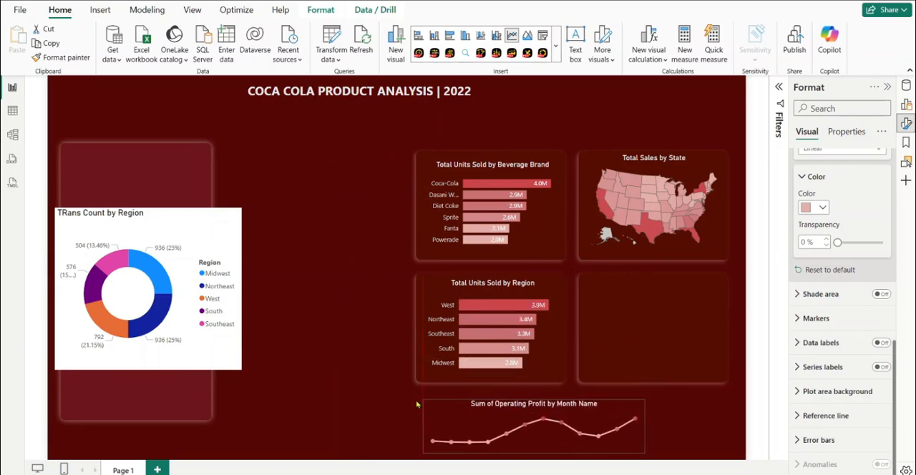
left_click(643, 428)
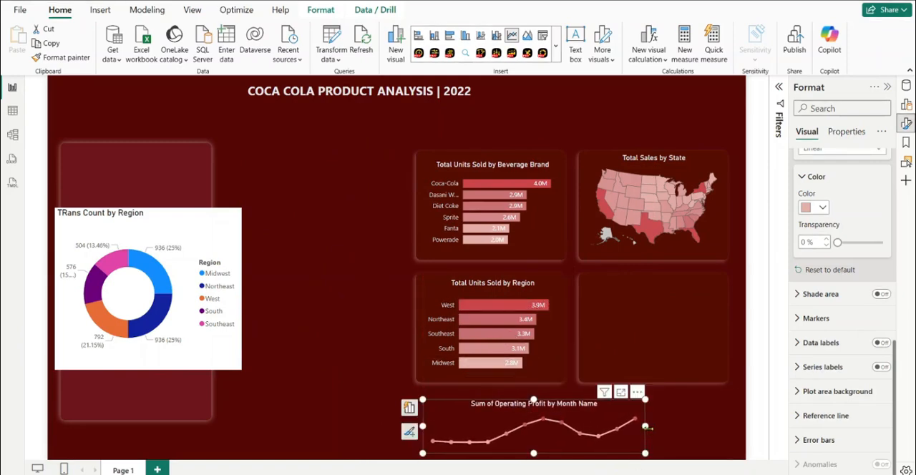
left_click_drag(645, 428, 727, 427)
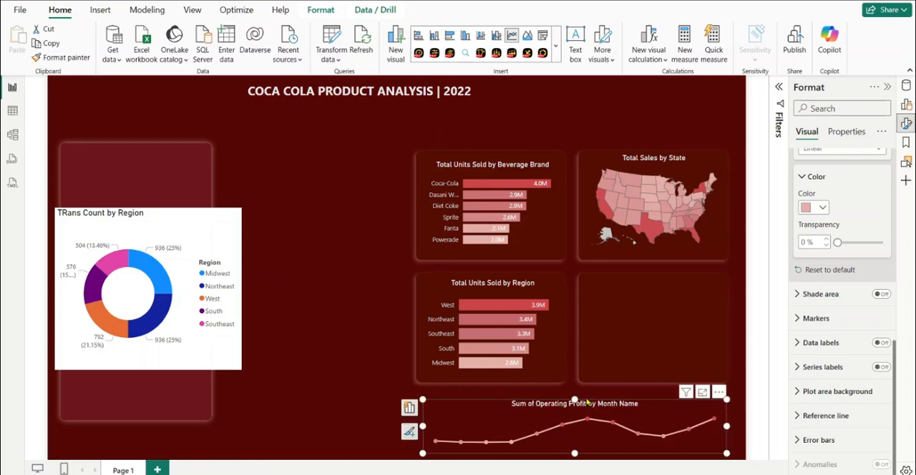
left_click_drag(575, 400, 571, 395)
mouse_move(423, 422)
left_mouse_down()
mouse_move(410, 420)
mouse_move(420, 422)
left_mouse_up()
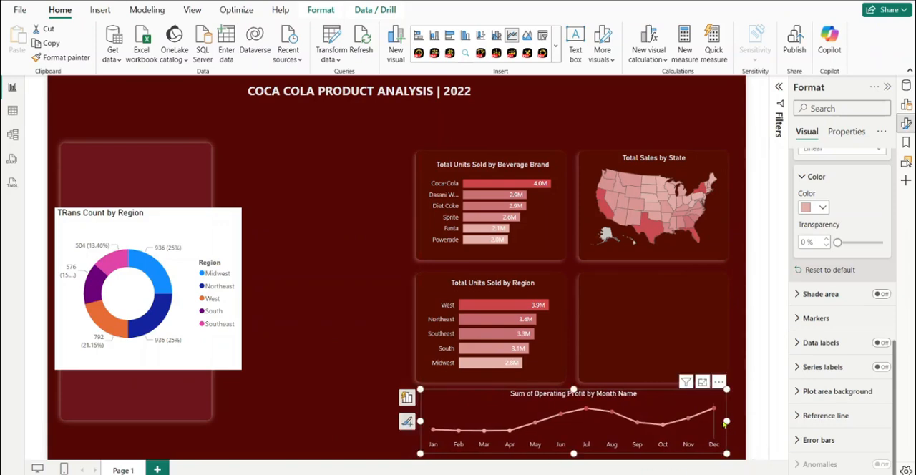
left_click_drag(727, 421, 732, 424)
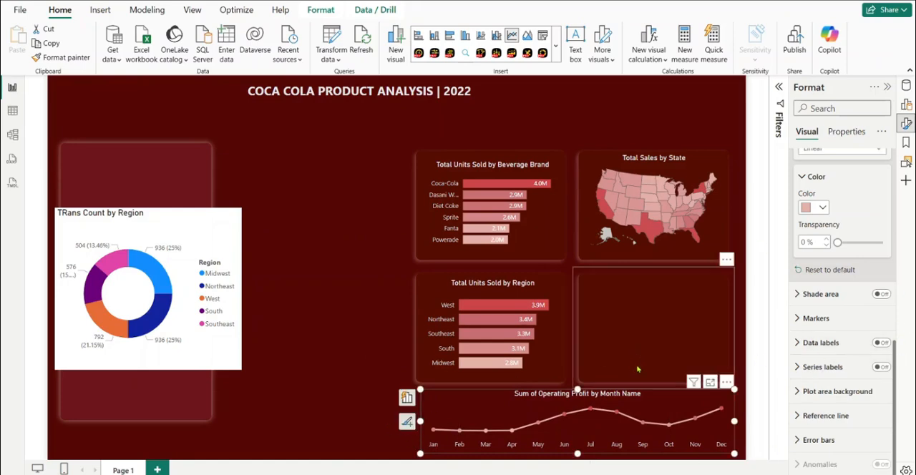
Extend the Operating Profit chart's left edge to line up with the bar chart panels and turn on its data labels
left_click(690, 398)
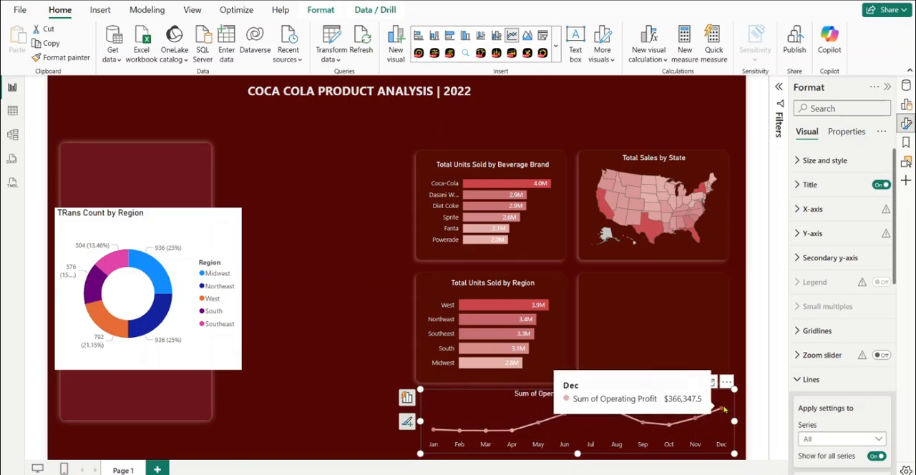
left_click(415, 426)
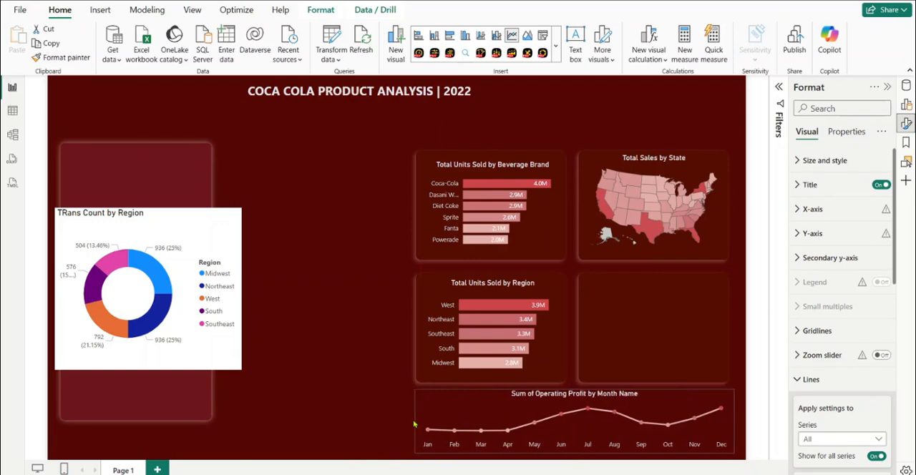
left_click(417, 427)
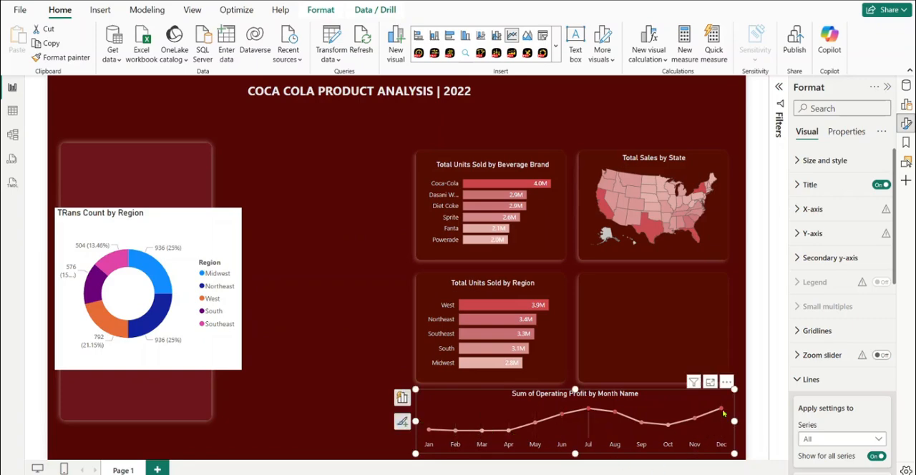
scroll(845, 343, "down", 5)
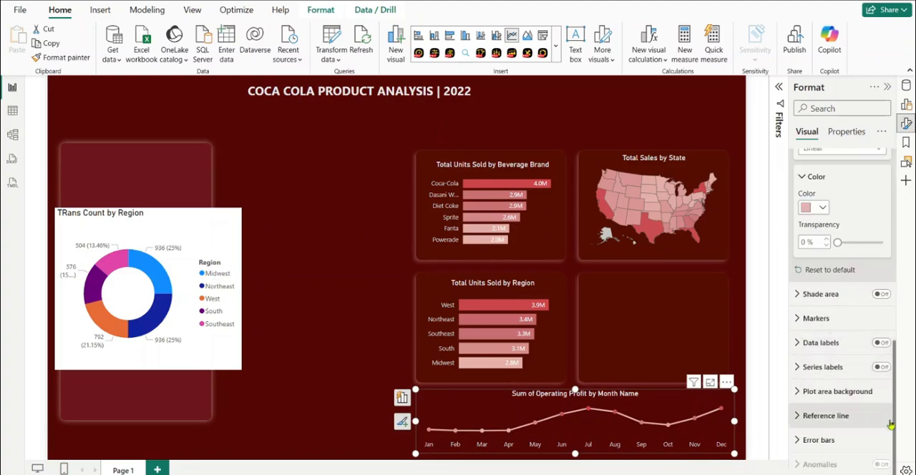
left_click(886, 344)
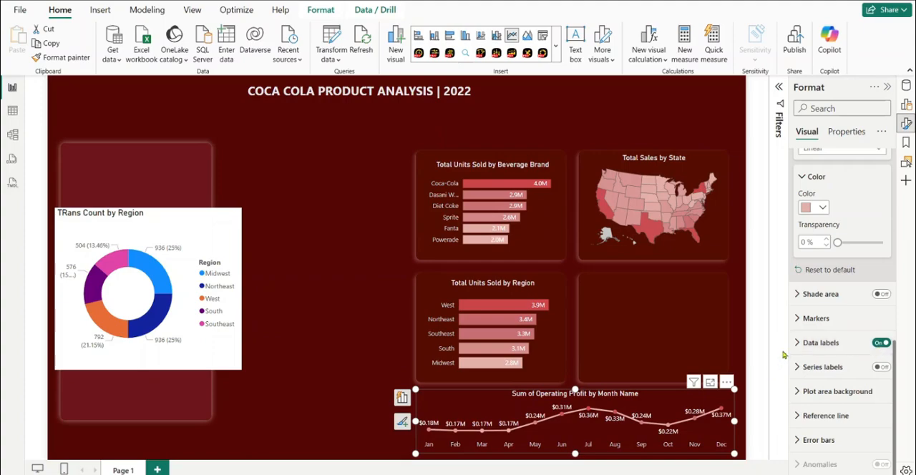
Change the value color of the Operating Profit line chart's data labels to the lightest gray theme shade
left_click(803, 345)
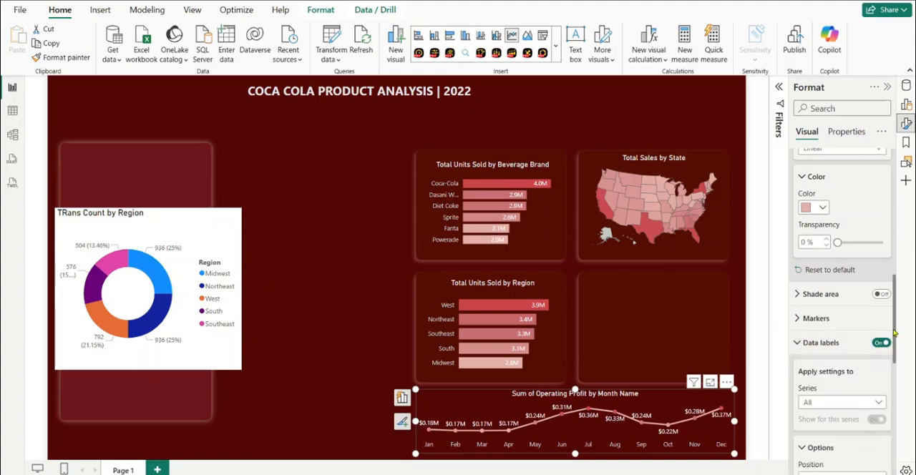
scroll(901, 374, "down", 2)
scroll(900, 373, "down", 3)
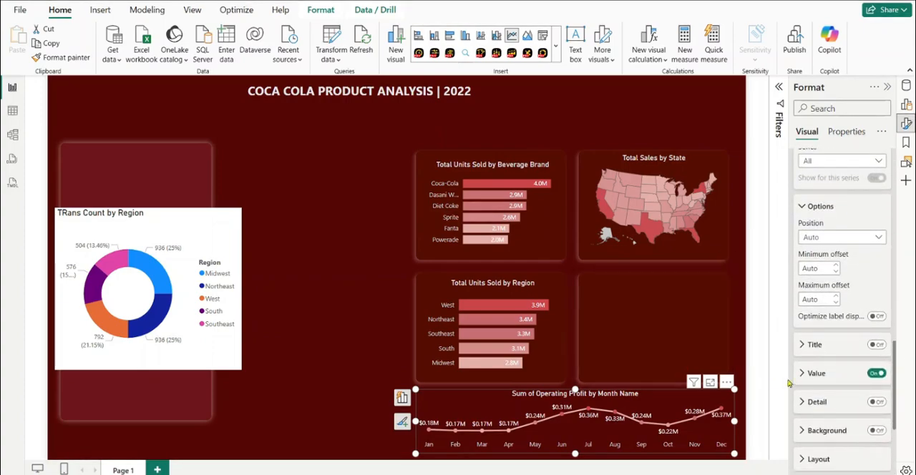
left_click(805, 375)
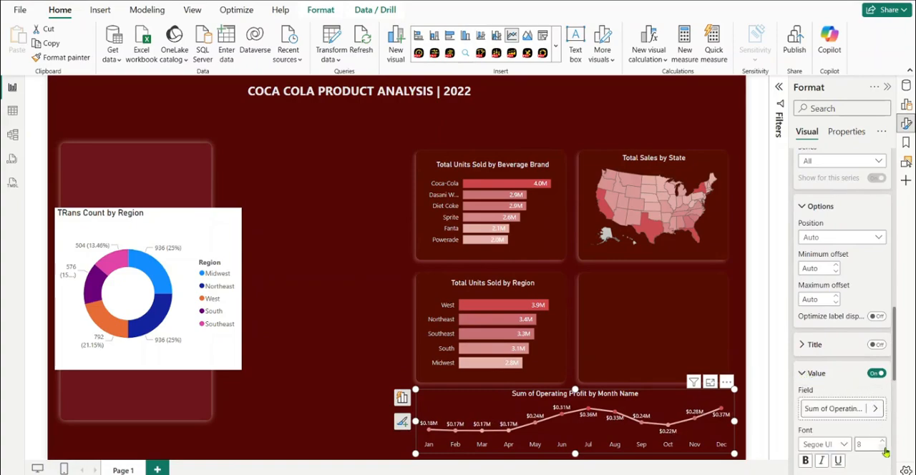
scroll(837, 437, "down", 5)
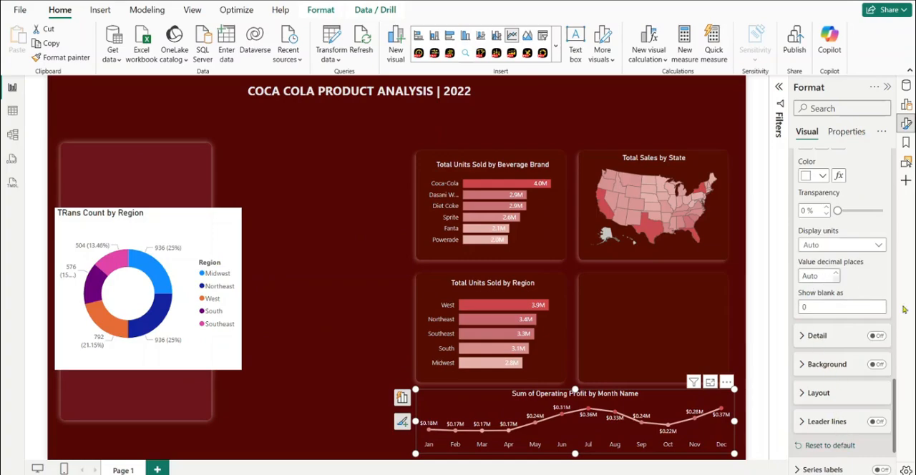
left_click_drag(895, 406, 890, 366)
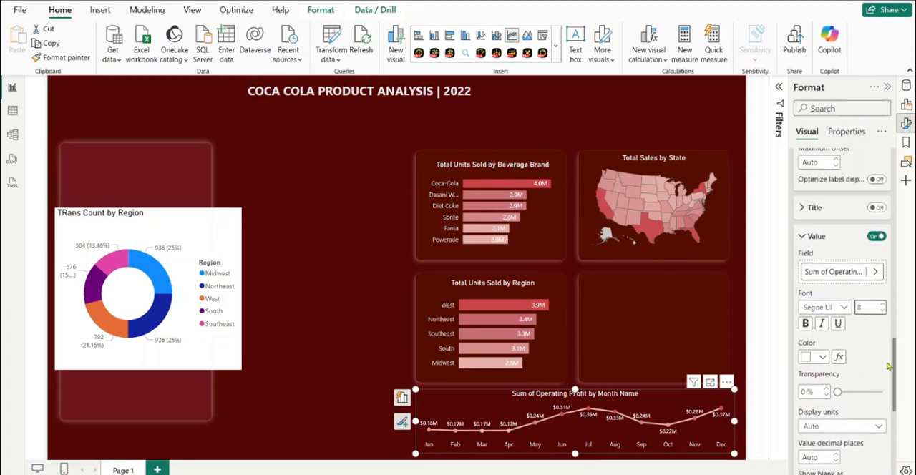
left_click(822, 357)
left_click(738, 201)
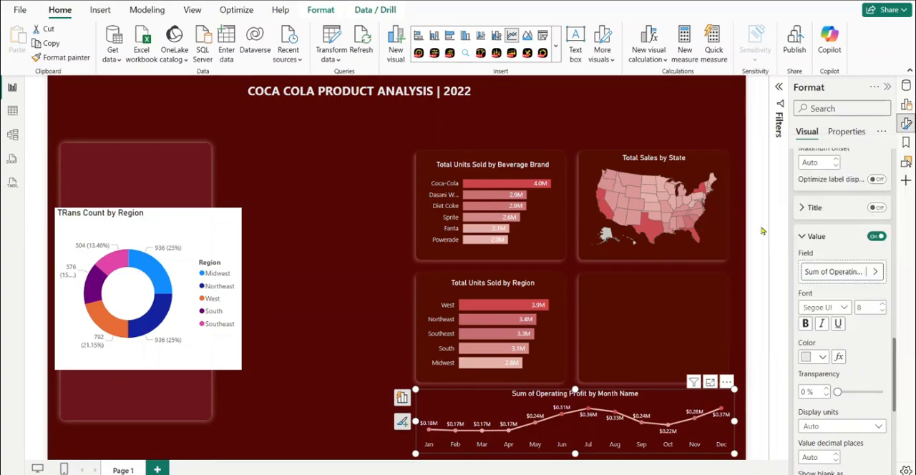
Try the Above and Under positions for the Operating Profit chart's data labels and settle on Above
scroll(896, 369, "down", 1)
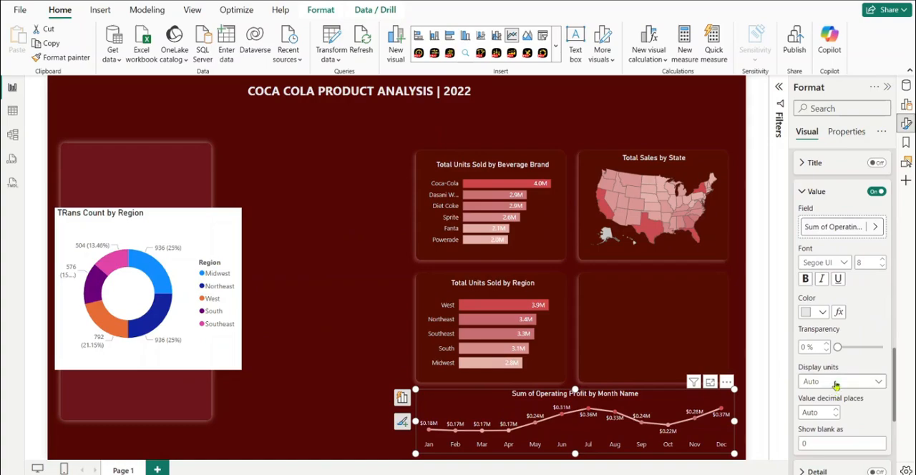
left_click(836, 385)
left_click(836, 385)
left_click_drag(894, 387, 895, 327)
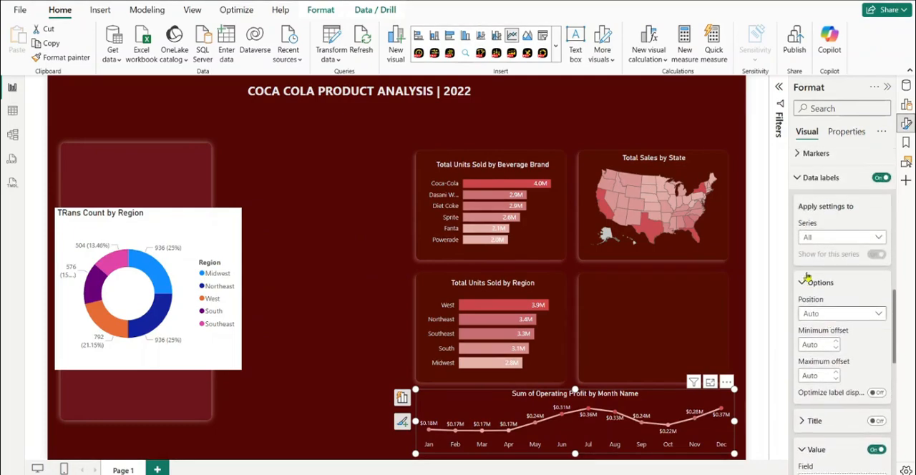
left_click(861, 315)
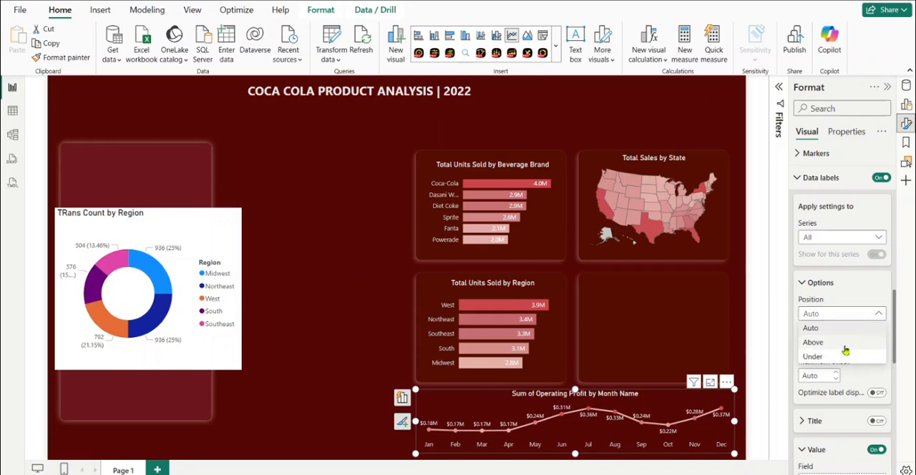
left_click(844, 343)
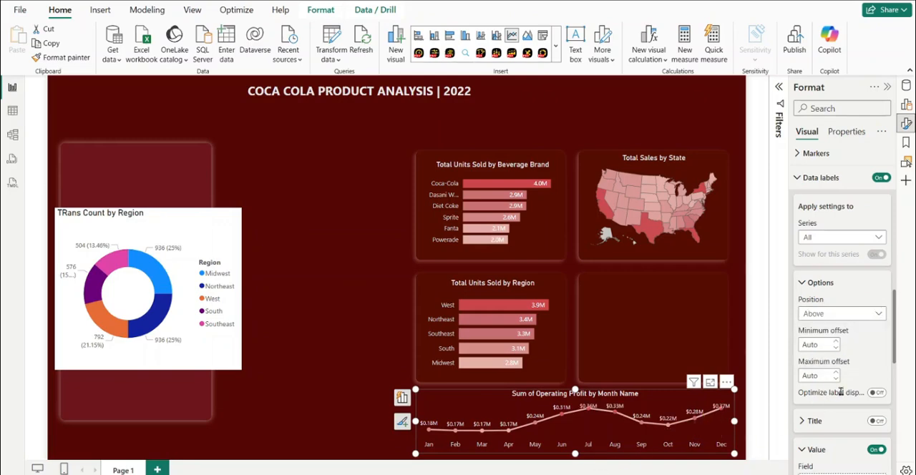
left_click(865, 315)
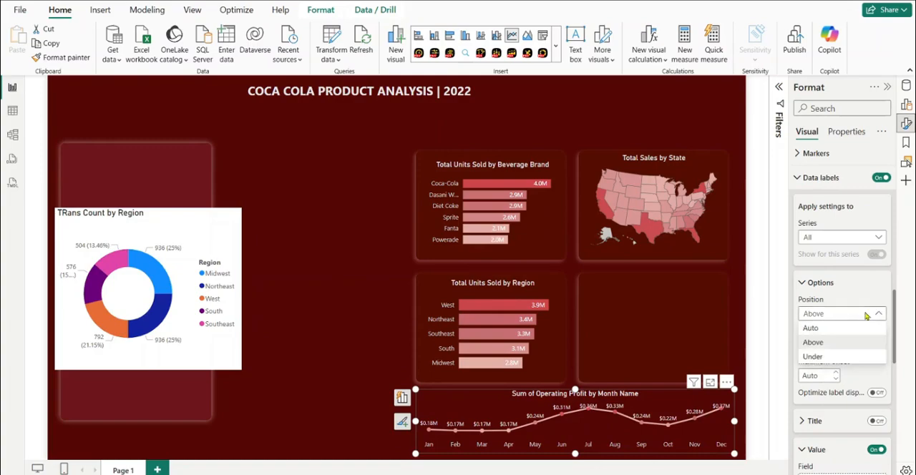
left_click(816, 357)
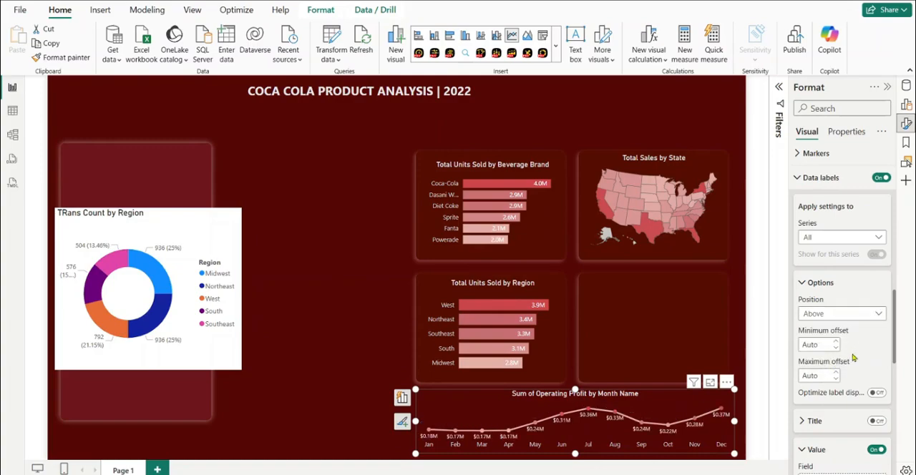
left_click(862, 315)
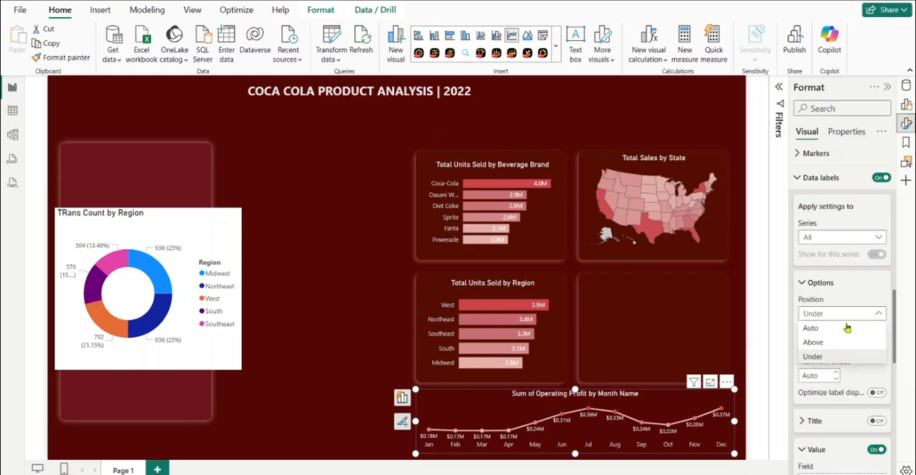
left_click(835, 345)
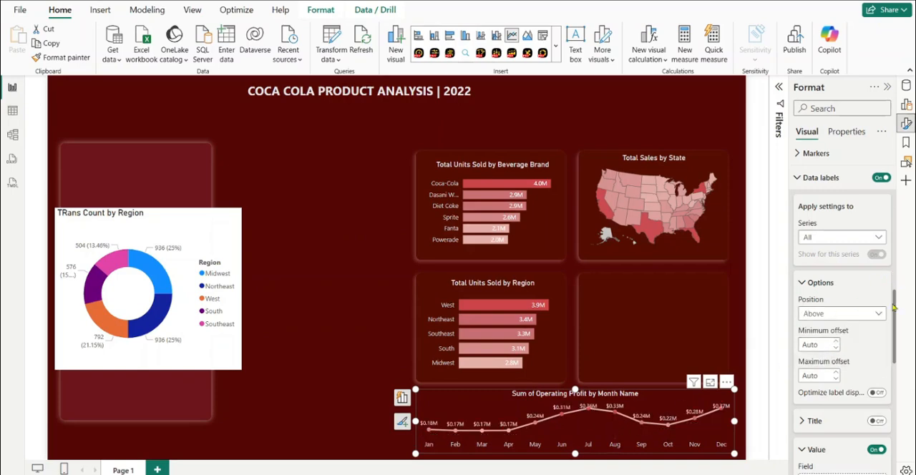
Retitle the donut chart as "% of Transactions by Region"
left_click(226, 239)
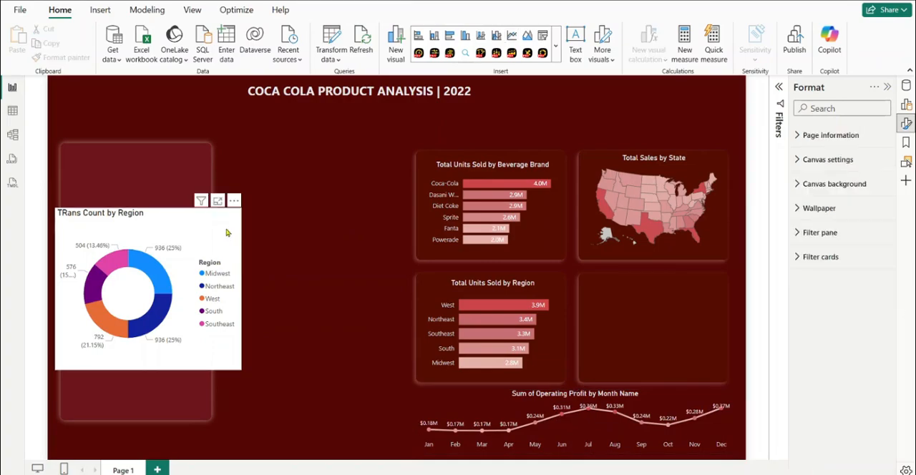
left_click(226, 233)
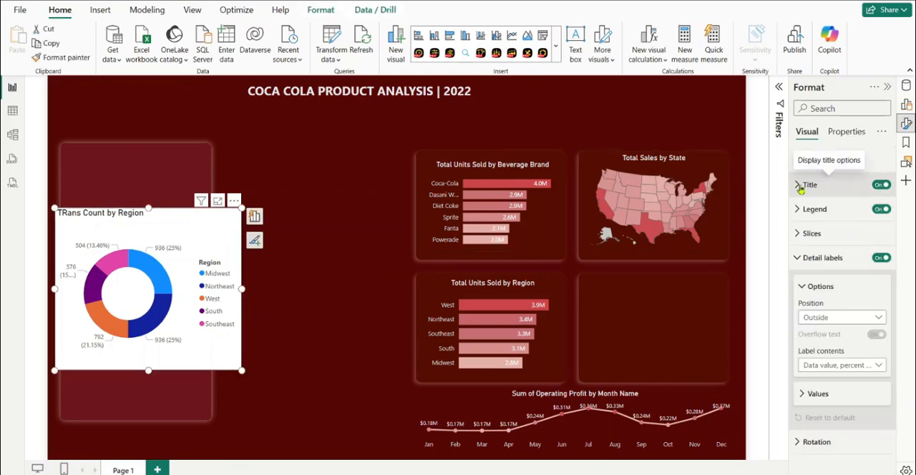
left_click(799, 186)
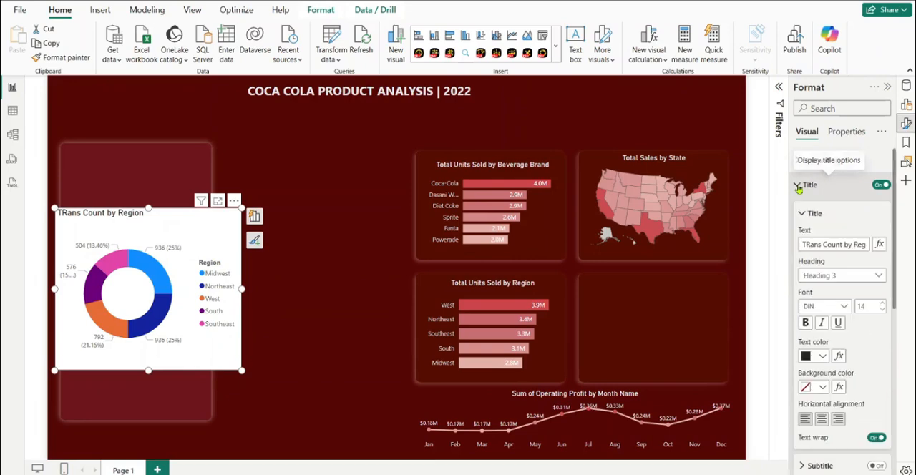
left_click(824, 246)
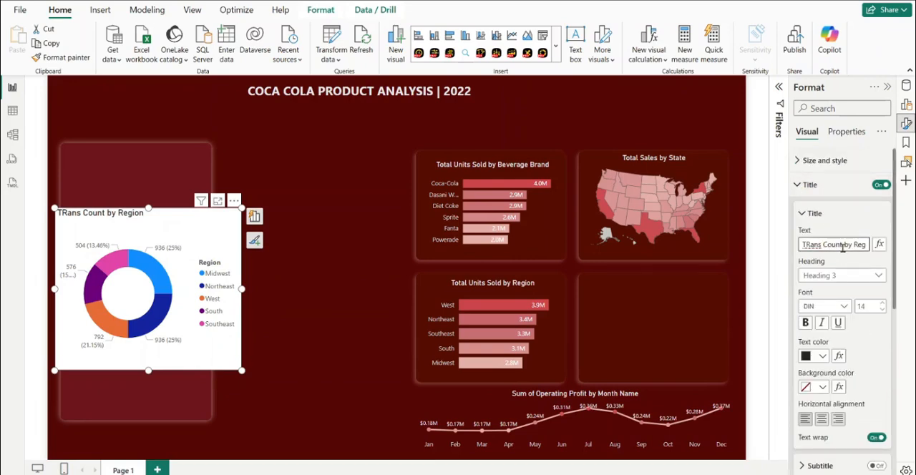
left_click_drag(843, 245, 792, 249)
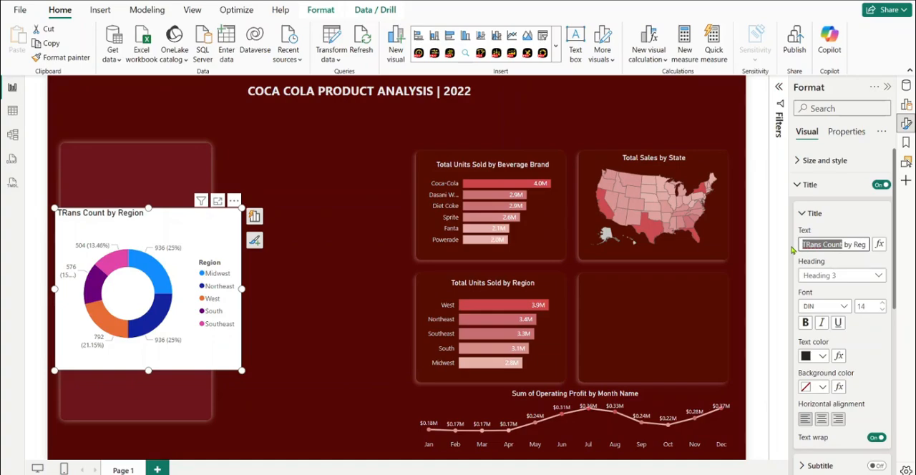
type("% of transaction")
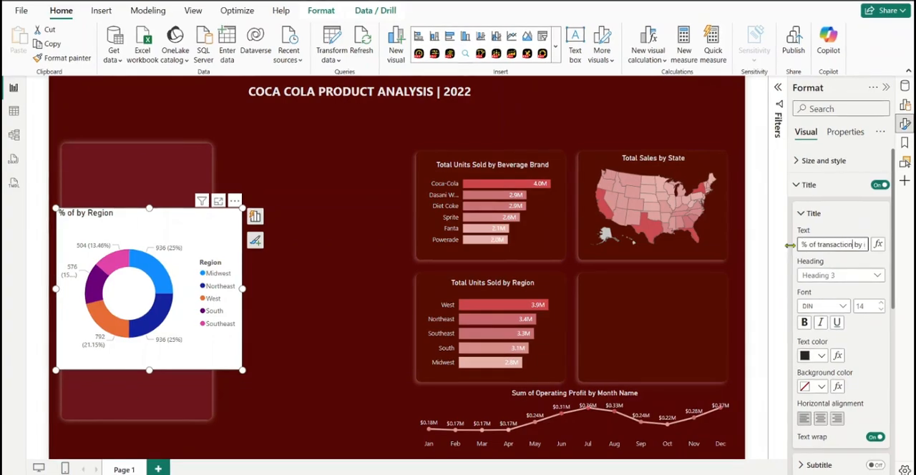
type("s")
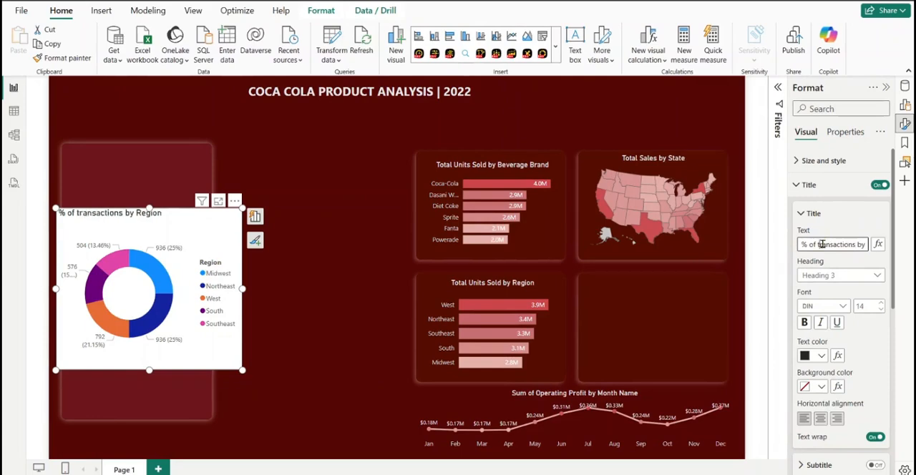
key("BackSpace")
type("T")
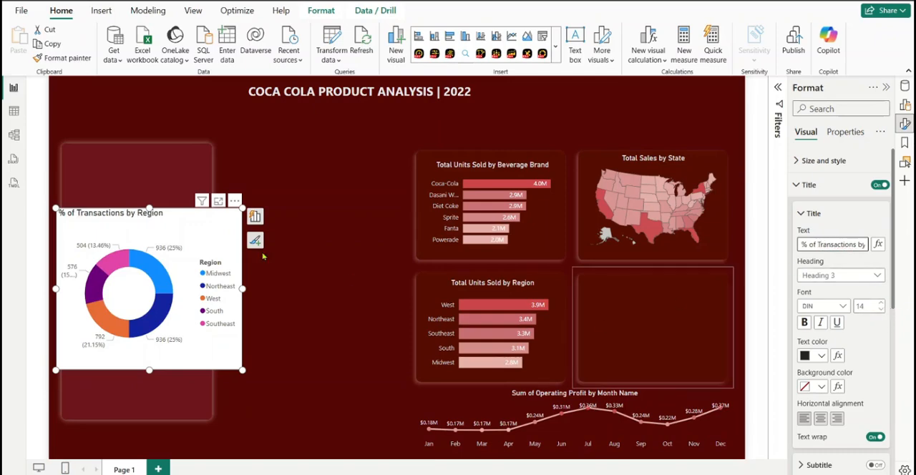
left_click(233, 246)
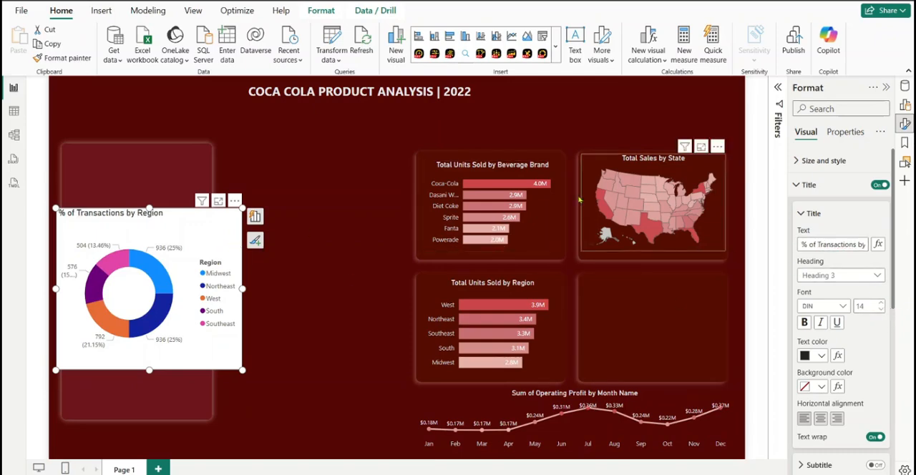
Copy the Beverage Brand bar chart's formatting onto the donut chart and place it, enlarged, between the tall empty panel and the bar charts
left_click(516, 170)
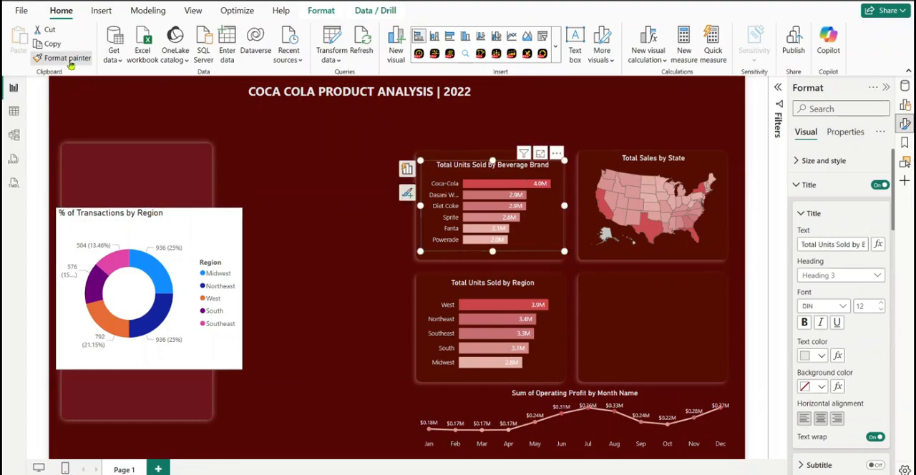
left_click(69, 62)
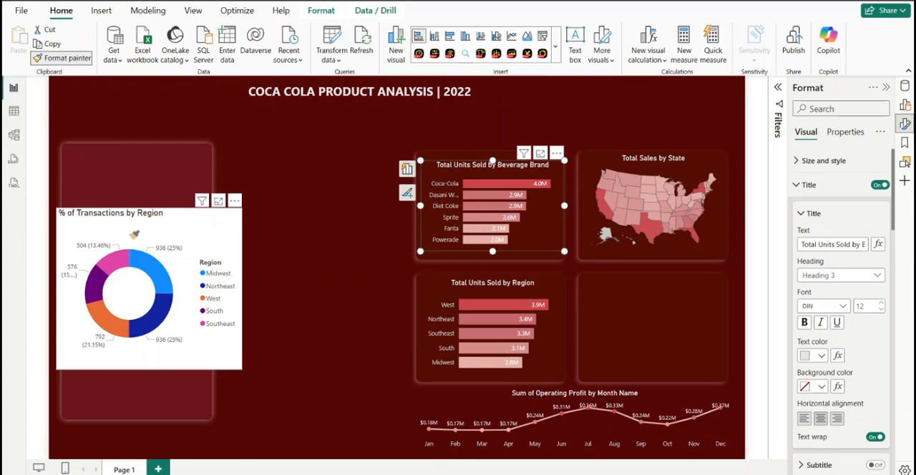
left_click(134, 234)
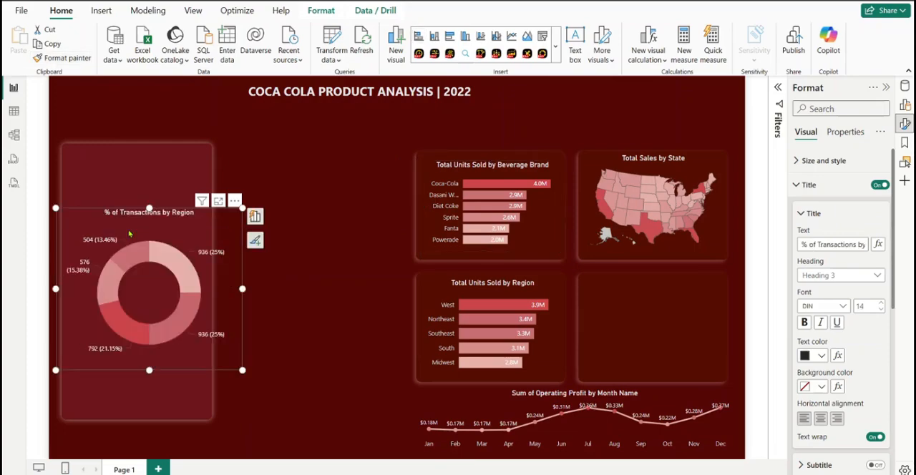
left_click_drag(189, 224, 350, 219)
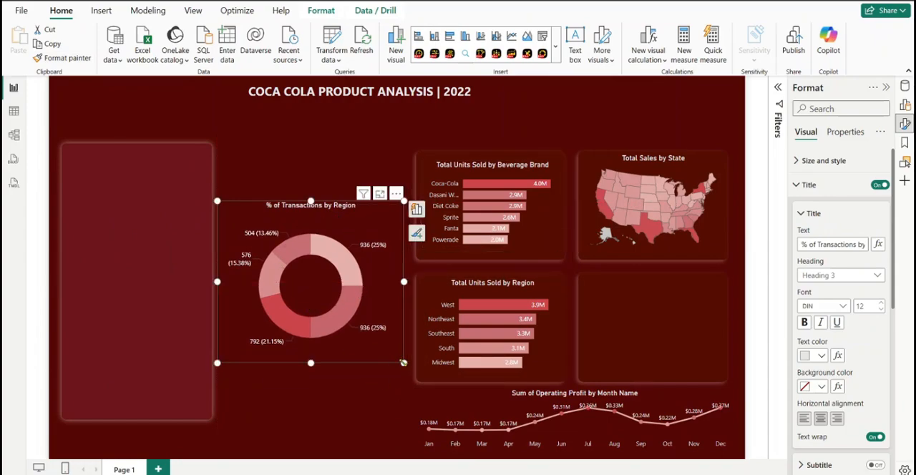
left_click_drag(405, 365, 423, 391)
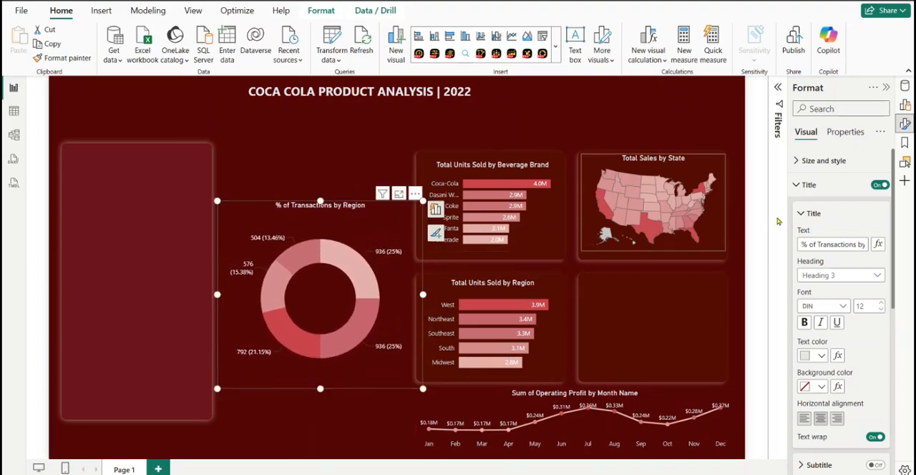
Color the donut chart's Midwest slice #CC444B and its Northeast slice the slightly lighter, next strongest recent red
left_click(800, 188)
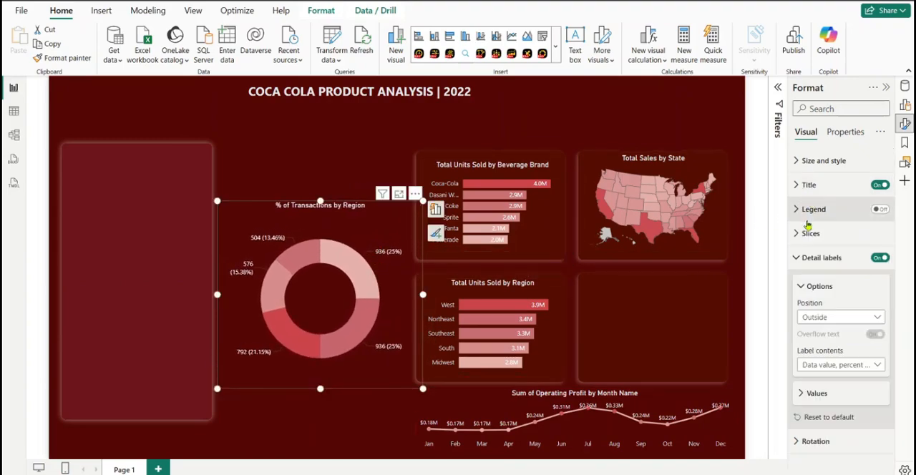
left_click(797, 234)
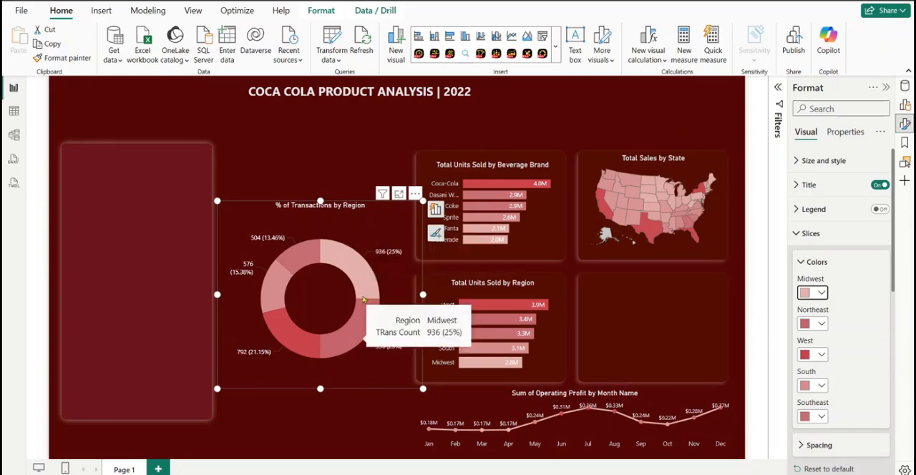
mouse_move(367, 268)
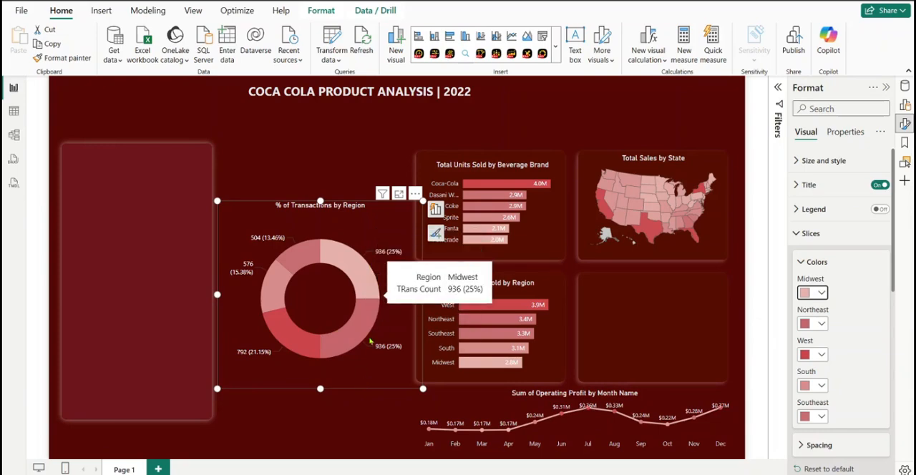
mouse_move(367, 342)
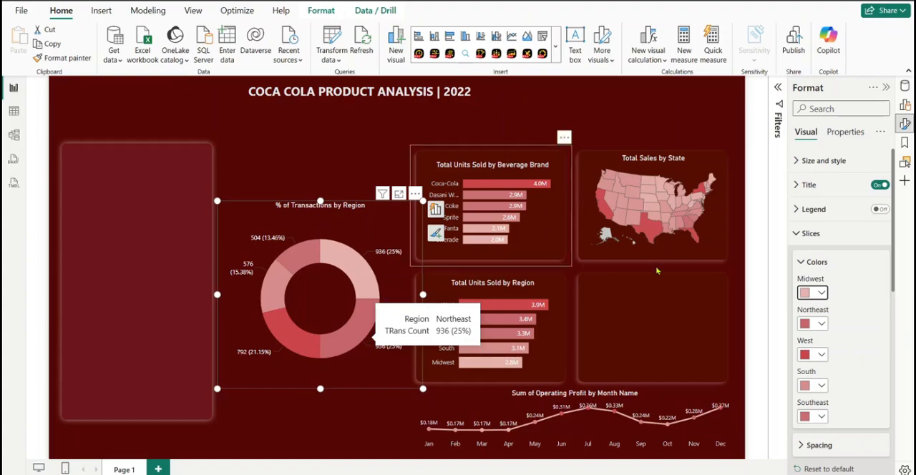
left_click(815, 294)
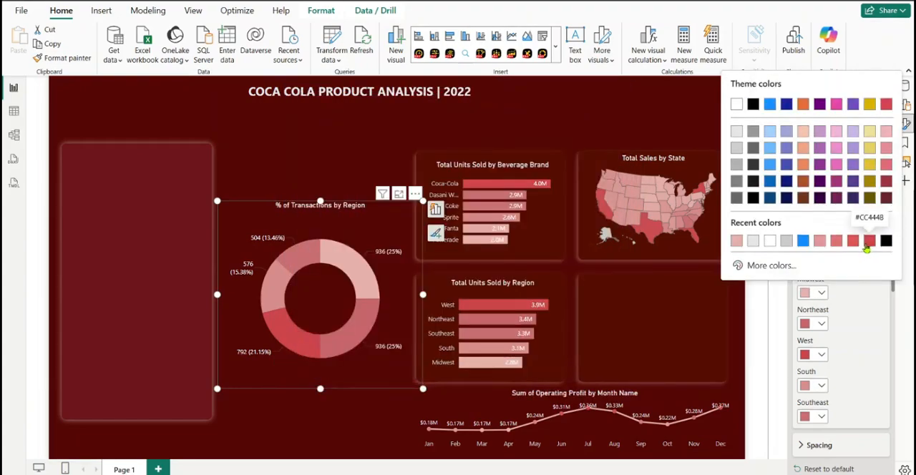
left_click(868, 242)
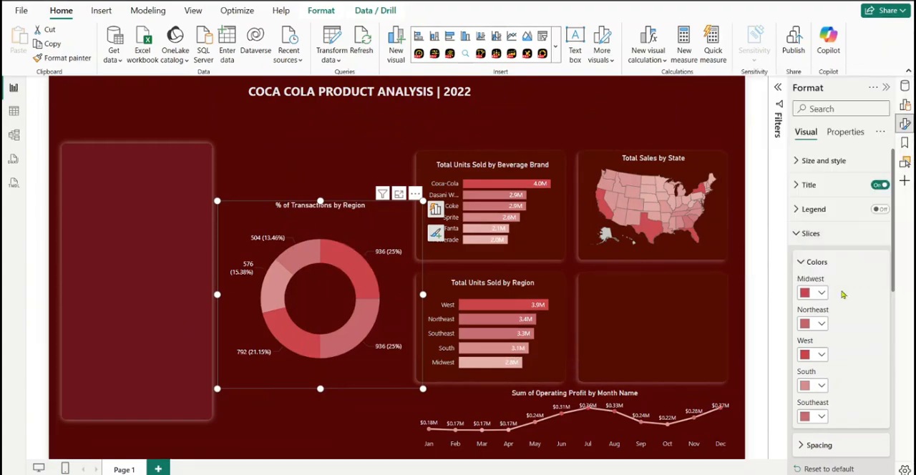
left_click(818, 323)
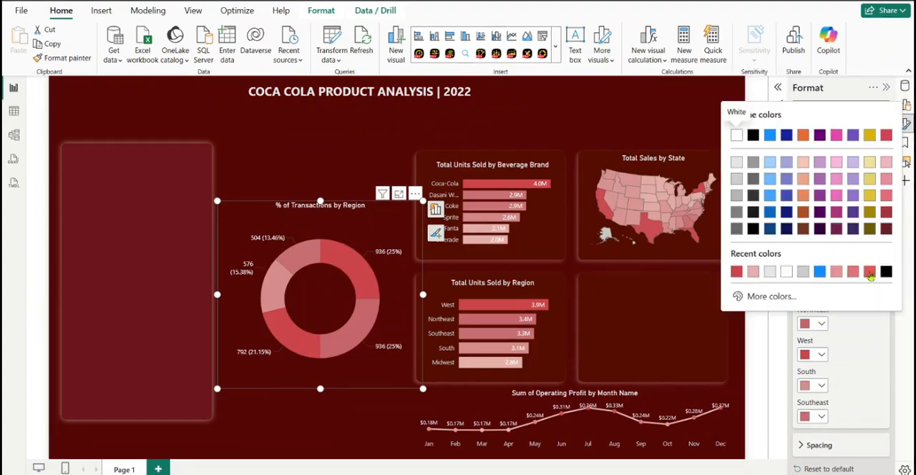
left_click(869, 272)
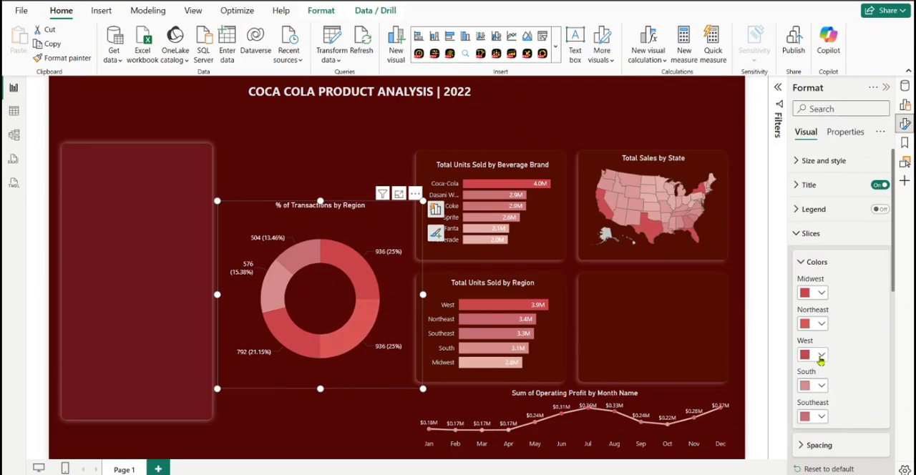
Color the donut chart's West slice #DF7373, South slice #E39695 and Southeast slice #E4B1AB
left_click(821, 356)
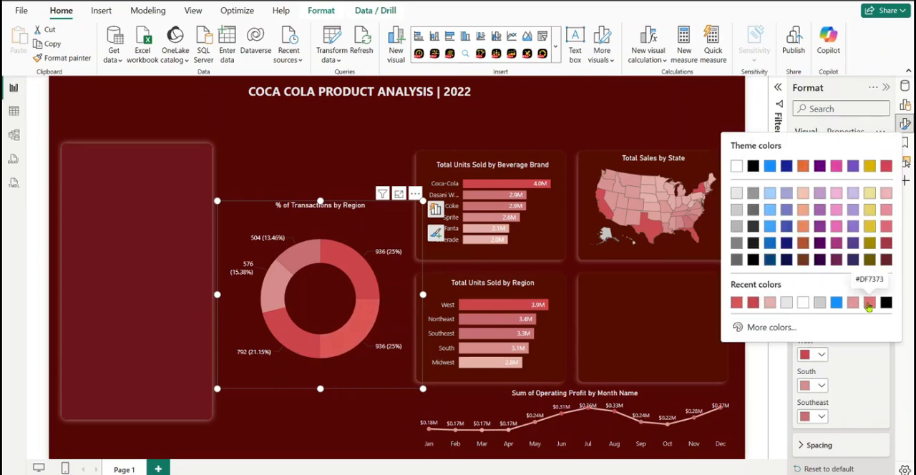
left_click(869, 303)
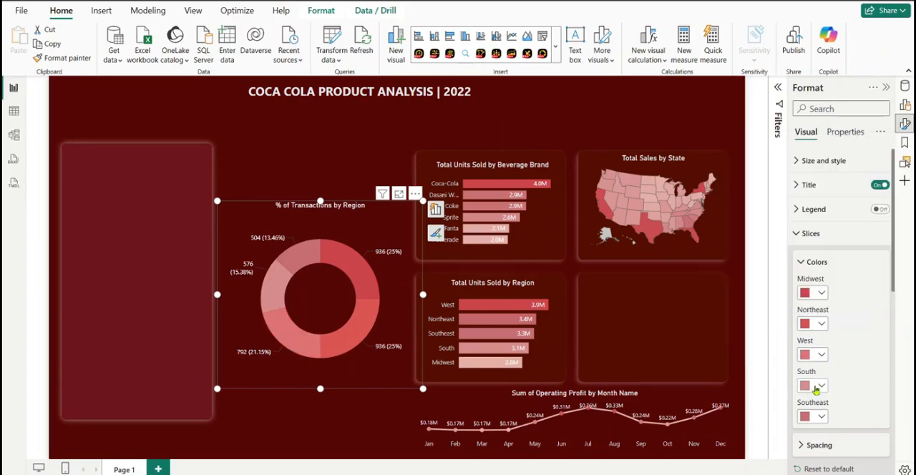
left_click(823, 386)
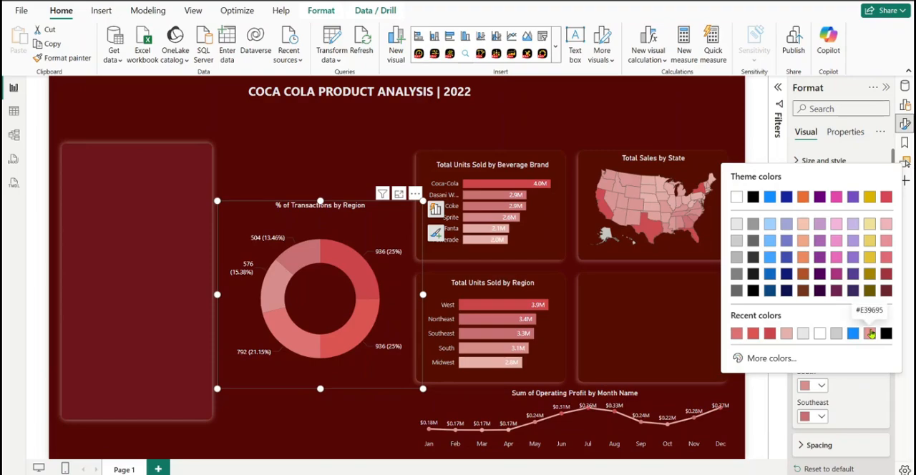
left_click(873, 335)
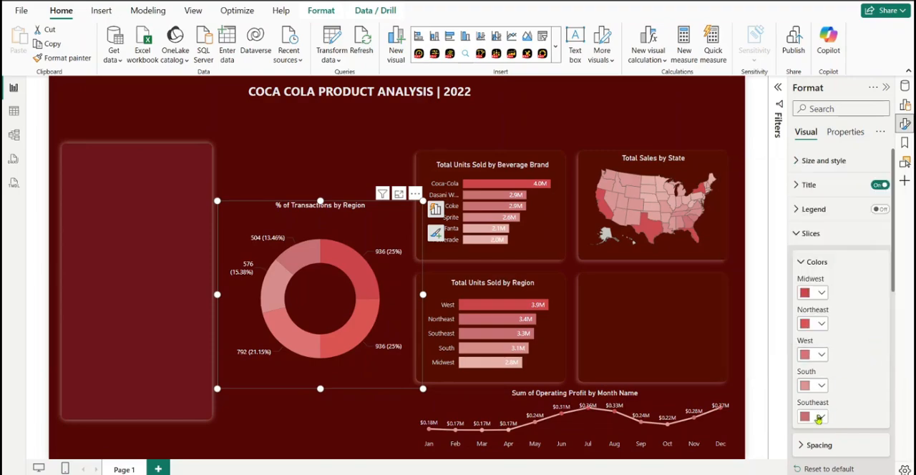
left_click(821, 416)
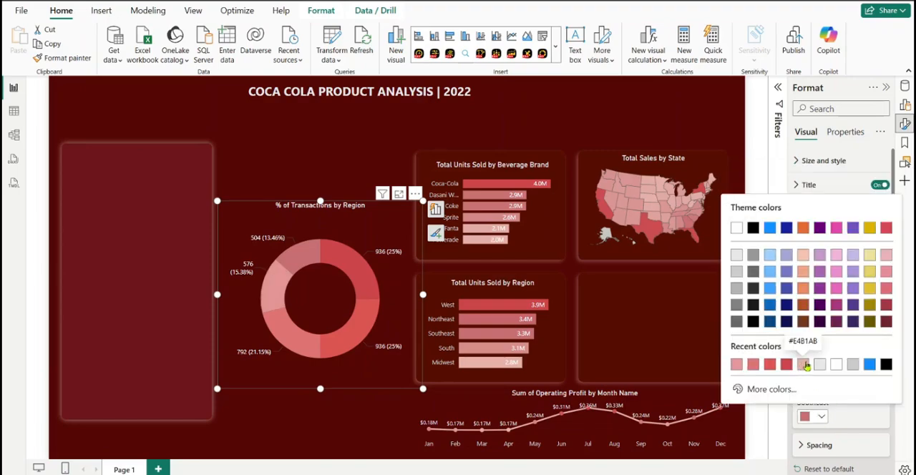
left_click(804, 365)
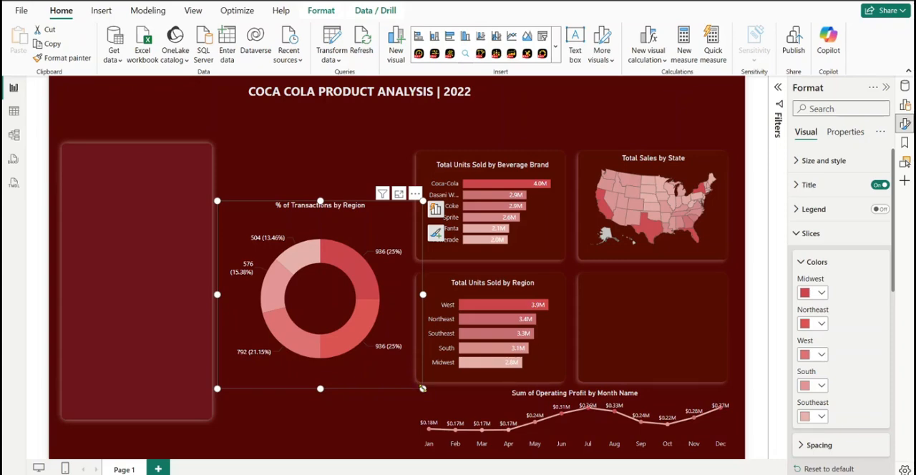
Shrink the donut chart so it no longer overlaps the bar charts, and check its detail label settings
left_click_drag(423, 389, 396, 342)
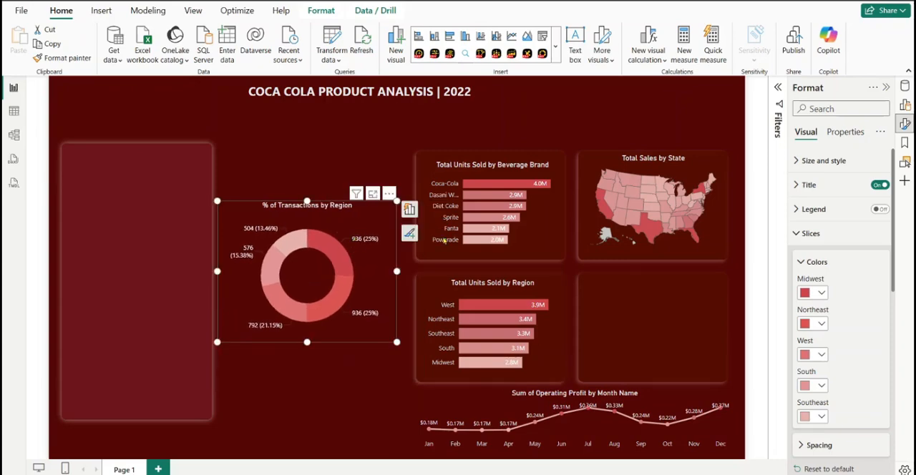
left_click(806, 239)
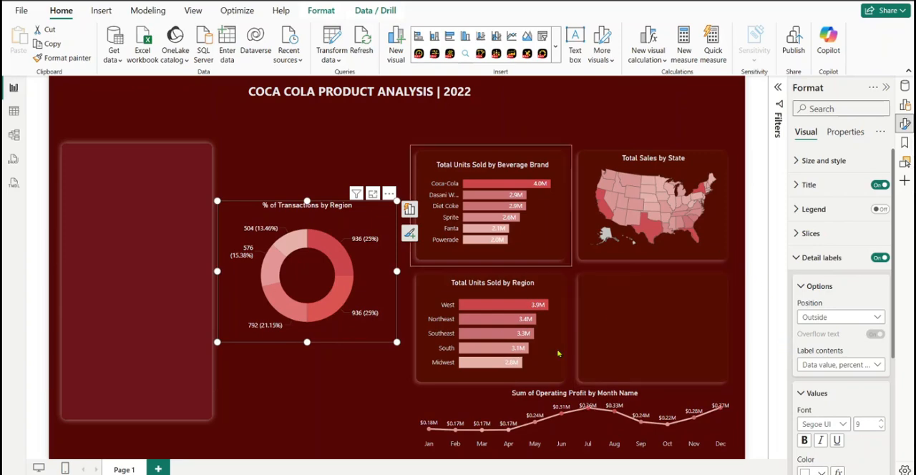
scroll(801, 235, "down", 2)
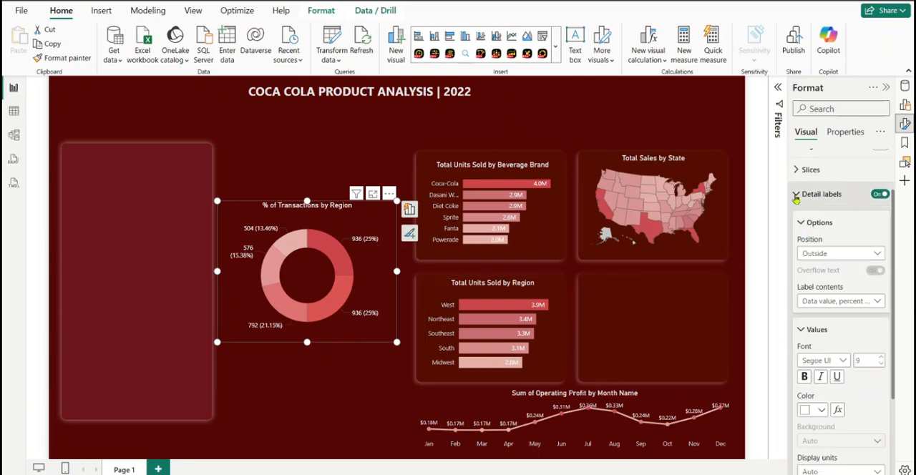
left_click(796, 194)
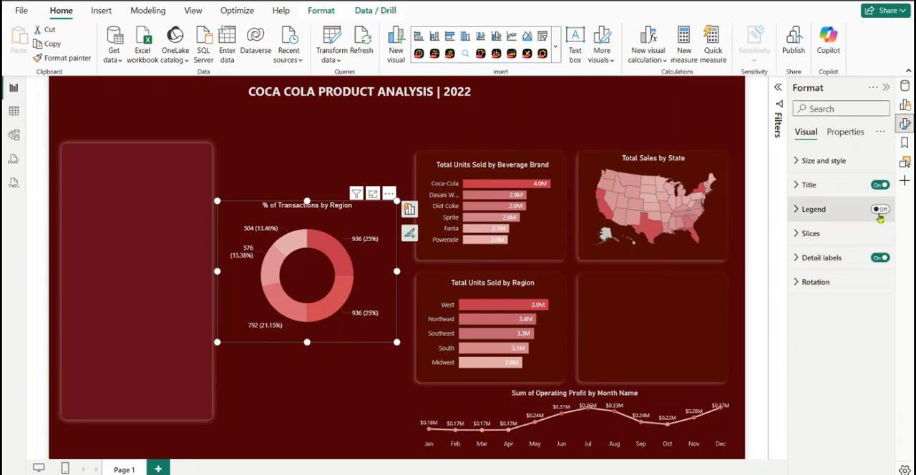
Show the donut chart's legend at the center right and hide the legend title
left_click(879, 212)
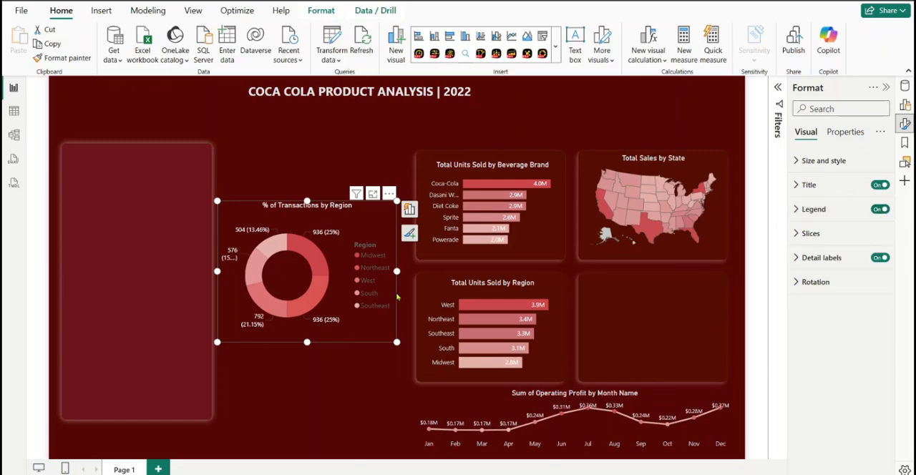
left_click(797, 214)
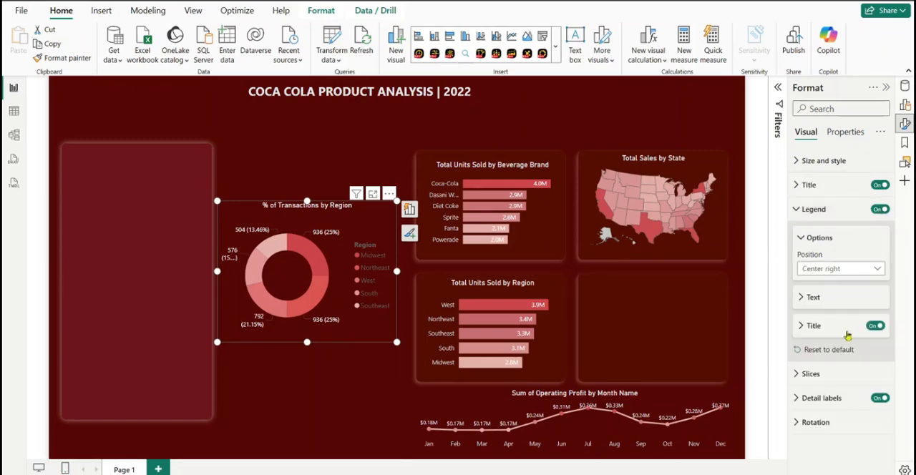
left_click(876, 326)
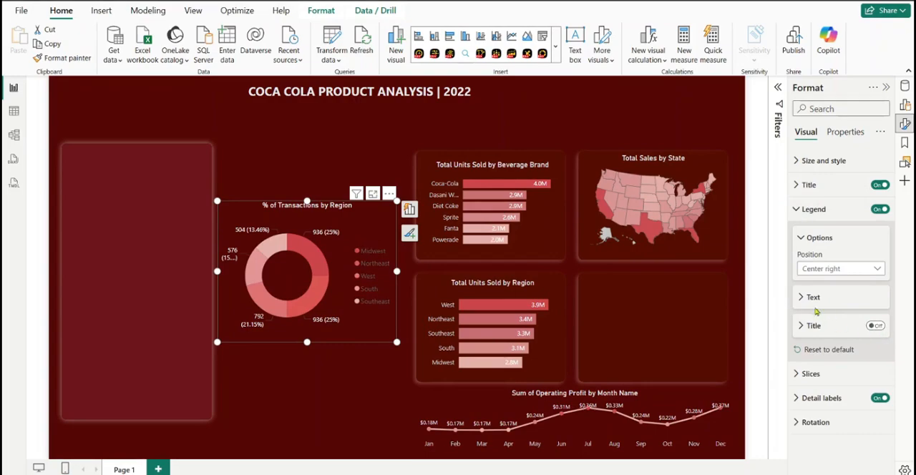
Set the donut chart's legend text color to White, 30% darker
left_click(810, 304)
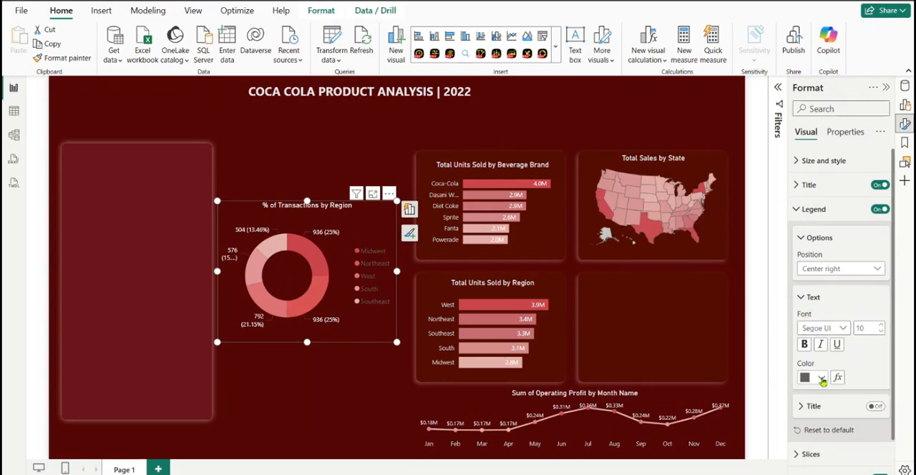
left_click(823, 381)
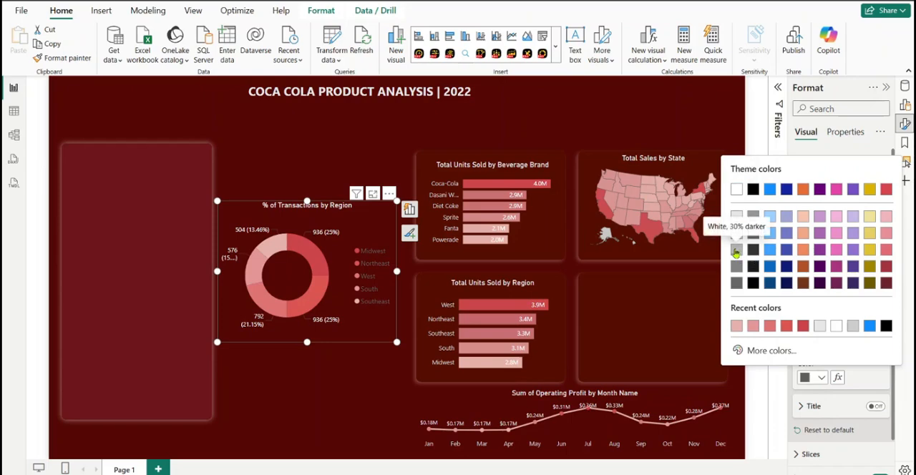
left_click(736, 253)
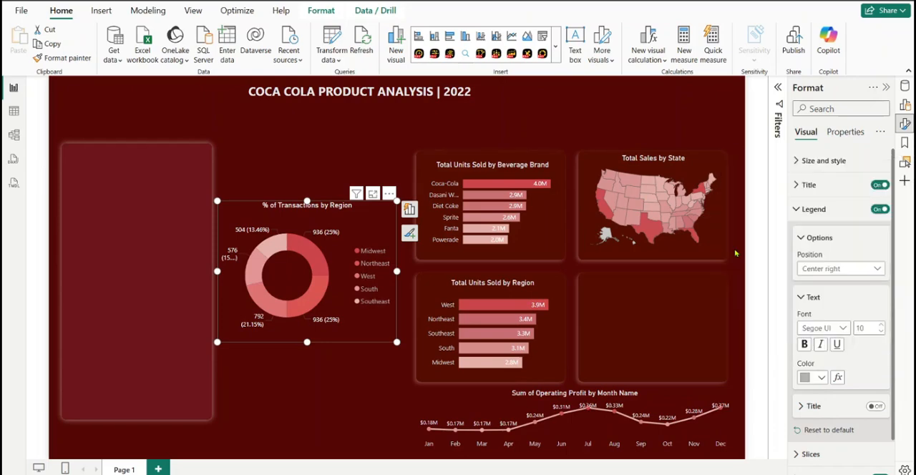
left_click(821, 378)
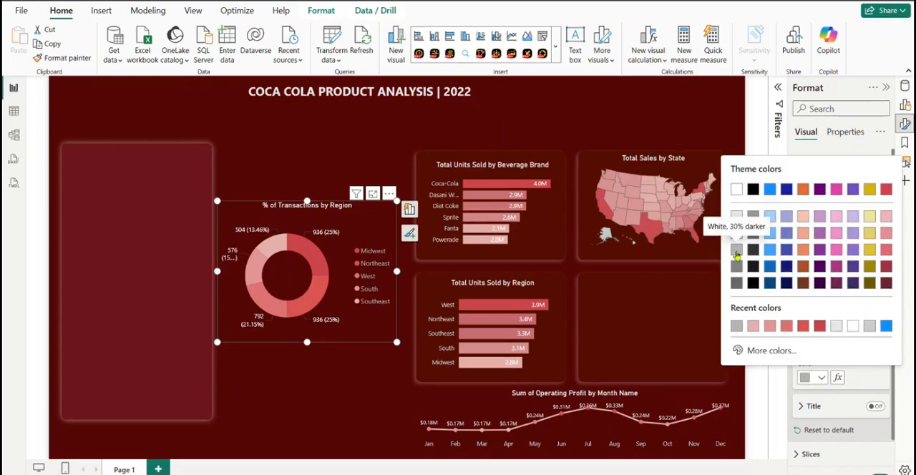
left_click(865, 380)
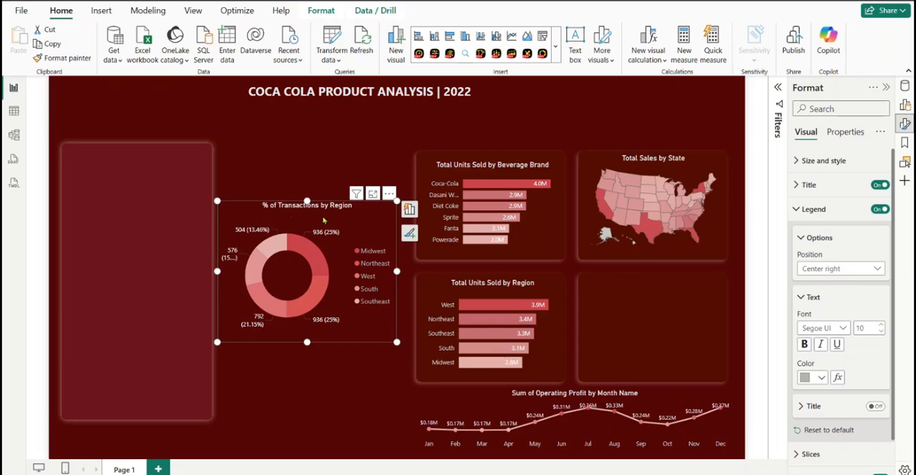
Fit the donut chart into the empty panel below the map and reduce its legend text to size 8
left_click_drag(312, 214, 650, 272)
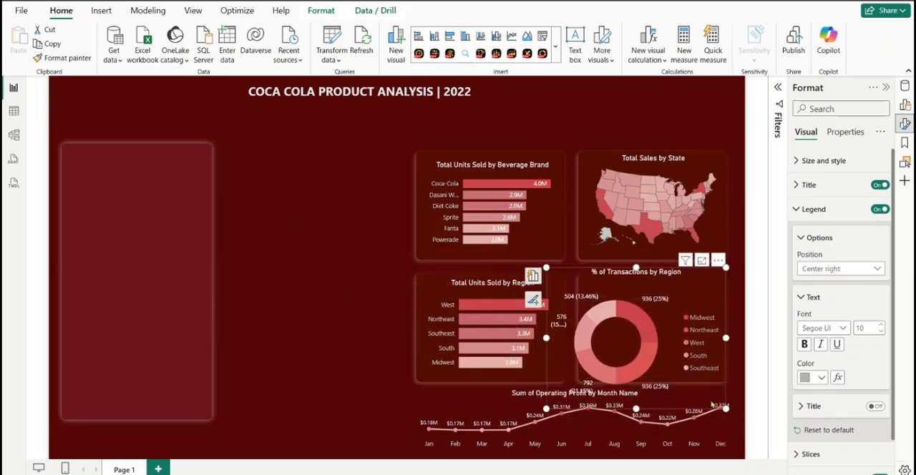
left_click_drag(725, 408, 692, 365)
left_click_drag(657, 292, 691, 307)
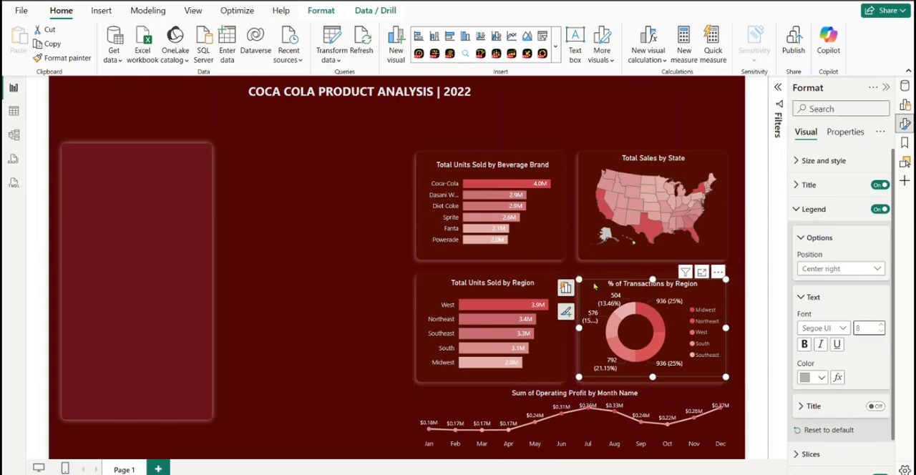
Set the donut chart's detail labels to Percent of total, font size 8, with 0 percentage decimal places
left_click(804, 212)
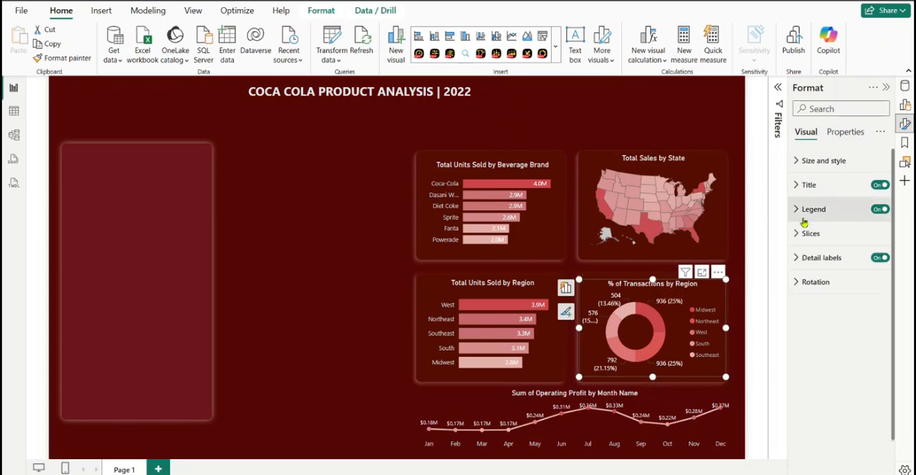
left_click(803, 258)
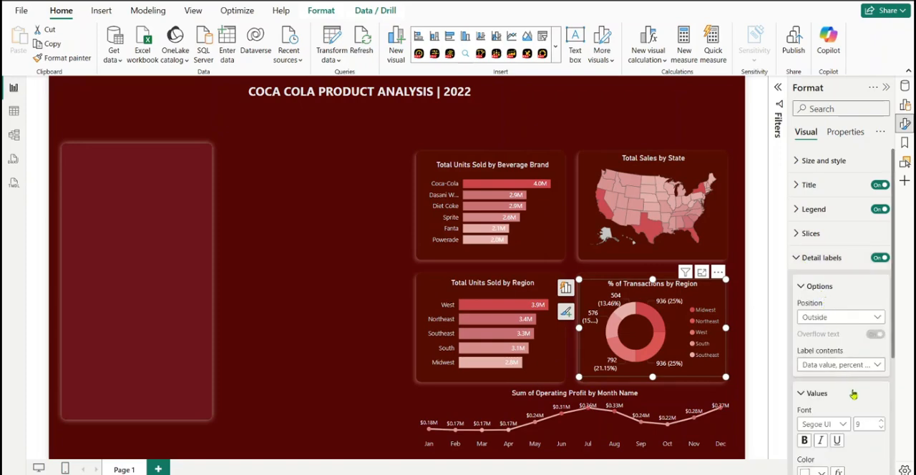
scroll(823, 300, "down", 3)
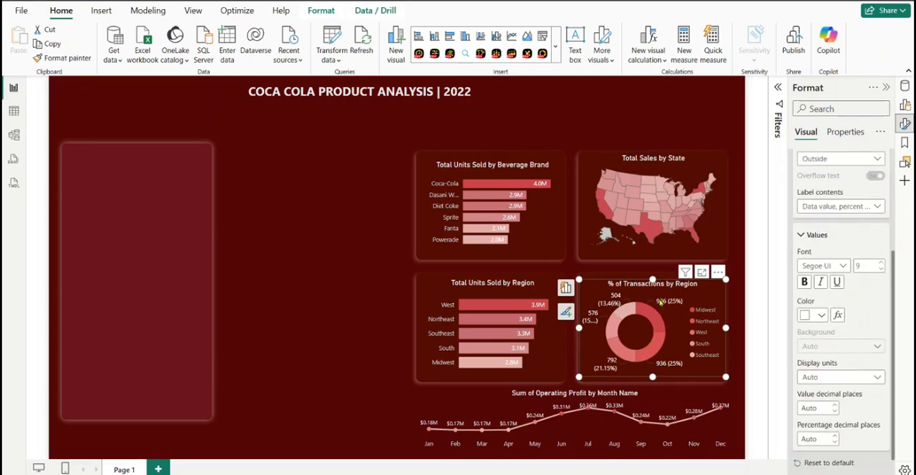
left_click(862, 206)
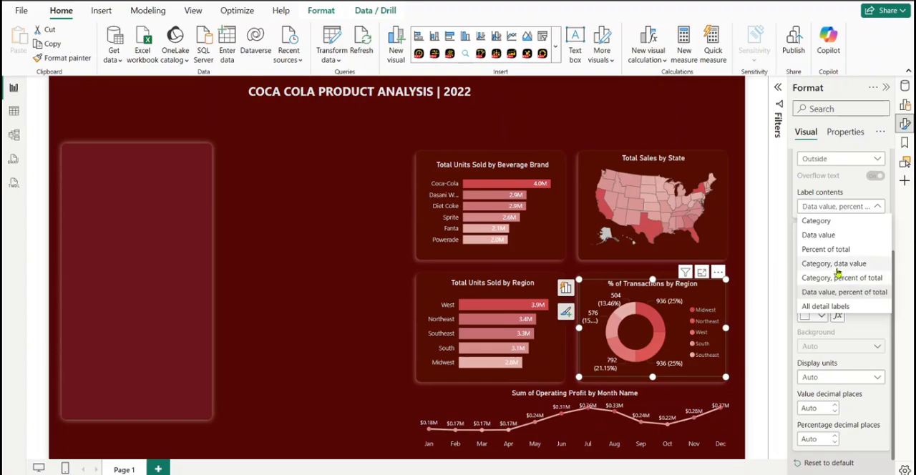
left_click(830, 249)
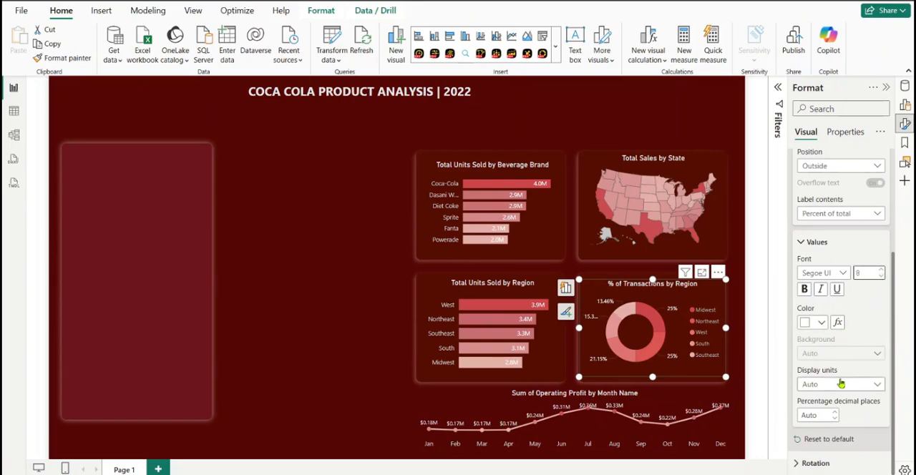
left_click(818, 417)
type("0")
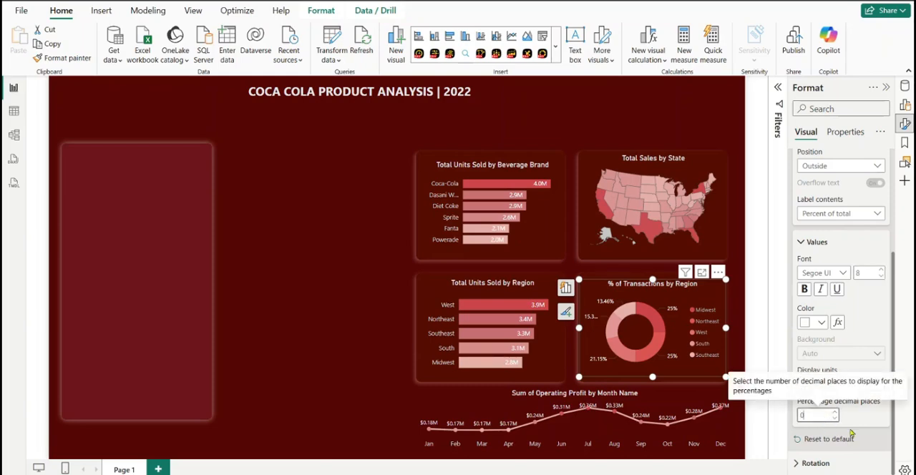
left_click(864, 416)
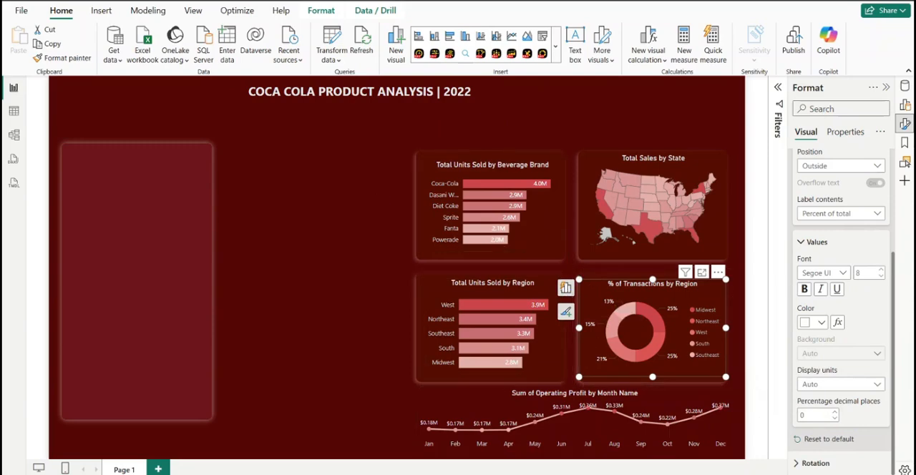
Change the line chart's title text to "Operating Profit by Month Name"
left_click(329, 402)
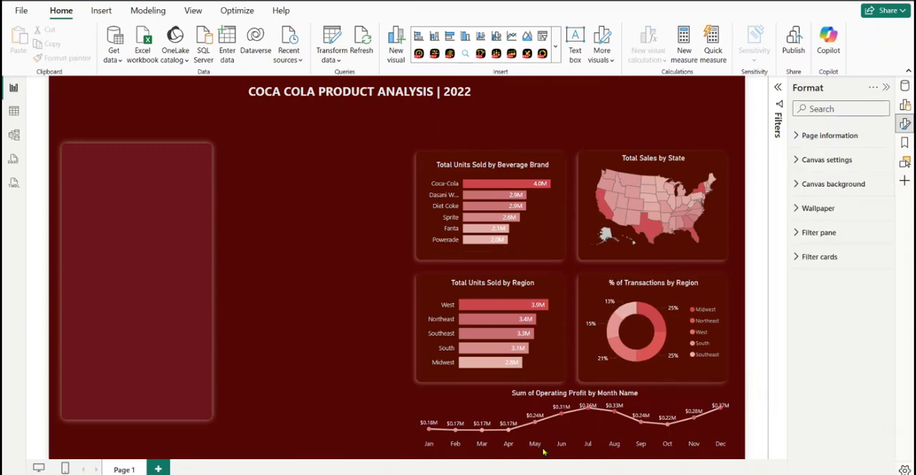
left_click(458, 402)
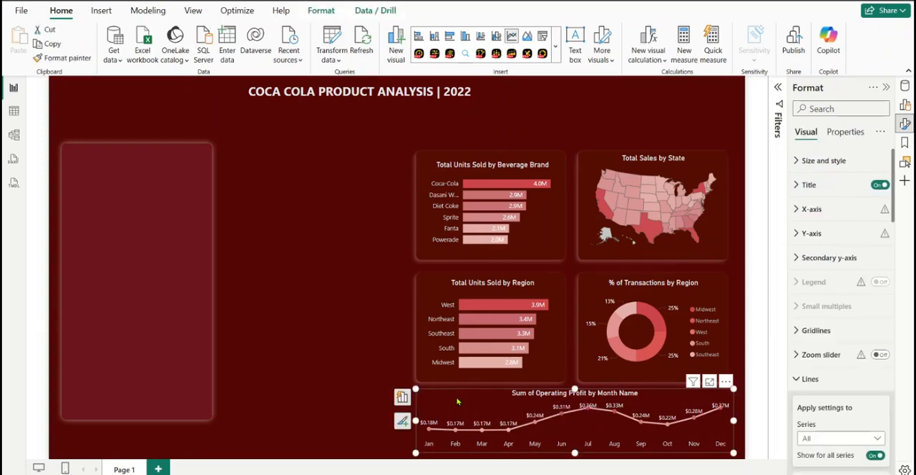
left_click(803, 188)
left_click(823, 244)
left_click_drag(823, 244, 801, 261)
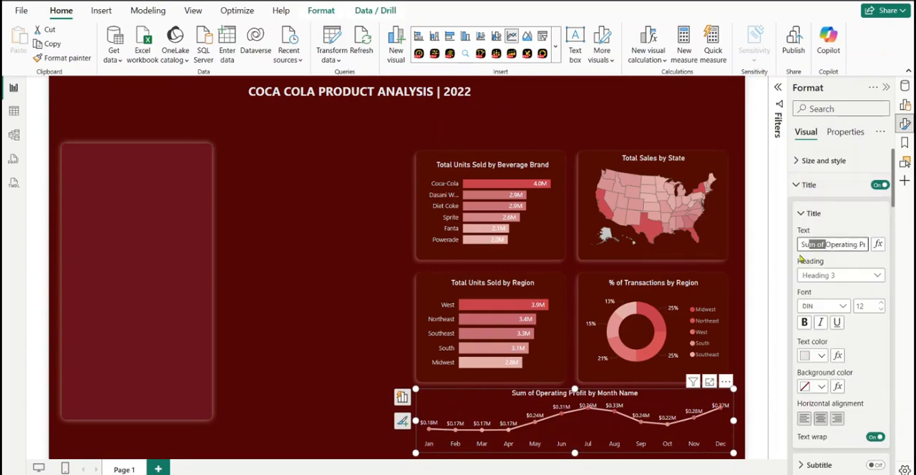
key("BackSpace")
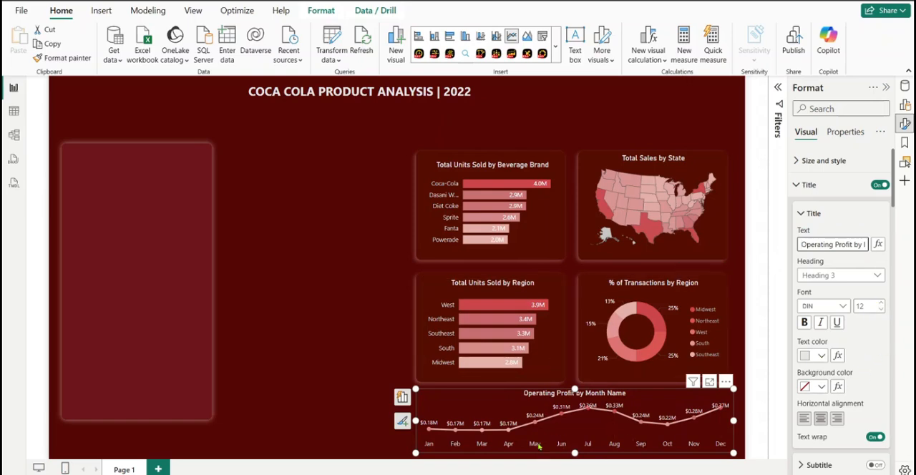
left_click(803, 191)
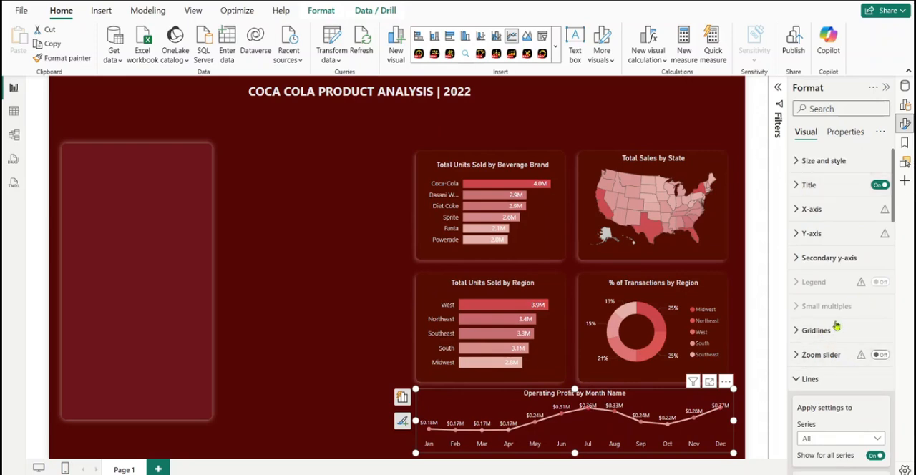
Set the line chart's data label value color to White, 20% darker
left_click_drag(893, 204, 892, 391)
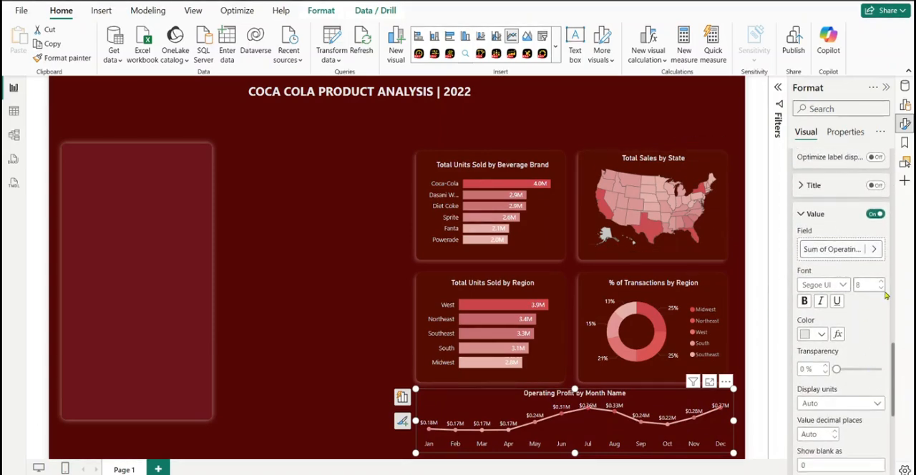
left_click(821, 334)
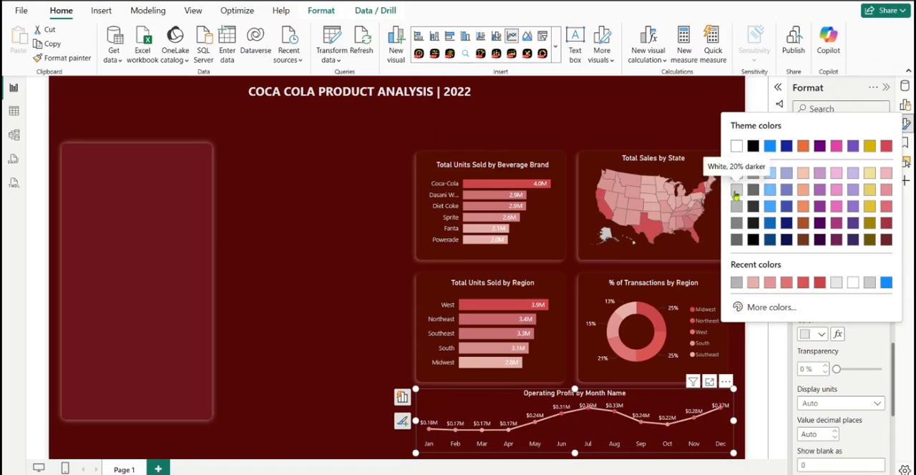
left_click(736, 192)
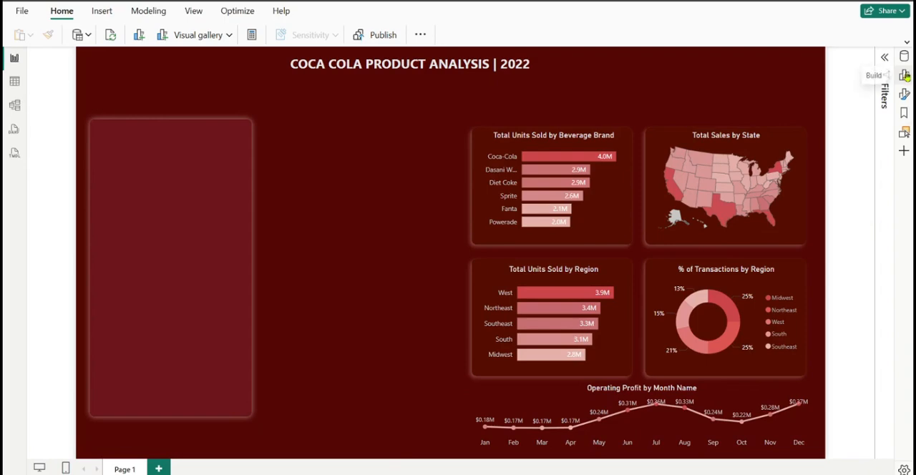
Add a button slicer for the Beverage Brand field from Table1 and resize it into a wider, shorter block
left_click(905, 76)
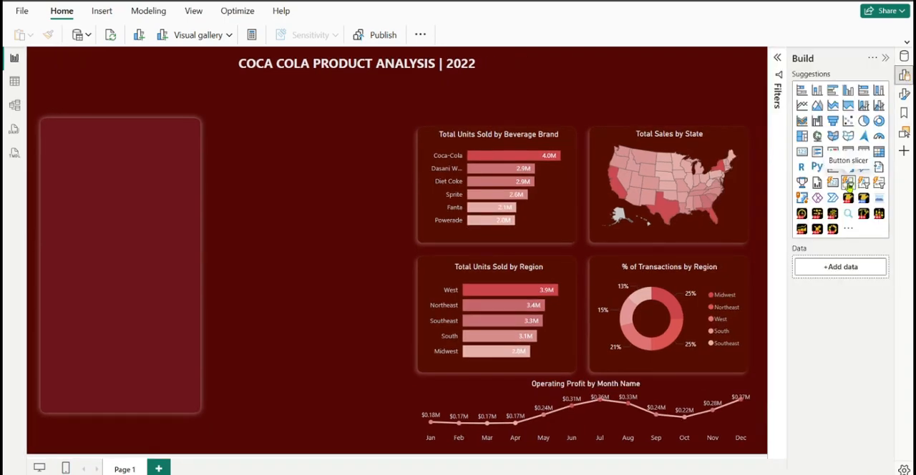
left_click(849, 184)
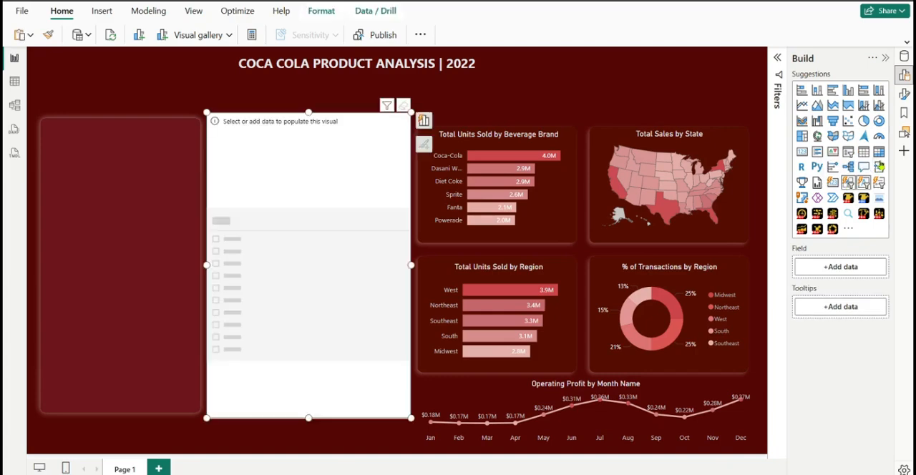
left_click(905, 58)
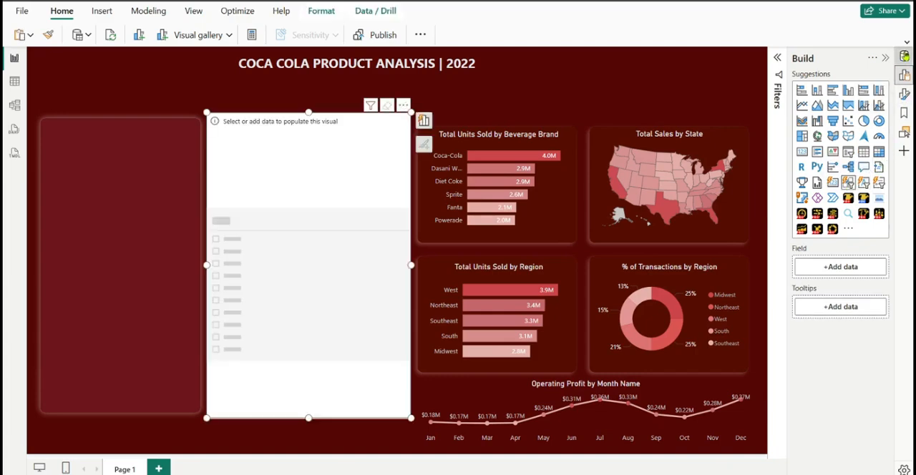
left_click_drag(859, 244, 282, 192)
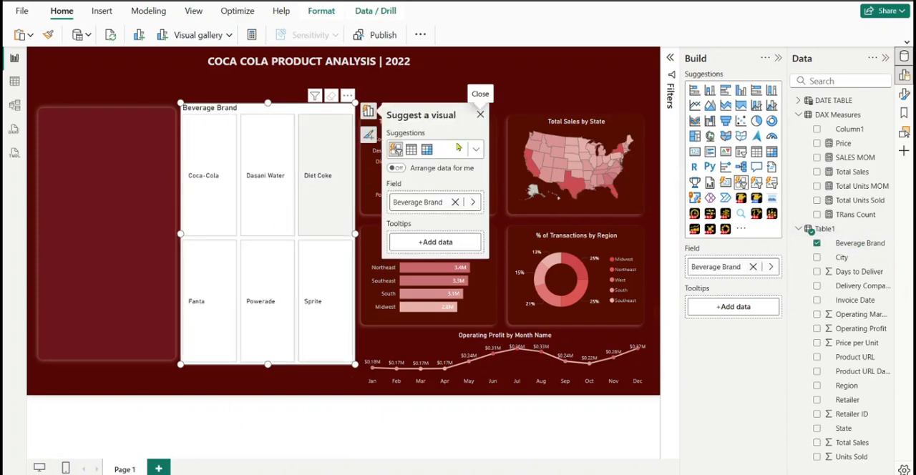
left_click_drag(351, 229, 462, 252)
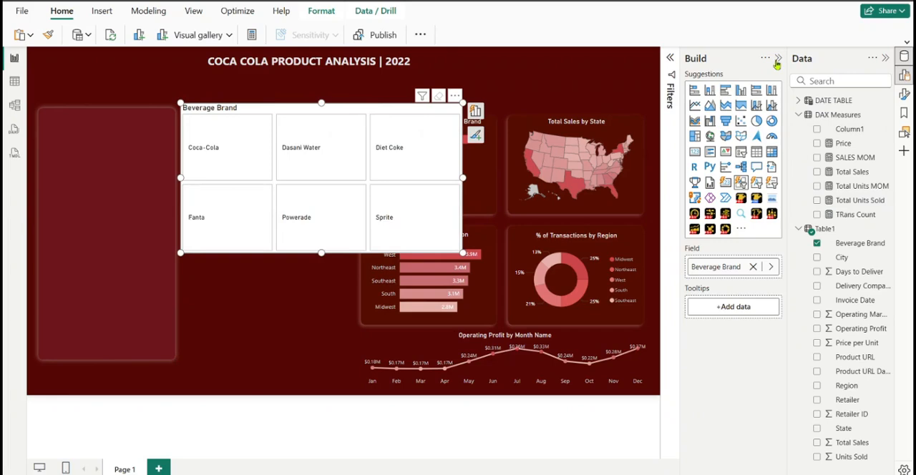
left_click(886, 59)
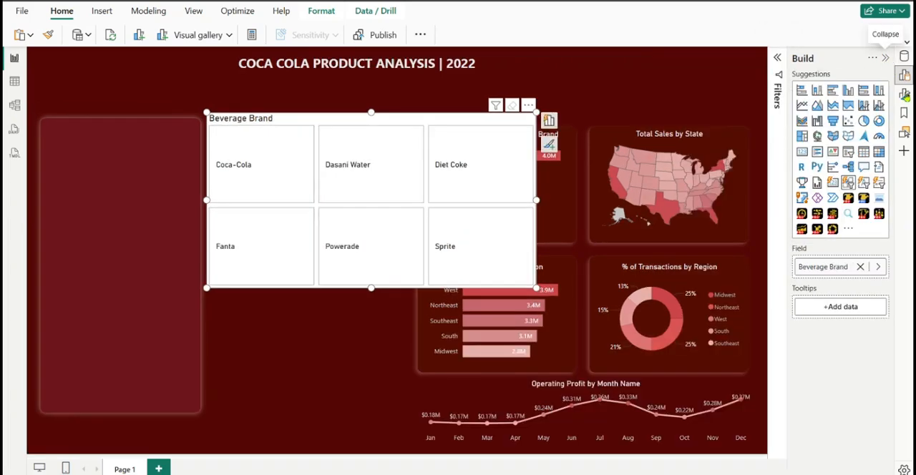
Set the shape of the Beverage Brand slicer's buttons to Rounded Rectangle
left_click(906, 95)
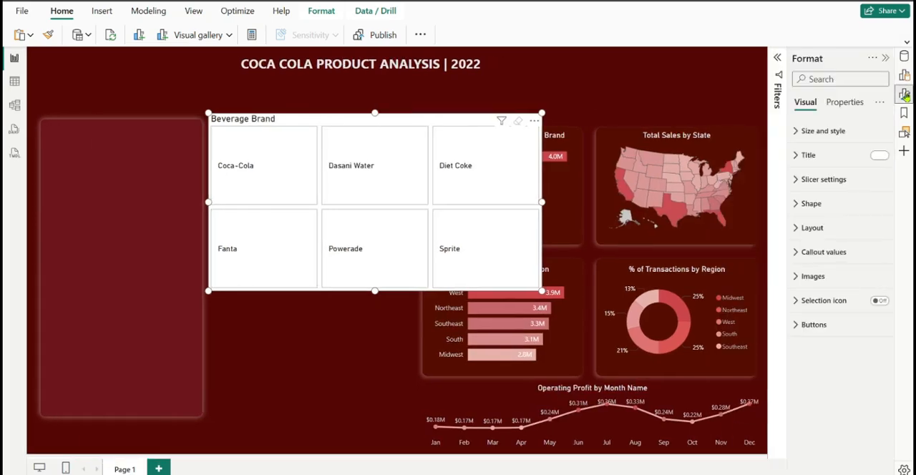
left_click(822, 183)
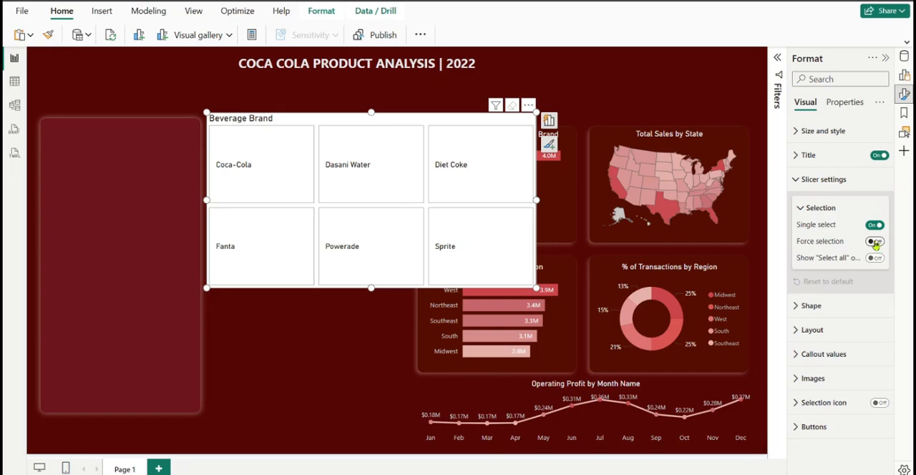
left_click(816, 180)
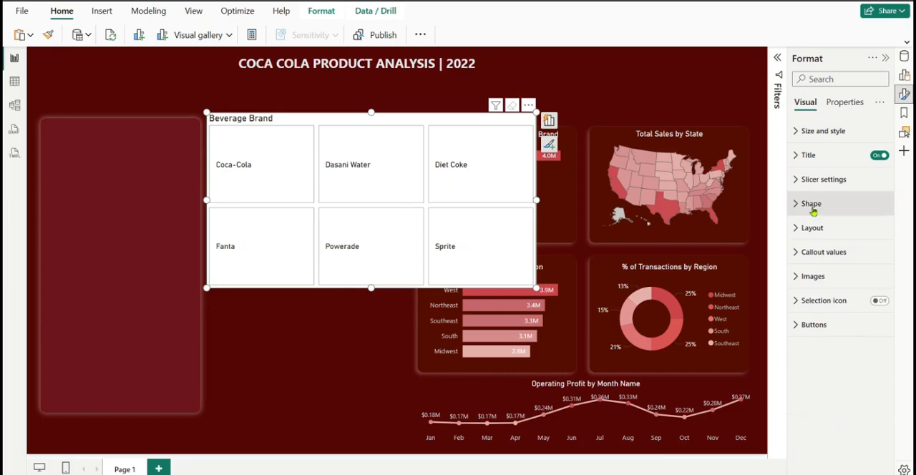
left_click(807, 230)
left_click(807, 230)
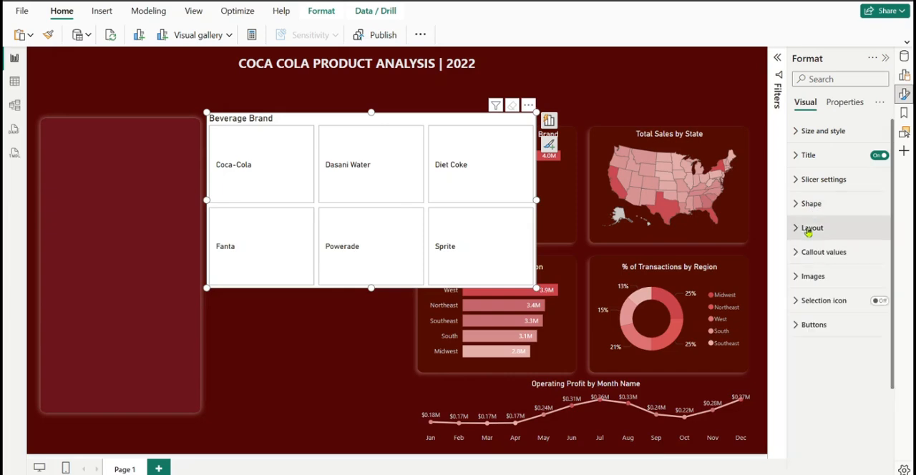
left_click(808, 207)
left_click(828, 262)
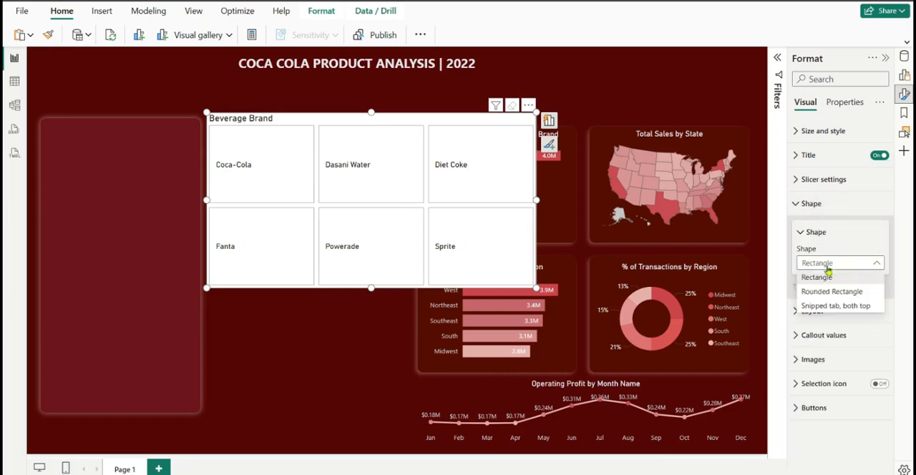
left_click(833, 301)
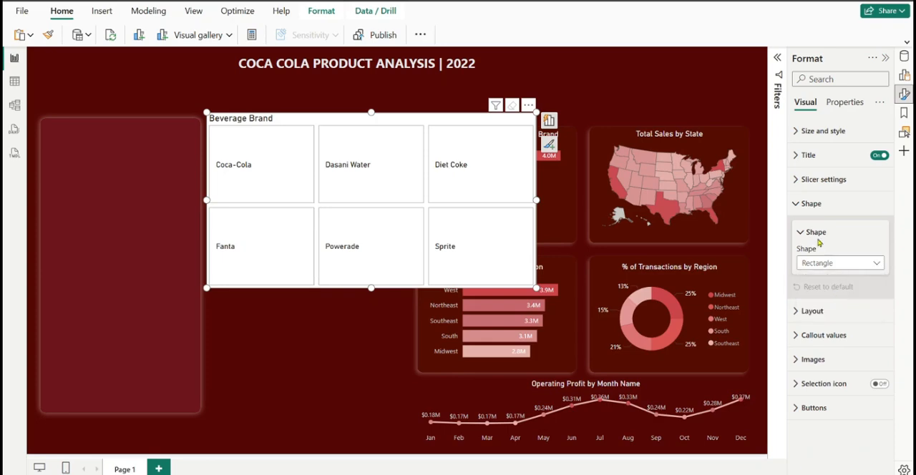
left_click(809, 206)
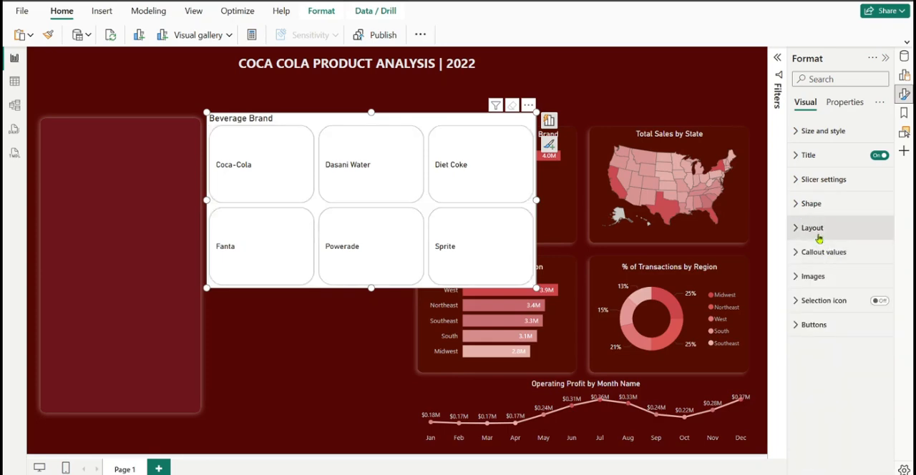
Arrange the slicer in a single row with a maximum of 6 buttons, and widen, flatten and move it beneath the report title
left_click(819, 237)
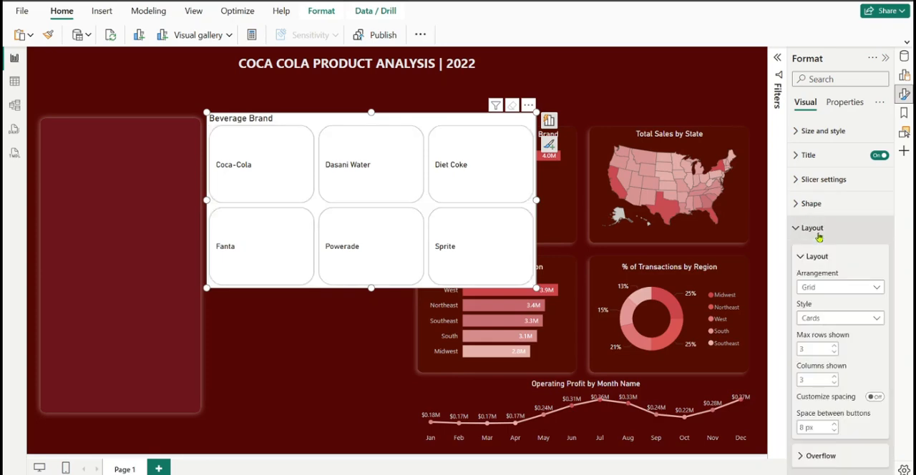
left_click(831, 286)
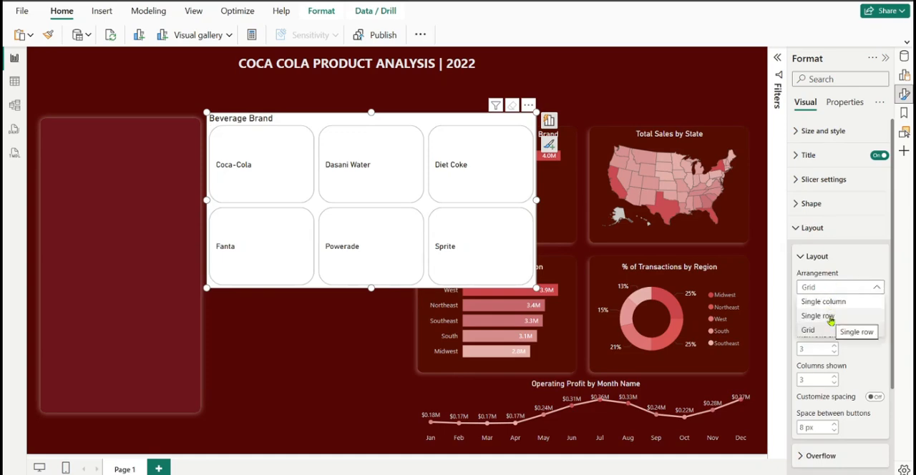
left_click(832, 319)
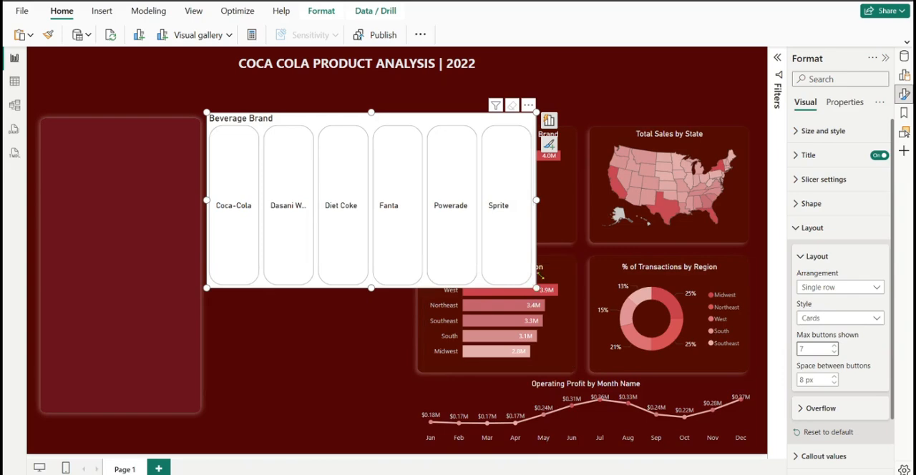
left_click_drag(539, 285, 713, 197)
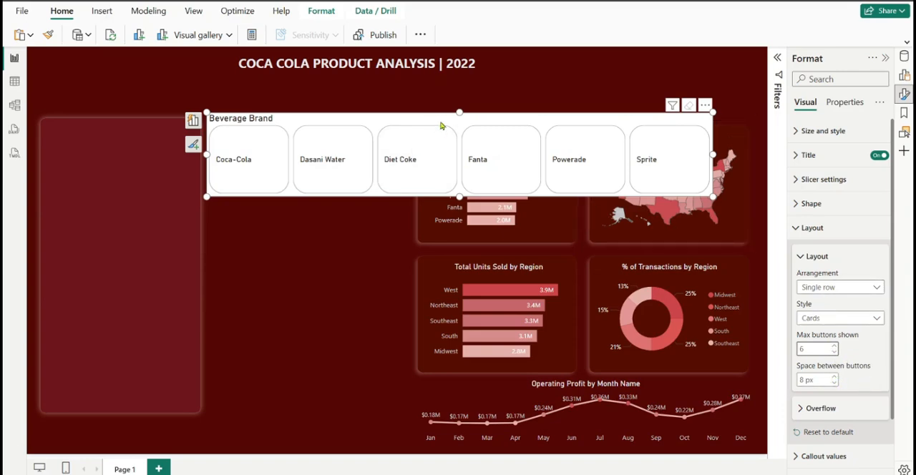
left_click_drag(441, 126, 410, 92)
scroll(800, 163, "down", 2)
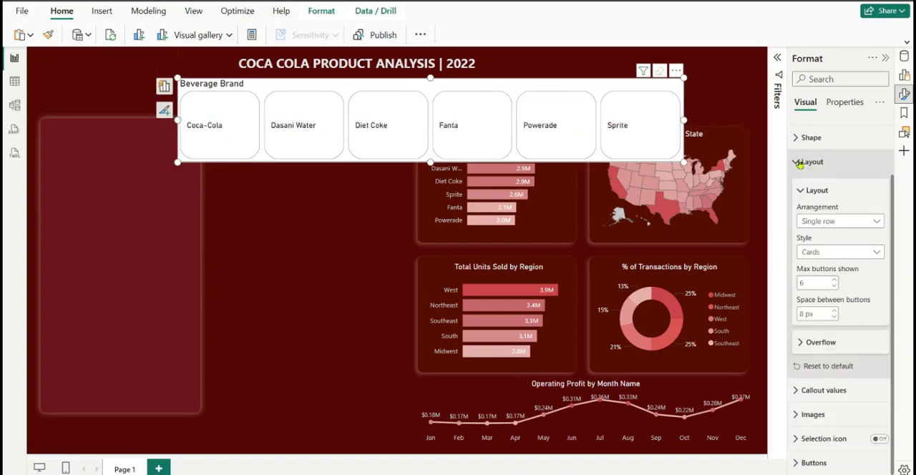
left_click(800, 163)
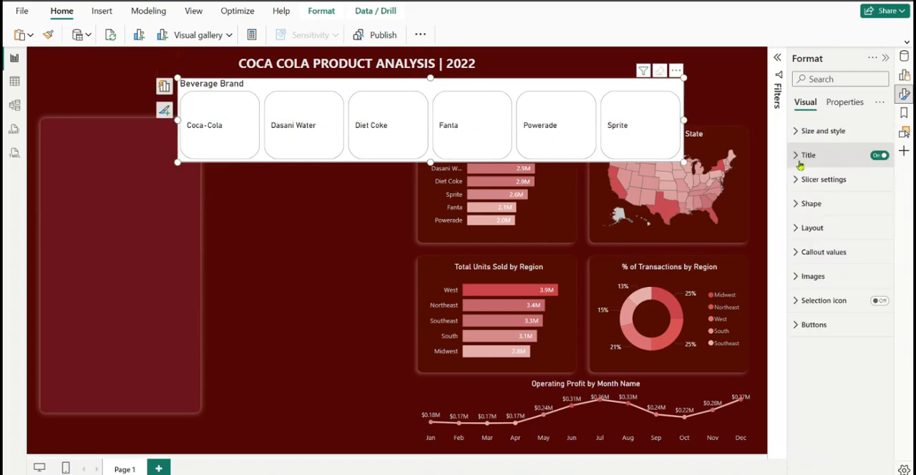
Set the slicer's callout values to font size 10 and center them horizontally
left_click(812, 254)
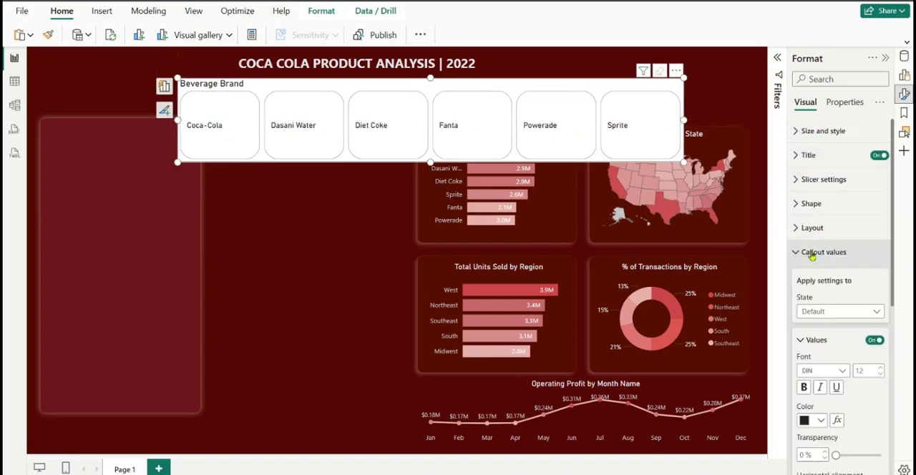
left_click(881, 373)
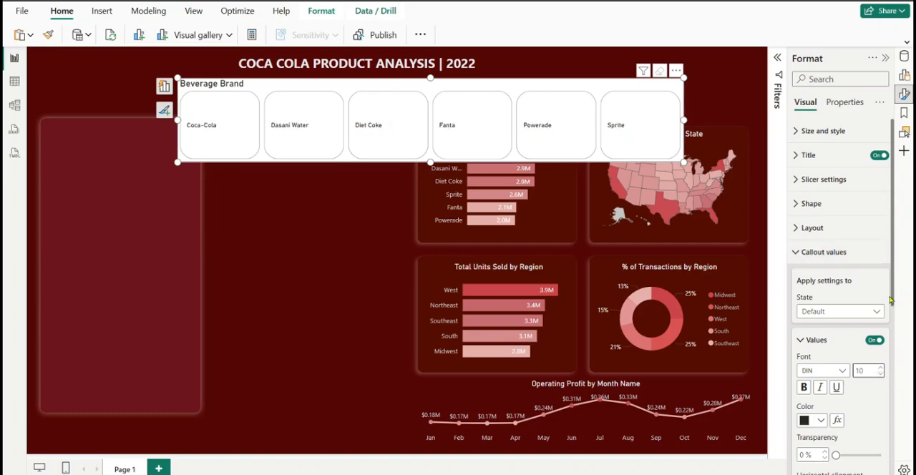
scroll(845, 315, "down", 3)
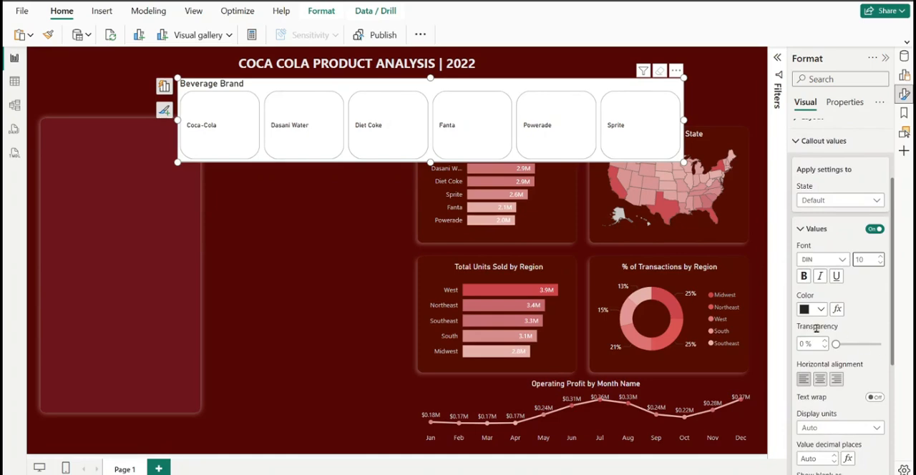
left_click(825, 381)
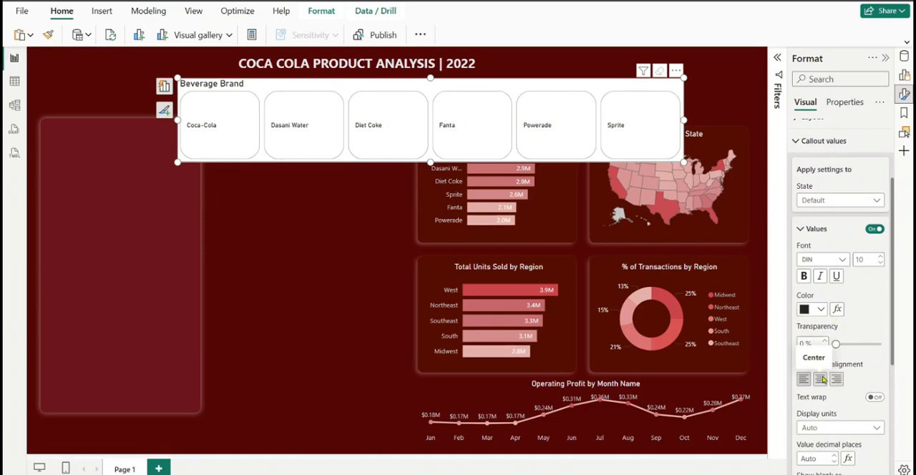
left_click(821, 381)
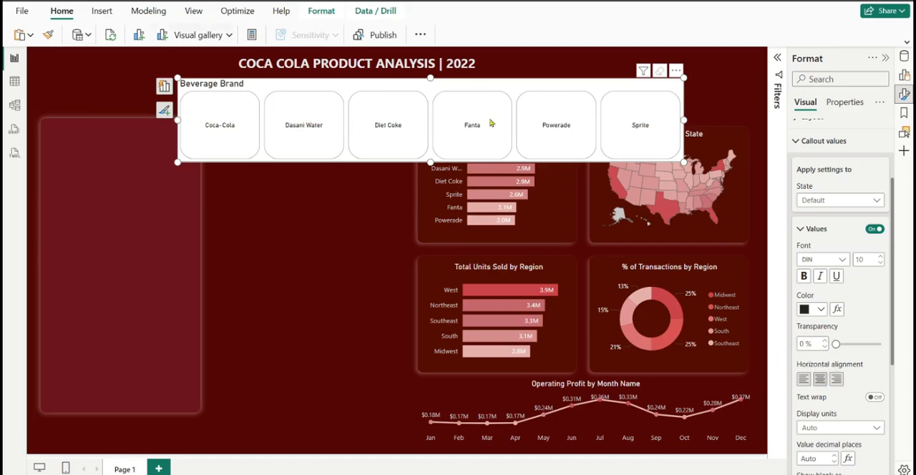
Shrink the slicer to a thin strip just below the report heading and turn off the slicer's title
left_click_drag(430, 162, 398, 85)
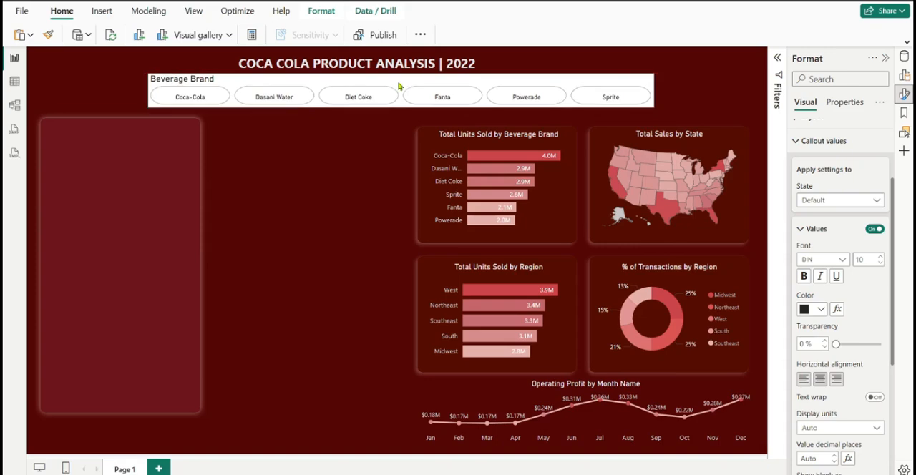
left_click(816, 141)
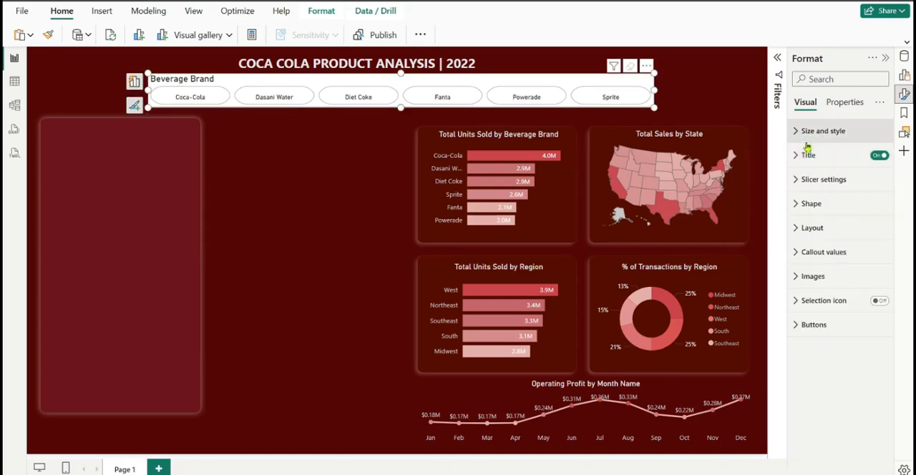
left_click(882, 157)
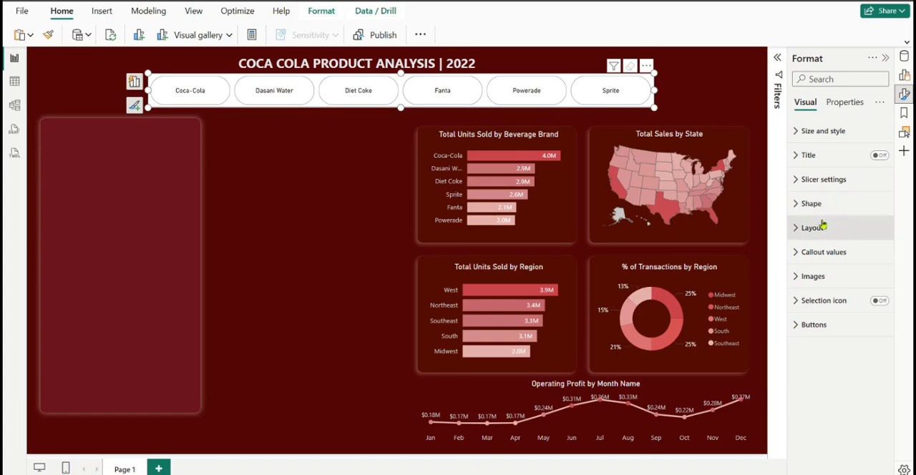
Set the slicer buttons' rounded corners to 5 px and flatten the slicer to a height of about 42
left_click(803, 204)
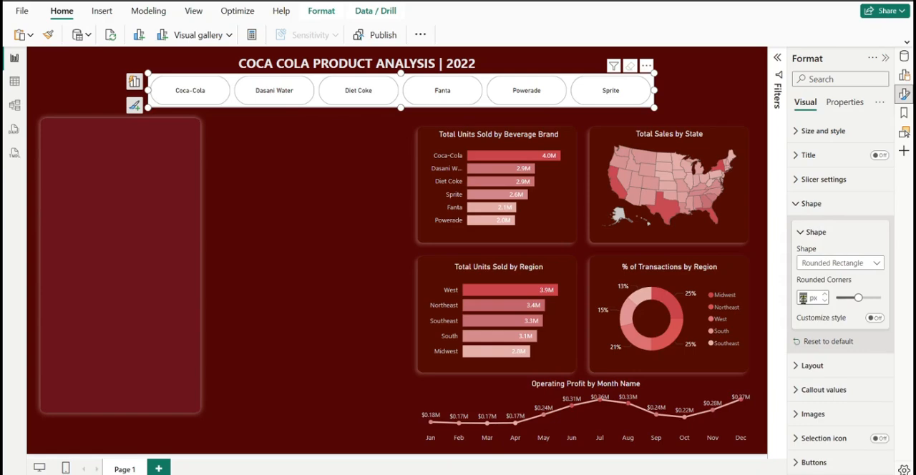
type("0")
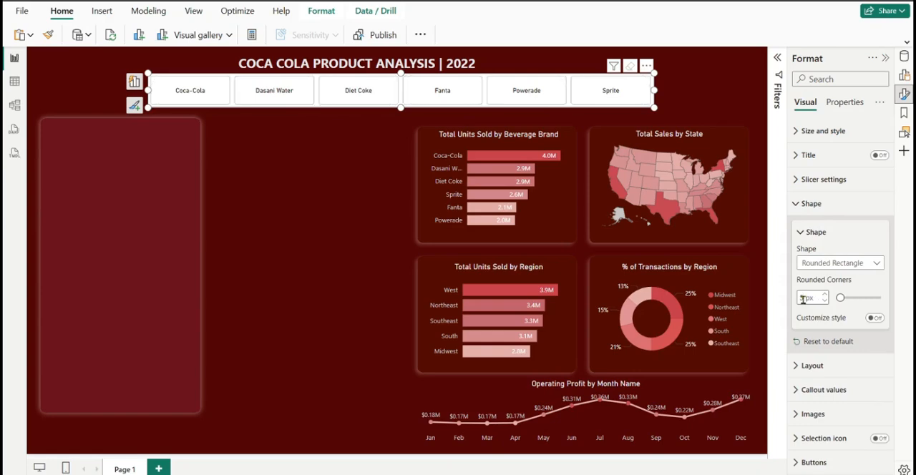
type("5")
left_click_drag(654, 108, 655, 100)
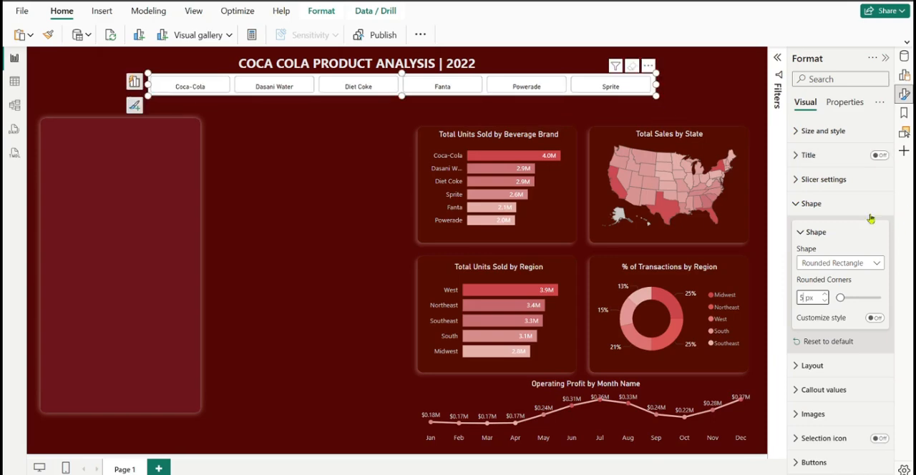
Turn off the background of the Beverage Brand slicer and deselect it
left_click(807, 134)
left_click(874, 358)
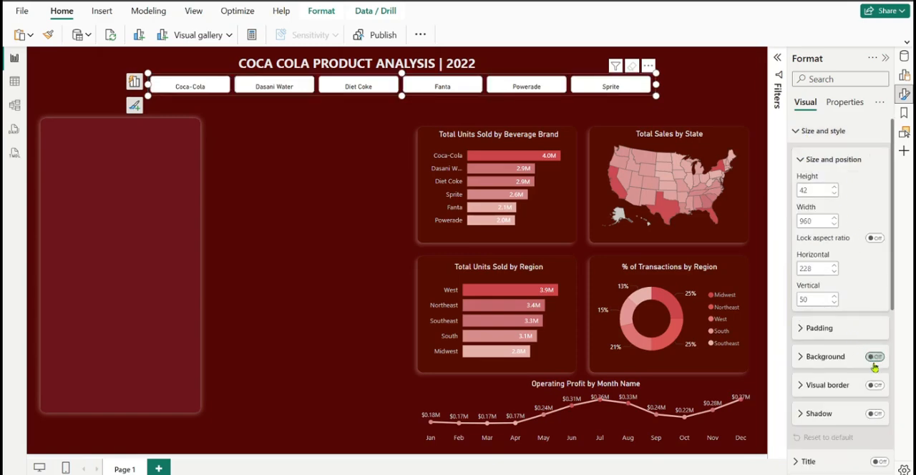
left_click(816, 131)
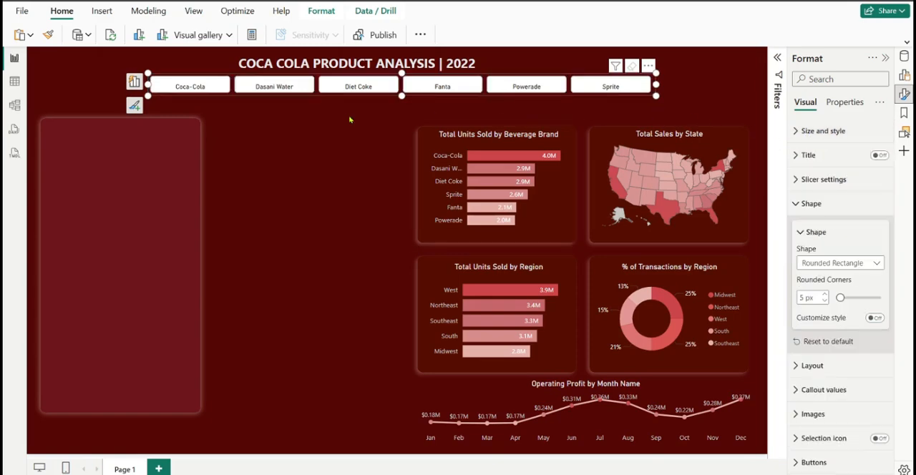
left_click(390, 118)
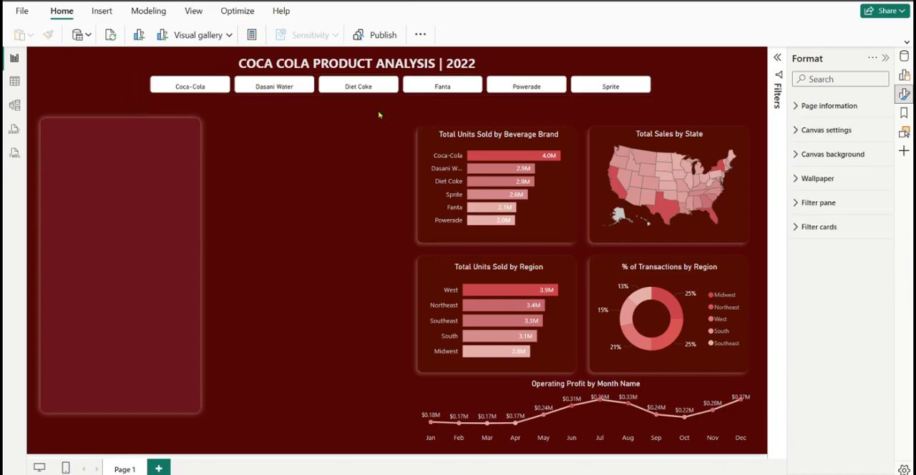
Turn off the border of the slicer's buttons in the Default state, with Normal padding
left_click(322, 81)
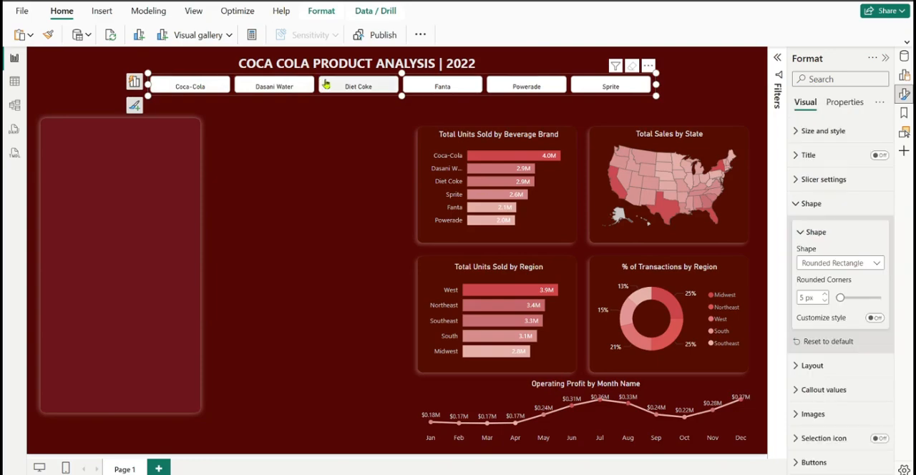
left_click(813, 212)
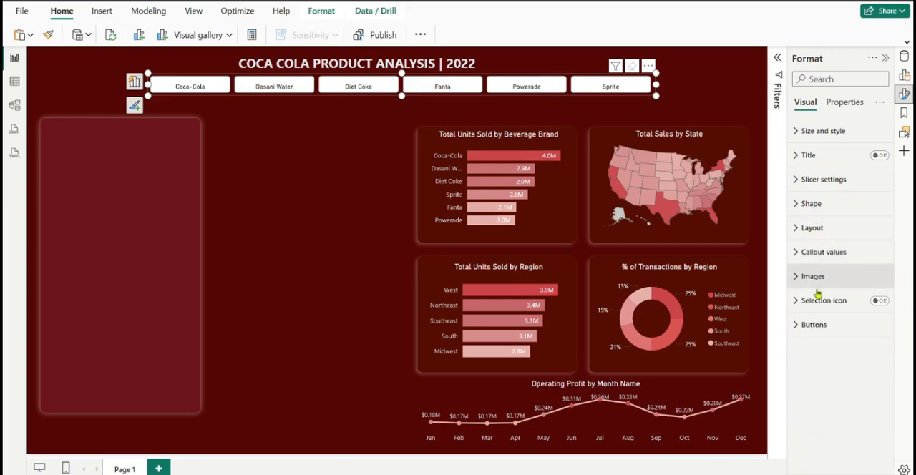
left_click(811, 327)
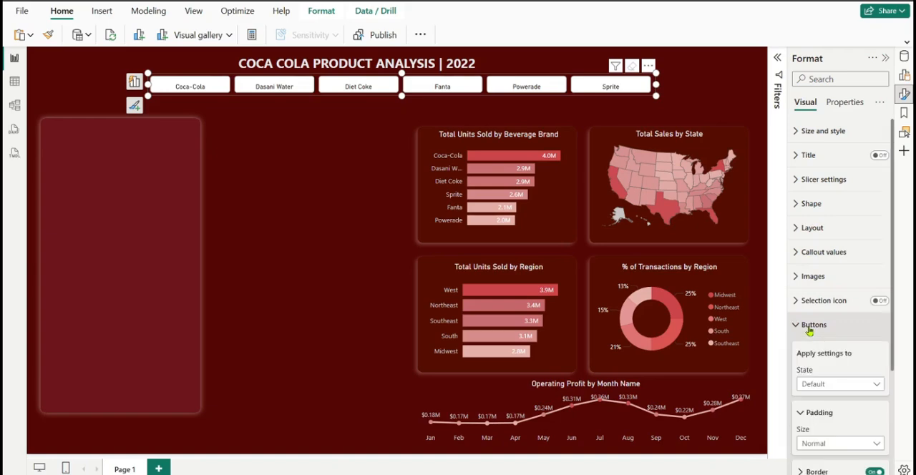
scroll(809, 329, "down", 2)
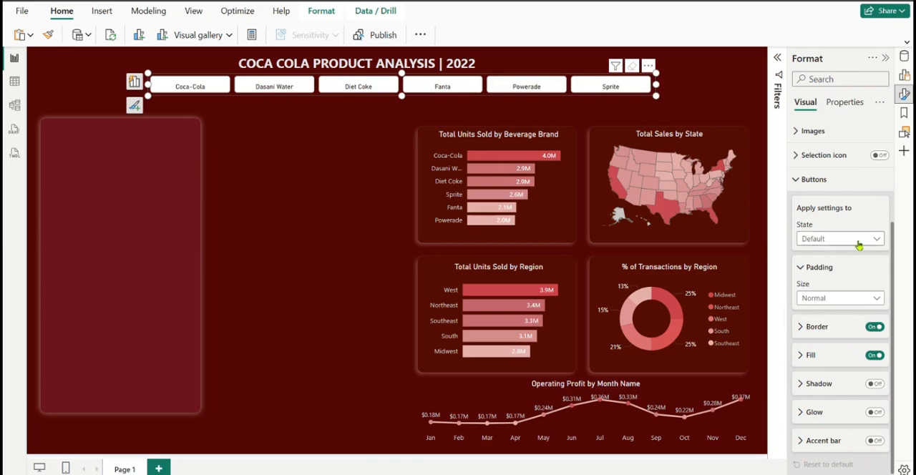
left_click(843, 299)
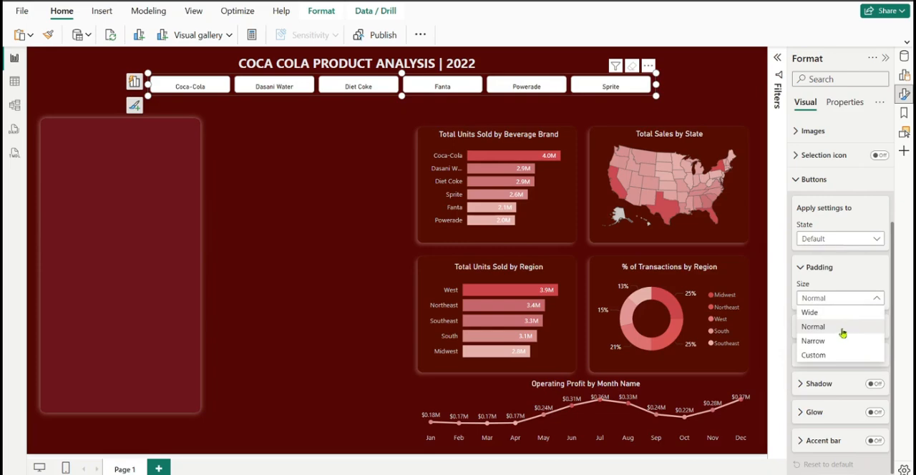
left_click(843, 330)
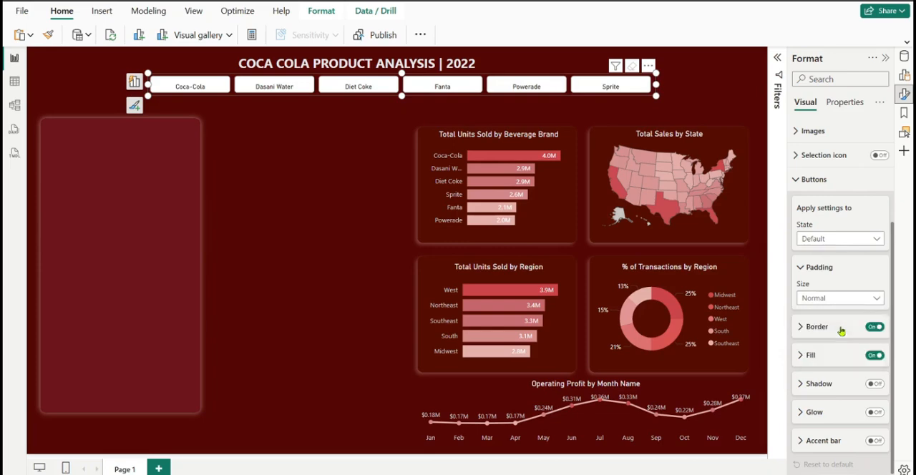
left_click(877, 327)
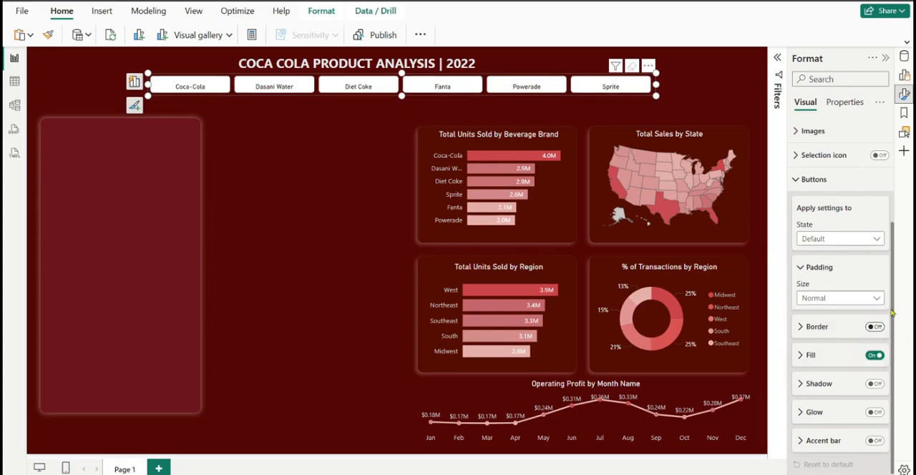
Sample the tall empty panel's dark red, #6C161C, and apply it as the fill of the slicer's buttons in the Default state
left_click(806, 358)
scroll(841, 322, "down", 2)
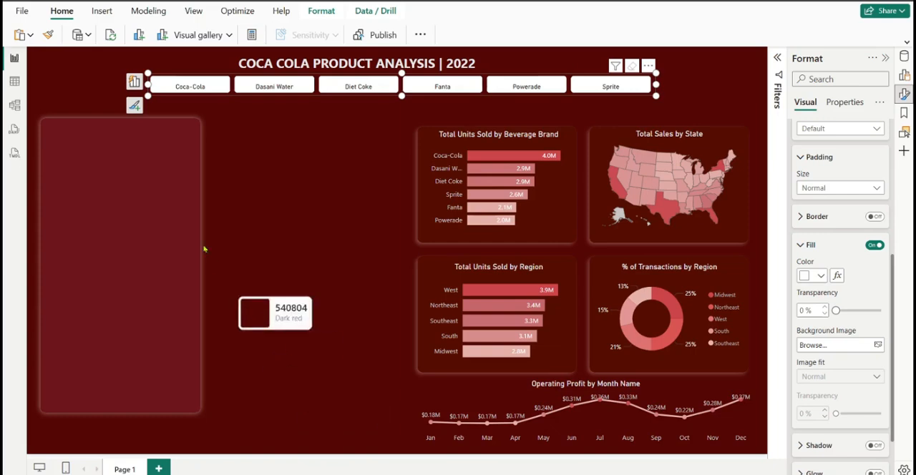
left_click(165, 141)
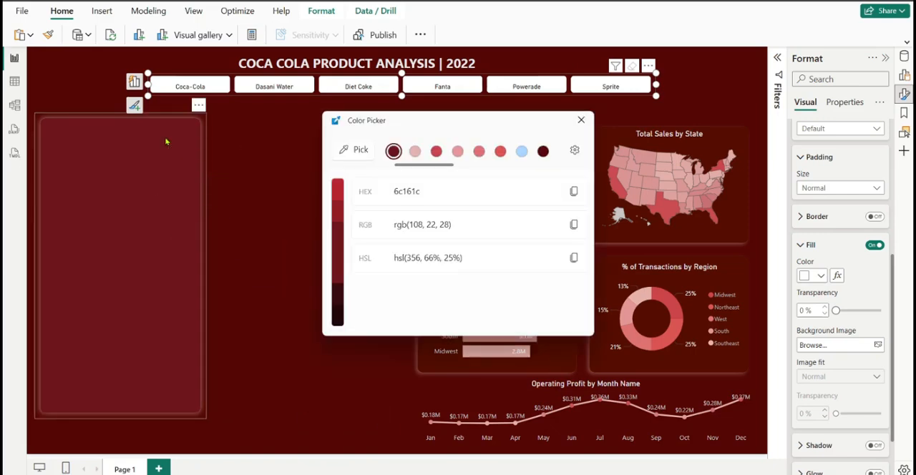
left_click(574, 192)
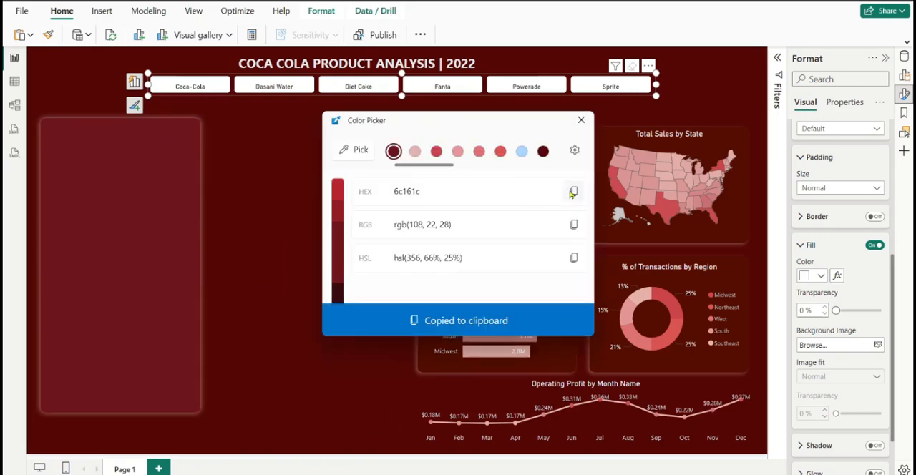
left_click(582, 121)
left_click(822, 280)
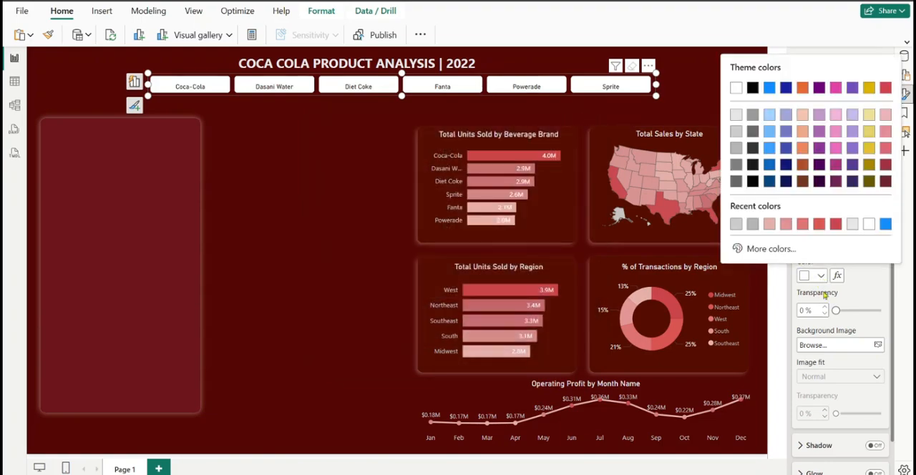
left_click(778, 252)
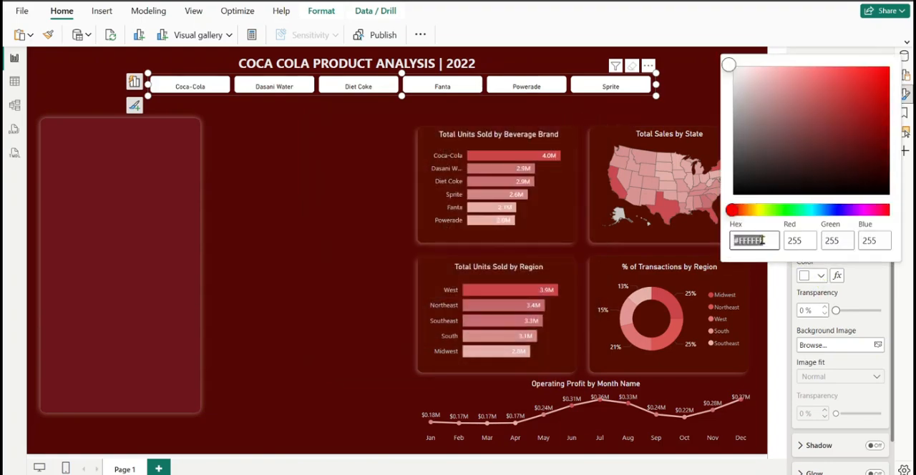
key("ctrl+v")
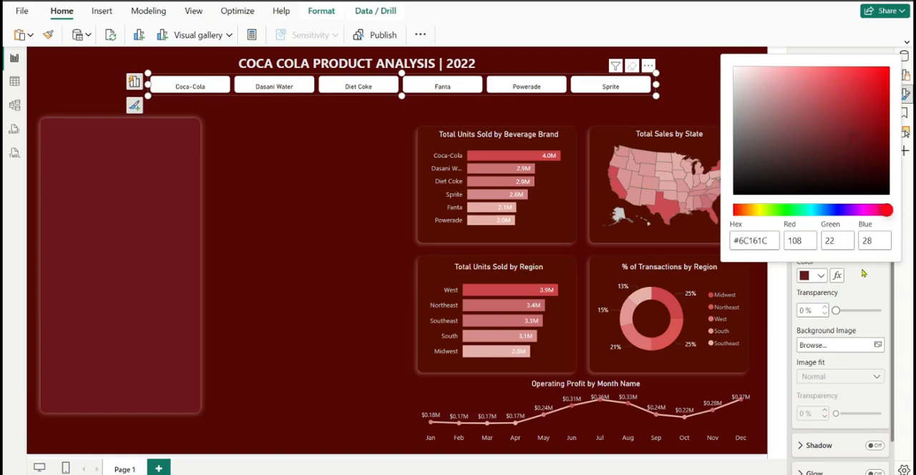
left_click(863, 273)
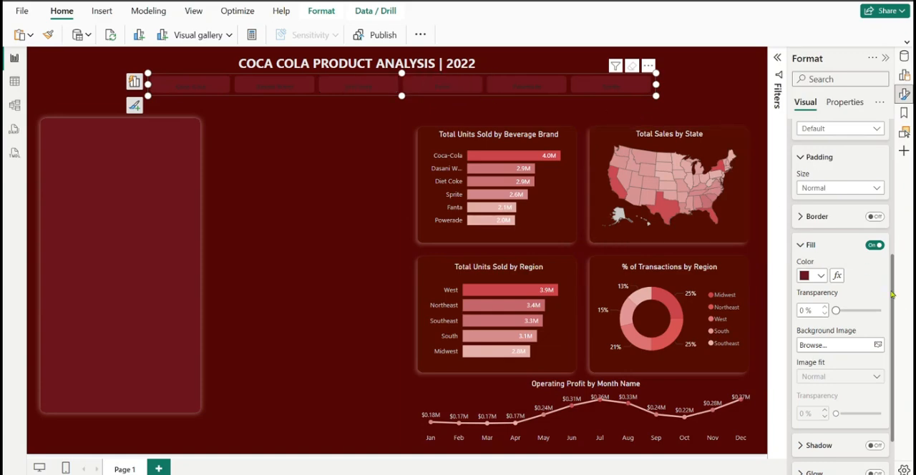
Set the fill of the slicer's buttons in the Hover state to the recently used light pink
left_click_drag(893, 294, 907, 329)
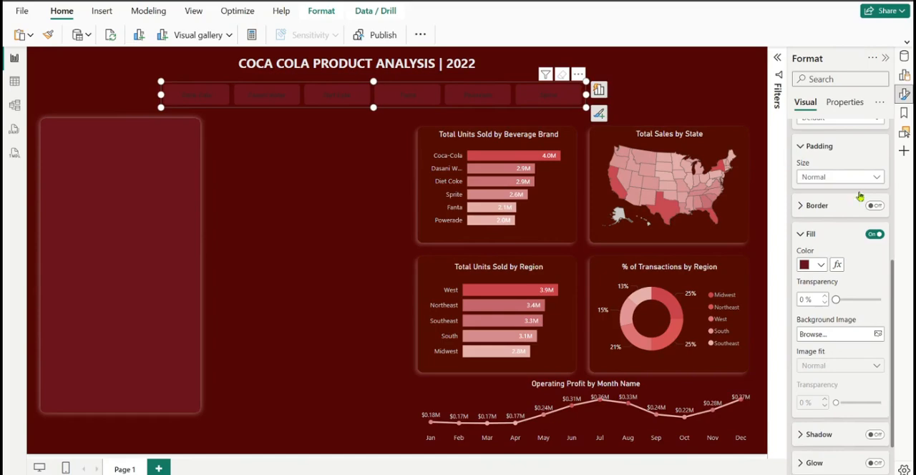
scroll(870, 272, "up", 4)
scroll(867, 305, "down", 1)
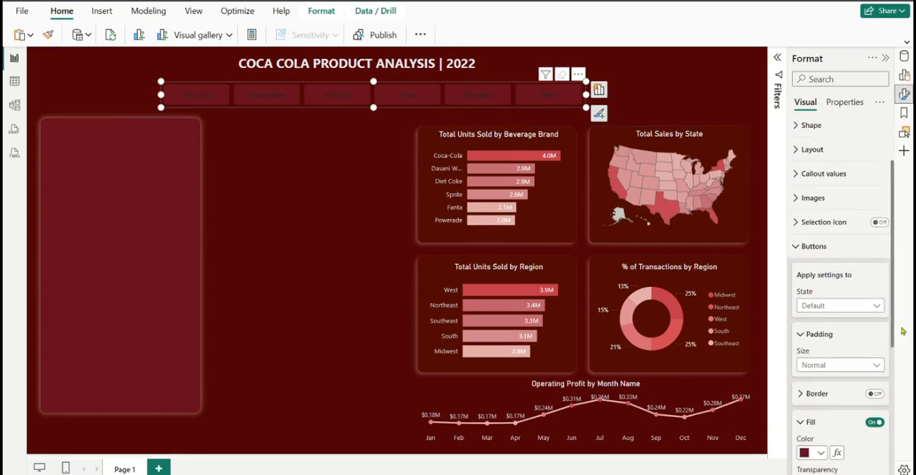
left_click(862, 309)
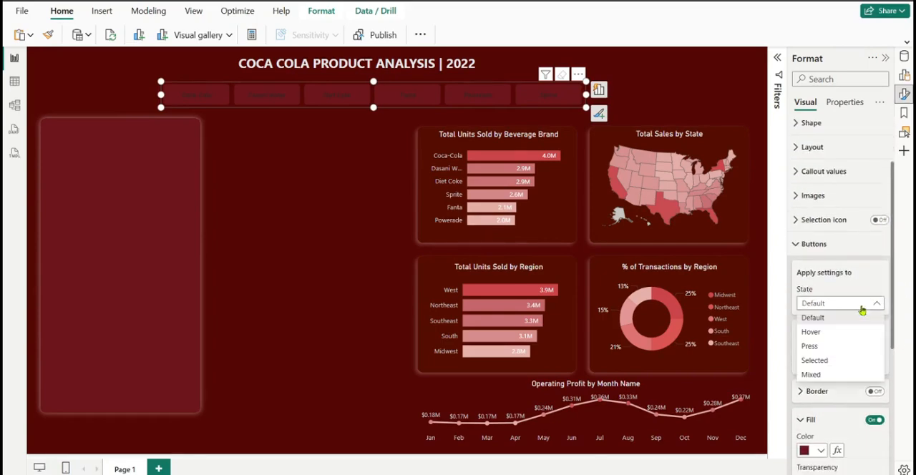
left_click(831, 334)
scroll(848, 302, "down", 1)
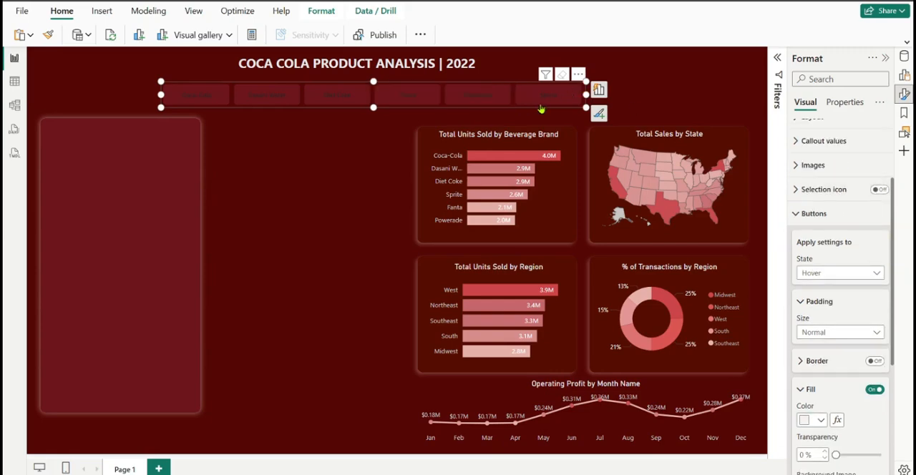
left_click_drag(893, 275, 903, 372)
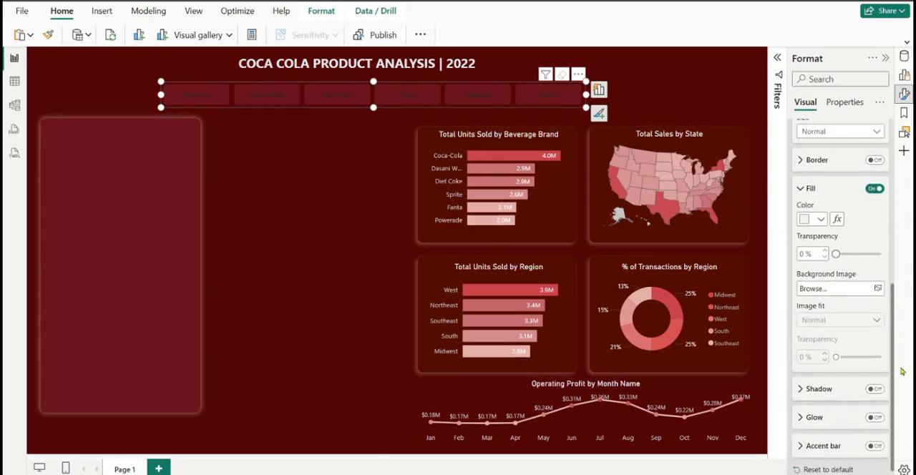
left_click(822, 221)
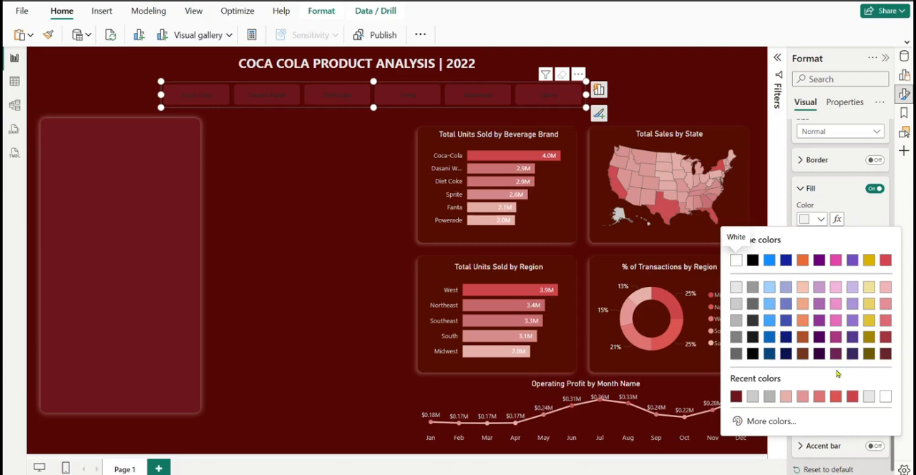
left_click(787, 397)
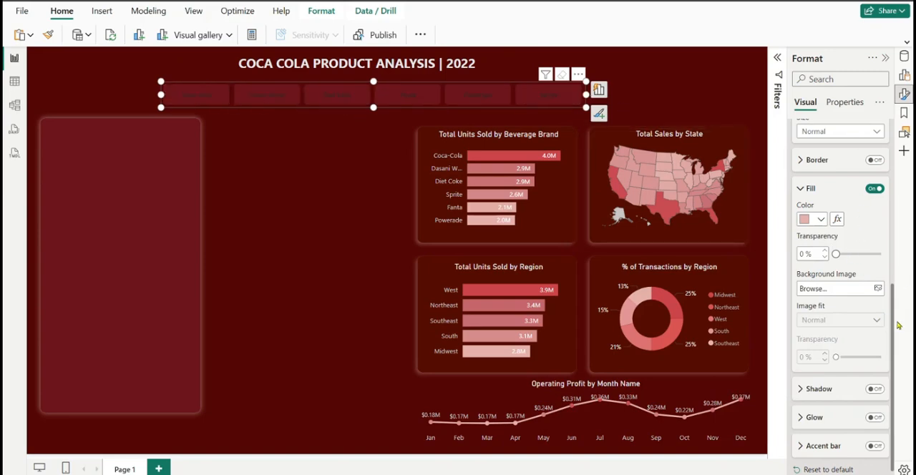
Set the buttons' Selected state fill to #DA5552 with 34% transparency, selecting Powerade to preview it
scroll(866, 231, "up", 4)
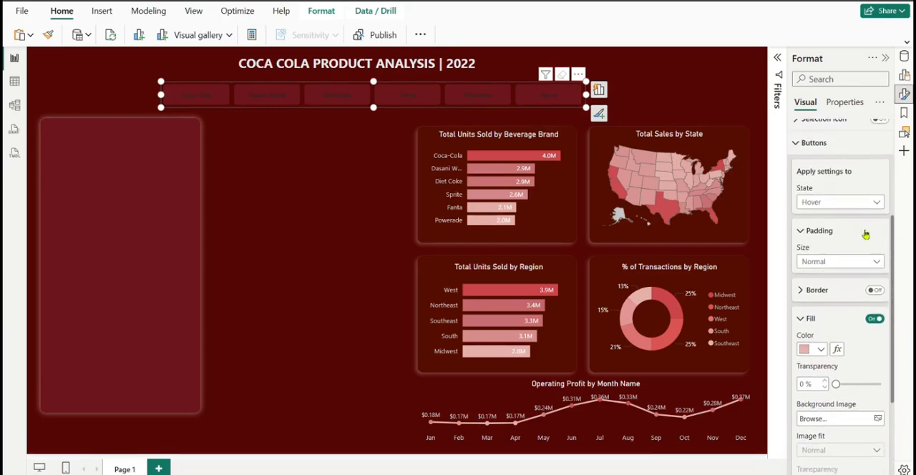
left_click(866, 203)
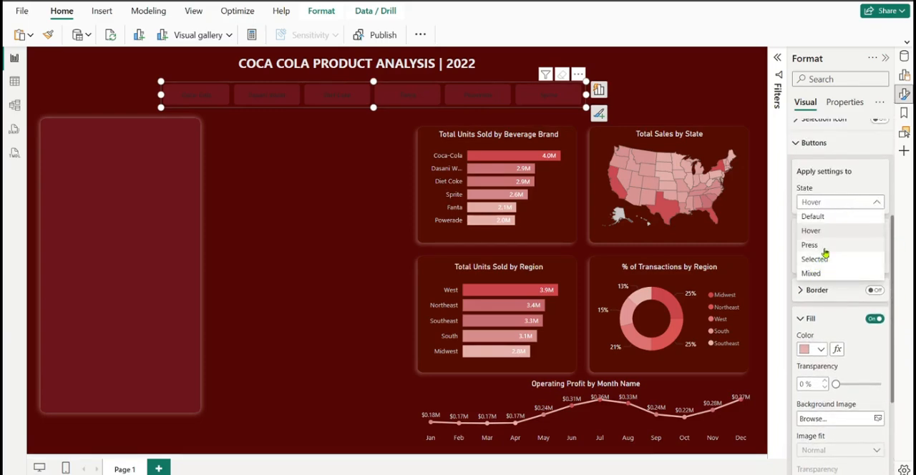
left_click(822, 264)
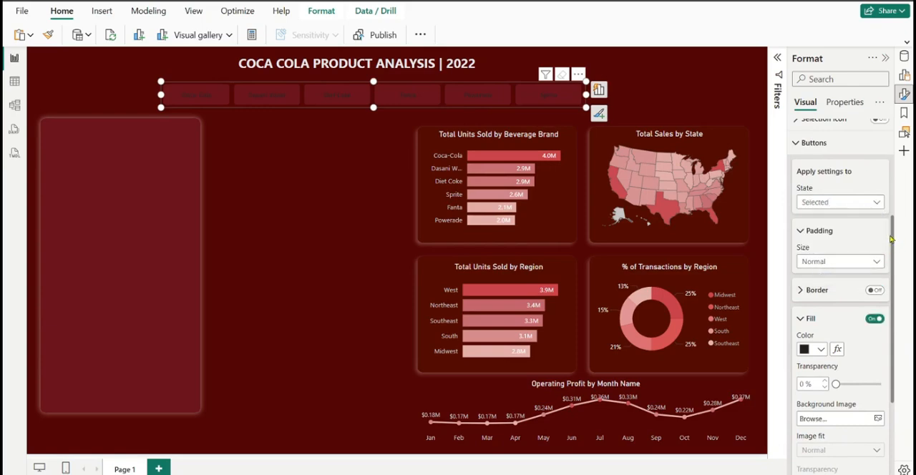
scroll(892, 240, "down", 1)
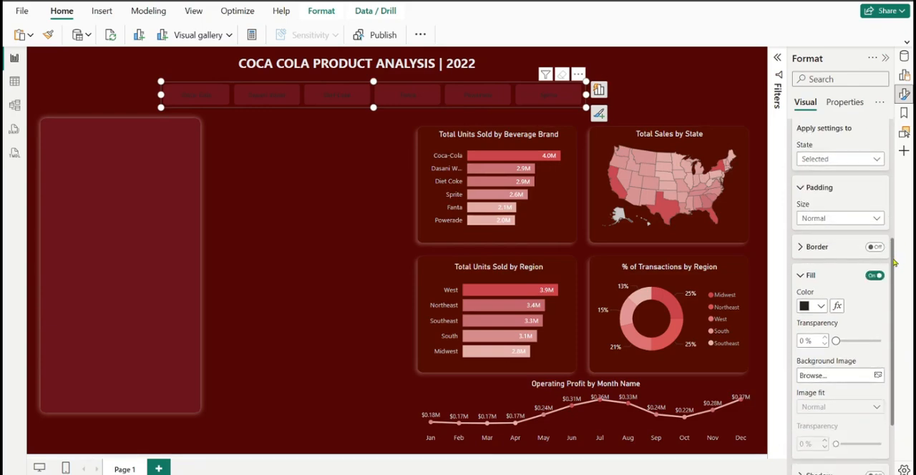
left_click(466, 101)
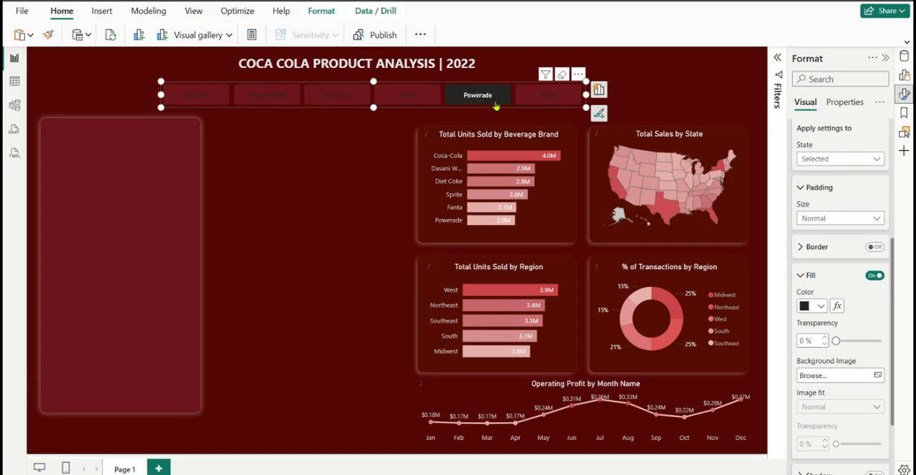
left_click(819, 308)
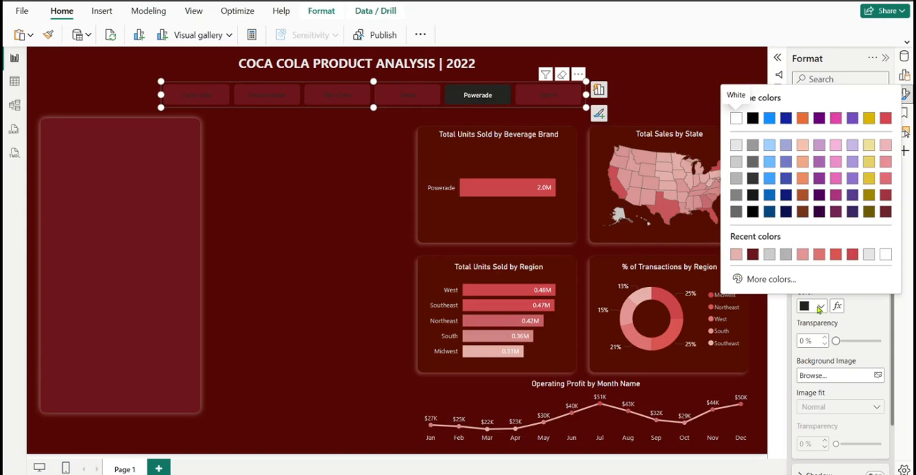
left_click(836, 255)
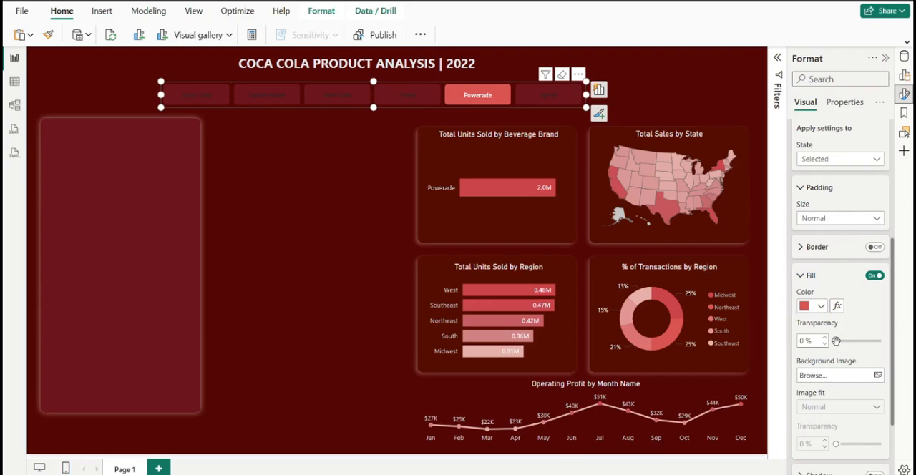
left_click_drag(836, 341, 851, 342)
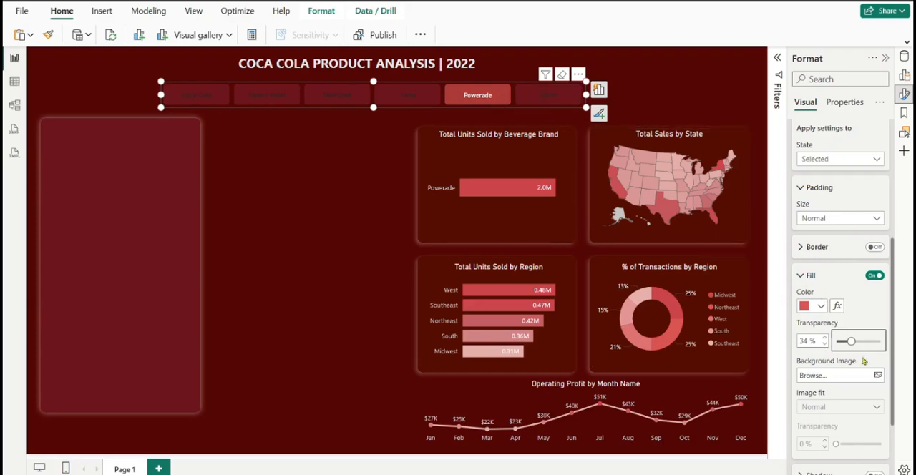
Clear the Powerade selection and set the slicer's callout value text in the Default state to light gray
left_click(802, 278)
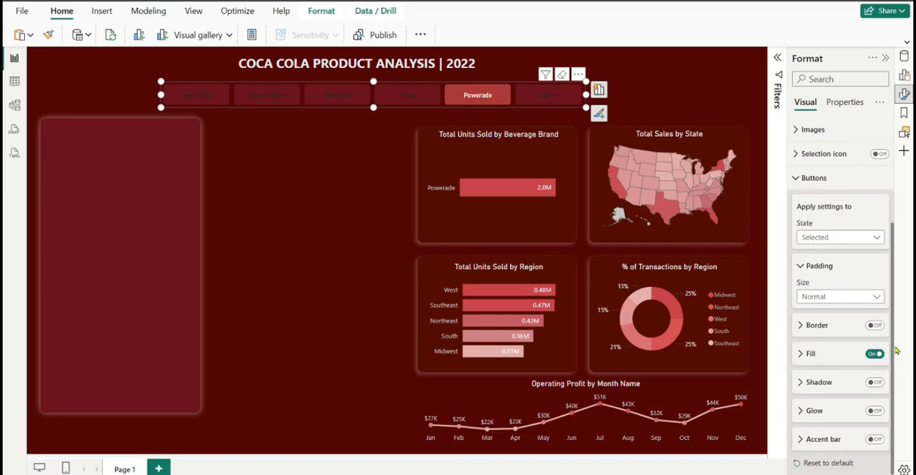
scroll(895, 316, "up", 5)
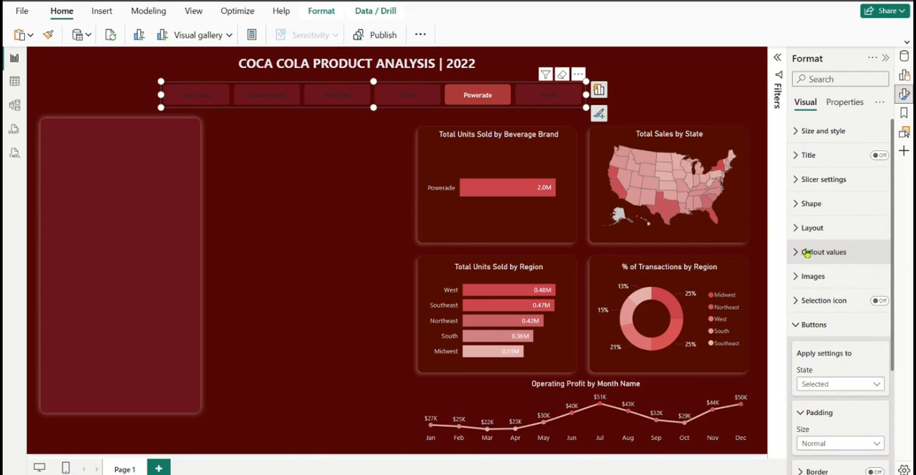
left_click(807, 253)
left_click(469, 96)
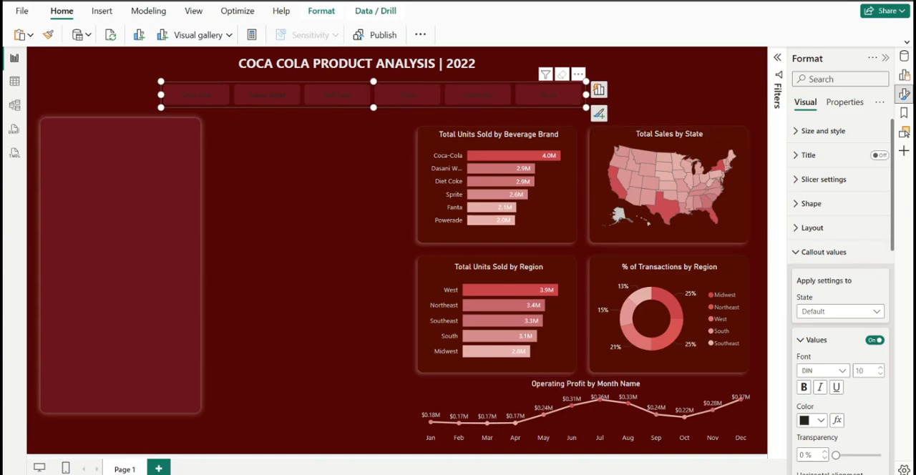
scroll(894, 243, "down", 3)
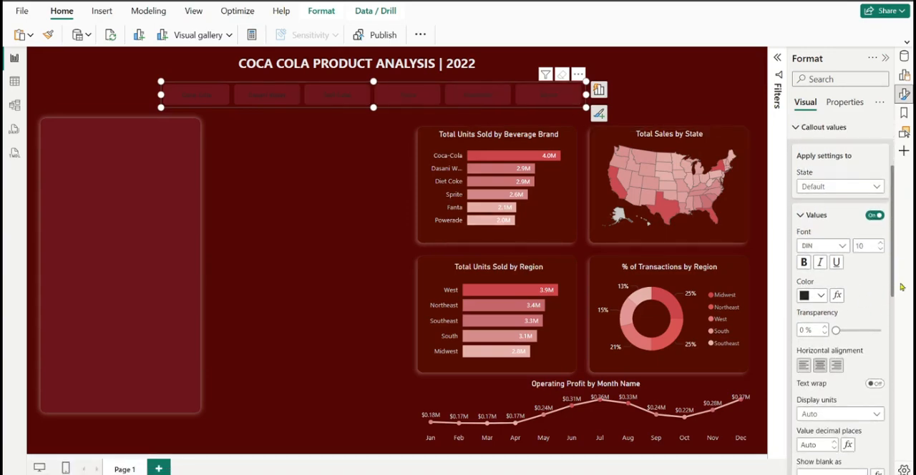
left_click(822, 296)
left_click(822, 298)
left_click(822, 297)
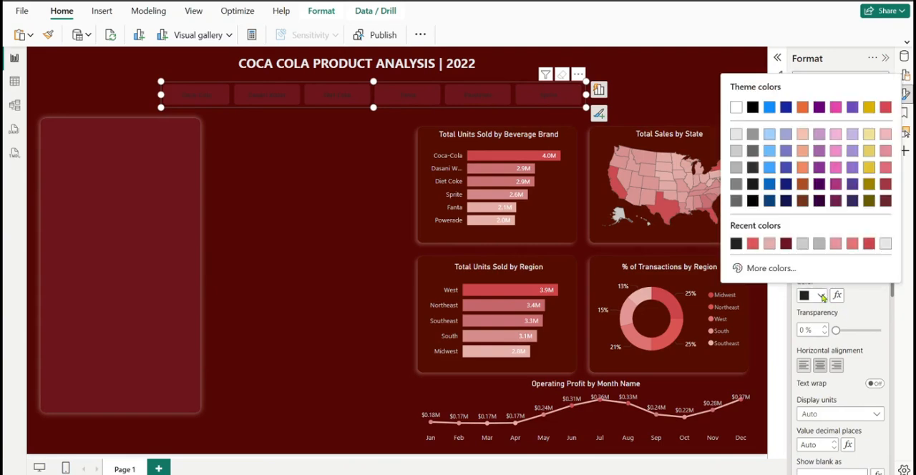
left_click(737, 152)
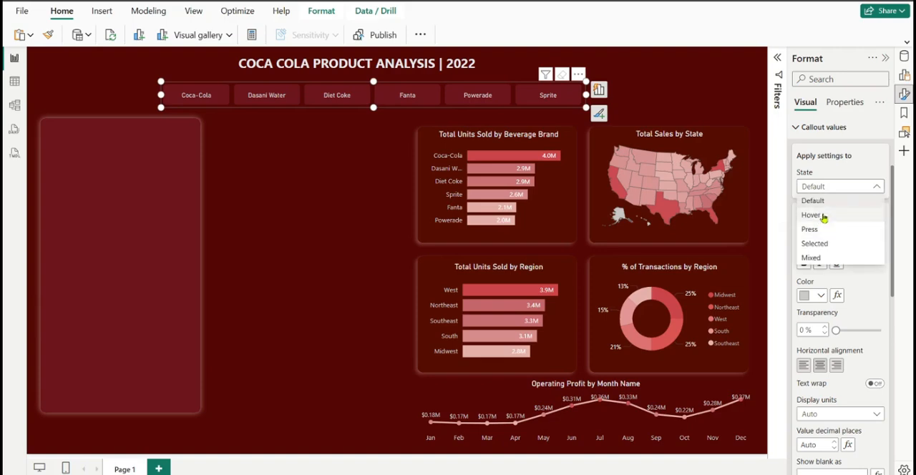
Set the slicer's callout value text in the Hover state to dark gray, selecting Fanta to preview the buttons
left_click(824, 218)
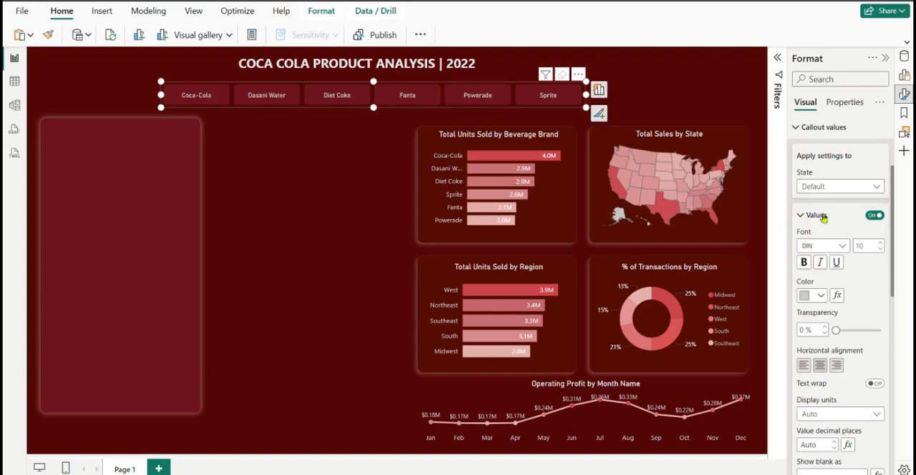
left_click(821, 296)
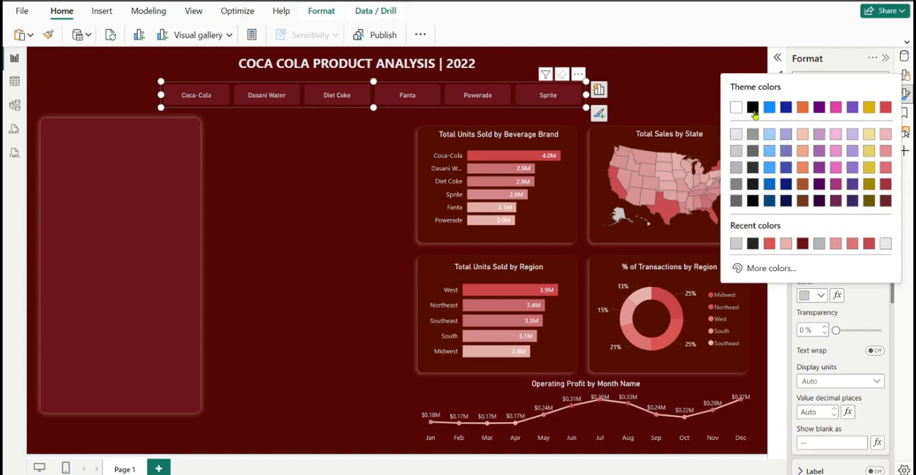
left_click(752, 169)
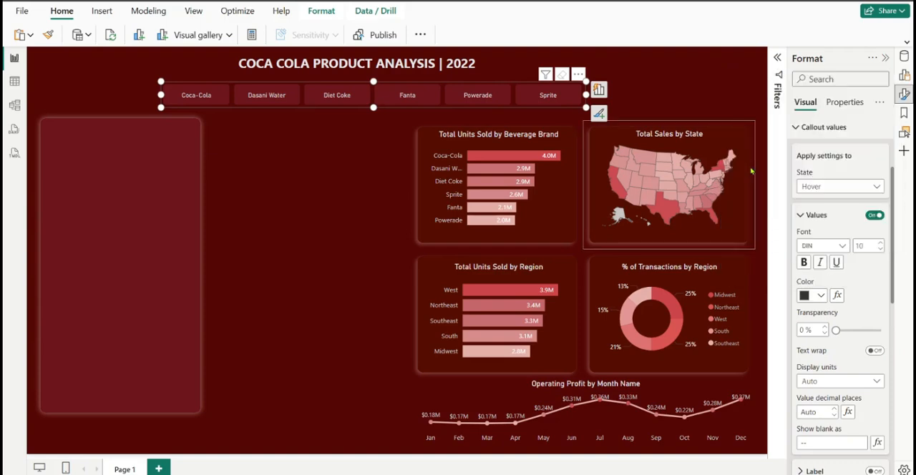
left_click(407, 92)
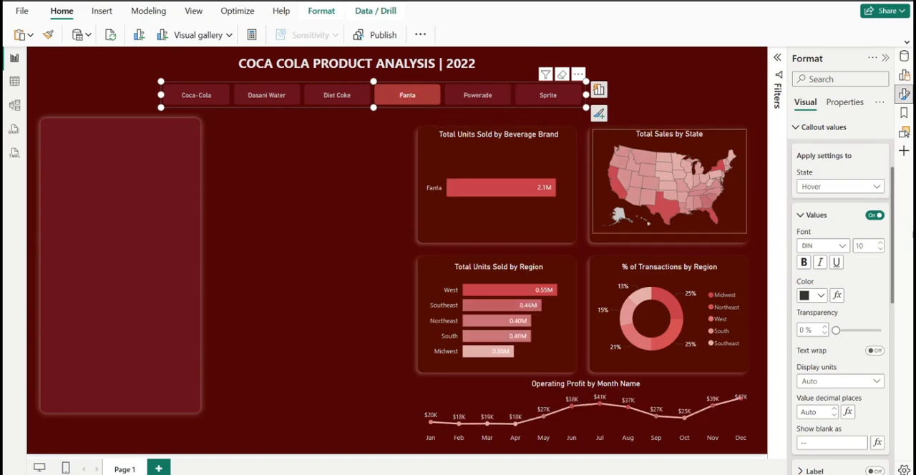
Set the slicer's callout value text in the Default state to White, 30% darker
left_click(850, 186)
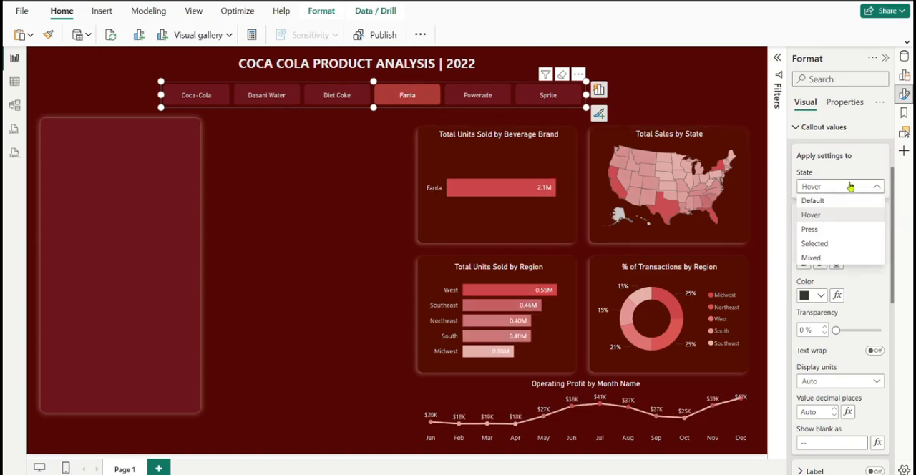
left_click(824, 211)
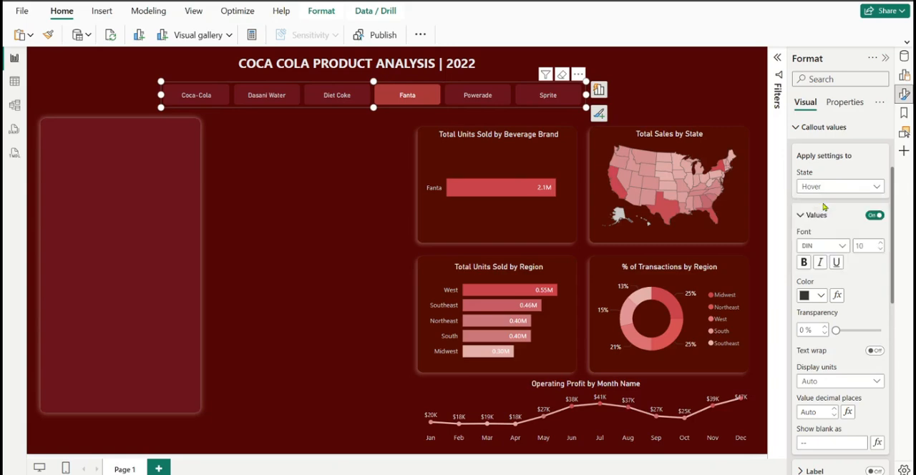
left_click(821, 295)
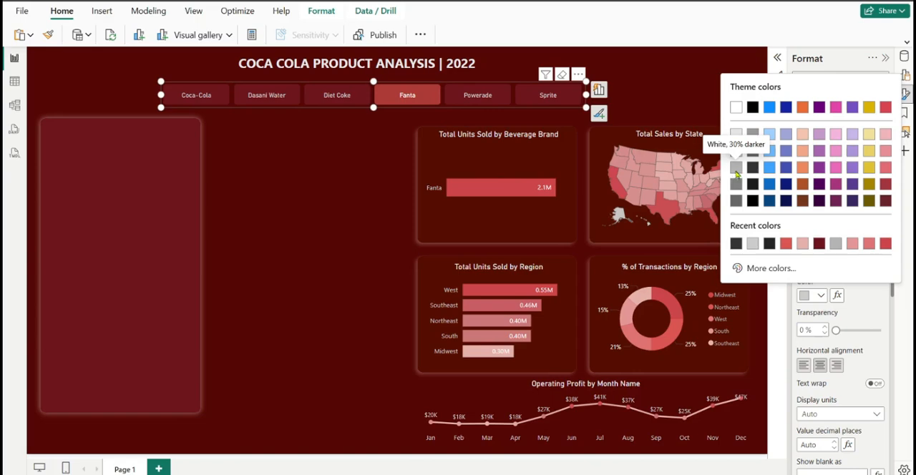
left_click(736, 170)
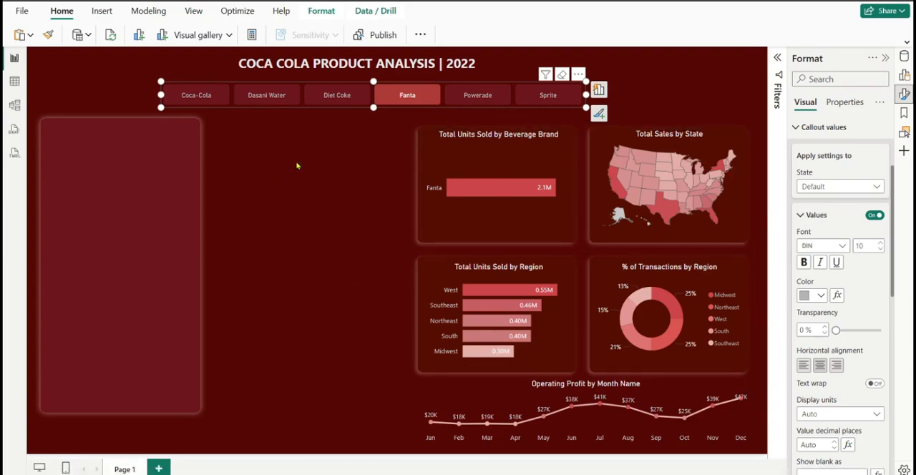
left_click(326, 146)
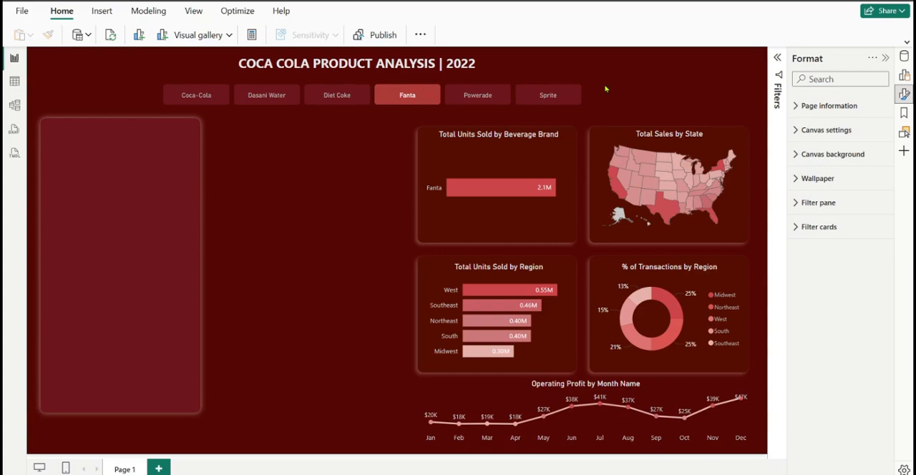
Narrow the Total Units Sold by Beverage Brand chart slightly from both sides within its panel
left_click(492, 143)
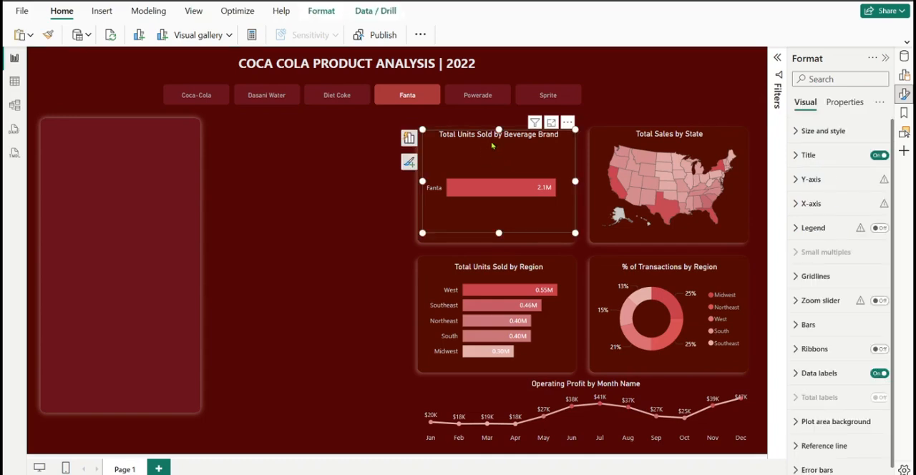
left_click_drag(432, 133, 430, 137)
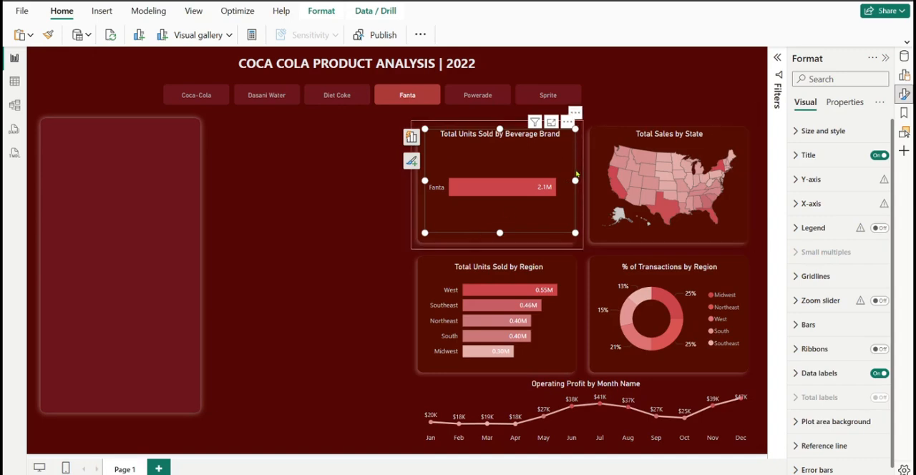
left_click_drag(574, 180, 571, 181)
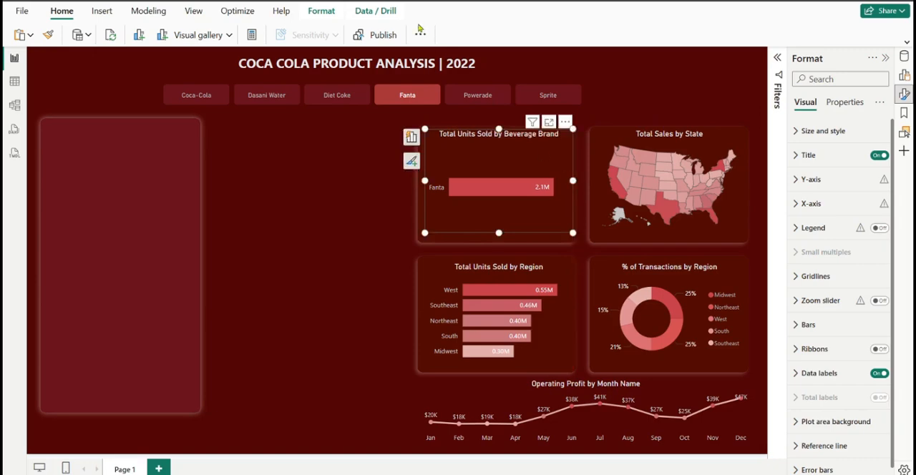
Enable interaction editing and set the Beverage Brand slicer's interaction with the Total Units Sold by Beverage Brand chart to None
left_click(366, 20)
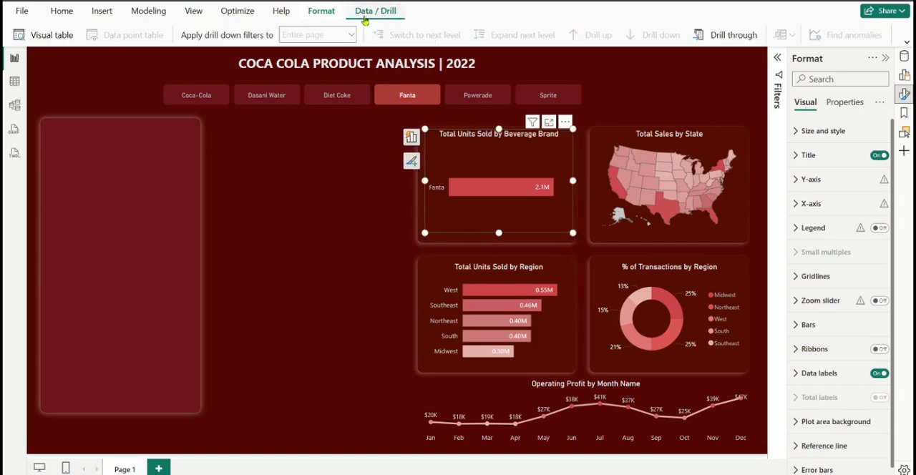
left_click(324, 12)
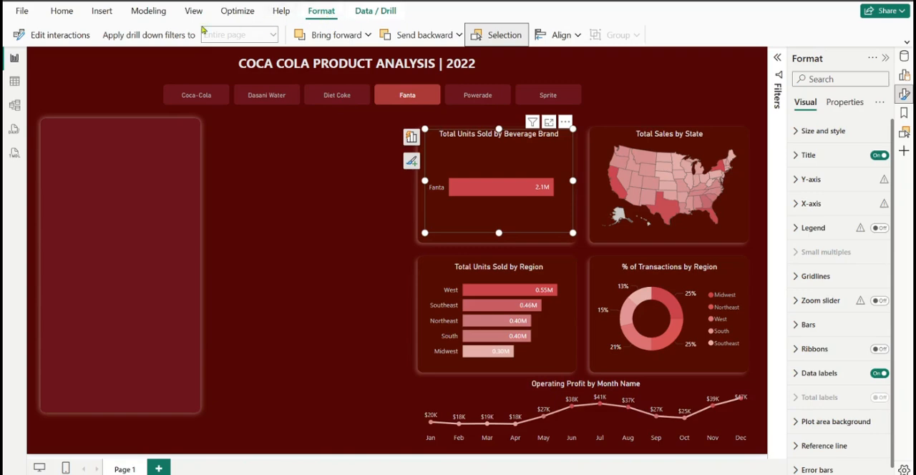
left_click(80, 38)
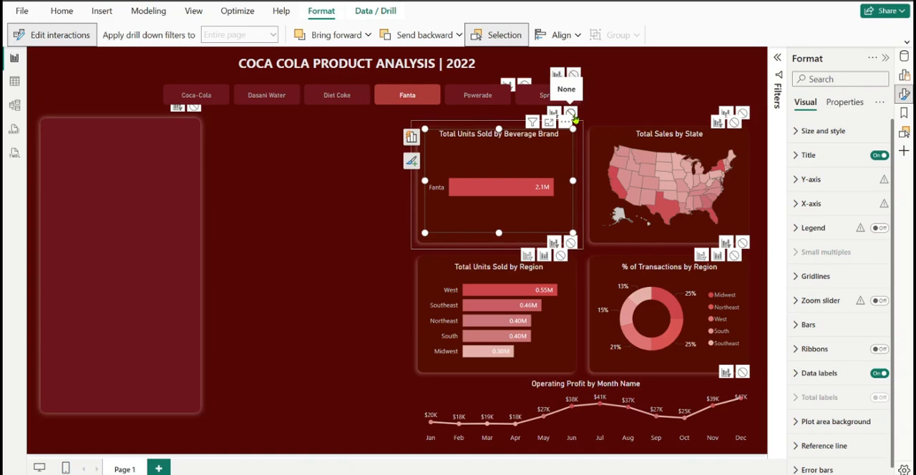
left_click(572, 114)
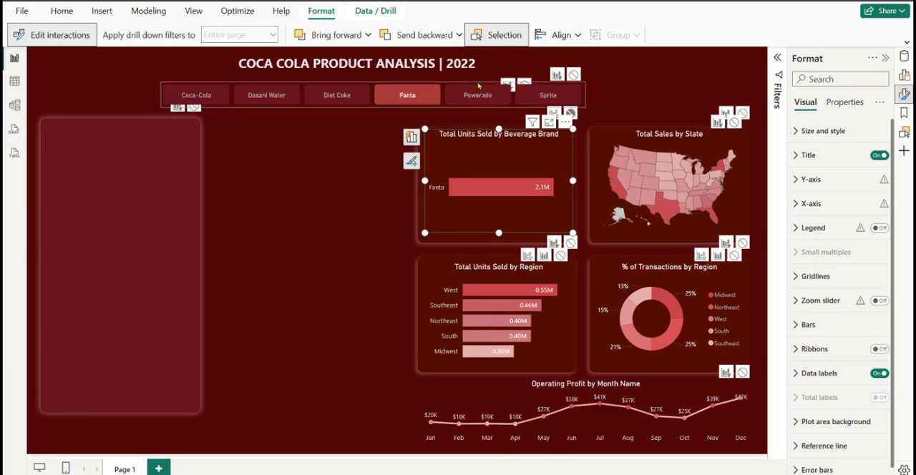
left_click(478, 86)
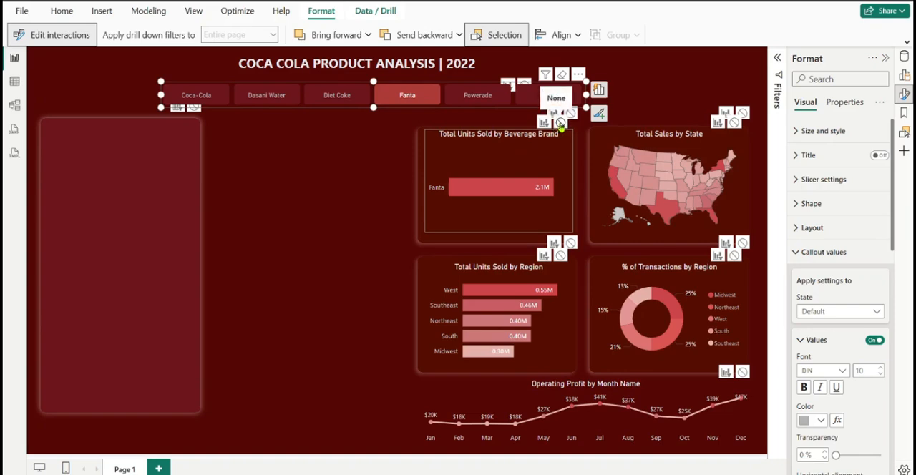
left_click(561, 122)
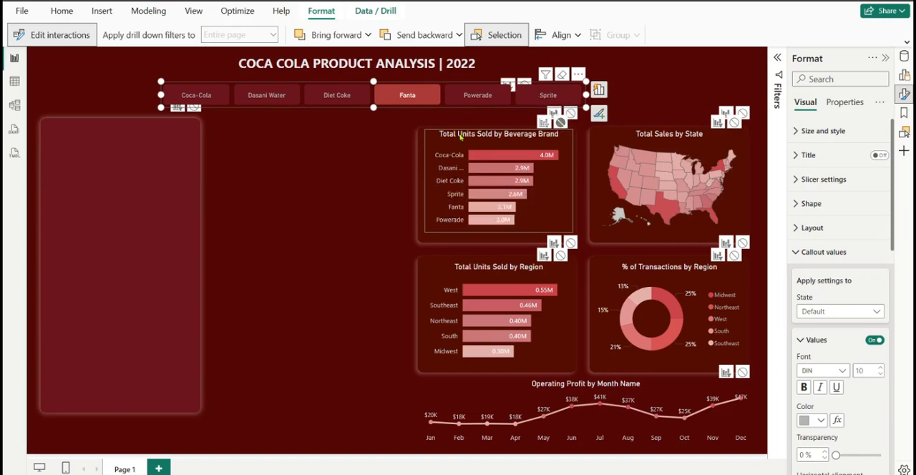
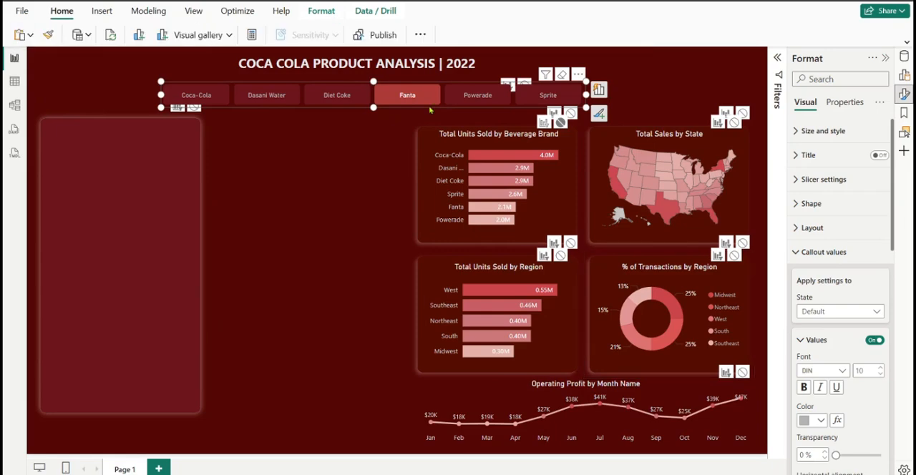
Turn off interaction editing and deselect the Beverage Brand slicer
left_click(315, 16)
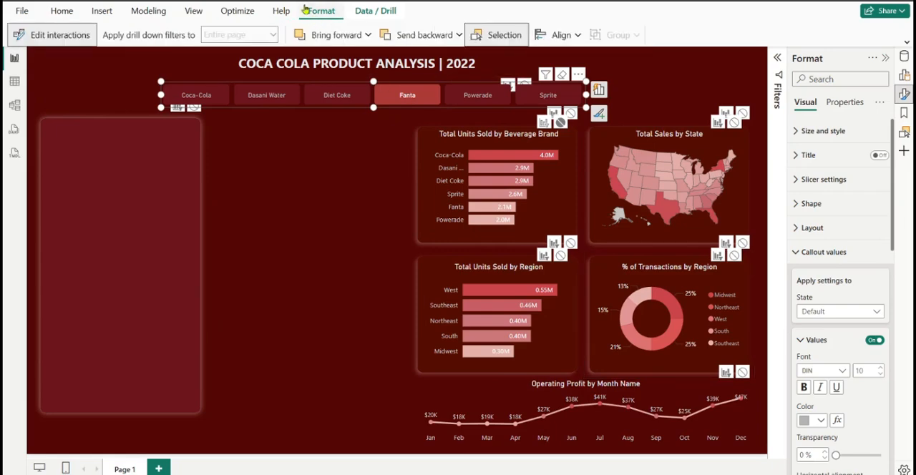
left_click(64, 36)
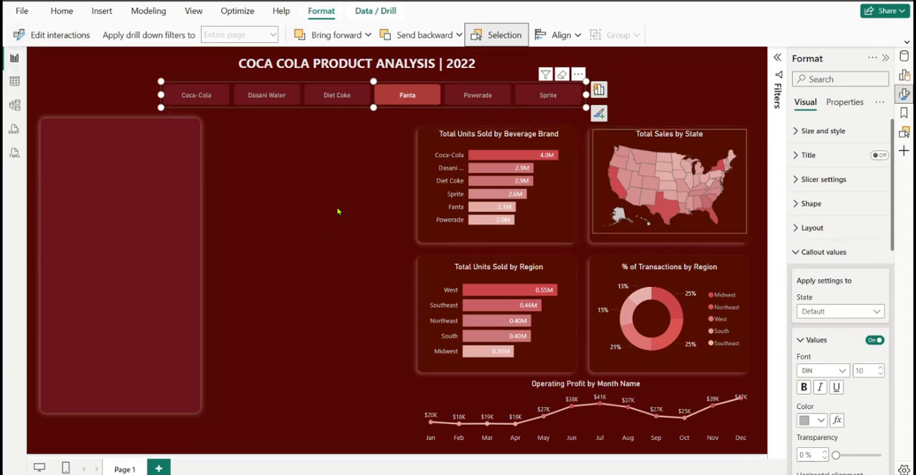
left_click(382, 203)
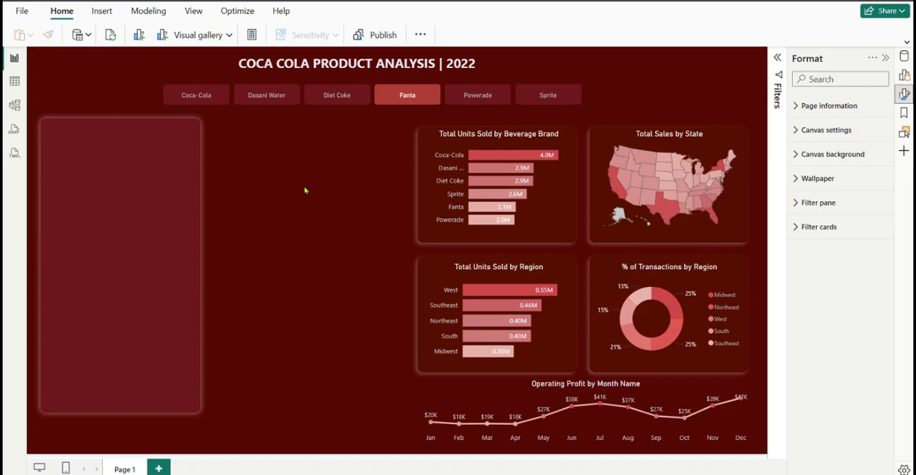
Add a standard slicer to the page using the Retailer field from Table1
left_click(904, 76)
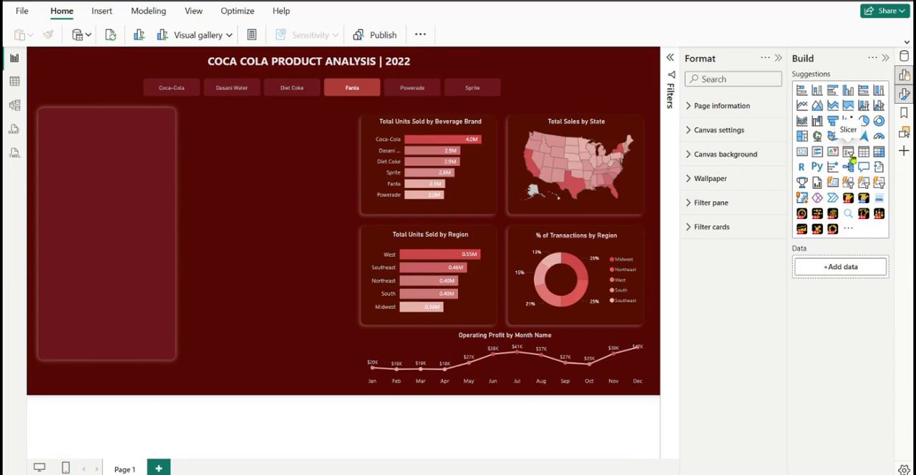
left_click(848, 151)
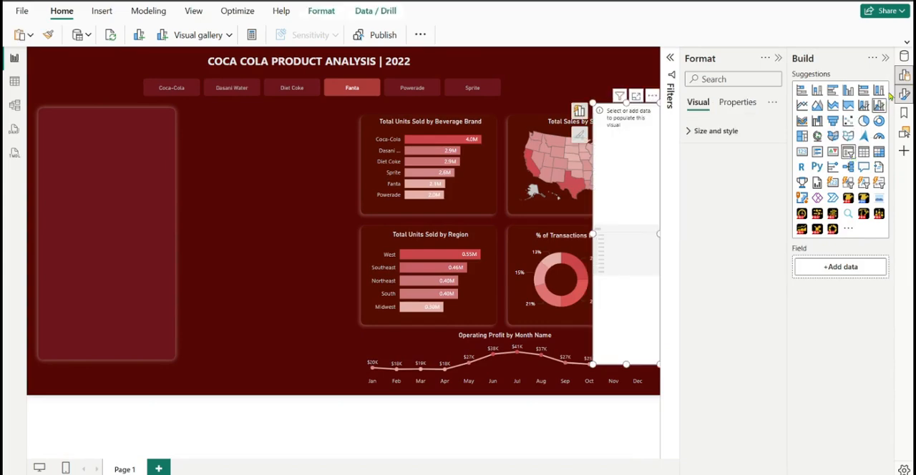
left_click(905, 58)
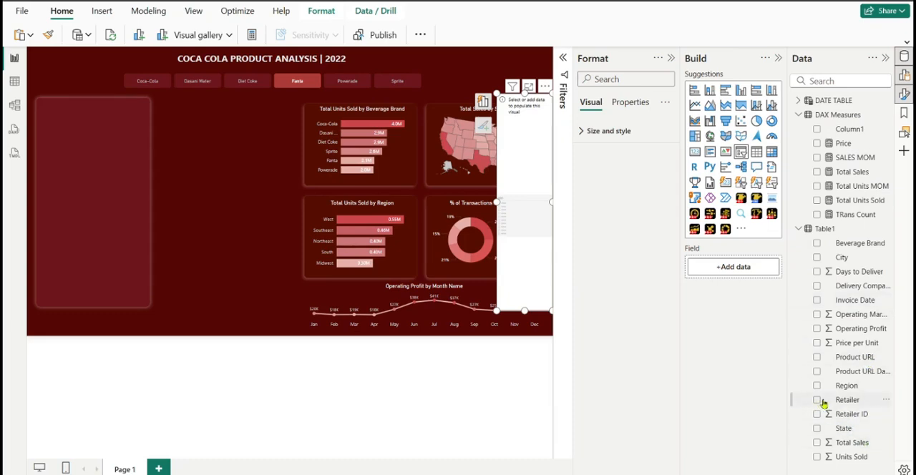
left_click_drag(836, 404, 730, 267)
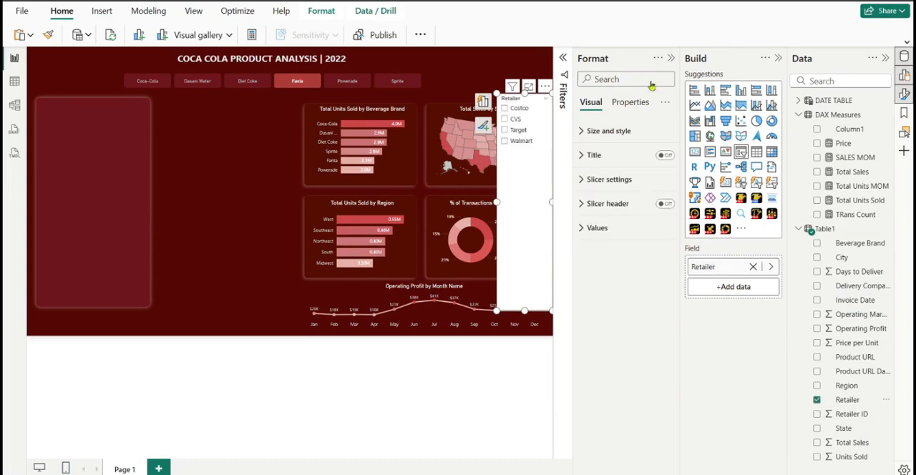
left_click(778, 58)
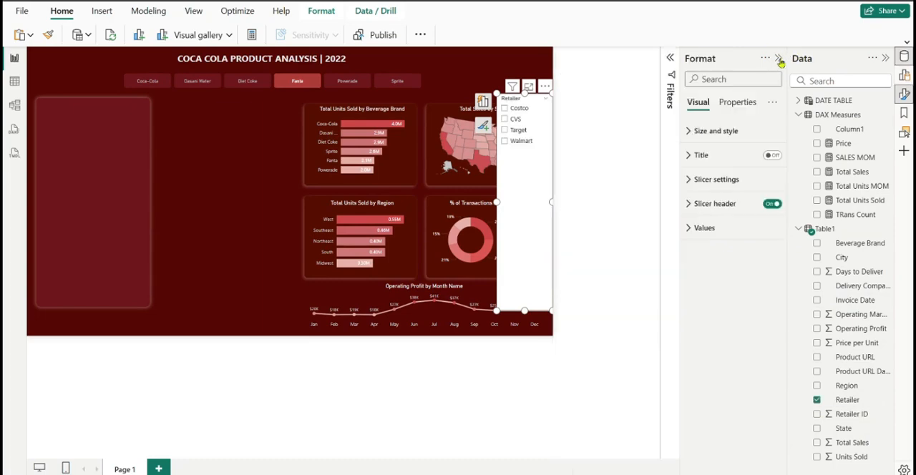
left_click(885, 58)
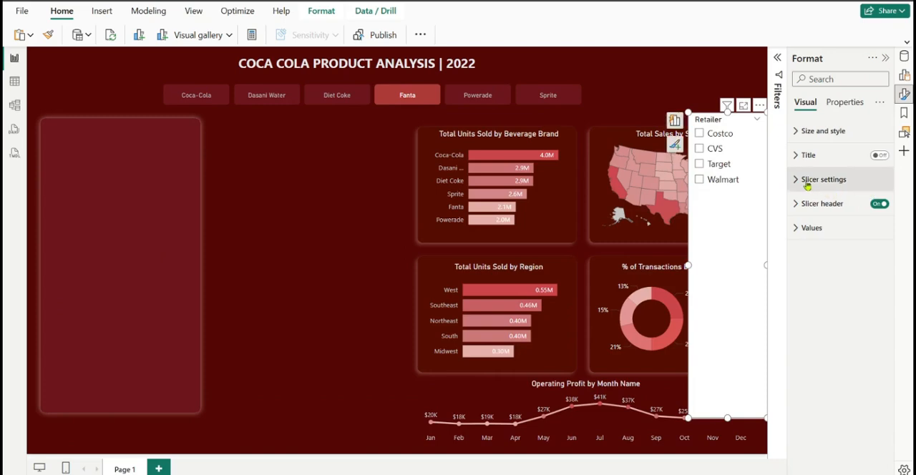
Set the Retailer slicer's style to Dropdown
left_click(809, 182)
left_click(852, 241)
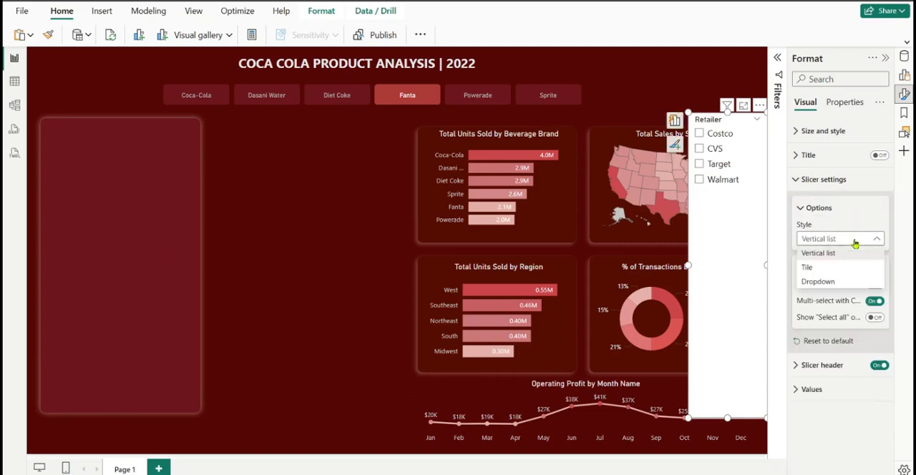
left_click(843, 284)
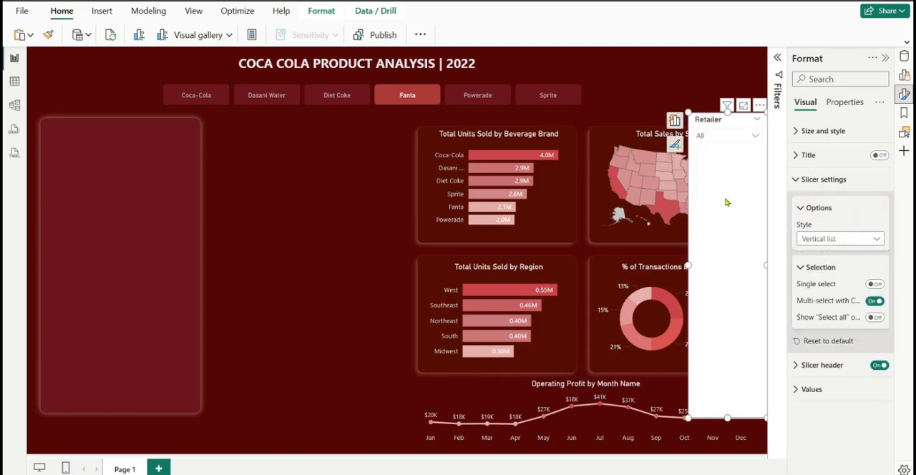
Shrink the Retailer slicer to about 150 by 58 beside the report title and turn off its background
left_click_drag(716, 121, 635, 58)
left_click_drag(649, 354, 639, 61)
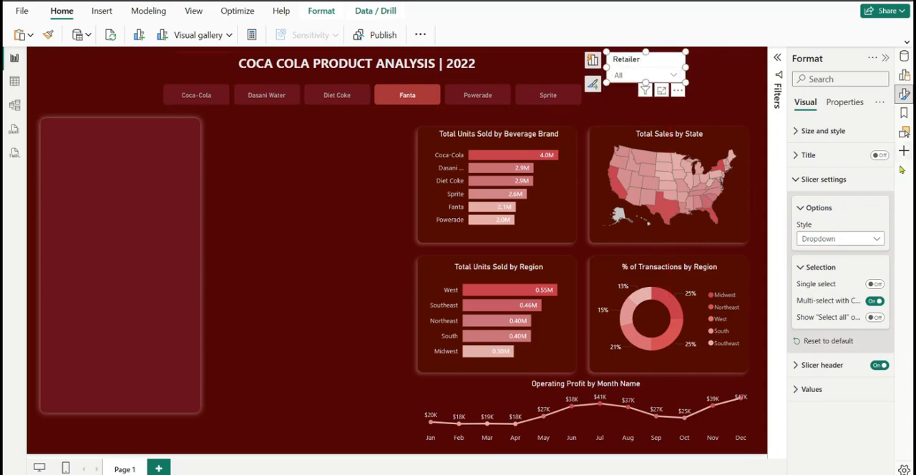
left_click(818, 138)
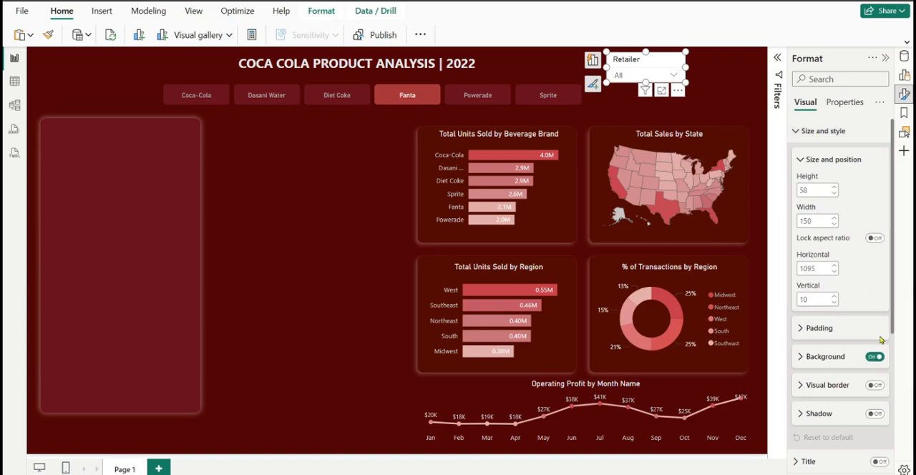
left_click(797, 131)
Set the font color of the Retailer slicer's values to light gray
left_click(804, 392)
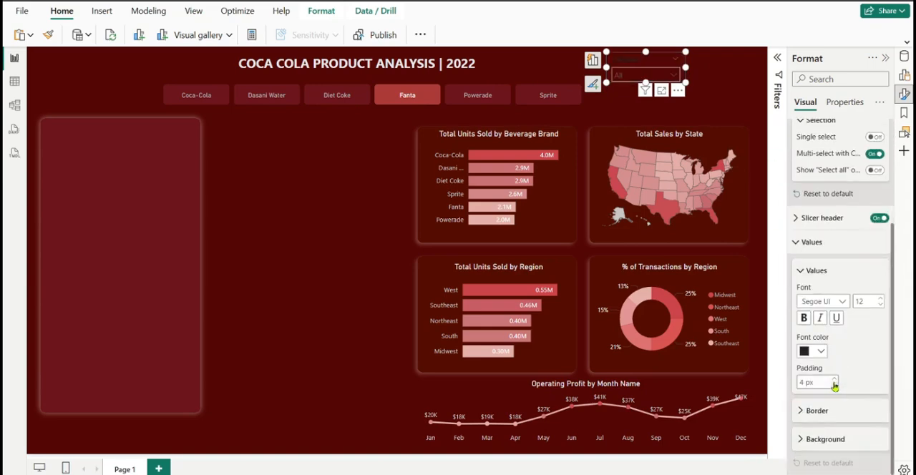
left_click(821, 352)
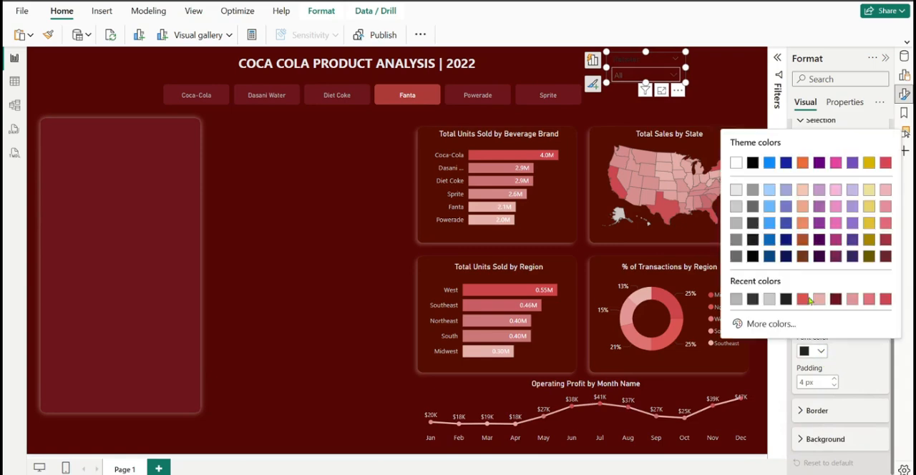
left_click(736, 208)
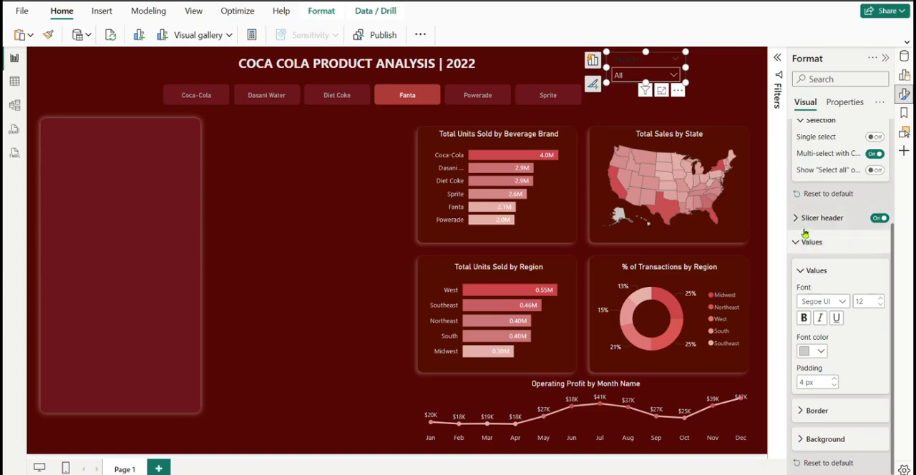
Set the Retailer slicer's header text to size 10 with the font color White, 30% darker
left_click(796, 220)
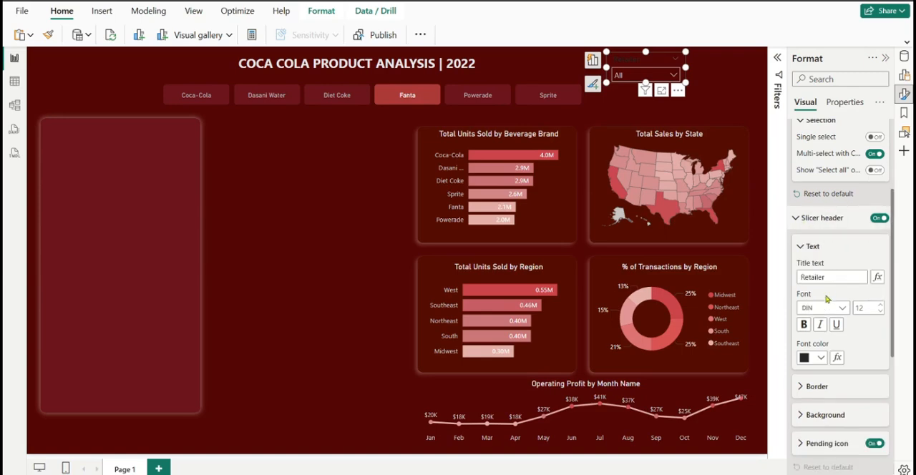
left_click(880, 312)
left_click(821, 358)
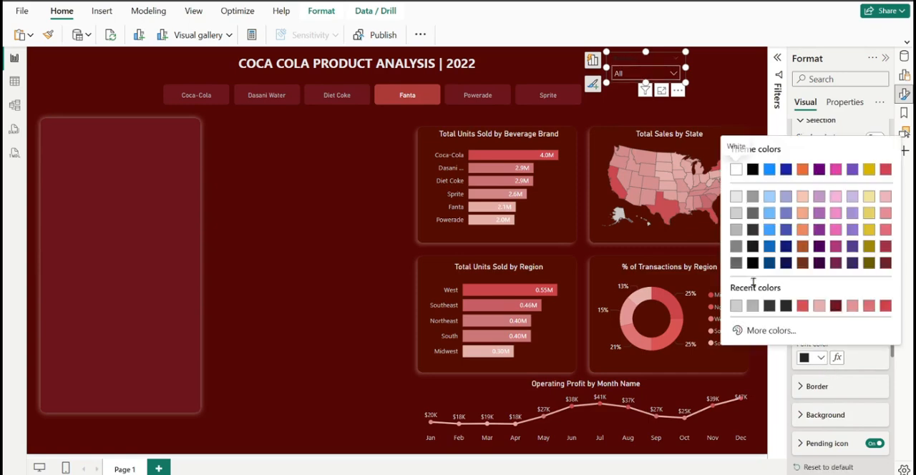
left_click(737, 236)
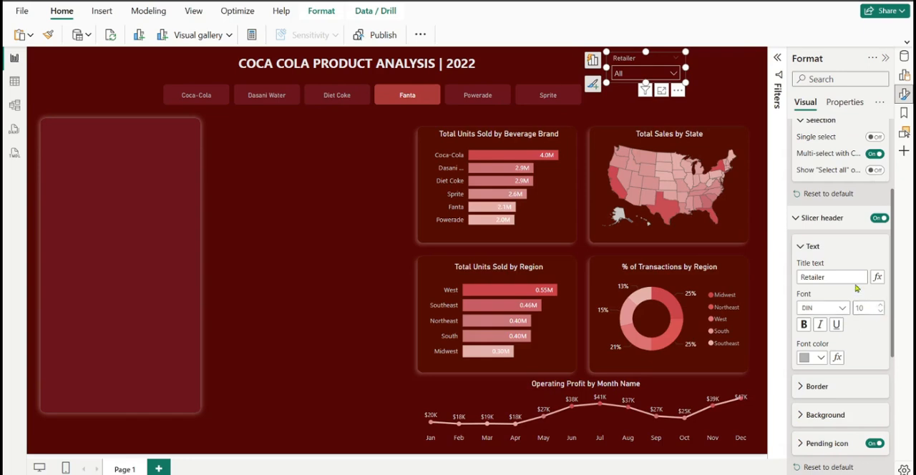
left_click(802, 226)
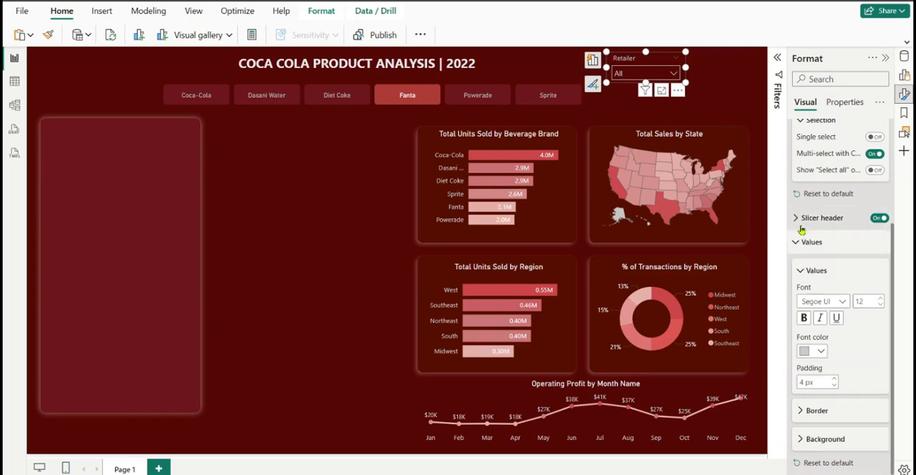
left_click(802, 244)
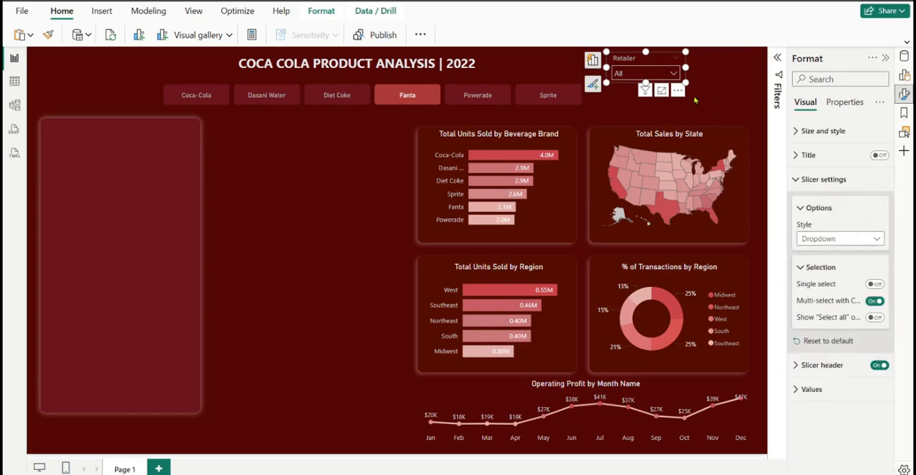
Try a bright red and a lighter red from the recent colors as the Retailer slicer's values background
left_click(673, 75)
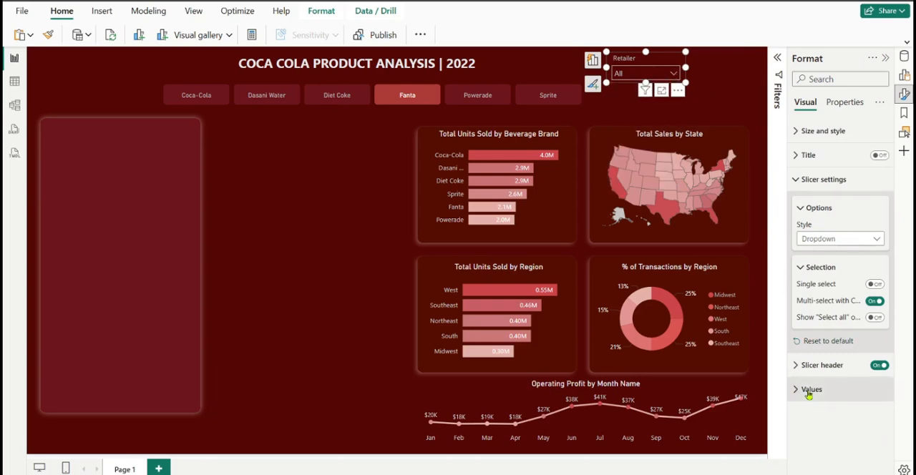
left_click(793, 179)
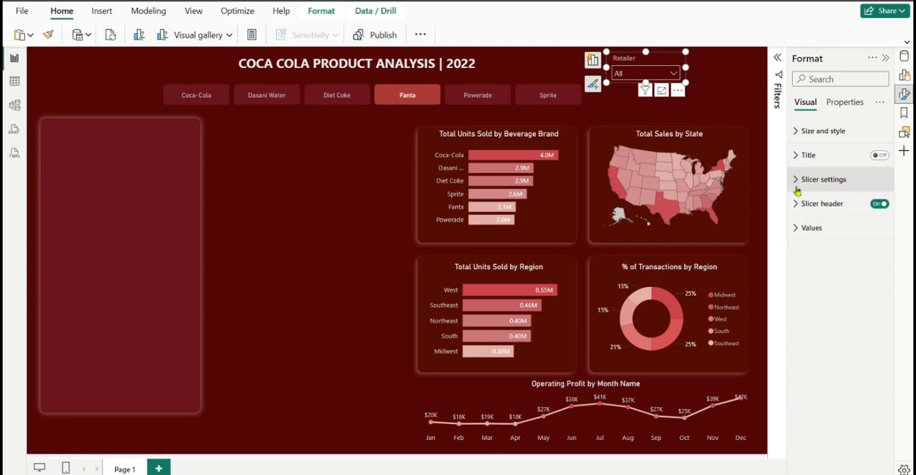
left_click(795, 227)
left_click(814, 426)
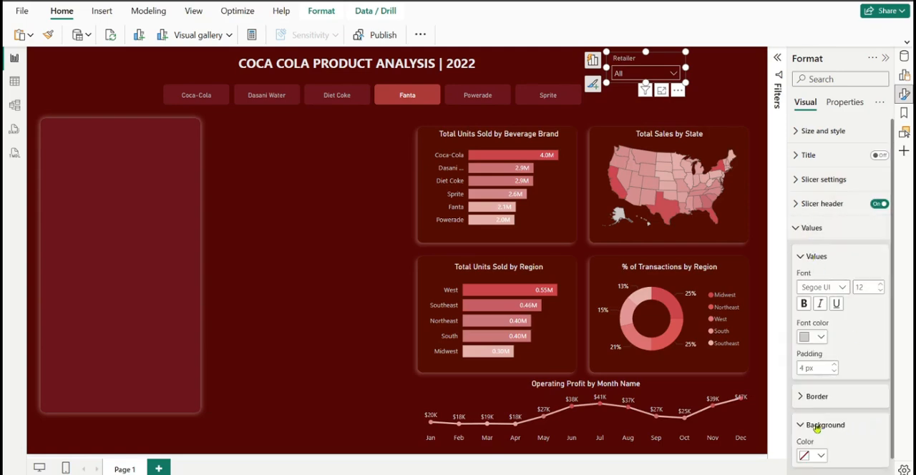
scroll(819, 428, "down", 1)
left_click(822, 441)
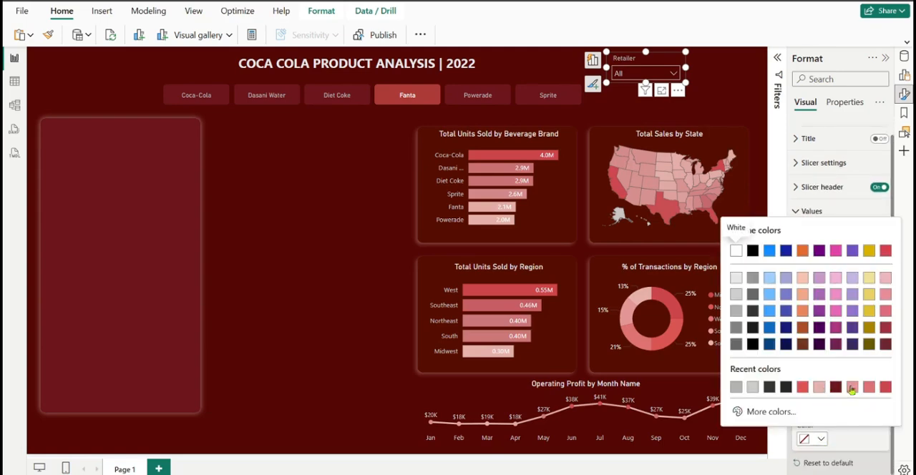
left_click(803, 388)
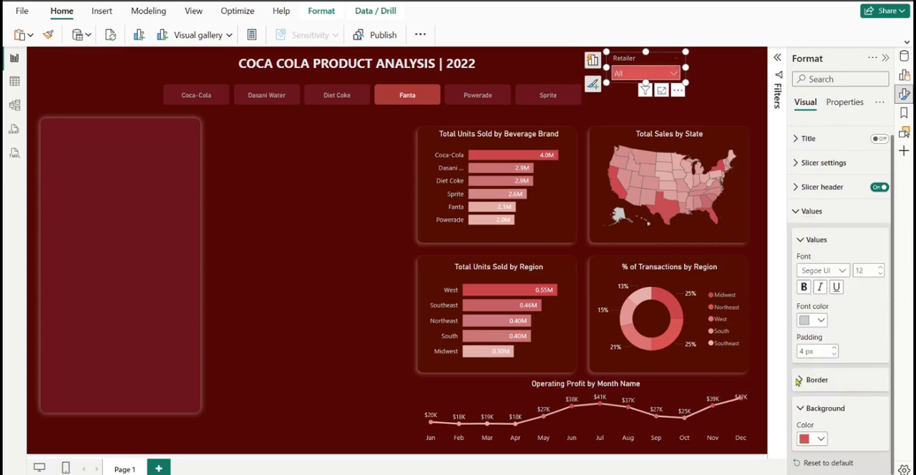
left_click(820, 440)
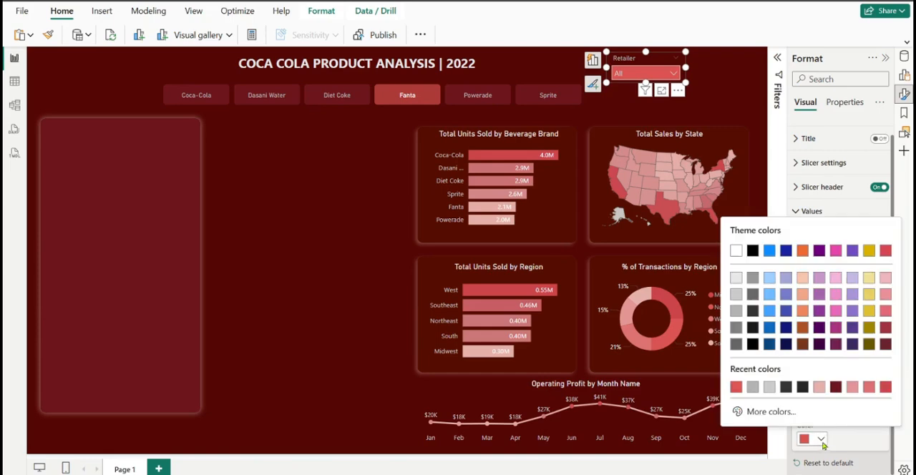
left_click(870, 390)
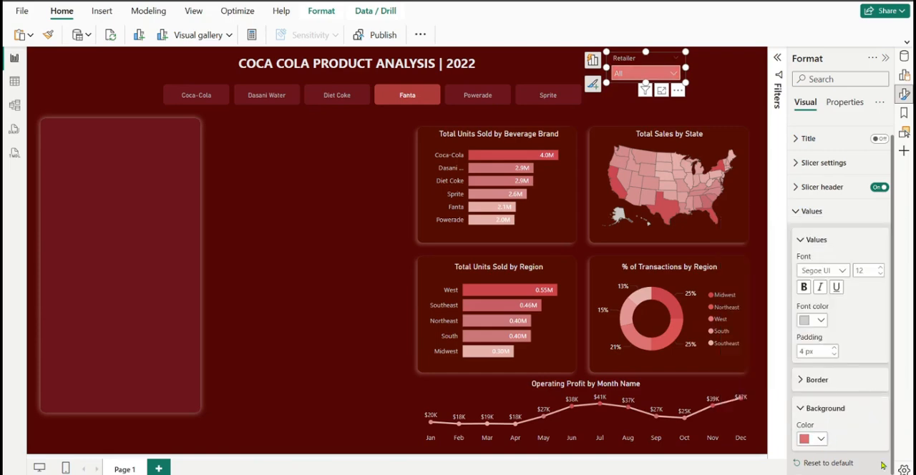
Sample the large empty panel's dark red and set the Retailer slicer's values background to #6C161C
key("super+shift+c")
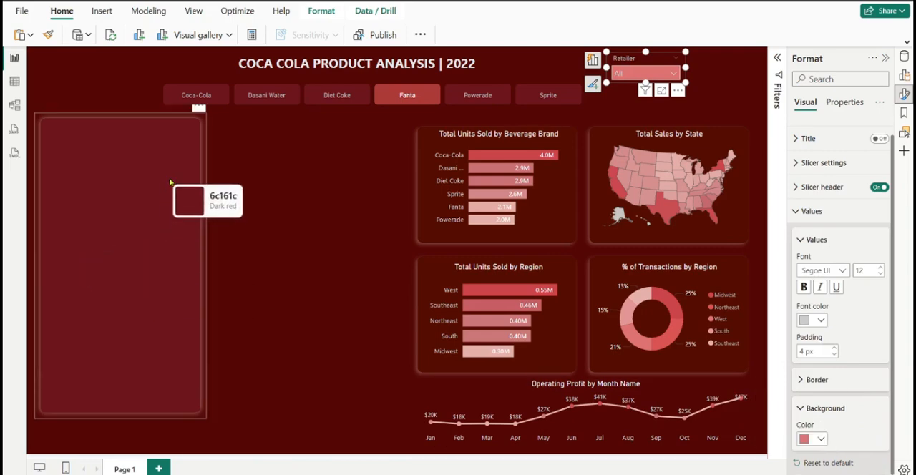
left_click(172, 182)
left_click(573, 191)
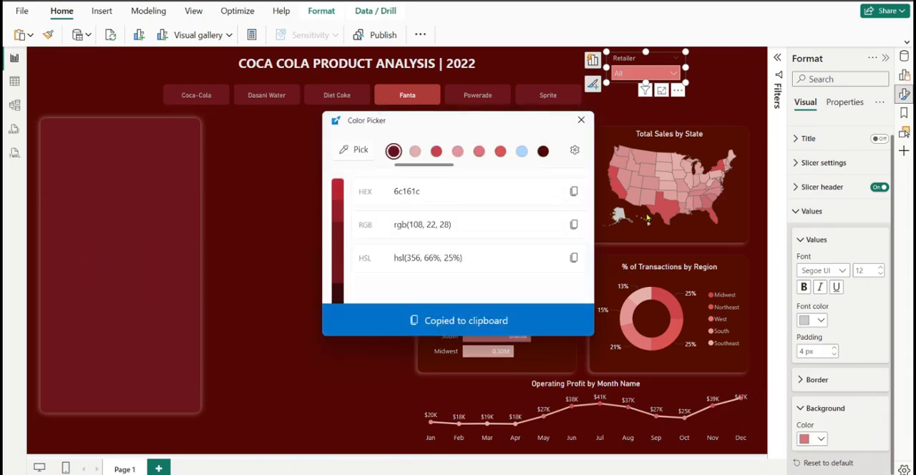
left_click(820, 440)
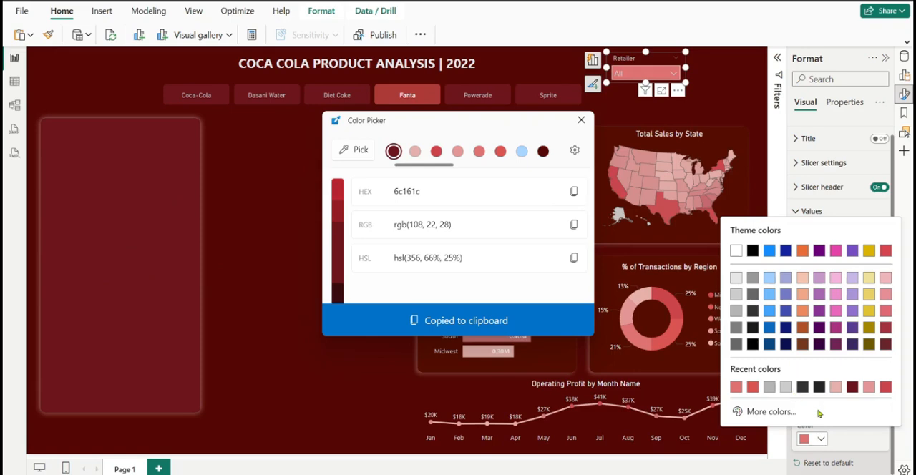
left_click(773, 411)
key("ctrl+v")
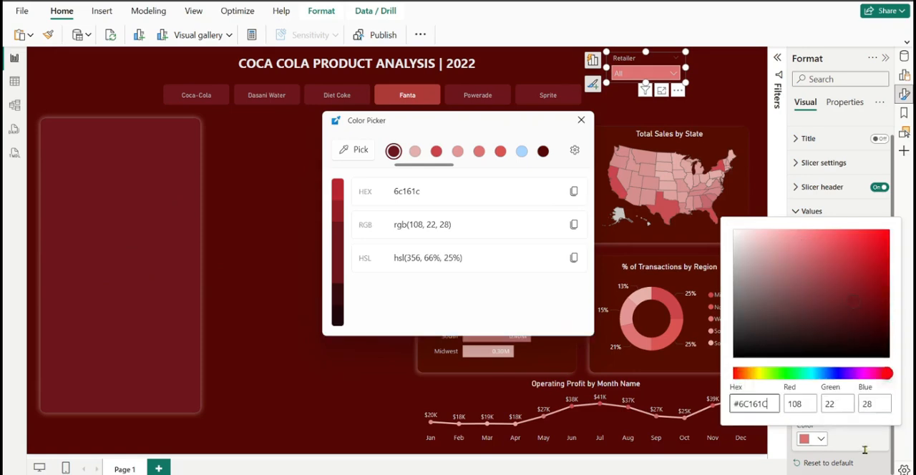
left_click(857, 444)
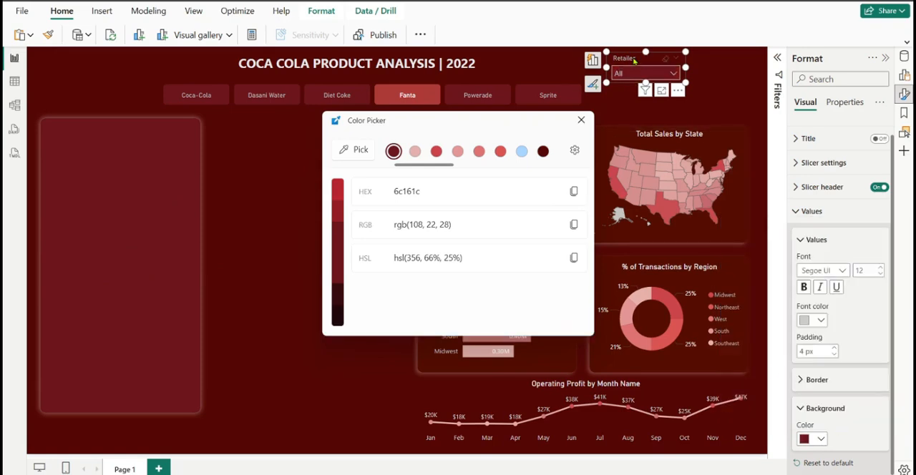
Move the Retailer slicer slightly to the right, collapse its expanded format settings and close the Color Picker
left_click_drag(634, 61, 652, 60)
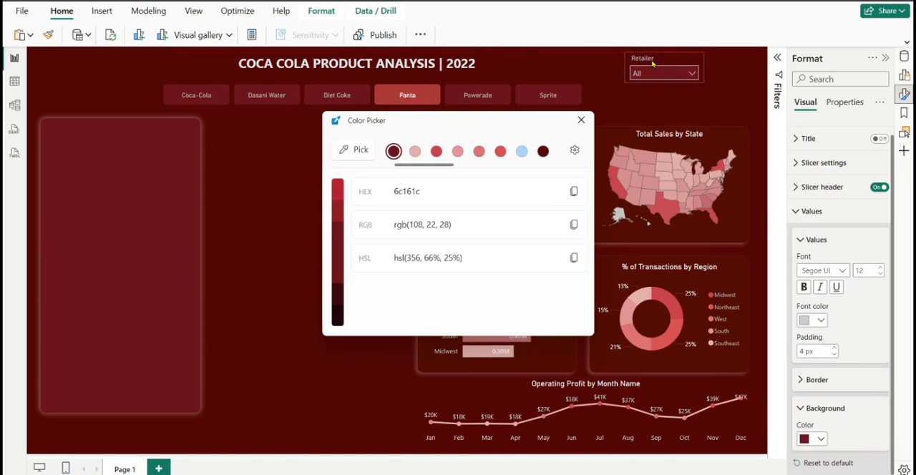
left_click(809, 215)
left_click(797, 133)
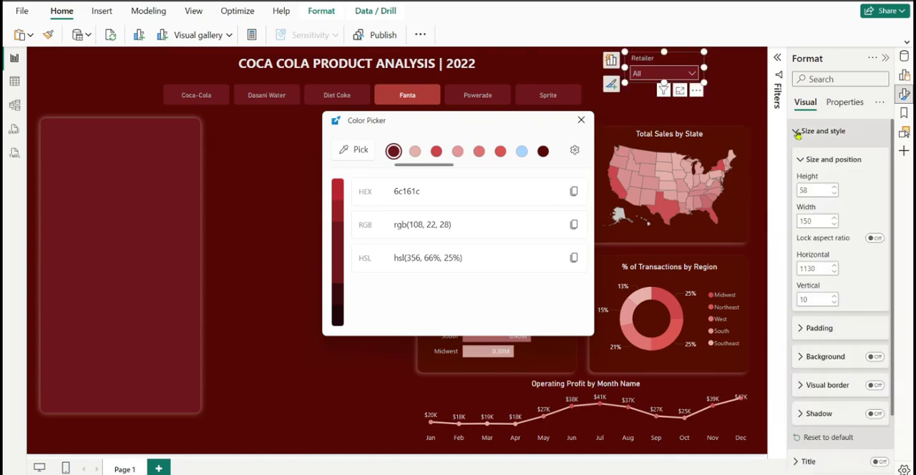
left_click(804, 136)
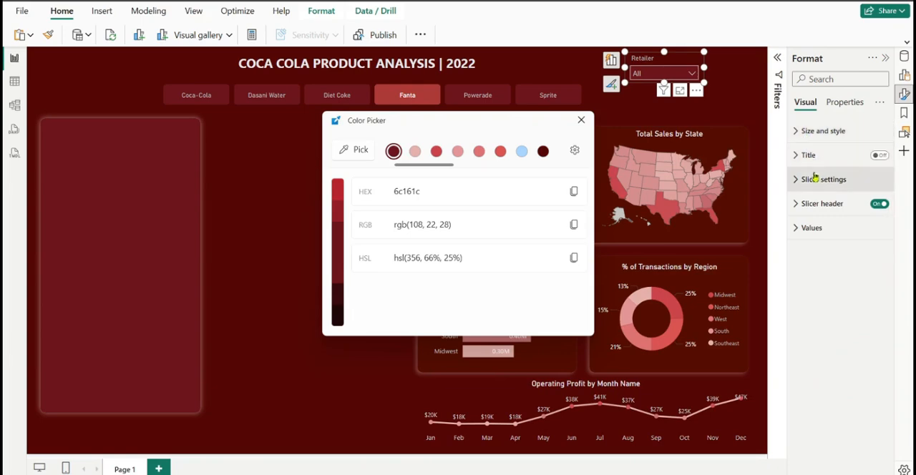
left_click(807, 203)
left_click(808, 204)
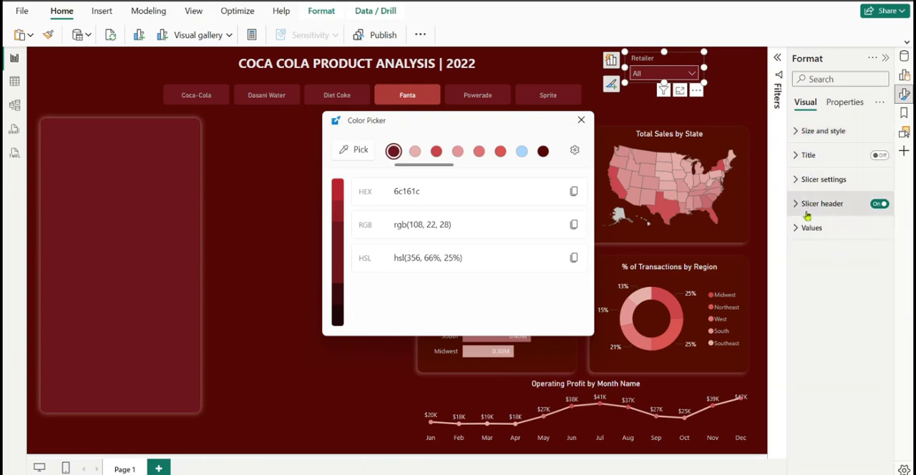
left_click(807, 205)
left_click(808, 205)
left_click(807, 205)
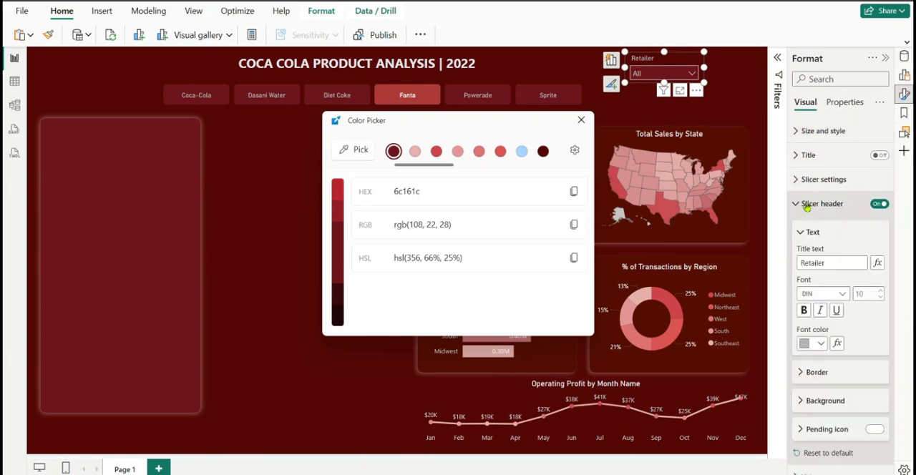
left_click(807, 205)
left_click(581, 121)
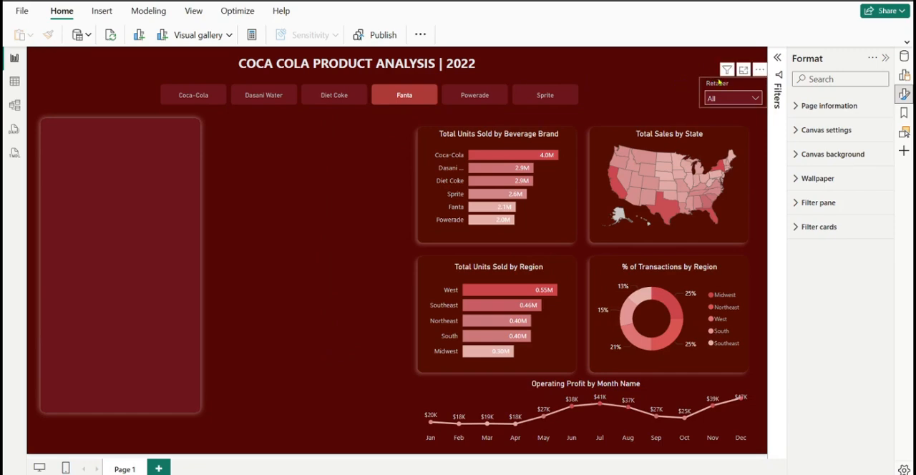
Place a copy of the Retailer slicer to the left of the original and remove the Retailer field from the copy
left_click(718, 82)
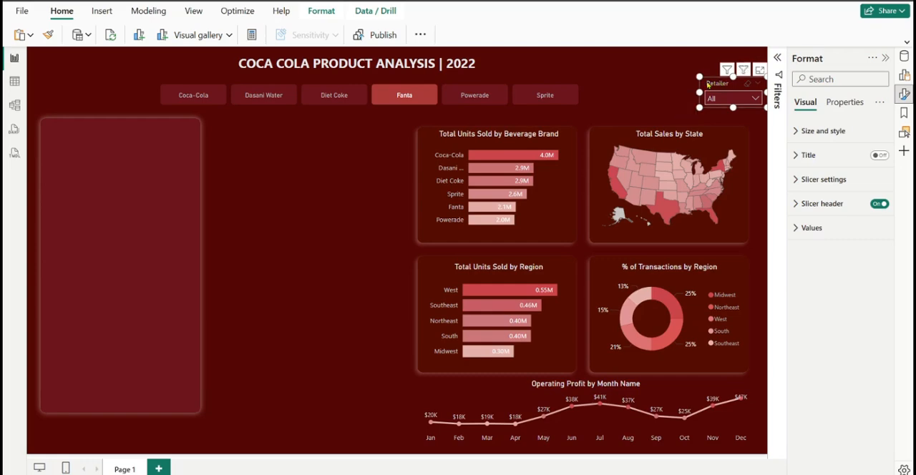
left_click_drag(724, 83, 650, 90)
left_click(905, 76)
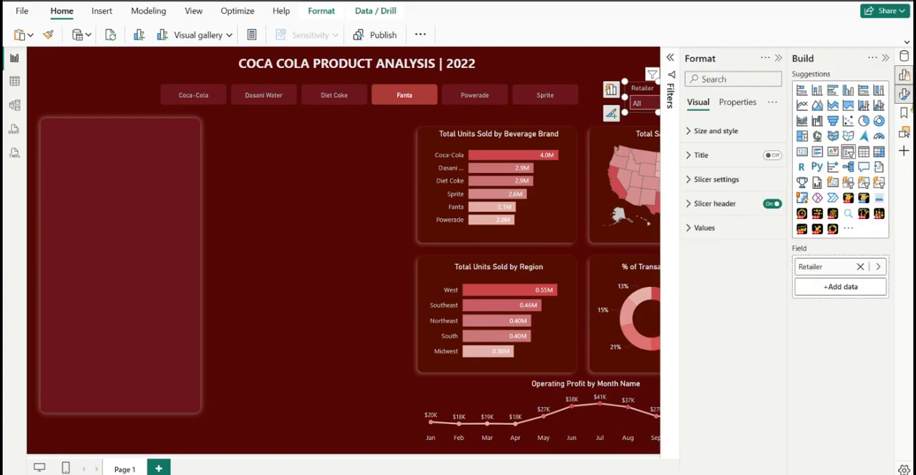
left_click(906, 74)
left_click(905, 60)
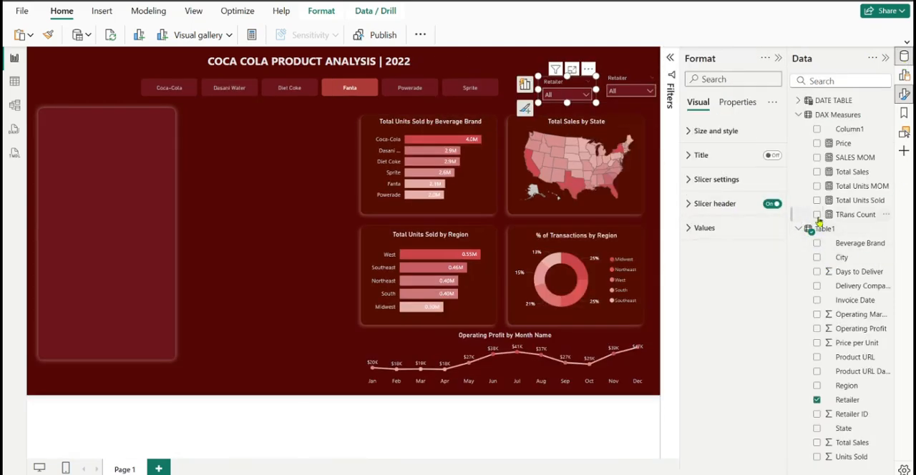
left_click(905, 75)
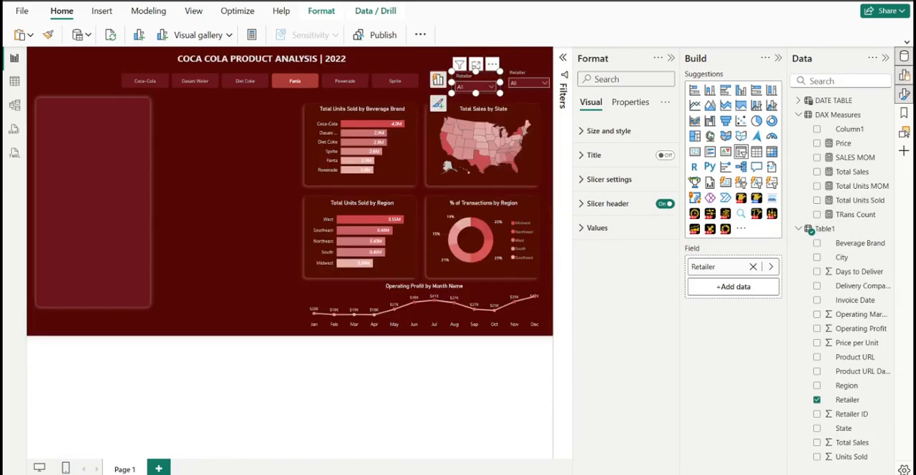
left_click(818, 400)
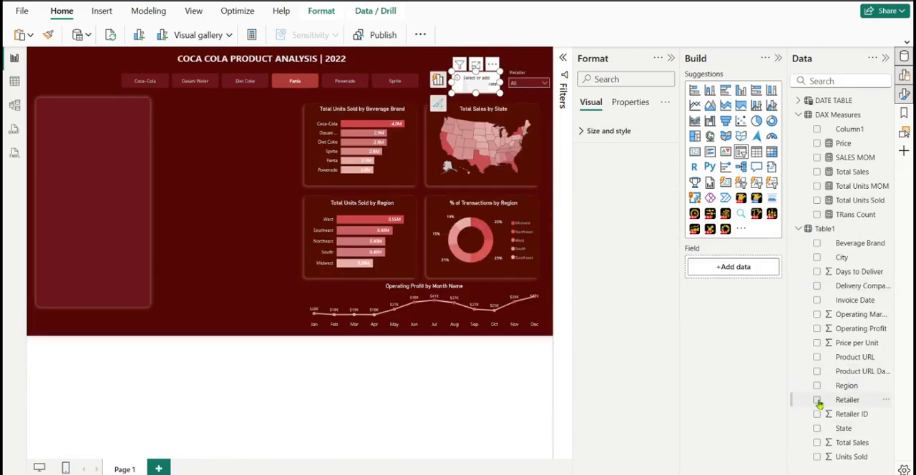
Try the DATE TABLE's Week Name as the copied slicer's field, check its dropdown list, and remove the field
left_click(799, 230)
left_click(799, 115)
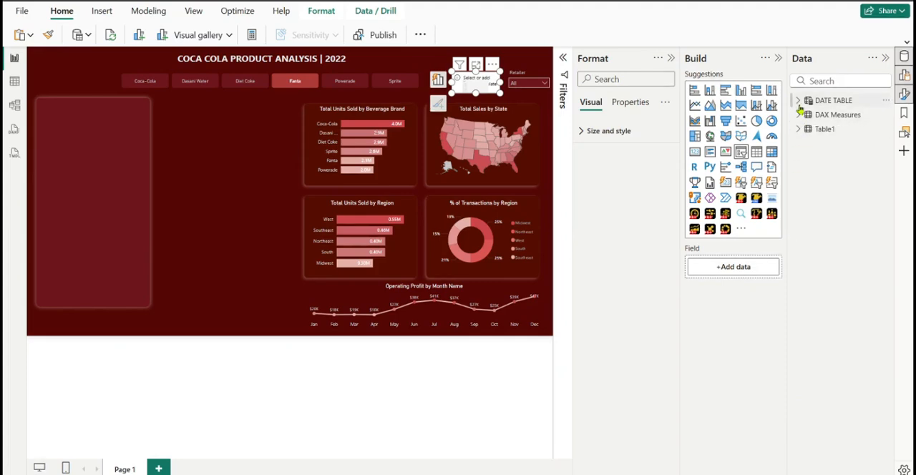
left_click(799, 100)
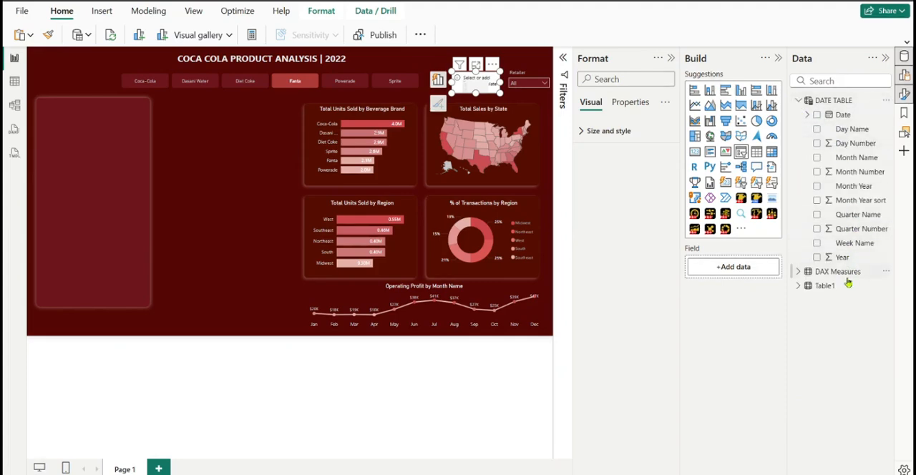
left_click(818, 244)
left_click(817, 244)
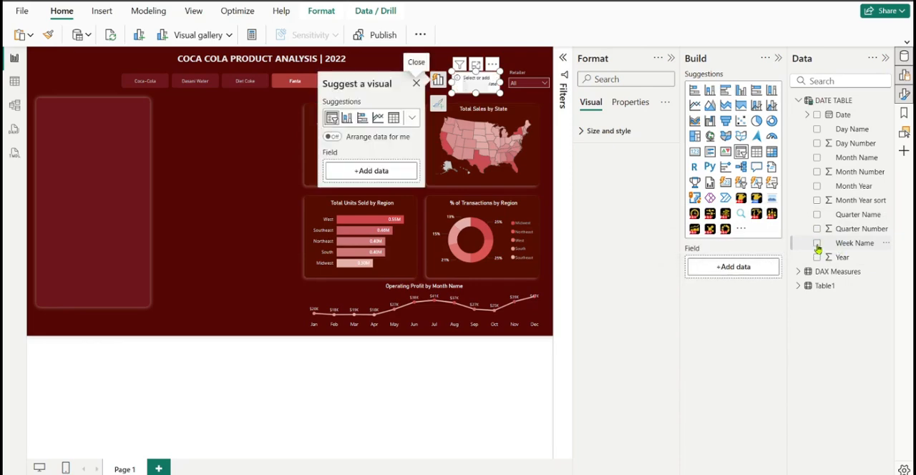
left_click(817, 244)
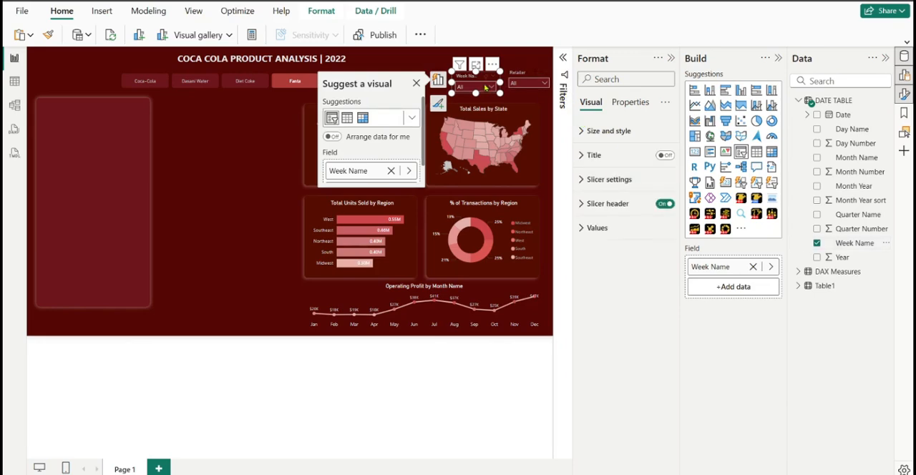
left_click(487, 87)
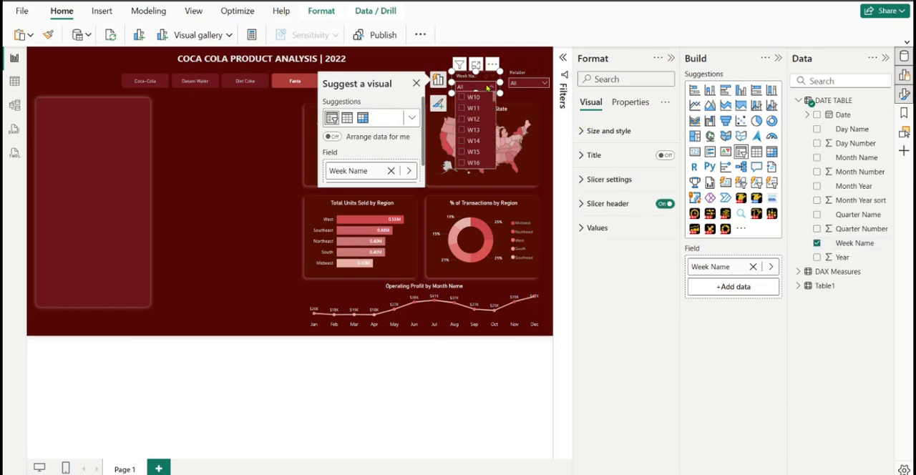
left_click(487, 88)
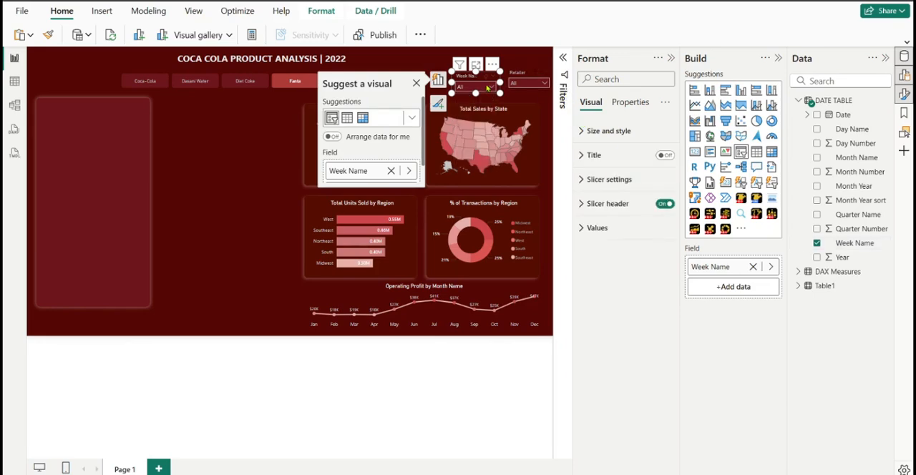
left_click(818, 243)
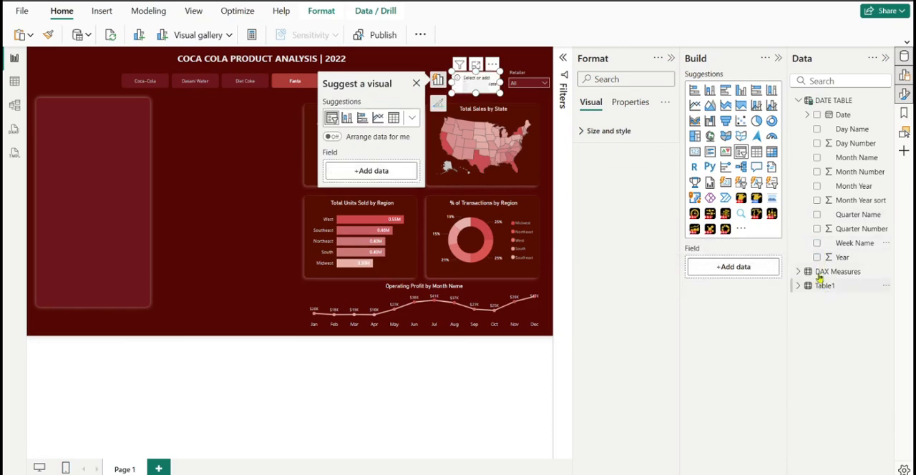
Add Day Name from the DATE TABLE as the copied slicer's field and check its dropdown list
left_click(817, 131)
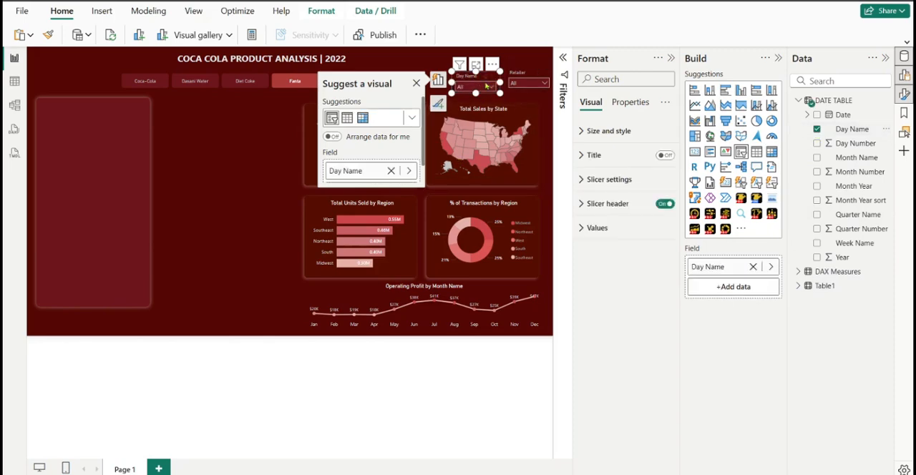
left_click(490, 87)
left_click(490, 87)
Narrow the Day Name slicer and align it level with the Retailer slicer, directly to its left
mouse_move(451, 82)
left_mouse_down()
mouse_move(443, 82)
mouse_move(463, 71)
left_mouse_up()
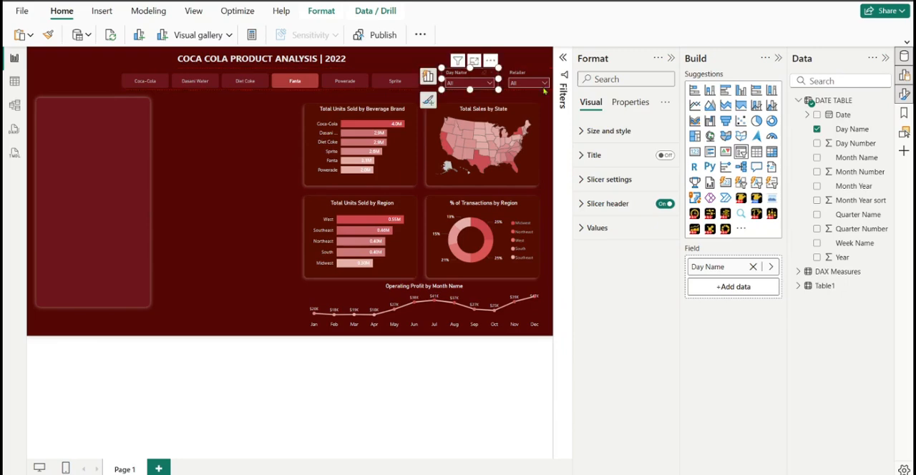
left_click(886, 58)
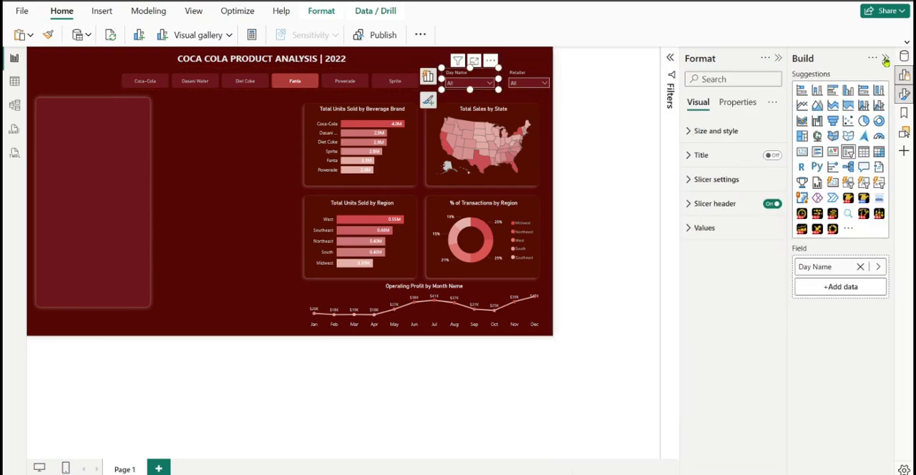
left_click(885, 58)
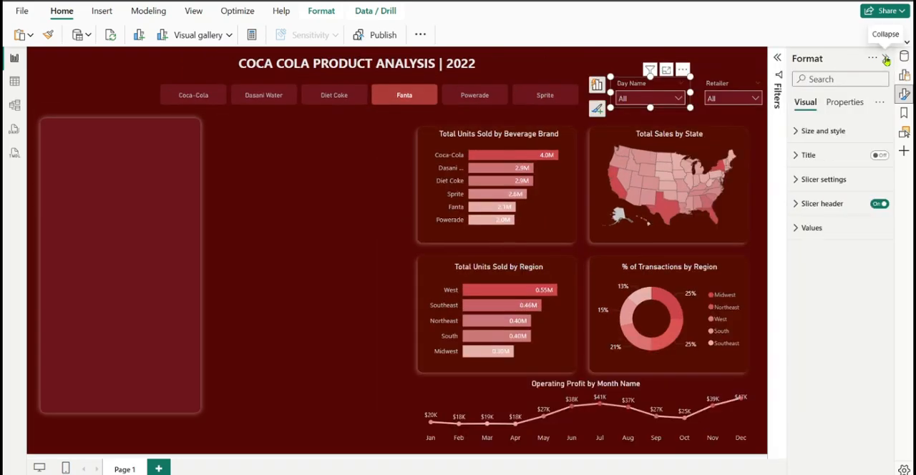
left_click(885, 58)
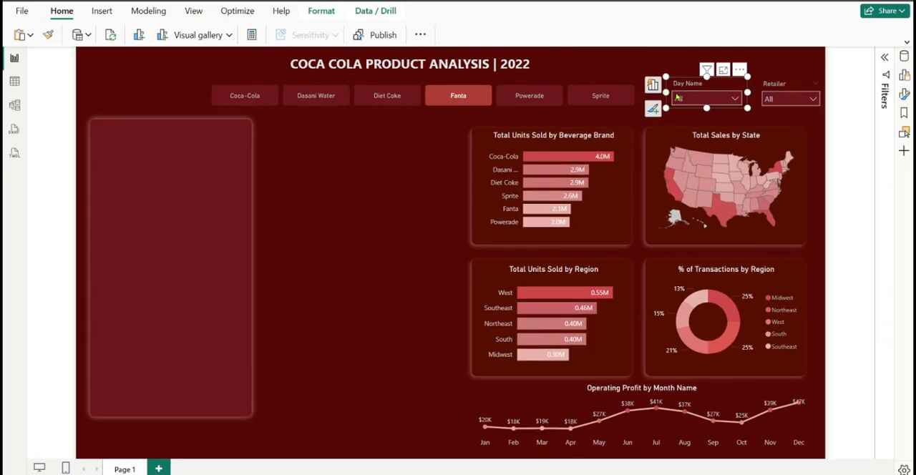
left_click_drag(666, 93, 703, 87)
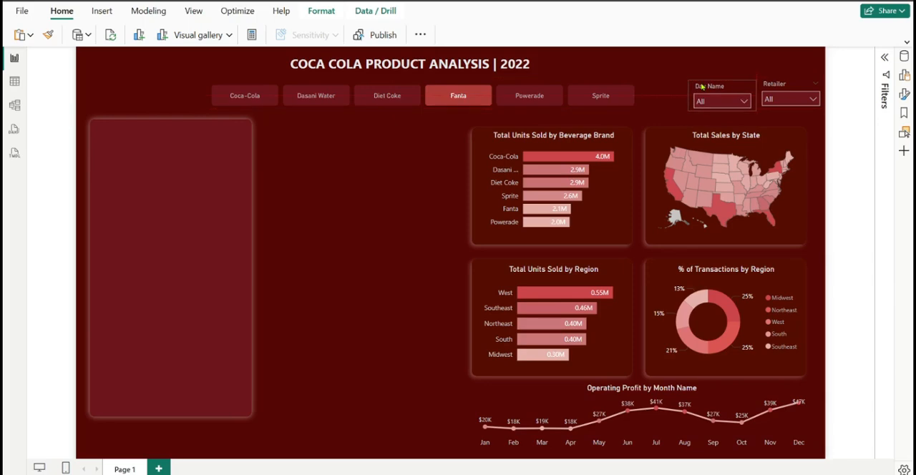
key("Up")
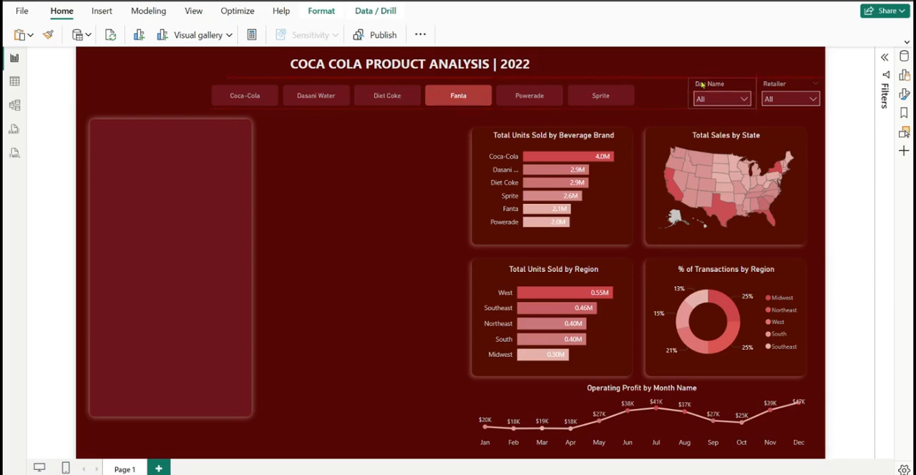
Rename the Day Name slicer's field to Day
left_click(702, 86)
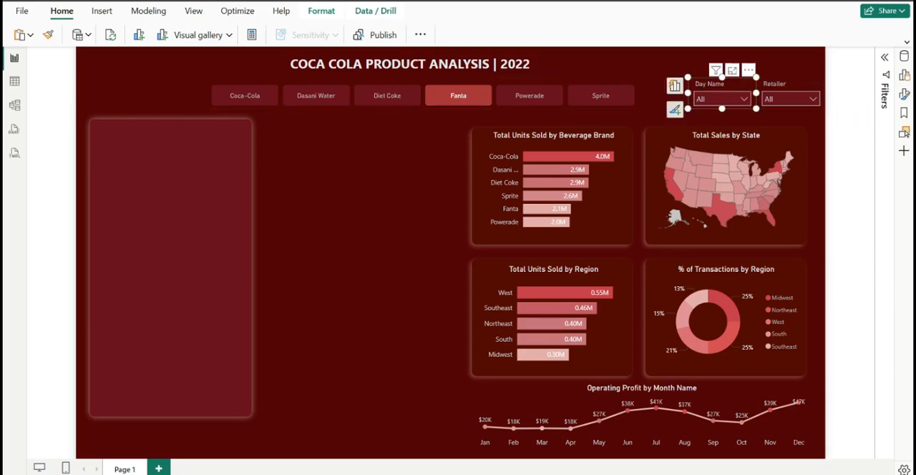
left_click(905, 76)
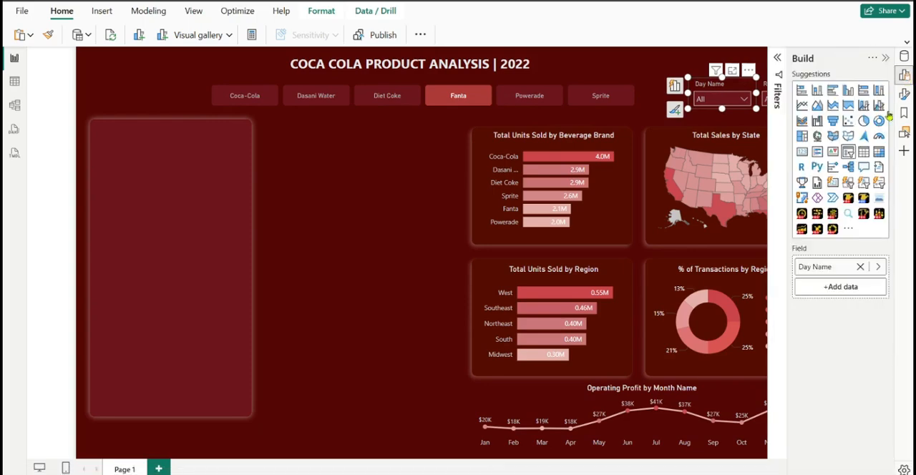
double_click(817, 270)
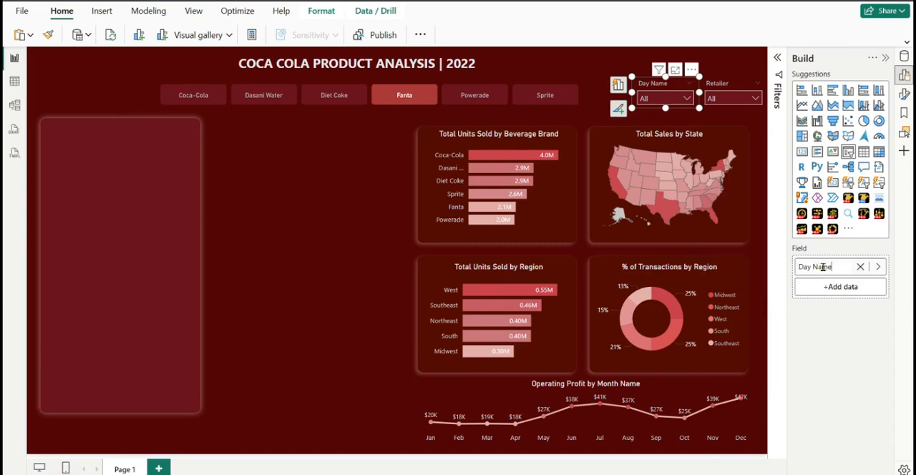
double_click(819, 267)
key("BackSpace")
left_click(825, 326)
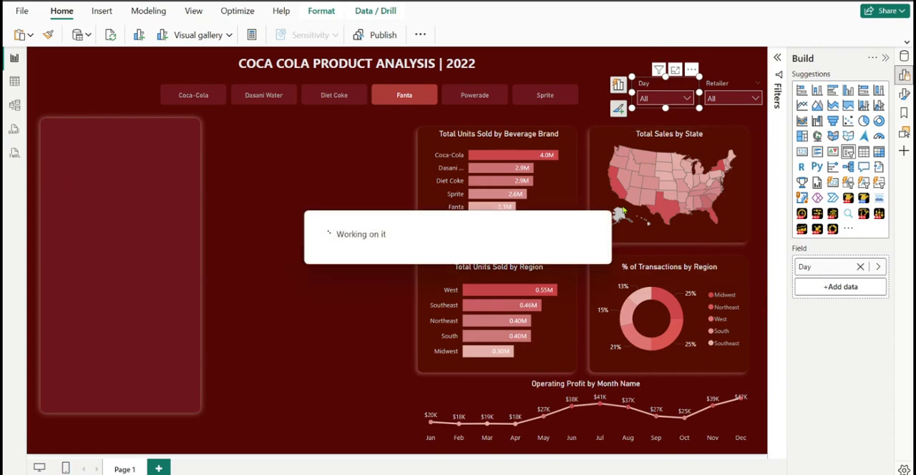
Try to replace the title text in the Day slicer's header
left_click(906, 99)
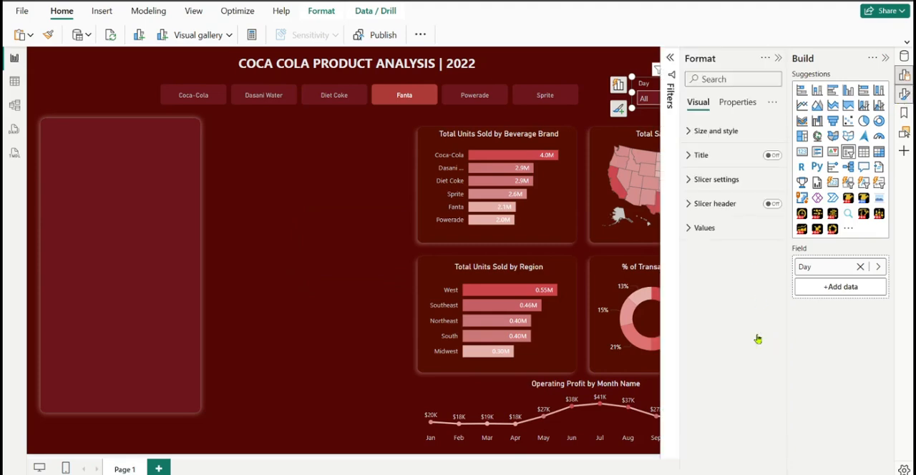
left_click(694, 207)
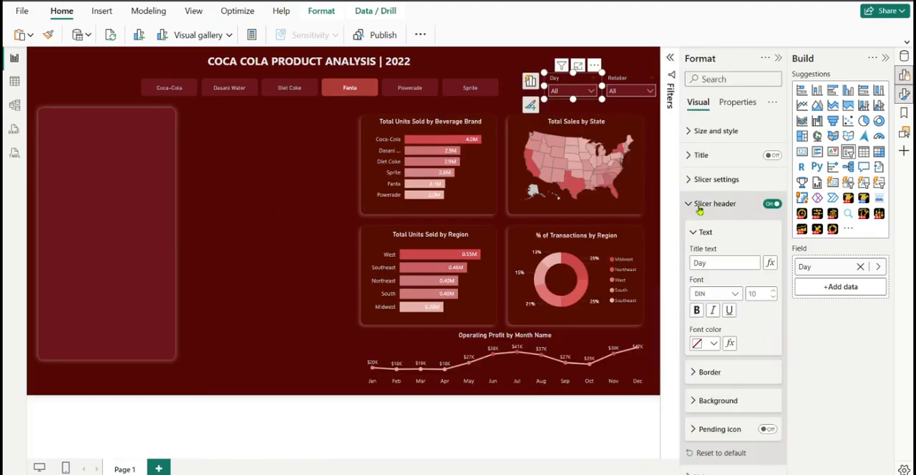
double_click(707, 263)
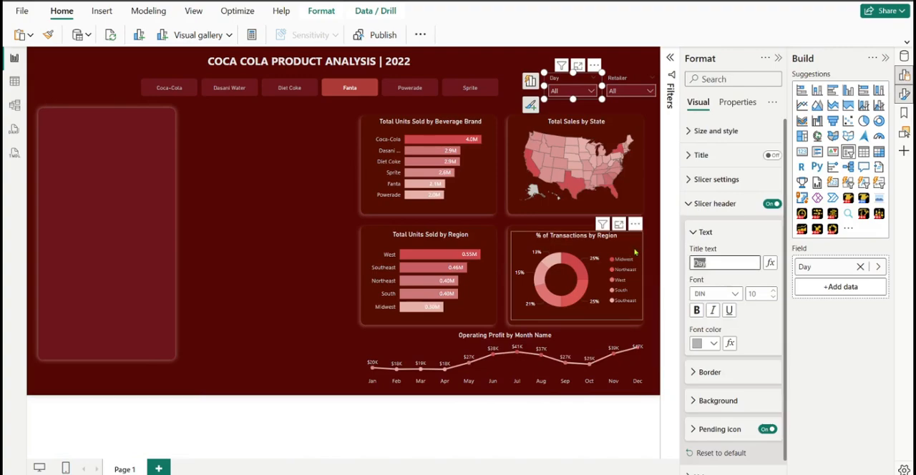
type("SE")
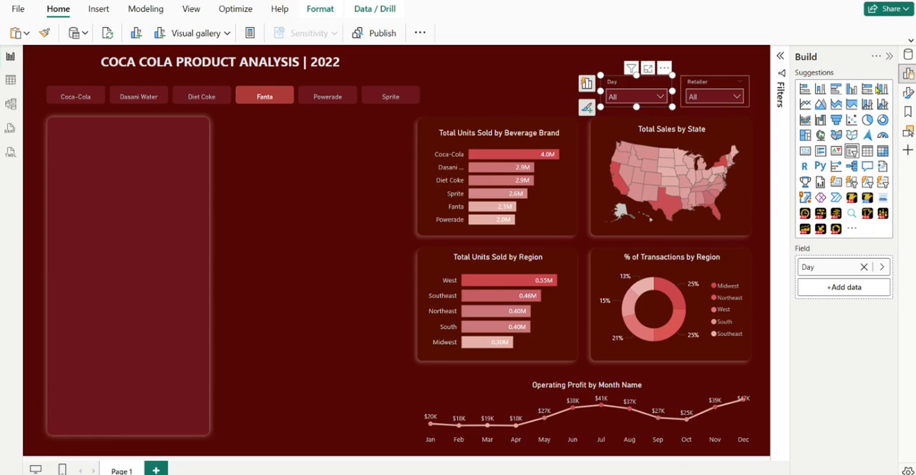
Set the Day slicer's header title to Select Day and make it italic
left_click(907, 94)
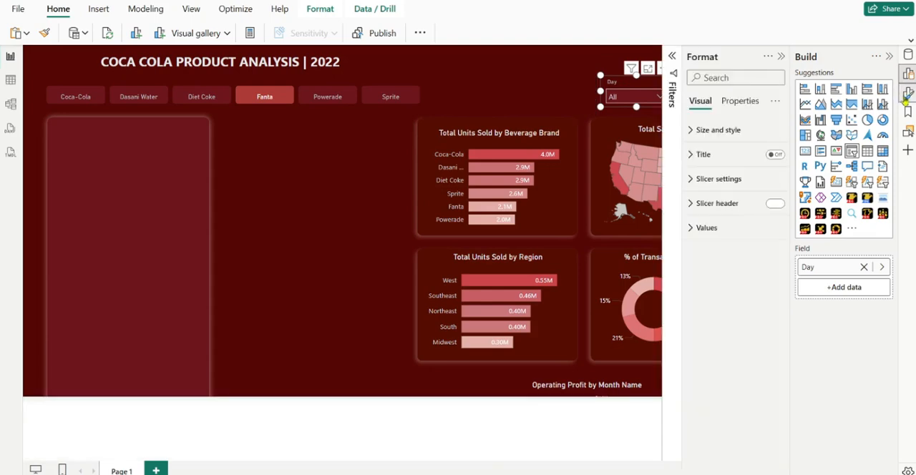
left_click(692, 206)
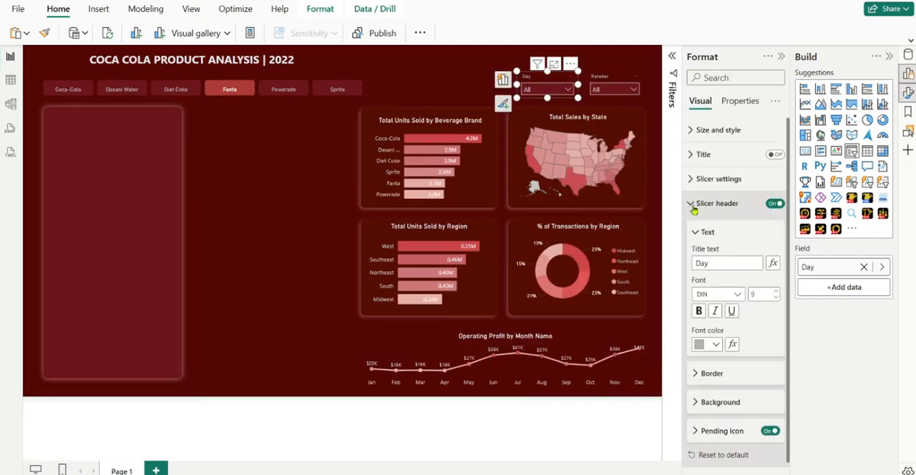
left_click(701, 264)
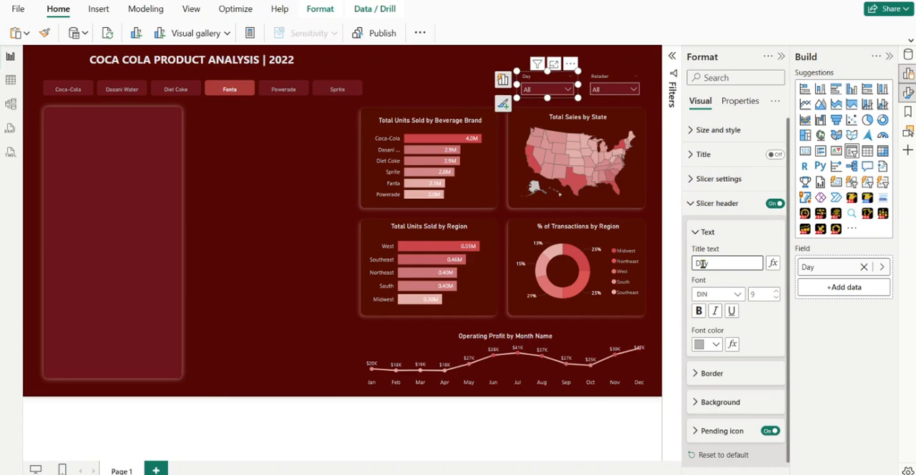
type("Select")
left_click(716, 313)
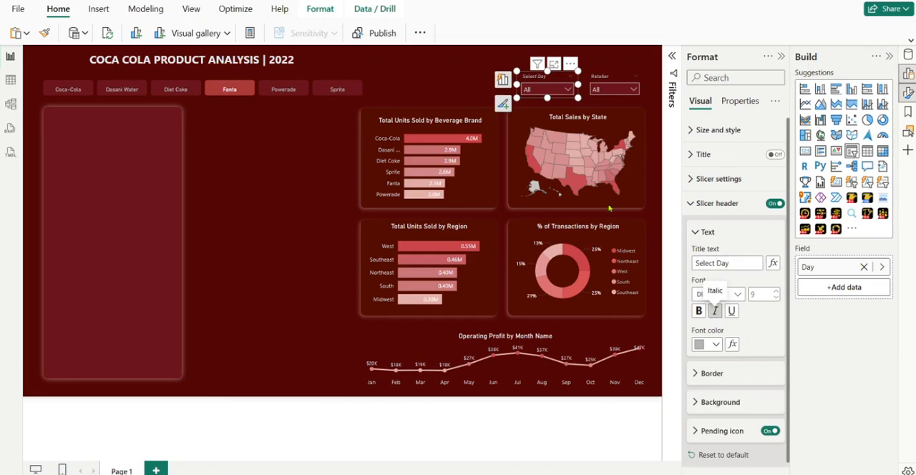
Set the Retailer slicer's header title to Select Retailer and make it italic
left_click(601, 78)
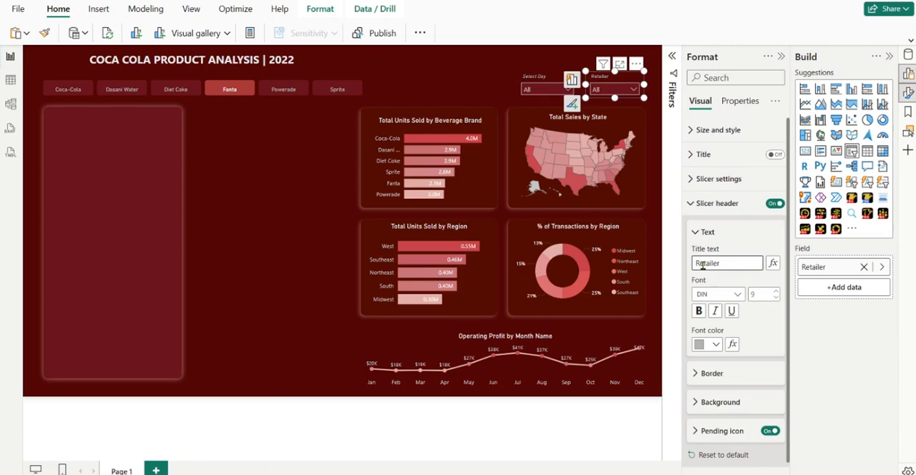
type("Select")
left_click(714, 315)
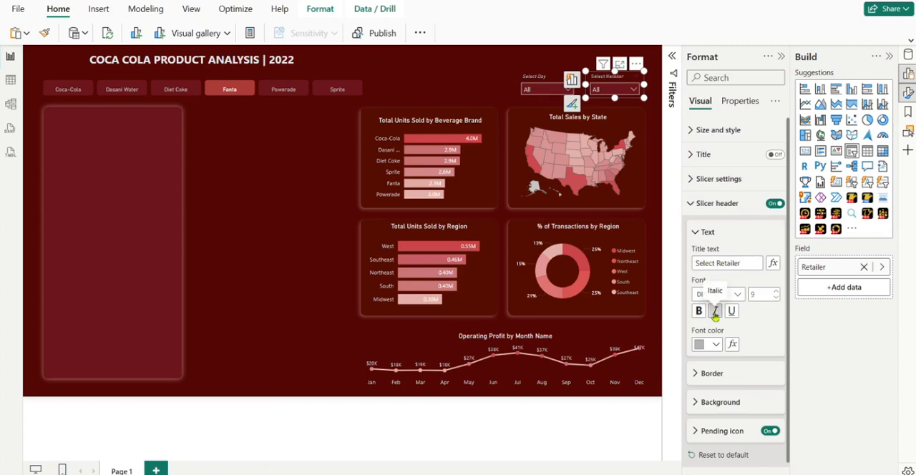
left_click(498, 84)
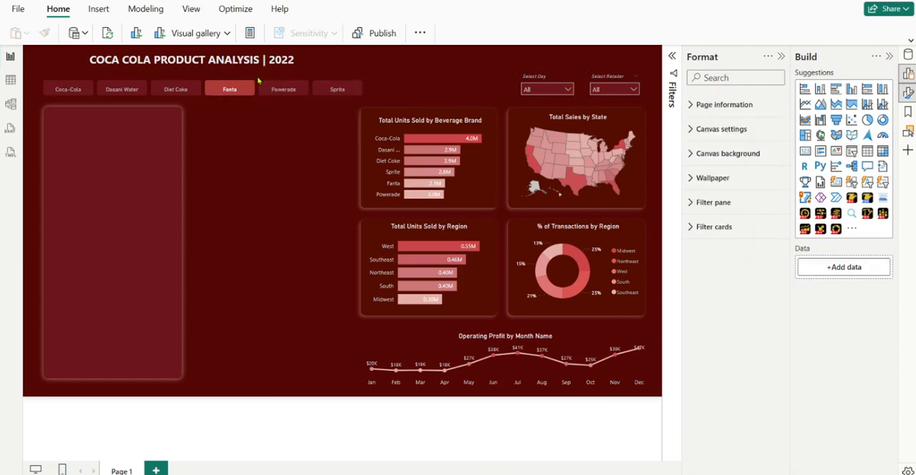
Move the Beverage Brand slicer slightly up towards the report title and widen it a little
left_click_drag(260, 83, 264, 79)
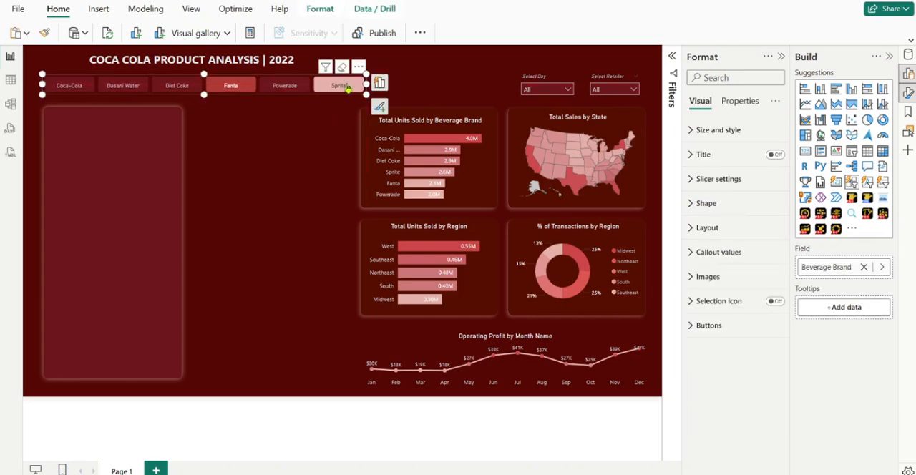
left_click_drag(366, 87, 373, 90)
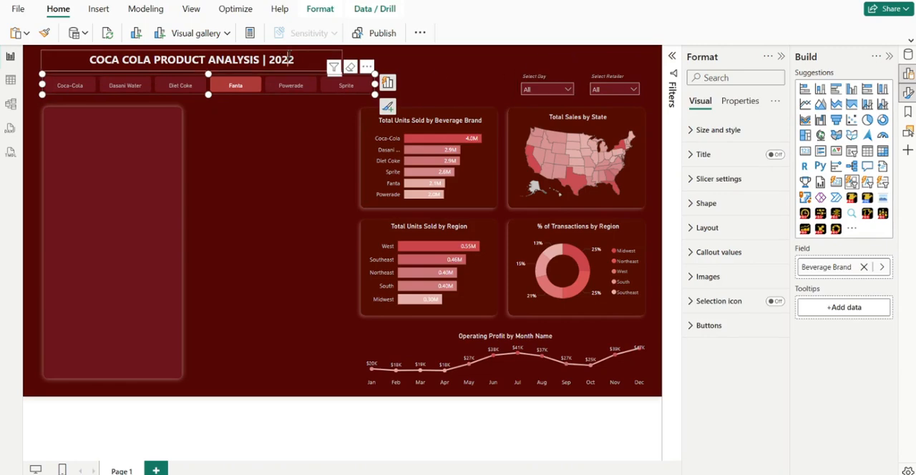
left_click(290, 57)
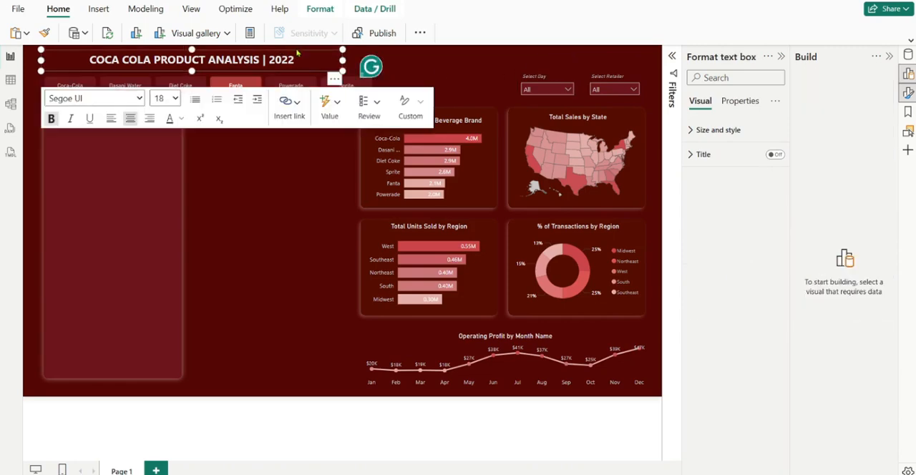
key("Escape")
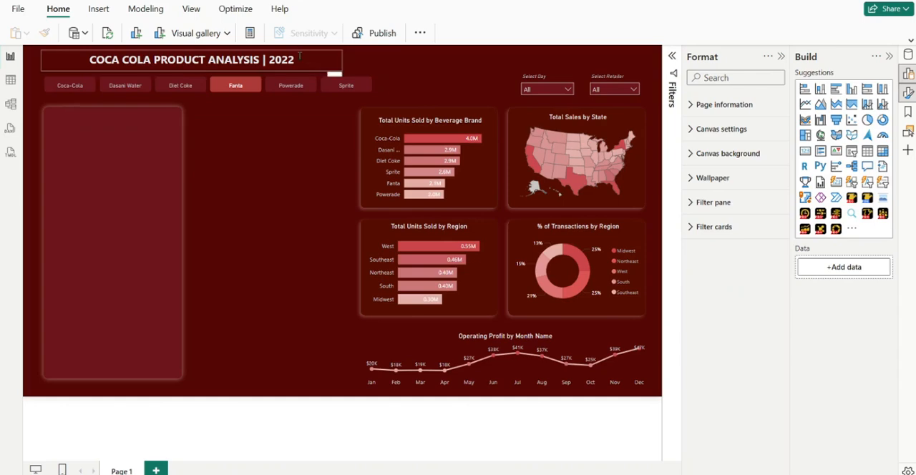
left_click(303, 53)
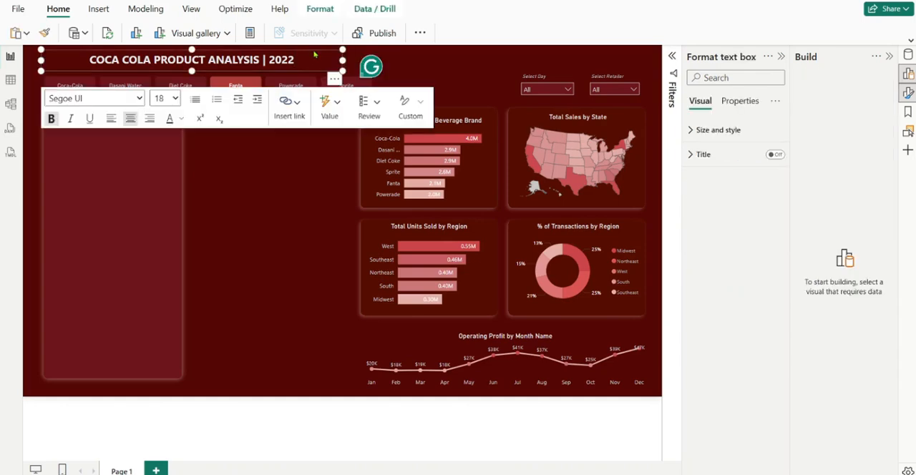
key("Escape")
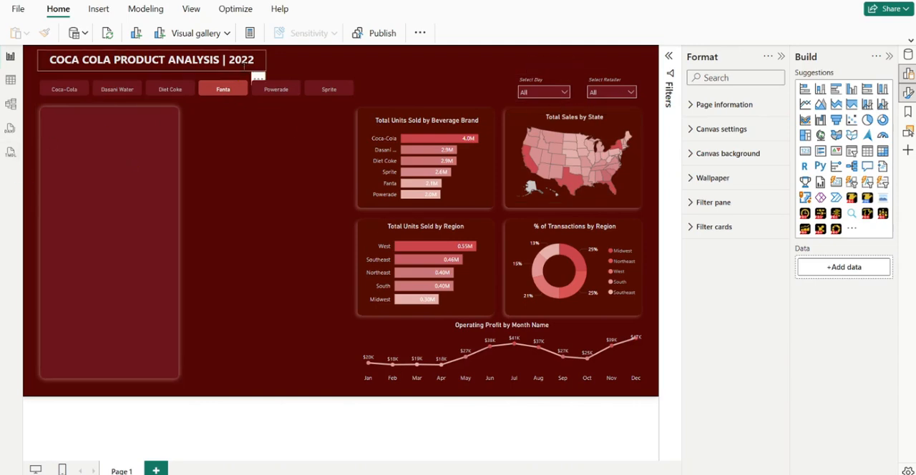
Set the font size of the vertical bar separator in the report title to 20
double_click(225, 59)
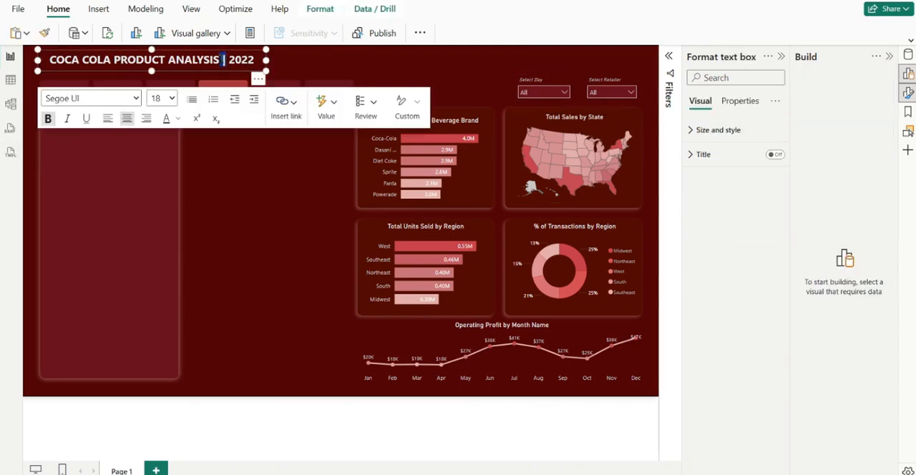
left_click(164, 99)
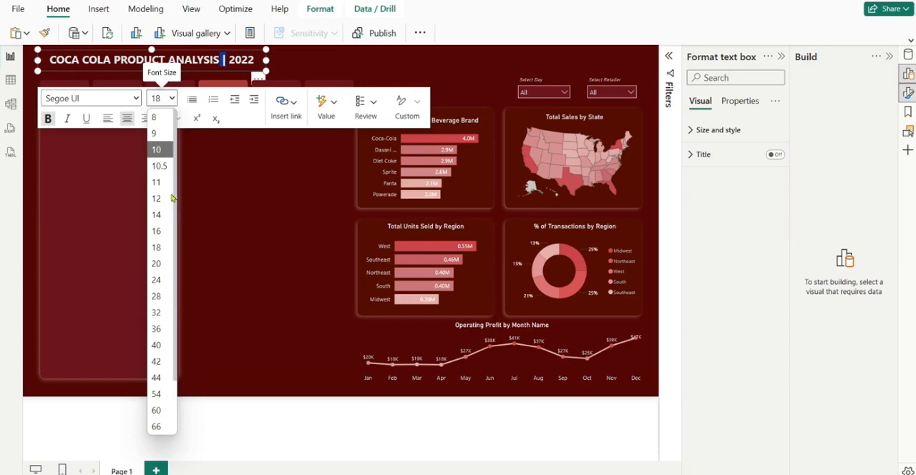
left_click(158, 264)
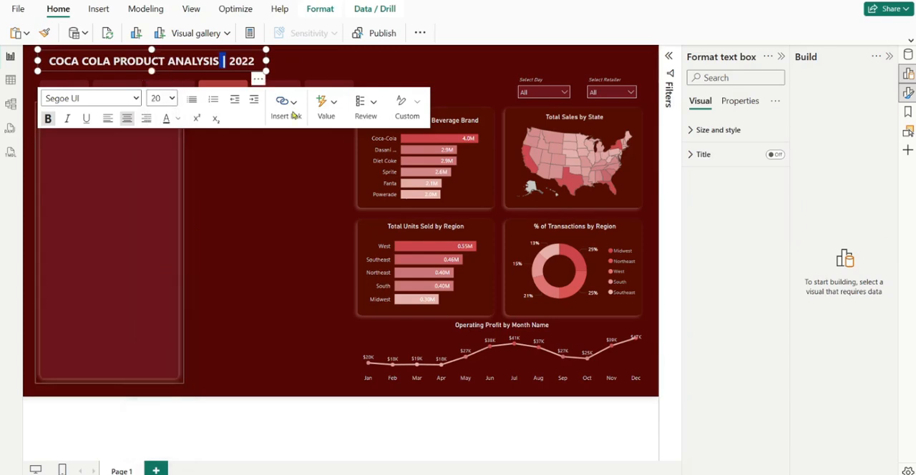
Colour the year 2022 in the report title White, 30% darker
left_click(231, 64)
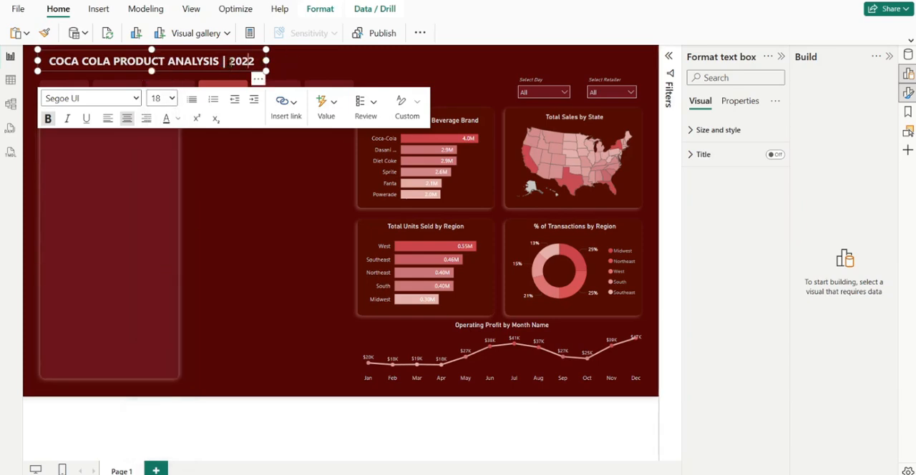
left_click_drag(229, 61, 256, 62)
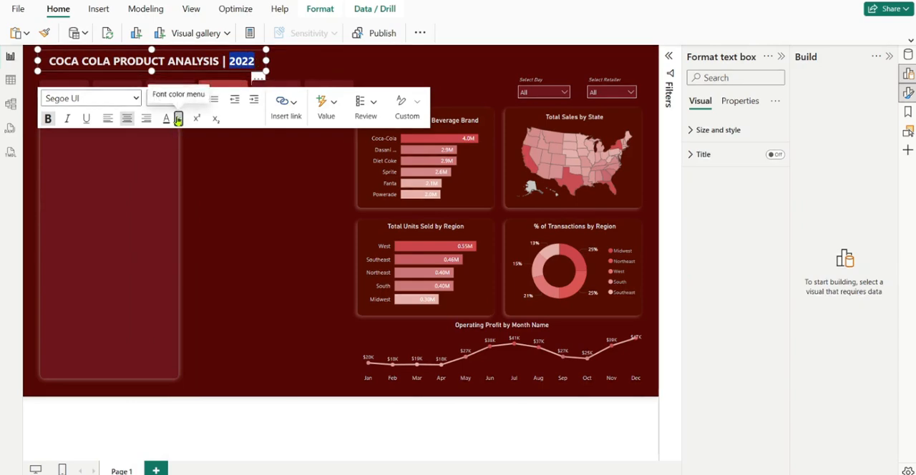
left_click(178, 118)
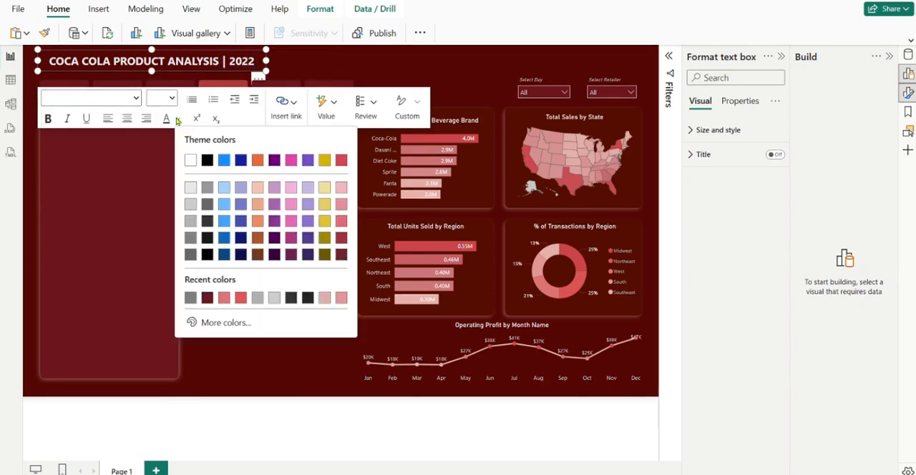
left_click(190, 221)
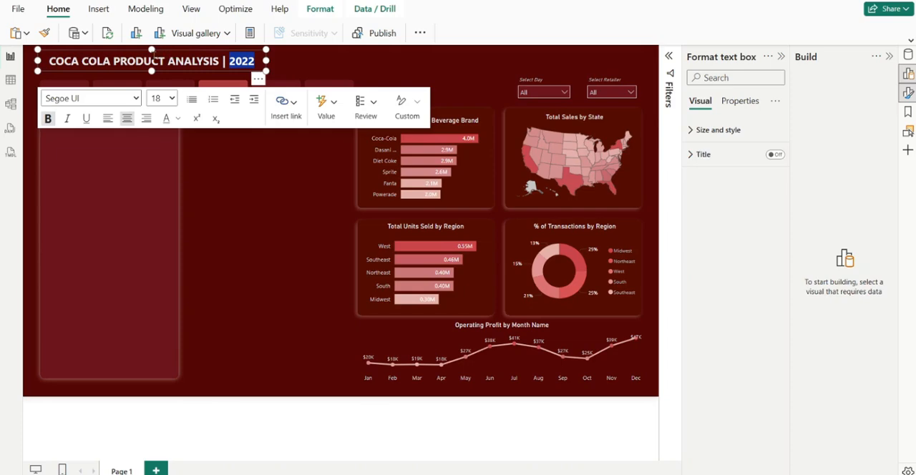
Extend the report title's text box slightly upwards and shift it a little down above the Beverage Brand slicer
left_click(150, 57)
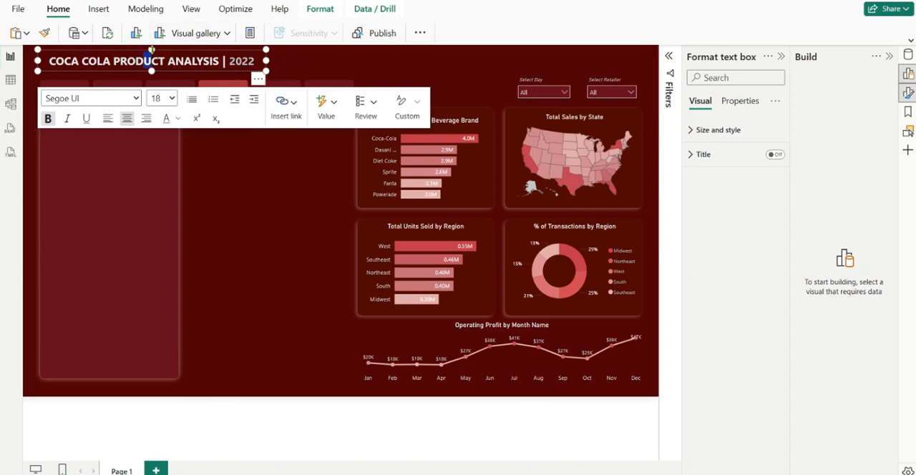
left_click_drag(151, 49, 151, 45)
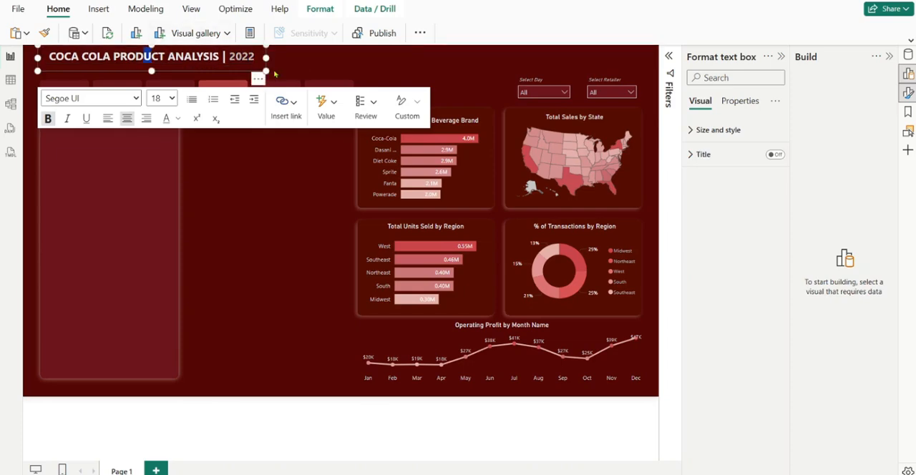
left_click_drag(237, 68, 240, 76)
left_click(228, 69)
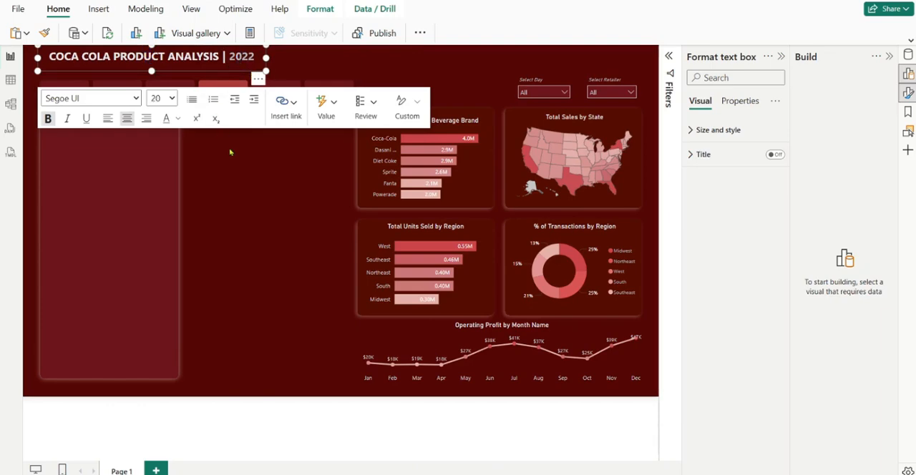
left_click(200, 141)
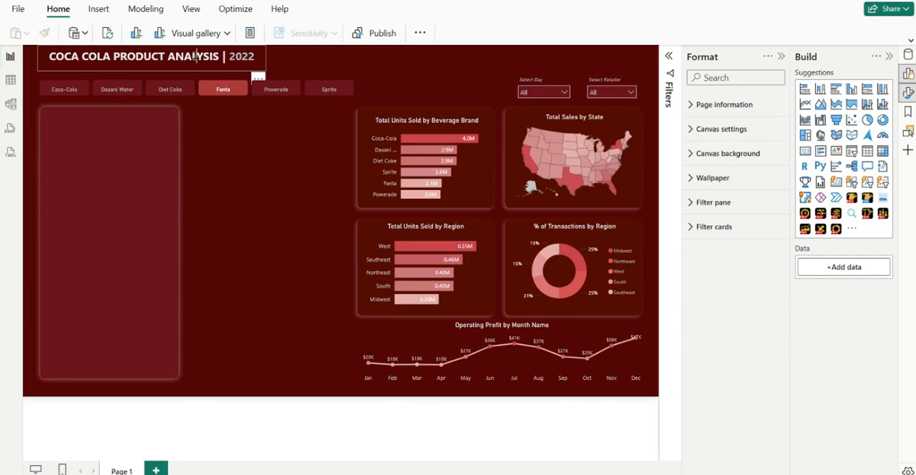
left_click(196, 57)
left_click_drag(174, 71, 176, 76)
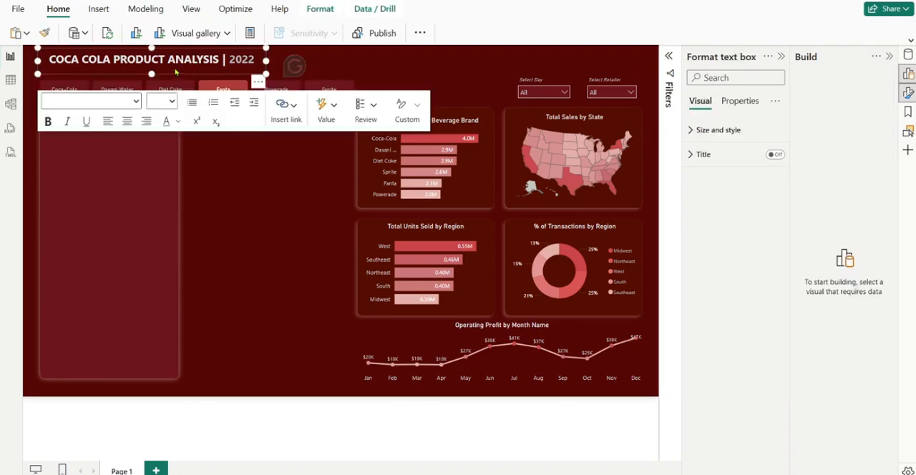
left_click(284, 212)
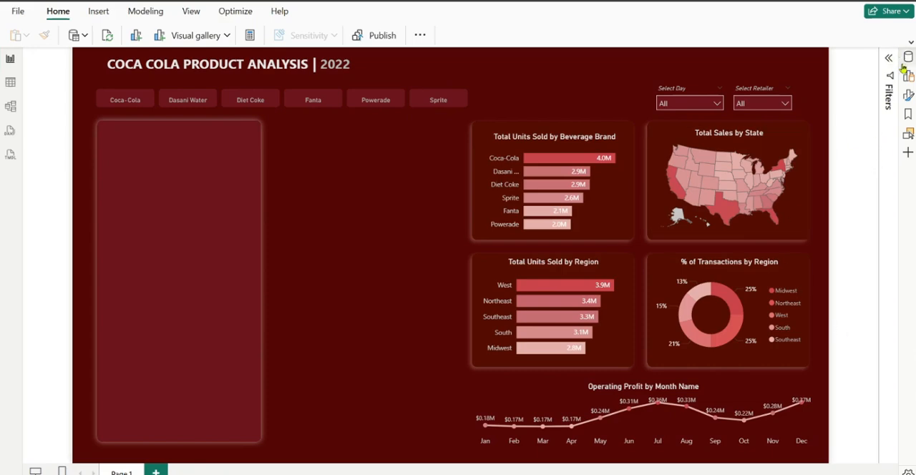
Add a Card (new) visual to the page and use Beverage Brand from Table1 as its data
left_click(909, 76)
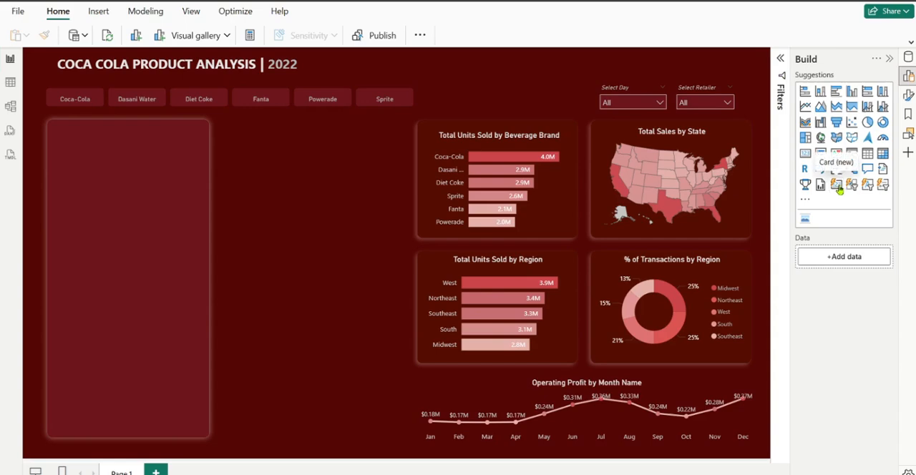
left_click(838, 186)
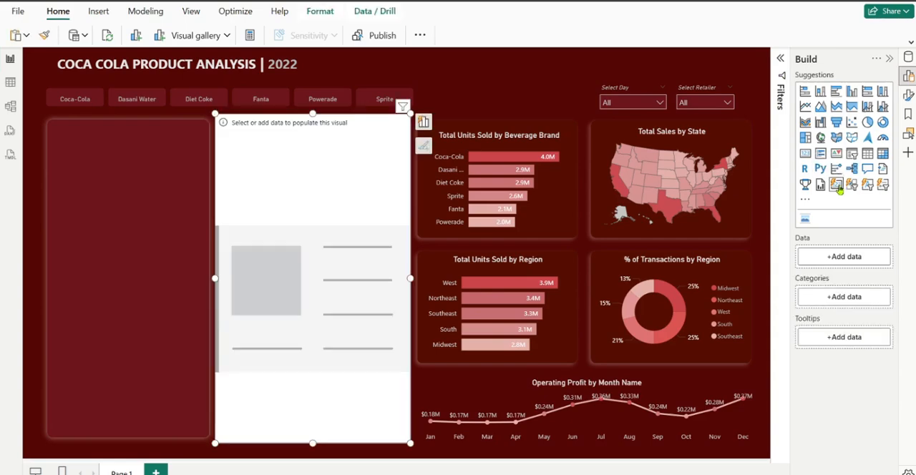
left_click(909, 57)
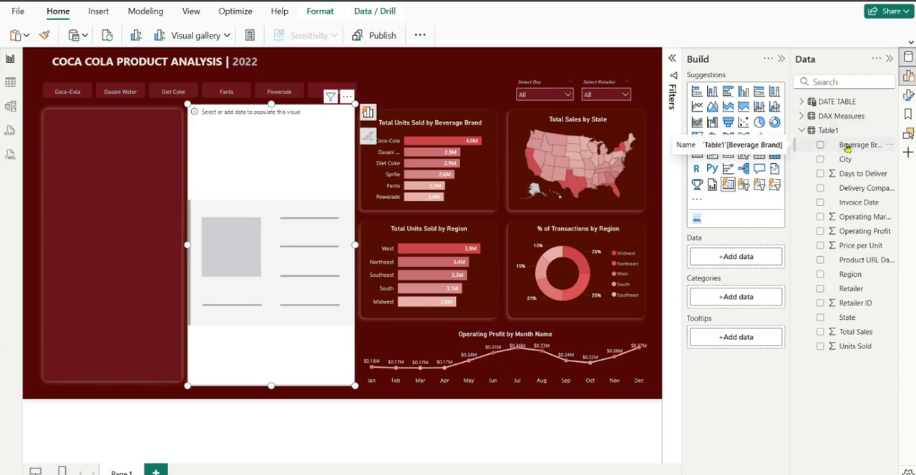
left_click_drag(846, 147, 744, 260)
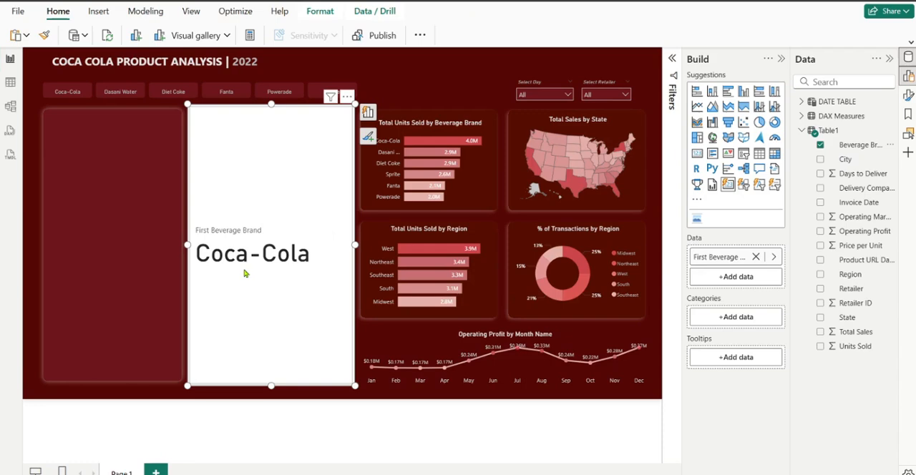
left_click(890, 59)
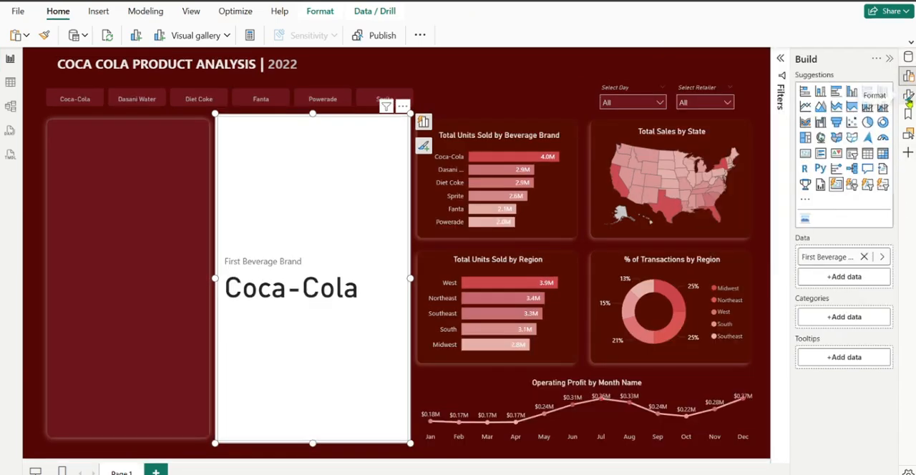
Enable an image for the card's First Beverage Brand series and set its image type to Image URL
left_click(909, 97)
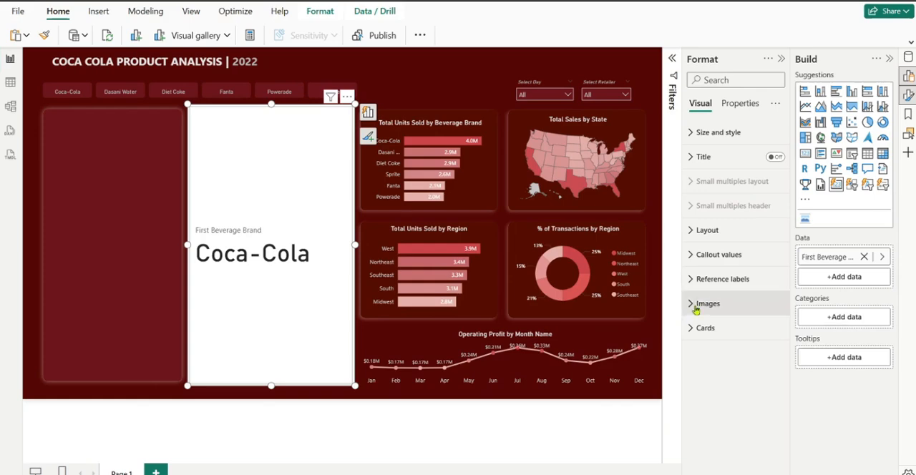
left_click(711, 305)
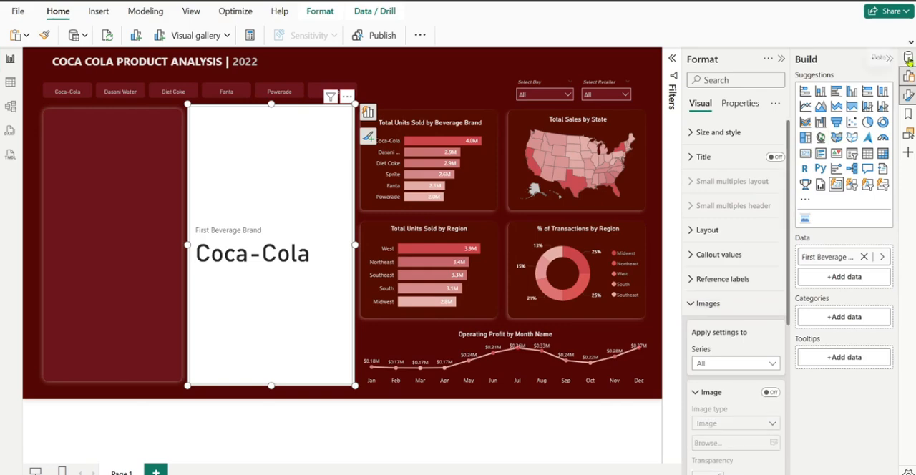
left_click(908, 58)
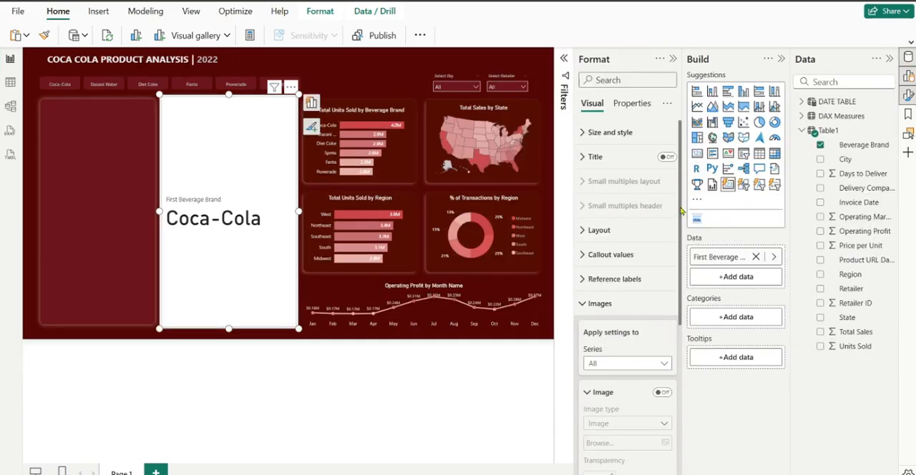
left_click_drag(681, 212, 694, 290)
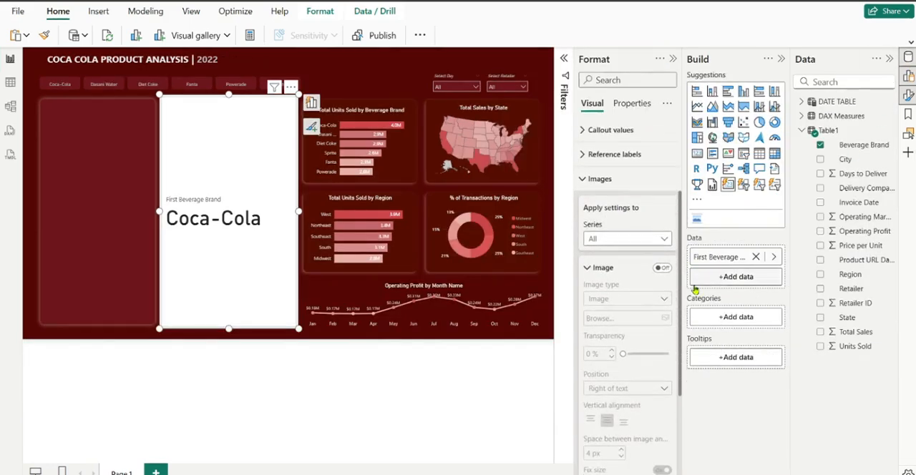
left_click(637, 228)
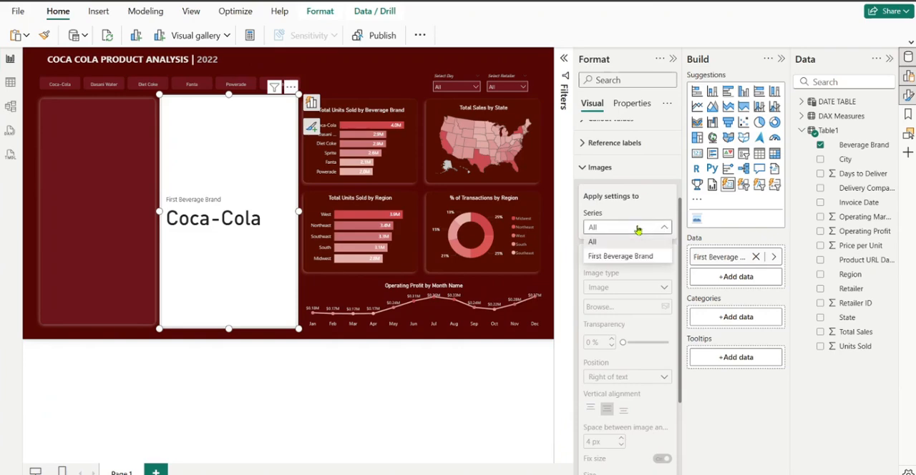
left_click(630, 262)
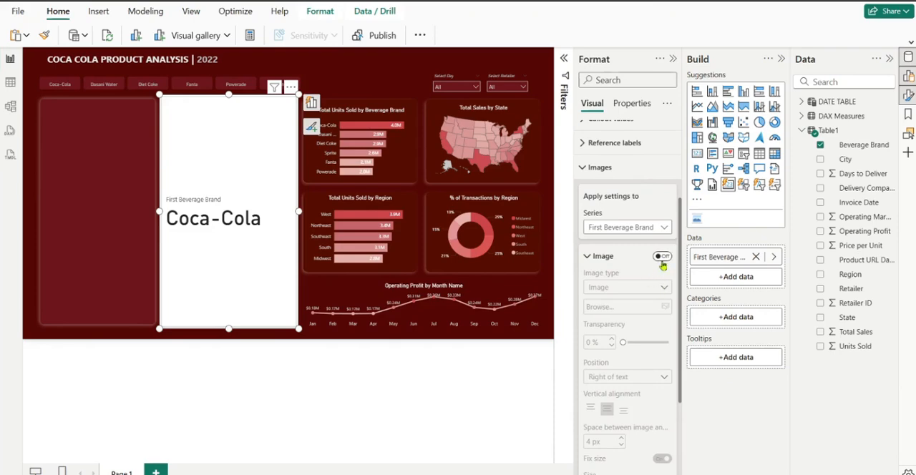
left_click(663, 258)
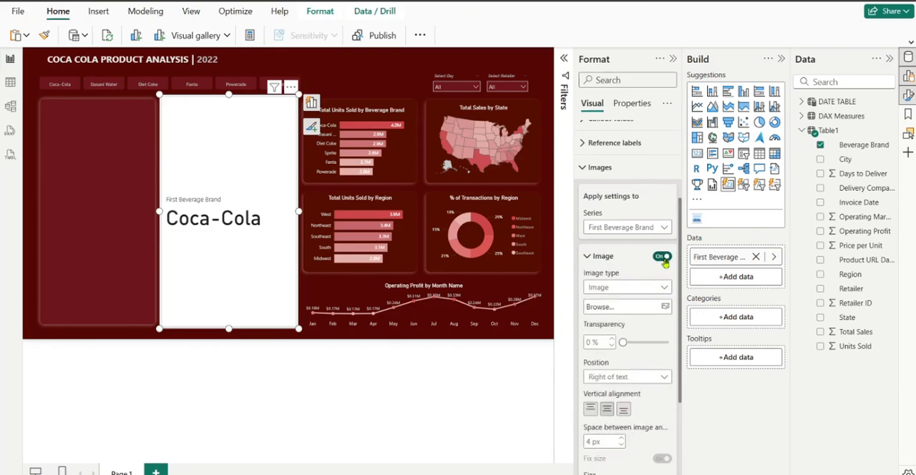
left_click(650, 289)
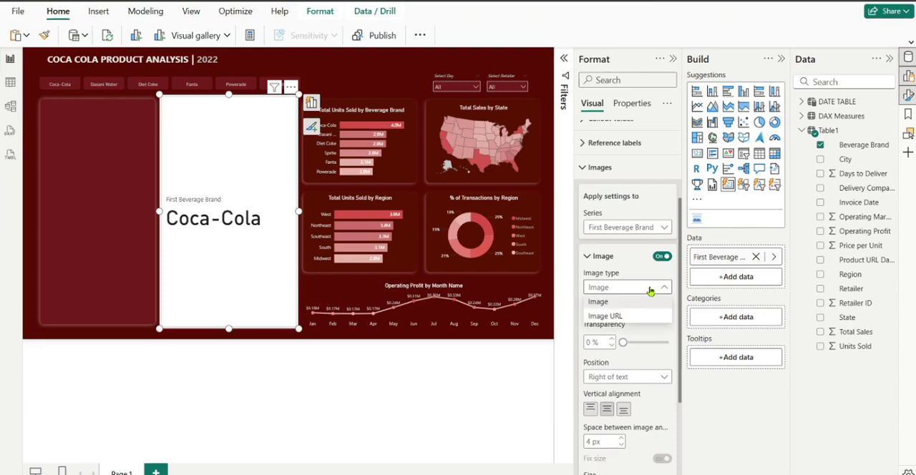
left_click(630, 317)
Base the card's image URL on the Product URL Dark field from Table1 using the Field value format style
scroll(640, 308, "down", 3)
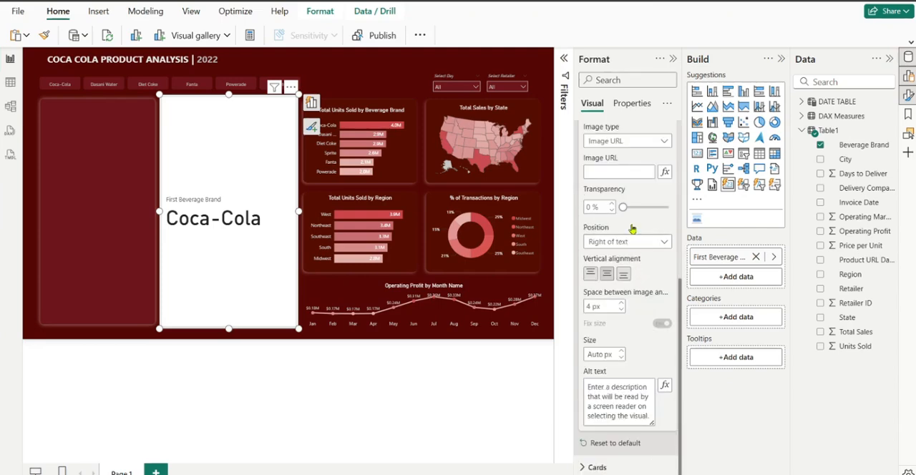
scroll(673, 286, "up", 2)
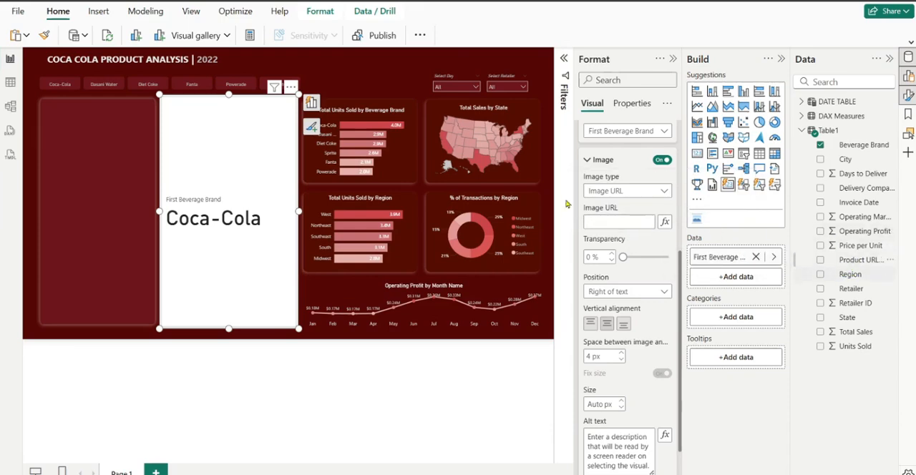
left_click(665, 224)
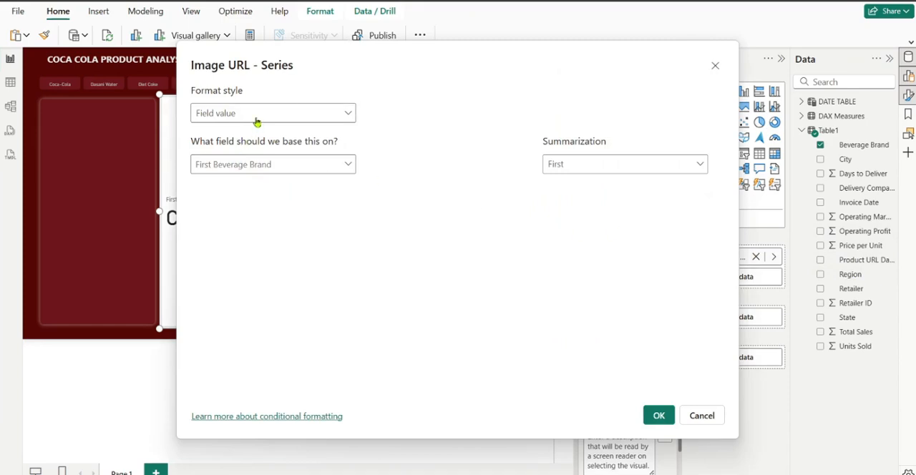
left_click(262, 164)
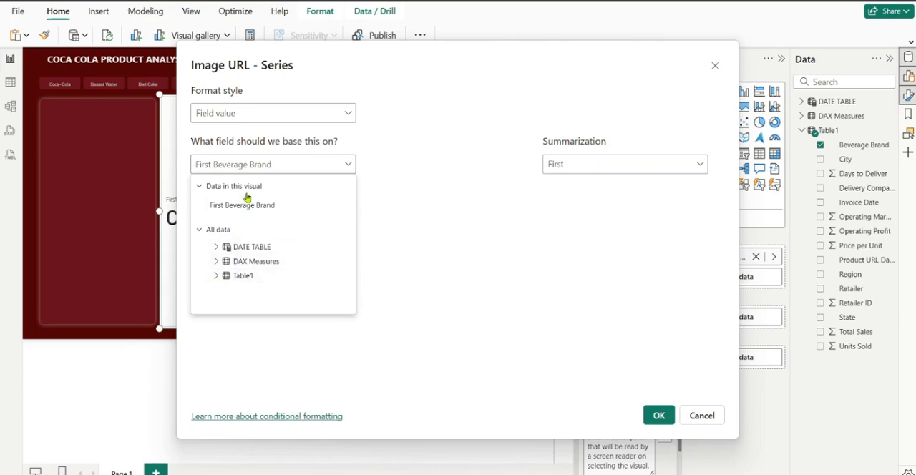
type("produ")
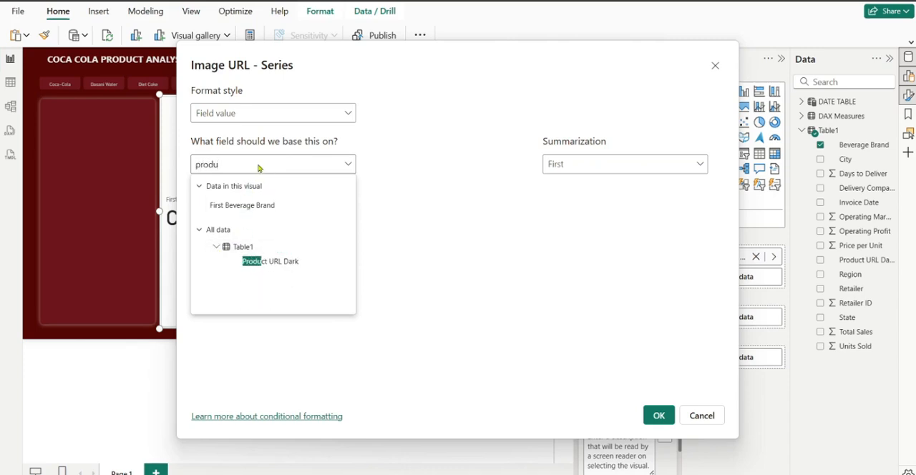
left_click(276, 263)
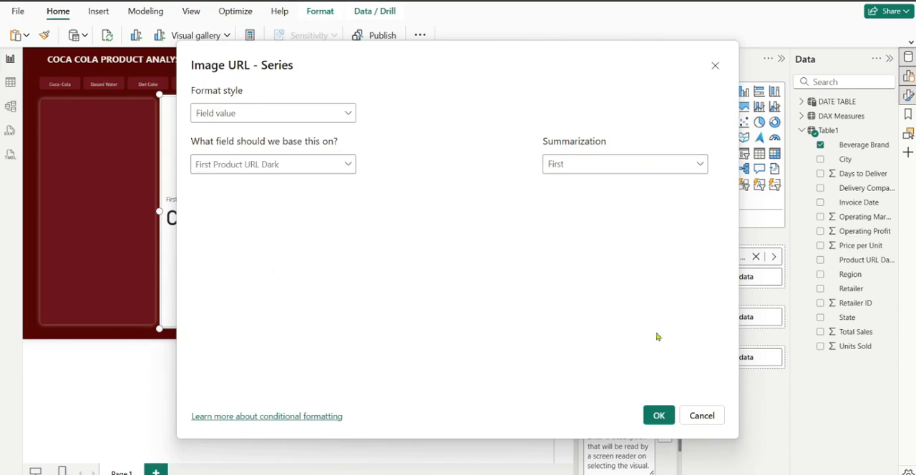
left_click(659, 415)
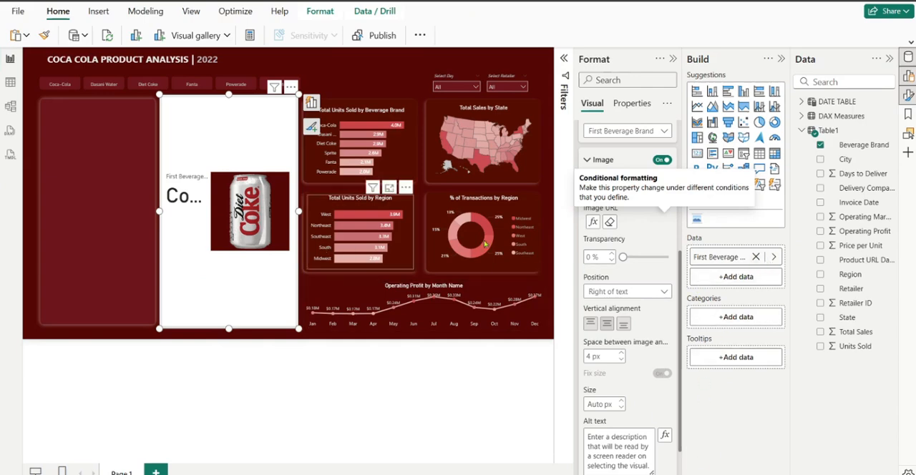
Place the card's image below the text and centre it horizontally
scroll(655, 268, "up", 5)
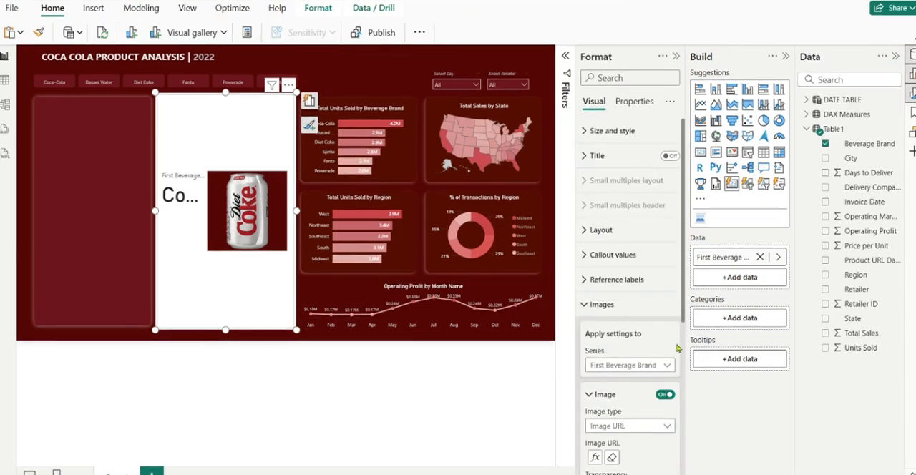
left_click_drag(684, 288, 704, 437)
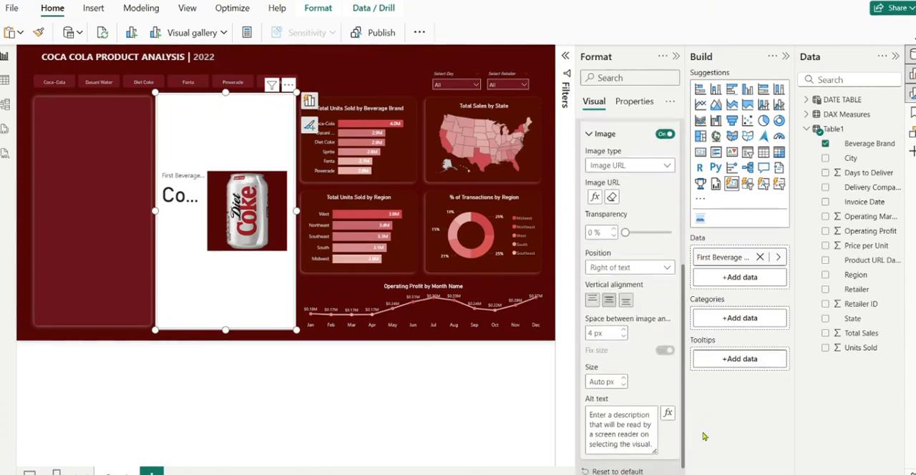
left_click(639, 265)
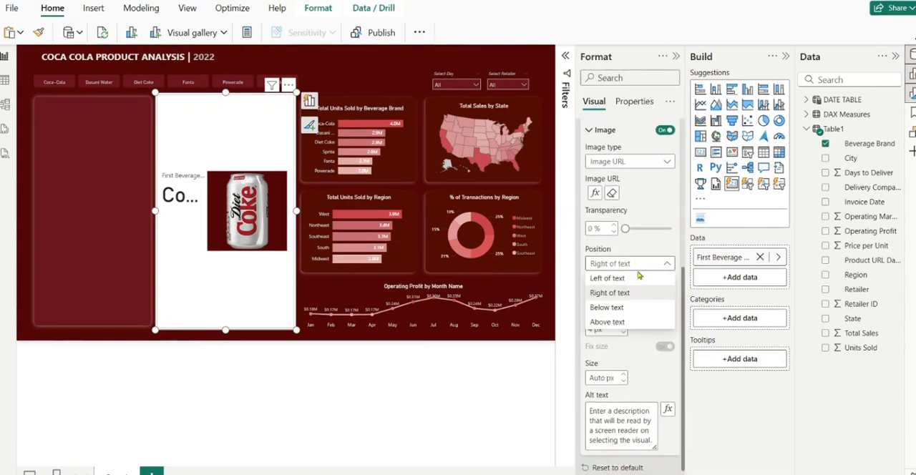
left_click(627, 312)
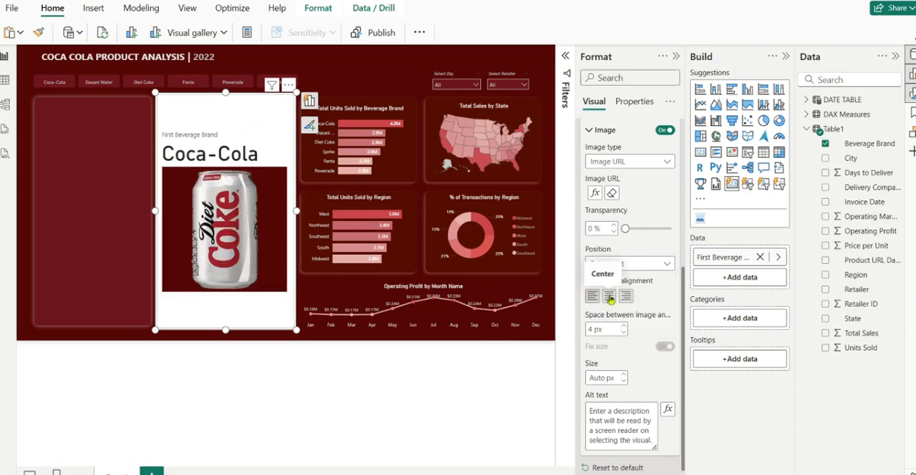
left_click(609, 297)
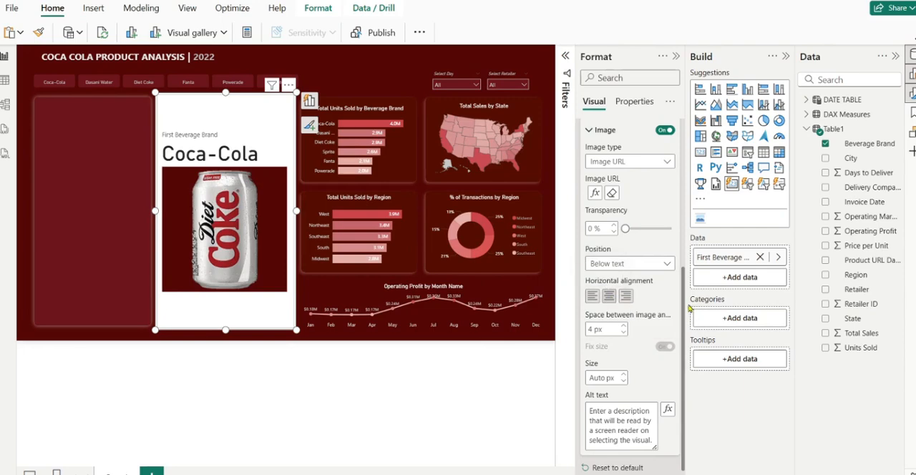
Turn off the callout values and the label of the card for all series
scroll(630, 304, "up", 5)
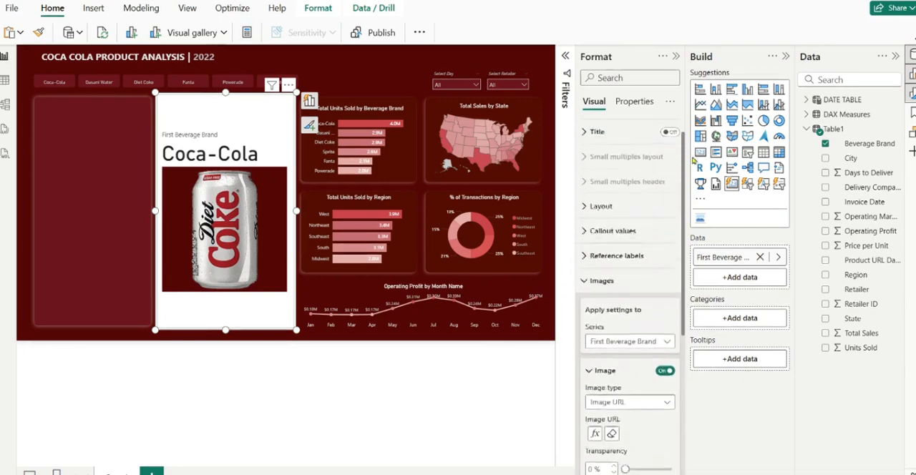
left_click(586, 303)
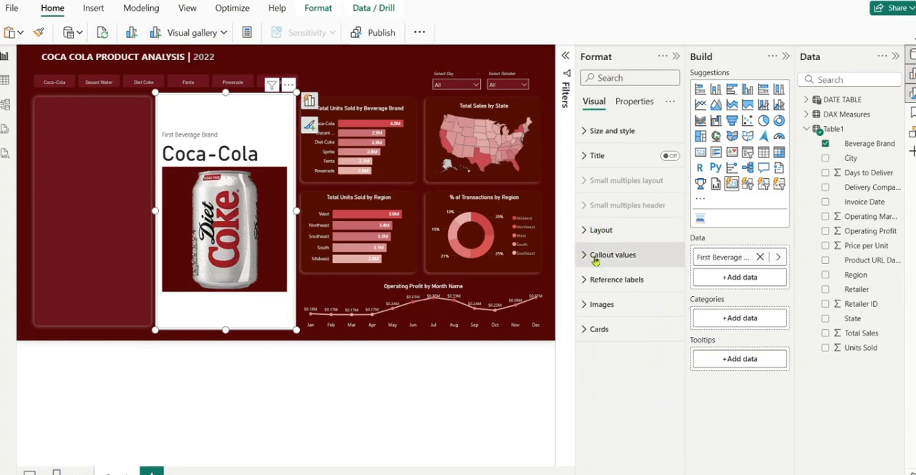
left_click(594, 258)
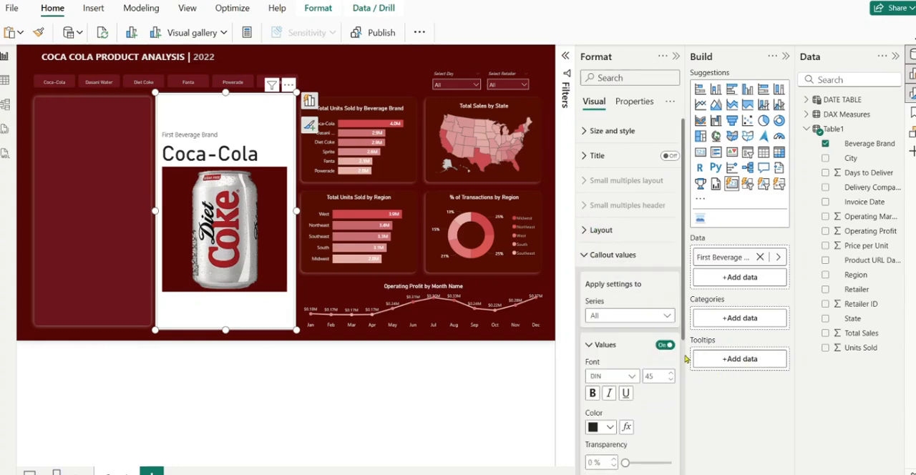
left_click(664, 346)
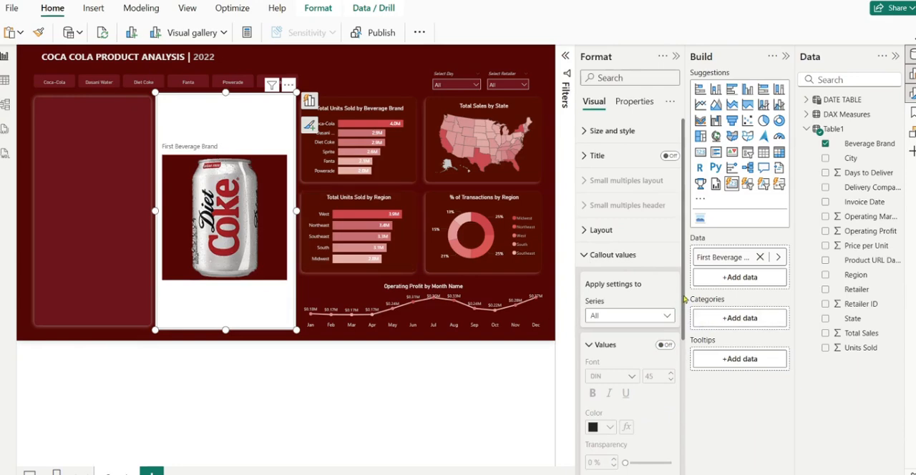
scroll(621, 227, "down", 5)
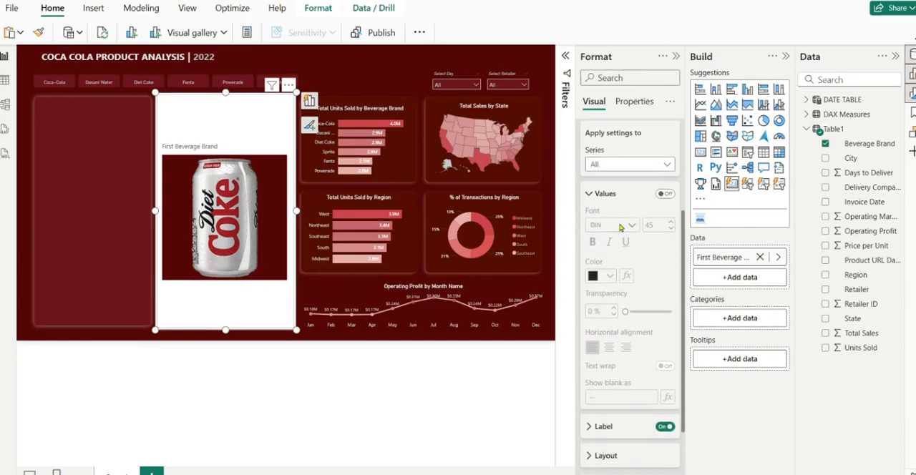
mouse_move(685, 282)
left_mouse_down()
mouse_move(684, 259)
mouse_move(686, 281)
left_mouse_up()
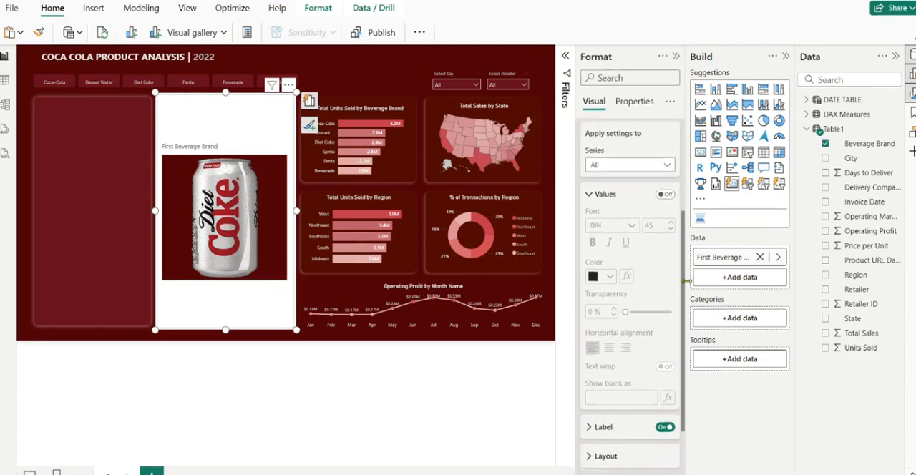
scroll(686, 281, "down", 1)
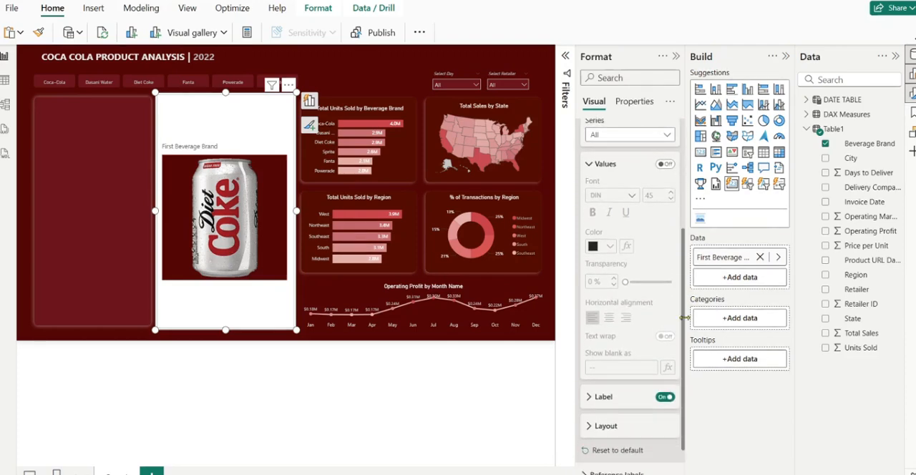
left_click(666, 398)
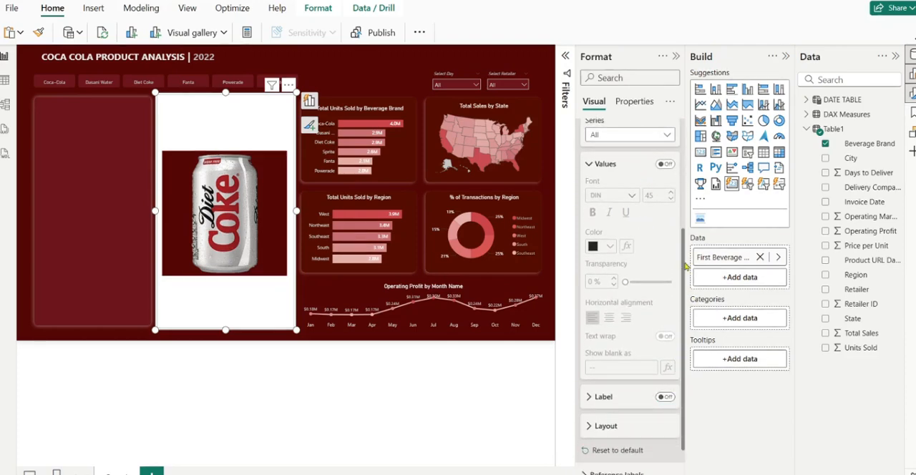
Turn off the card background for all series in the image card
scroll(683, 259, "up", 3)
left_click(581, 180)
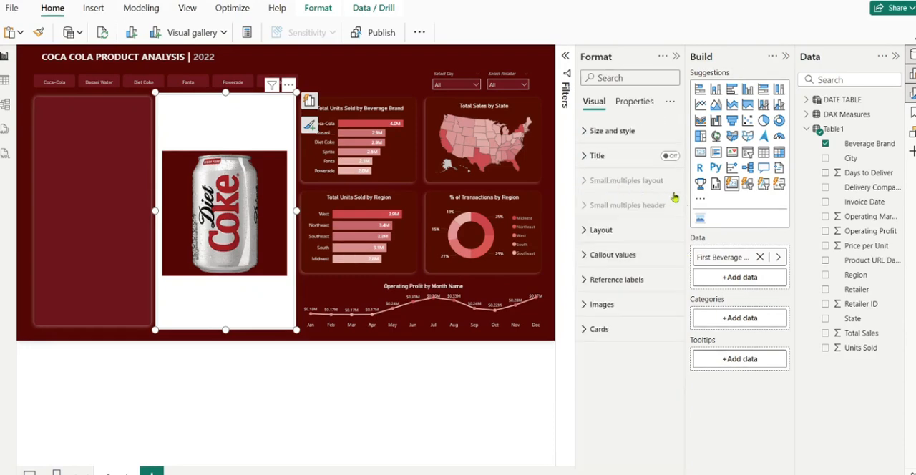
left_click(643, 330)
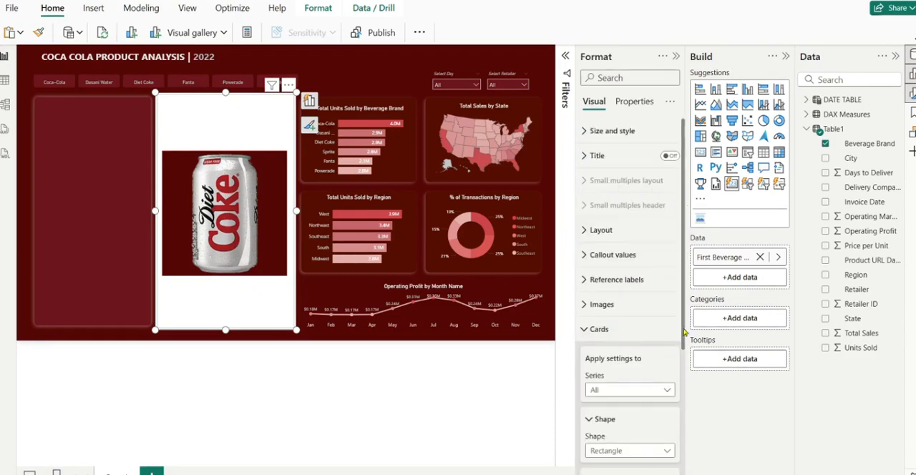
left_click_drag(681, 339, 679, 432)
scroll(666, 415, "down", 1)
left_click(664, 376)
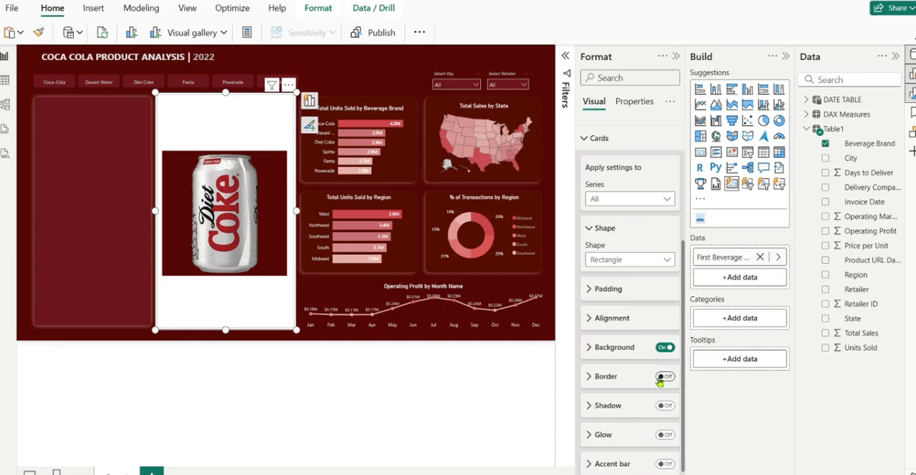
left_click(666, 347)
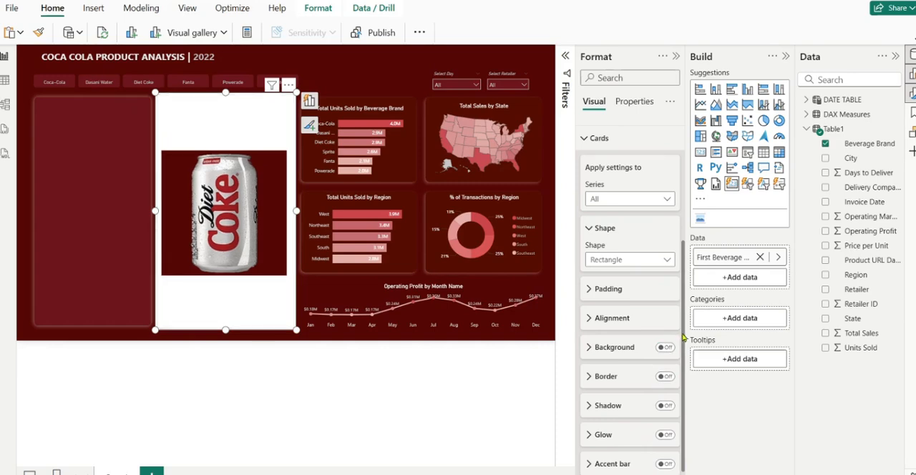
Turn off the image card's visual background and shrink the card to fit between the empty panel and the bar charts
scroll(683, 332, "up", 5)
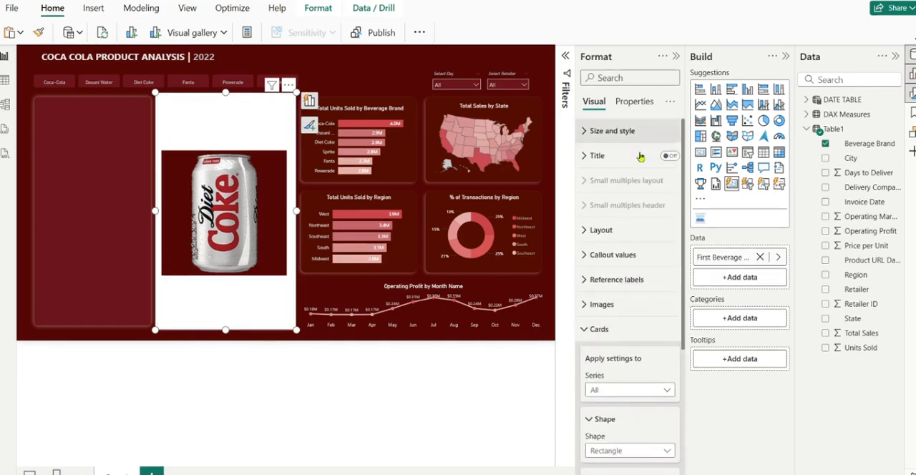
left_click(594, 156)
left_click(595, 156)
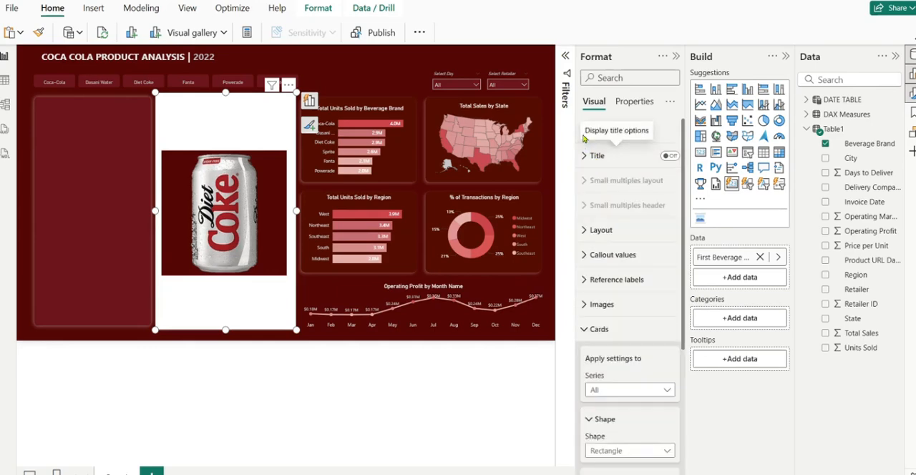
left_click(588, 132)
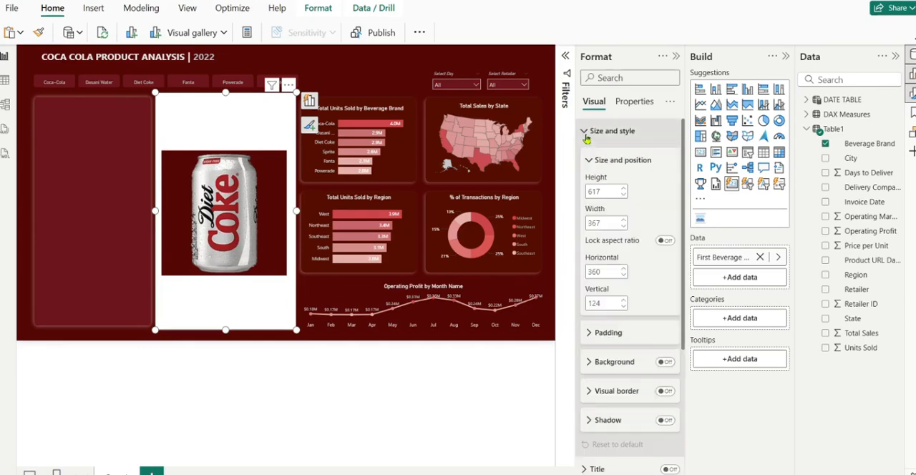
left_click(666, 363)
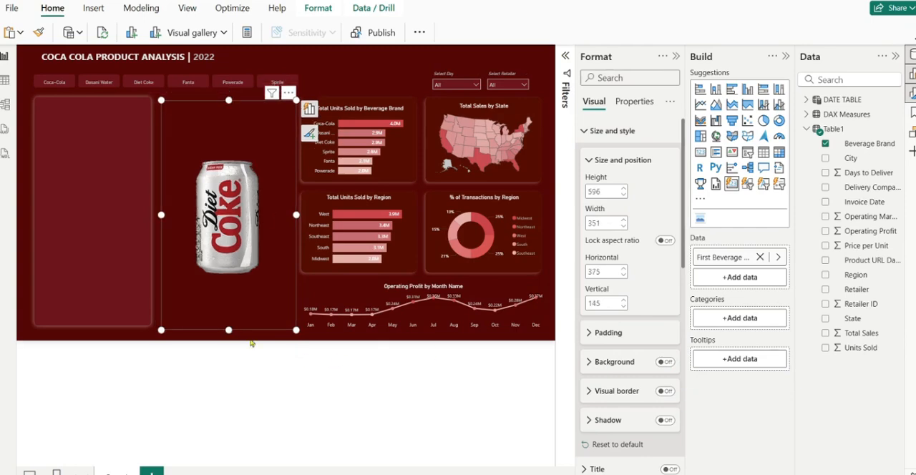
left_click_drag(296, 330, 288, 240)
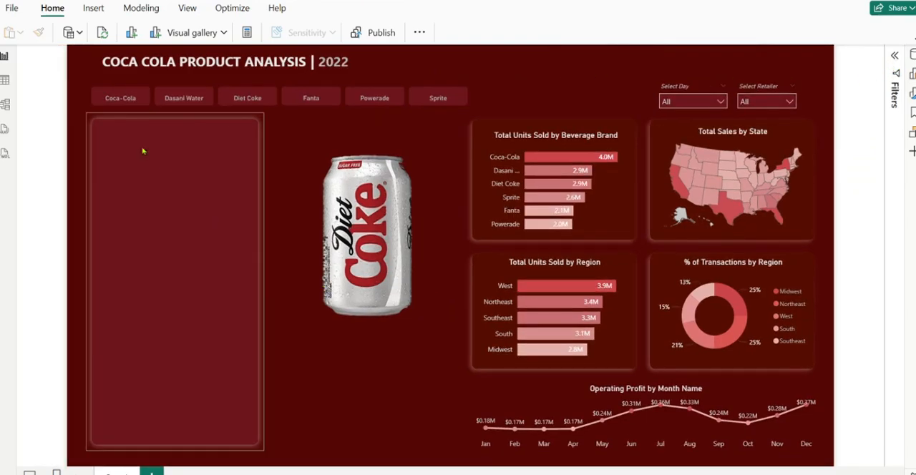
Check the product image for each brand by filtering the brand slicer to Coca-Cola, Dasani Water, Fanta, Powerade and Sprite
left_click(119, 97)
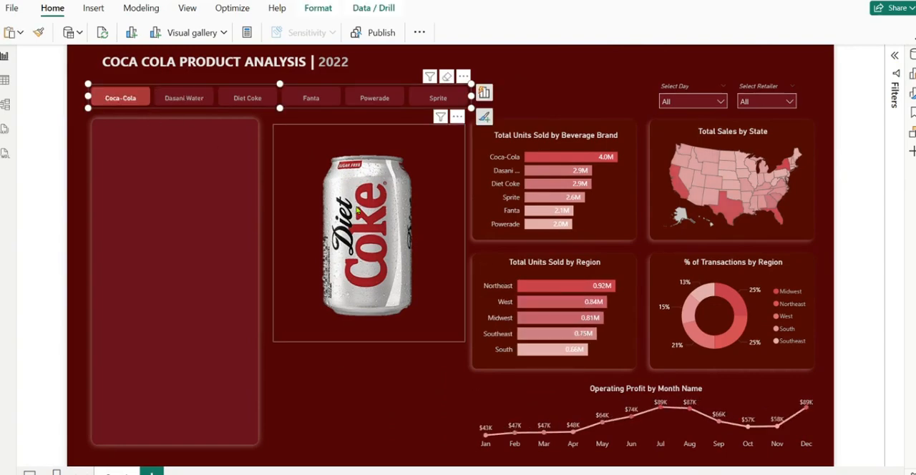
left_click(180, 96)
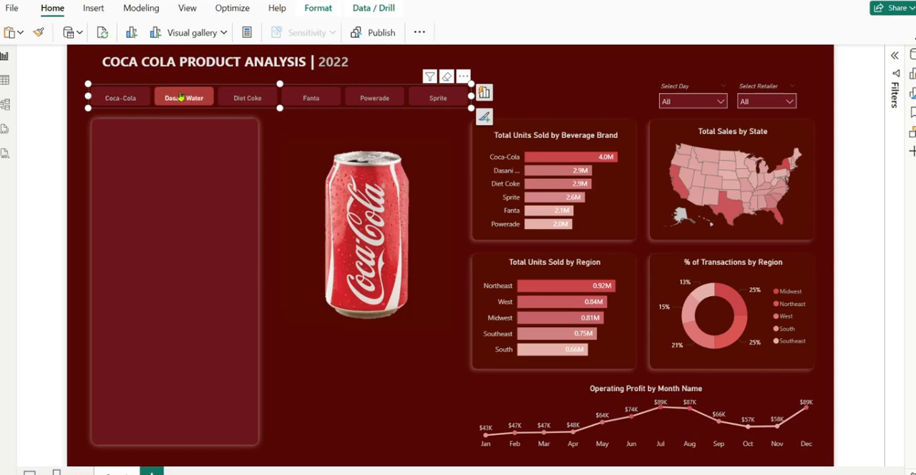
left_click(317, 98)
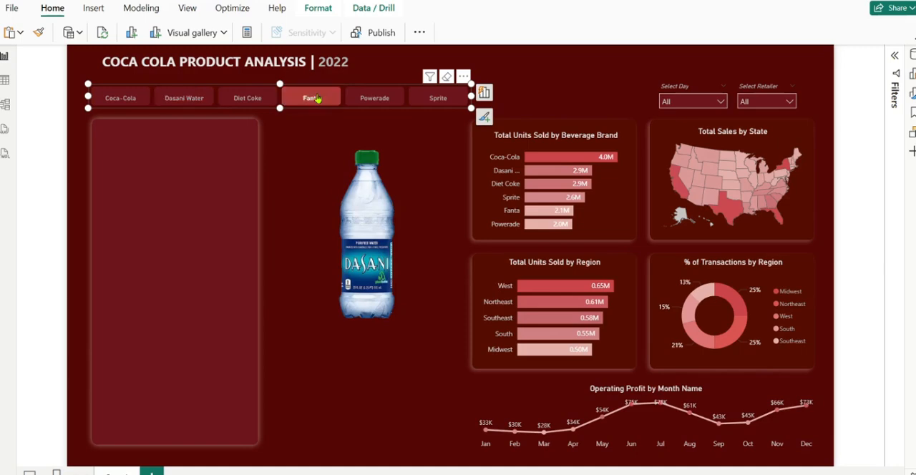
left_click(370, 101)
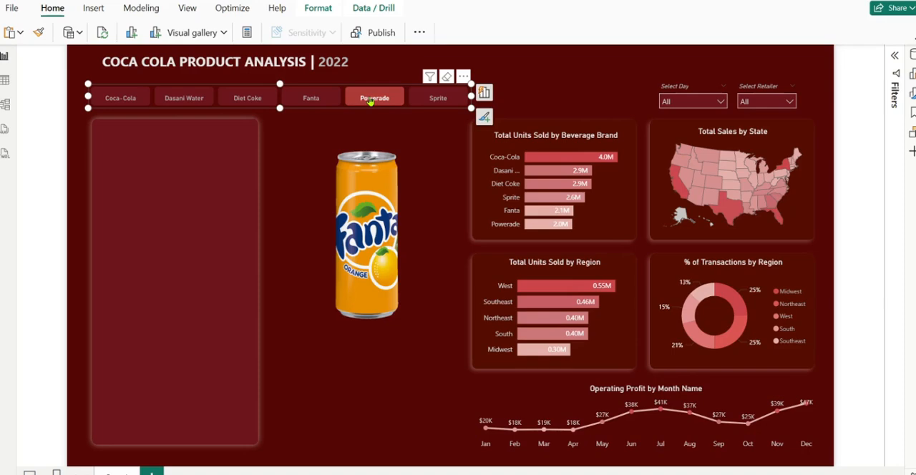
left_click(414, 101)
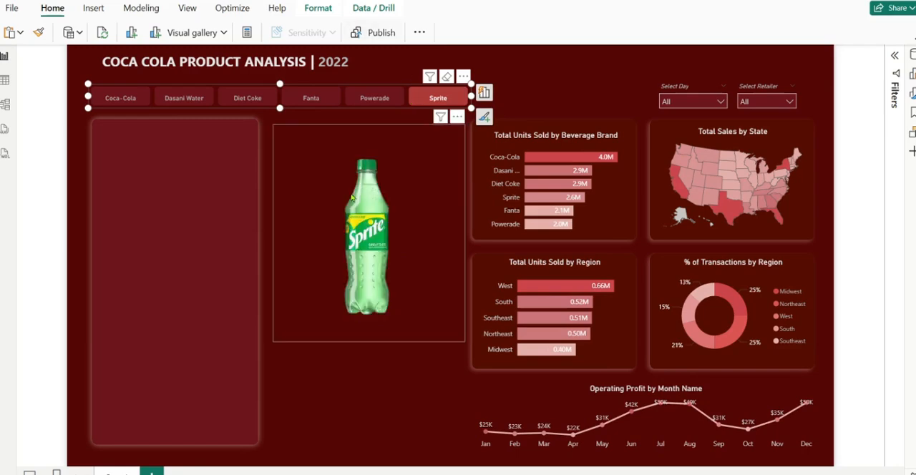
Narrow the product image card slightly and extend its upper edge towards the brand slicer
left_click(290, 160)
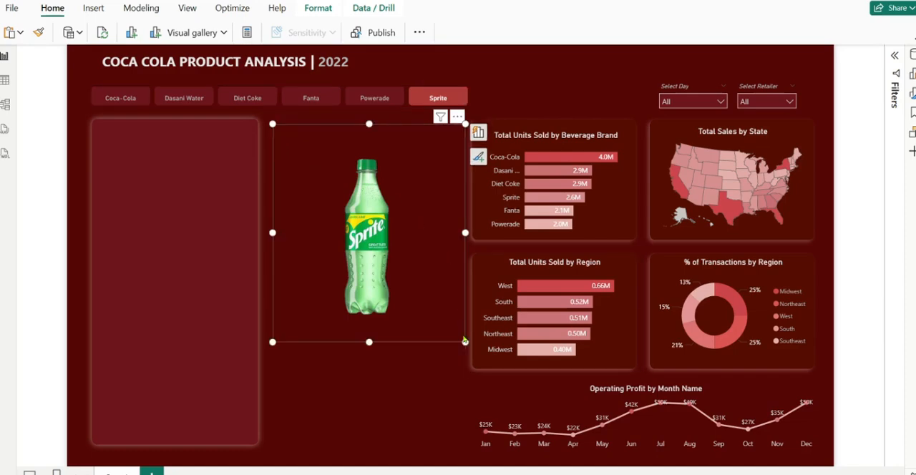
left_click_drag(465, 342, 459, 337)
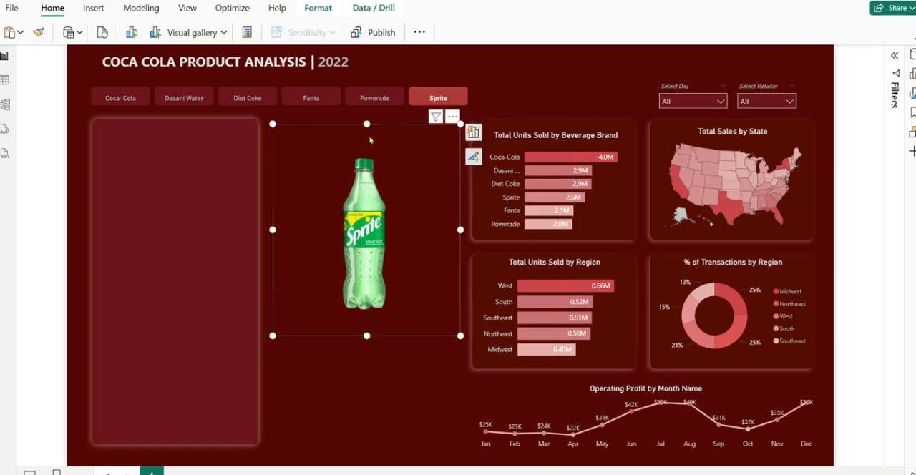
left_click(364, 121)
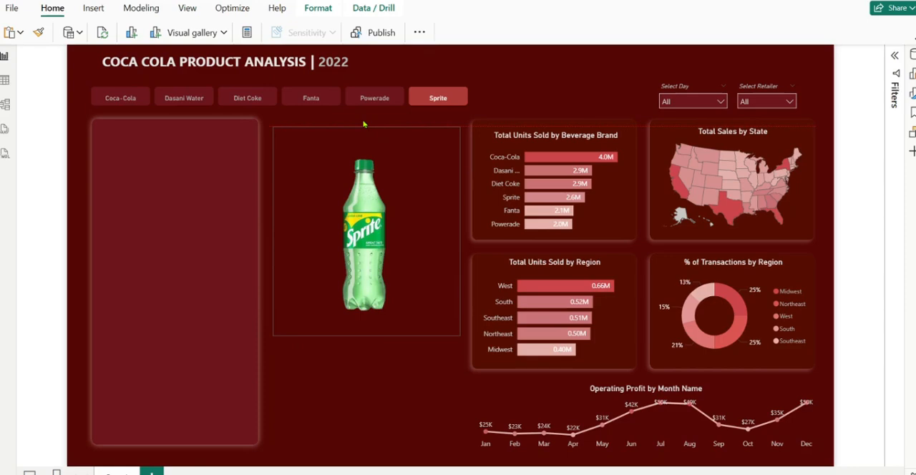
left_click(363, 121)
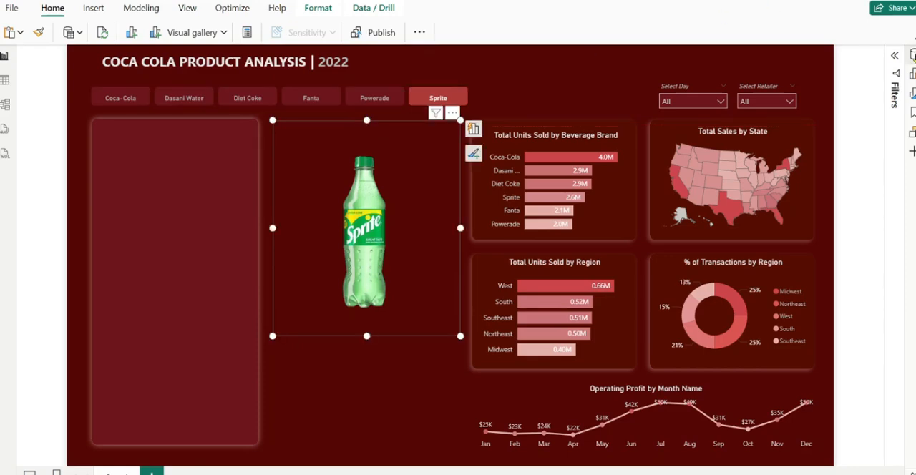
left_click(911, 55)
left_click(912, 74)
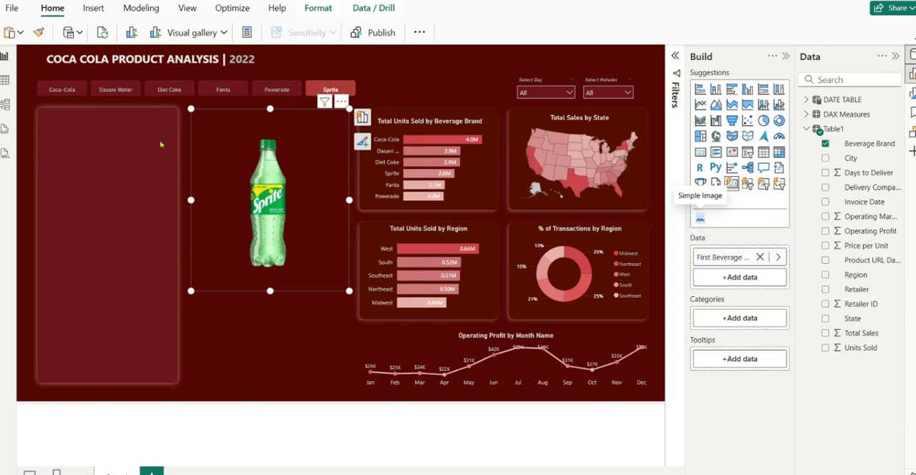
left_click(895, 59)
left_click(896, 57)
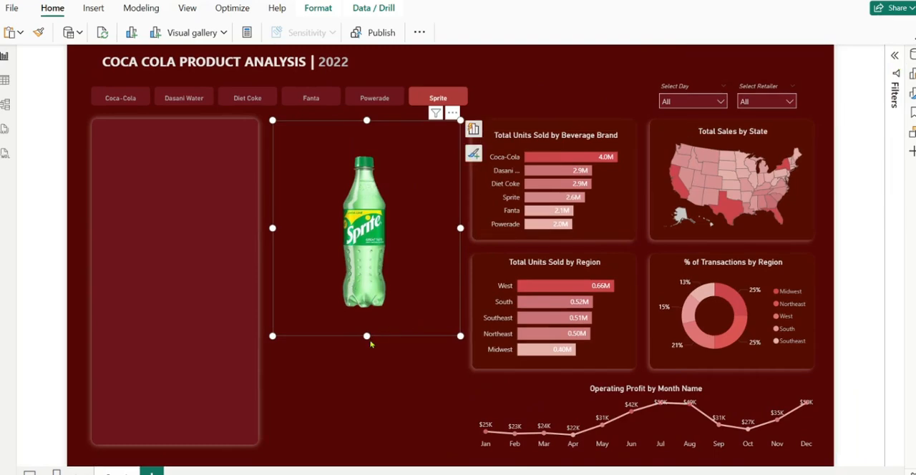
Insert a Card visual showing the Beverage Brand field from Table1 over the upper part of the empty panel
left_click(384, 363)
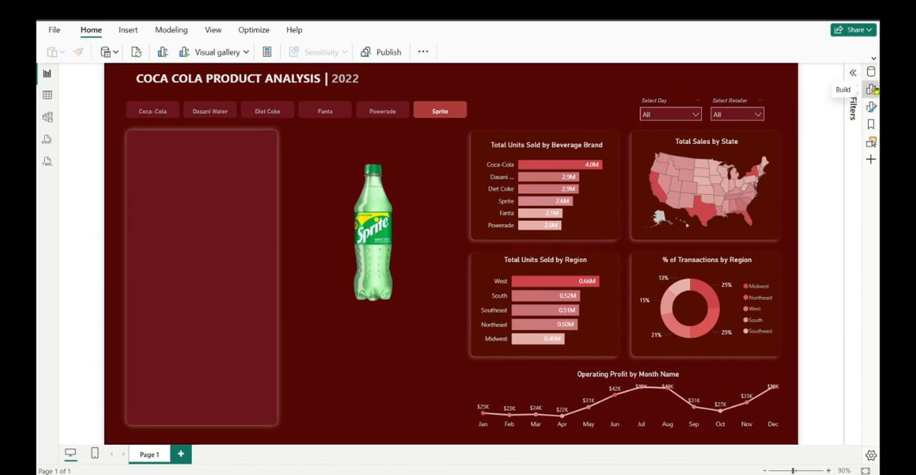
left_click(871, 89)
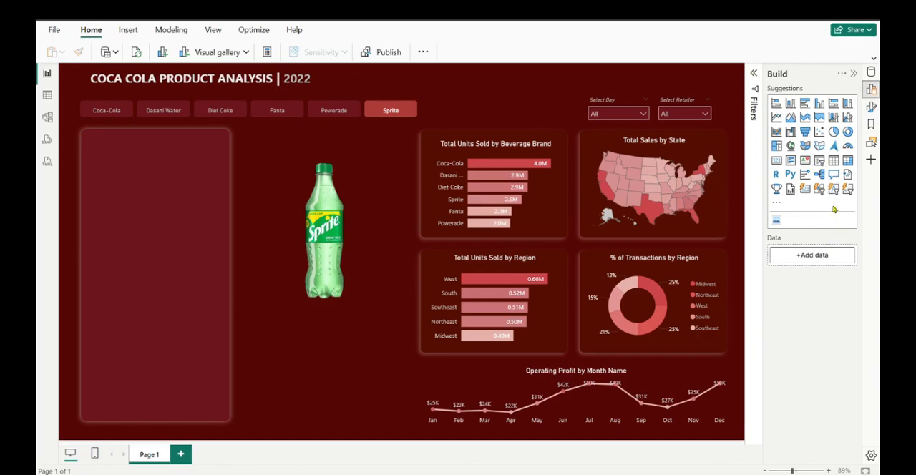
left_click(775, 164)
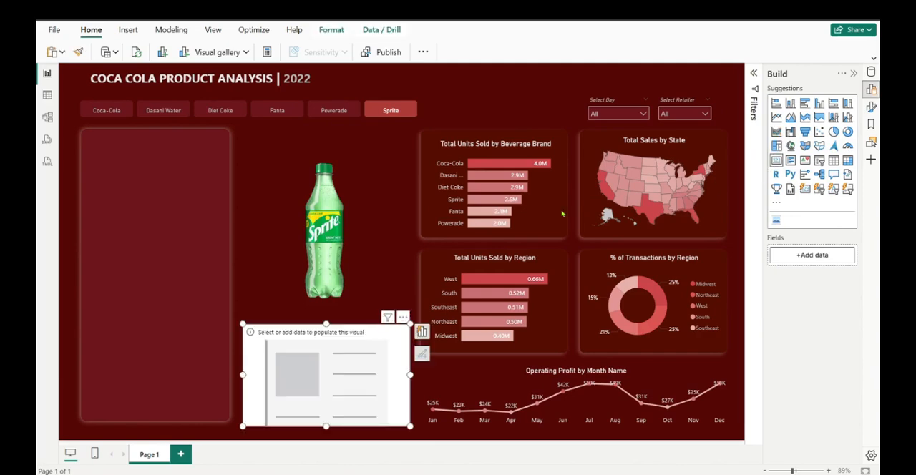
left_click_drag(334, 334, 206, 183)
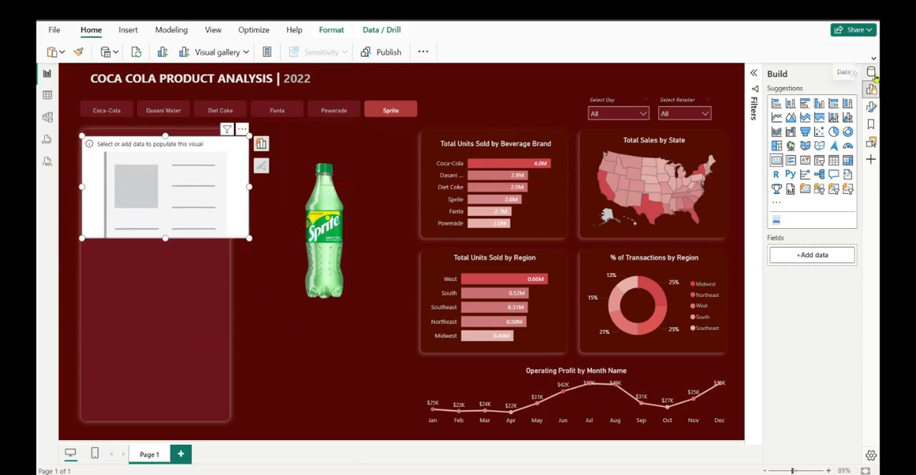
left_click(872, 73)
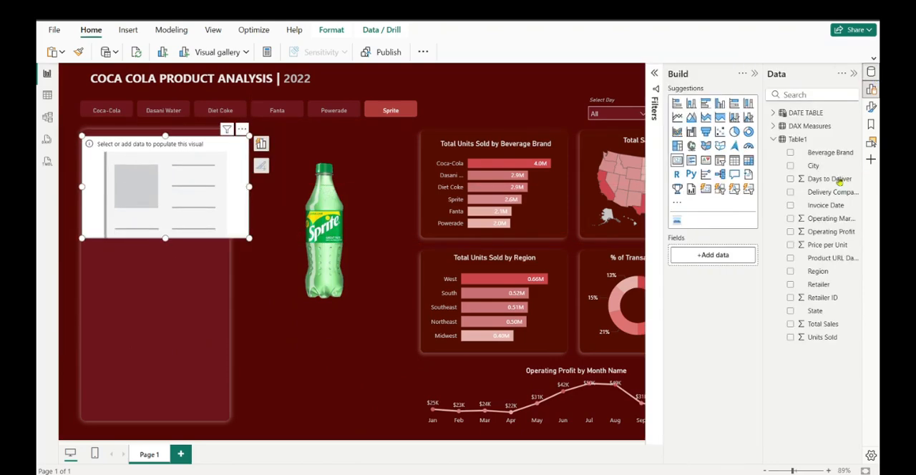
left_click_drag(823, 152, 214, 181)
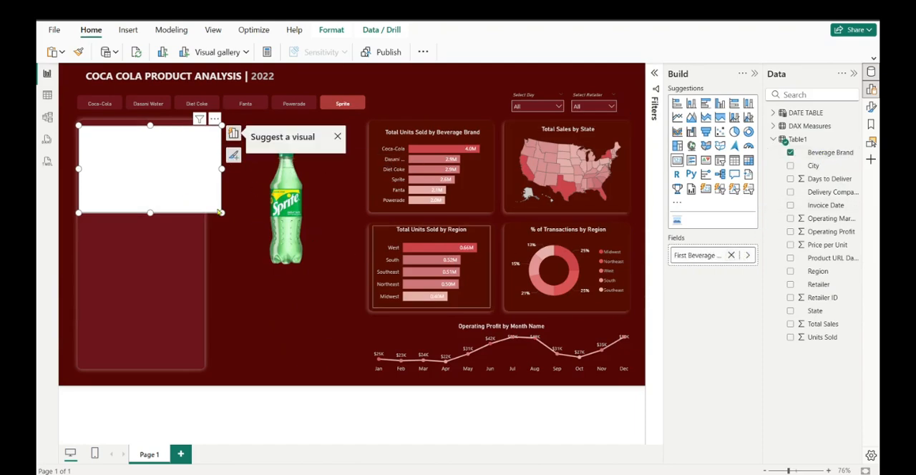
Resize the brand name card to about 281 wide and 66 high and fit it inside the panel's upper edge
left_click_drag(220, 212, 211, 208)
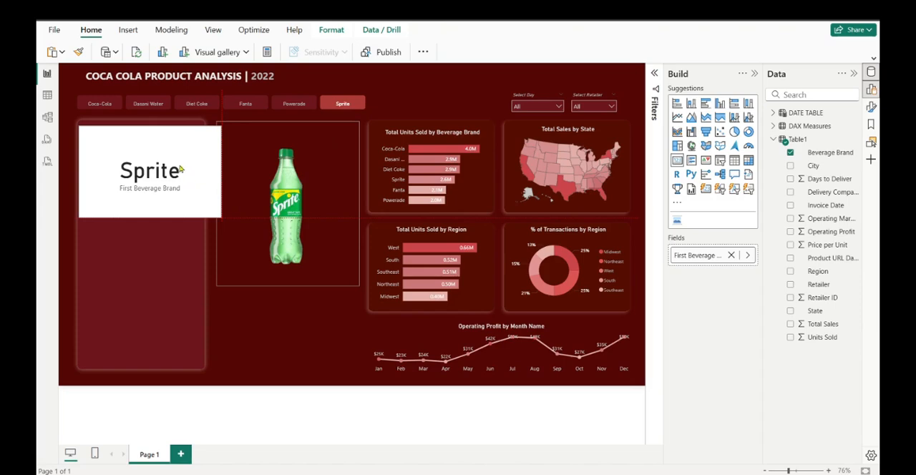
left_click_drag(179, 167, 169, 150)
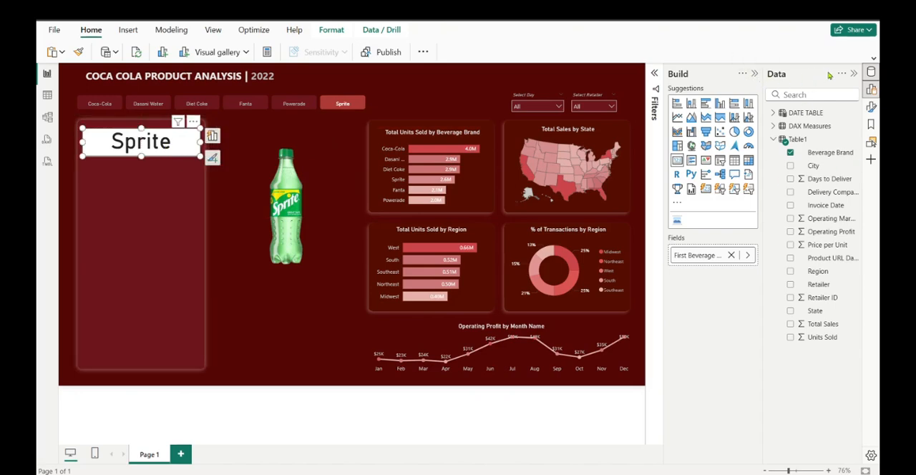
left_click(754, 74)
left_click(854, 75)
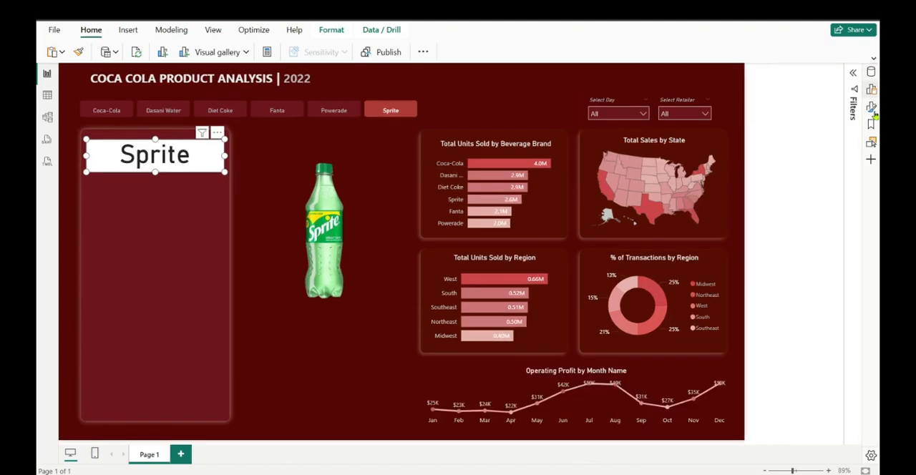
Turn off the background and the category label of the brand name card
left_click(871, 107)
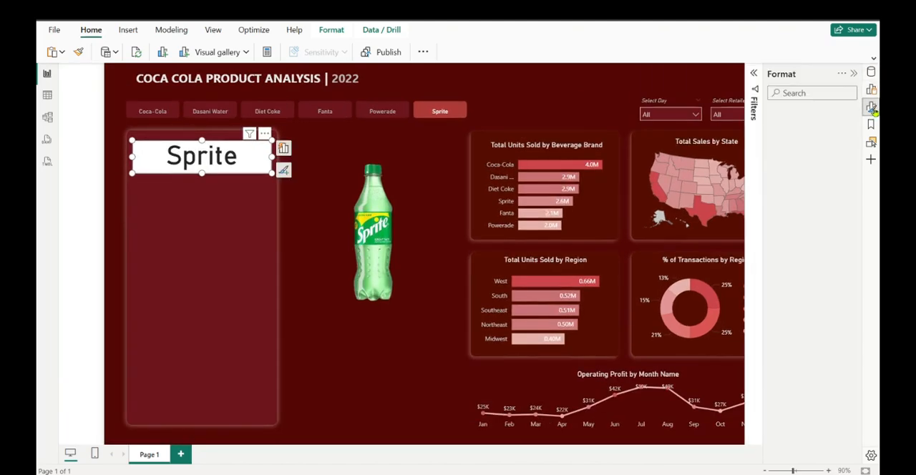
left_click(772, 141)
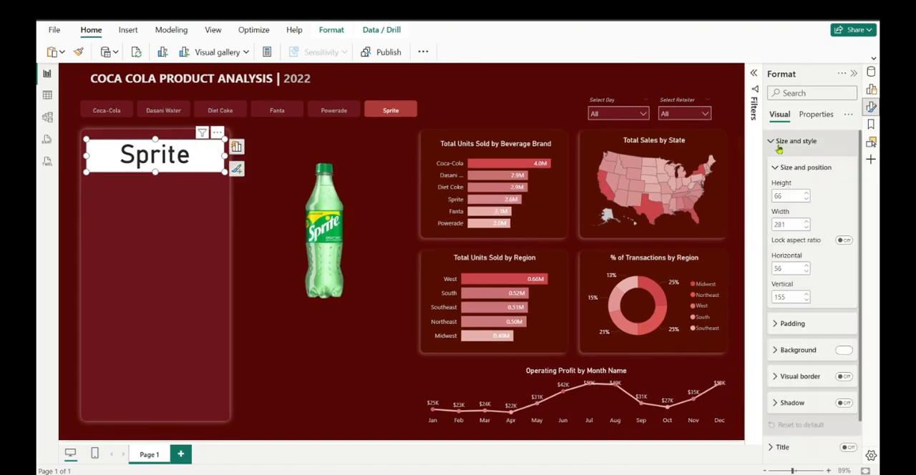
left_click(845, 350)
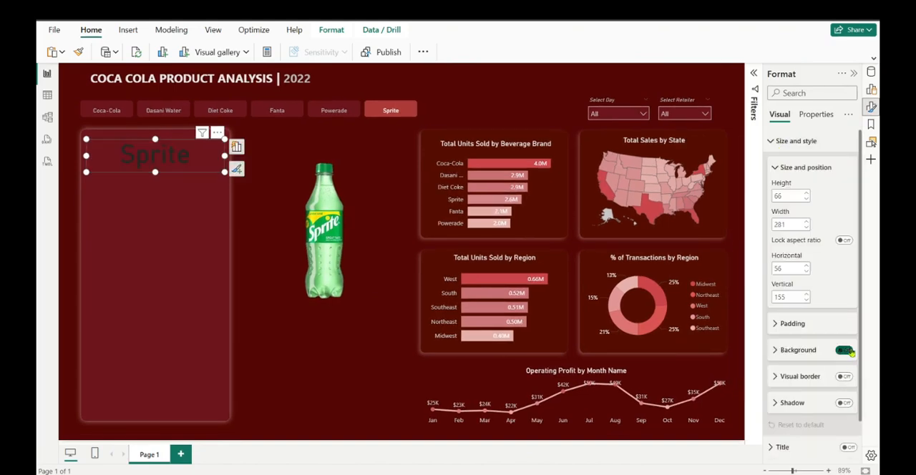
left_click(772, 144)
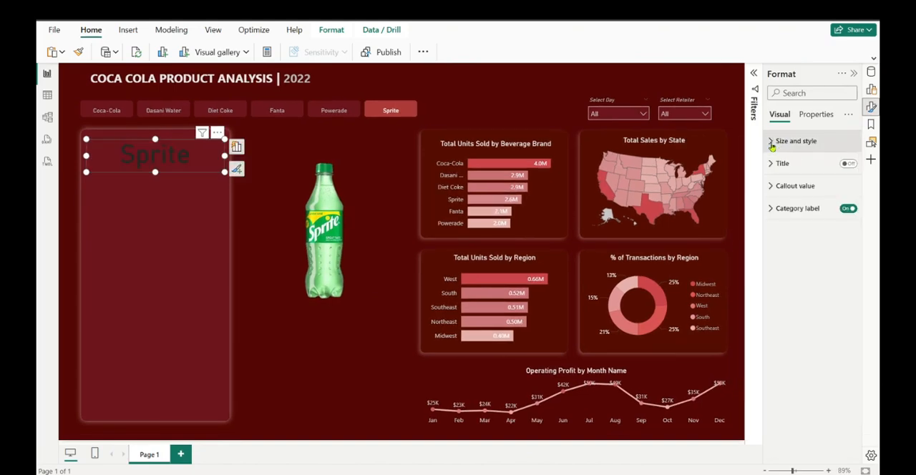
left_click(847, 211)
Format the brand card's callout value in White, 10% darker, at font size 25 in italics
left_click(774, 186)
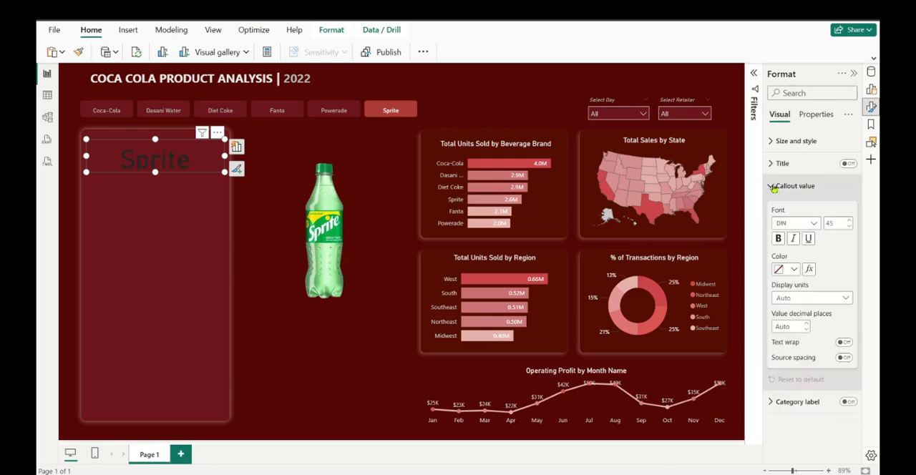
left_click(791, 270)
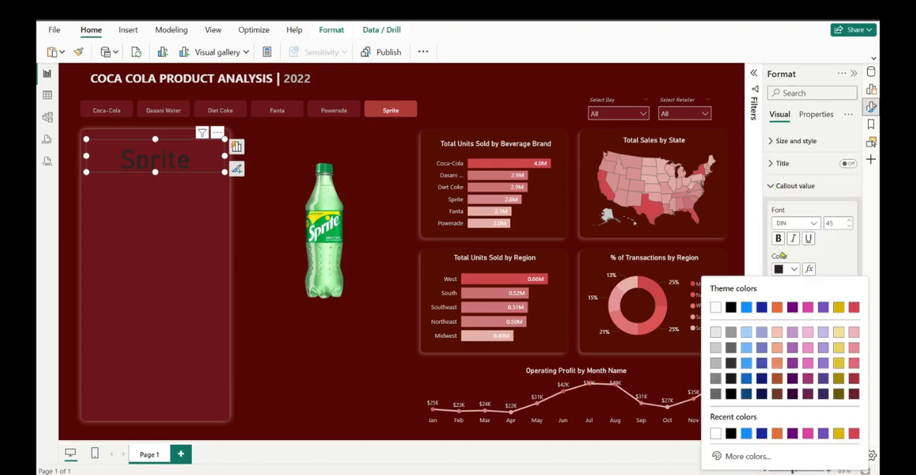
left_click(717, 334)
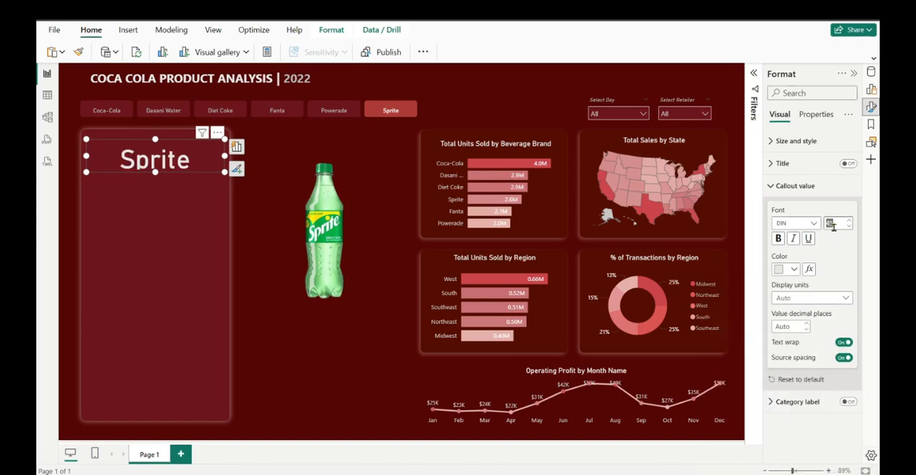
type("25")
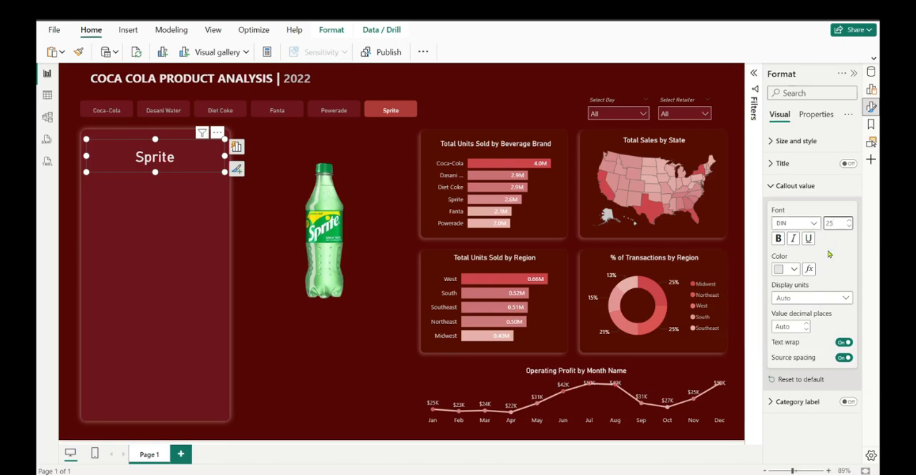
left_click(793, 239)
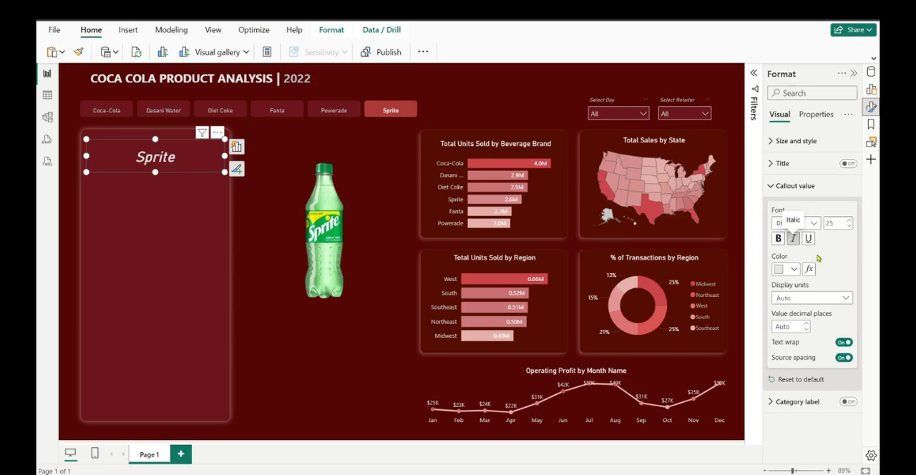
left_click(235, 79)
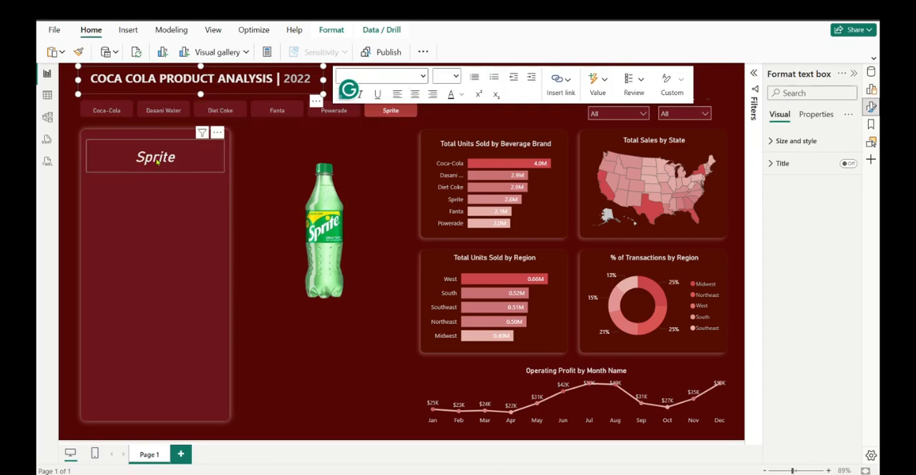
Change the brand name card's callout value font to Segoe UI and make it bold
left_click(158, 163)
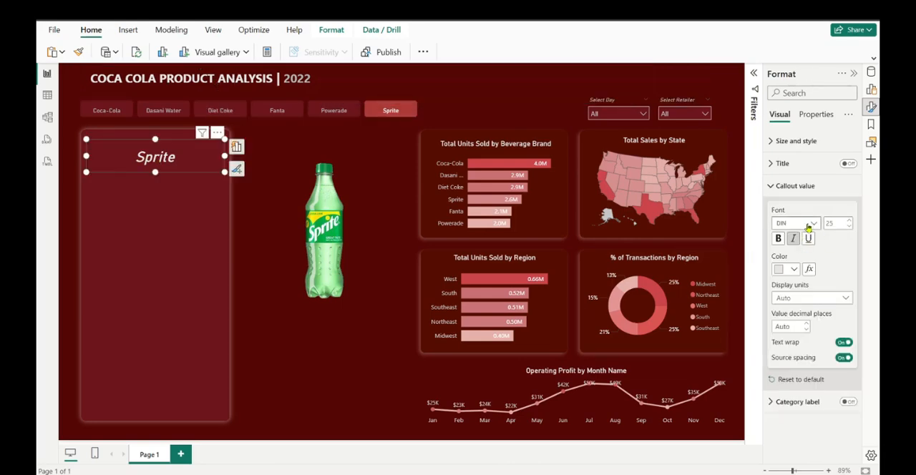
left_click(813, 224)
scroll(822, 317, "down", 5)
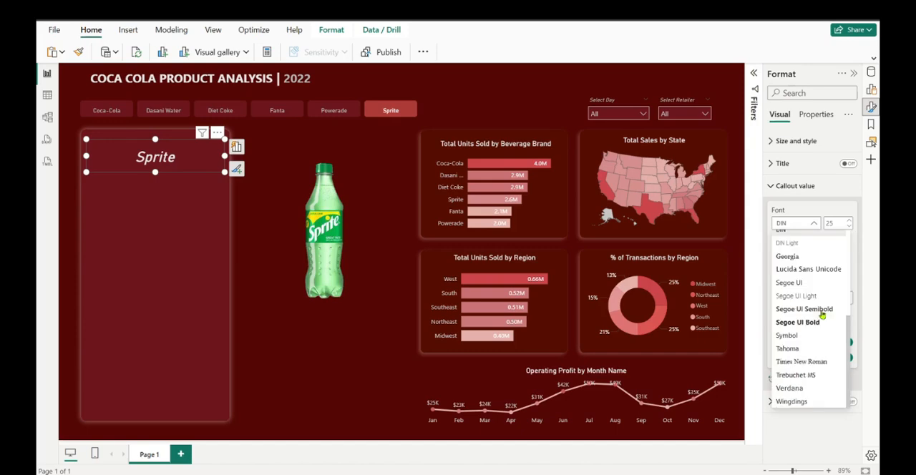
left_click(818, 286)
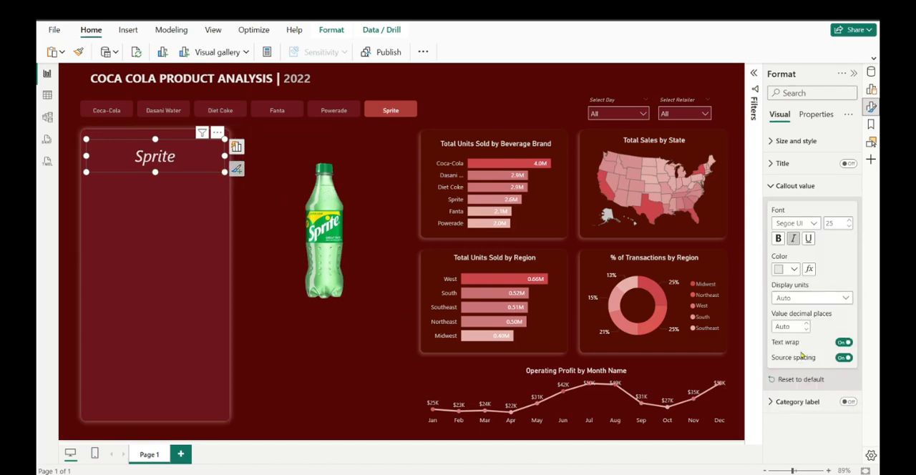
left_click(780, 239)
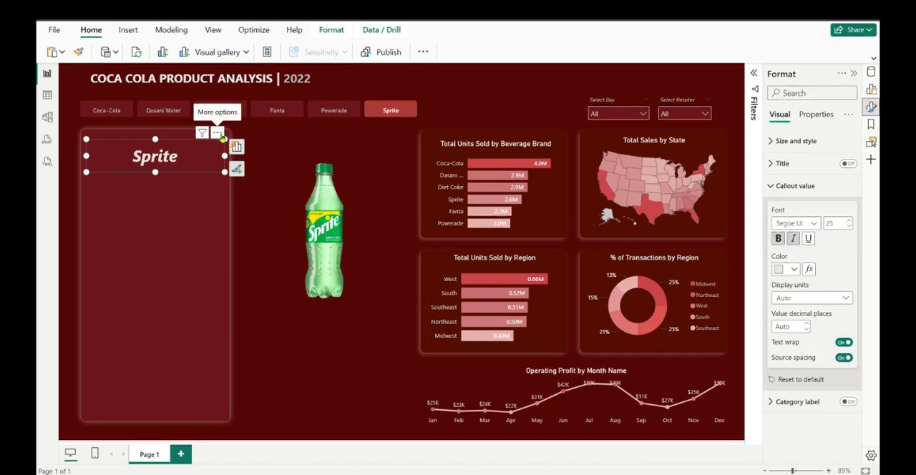
Narrow the brand name card and reposition it near the panel's upper edge, with the brand slicer switched to Powerade
left_click_drag(225, 139, 222, 131)
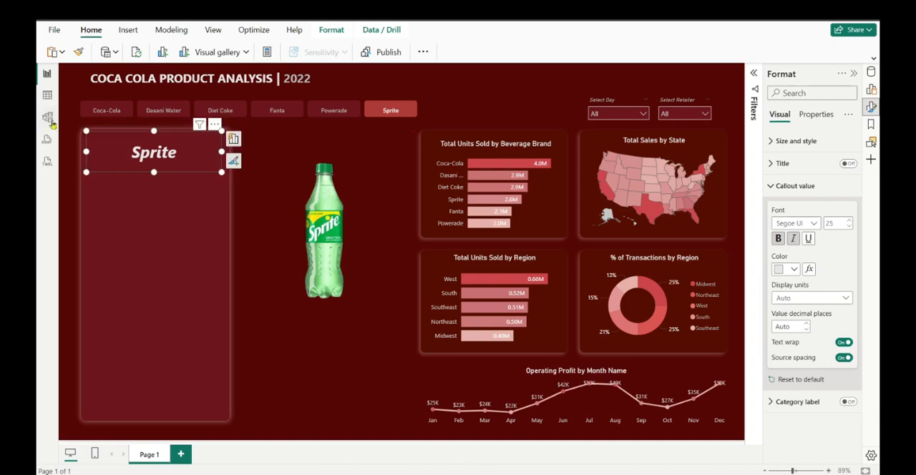
left_click_drag(86, 131, 101, 145)
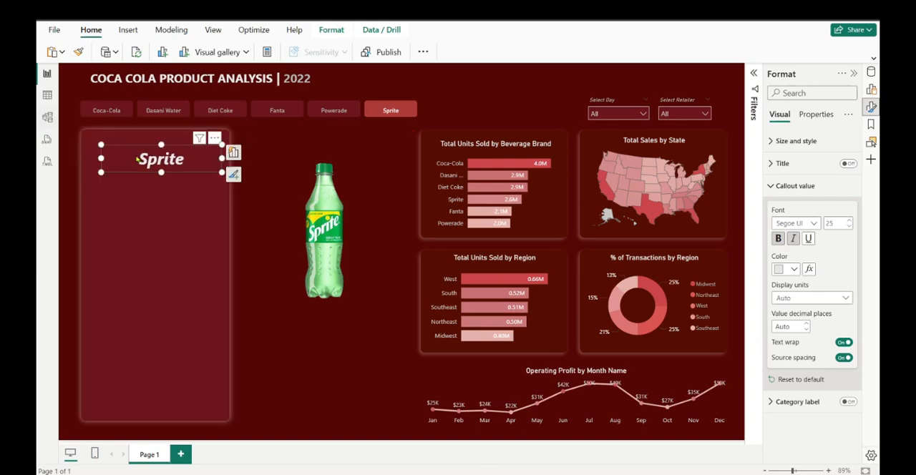
mouse_move(161, 146)
left_mouse_down()
mouse_move(161, 133)
mouse_move(158, 155)
left_mouse_up()
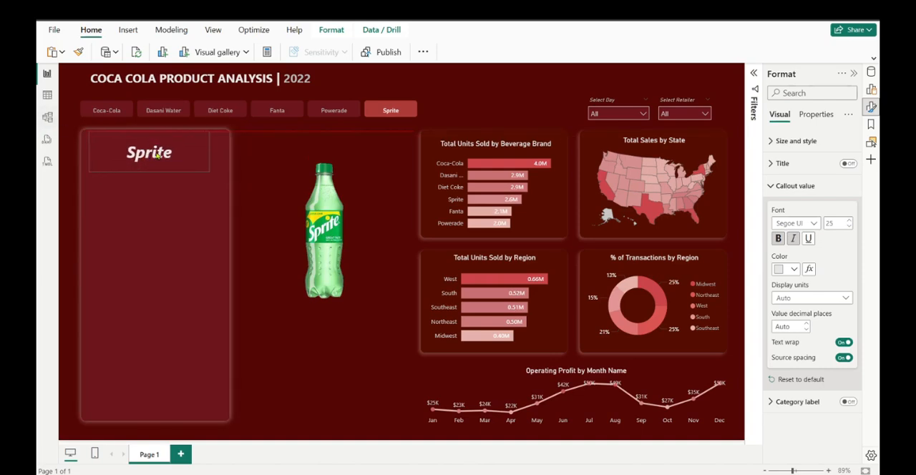
left_click(341, 113)
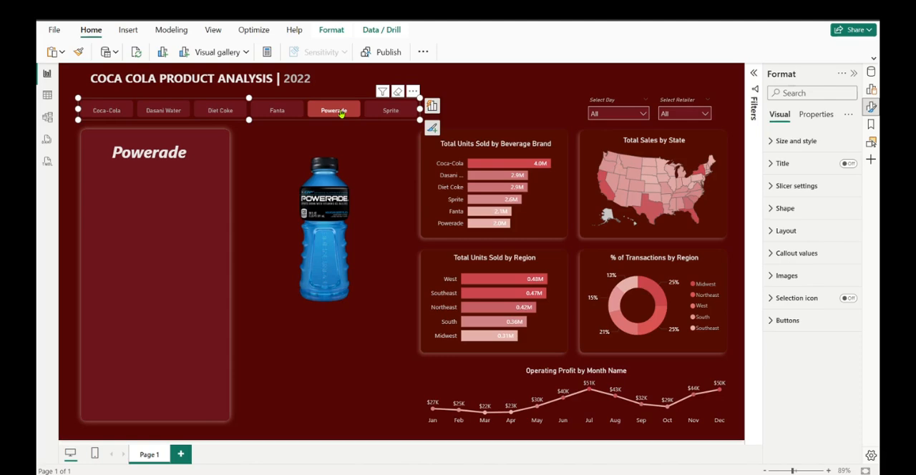
left_click(136, 156)
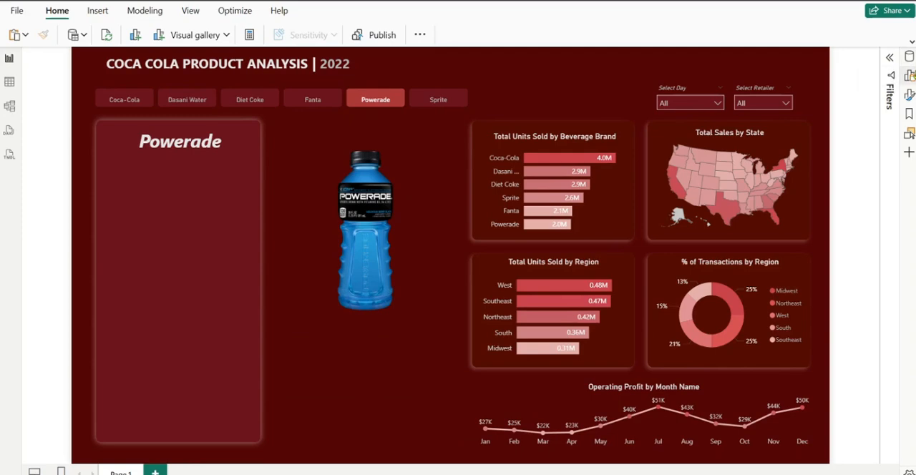
Duplicate the brand name card, place the copy just below the original and narrow it to the right half of the panel
left_click(185, 155)
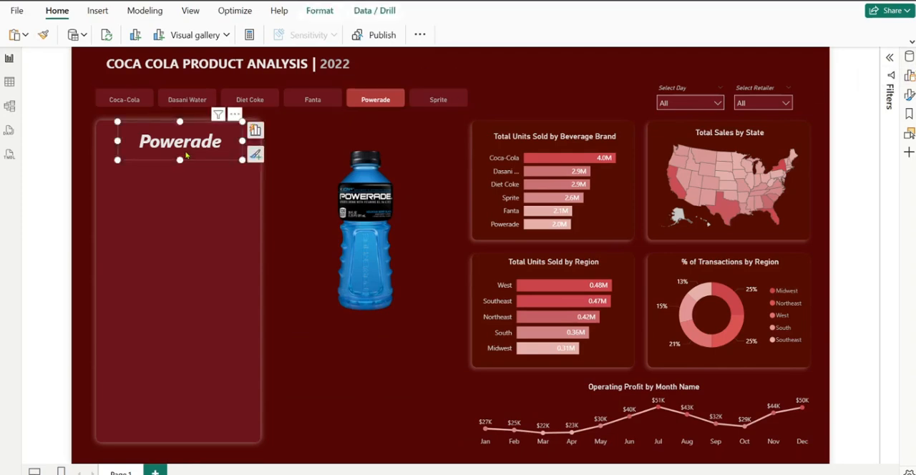
key("ctrl+v")
left_click_drag(185, 141, 198, 178)
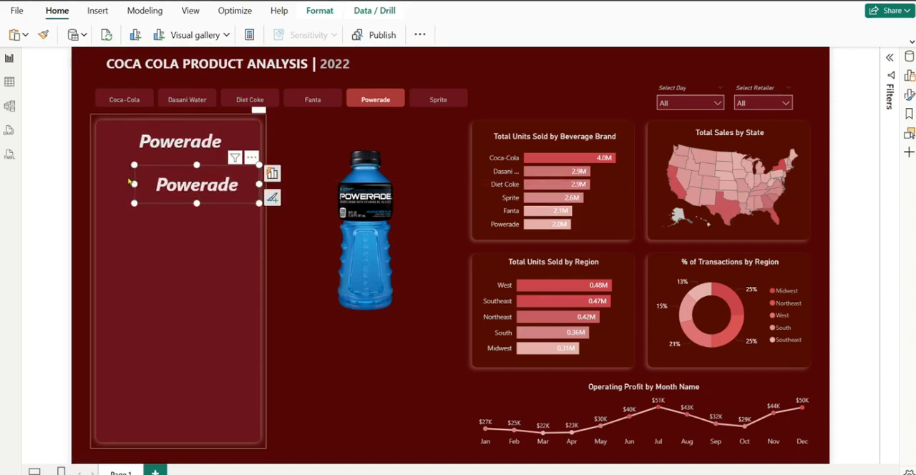
left_click_drag(136, 184, 194, 203)
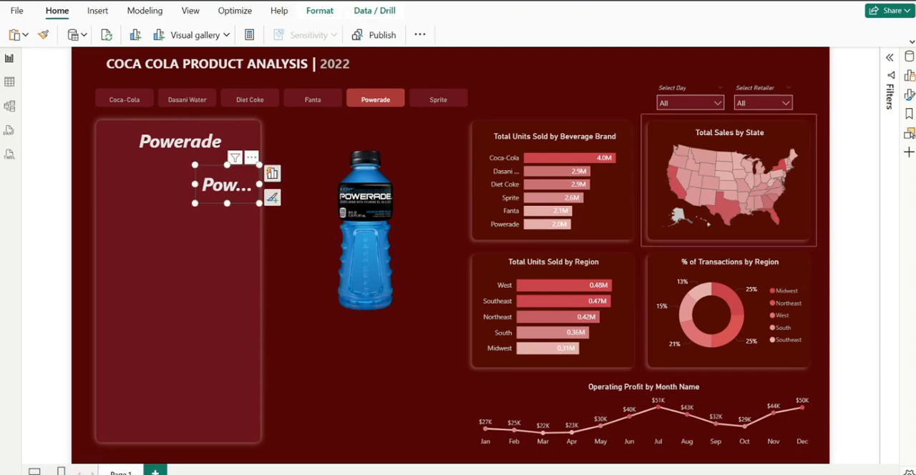
Set the duplicated card's callout value to font size 15 without bold or italics
left_click(910, 97)
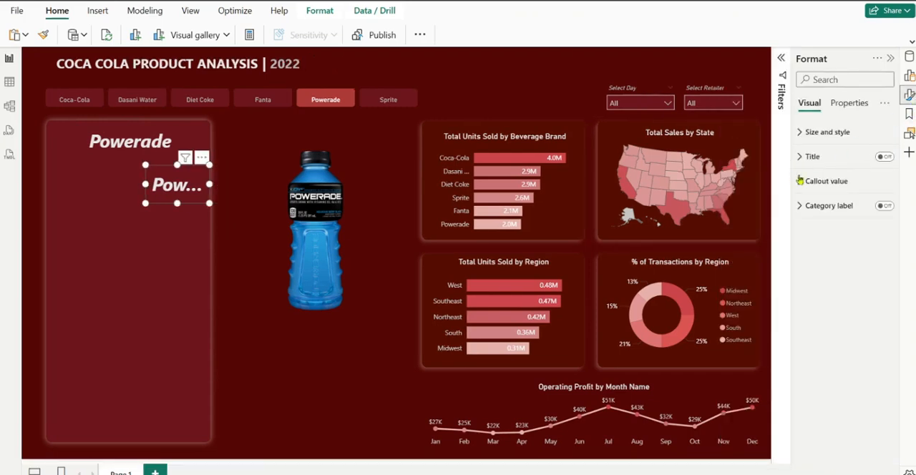
left_click(824, 185)
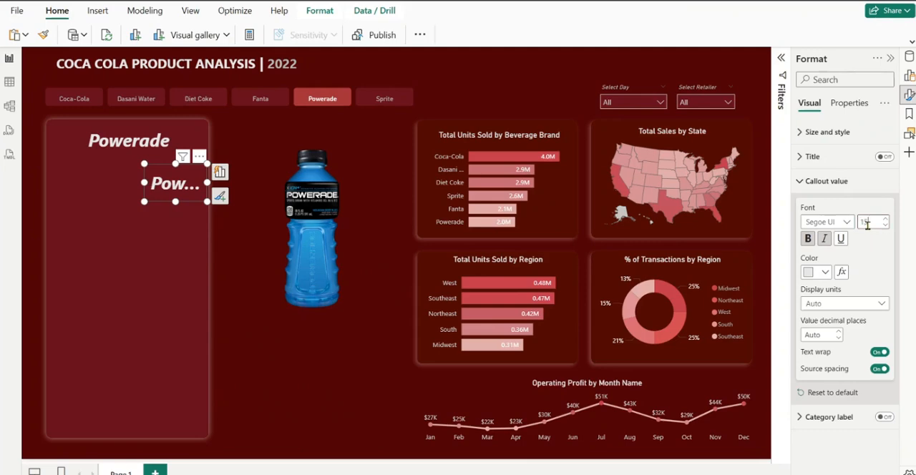
left_click(810, 243)
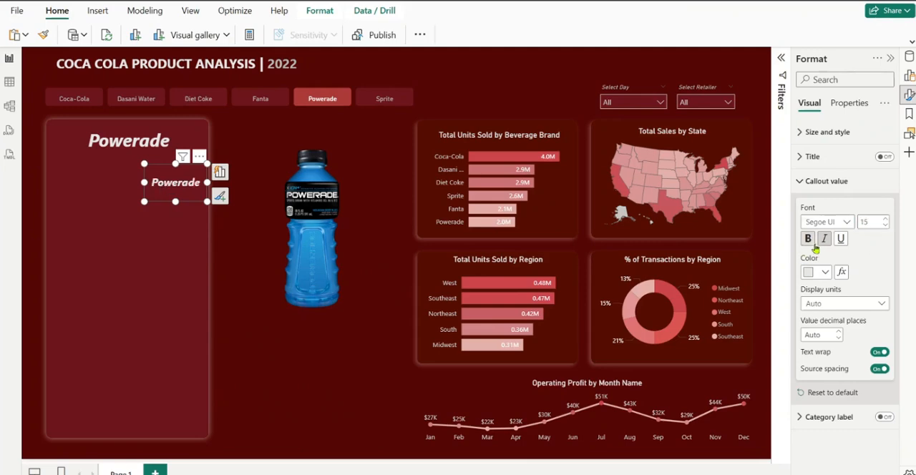
left_click(826, 244)
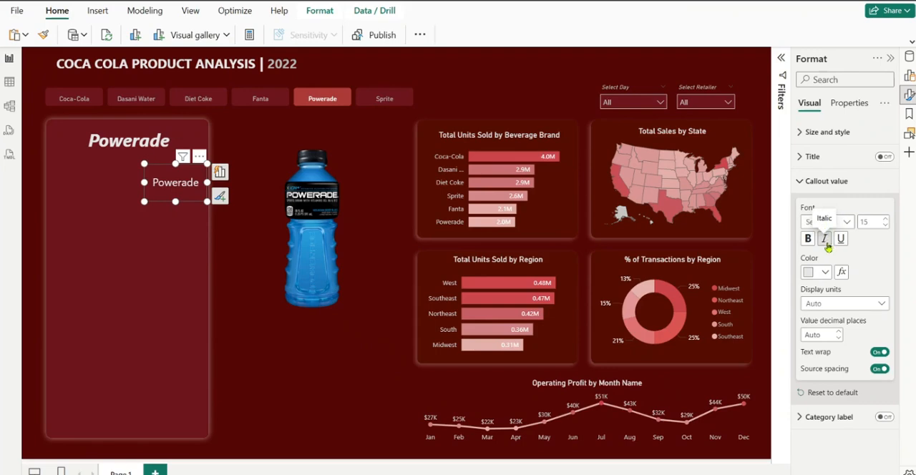
left_click(803, 181)
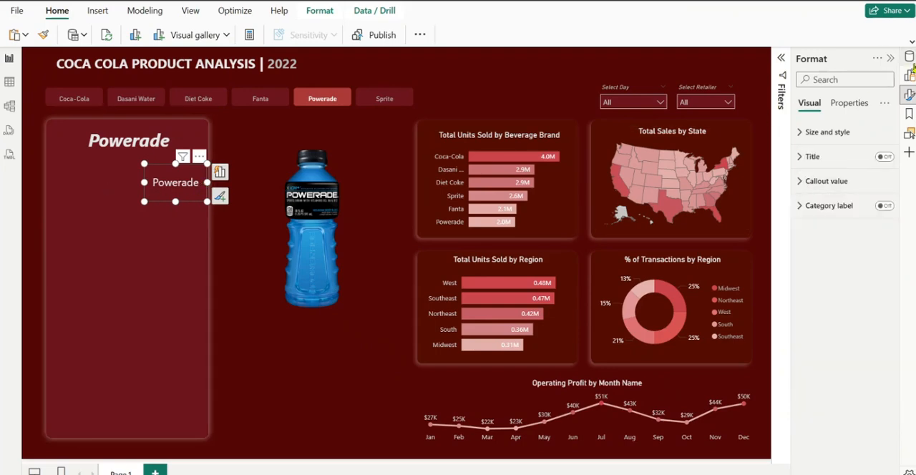
Replace Beverage Brand with the Price measure in the duplicated card and reposition it under the brand name
left_click(909, 58)
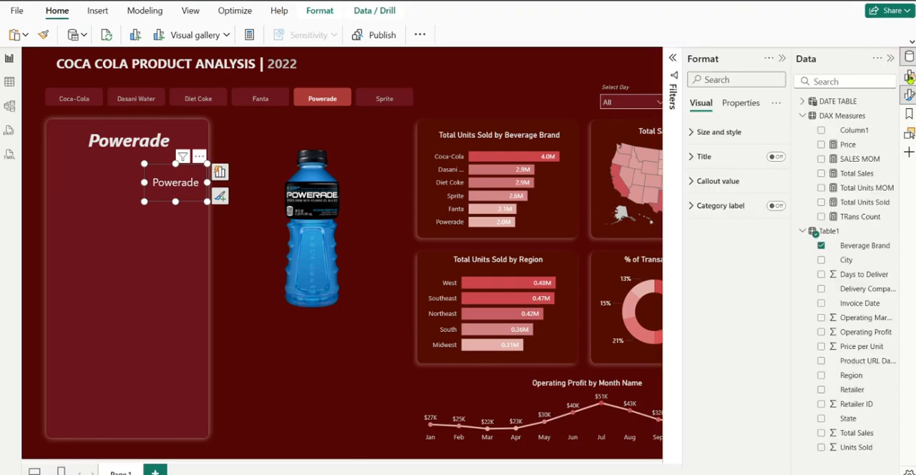
left_click(821, 247)
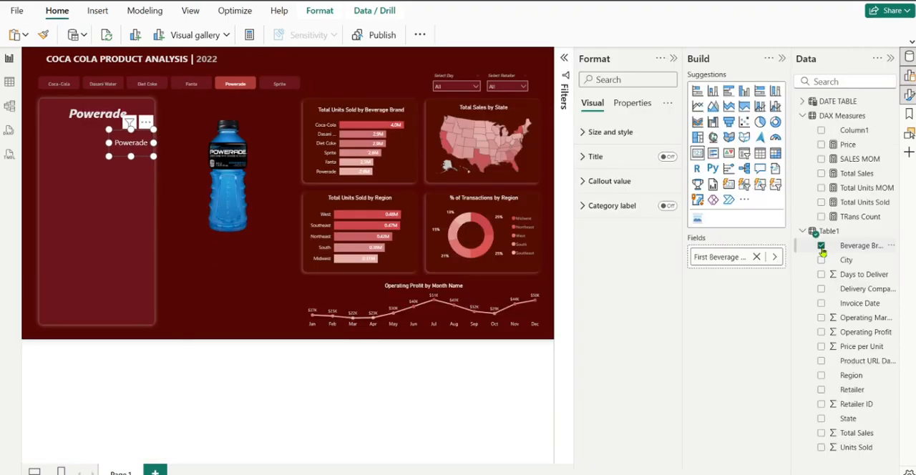
left_click(821, 144)
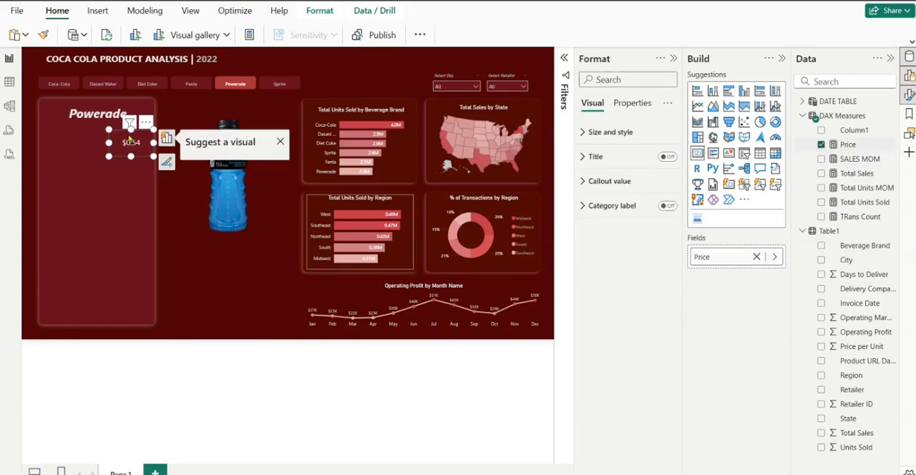
left_click(889, 60)
left_click(891, 60)
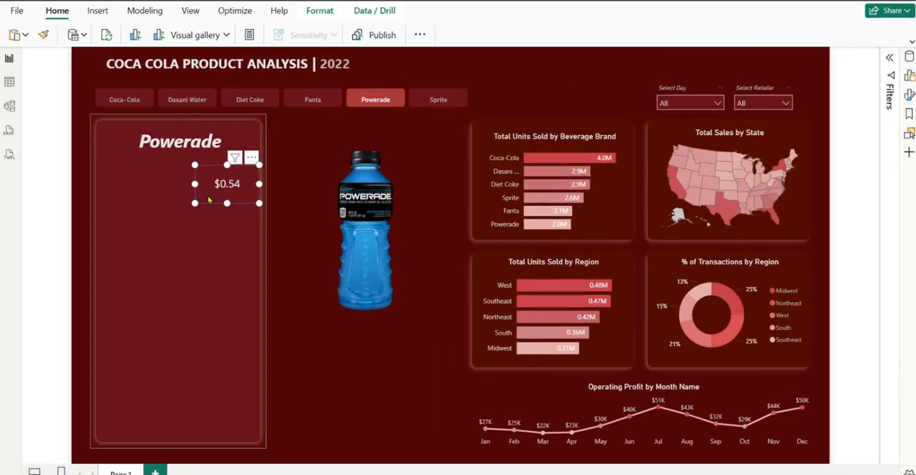
left_click_drag(232, 192, 234, 191)
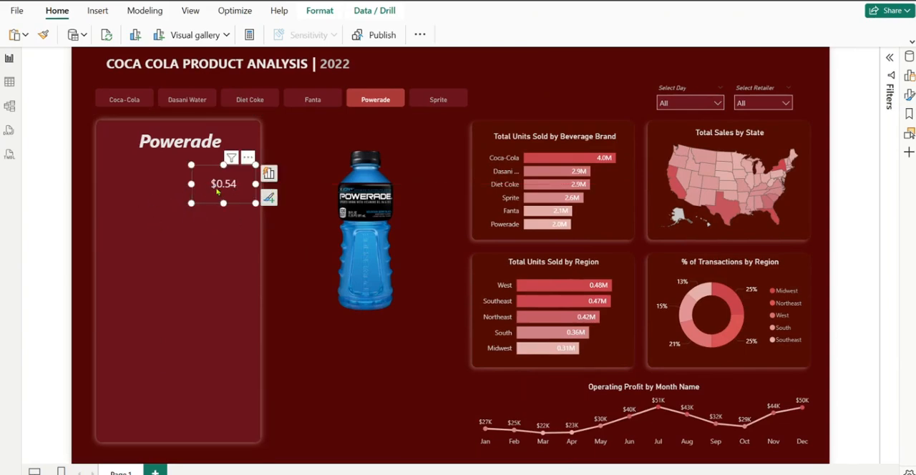
left_click_drag(217, 189, 219, 187)
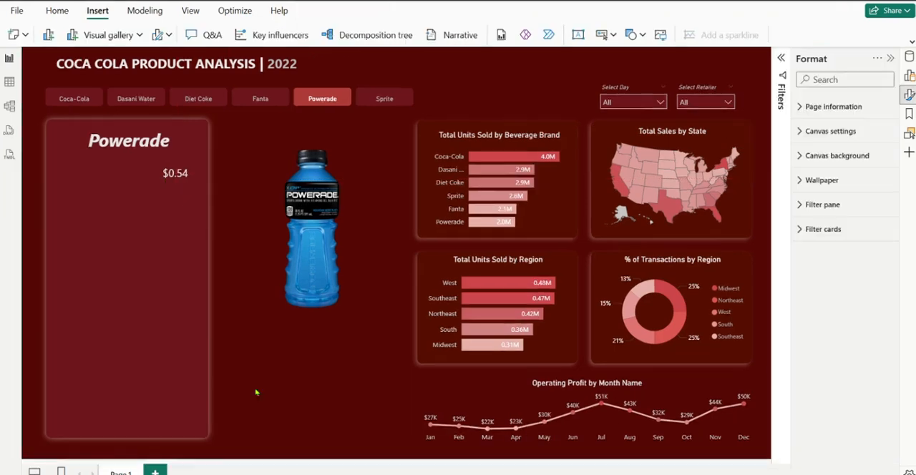
Insert a text box reading "Price Per Product:", shrink it to about 180 wide and 33 high, and place it beside the price card
left_click(579, 36)
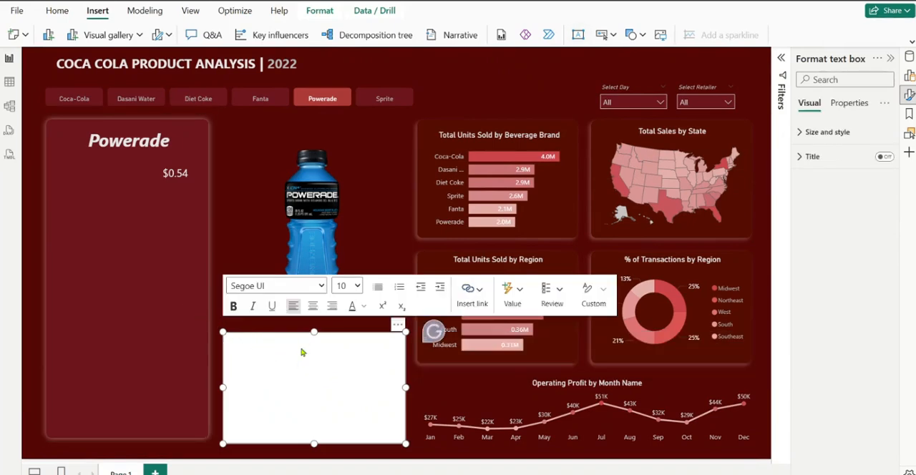
type("Price Per Product:")
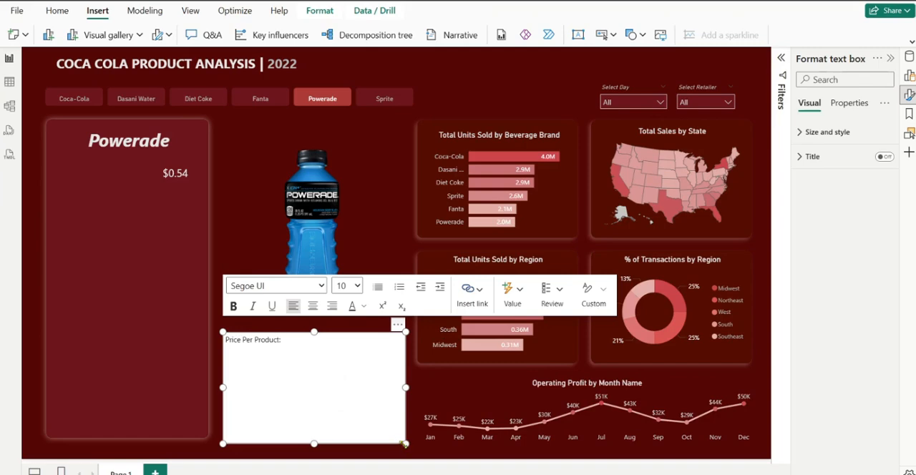
left_click_drag(405, 444, 150, 176)
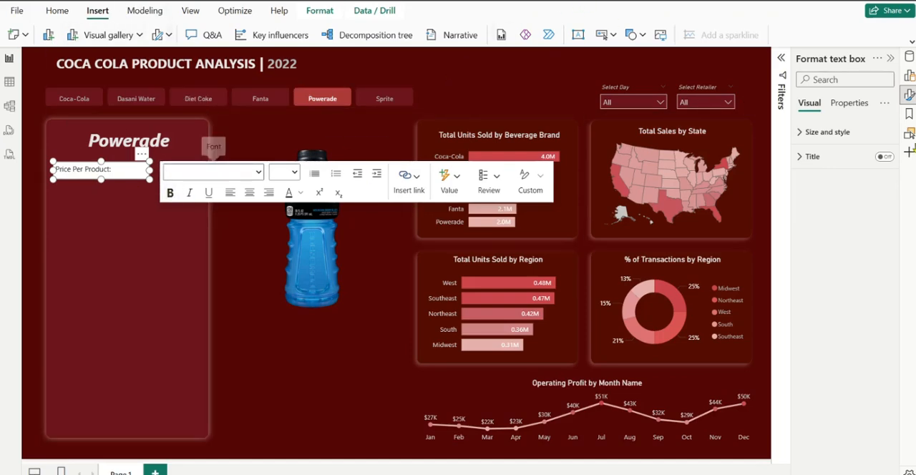
Turn off the background of the "Price Per Product:" text box and color its text White, 10% darker
left_click(823, 132)
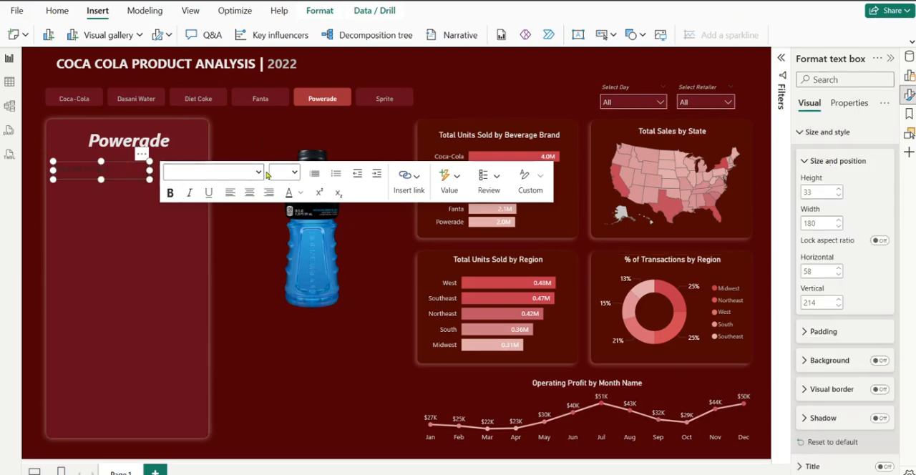
left_click(298, 193)
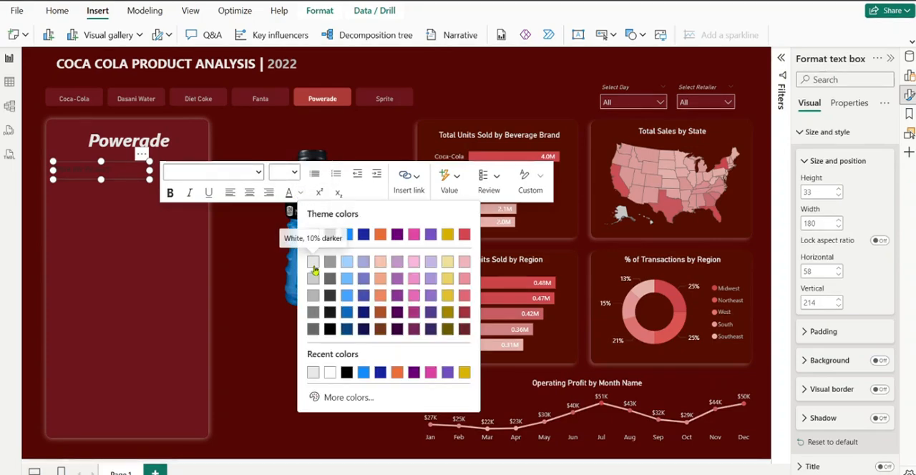
left_click(313, 265)
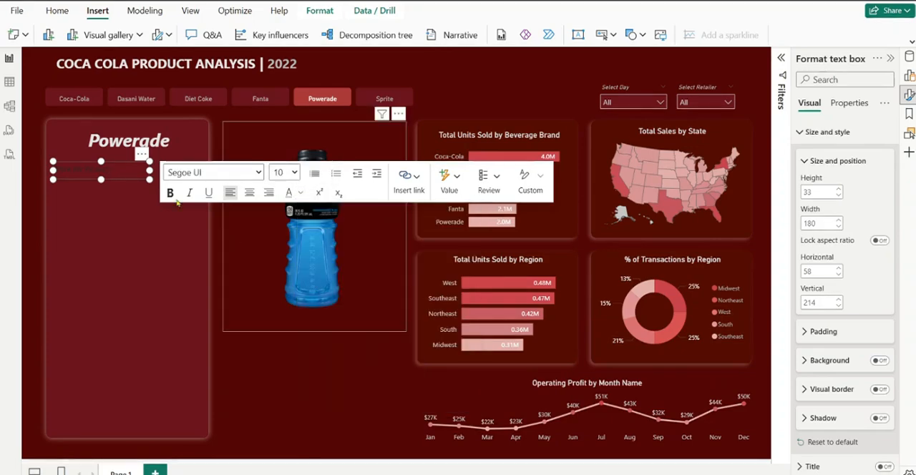
key("ctrl+a")
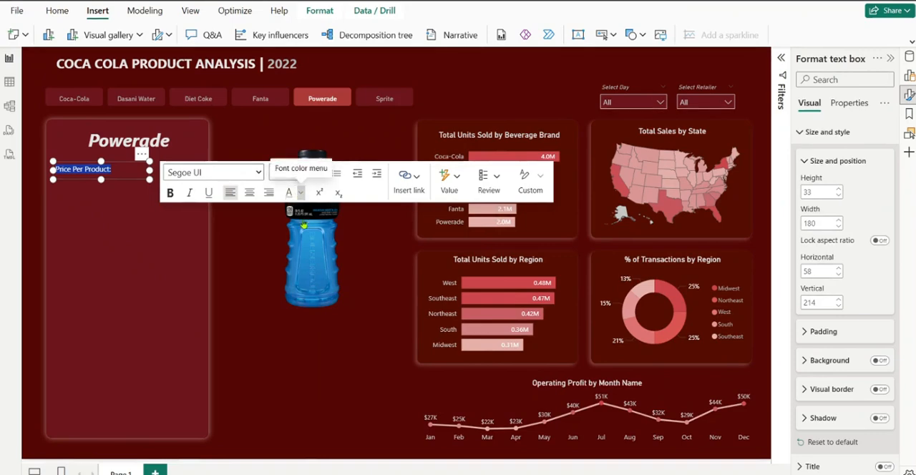
left_click(301, 193)
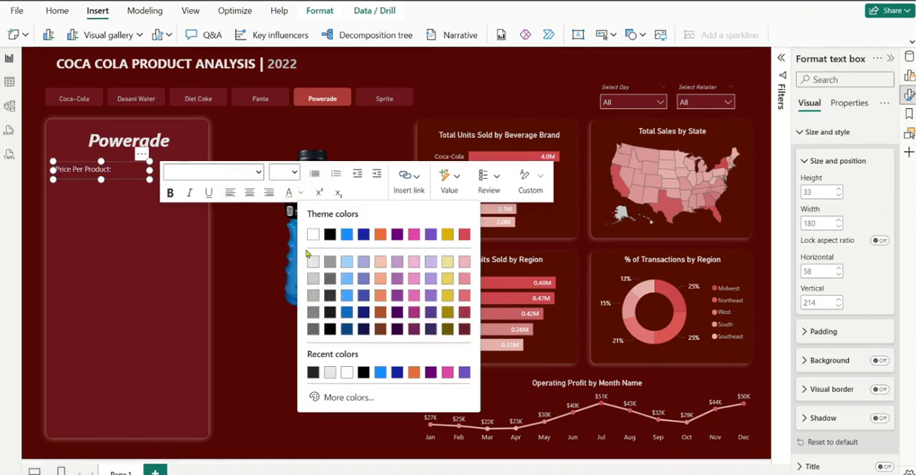
left_click(312, 283)
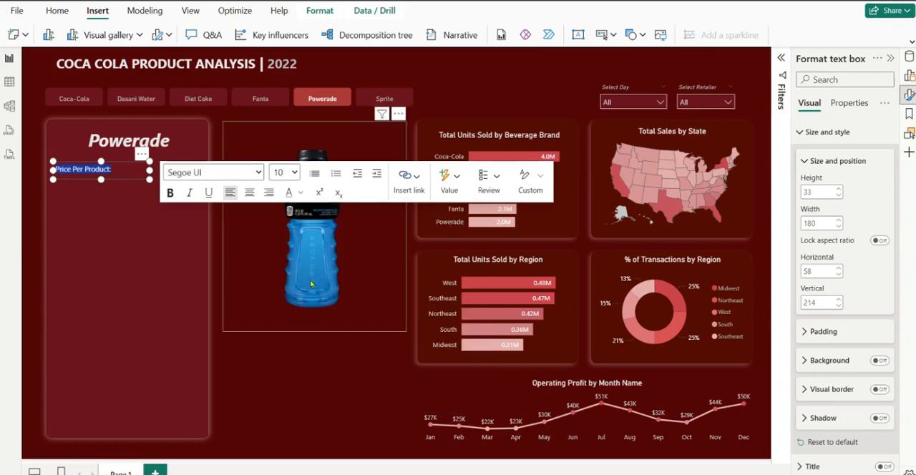
left_click(96, 207)
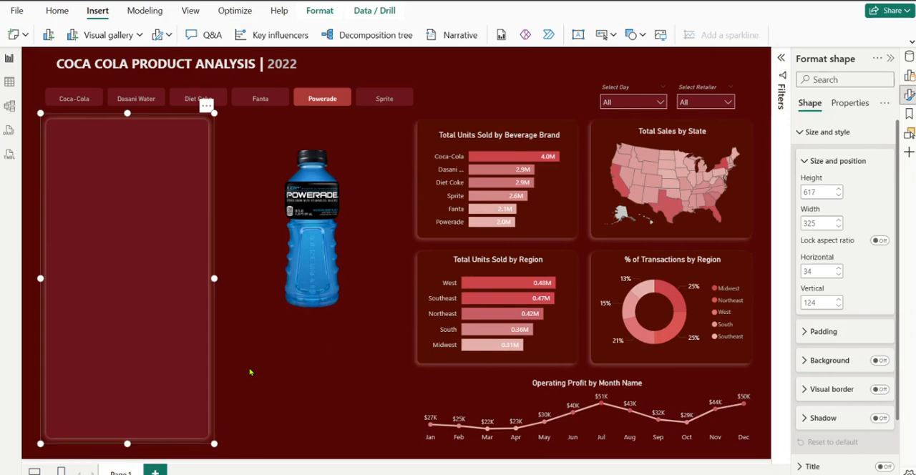
left_click(249, 372)
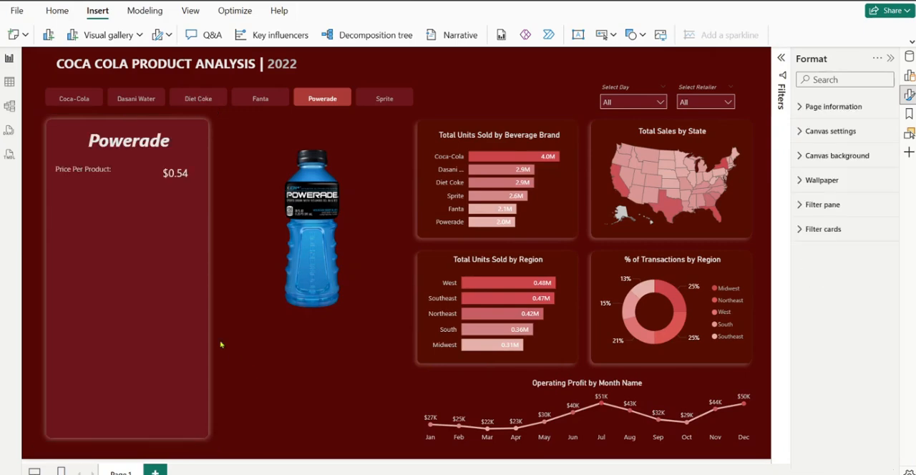
left_click(108, 164)
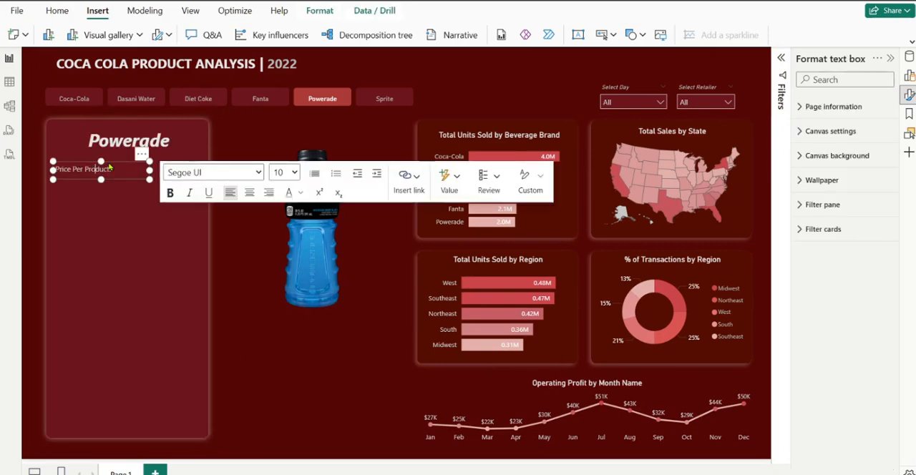
Reposition the "Price Per Product:" text box, set its text to font size 14 and widen the box to about 197
left_click_drag(110, 169, 145, 173)
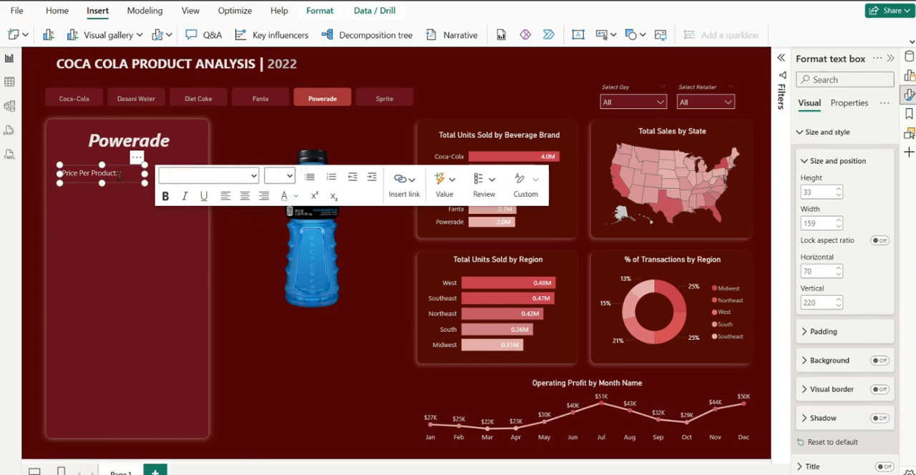
left_click(75, 174)
key("ctrl+a")
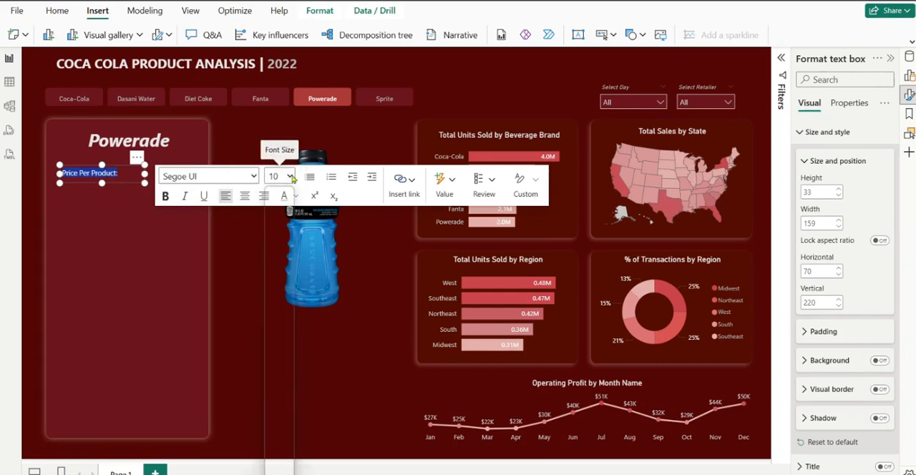
left_click(279, 176)
left_click(275, 293)
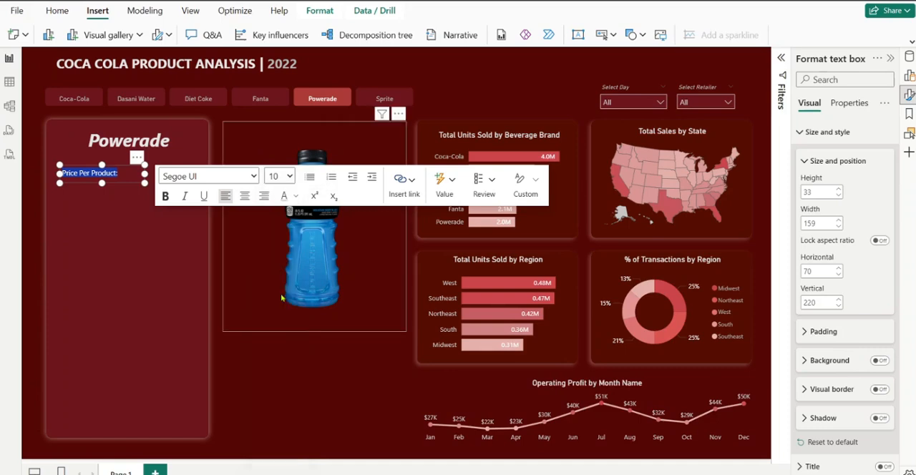
left_click_drag(143, 173, 166, 179)
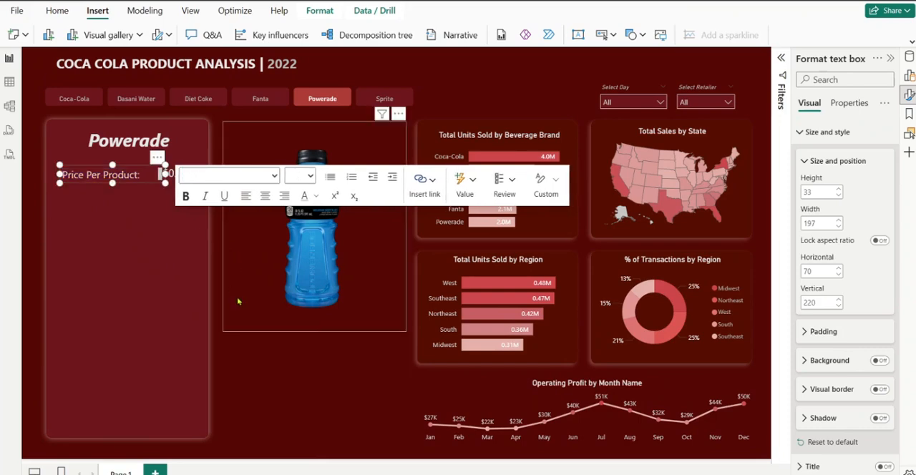
Set the "Price Per Product:" text to font size 12, extend its box to horizontal 58, and shrink the width to about 193
left_click(235, 272)
left_click(93, 179)
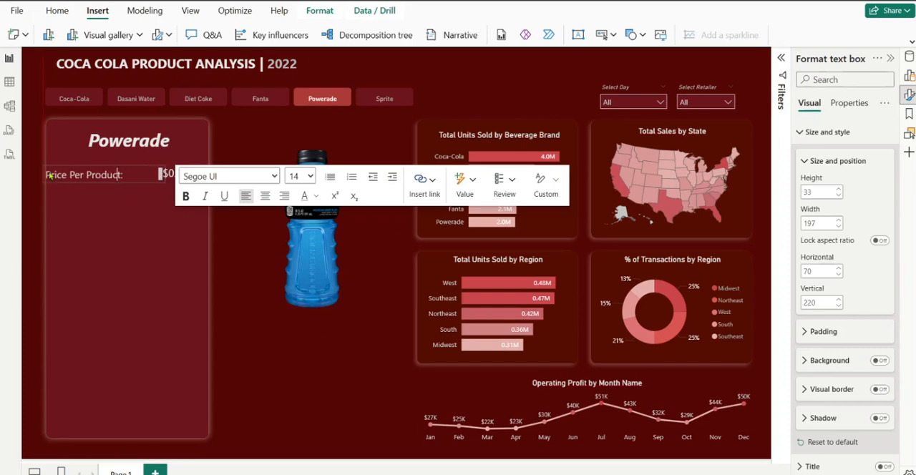
left_click_drag(56, 174, 50, 175)
left_click_drag(133, 174, 57, 174)
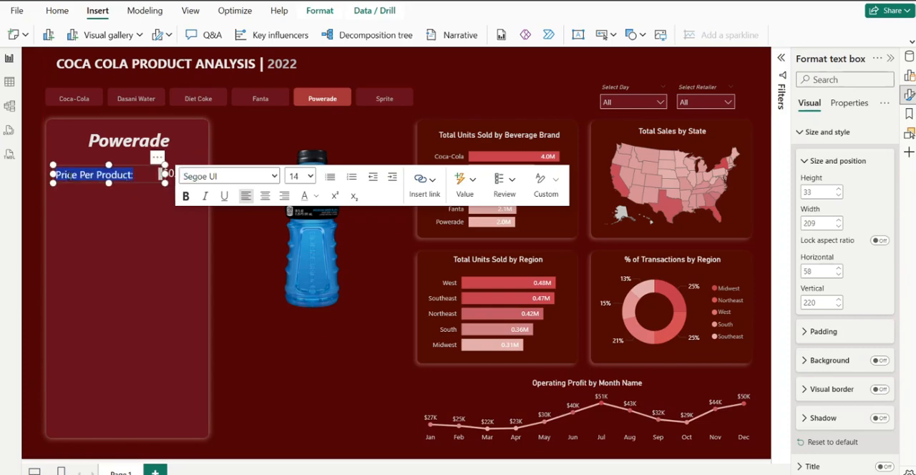
left_click(309, 177)
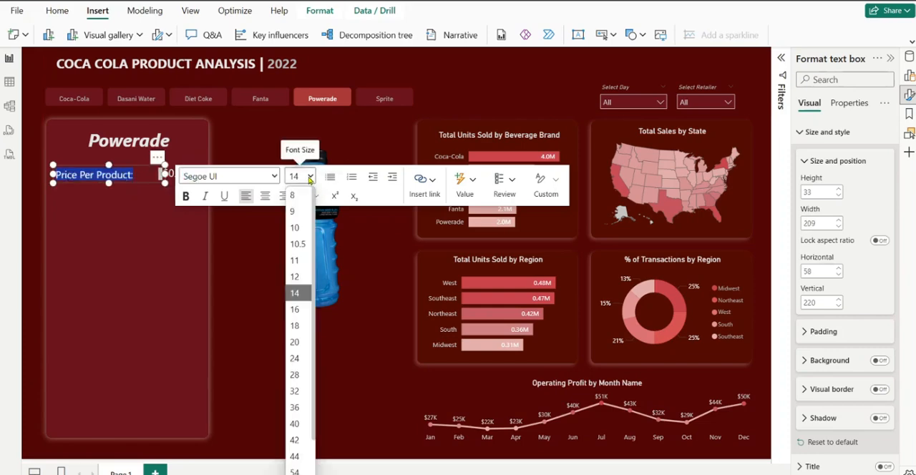
left_click(297, 277)
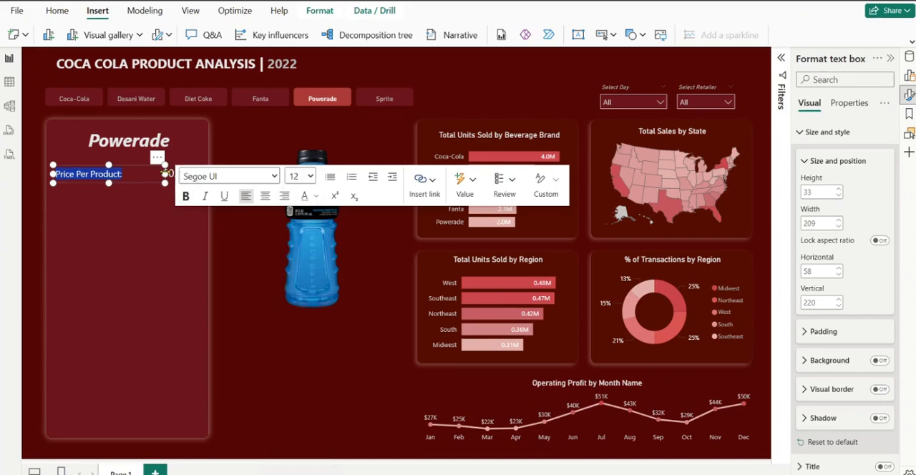
left_click_drag(165, 174, 158, 175)
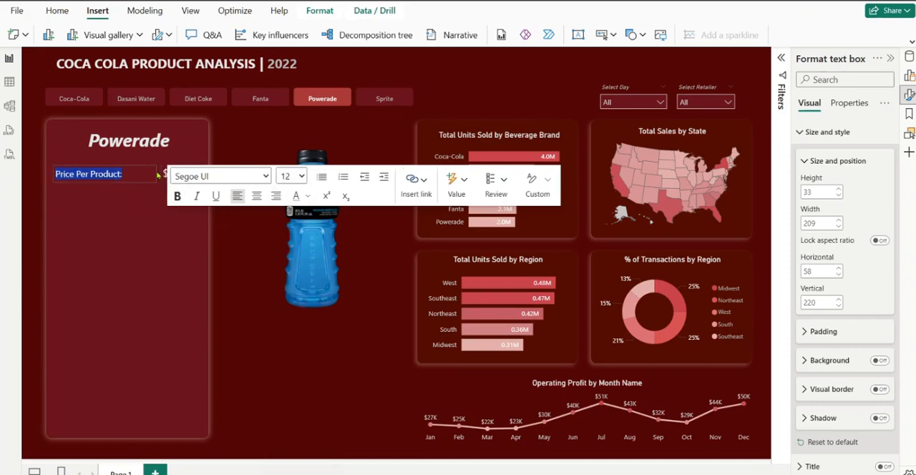
left_click(242, 367)
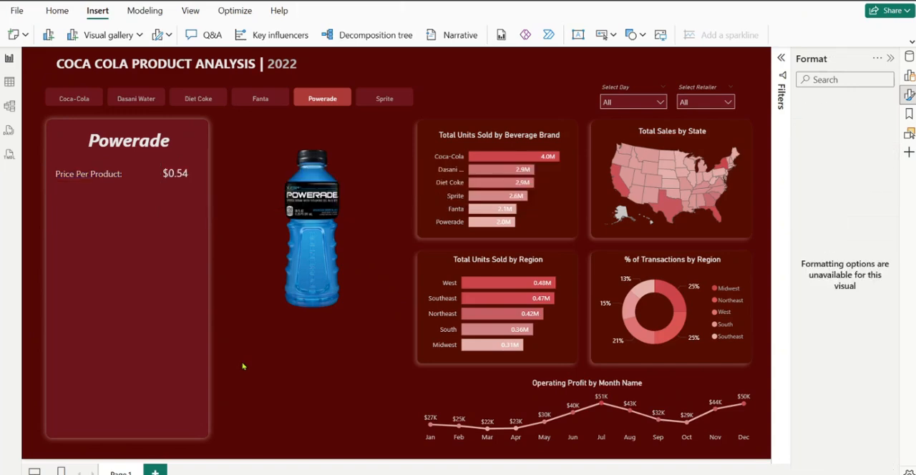
Move the price card closer to its "Price Per Product:" label, to about horizontal 214 and vertical 209
left_click(179, 174)
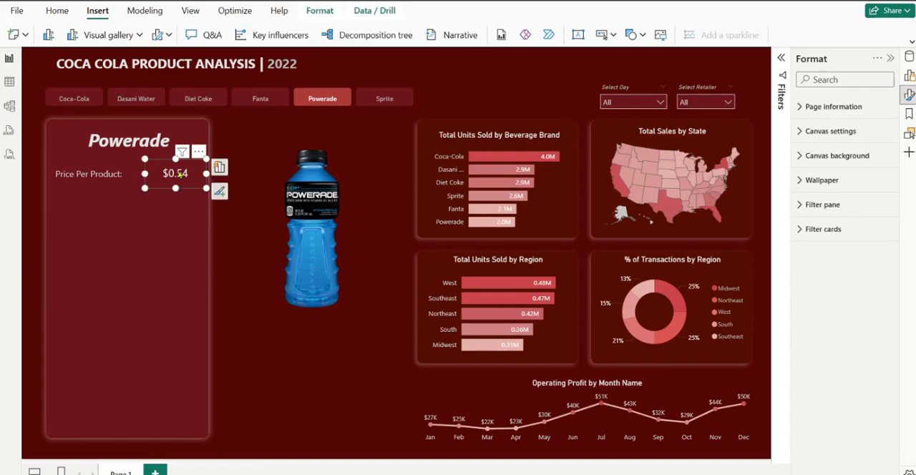
left_click_drag(178, 174, 169, 176)
left_click(248, 271)
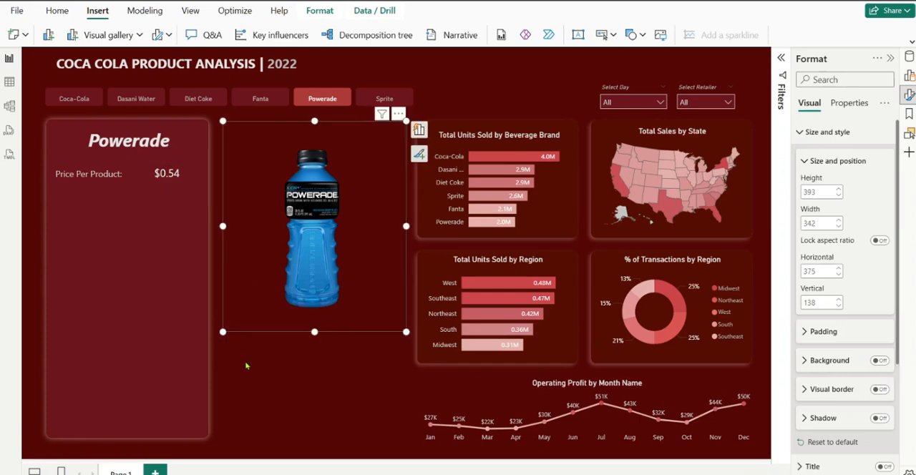
left_click(245, 366)
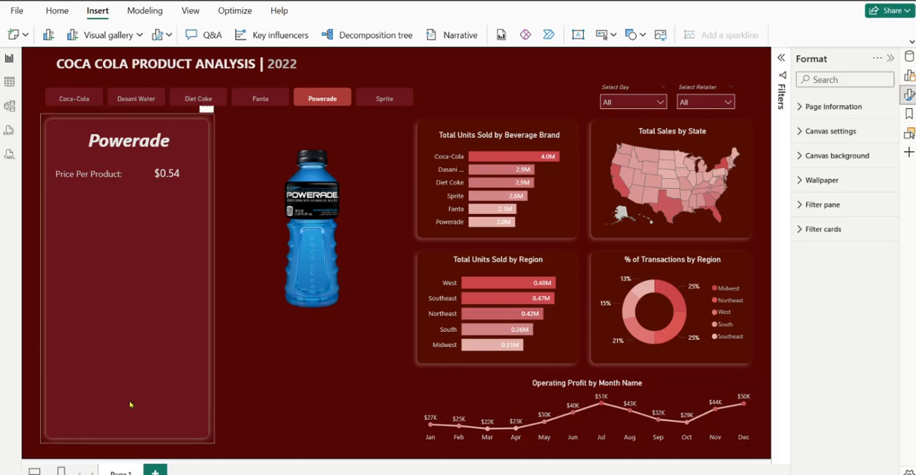
left_click(163, 178)
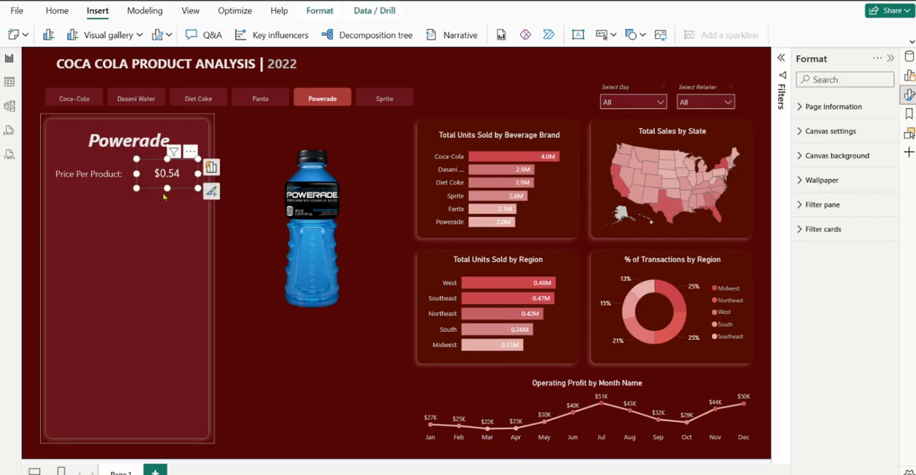
left_click(207, 248)
left_click(227, 249)
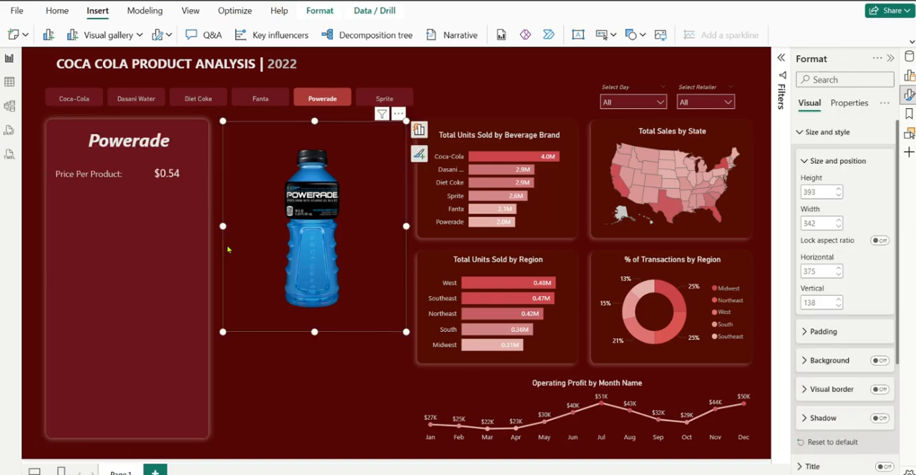
left_click(255, 419)
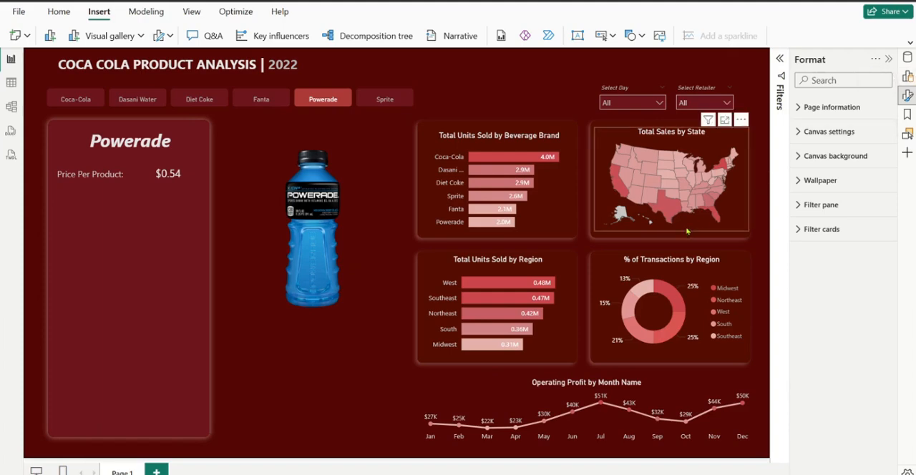
Insert a Card (new) visual below the product image, shift it toward the brand panel, and add the Total Units Sold measure
left_click(906, 77)
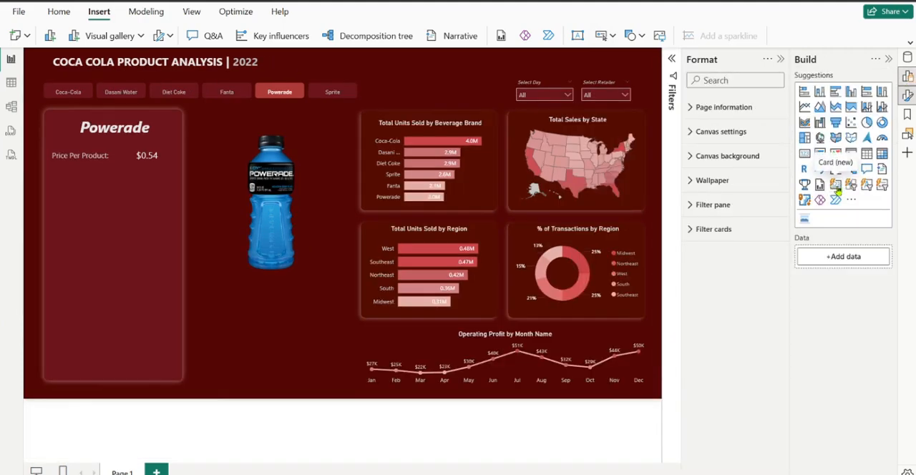
left_click(837, 186)
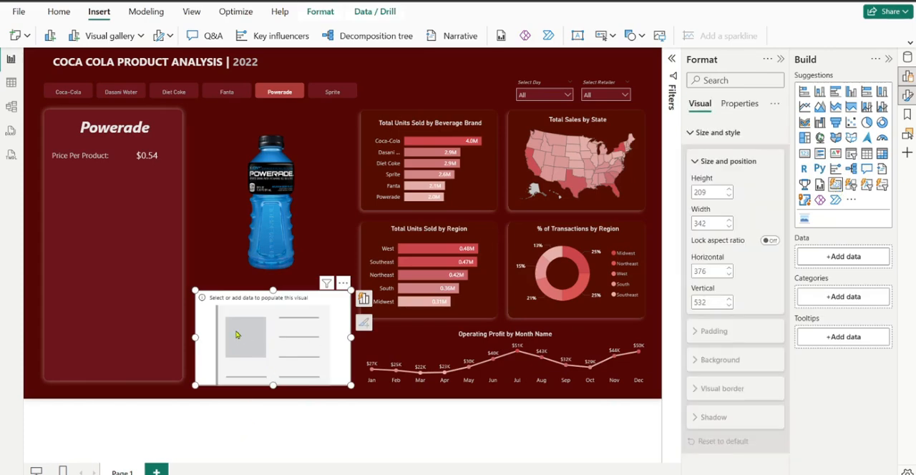
left_click_drag(237, 335, 198, 290)
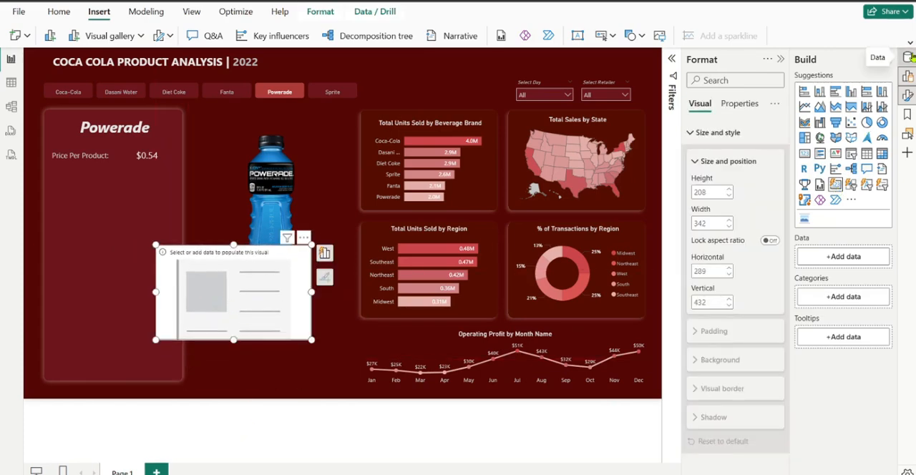
left_click(908, 57)
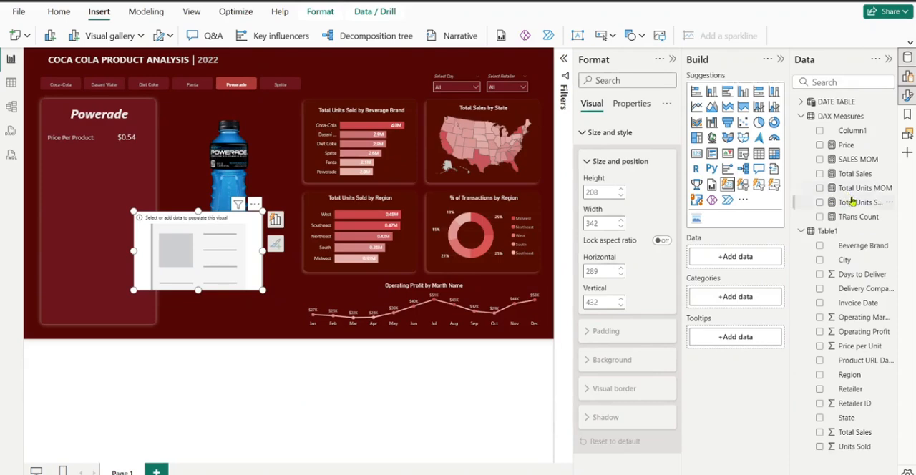
left_click_drag(852, 202, 736, 263)
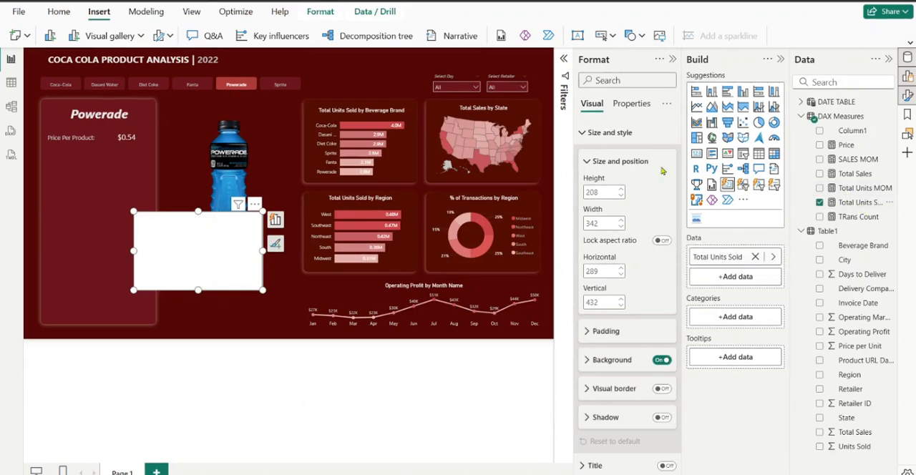
Move the Total Units Sold card up so that it overlaps the brand detail panel below the price
left_click(780, 60)
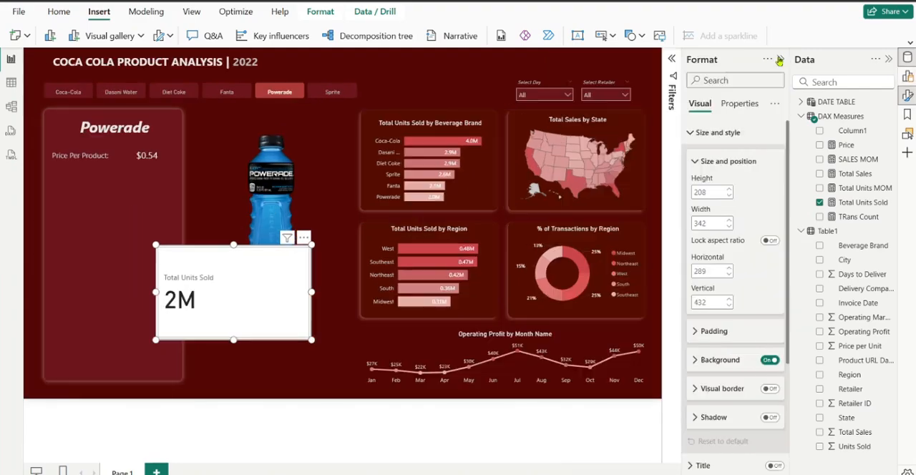
left_click(781, 60)
left_click(783, 62)
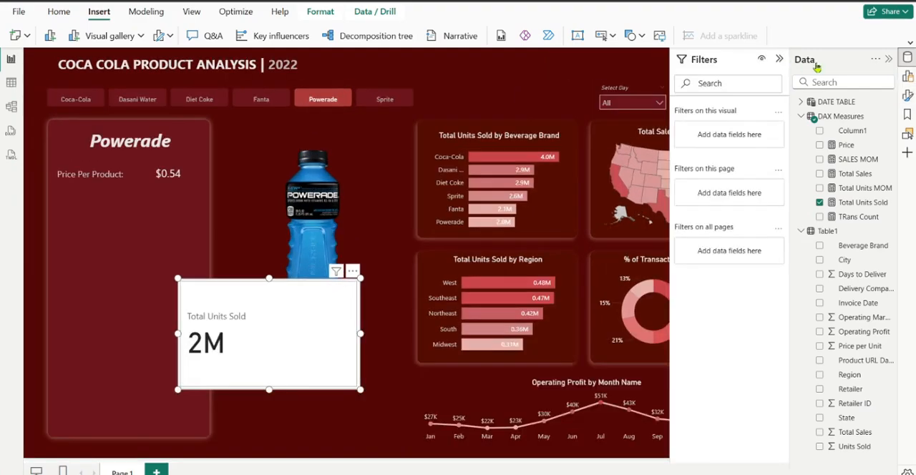
left_click(780, 59)
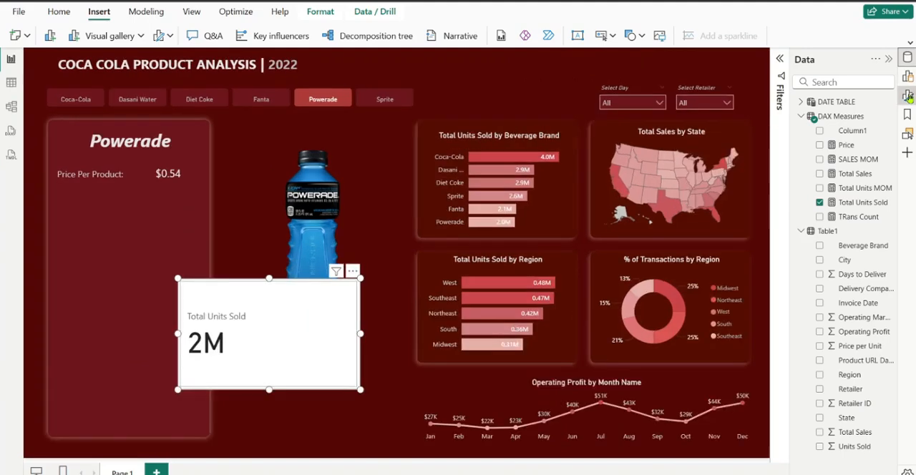
left_click(908, 96)
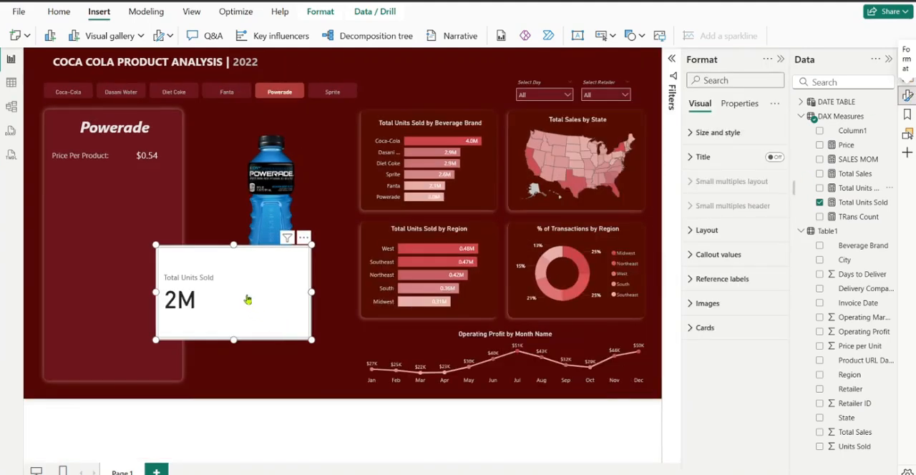
left_click_drag(248, 299, 217, 280)
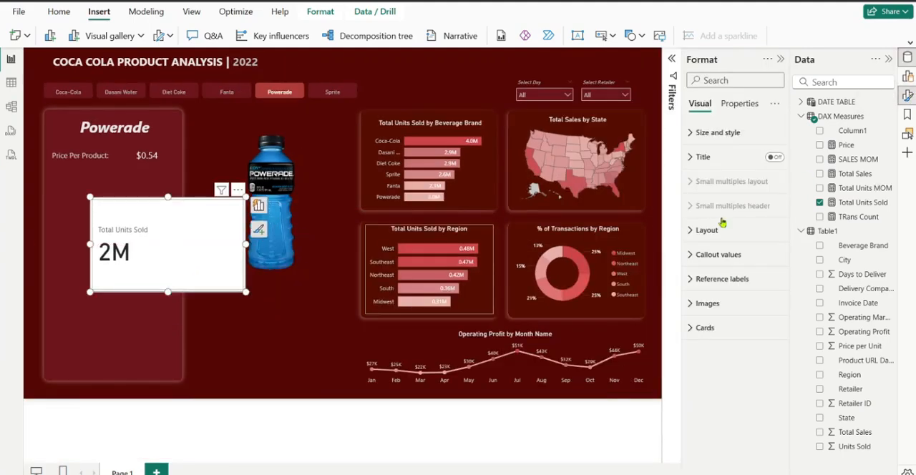
Set the Total Units Sold card's callout value to font size 30 and bold
left_click(706, 256)
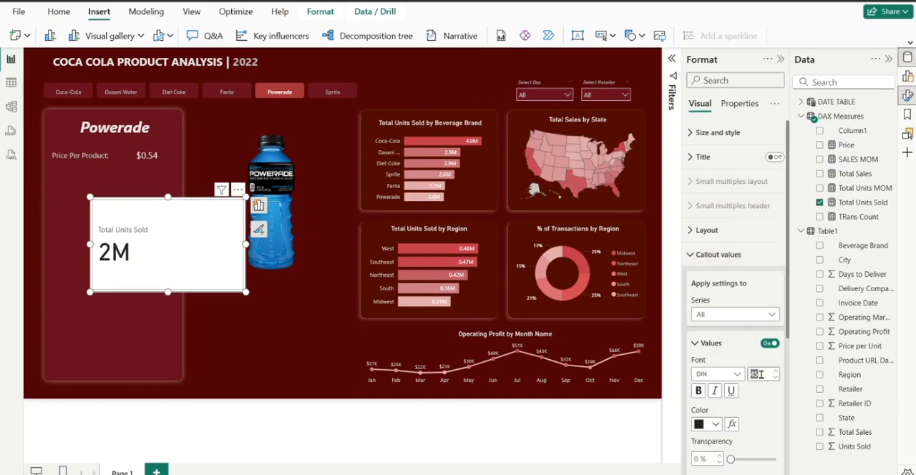
type("30")
left_click(698, 392)
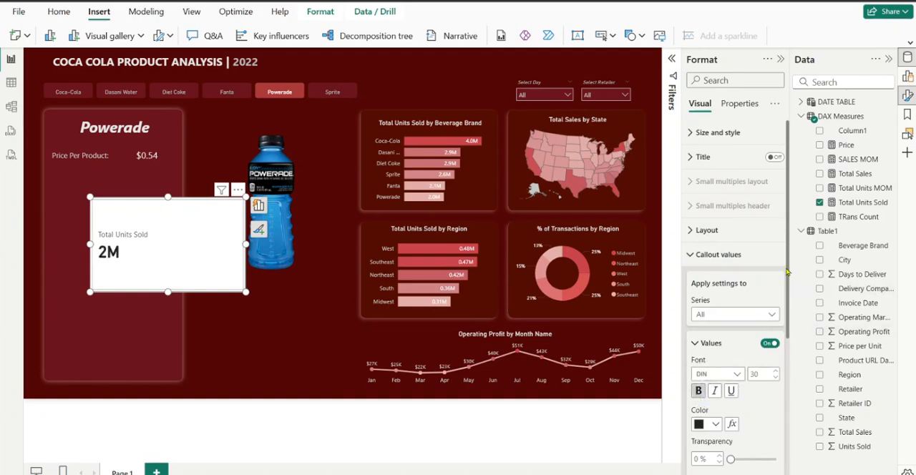
Set the Total Units Sold card's label to font size 11
scroll(791, 282, "down", 3)
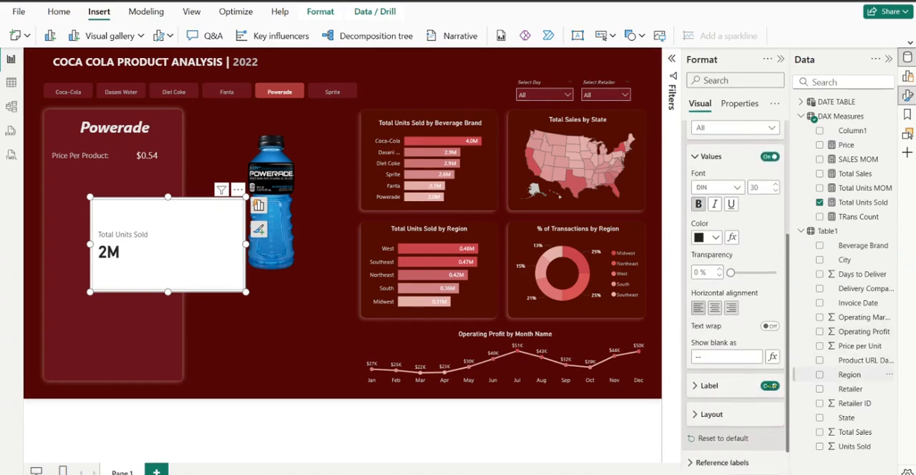
left_click(694, 386)
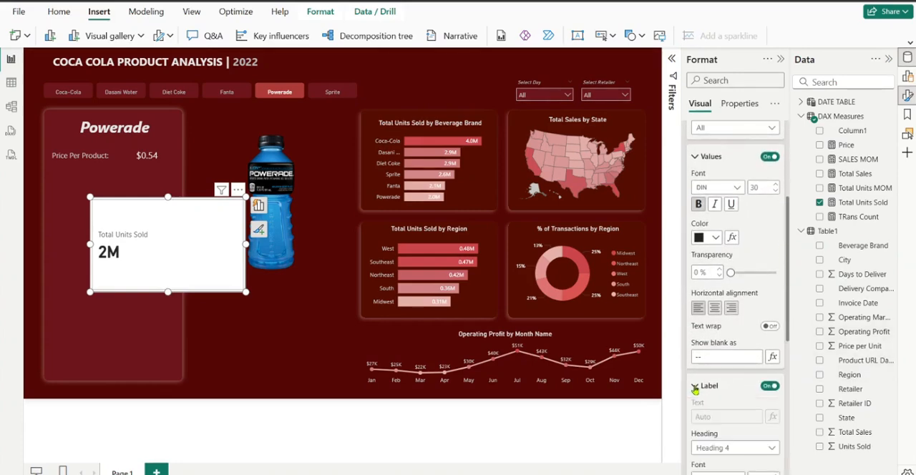
left_click_drag(788, 334, 793, 384)
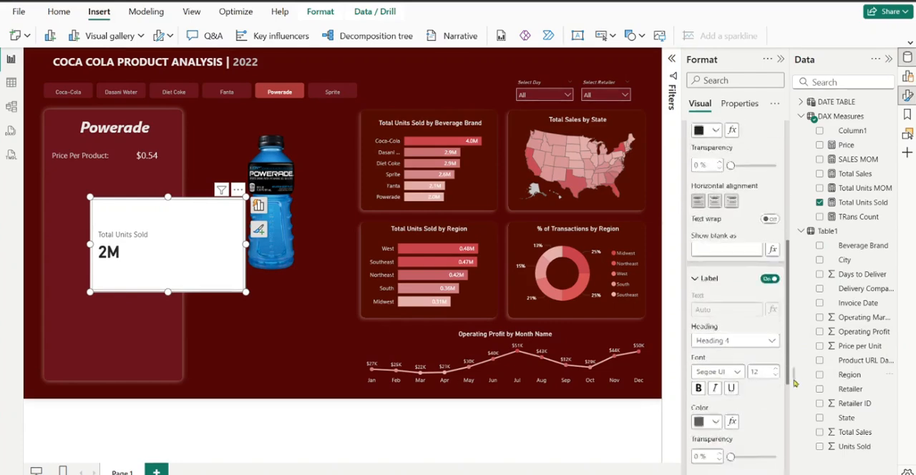
scroll(794, 385, "down", 2)
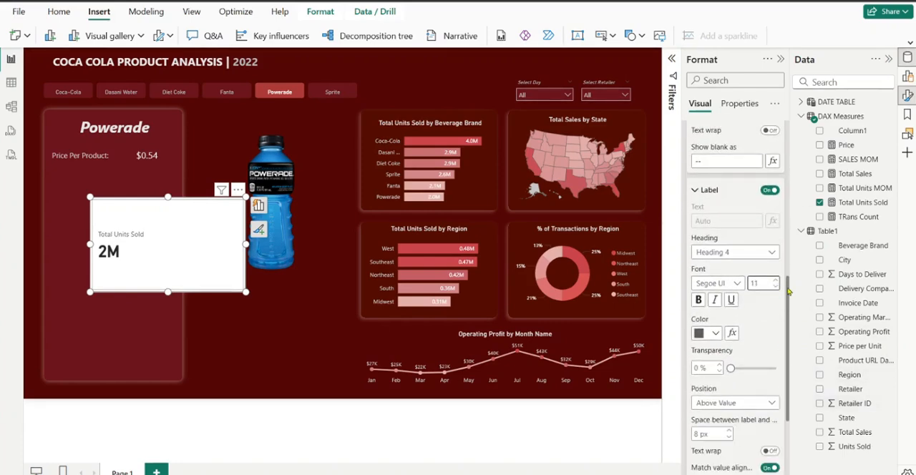
Turn off the background and border in the Total Units Sold card's Cards settings
scroll(790, 368, "down", 1)
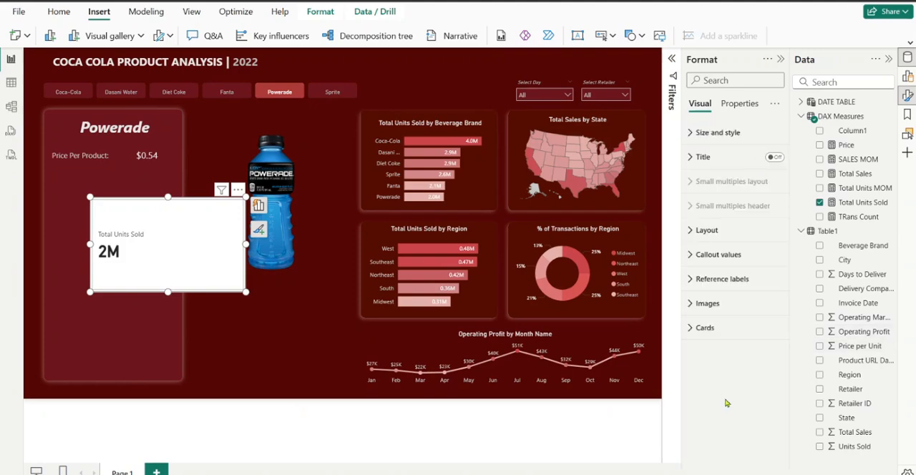
left_click(698, 331)
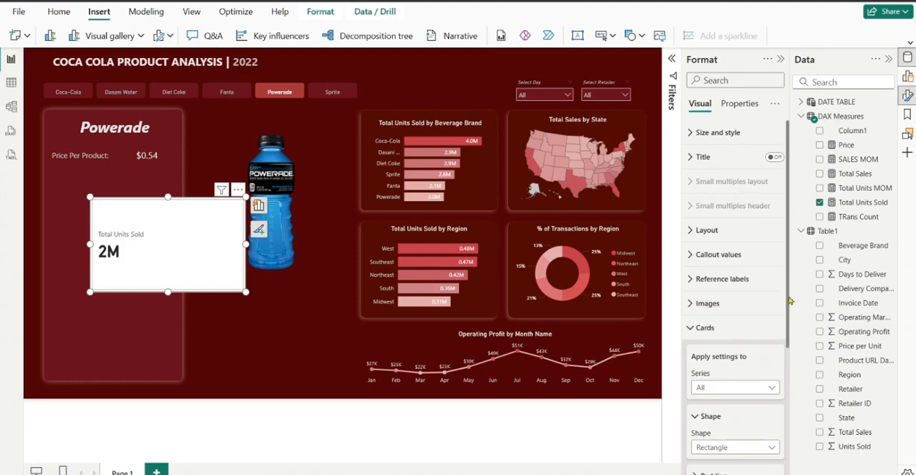
left_click_drag(790, 300, 796, 405)
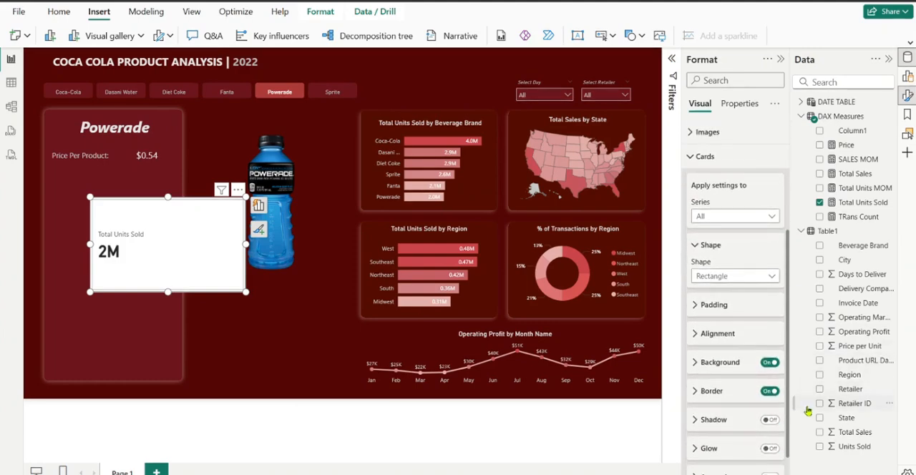
left_click(770, 363)
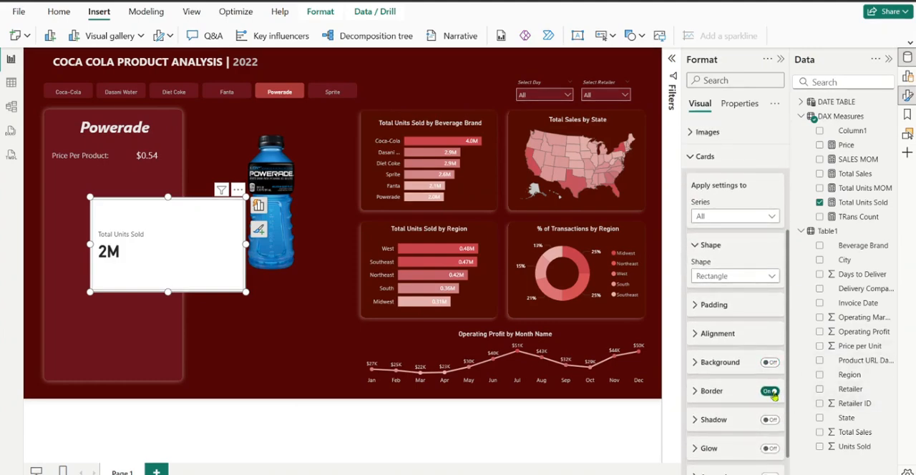
left_click(770, 391)
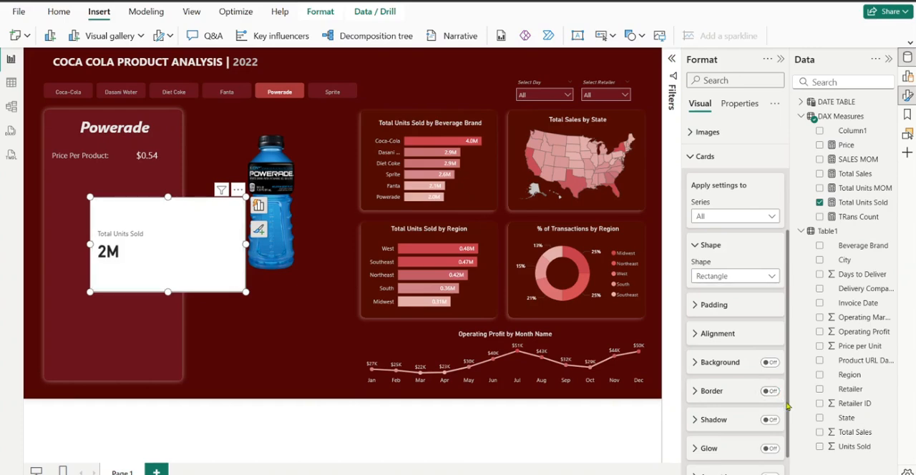
Turn on the accent bar for the Total Units Sold card
left_click_drag(797, 432, 796, 446)
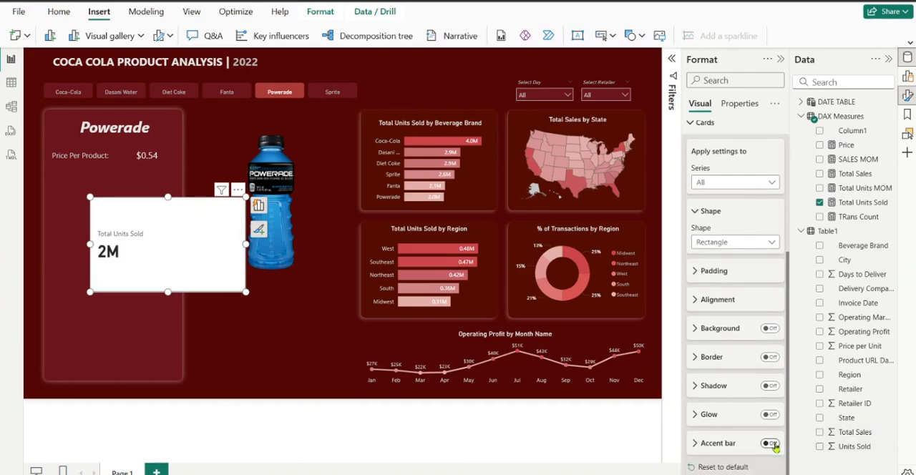
left_click(771, 443)
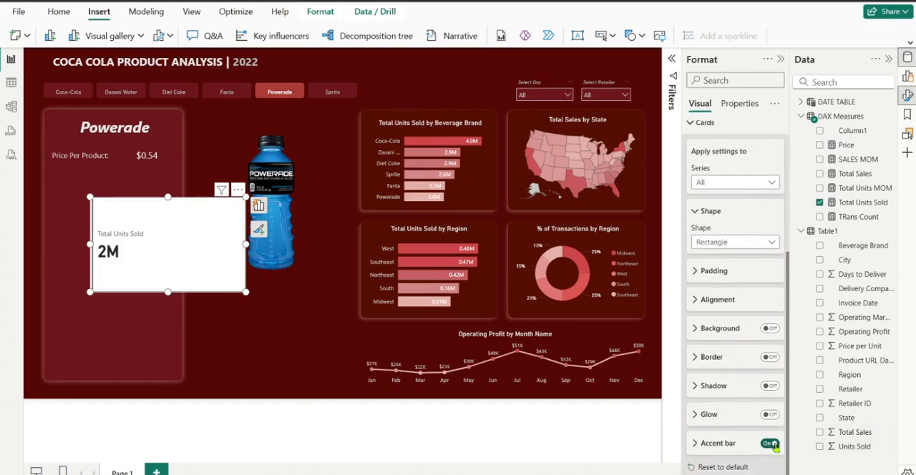
left_click(695, 443)
left_click(695, 444)
Set the horizontal alignment of the Total Units Sold callout value to right
left_click_drag(787, 390, 780, 265)
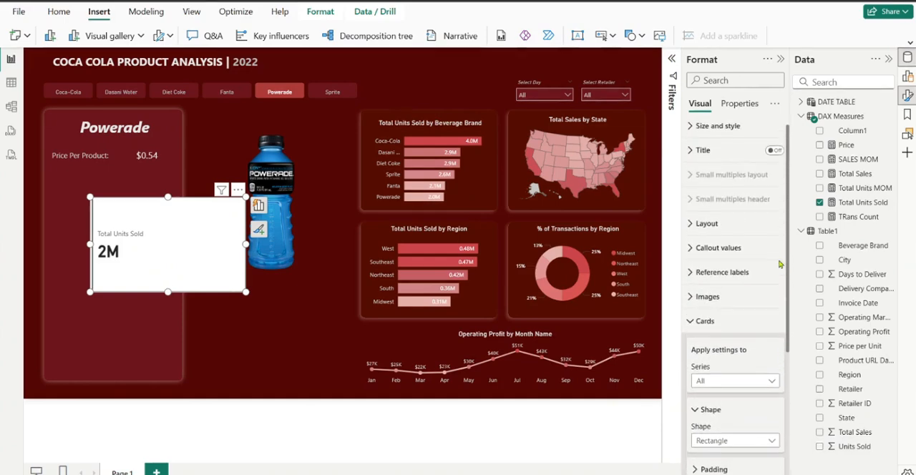
left_click(700, 250)
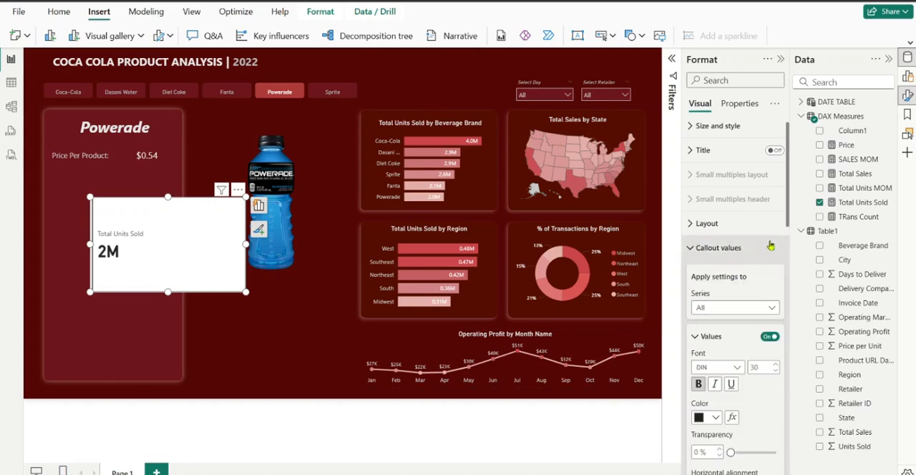
left_click_drag(788, 212, 790, 285)
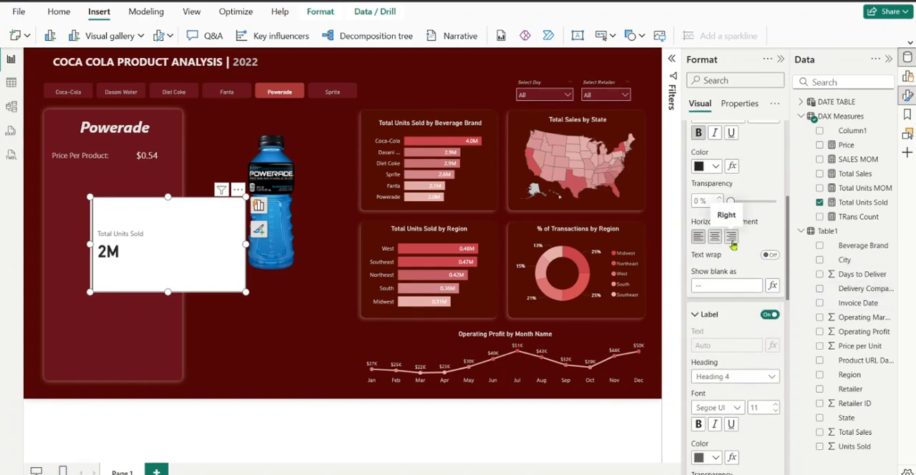
left_click(732, 237)
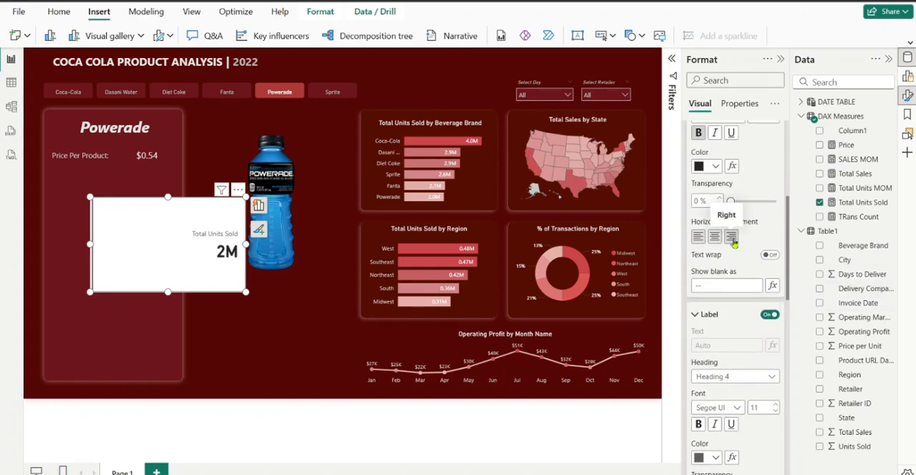
Set the Total Units Sold card's accent bar position to Right
scroll(783, 227, "up", 2)
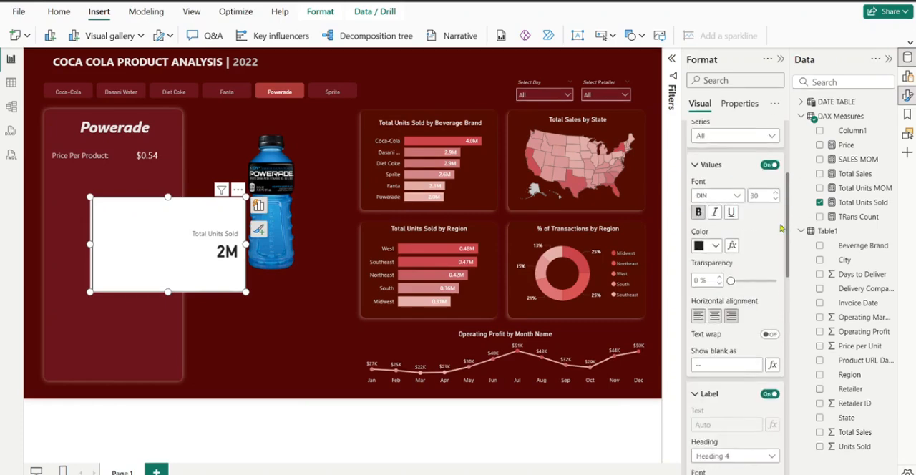
scroll(782, 227, "down", 10)
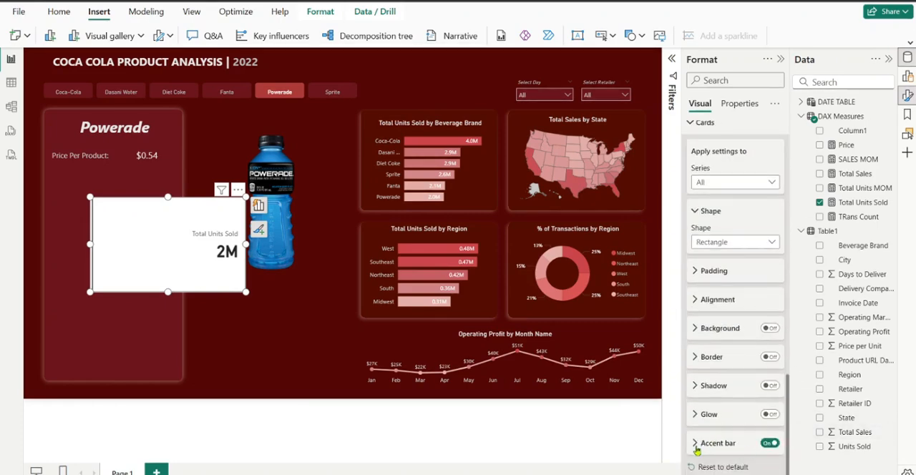
left_click(696, 447)
scroll(787, 410, "down", 3)
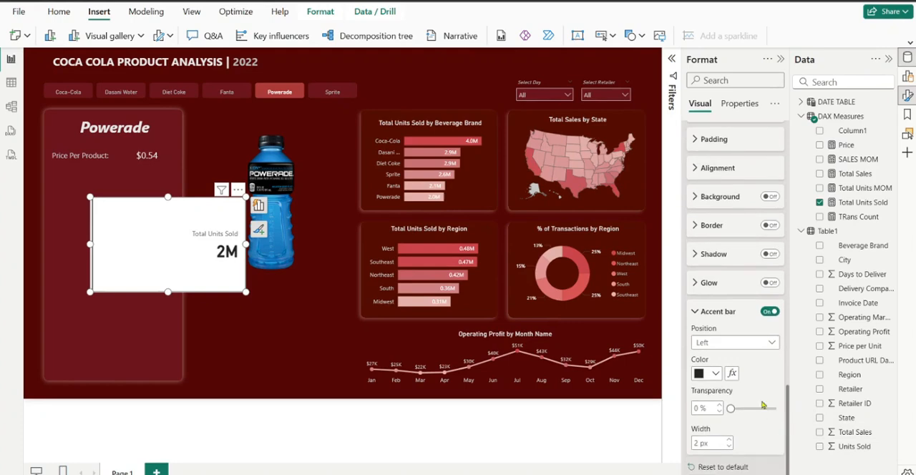
left_click(761, 342)
left_click(731, 376)
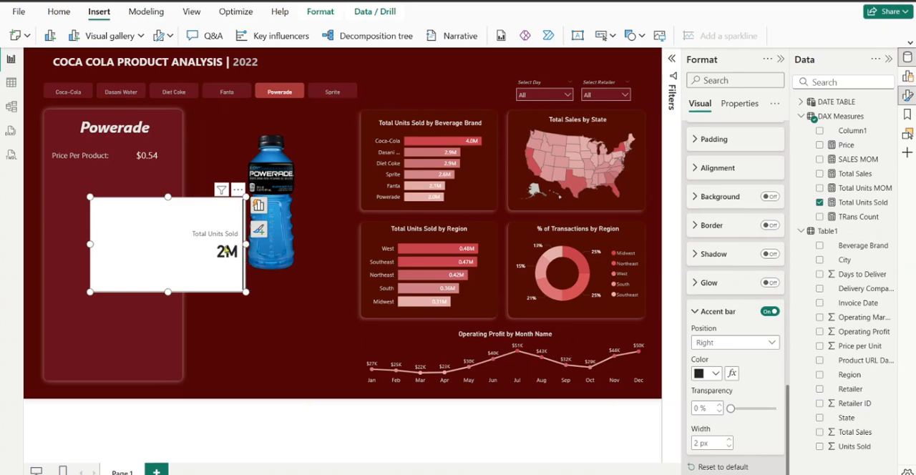
Resize the Total Units Sold card to about 232 wide and 97 high so it fits inside the brand detail panel
left_click_drag(226, 250, 160, 248)
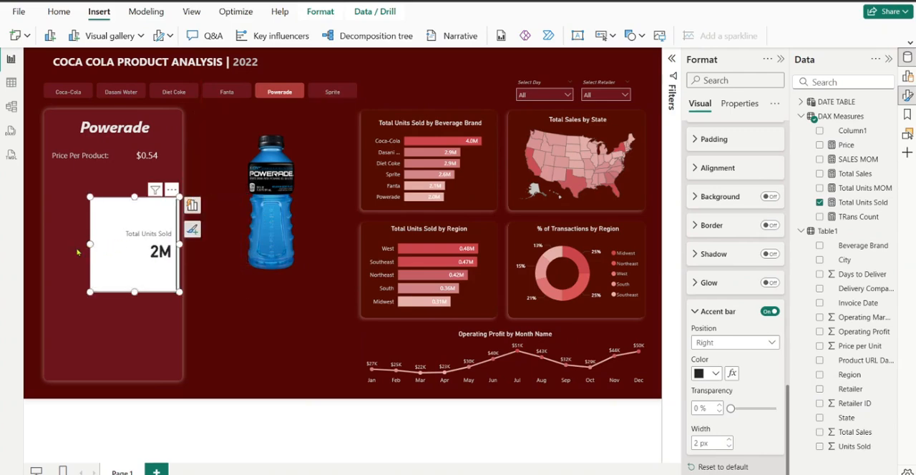
left_click_drag(78, 252, 69, 252)
left_click_drag(126, 293, 131, 246)
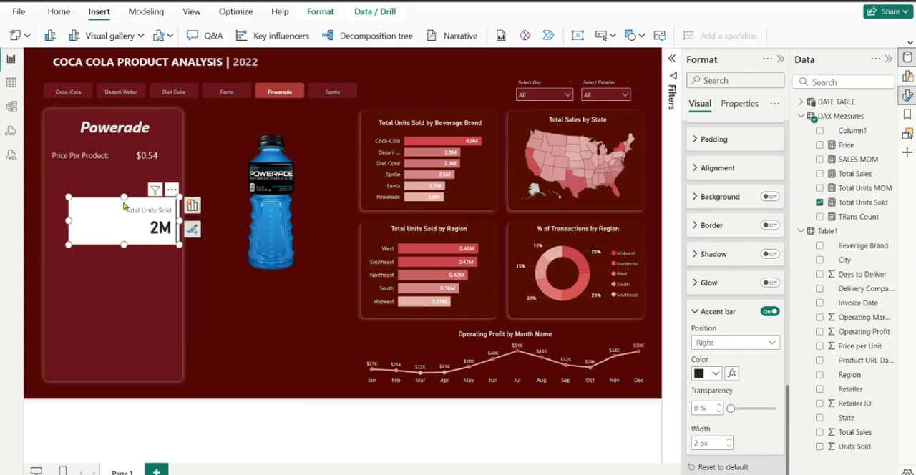
left_click_drag(124, 198, 124, 202)
left_click_drag(69, 223, 73, 225)
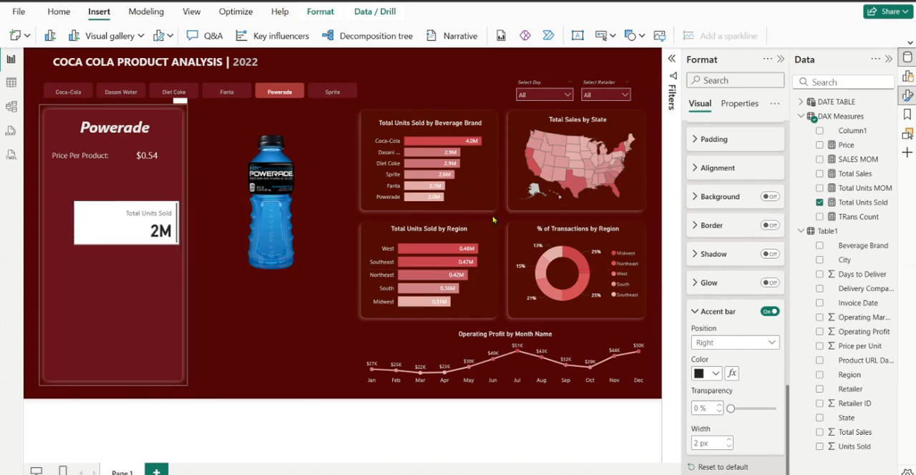
Turn off the overall visual background of the Total Units Sold card in its size and style settings
left_click_drag(788, 396, 746, 137)
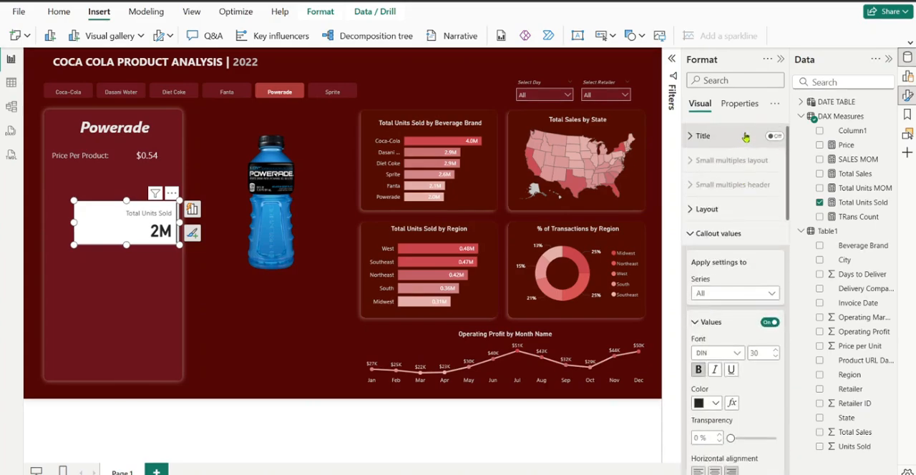
scroll(706, 143, "up", 1)
left_click(697, 132)
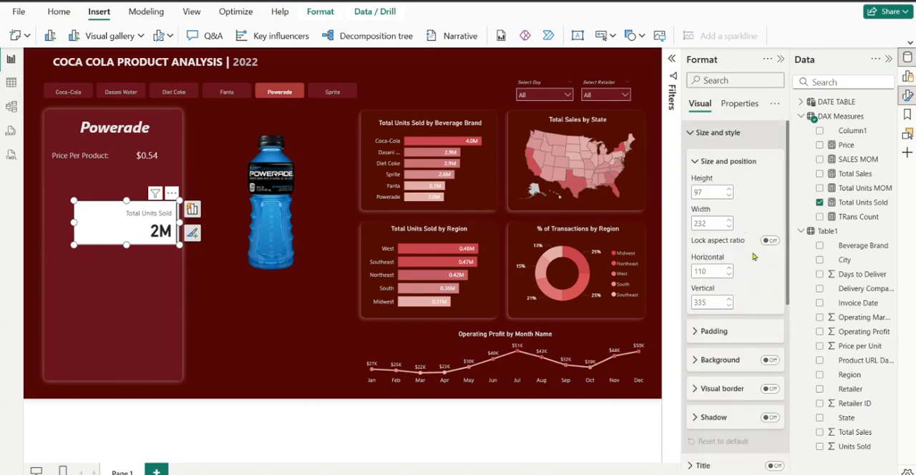
left_click(769, 361)
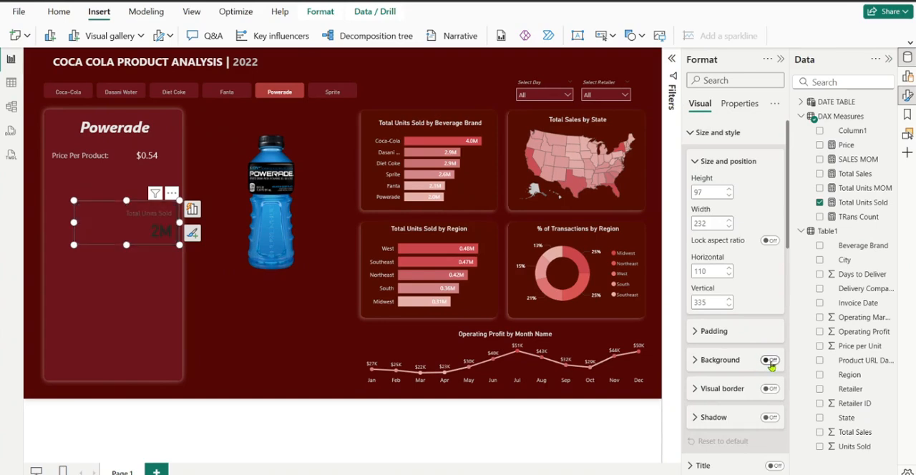
left_click(698, 133)
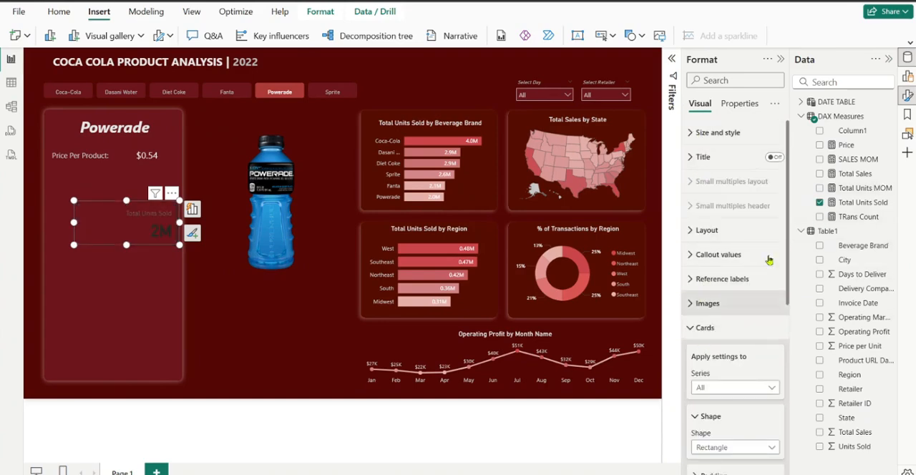
Change the Total Units Sold callout value's color to the lightest grey shade of white
left_click(719, 254)
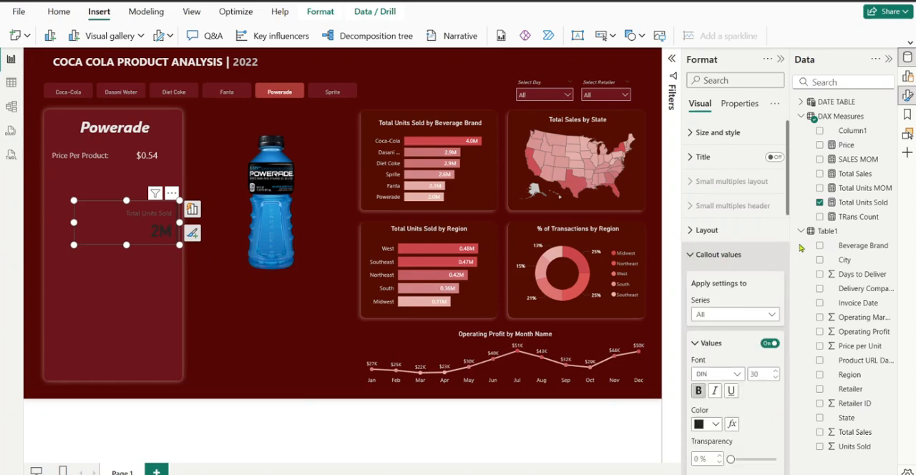
left_click_drag(788, 189, 790, 243)
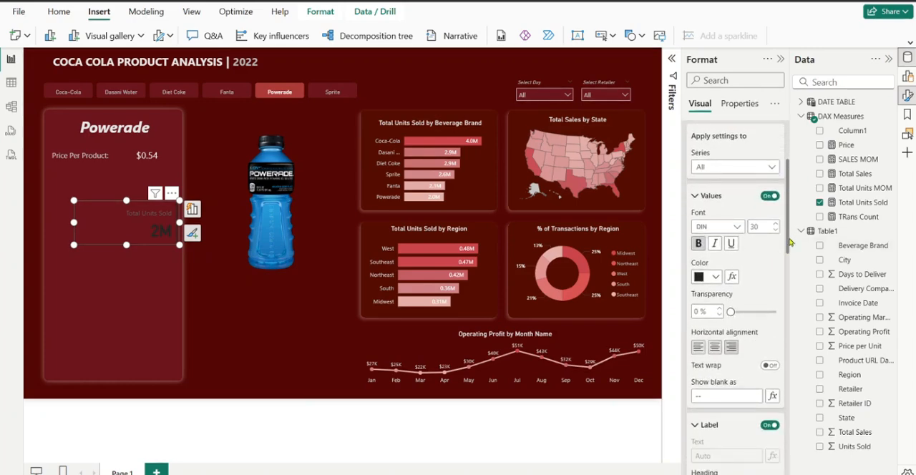
left_click(716, 277)
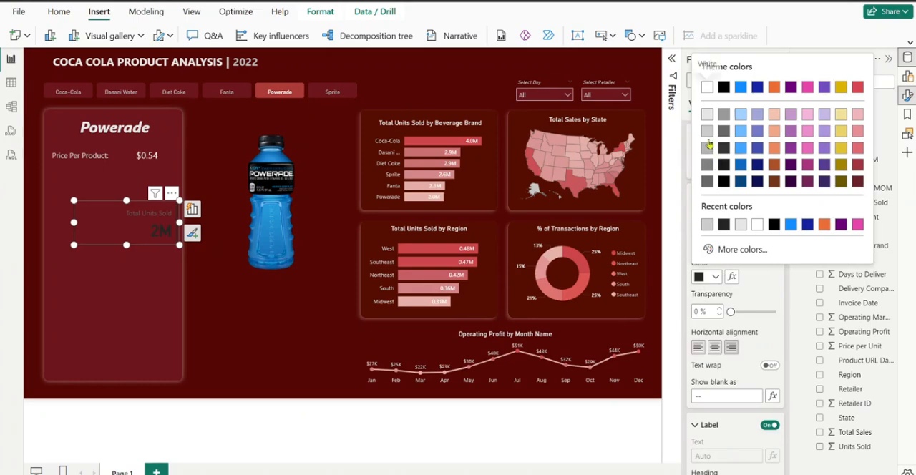
left_click(706, 88)
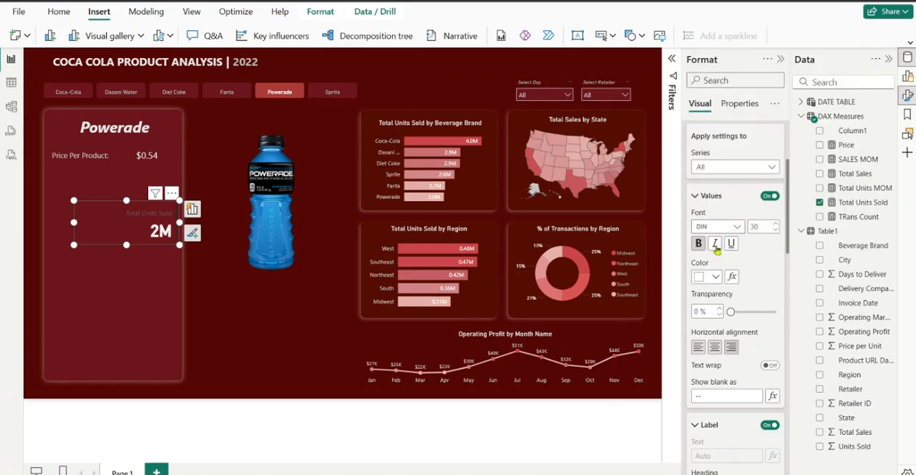
left_click(715, 277)
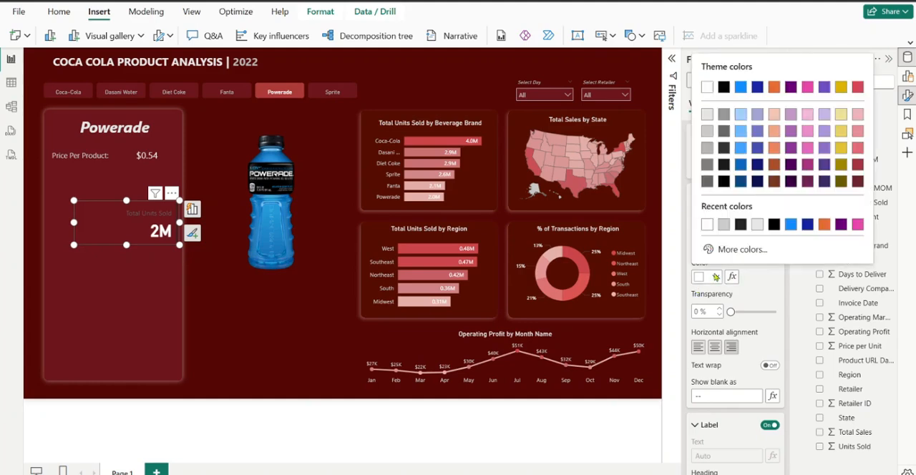
left_click(706, 119)
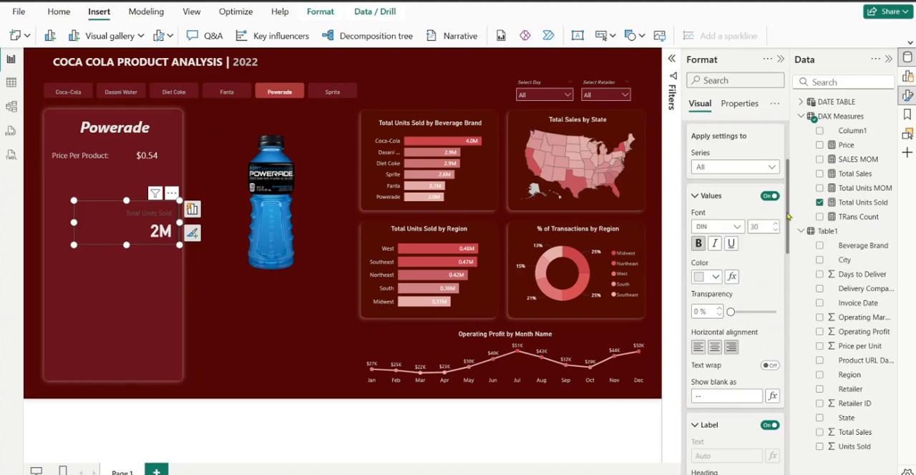
Set the Total Units Sold label color to White, 30% darker
left_click_drag(787, 214, 780, 303)
left_click(713, 276)
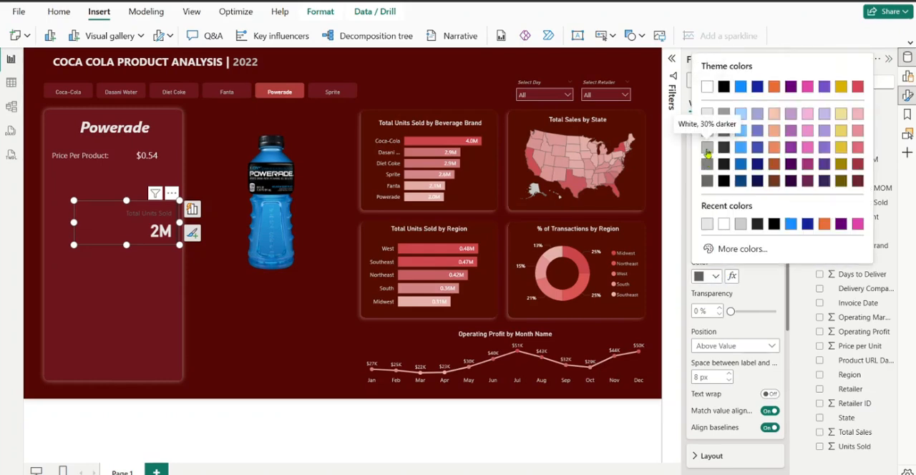
left_click(707, 149)
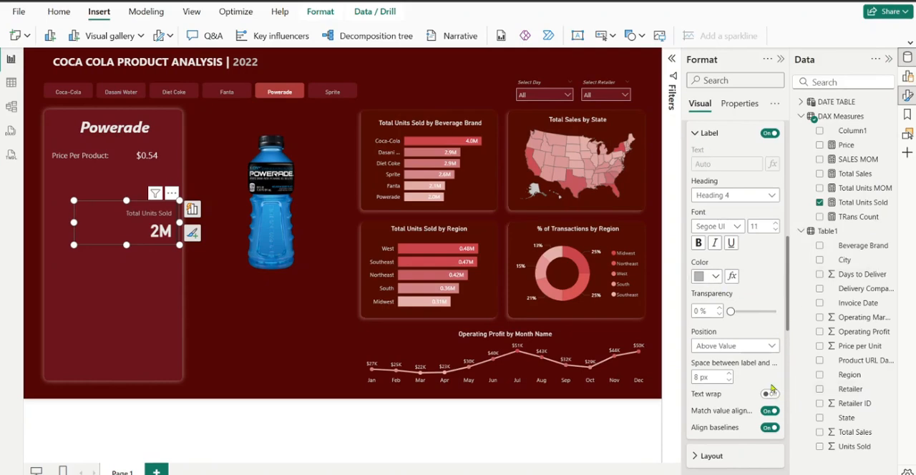
Color the Total Units Sold card's accent bar White, 30% darker
scroll(786, 320, "down", 5)
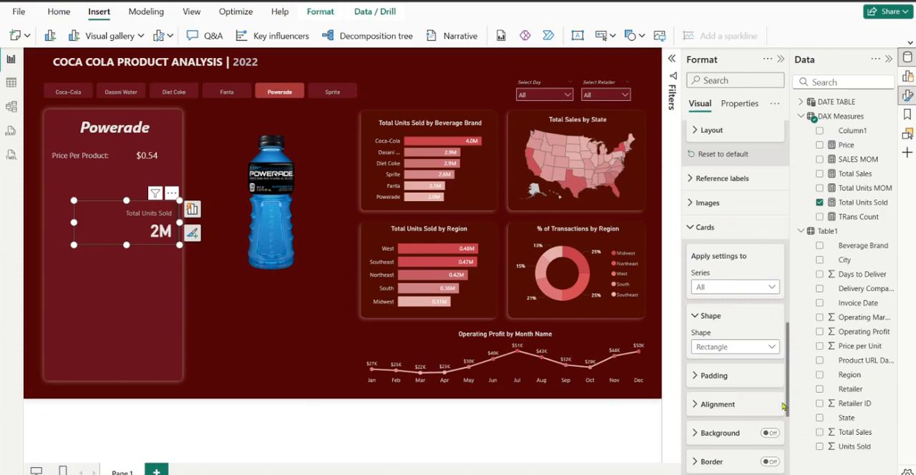
left_click_drag(789, 384, 786, 464)
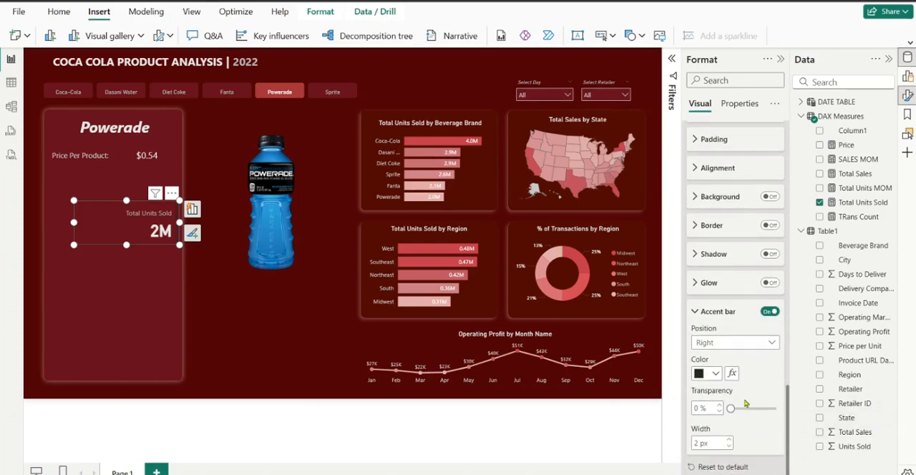
left_click(715, 374)
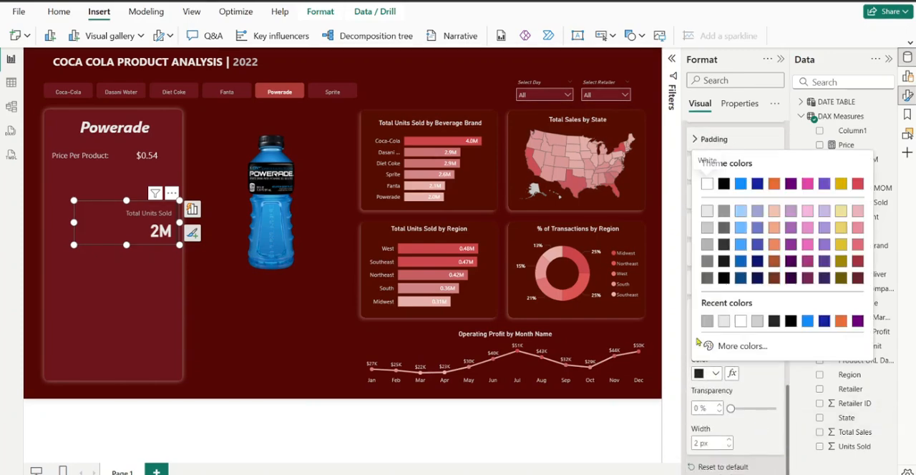
left_click(707, 245)
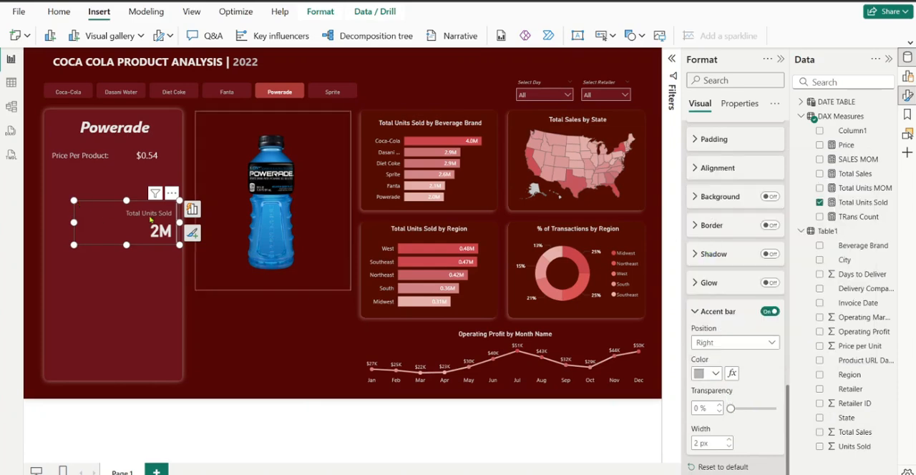
Set the accent bar width to 3 px and slightly reduce the Total Units Sold card's height and width within the panel
mouse_move(180, 244)
left_mouse_down()
mouse_move(189, 239)
mouse_move(179, 239)
left_mouse_up()
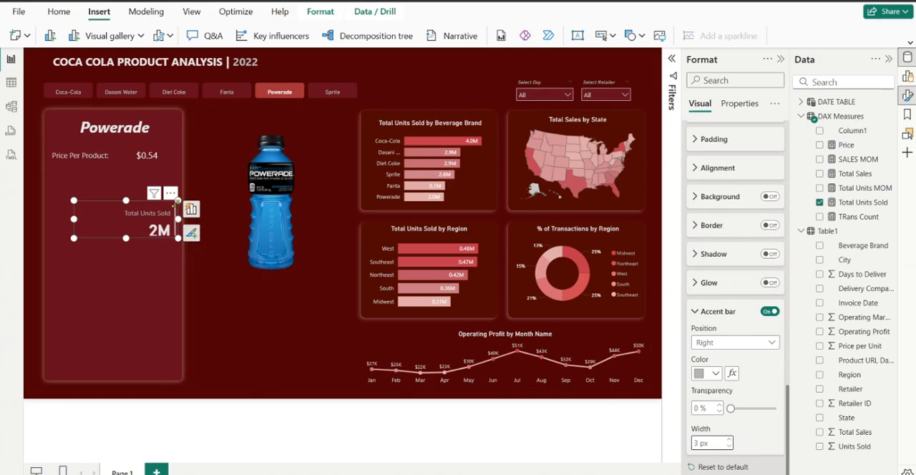
left_click_drag(178, 201, 173, 205)
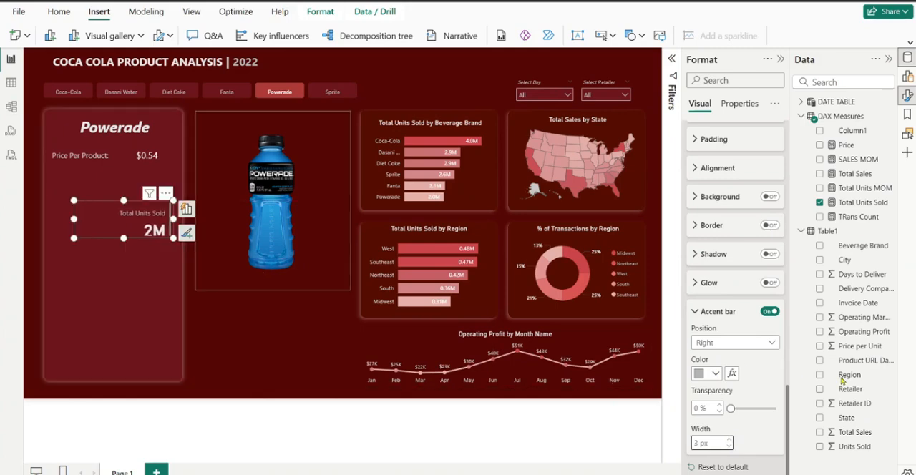
Change the Total Units Sold card's shape to Rounded Rectangle, and reposition and resize the card just below the Price Per Product row
scroll(705, 321, "up", 3)
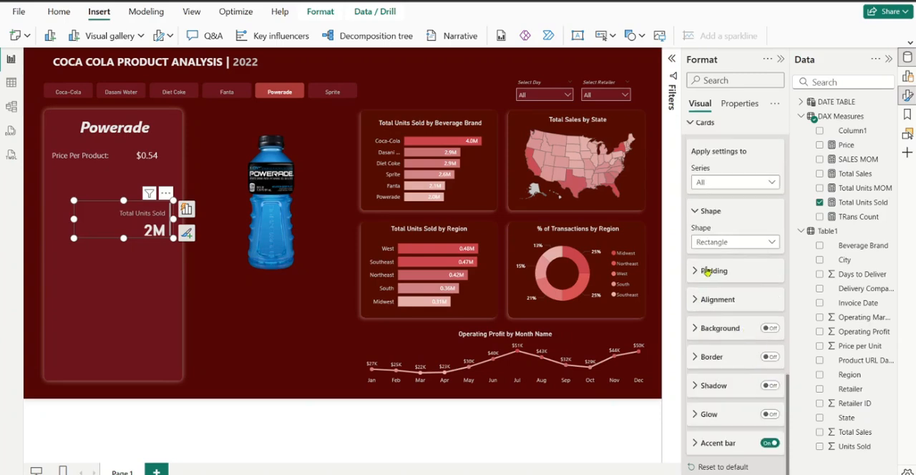
left_click(710, 244)
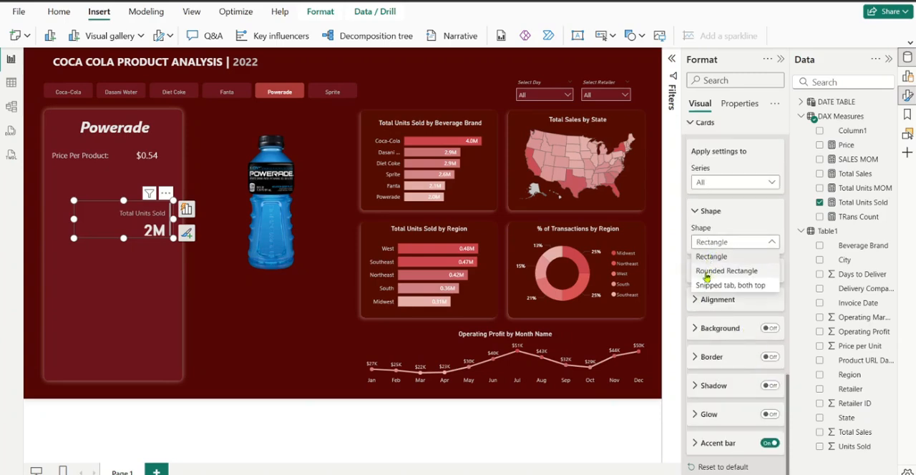
left_click(706, 275)
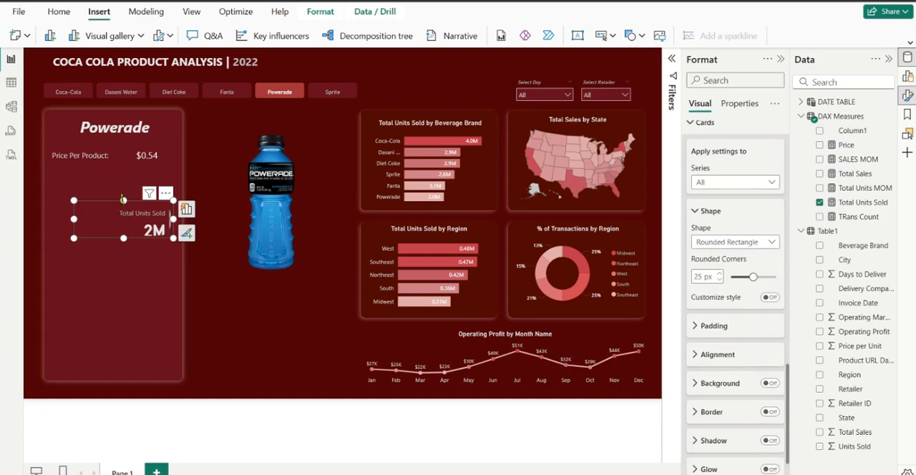
left_click_drag(124, 200, 152, 208)
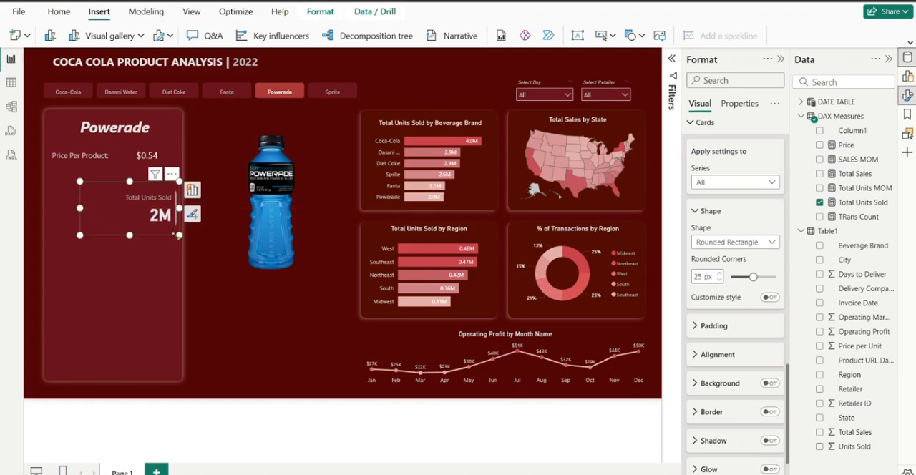
left_click_drag(178, 236, 161, 220)
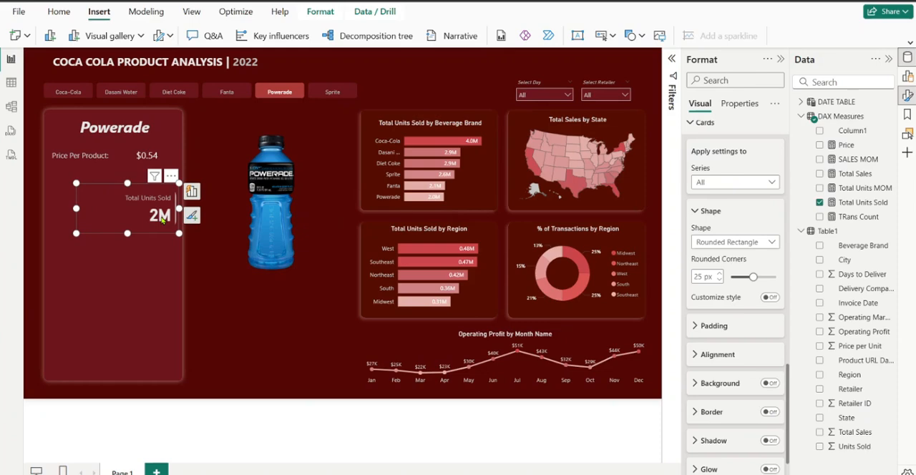
Duplicate the Total Units Sold card below the original and replace the copy's data field with the Total Sales measure
left_click_drag(149, 206, 131, 266)
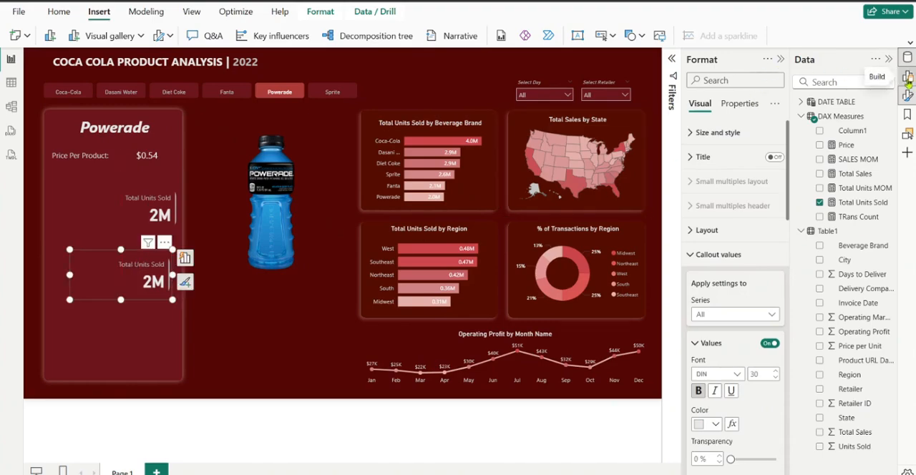
left_click(908, 81)
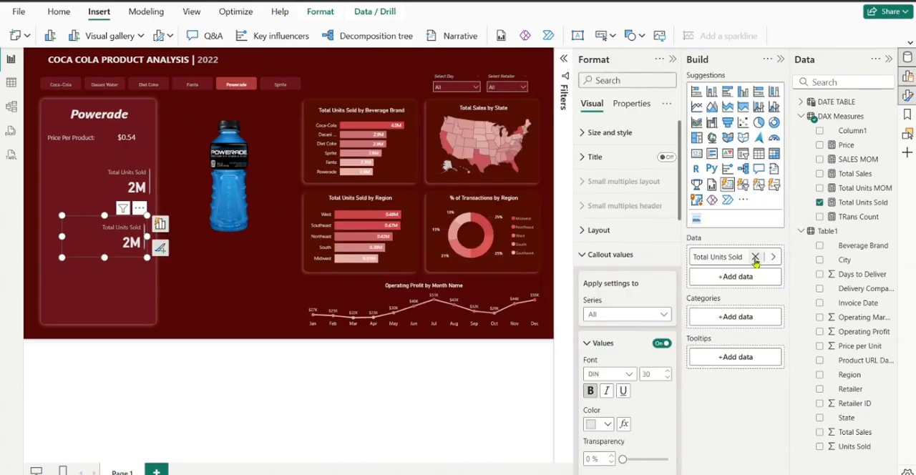
left_click(756, 257)
left_click(820, 202)
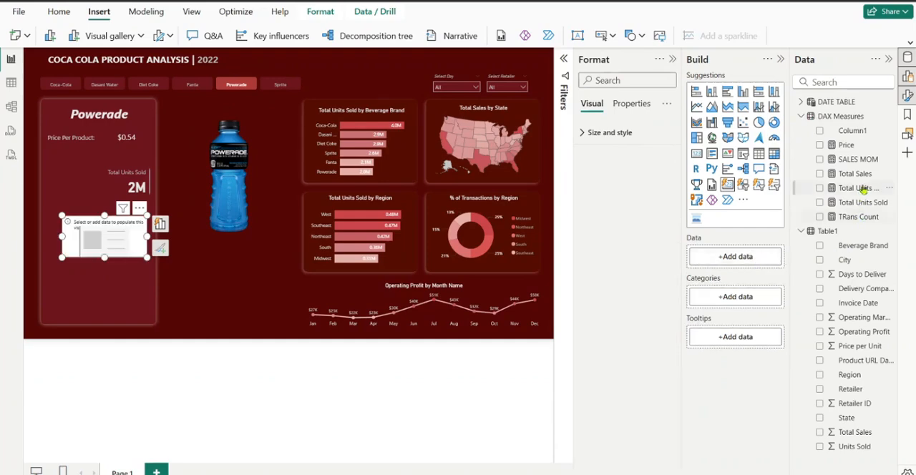
left_click_drag(828, 197, 730, 259)
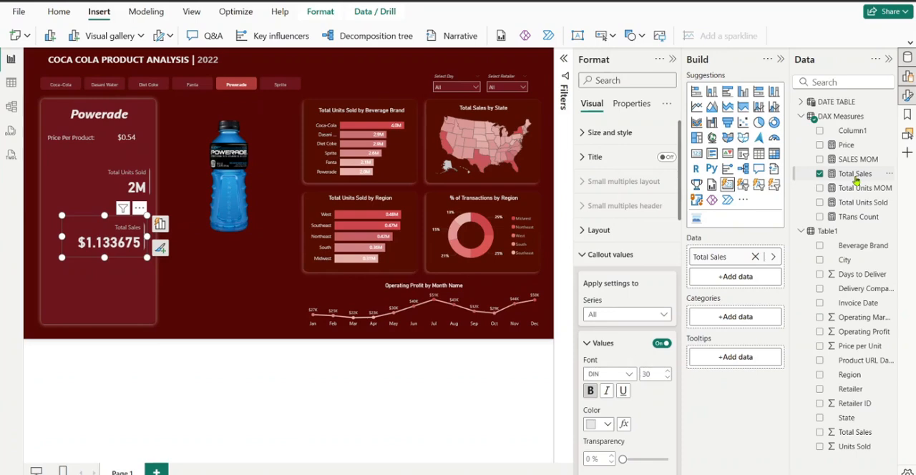
Set the Total Sales measure's number of decimal places to 2
double_click(856, 175)
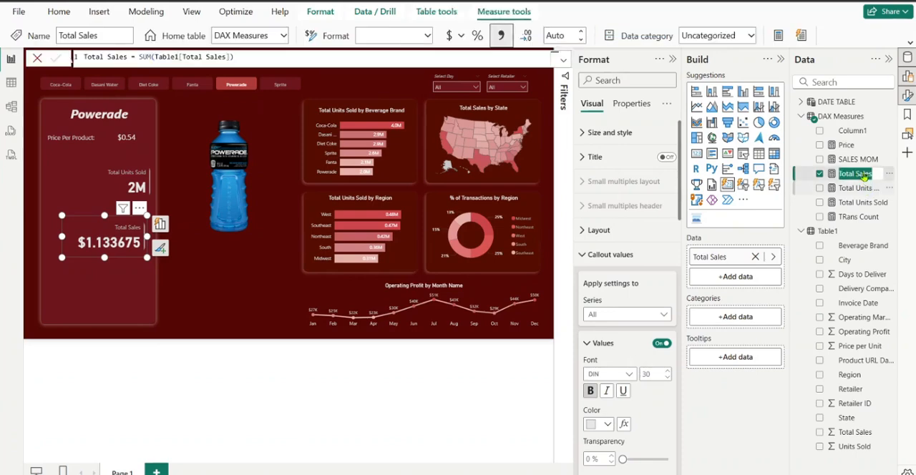
left_click(864, 188)
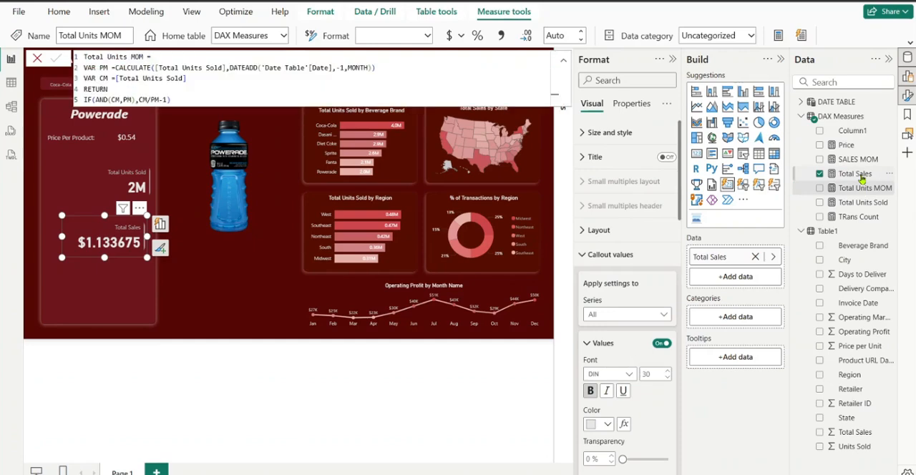
left_click(862, 177)
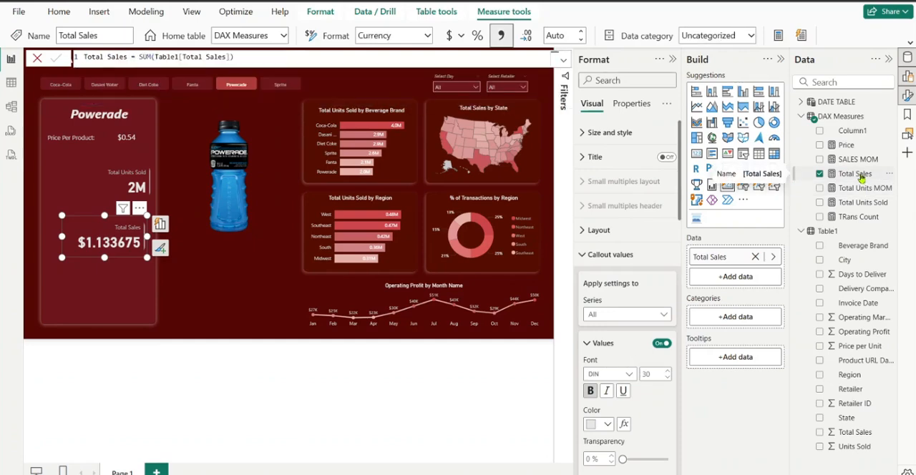
left_click(570, 38)
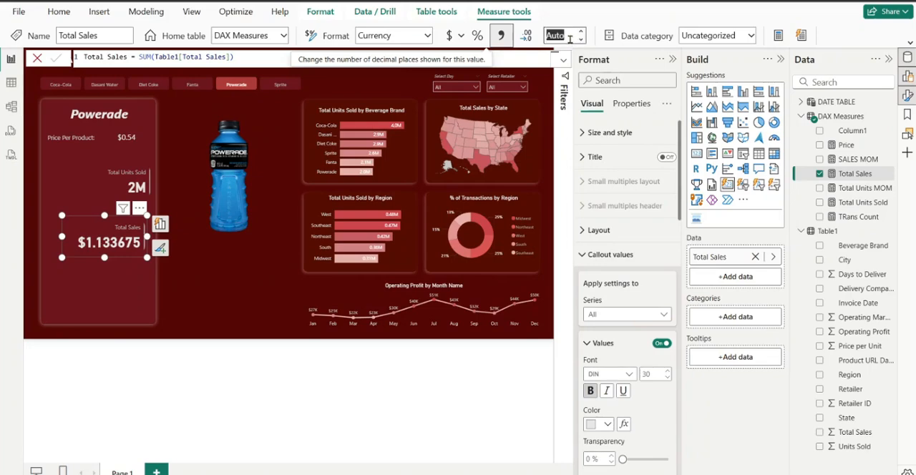
type("2")
left_click(584, 23)
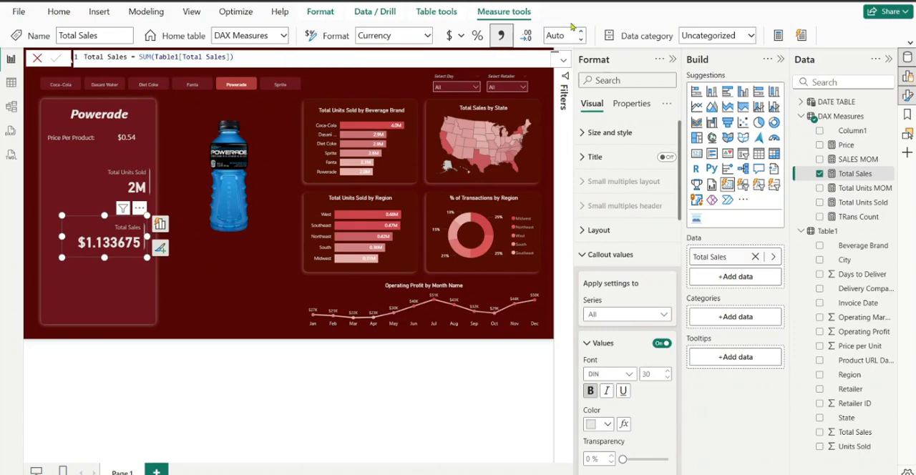
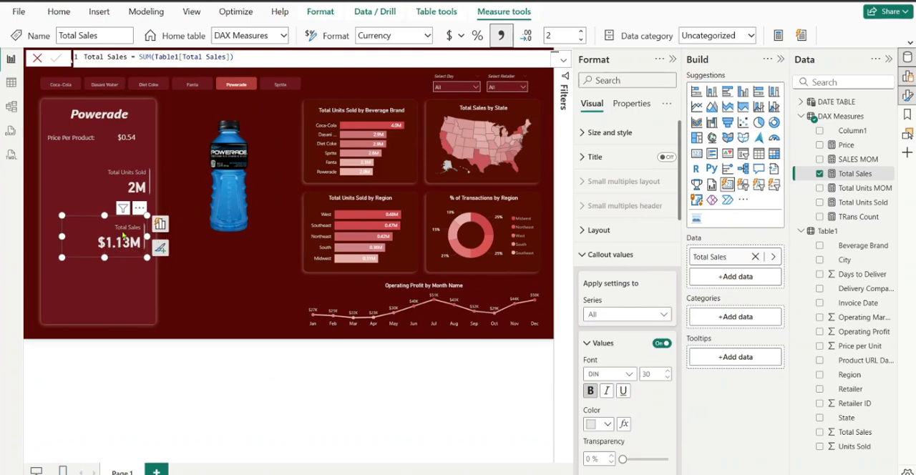
Move the Total Sales card lower in the Powerade panel and shift the Total Units Sold card slightly left
left_click_drag(125, 245, 132, 251)
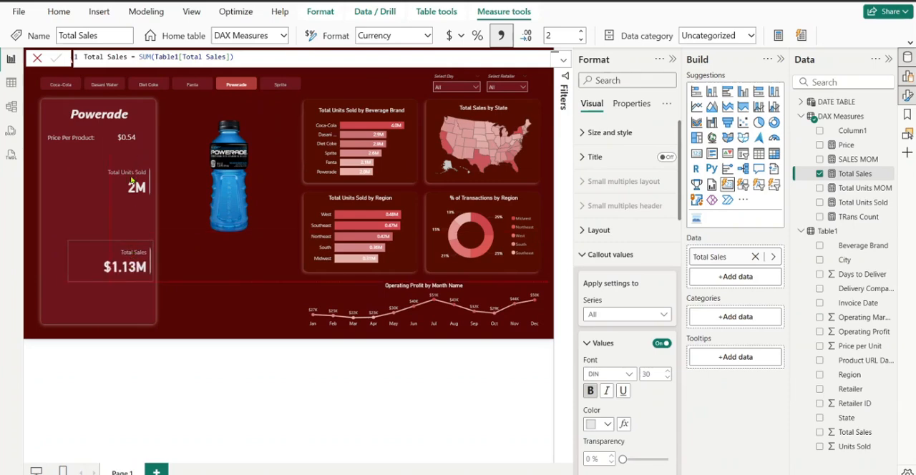
left_click_drag(131, 182, 131, 182)
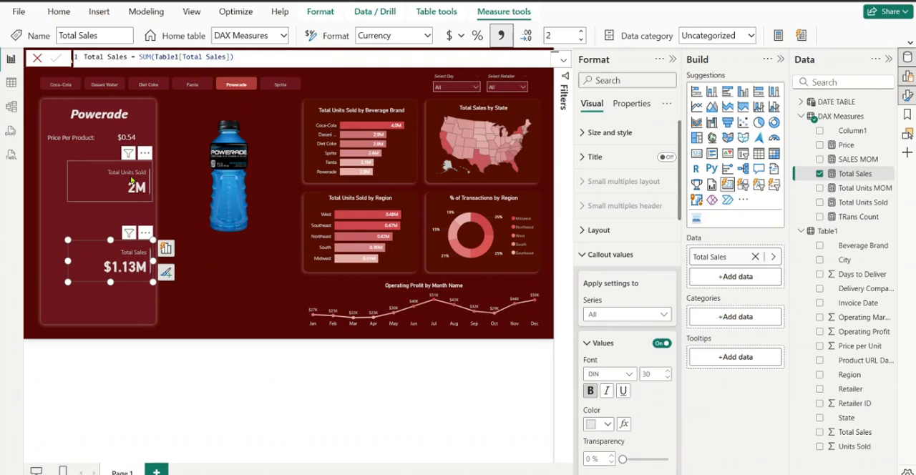
left_click(131, 182)
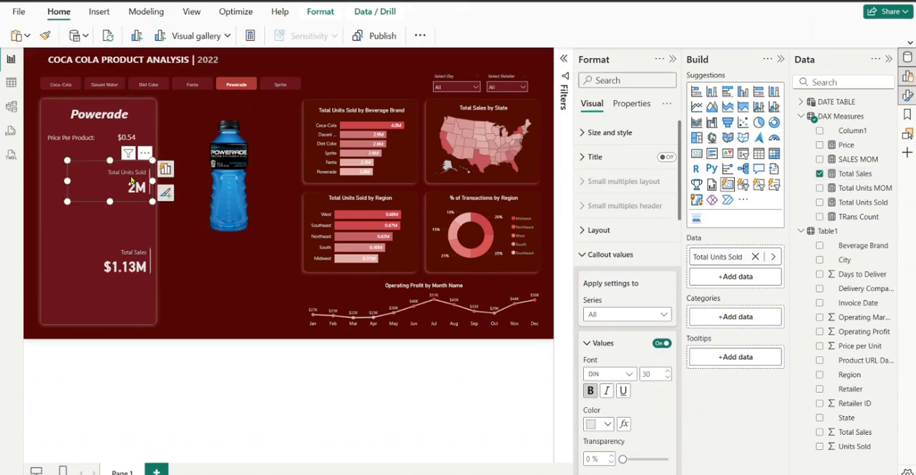
left_click_drag(131, 182, 127, 183)
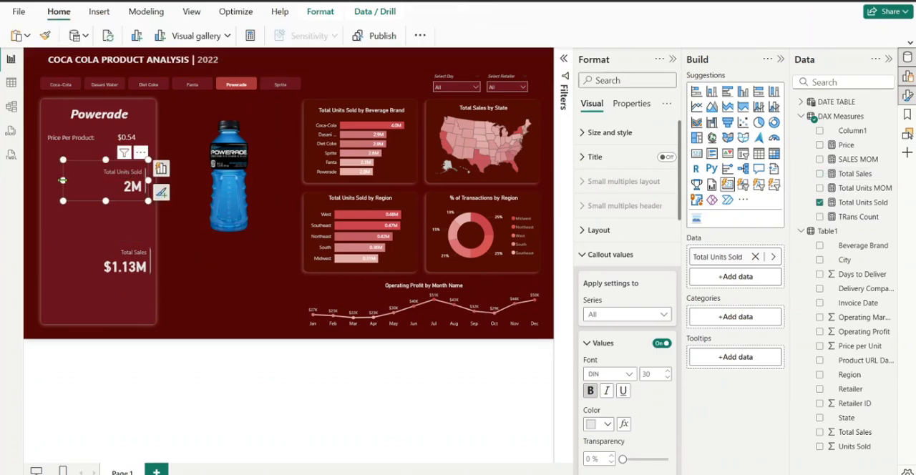
Narrow the Total Units Sold and Total Sales cards from their left edges and align the Total Sales card under the other
left_click_drag(63, 181, 77, 181)
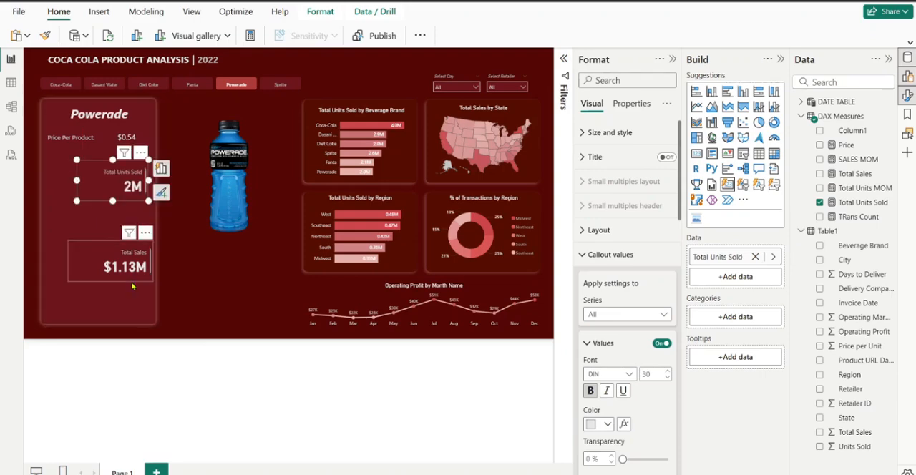
left_click(74, 263)
left_click_drag(68, 261, 122, 267)
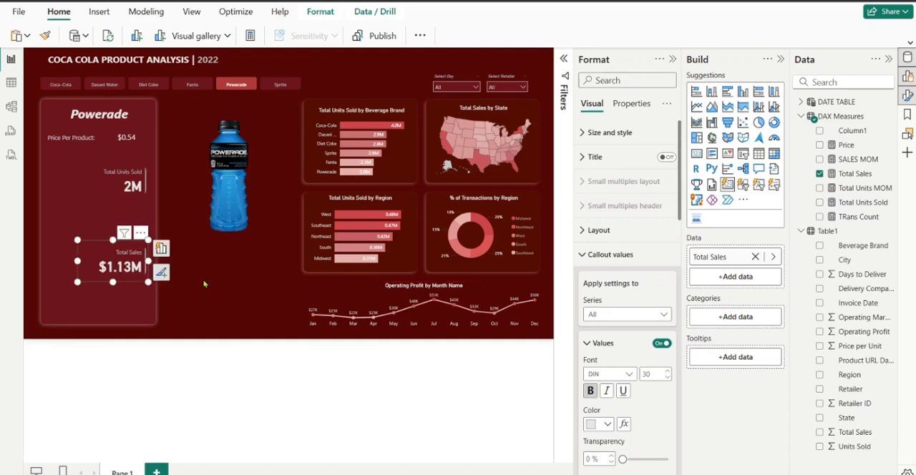
left_click(175, 310)
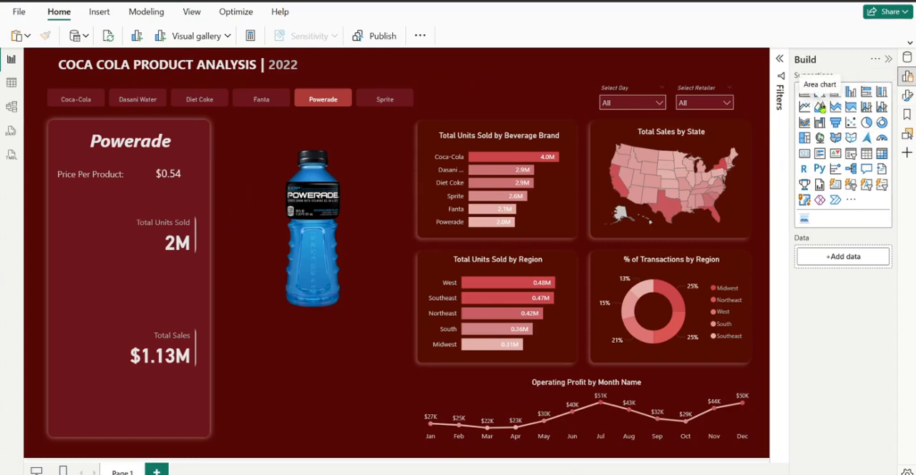
Insert an area chart between the two cards with Month Name on the X-axis and Total Units Sold on the Y-axis
left_click(819, 107)
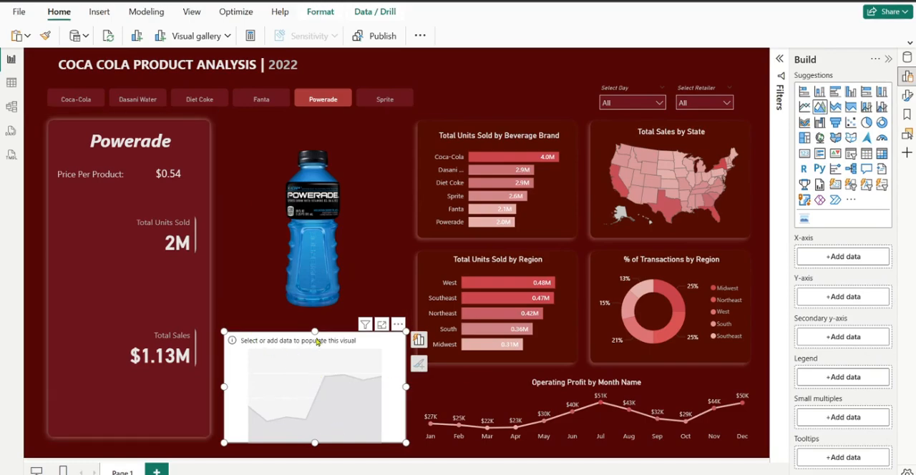
left_click_drag(322, 334, 186, 273)
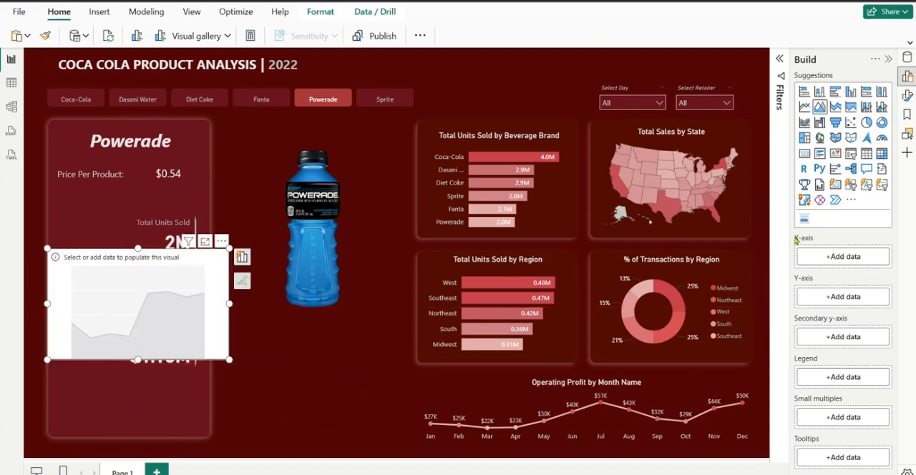
left_click(906, 59)
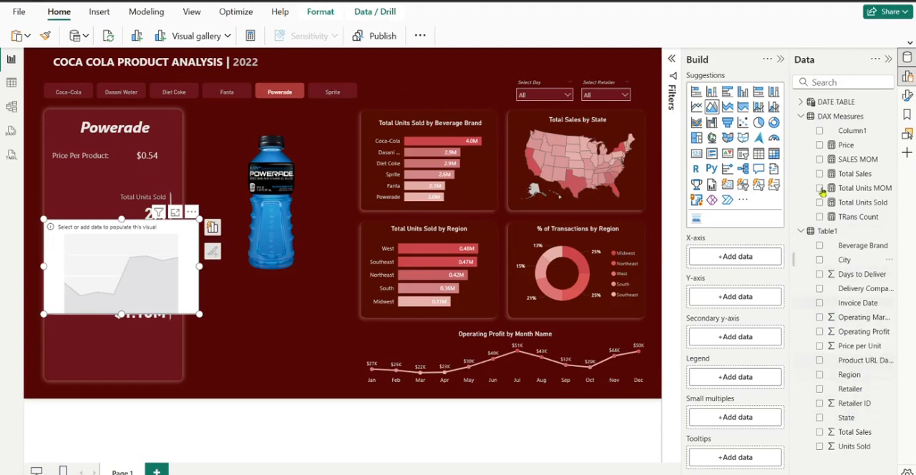
left_click_drag(861, 205, 750, 261)
left_click(800, 103)
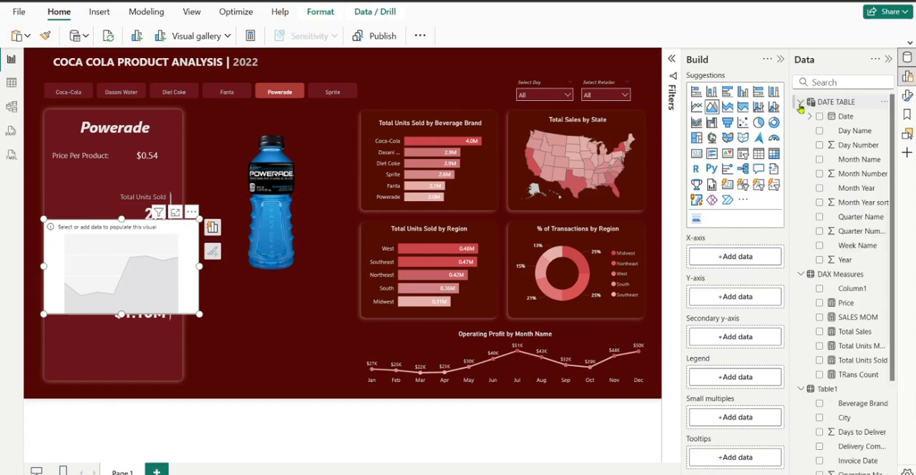
left_click(819, 160)
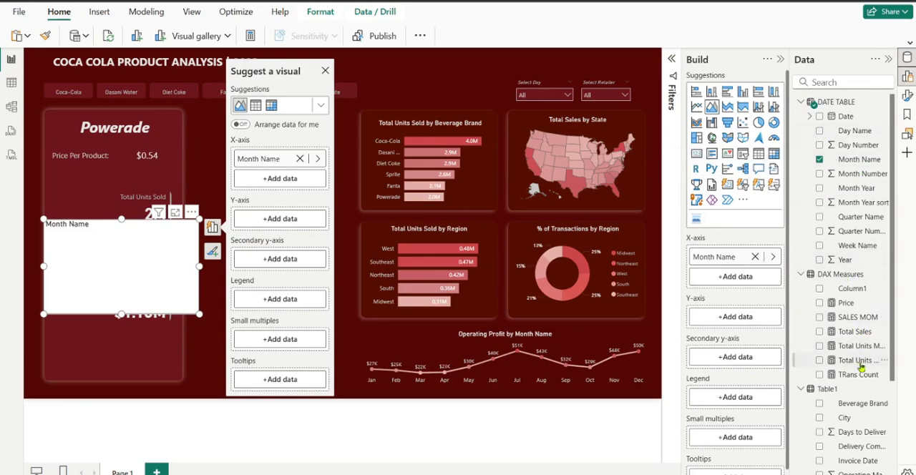
left_click_drag(859, 365, 737, 323)
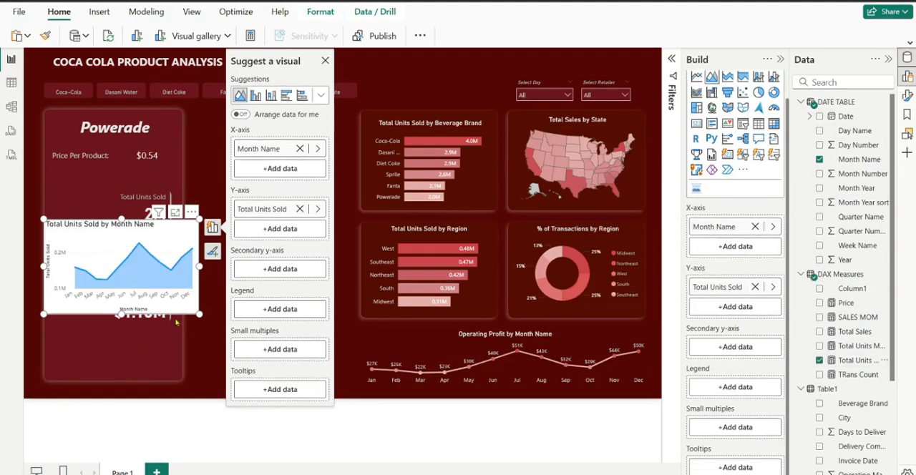
Widen the Total Units Sold by Month Name area chart and shift it slightly right
left_click_drag(199, 267, 262, 279)
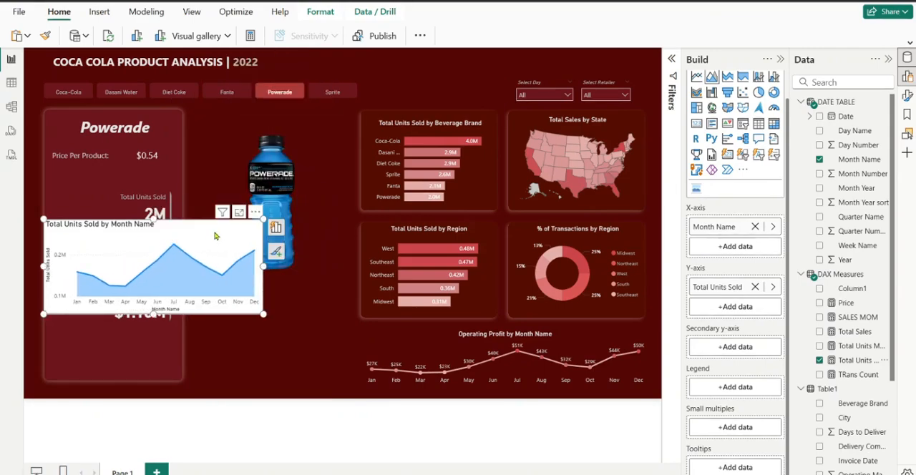
mouse_move(216, 236)
left_mouse_down()
mouse_move(206, 235)
mouse_move(232, 237)
left_mouse_up()
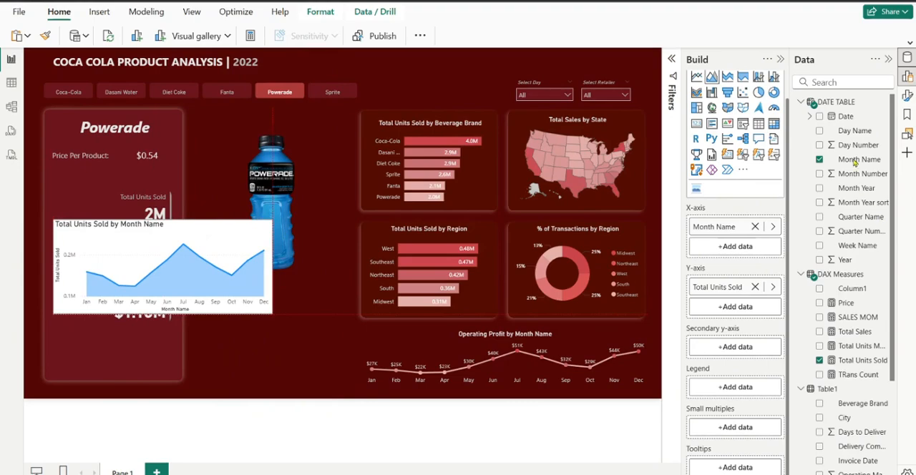
left_click(780, 59)
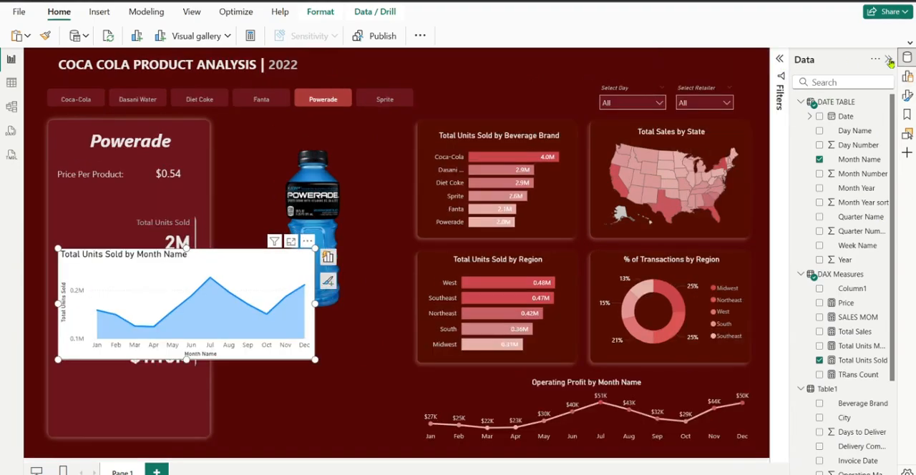
left_click(889, 60)
Turn off the X-axis title of the area chart
left_click(907, 96)
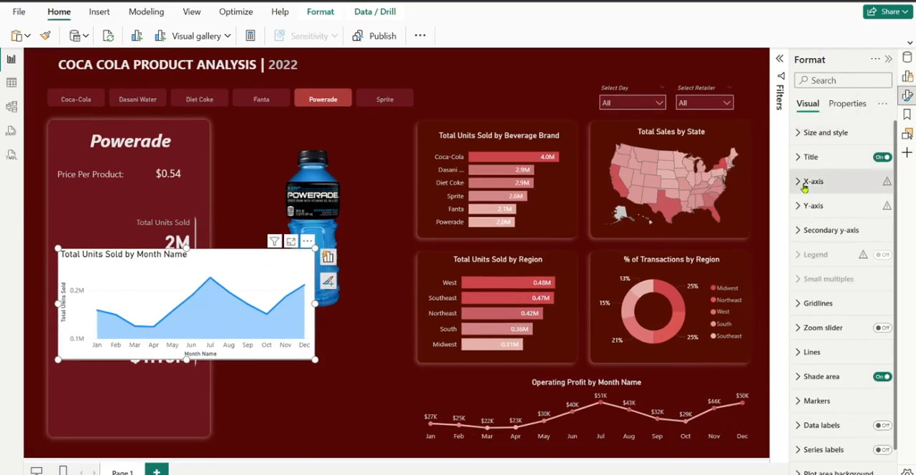
left_click(805, 183)
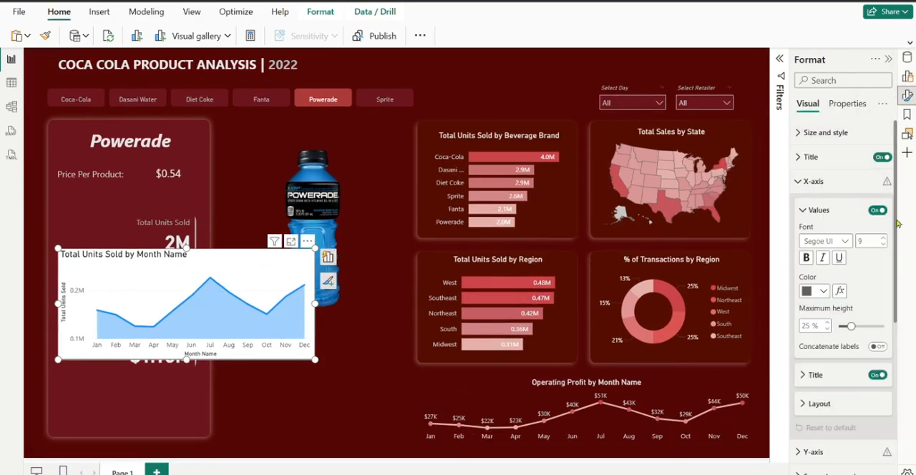
left_click_drag(897, 223, 898, 268)
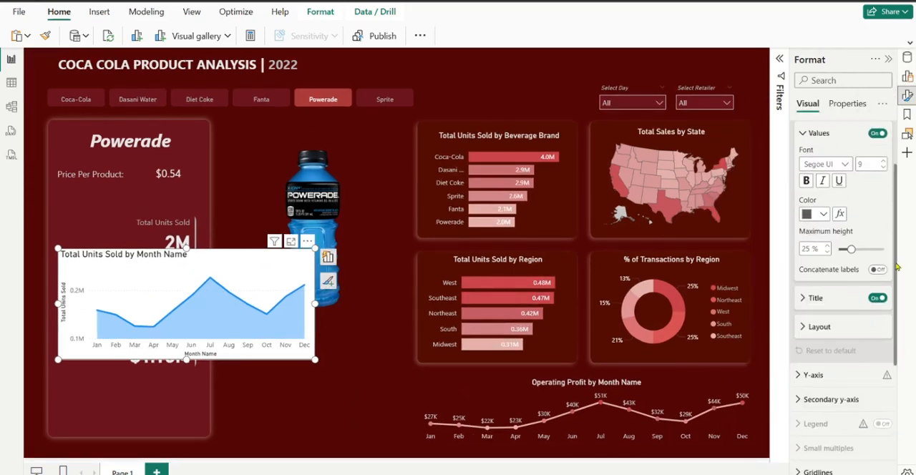
left_click(879, 299)
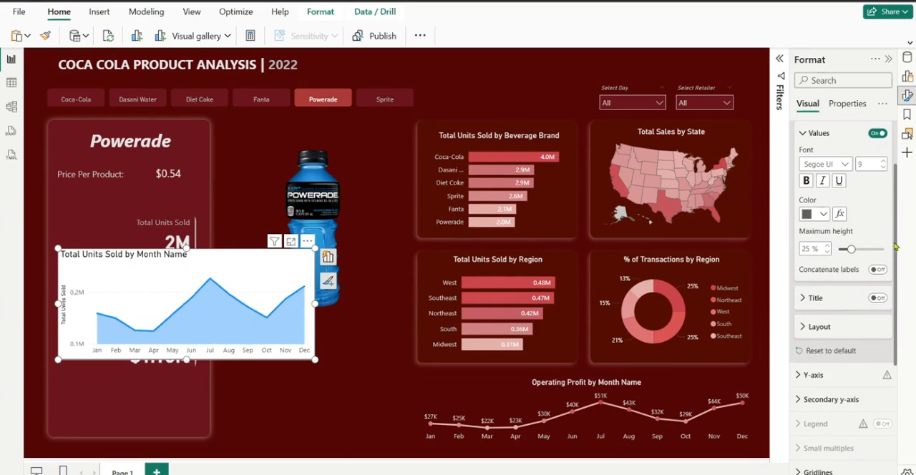
Turn off the Y-axis title and values of the area chart
scroll(893, 249, "down", 3)
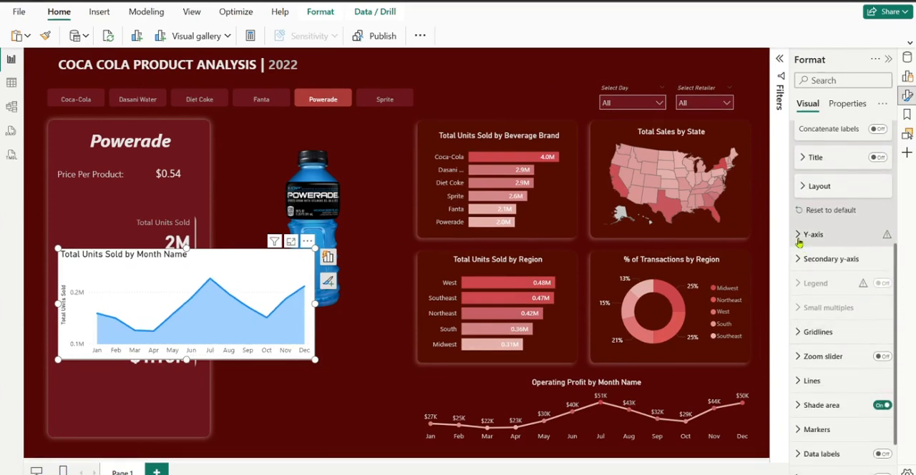
left_click(798, 238)
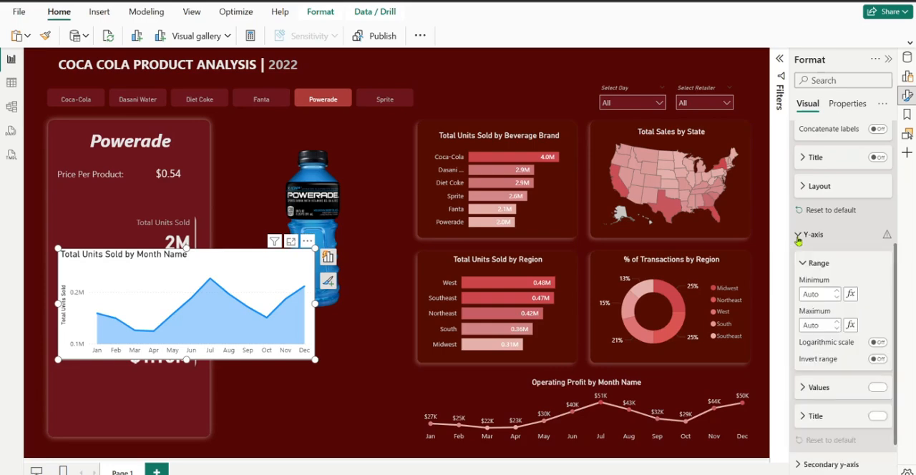
left_click(879, 416)
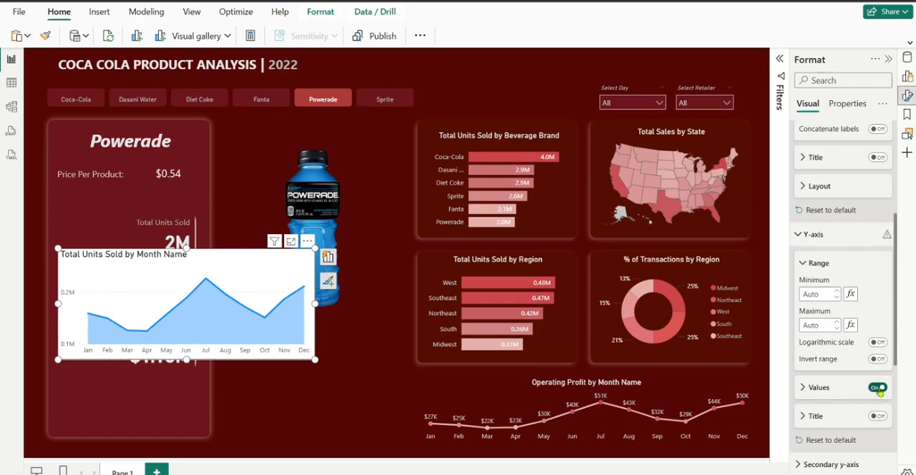
left_click(878, 388)
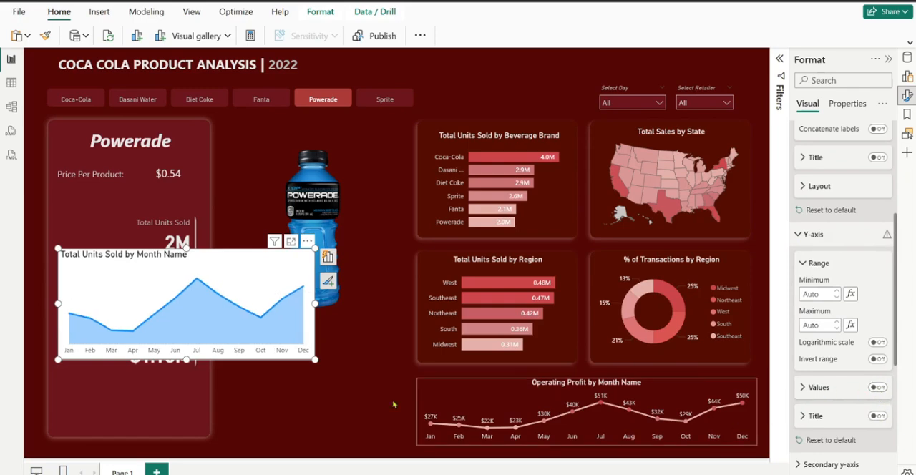
Shrink the area chart to fit the Powerade panel's width between the Total Units Sold and Total Sales cards
left_click_drag(316, 360, 217, 322)
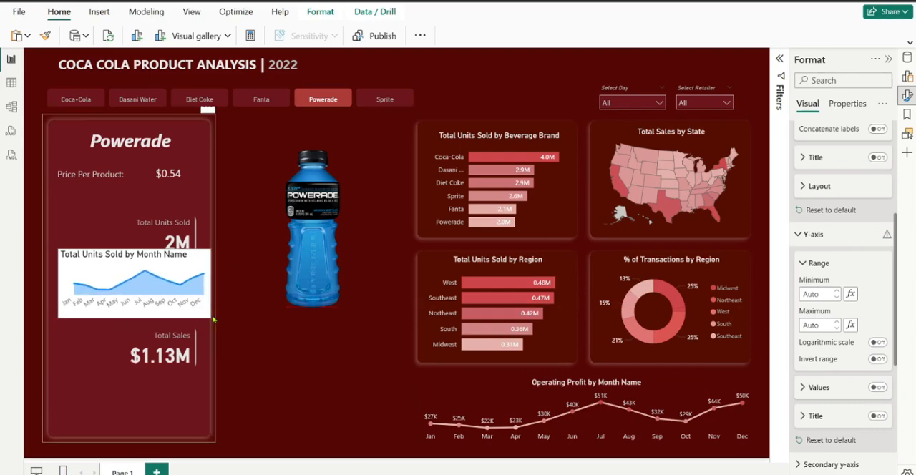
left_click_drag(59, 284, 56, 286)
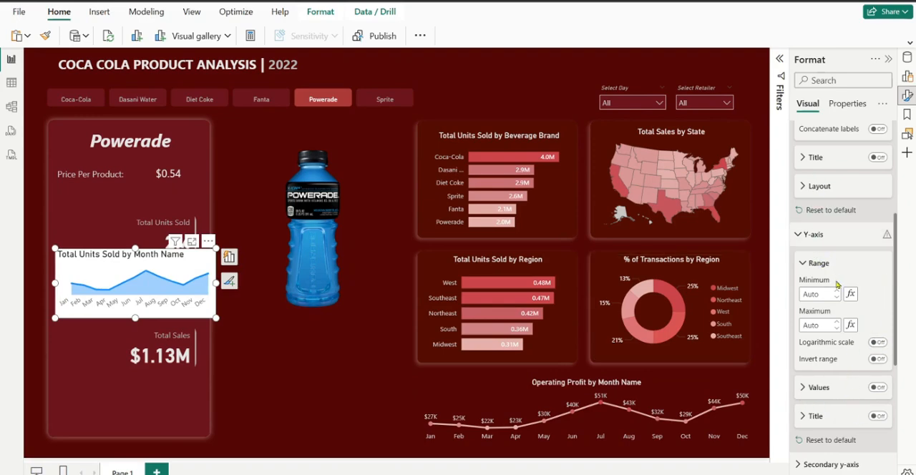
left_click(879, 387)
Set the area chart's X-axis label font size to 8 and widen the chart to span the full panel
left_click_drag(895, 350, 913, 256)
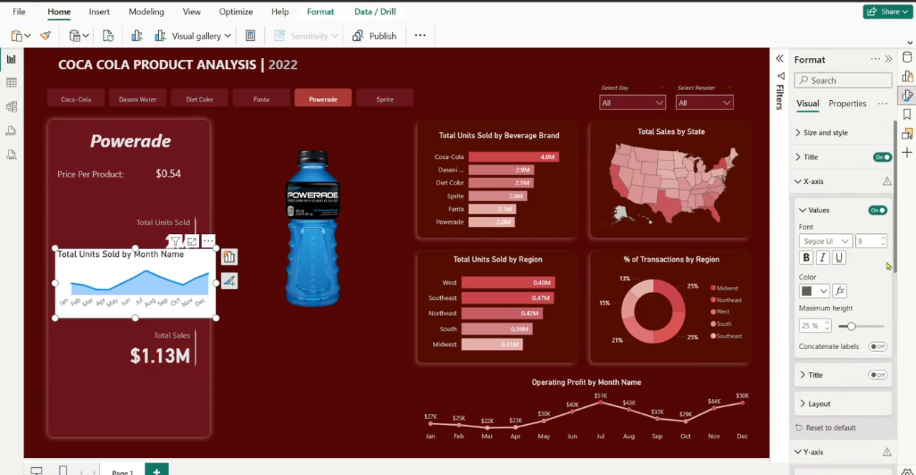
left_click(885, 246)
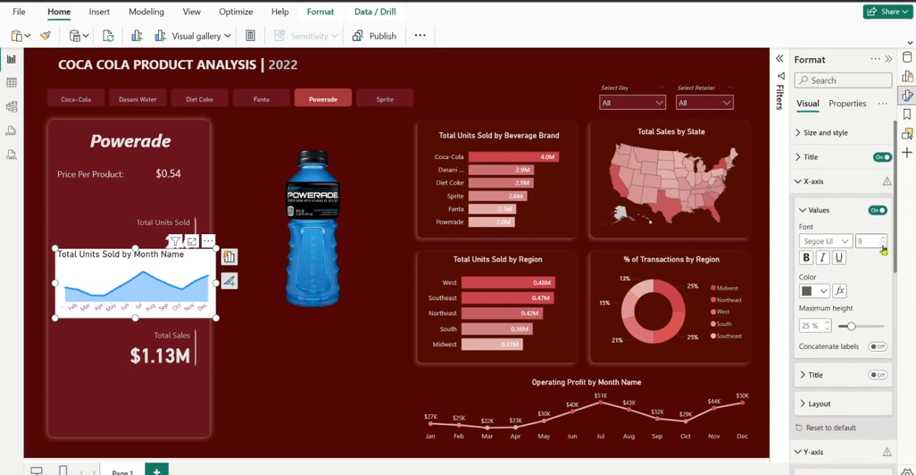
left_click_drag(217, 284, 231, 290)
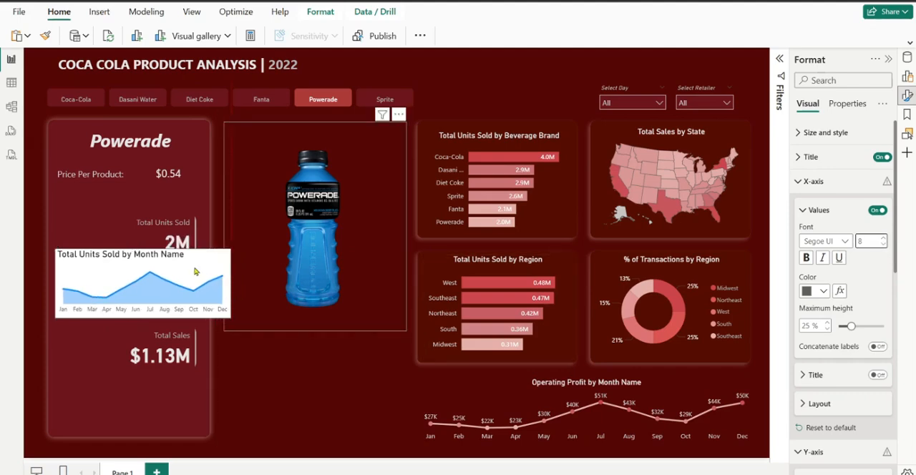
left_click_drag(207, 263, 221, 293)
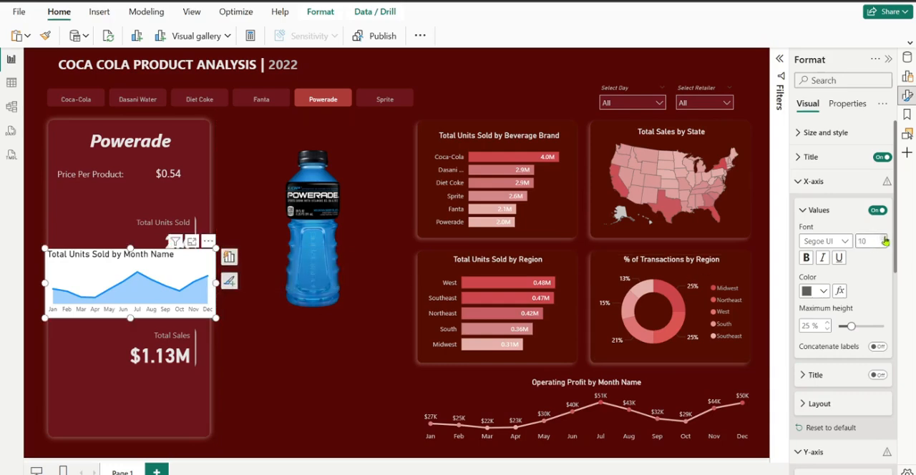
left_click(886, 244)
scroll(885, 261, "down", 5)
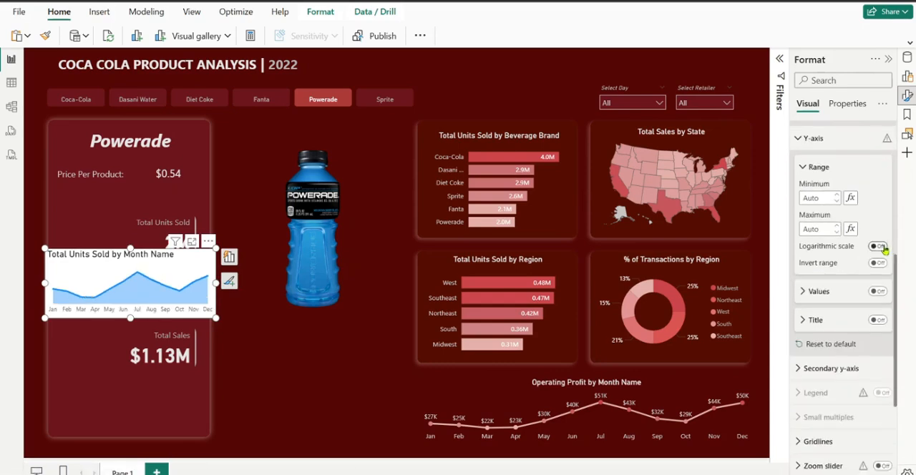
scroll(885, 272, "up", 5)
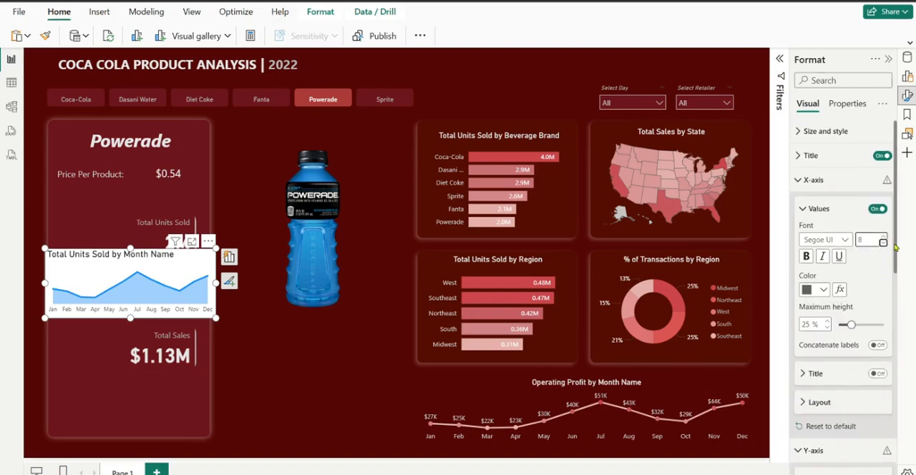
Turn off the area chart's title and background
left_click(884, 156)
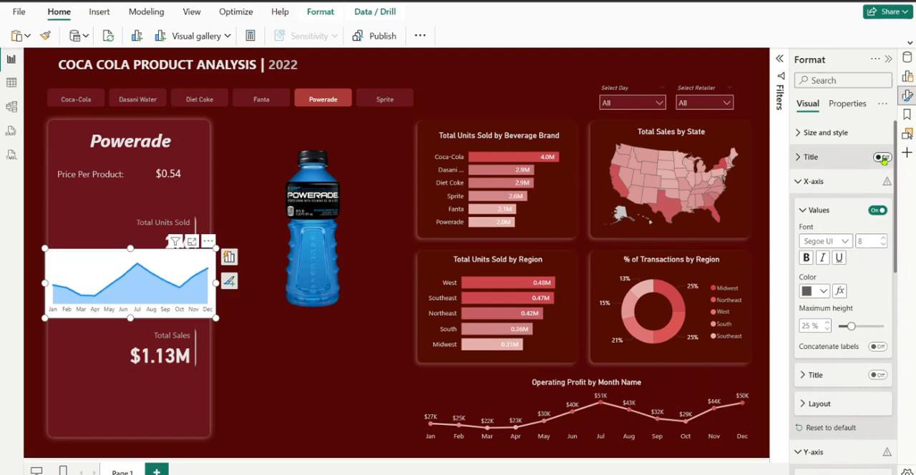
left_click(823, 133)
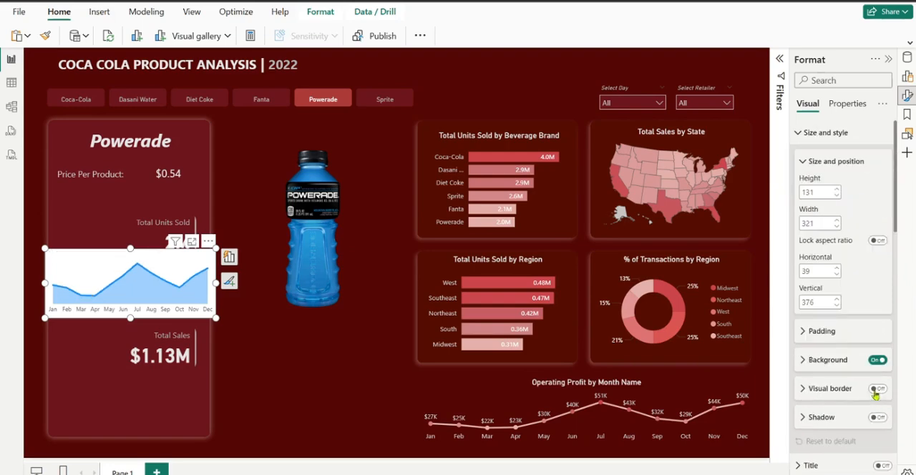
left_click(877, 360)
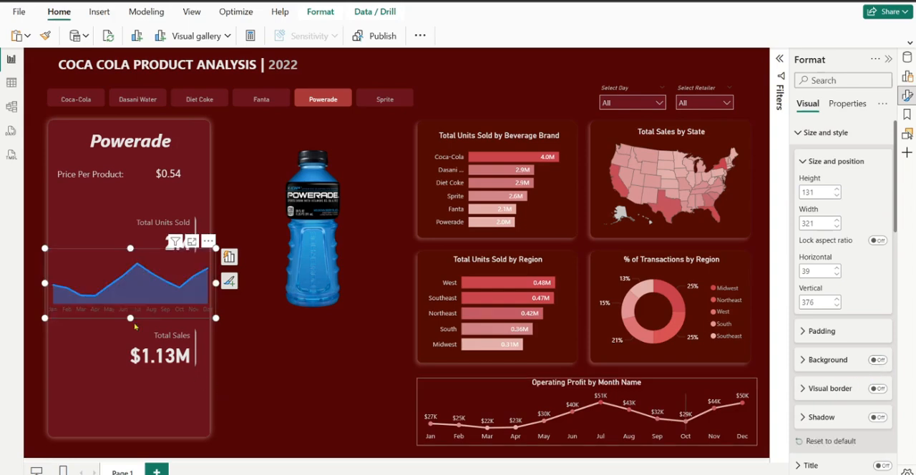
Set the area chart's line color to #E2ADA7, sampled with the color picker from the Fanta bar in the beverage brand chart
left_click(807, 142)
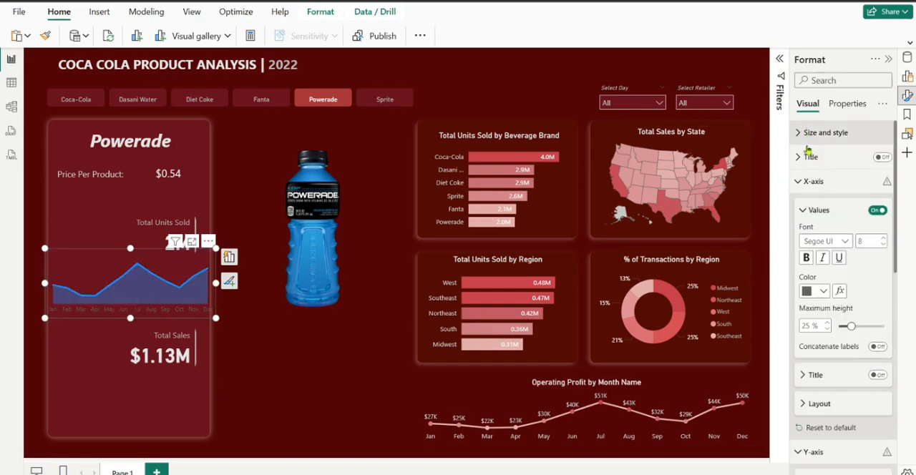
left_click(807, 192)
left_click(806, 208)
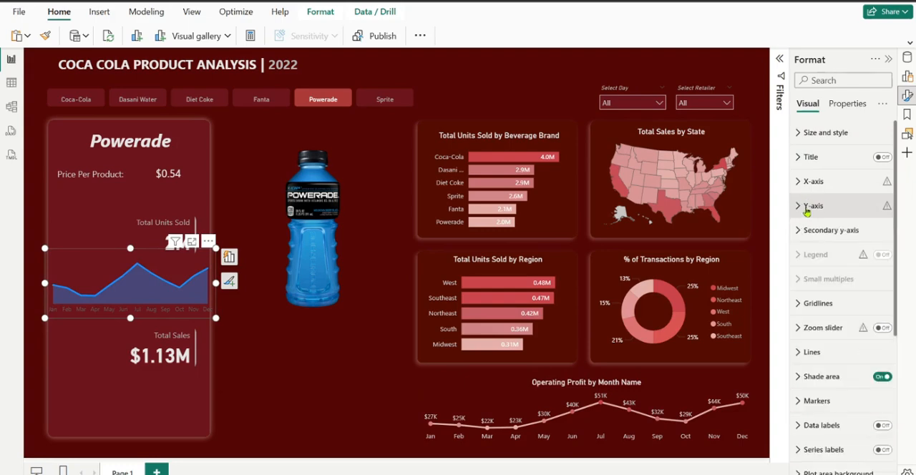
scroll(896, 313, "down", 1)
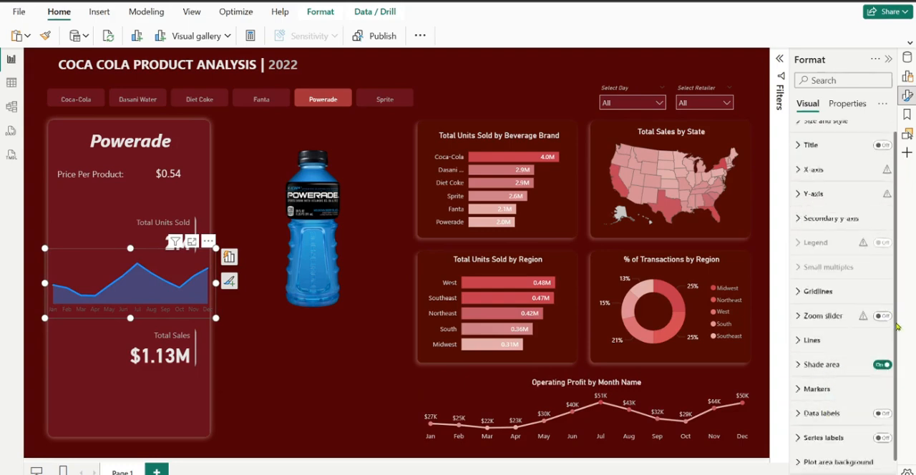
left_click(811, 331)
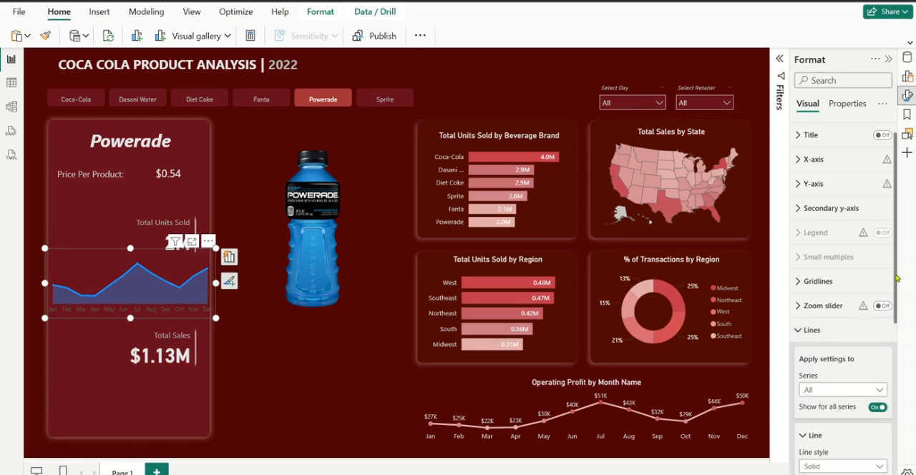
scroll(844, 318, "down", 5)
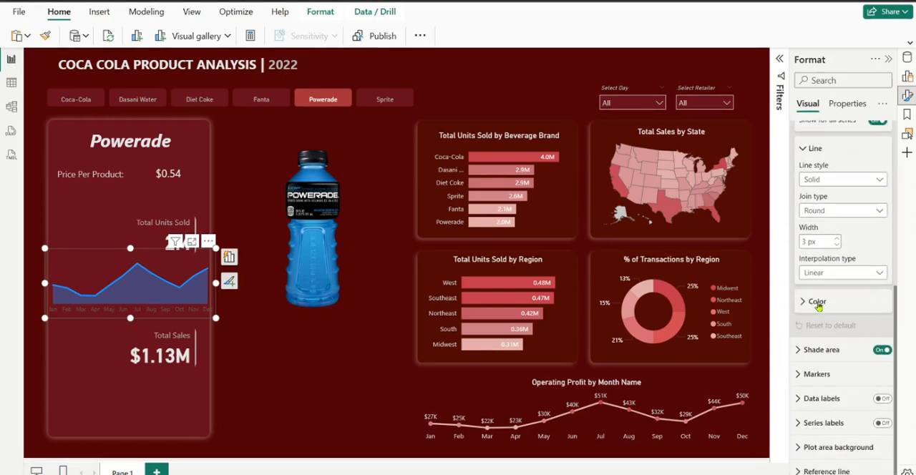
left_click(816, 302)
left_click(823, 332)
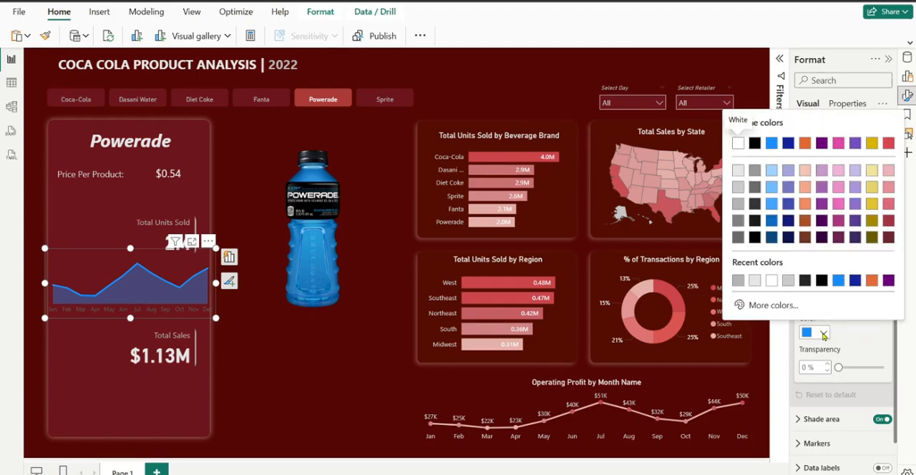
left_click(773, 306)
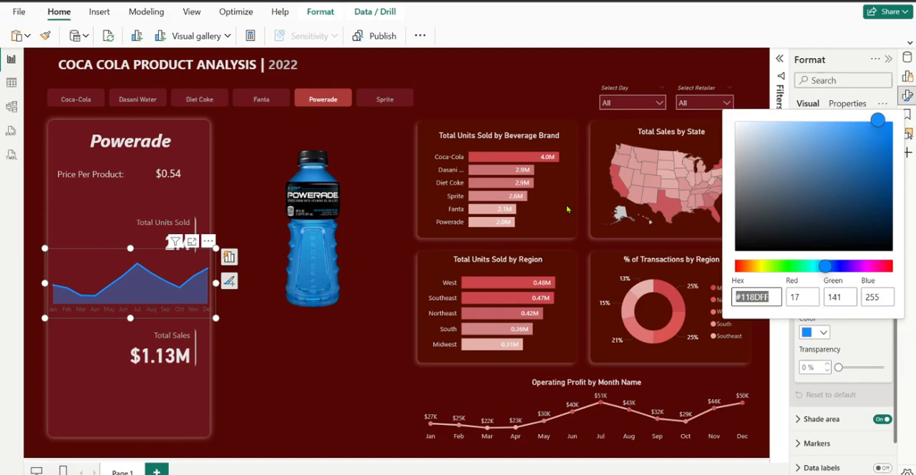
left_click(482, 212)
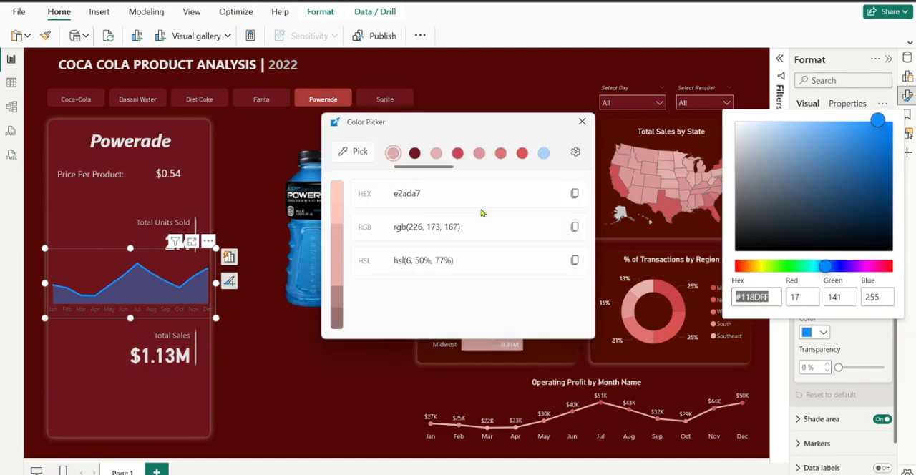
left_click(574, 195)
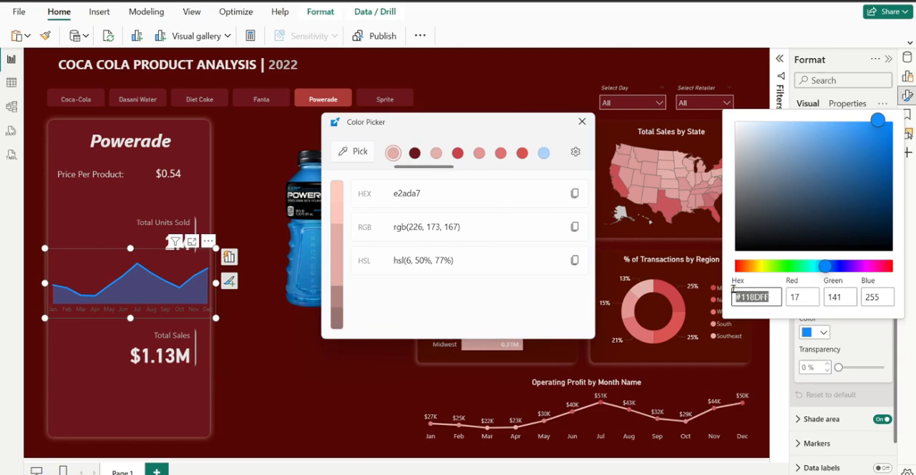
key("ctrl+v")
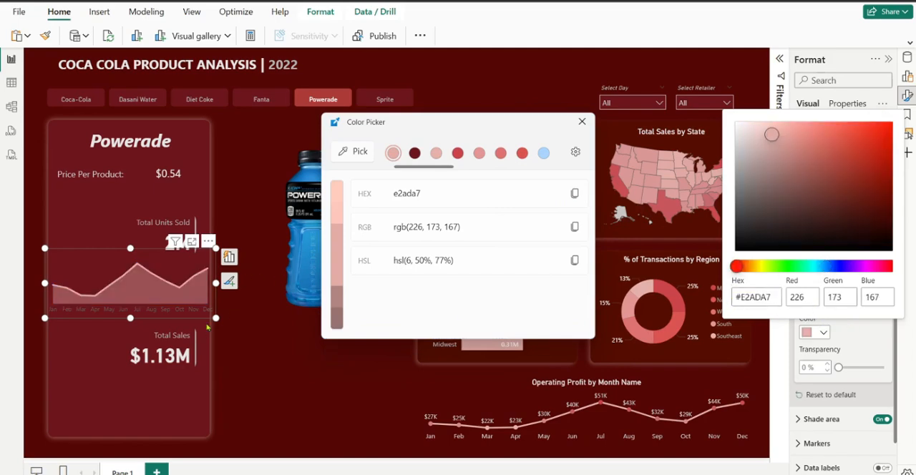
left_click(860, 333)
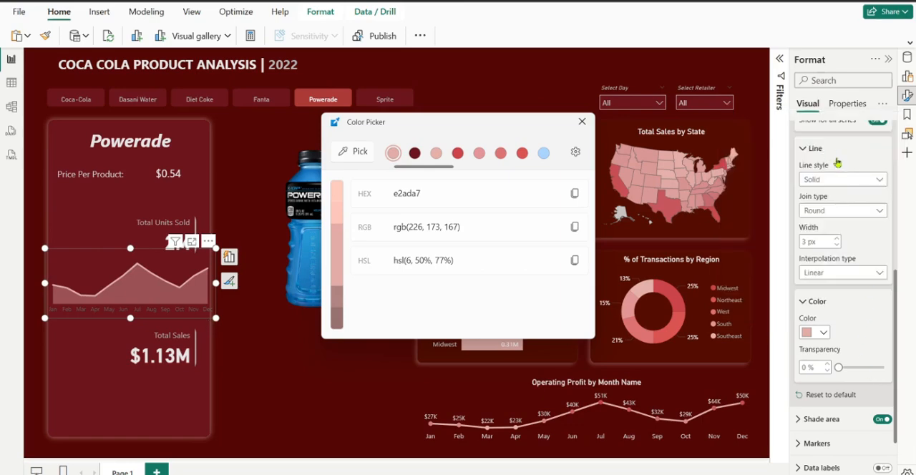
Color the area chart's X-axis labels light grey, then shorten the chart and move it up beneath the Total Units Sold value
scroll(837, 170, "up", 5)
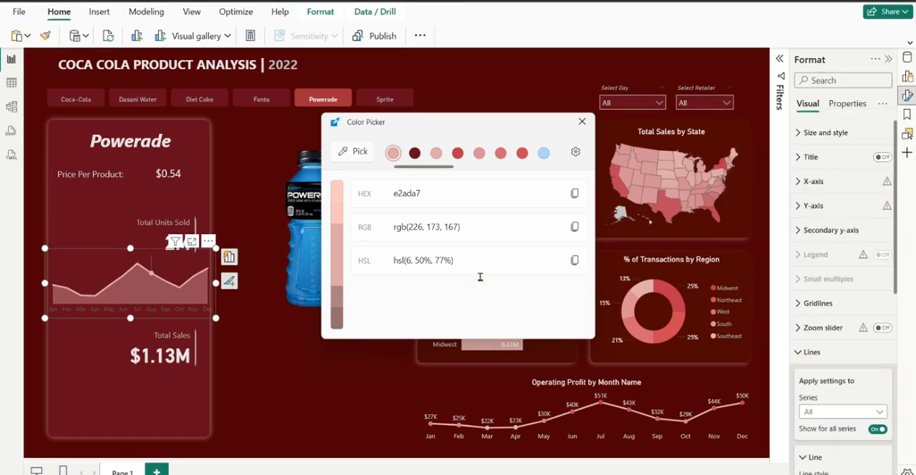
left_click(796, 184)
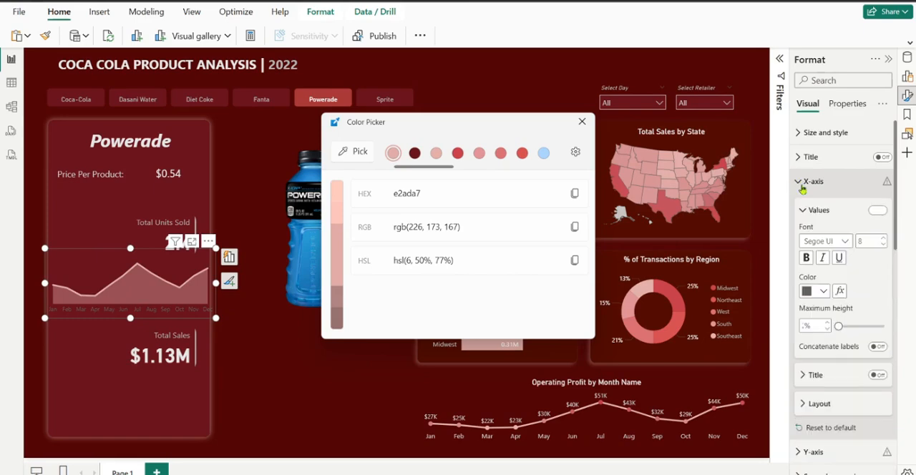
left_click(825, 292)
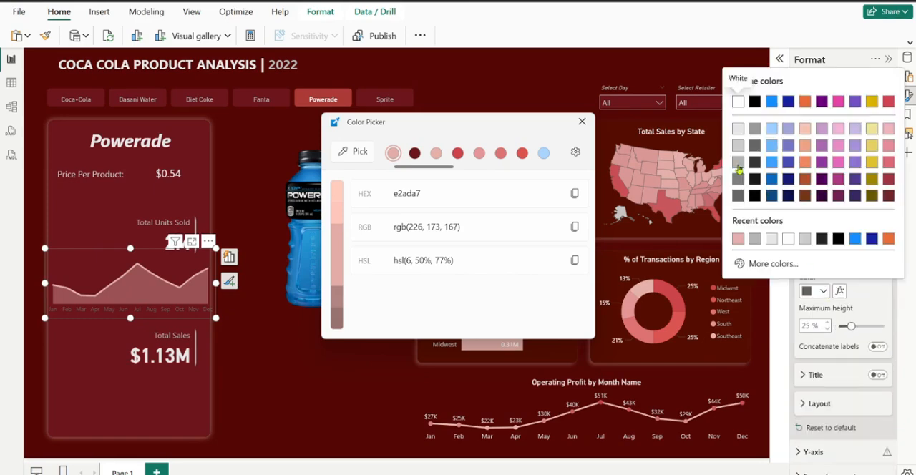
left_click(737, 168)
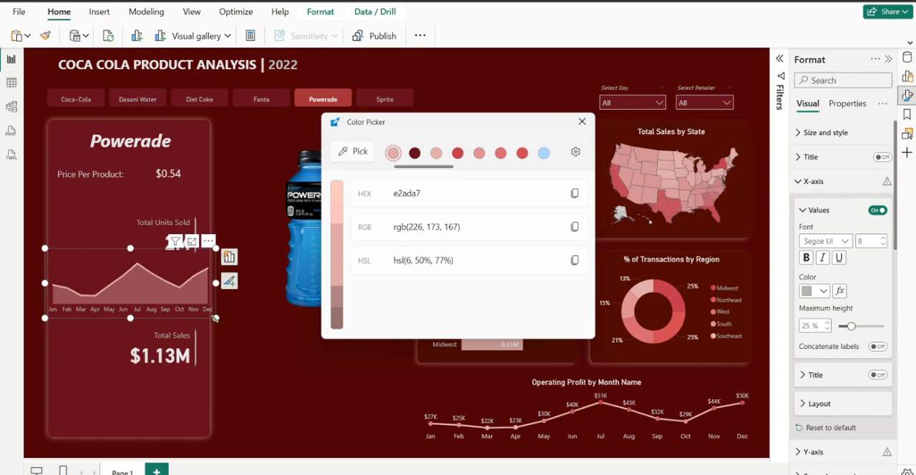
left_click_drag(214, 319, 211, 318)
left_click_drag(129, 248, 151, 252)
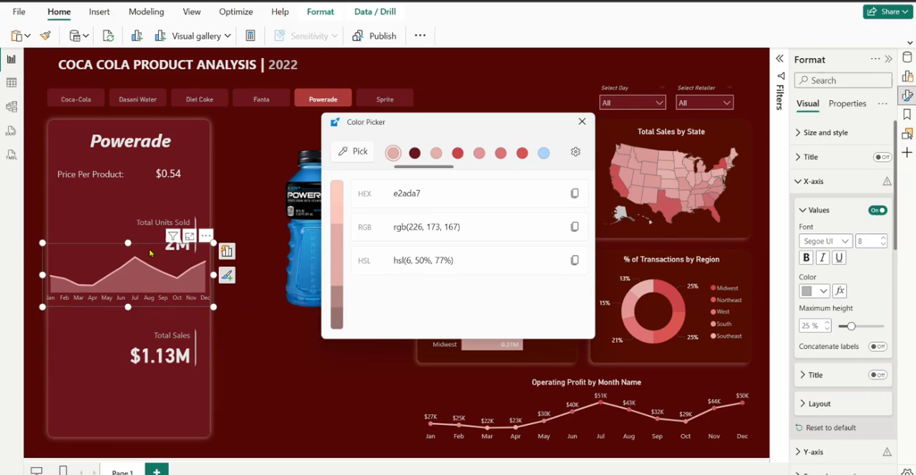
Widen the product panel's background shape to the right and shrink the Powerade bottle image to clear it
left_click(202, 140)
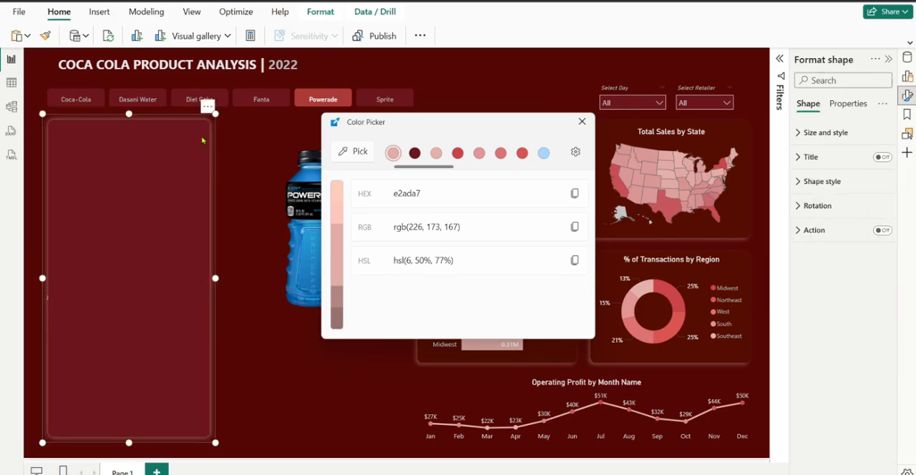
left_click_drag(215, 277, 230, 280)
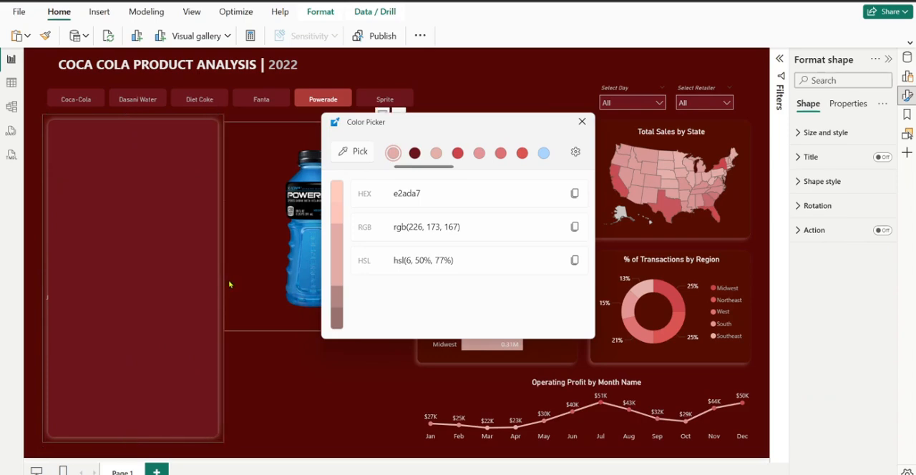
left_click(582, 122)
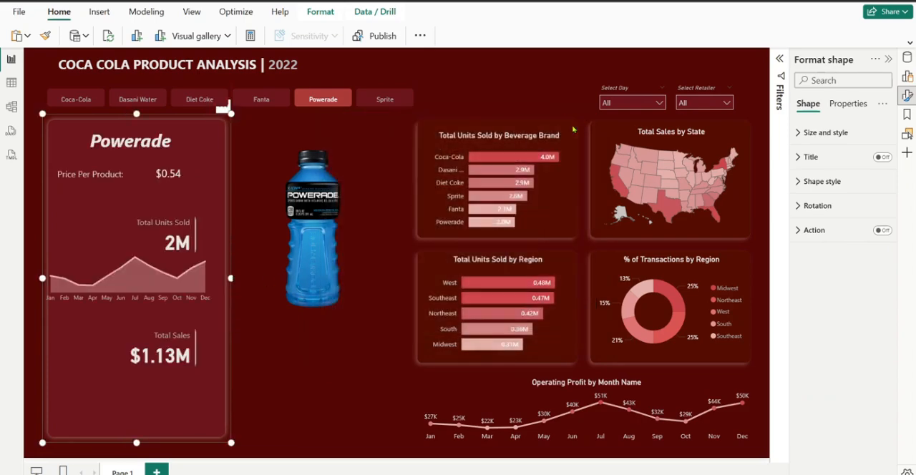
left_click(292, 139)
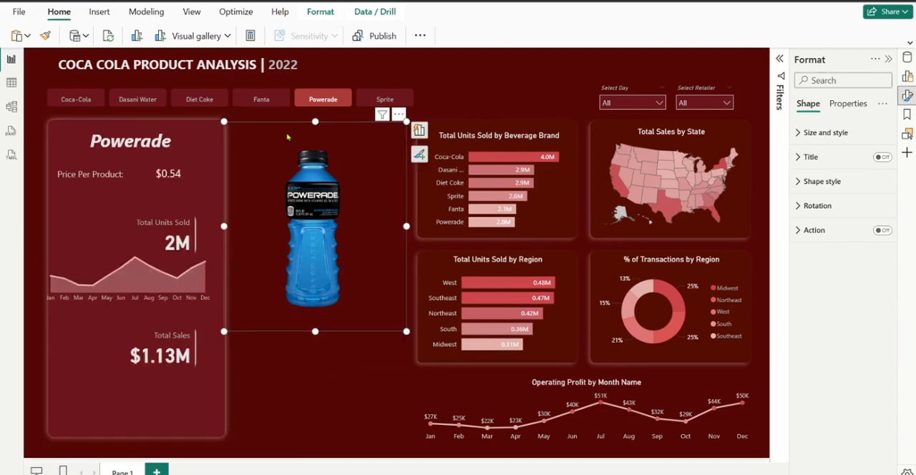
left_click_drag(224, 122, 241, 127)
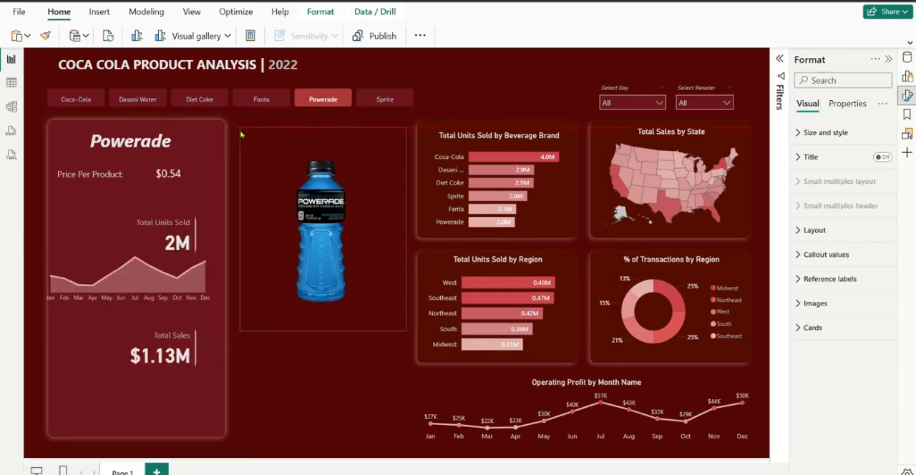
Center the area chart within the widened panel and place a copy of it beneath the Total Sales card
left_click(208, 249)
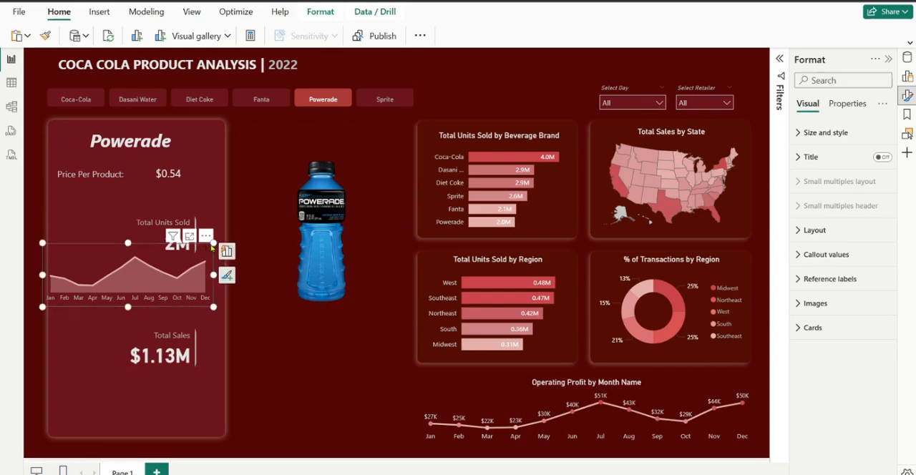
left_click_drag(212, 247, 214, 251)
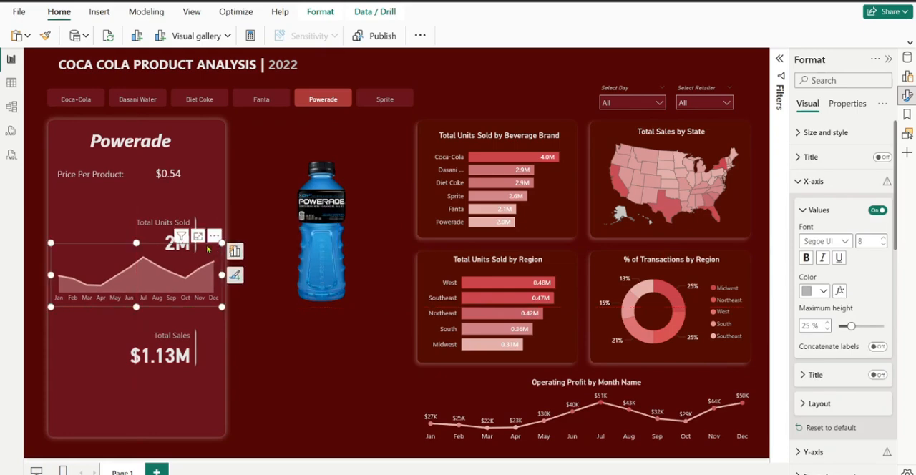
key("ctrl+v")
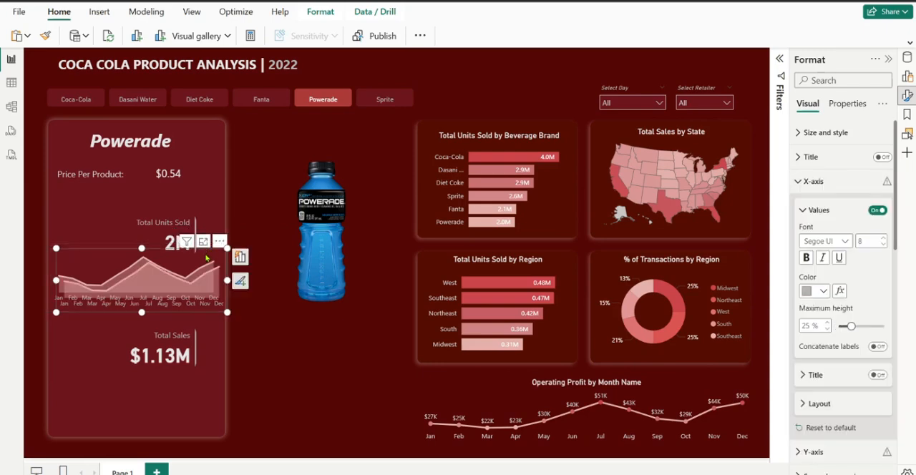
left_click_drag(207, 258, 199, 367)
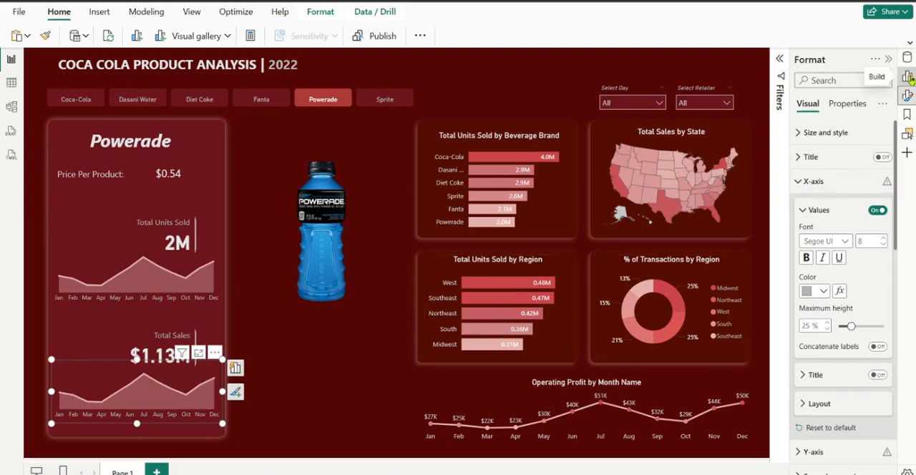
Replace Total Units Sold with the Total Sales measure from DAX Measures on the copied area chart's Y-axis
left_click(908, 76)
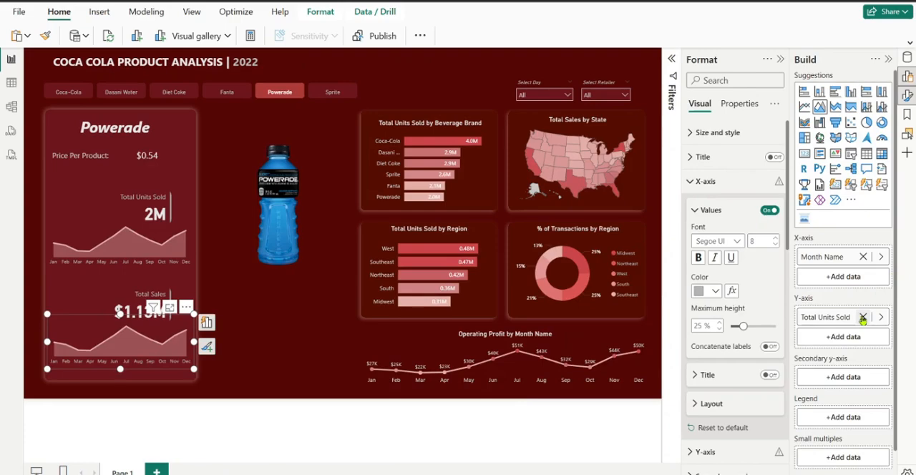
left_click(863, 317)
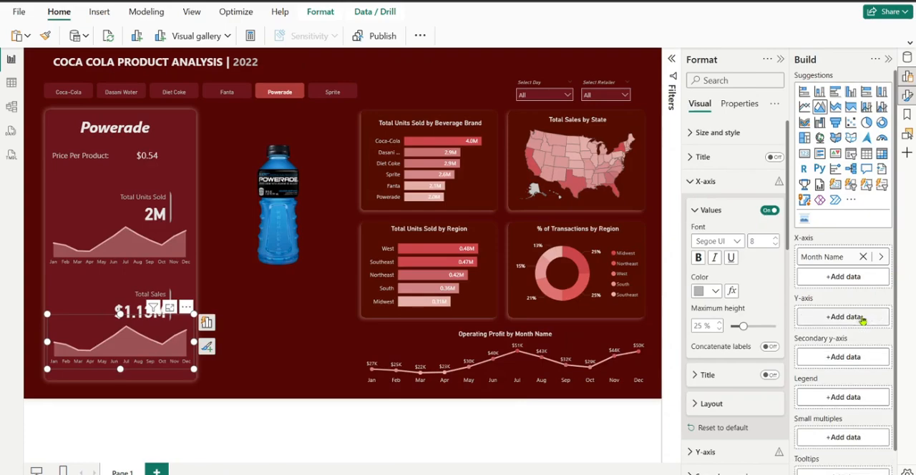
left_click(859, 320)
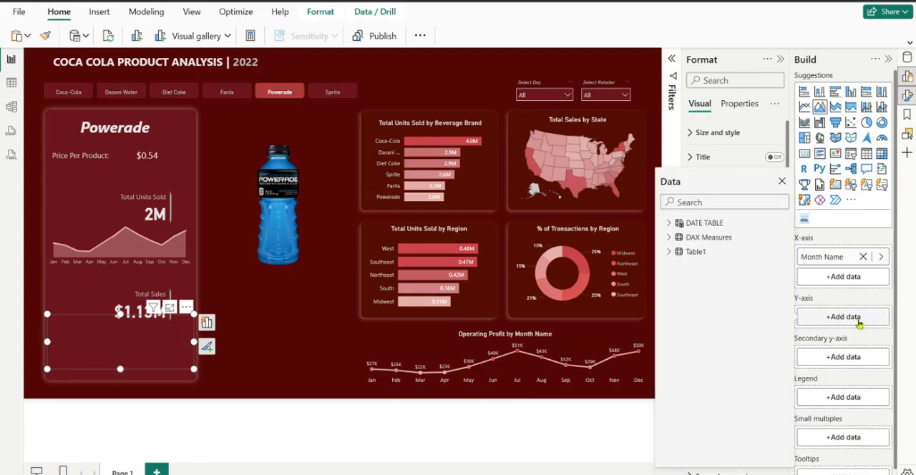
left_click(671, 238)
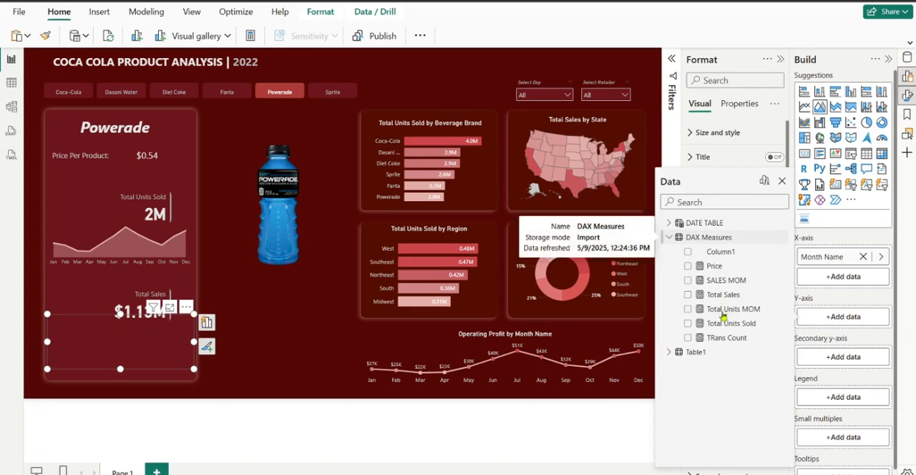
left_click(688, 295)
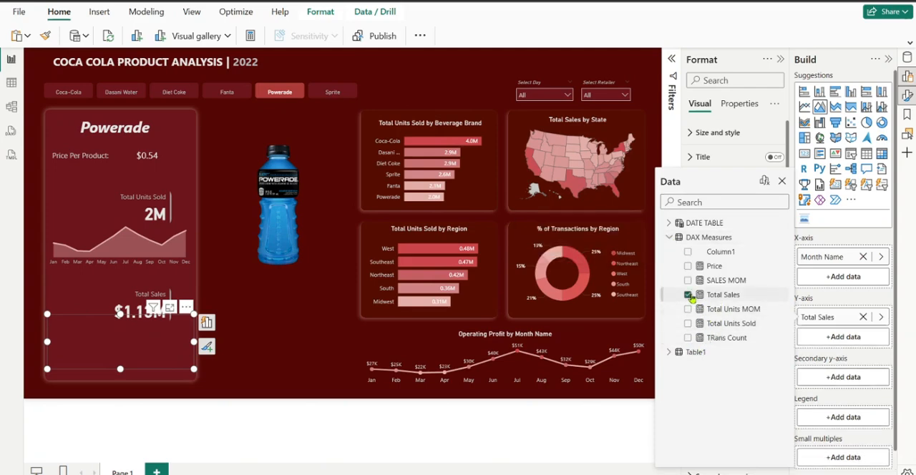
left_click(783, 182)
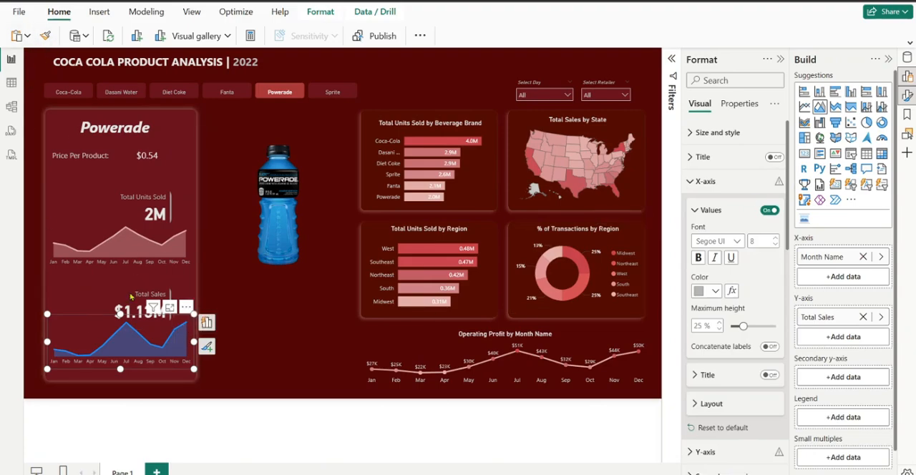
Try to copy the Total Units Sold area chart's formatting onto the Total Sales area chart with Format Painter
left_click(94, 227)
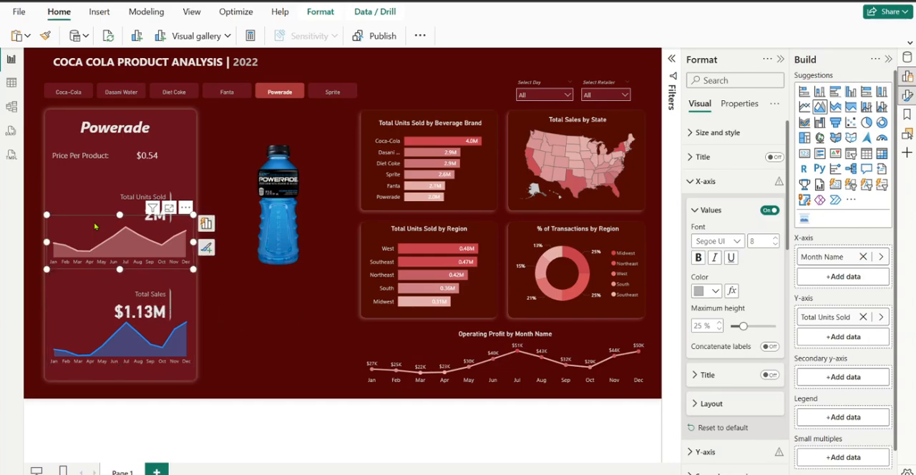
left_click(45, 37)
left_click(113, 343)
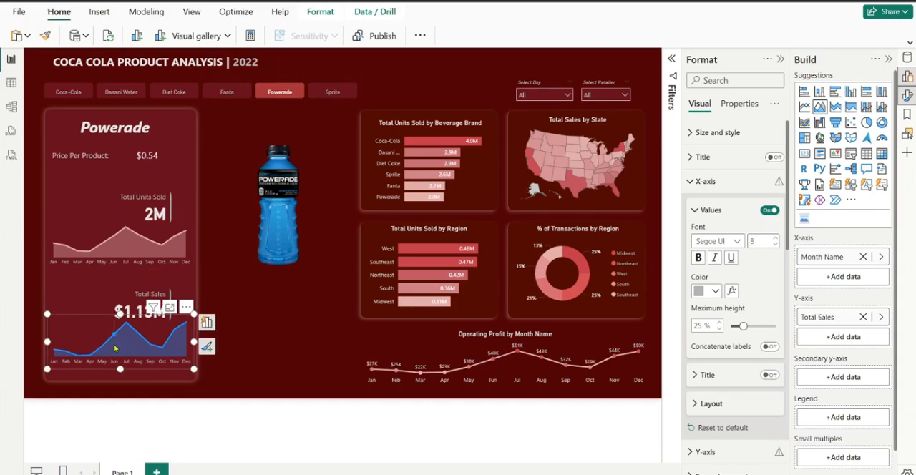
Set the line color of the Total Sales area chart to the same light pink as the Total Units Sold chart
left_click(691, 183)
scroll(730, 387, "down", 3)
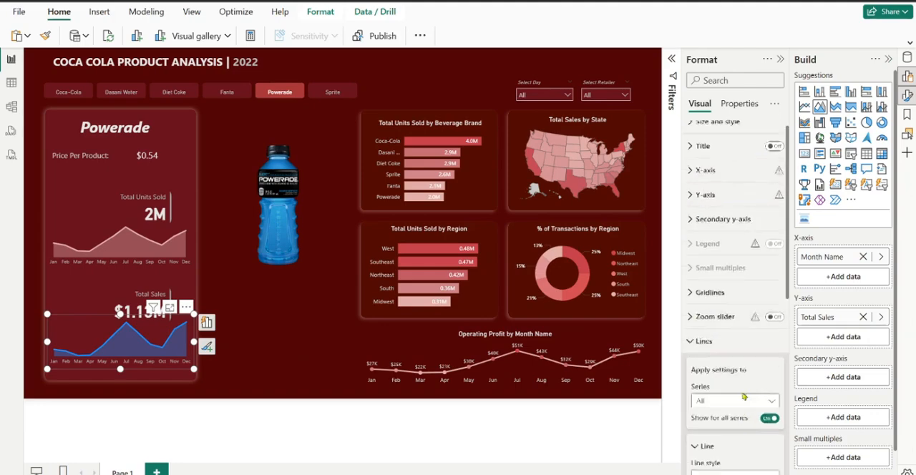
scroll(729, 388, "down", 3)
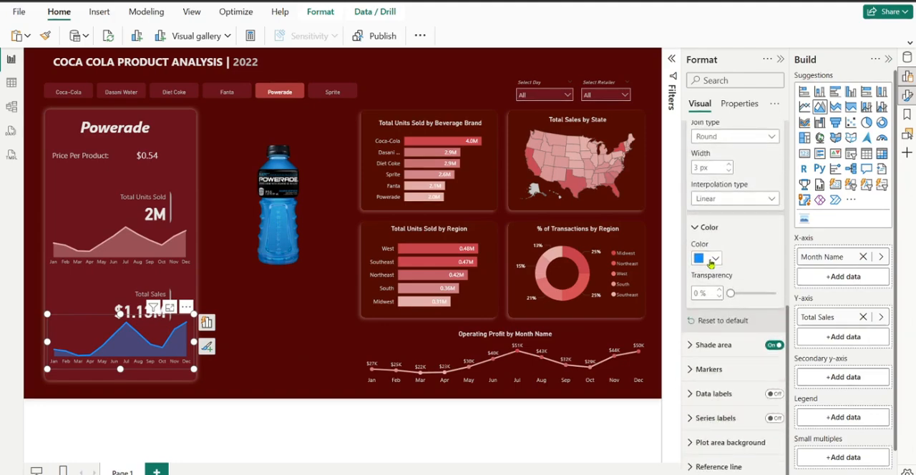
left_click(715, 259)
left_click(724, 438)
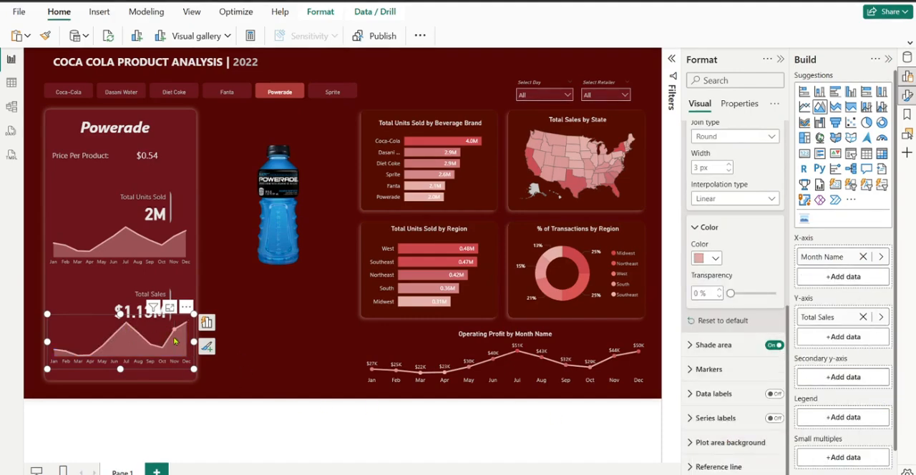
mouse_move(153, 226)
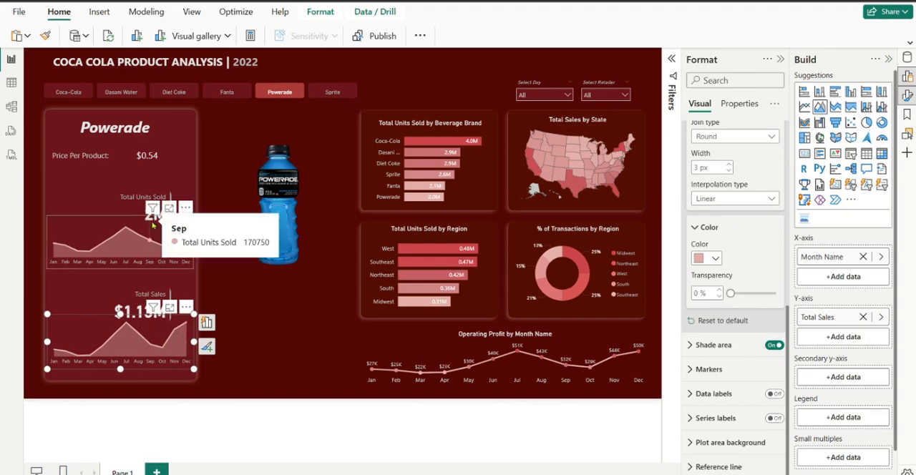
left_click(691, 350)
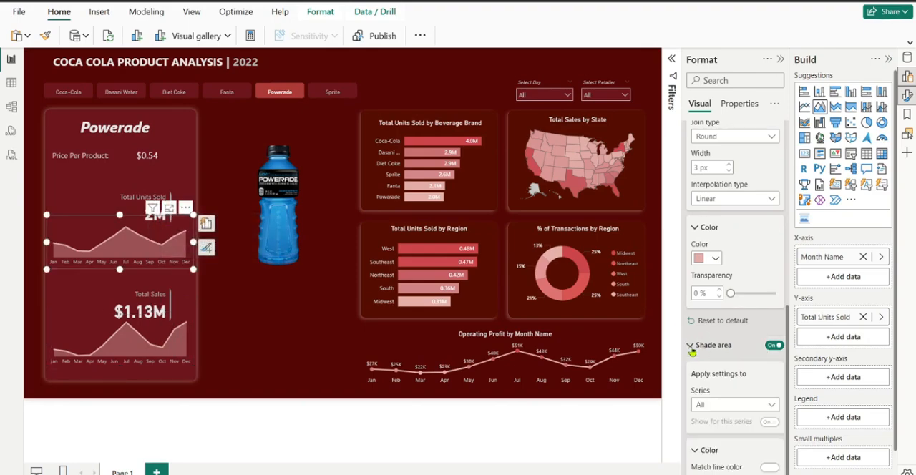
scroll(723, 413, "down", 3)
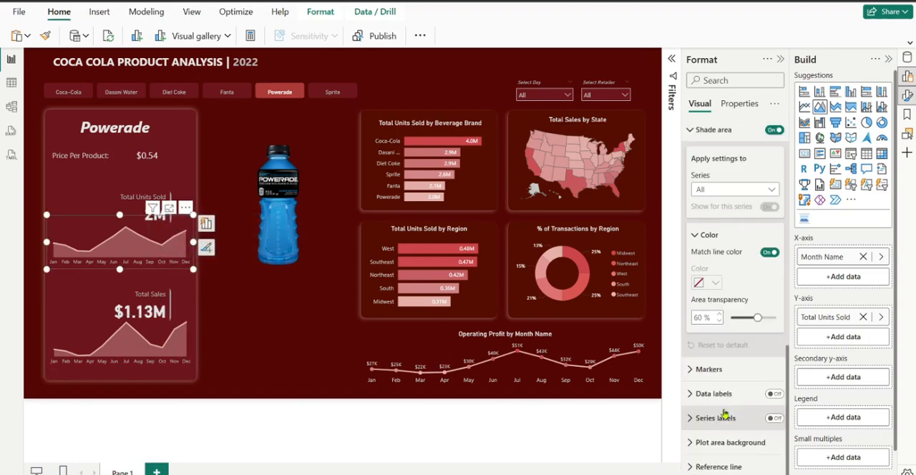
left_click(770, 252)
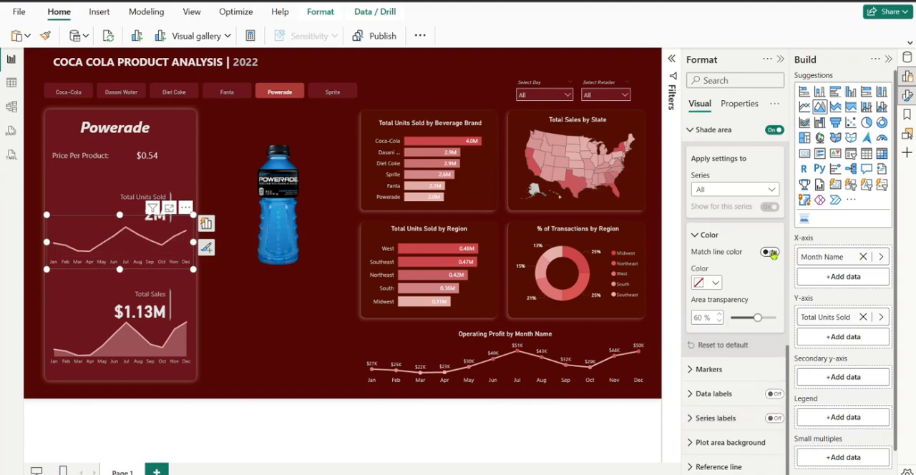
left_click(770, 252)
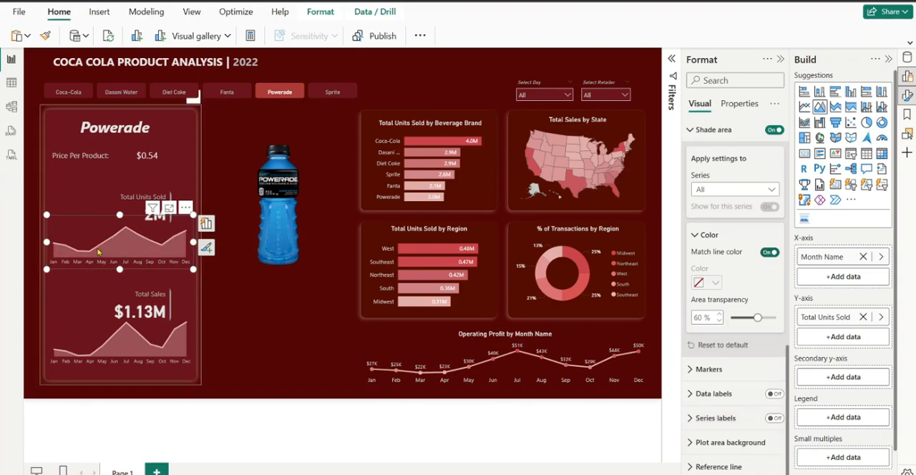
left_click(231, 304)
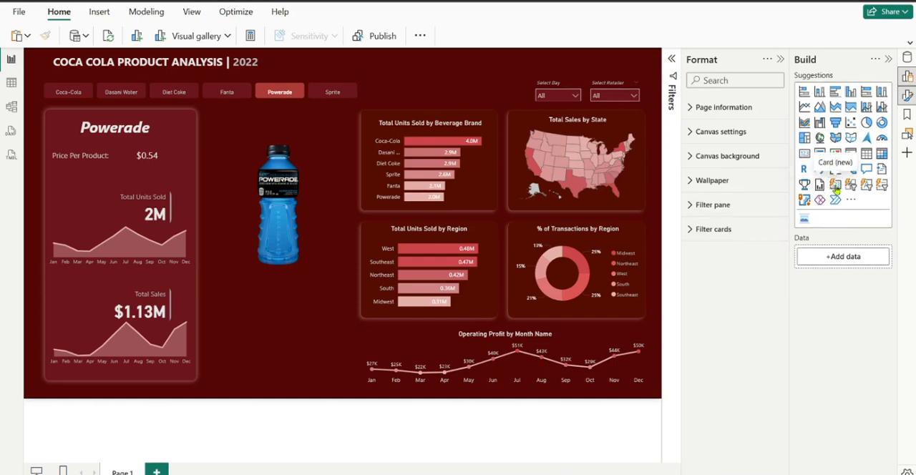
Add a new card visual showing the Total Units MOM measure from DAX Measures
left_click(836, 187)
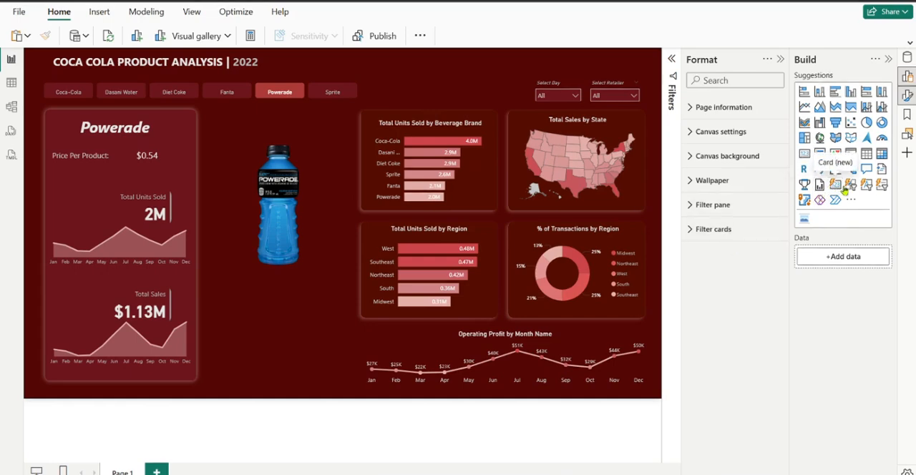
left_click(907, 59)
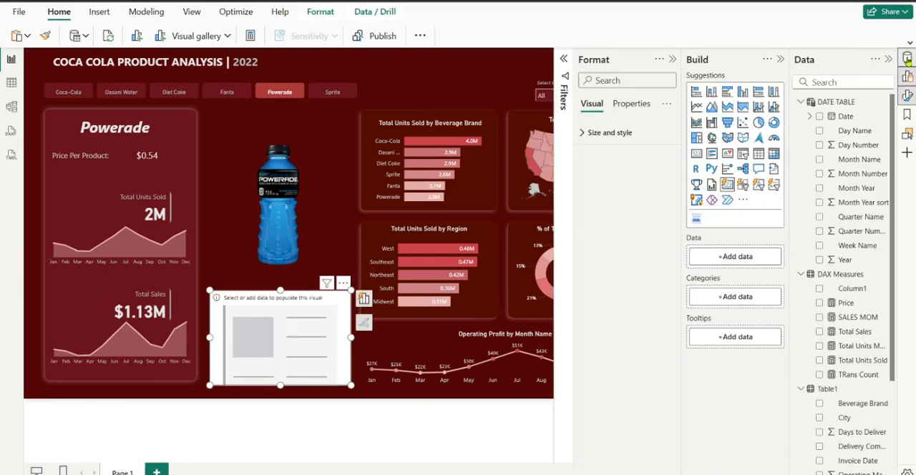
left_click(801, 104)
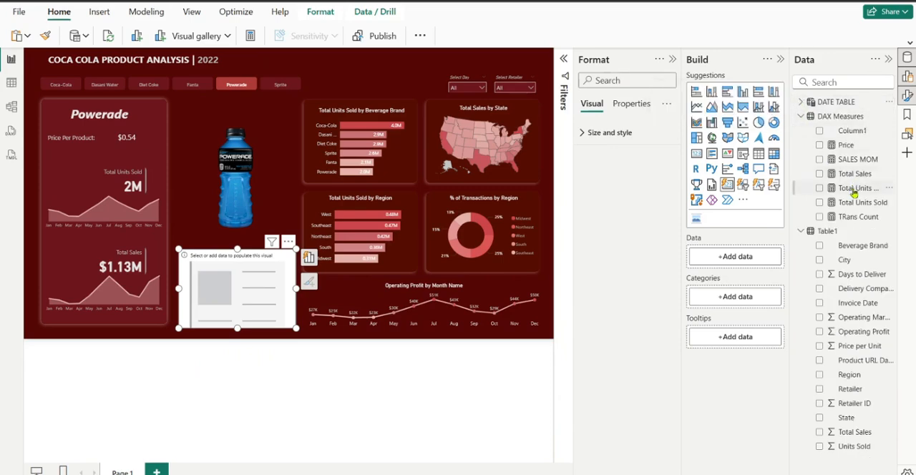
left_click_drag(855, 194, 748, 258)
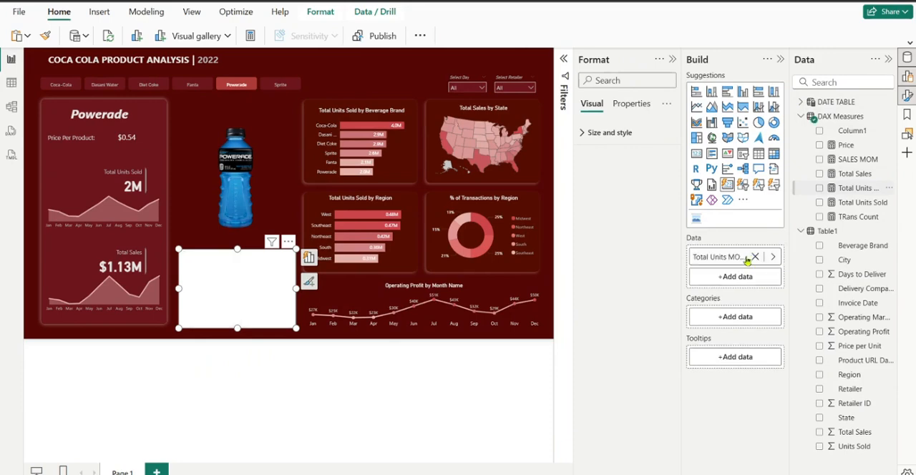
Move the Total Units MOM card into the product panel over the Total Units Sold figure and shrink it
left_click_drag(250, 285, 133, 186)
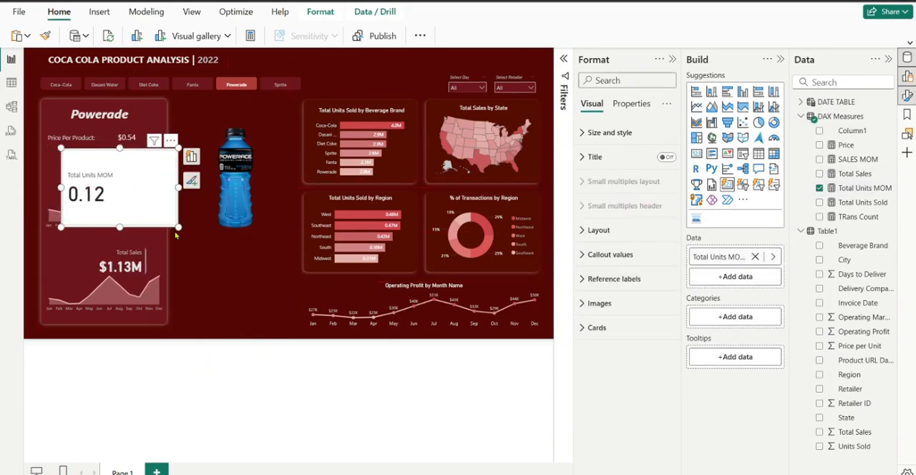
mouse_move(178, 225)
left_mouse_down()
mouse_move(152, 205)
mouse_move(170, 212)
left_mouse_up()
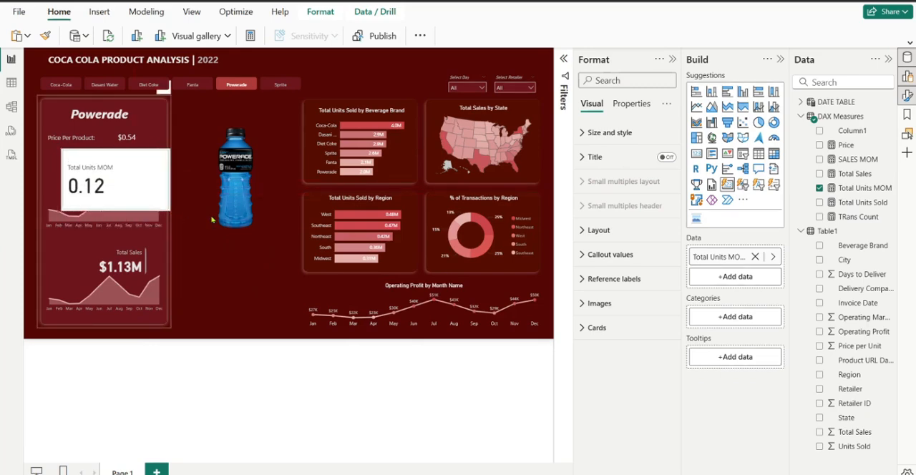
left_click(782, 60)
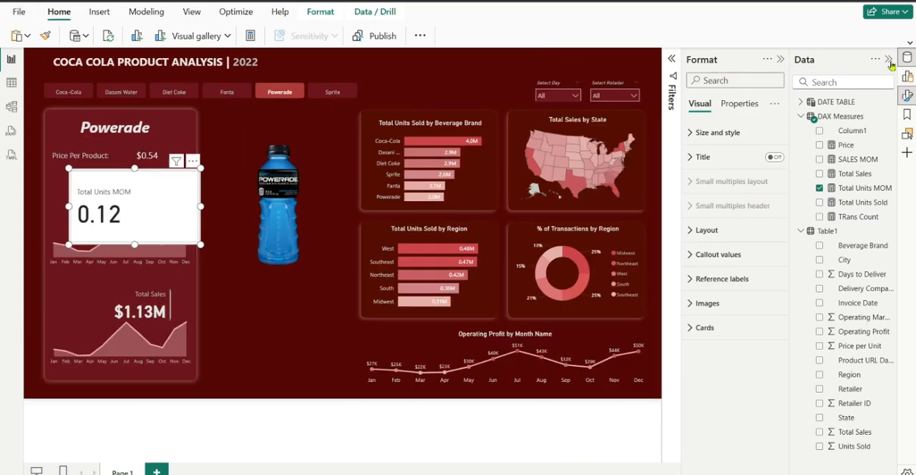
left_click(890, 61)
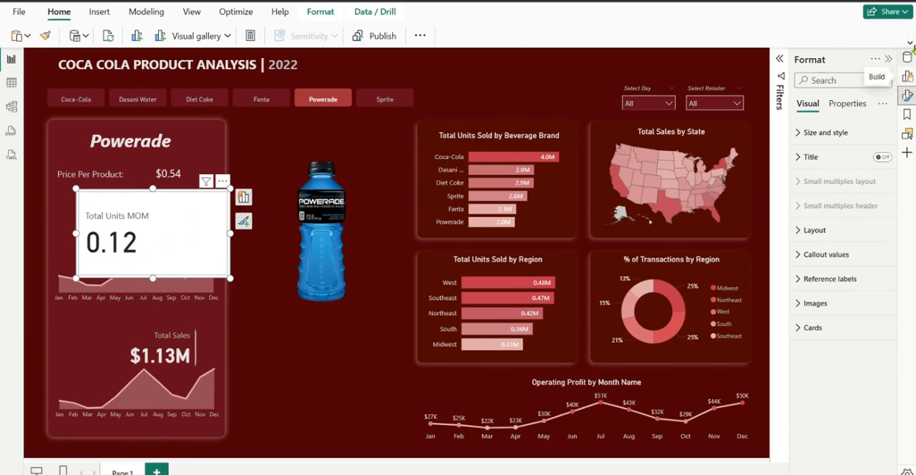
Format the Total Units MOM measure as a percentage with 0 decimal places and narrow its card
left_click(912, 62)
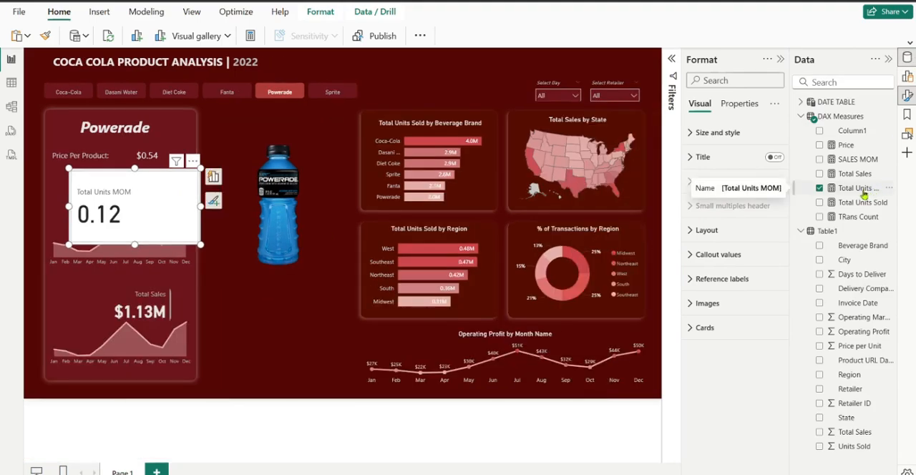
left_click(859, 189)
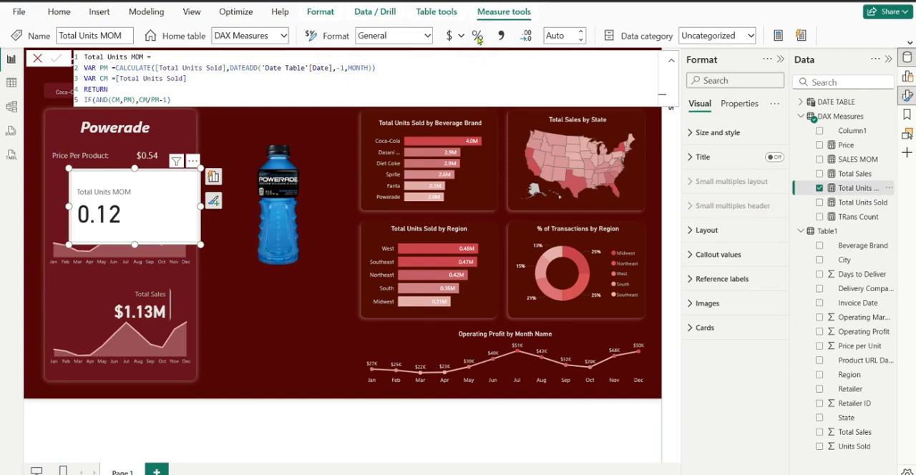
left_click(478, 38)
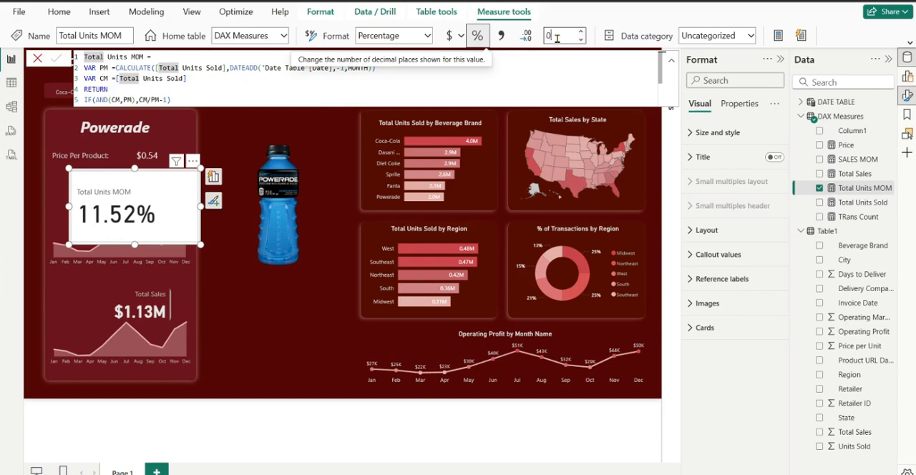
left_click(554, 21)
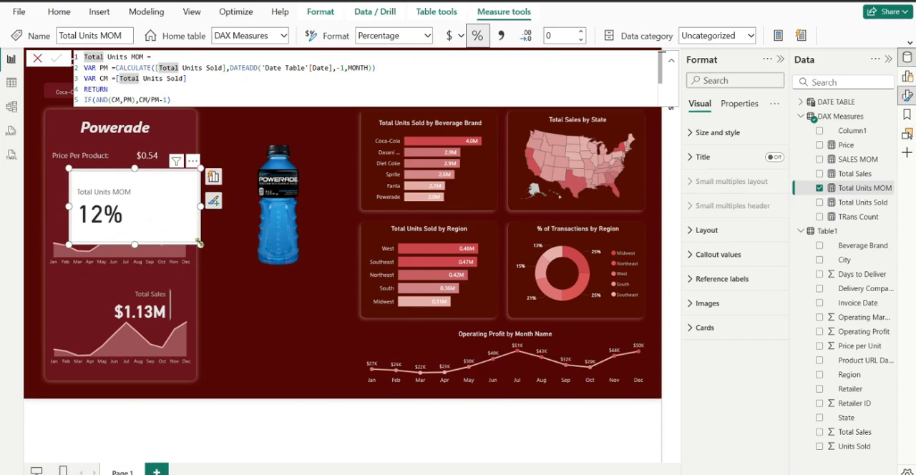
left_click_drag(199, 244, 172, 241)
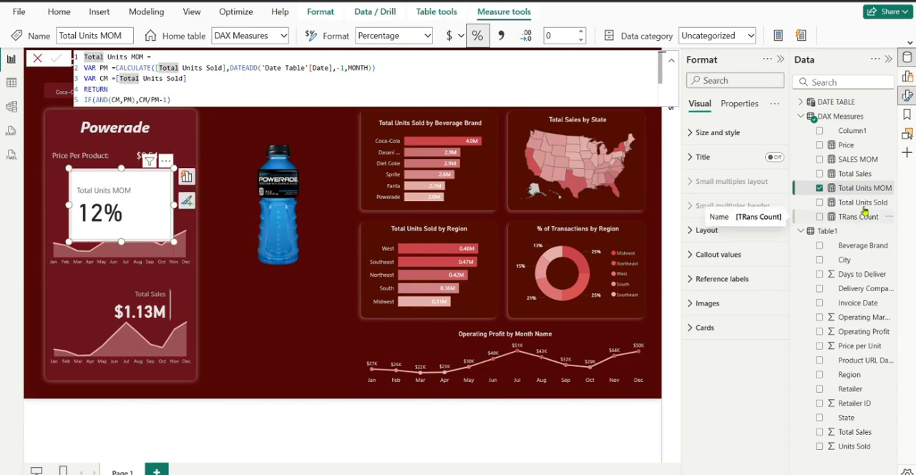
Try to format the SALES MOM measure as a percentage and set its decimal places to 0
left_click(858, 160)
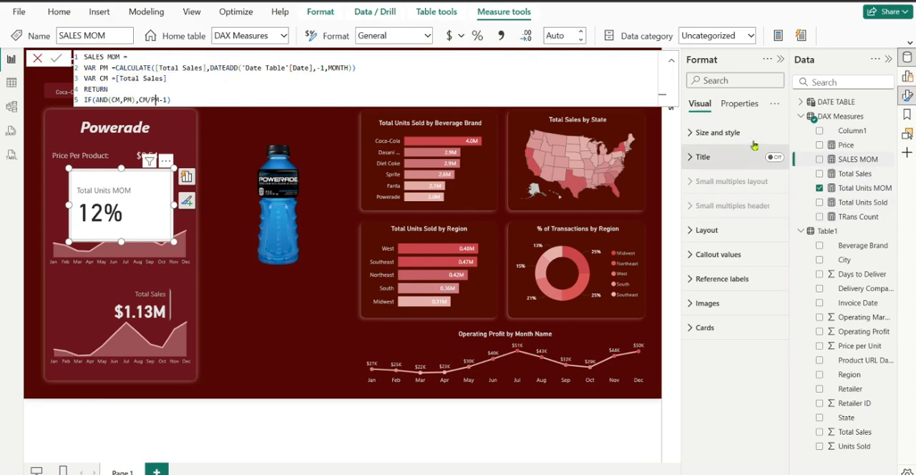
left_click(476, 37)
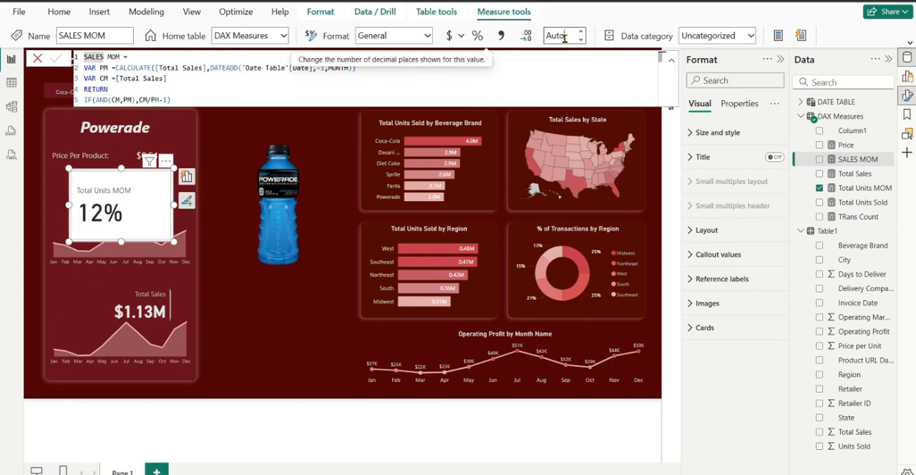
left_click(574, 35)
left_click_drag(574, 34, 541, 39)
type("0")
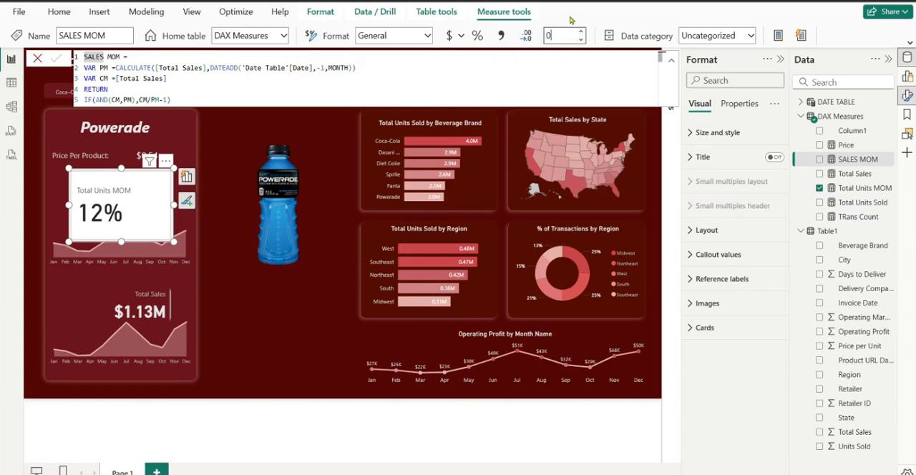
key("Return")
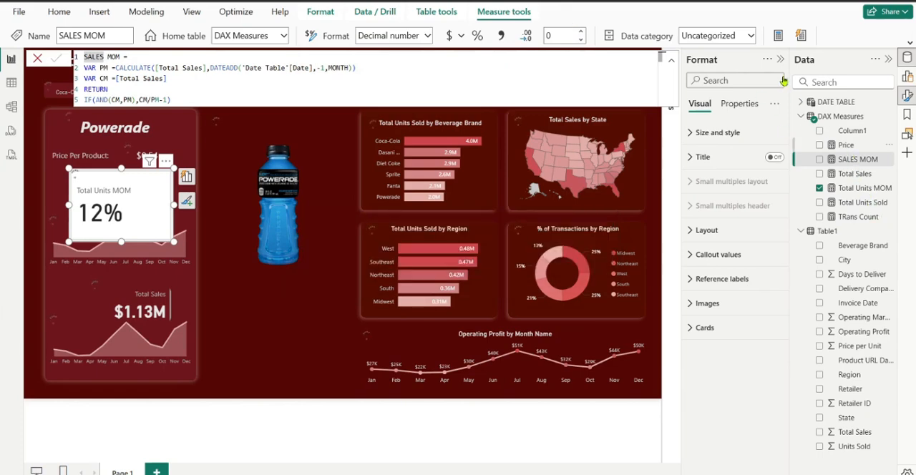
left_click(670, 65)
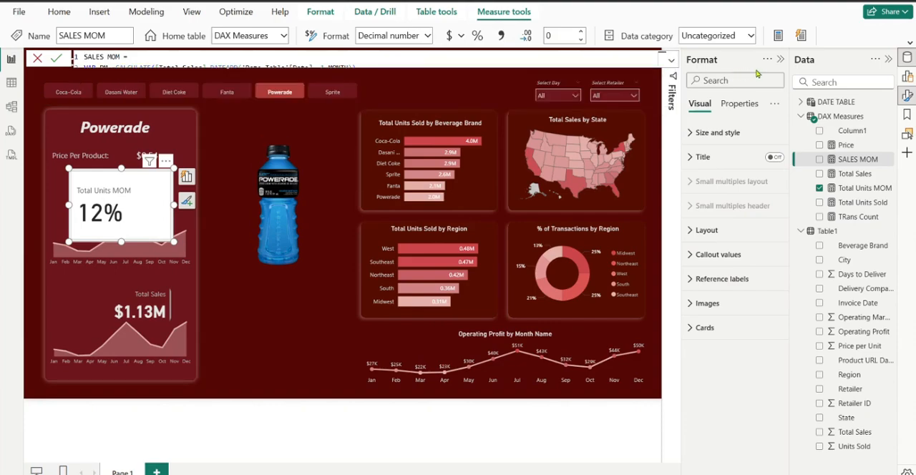
left_click(890, 62)
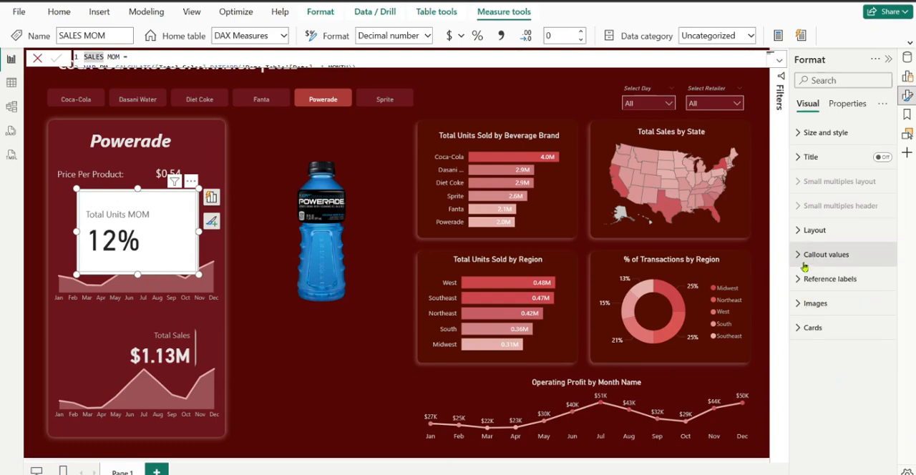
Turn off the visual background of the Total Units MOM card
left_click(808, 133)
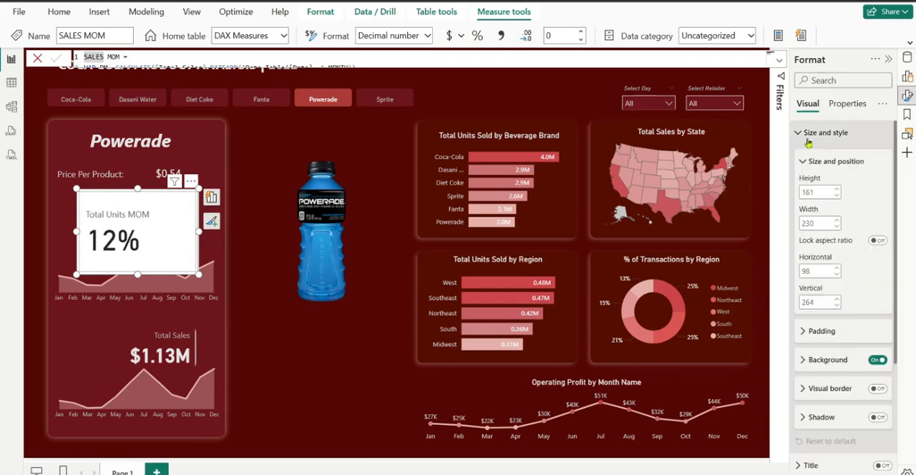
left_click(879, 361)
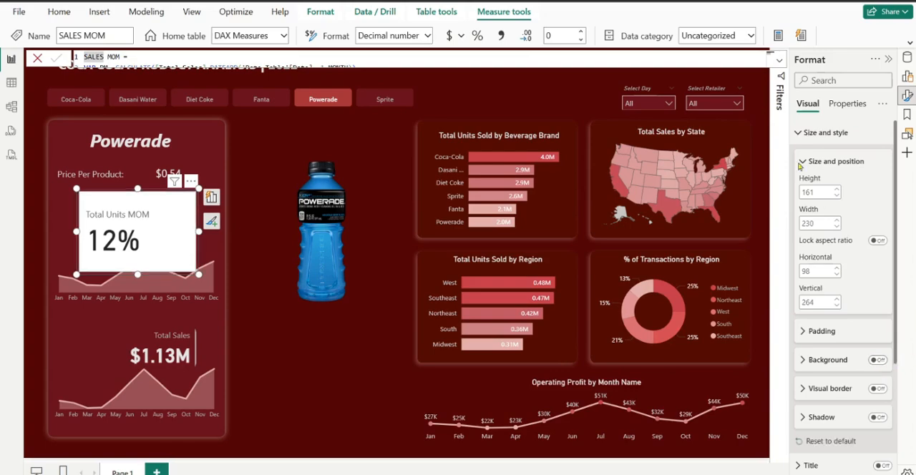
left_click(801, 133)
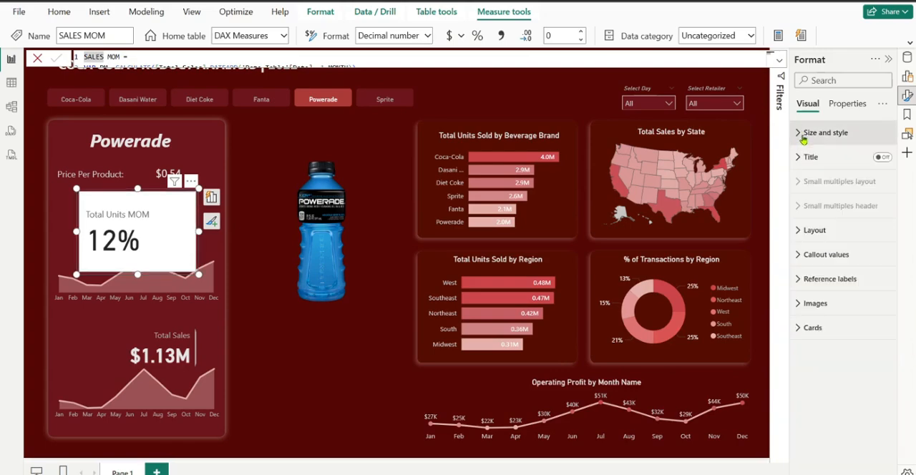
Turn off the card-level background and border of the Total Units MOM card
left_click(803, 231)
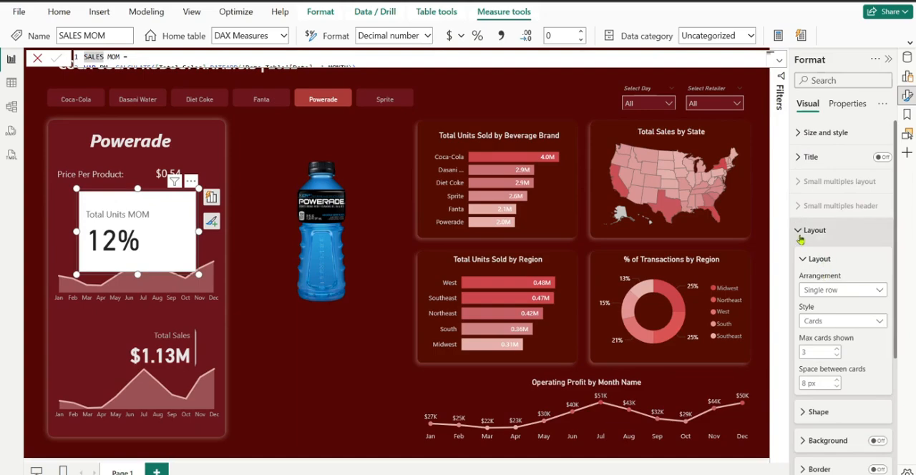
left_click(800, 233)
left_click(800, 235)
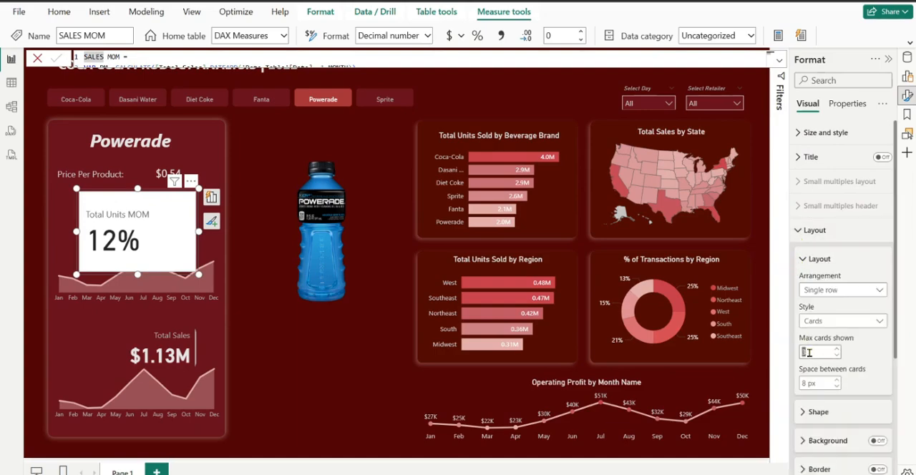
left_click(807, 239)
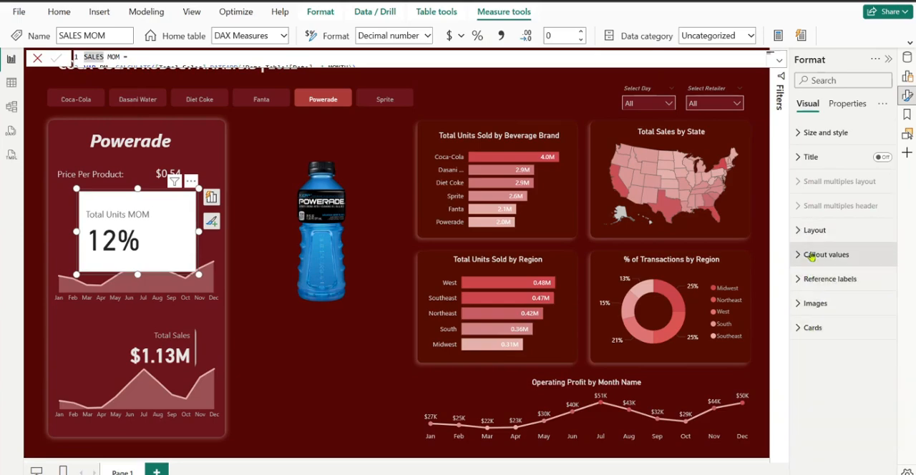
left_click(806, 262)
left_click(808, 262)
left_click(811, 328)
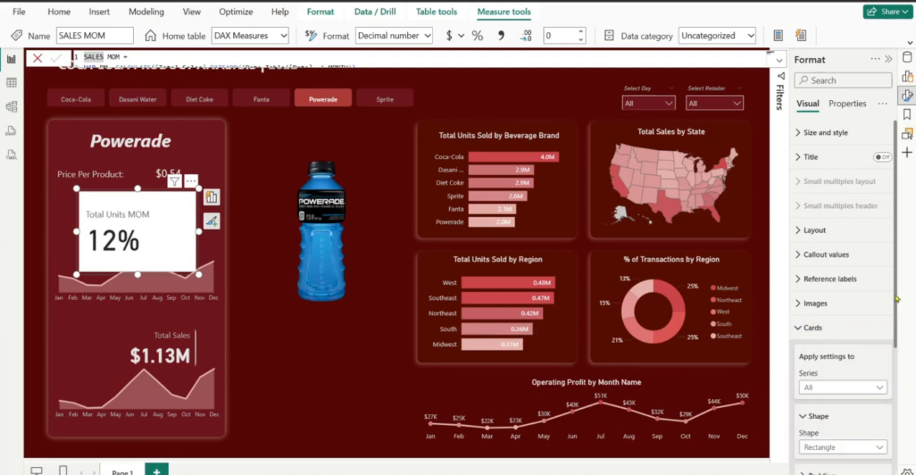
left_click_drag(895, 299, 904, 377)
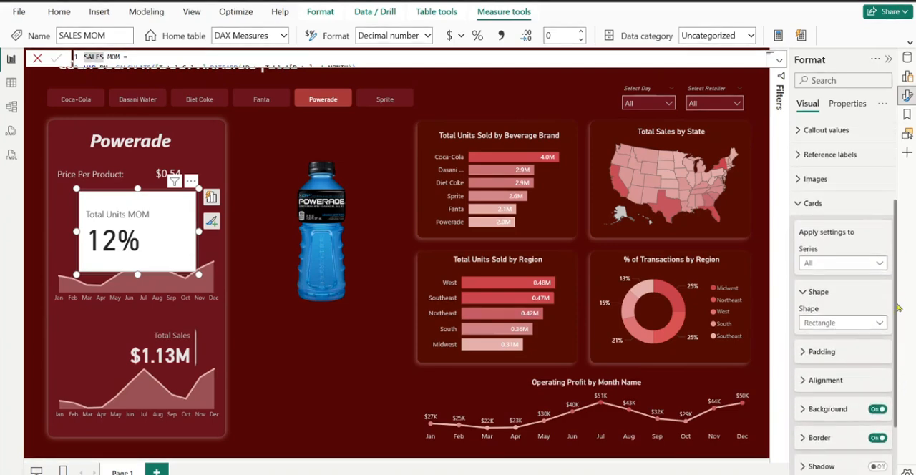
left_click(879, 410)
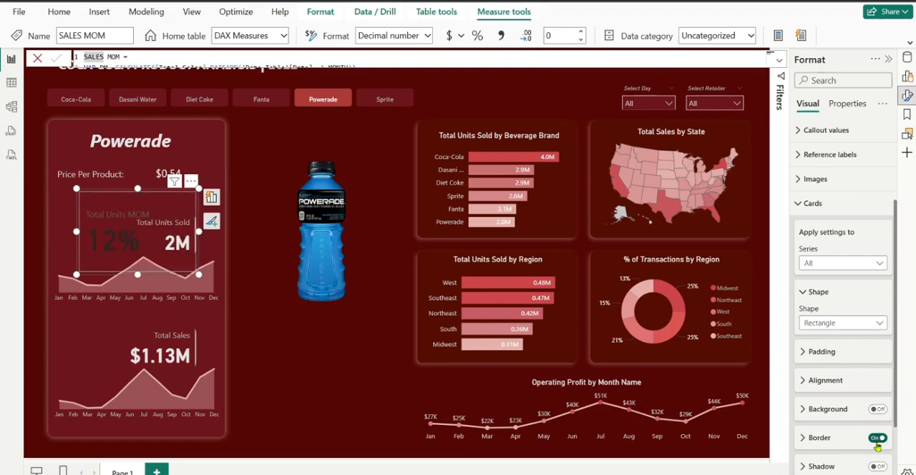
left_click(877, 443)
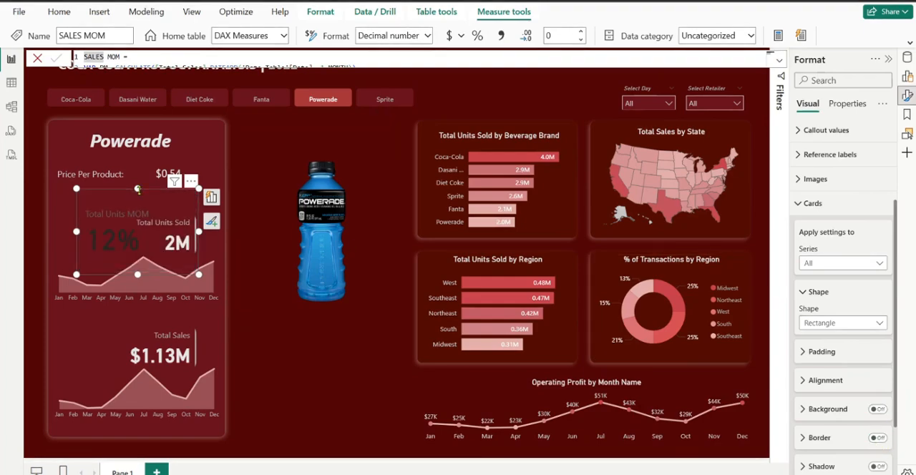
Move the Total Units MOM card to the empty area below the Powerade bottle and enlarge it
left_click_drag(146, 193, 308, 381)
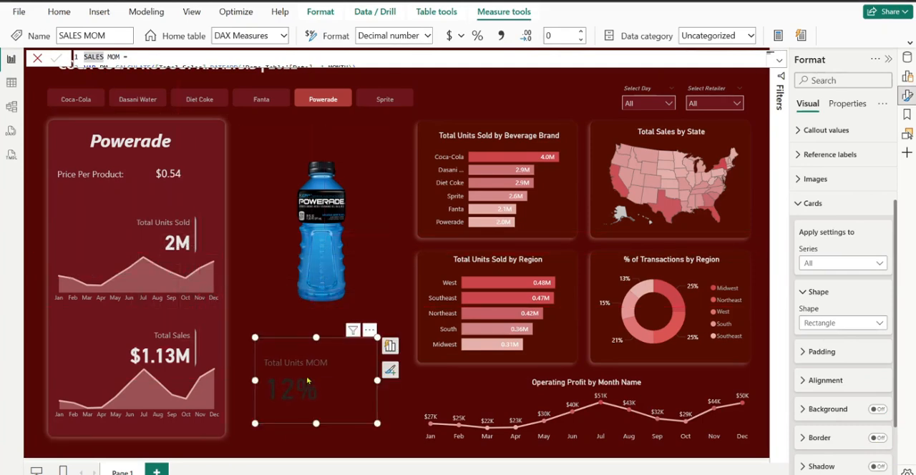
left_click_drag(255, 337, 241, 312)
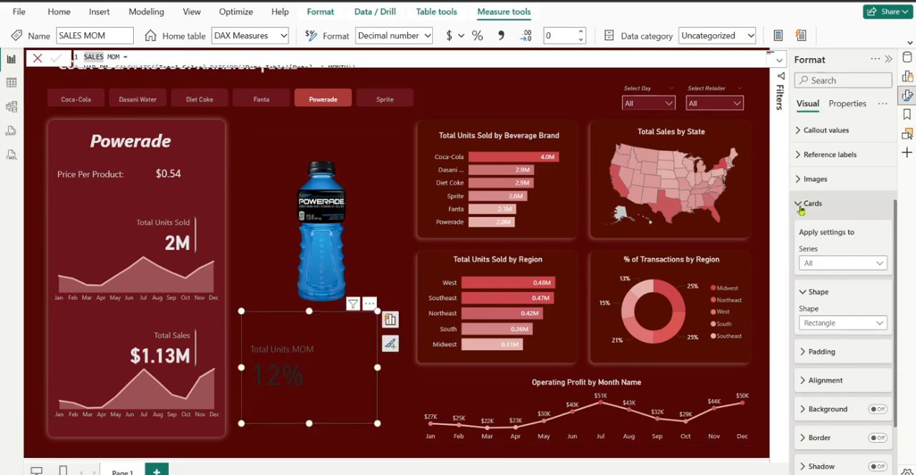
Set the font size of the Total Units MOM card's callout value to 20
left_click(825, 386)
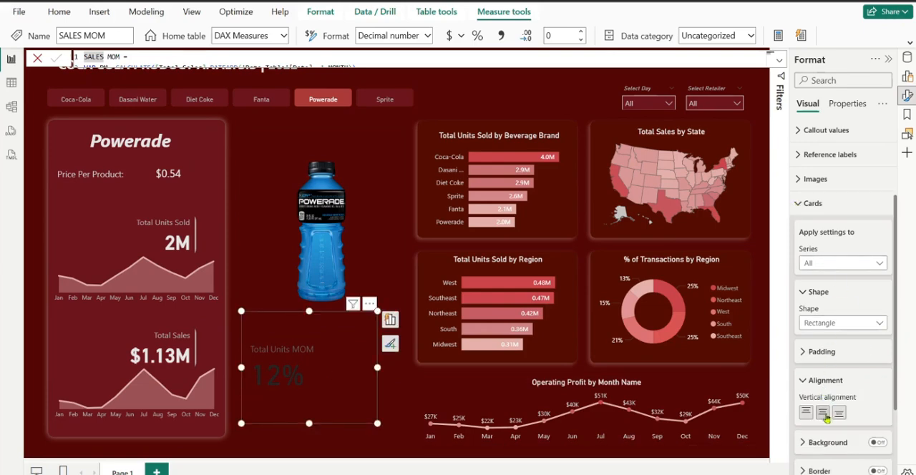
left_click(807, 384)
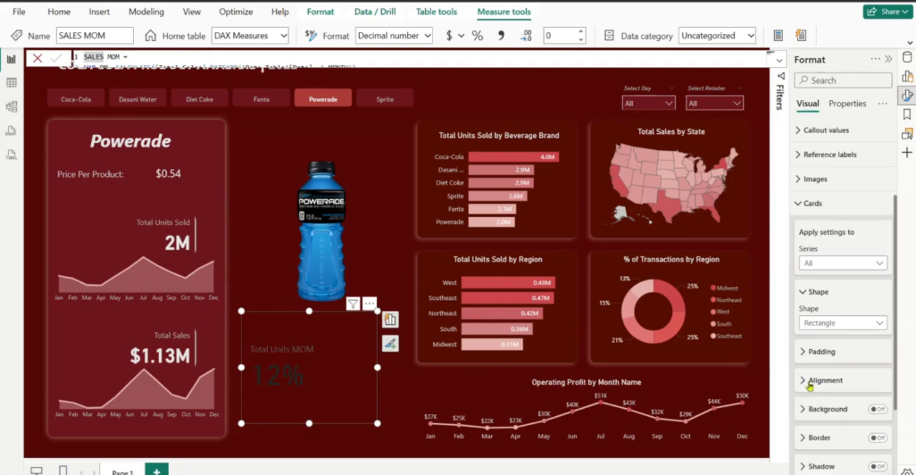
left_click(812, 200)
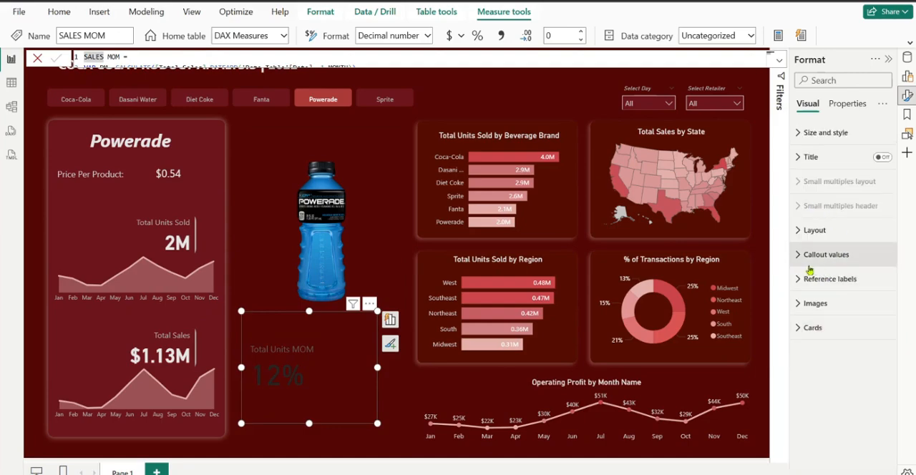
left_click(808, 265)
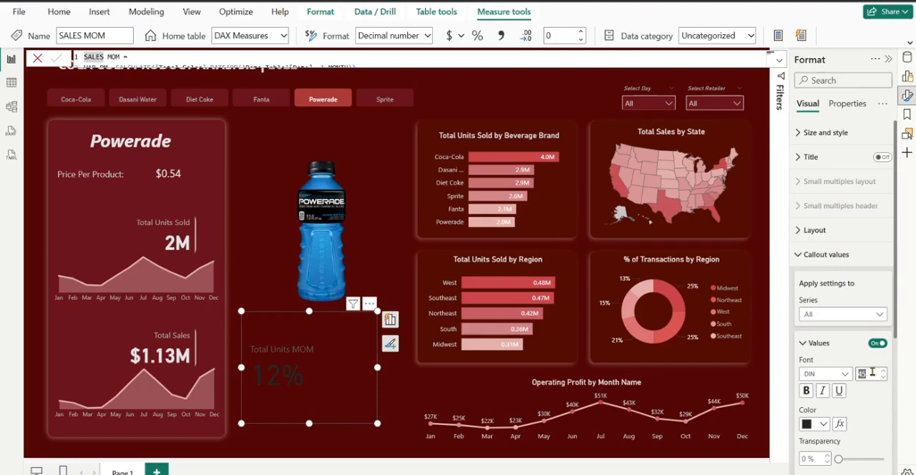
type("20")
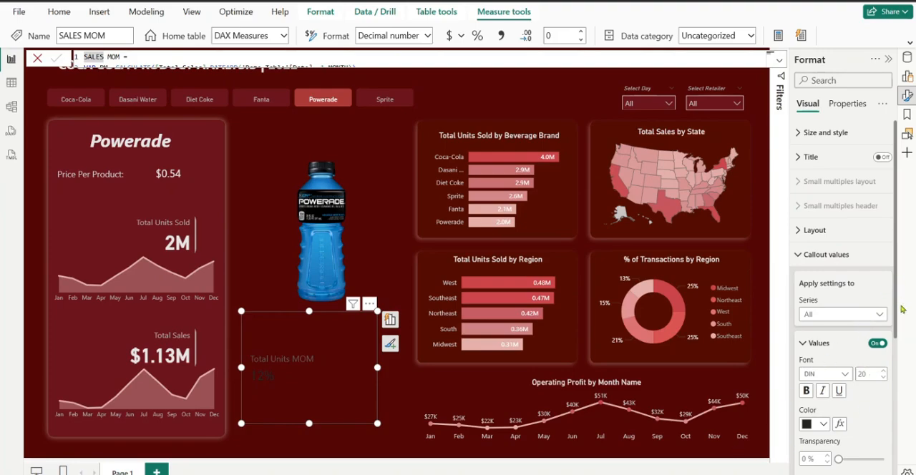
Apply the callout settings to the Total Units MOM series and set its label text to "Change to Prev. Month"
scroll(880, 287, "down", 4)
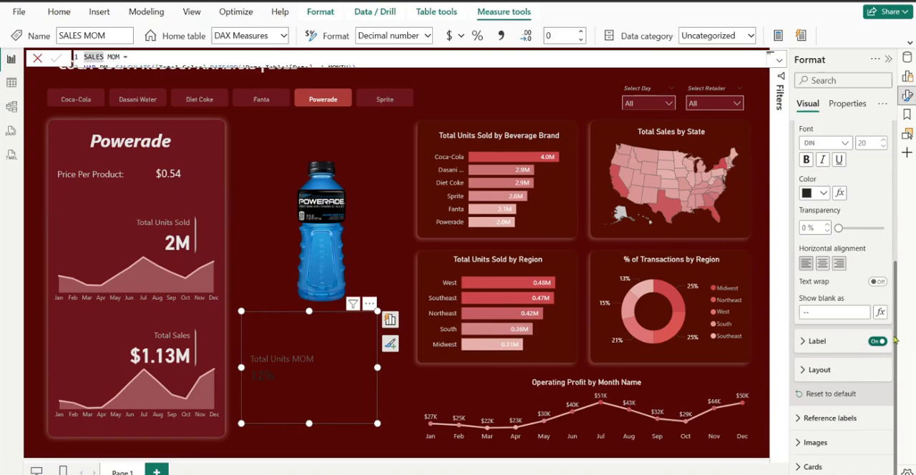
scroll(887, 336, "up", 3)
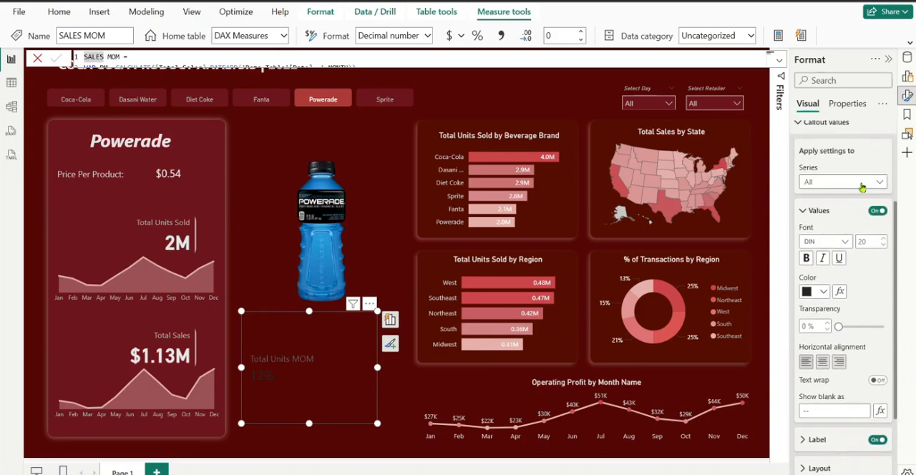
left_click(863, 185)
left_click(842, 215)
scroll(895, 246, "down", 5)
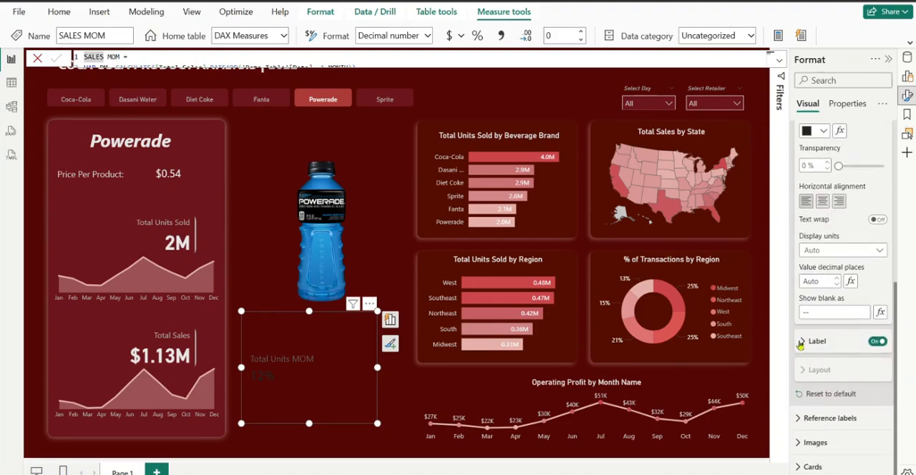
left_click(801, 343)
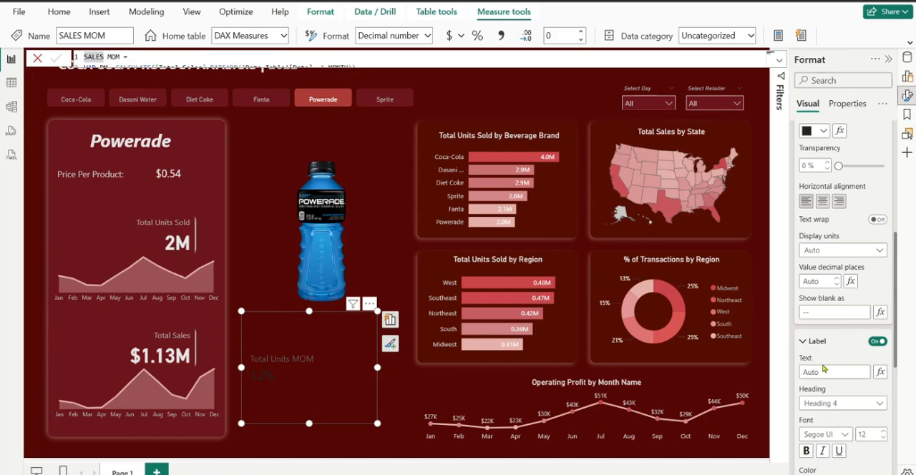
left_click(824, 370)
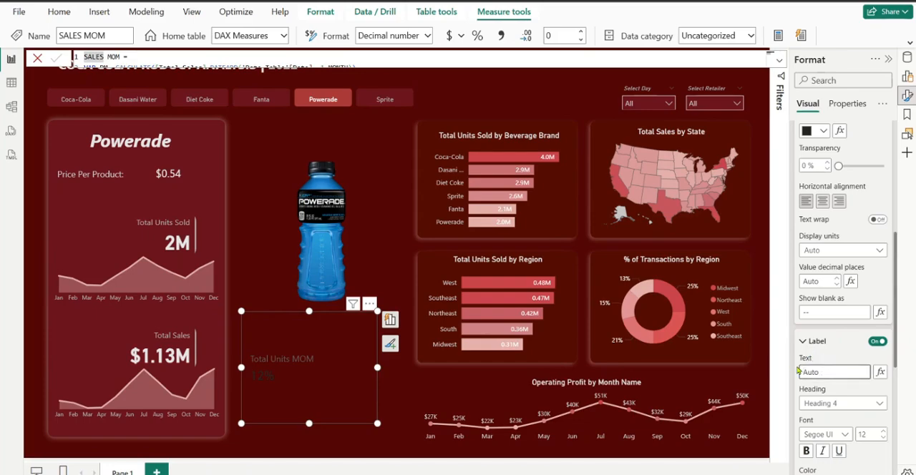
type("Change to Prev")
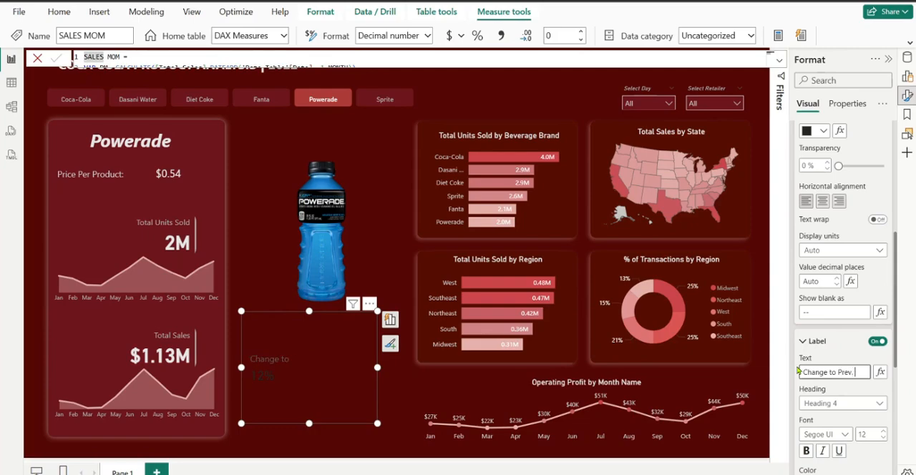
type(". Month")
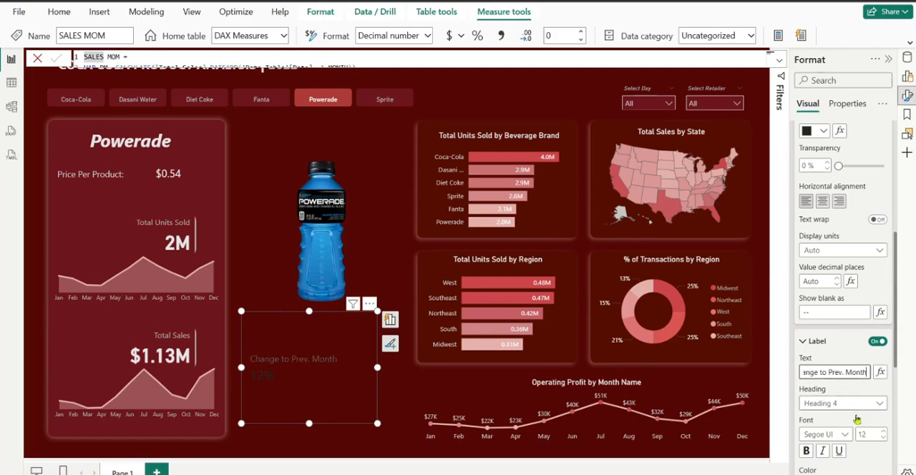
Format the card's "Change to Prev. Month" label as italic light grey text at font size 11
left_click(884, 438)
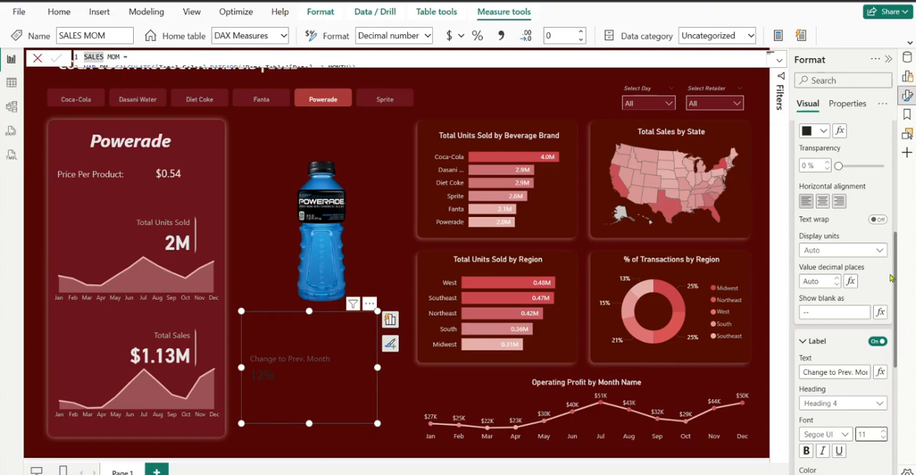
scroll(902, 330, "down", 3)
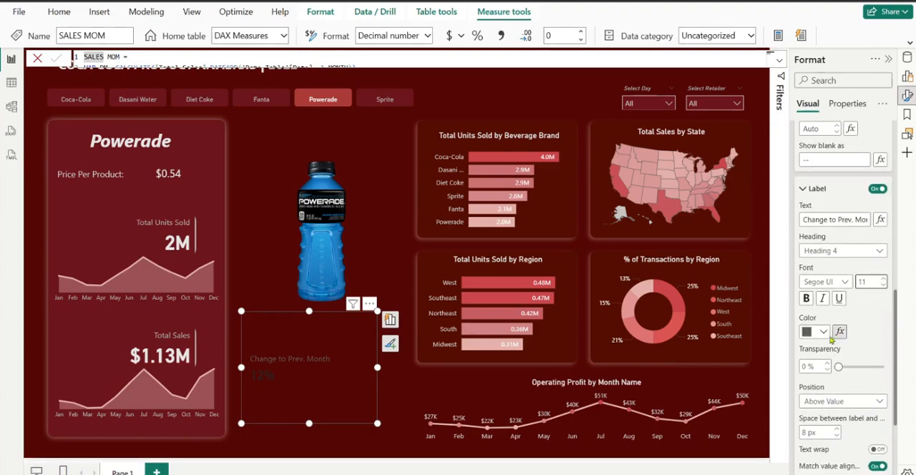
left_click(816, 331)
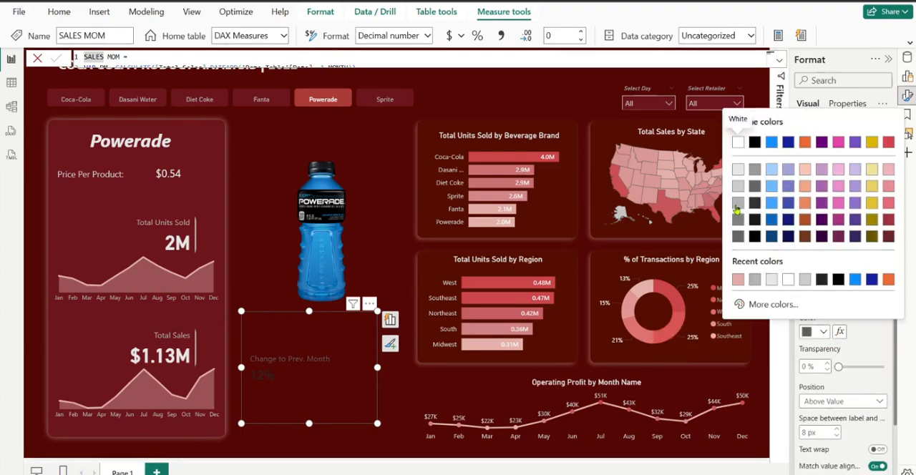
left_click(738, 206)
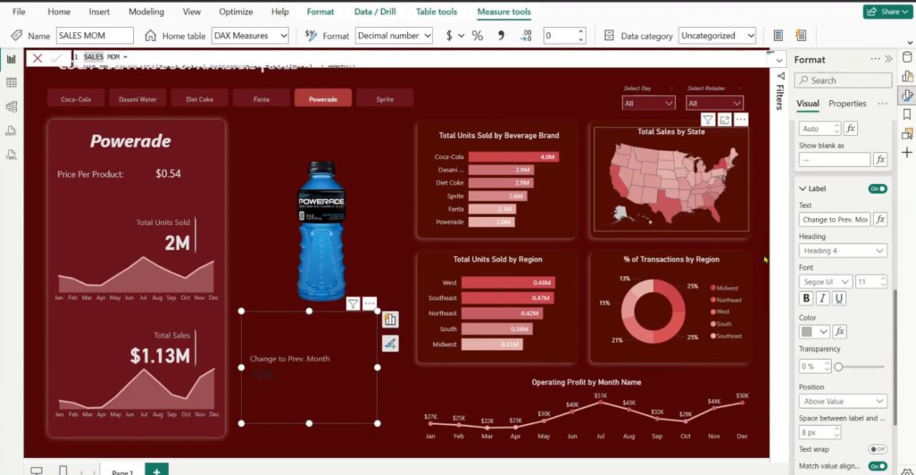
left_click(822, 301)
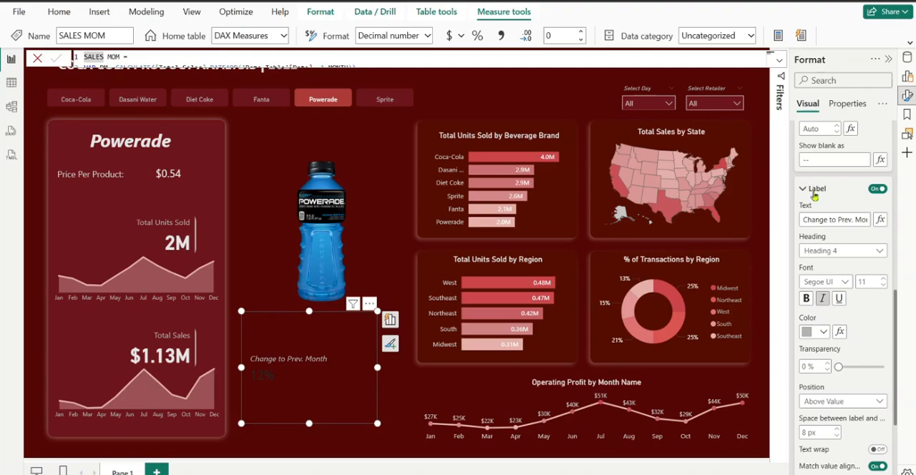
left_click(815, 190)
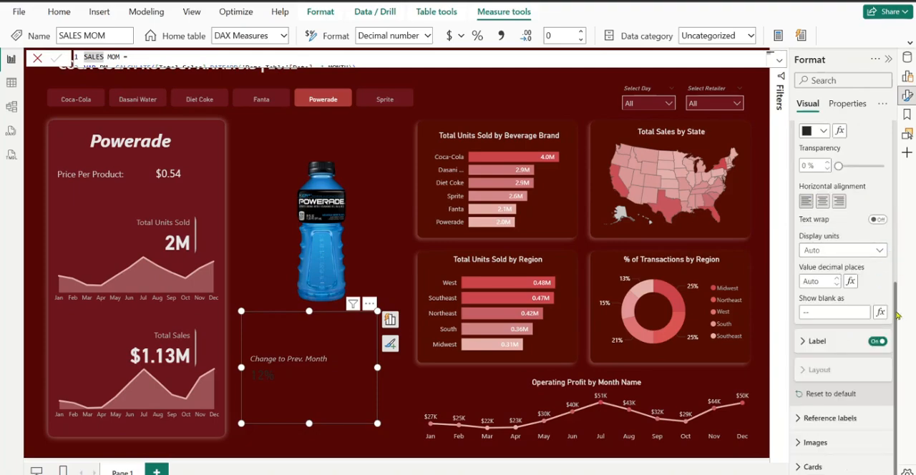
Format the callout value's font colour by rules, giving values from Min to below 0 the light red #efb5b9
scroll(897, 315, "up", 3)
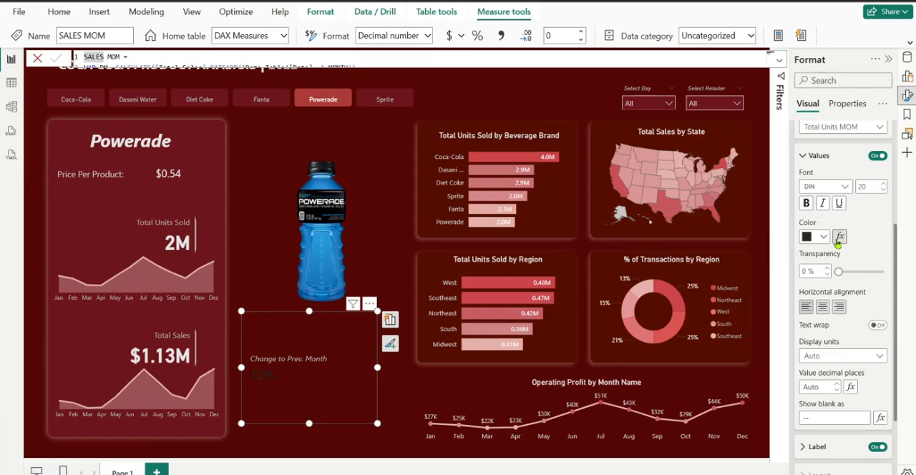
left_click(840, 237)
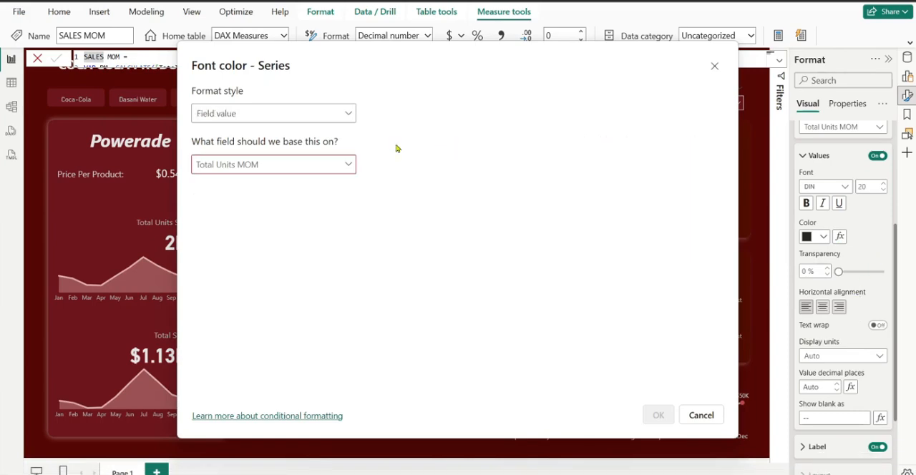
left_click(324, 116)
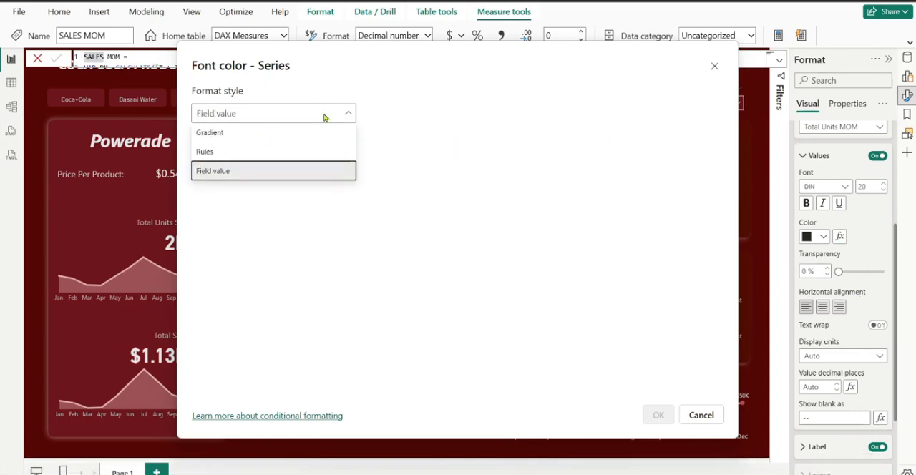
left_click(301, 152)
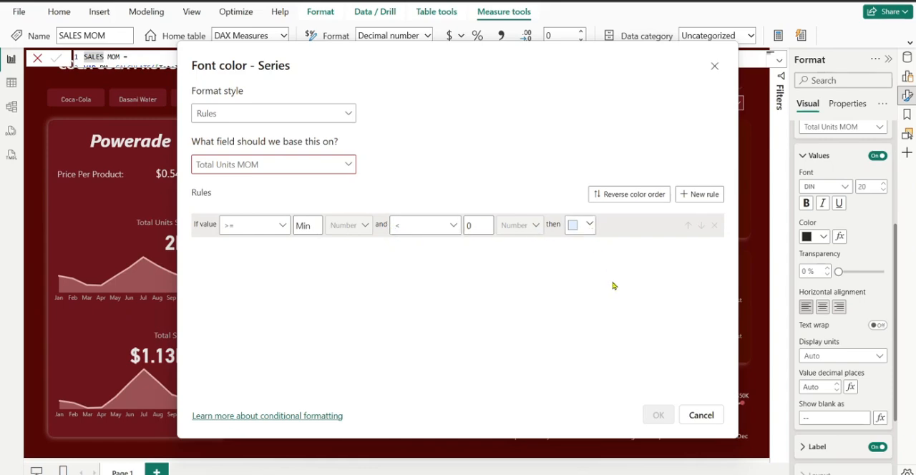
left_click(584, 224)
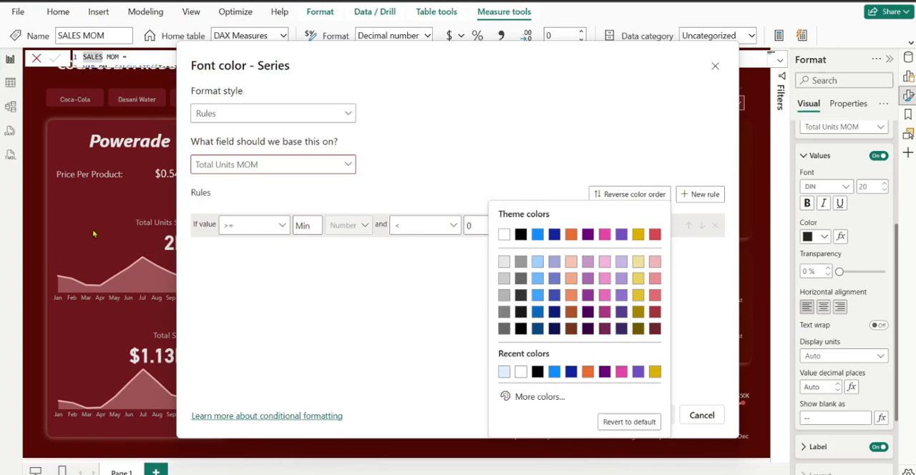
left_click(656, 264)
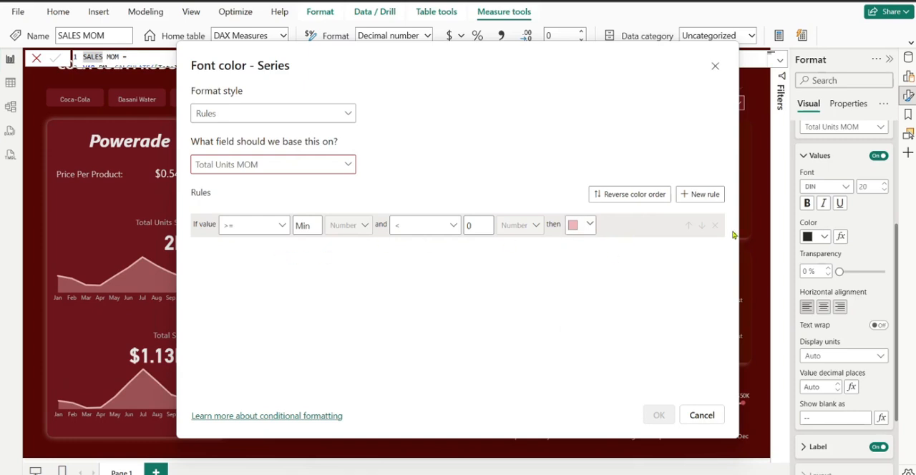
Add a second font colour rule that gives values from 0 to below Max a bright green
left_click(702, 200)
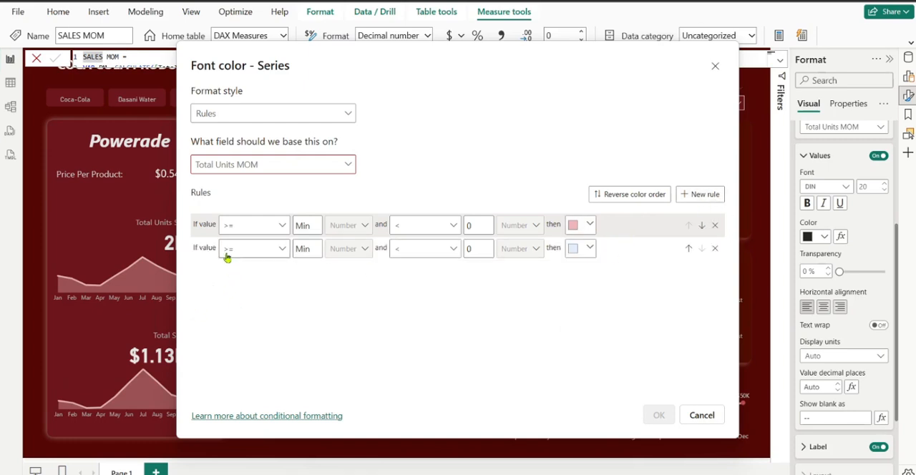
left_click(309, 250)
type("0")
left_click(476, 252)
key("BackSpace")
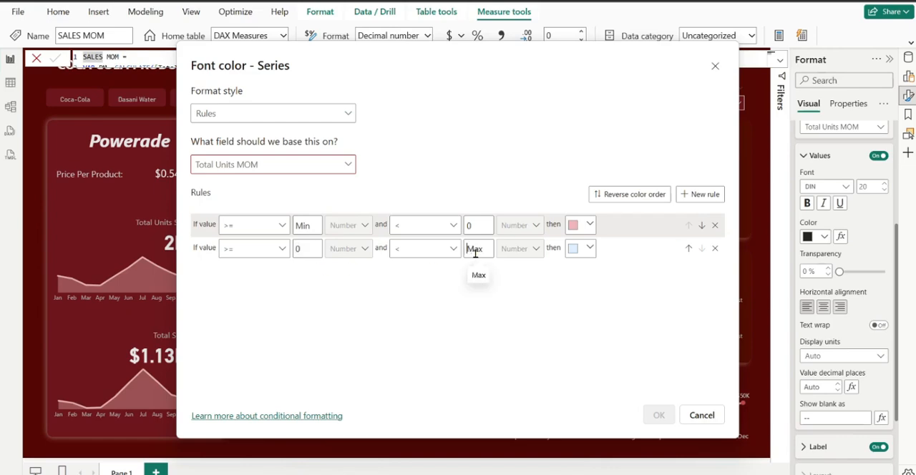
left_click(590, 248)
left_click(542, 238)
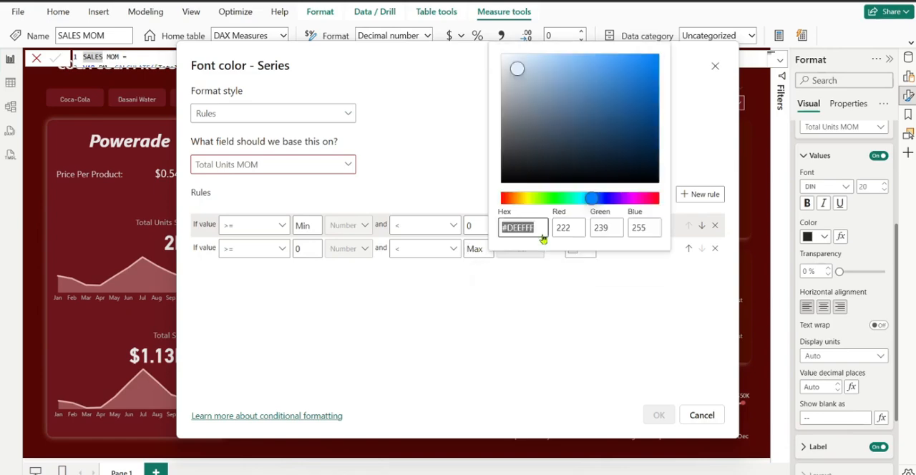
left_click(554, 199)
left_click(639, 84)
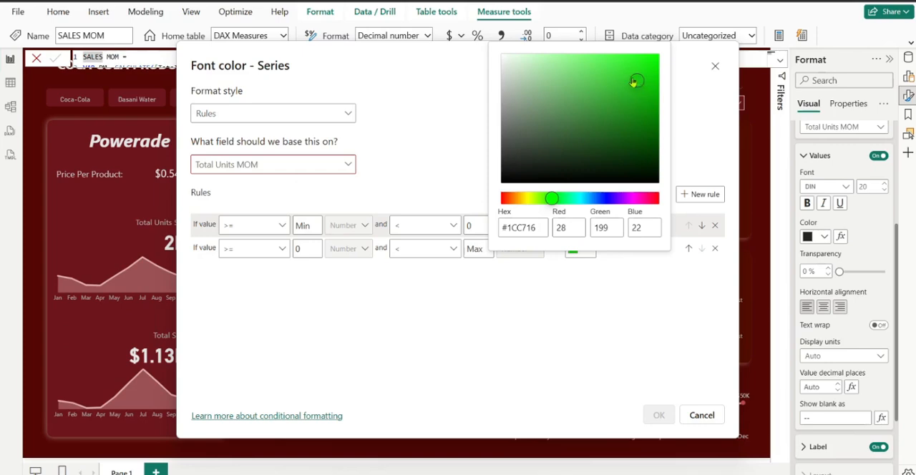
left_click(628, 76)
left_click(715, 365)
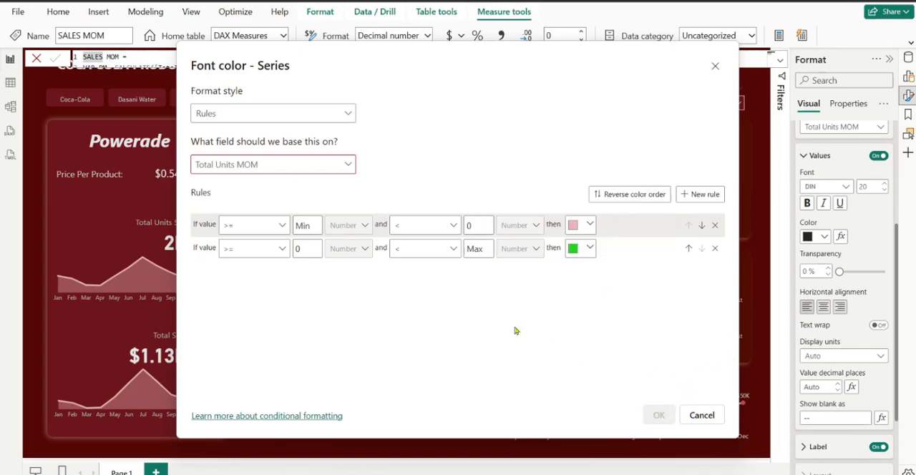
Base the font colour rules on the Total Units MOM field and apply them to the card
left_click(351, 166)
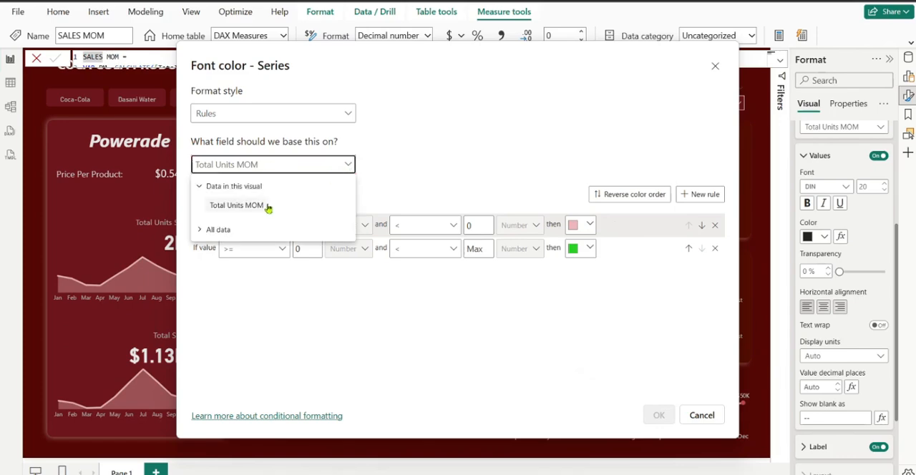
left_click(269, 206)
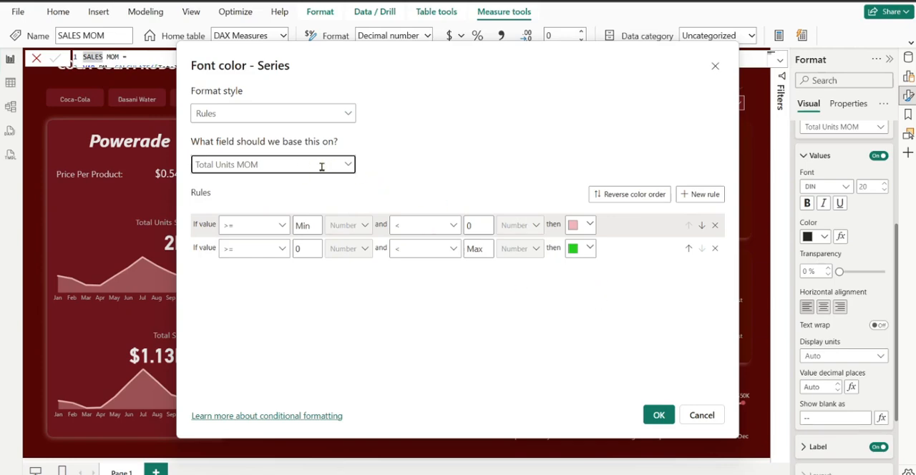
left_click(658, 415)
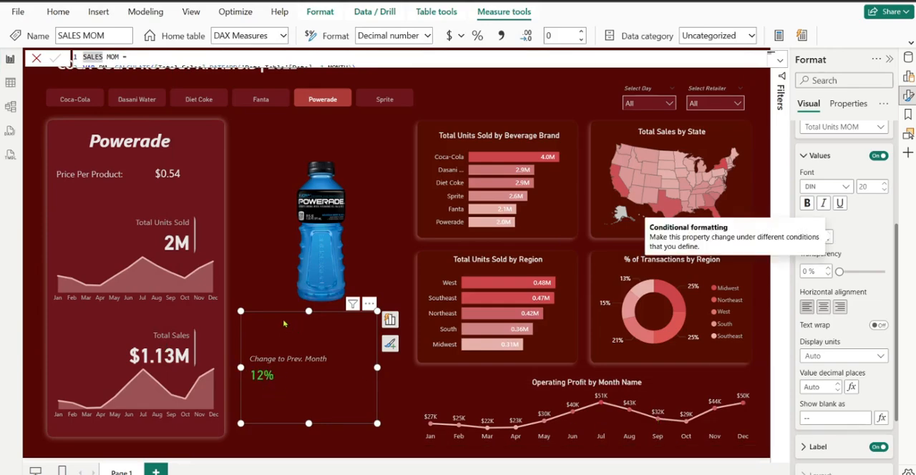
Shrink the Change to Prev. Month card to fit closely around its text and place it below the bottle image
left_click_drag(283, 324, 116, 188)
left_click_drag(197, 285, 146, 258)
left_click_drag(102, 176, 101, 200)
left_click_drag(149, 241, 169, 241)
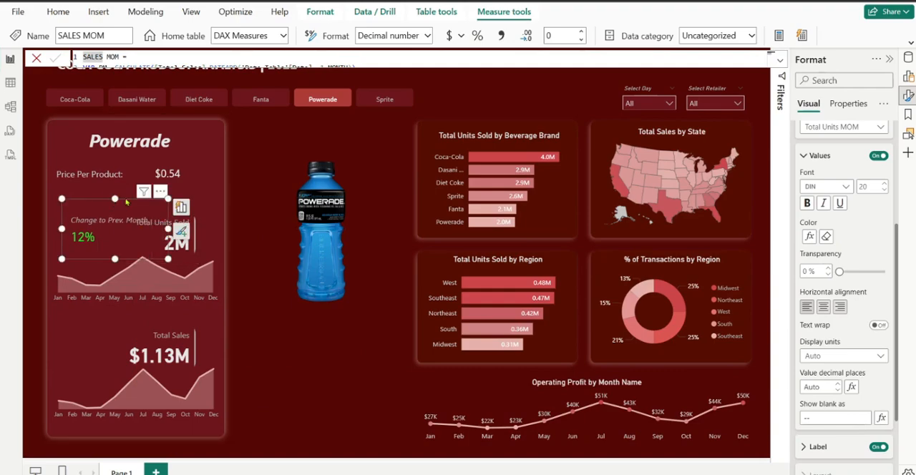
left_click_drag(126, 202, 325, 356)
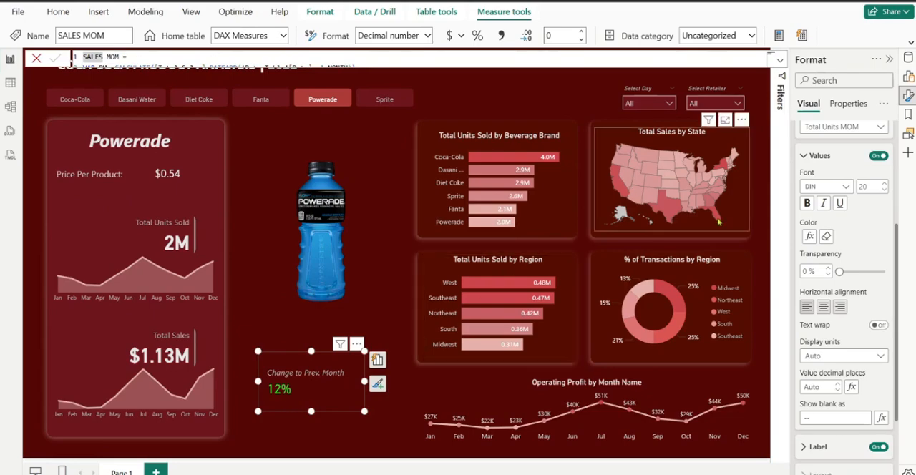
Duplicate the Select Day slicer and place the copy directly to the left of the original
left_click(626, 88)
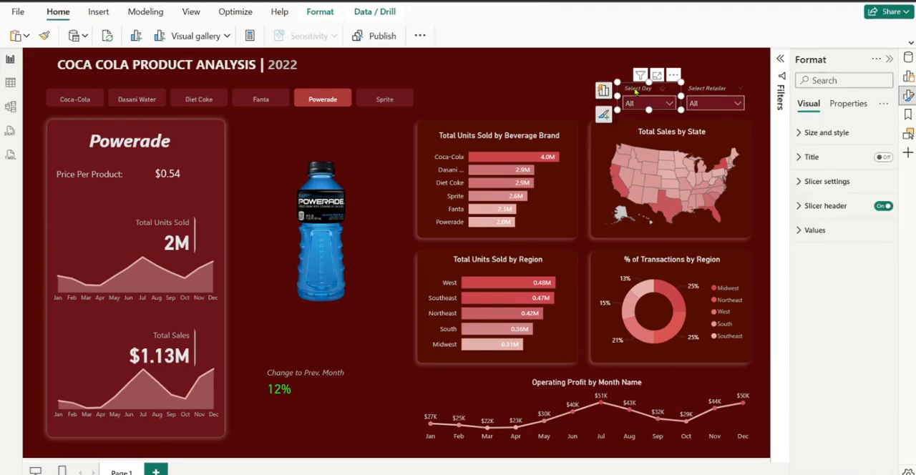
key("ctrl+v")
left_click_drag(619, 89, 569, 91)
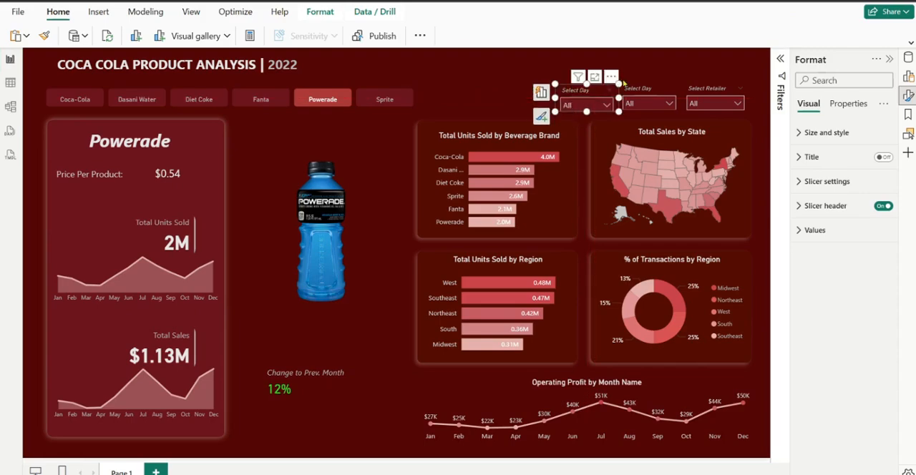
Change the copied slicer's field to Month Name and filter the report to Feb
left_click(909, 80)
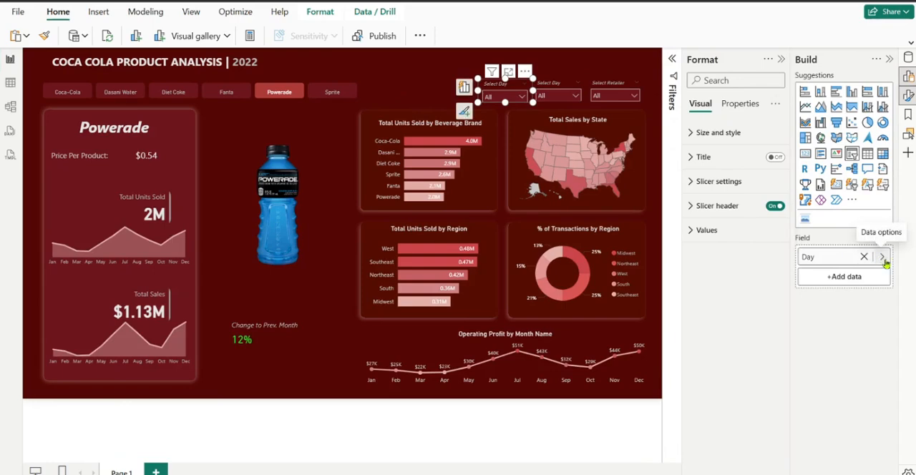
left_click(882, 258)
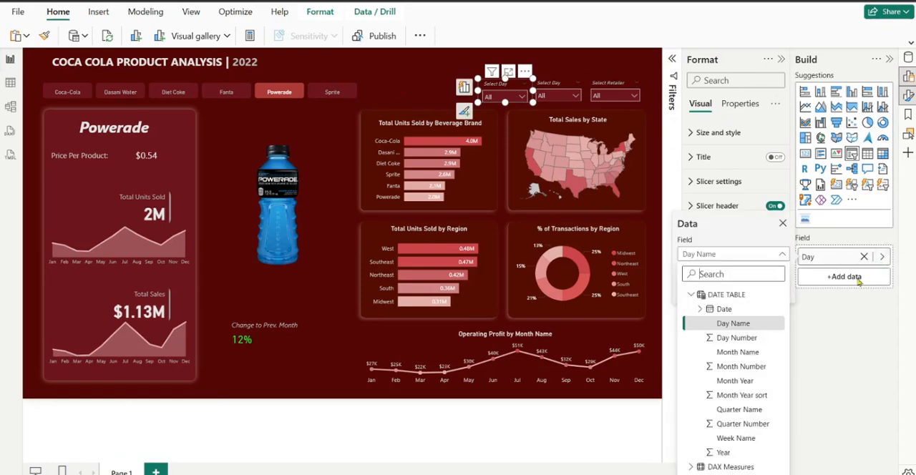
left_click(738, 352)
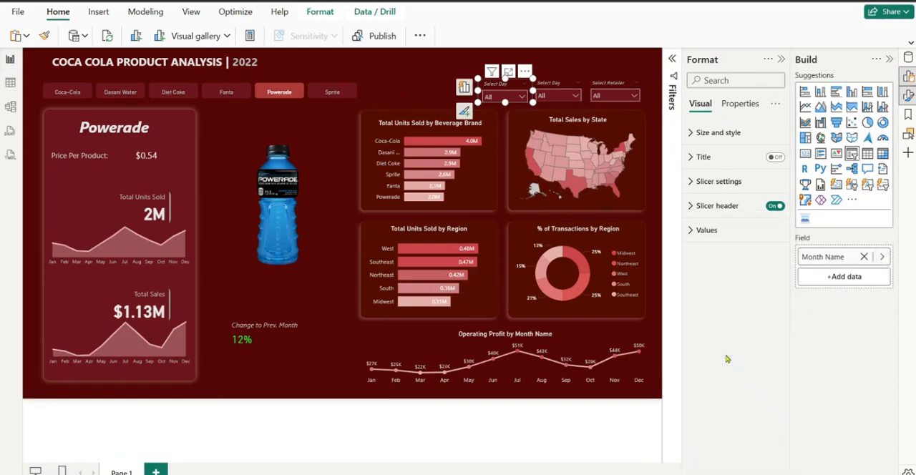
left_click(504, 96)
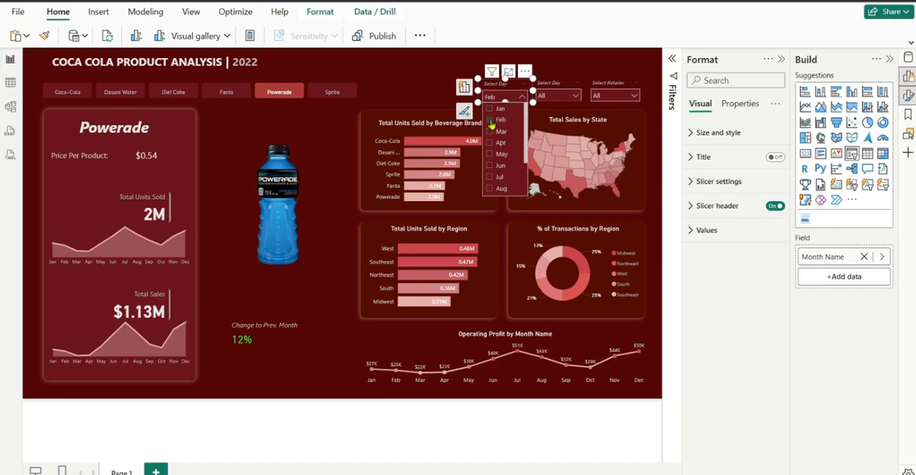
left_click(491, 120)
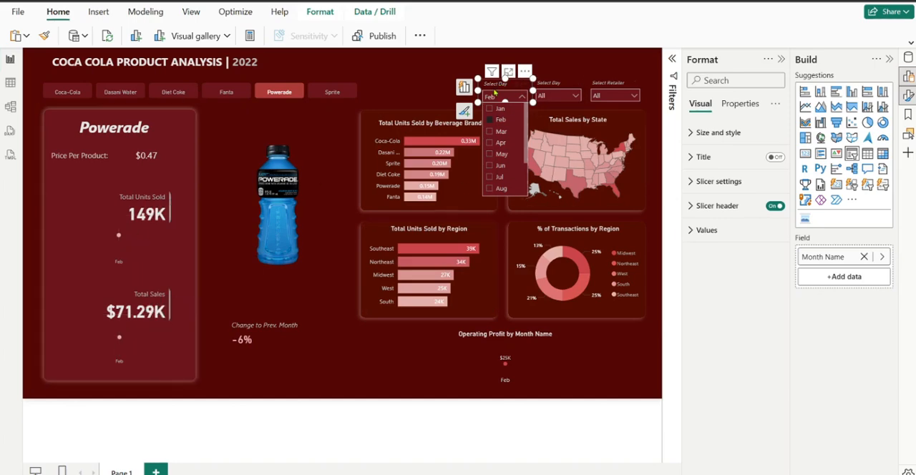
Edit the month slicer's interactions so it does not filter the Total Units Sold and Total Sales area charts
left_click(321, 12)
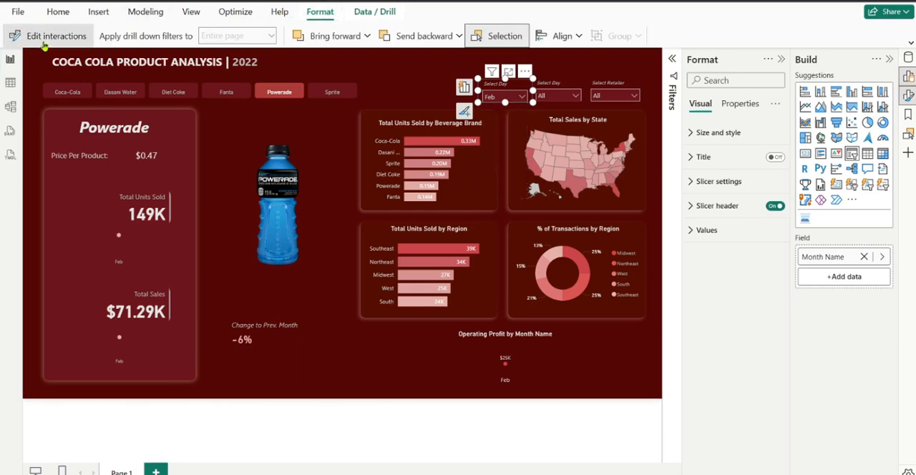
left_click(44, 43)
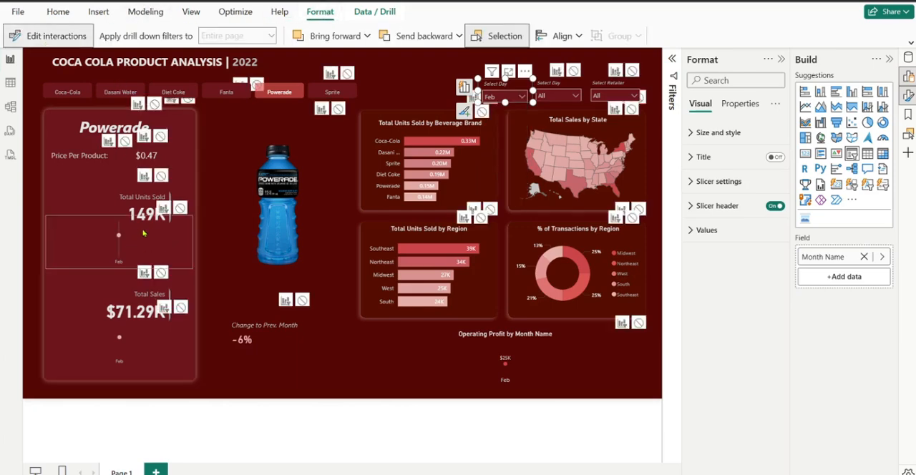
left_click(180, 209)
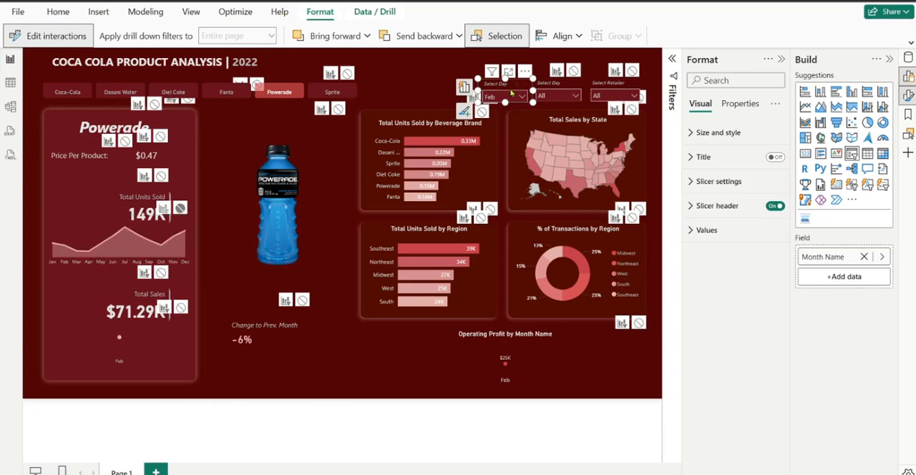
left_click(180, 308)
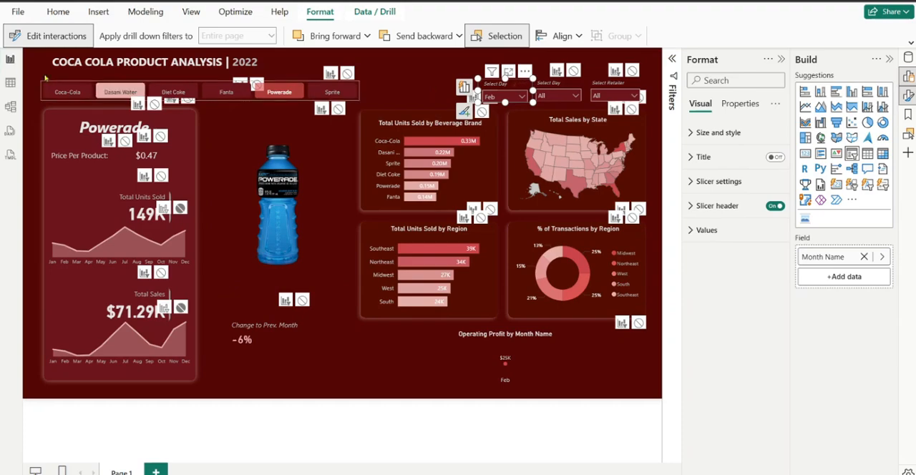
left_click(52, 44)
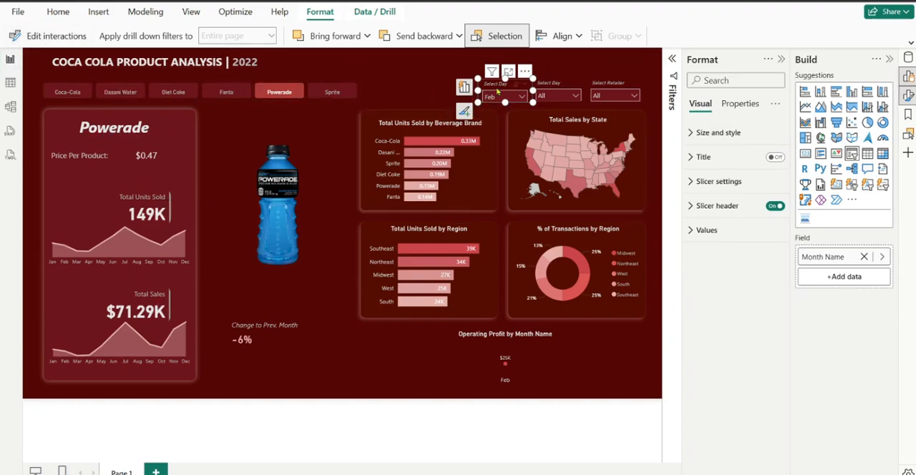
Change the month slicer's header title text to "Select Month"
left_click(708, 206)
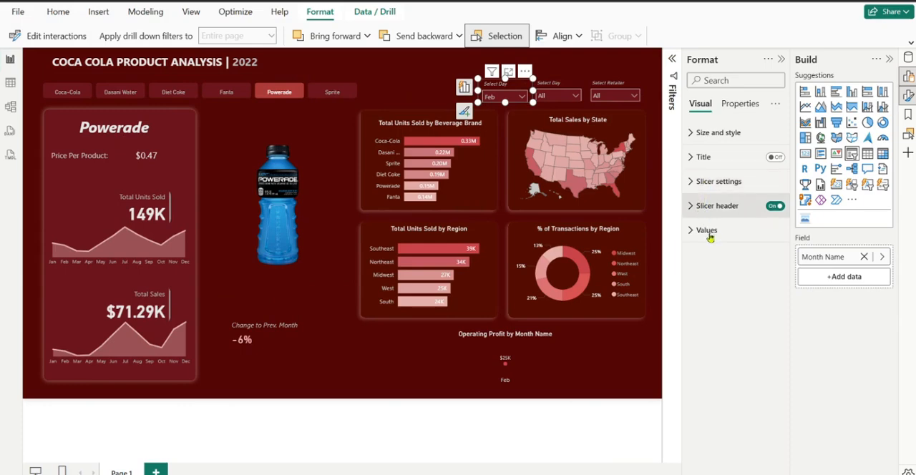
double_click(717, 266)
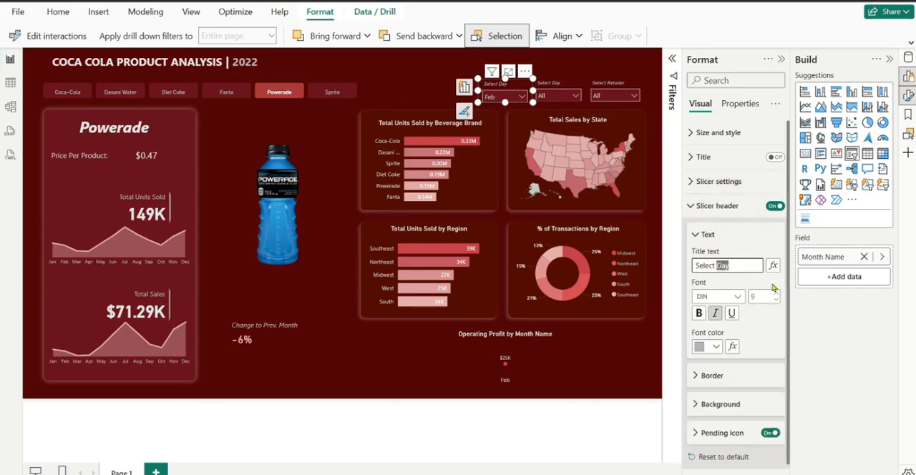
type("Month")
left_click(694, 234)
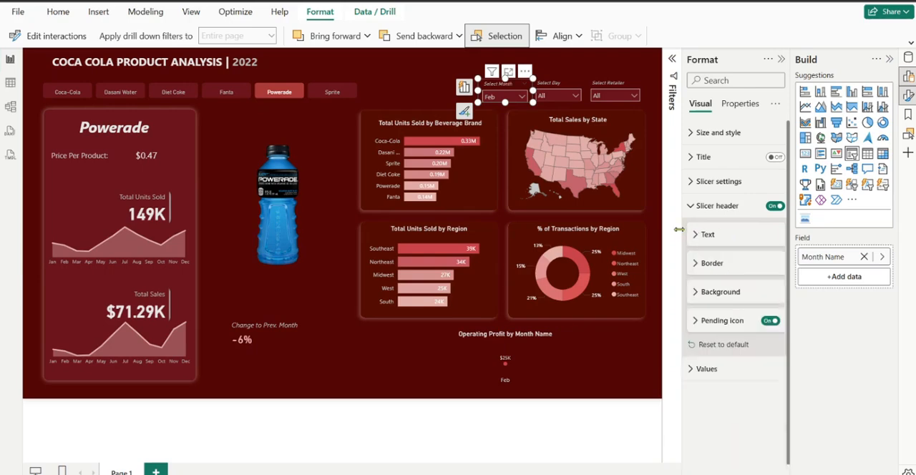
Rearrange the slicers in one row so Select Day comes first and Select Month sits between it and Select Retailer
left_click(497, 85)
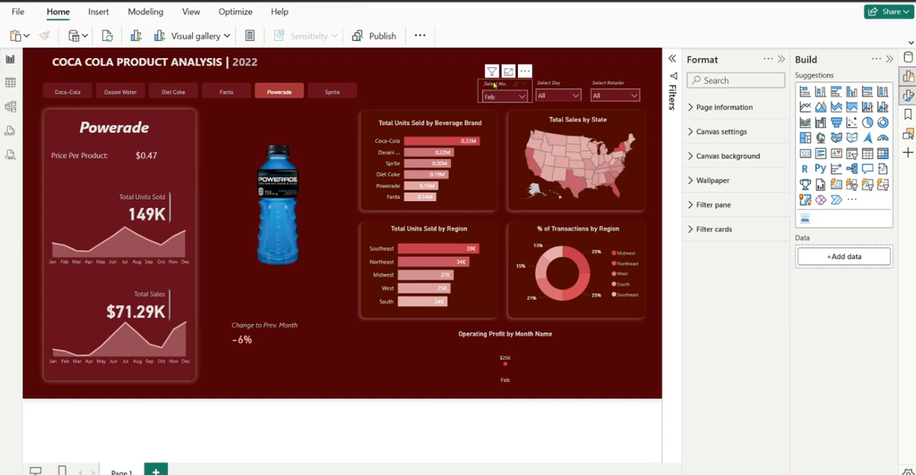
left_click_drag(494, 85, 580, 58)
left_click(547, 84)
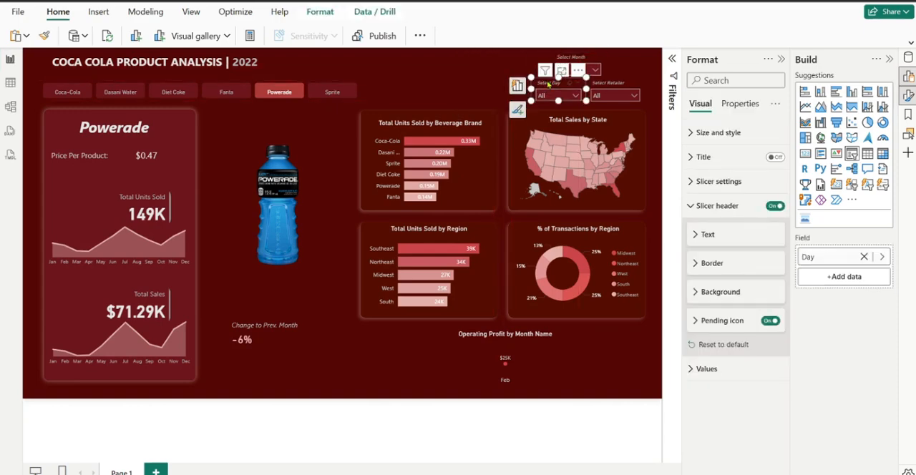
left_click_drag(547, 84, 504, 87)
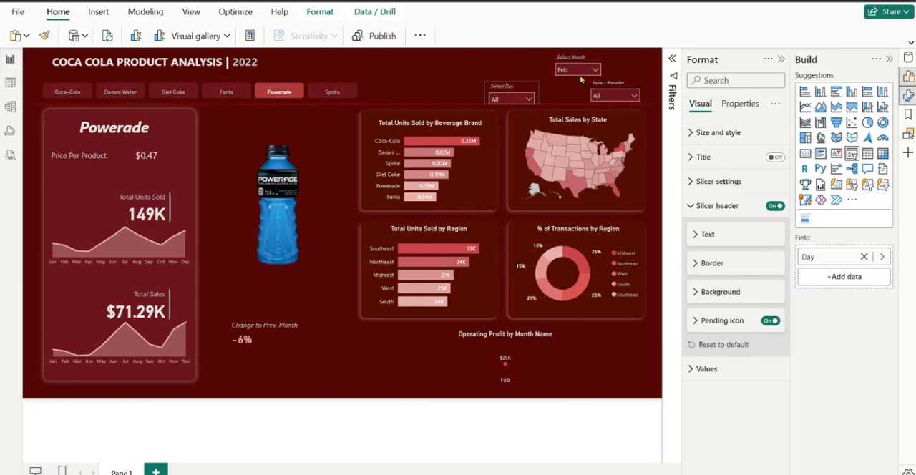
left_click(574, 61)
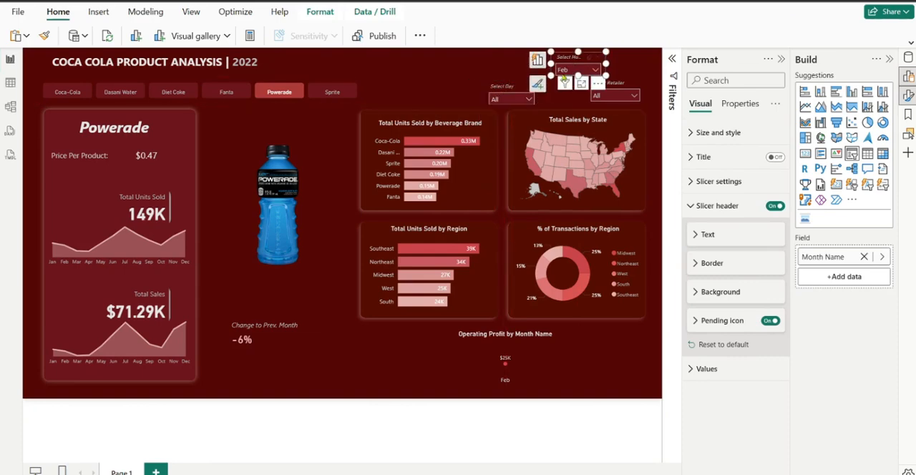
left_click_drag(574, 61, 559, 86)
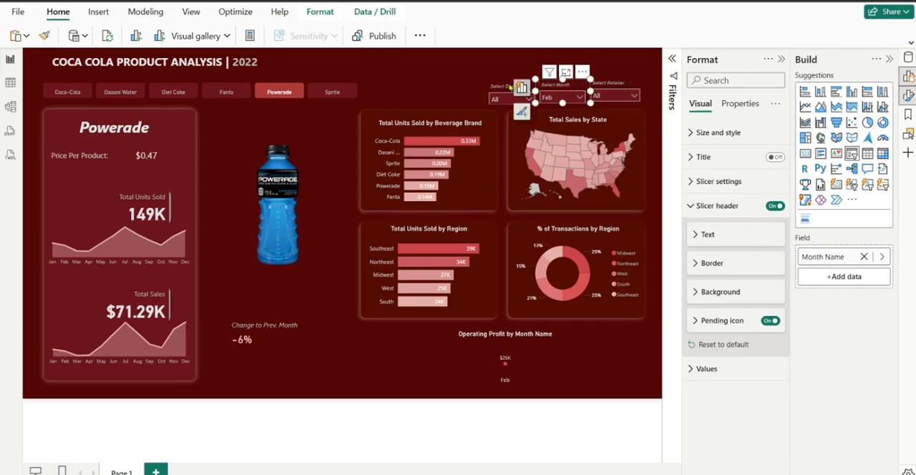
left_click(506, 85)
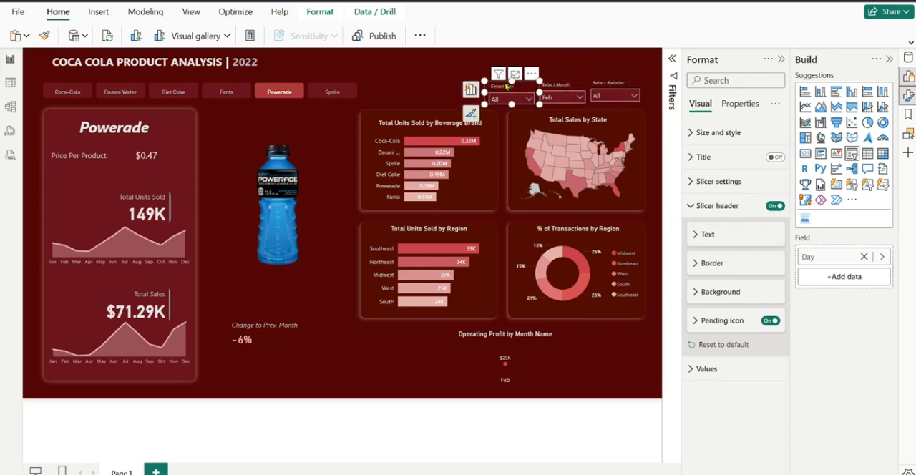
left_click_drag(506, 85, 508, 87)
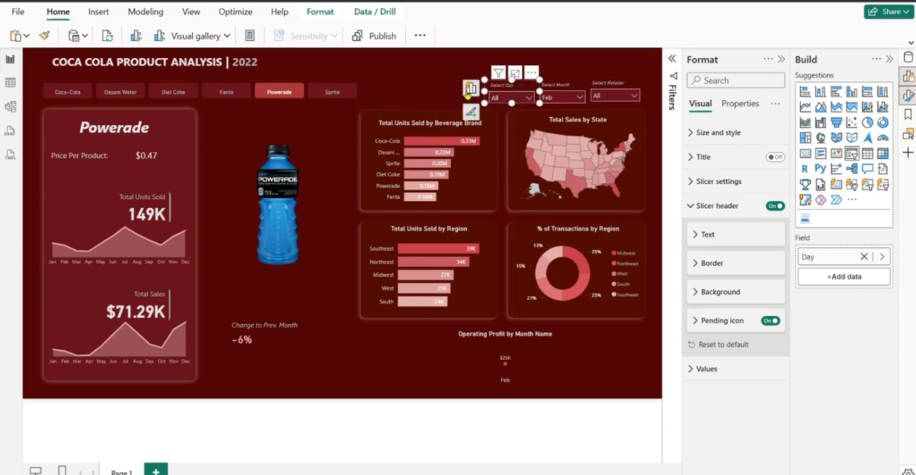
Edit the month slicer's interactions so it does not filter the Operating Profit by Month Name line chart
left_click(432, 86)
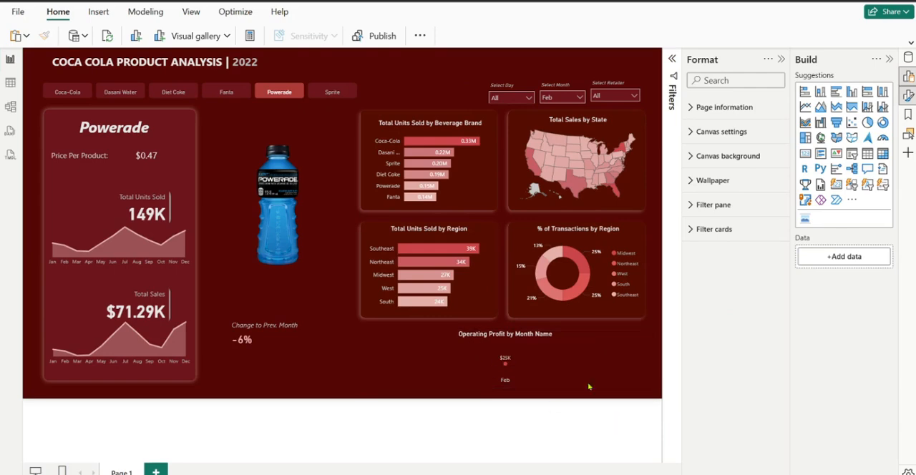
left_click(513, 339)
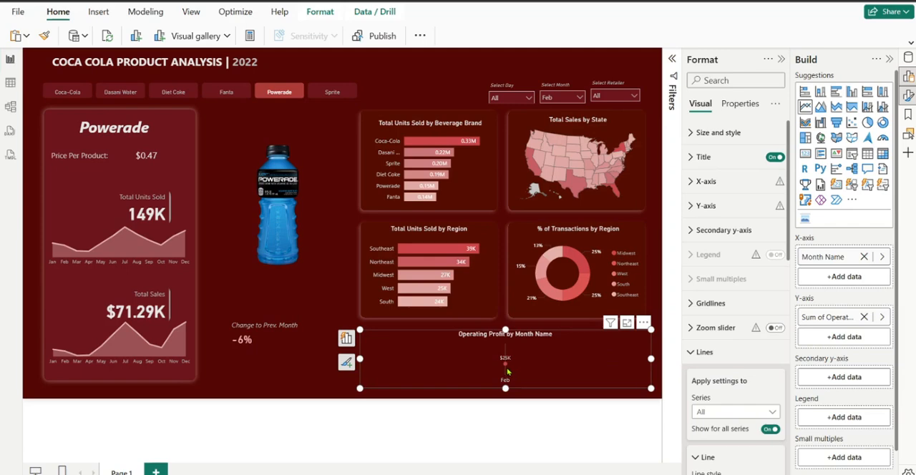
left_click(548, 87)
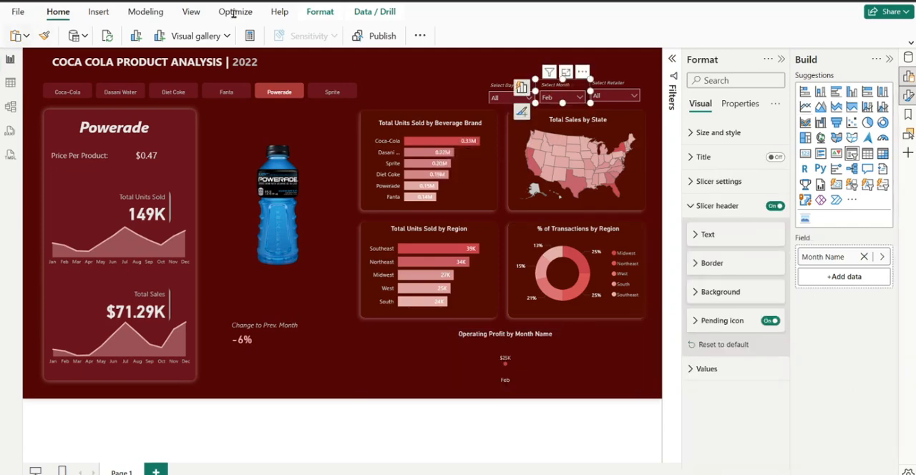
left_click(319, 13)
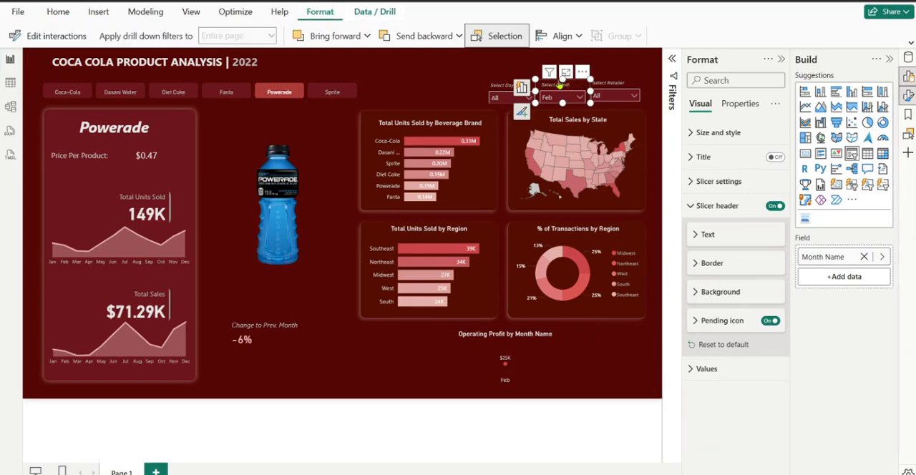
left_click(60, 40)
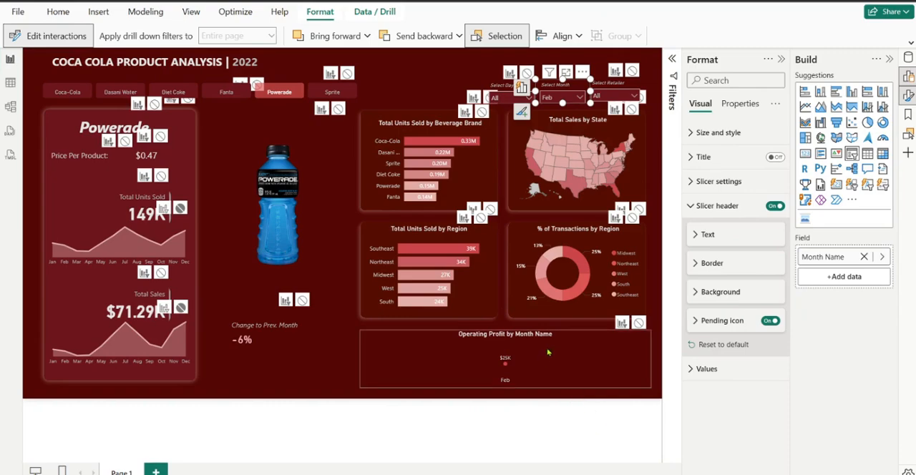
left_click(638, 323)
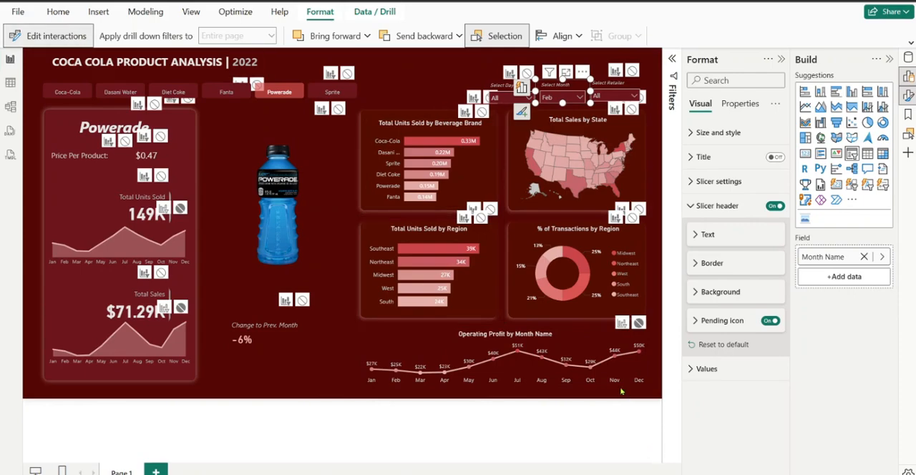
left_click(52, 41)
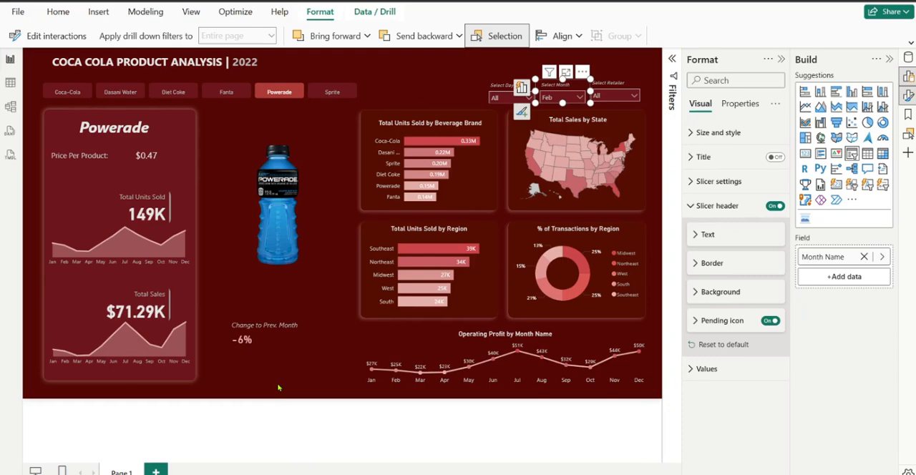
Move the Change to Prev. Month card beside the Total Units Sold figure and shift the units area chart down below it
left_click(274, 323)
left_click_drag(197, 263, 94, 207)
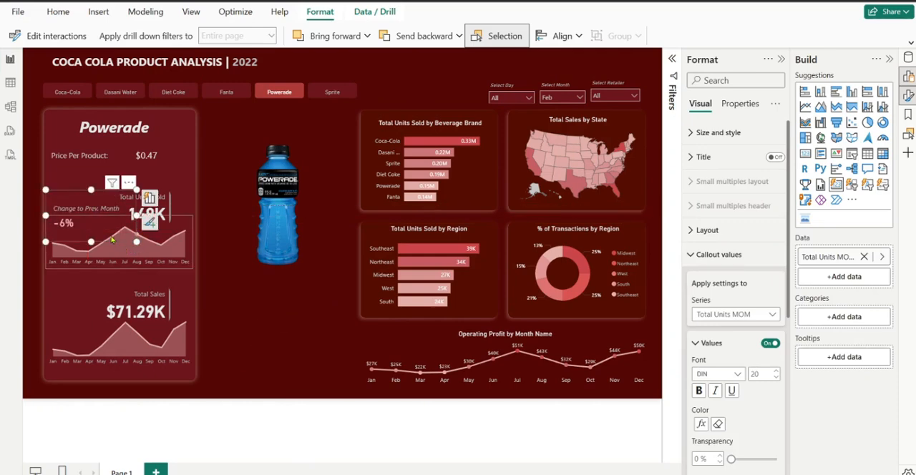
left_click_drag(131, 247, 146, 284)
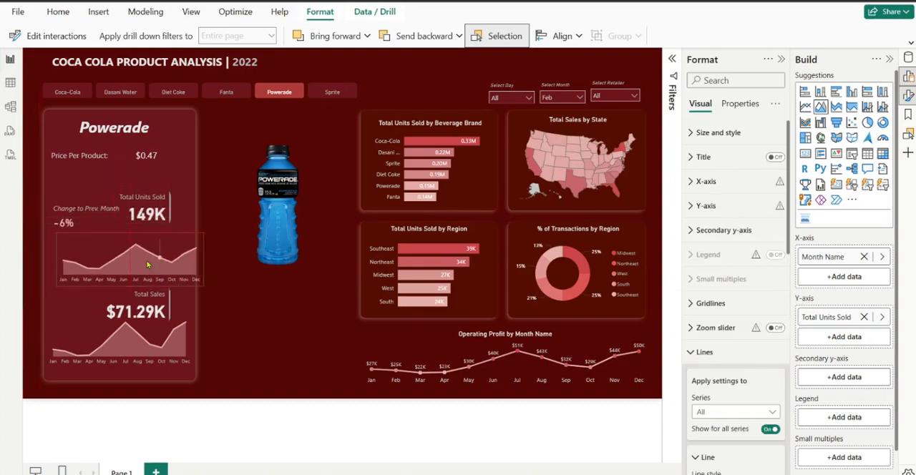
Resize the Change to Prev. Month card so it is more compact but still wide enough for its full label
left_click(87, 207)
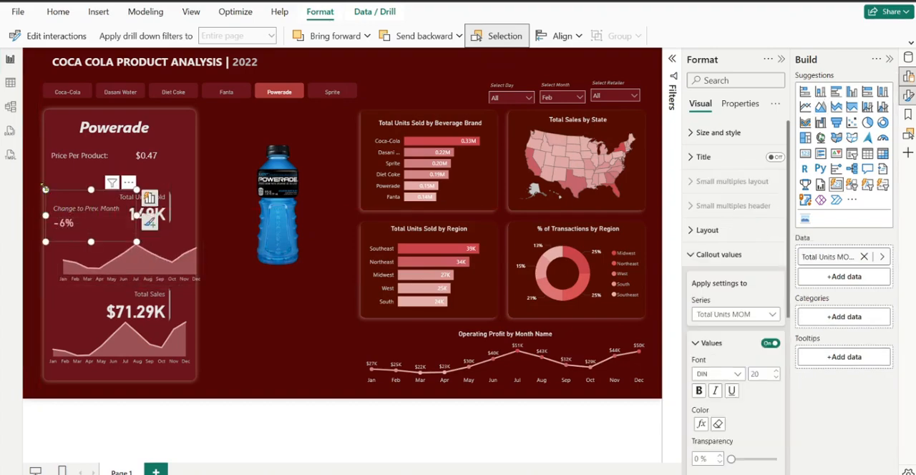
left_click_drag(46, 189, 62, 212)
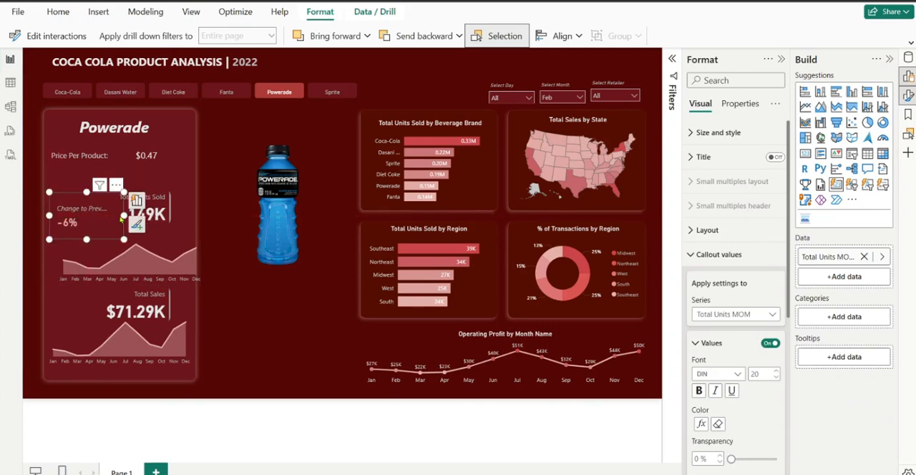
left_click_drag(123, 215, 136, 224)
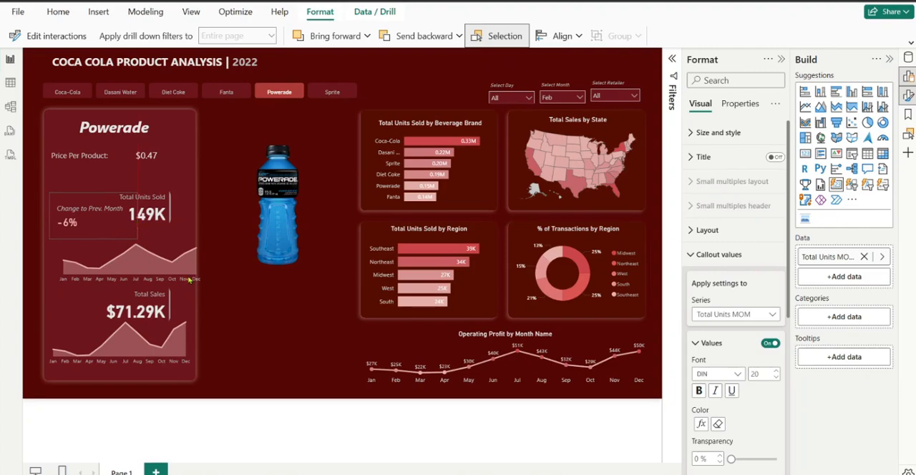
left_click(228, 309)
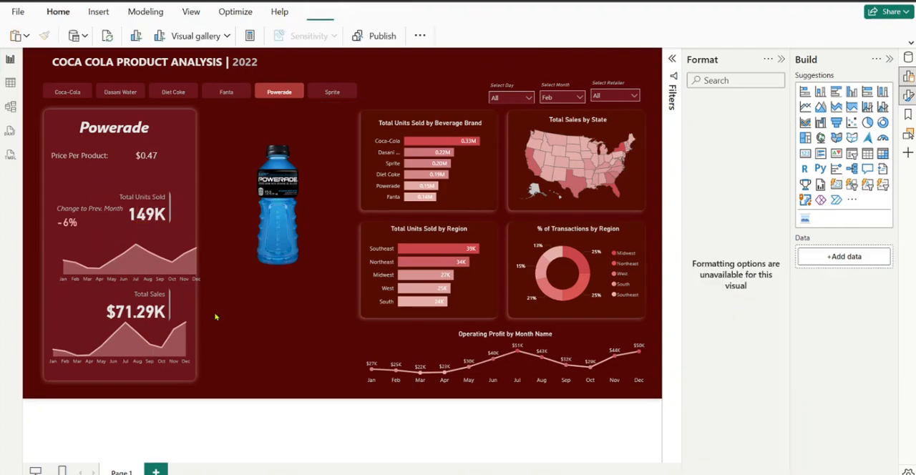
left_click(74, 217)
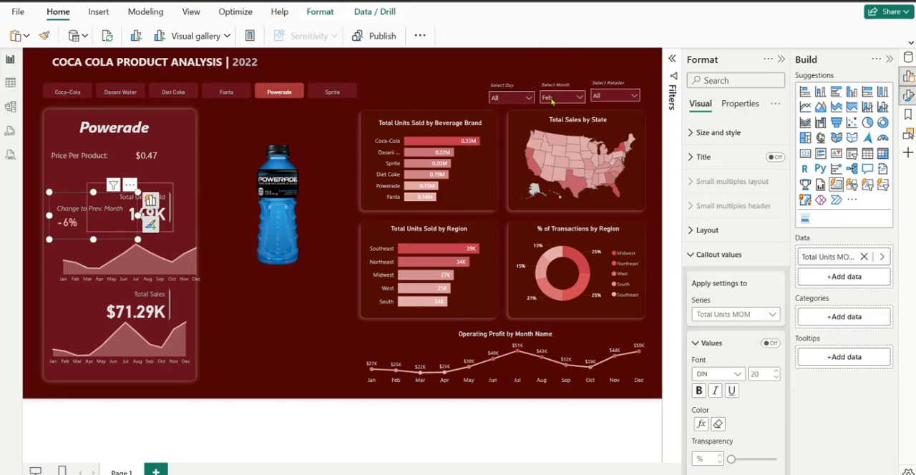
left_click(272, 316)
Reset the month slicer to All and add a new card visual showing the SALES MOM measure
left_click(573, 98)
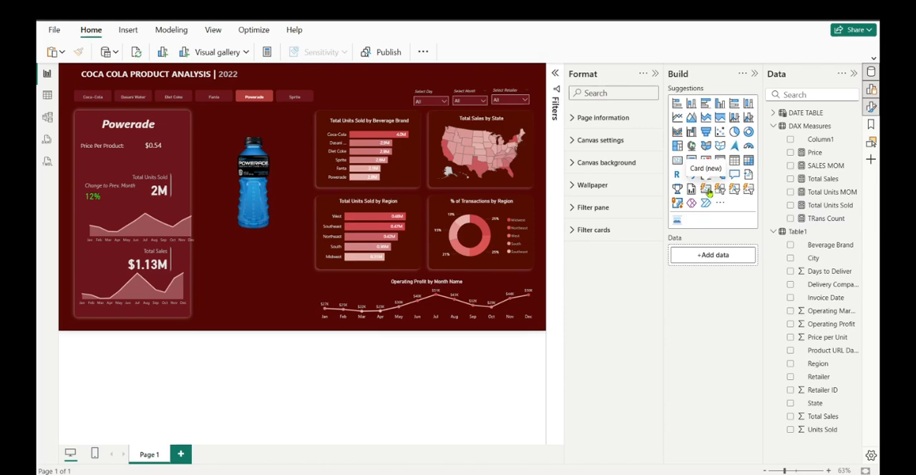
left_click(707, 189)
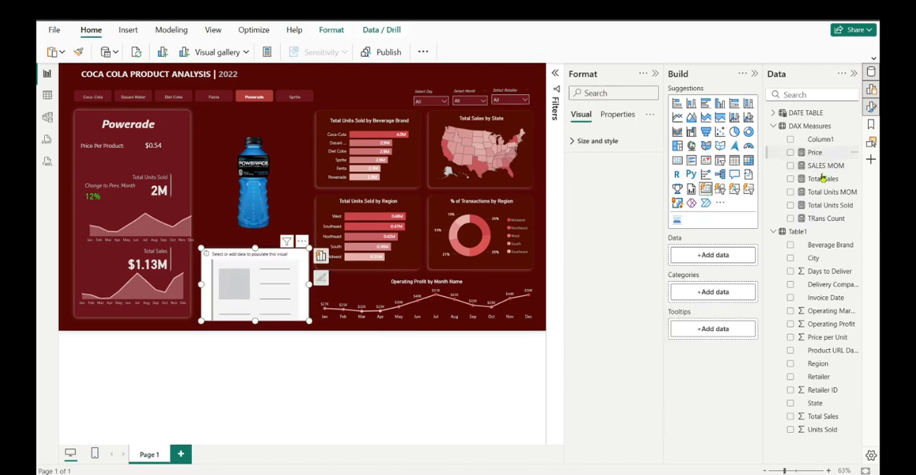
left_click_drag(804, 170, 710, 259)
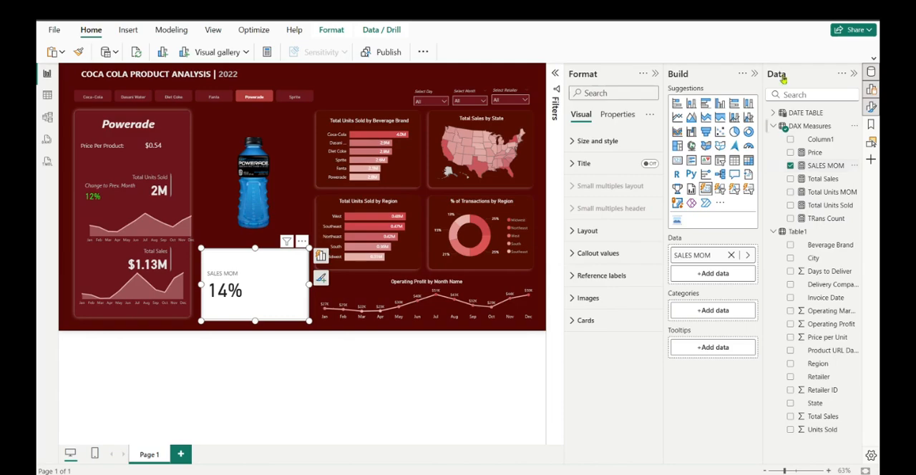
left_click(755, 74)
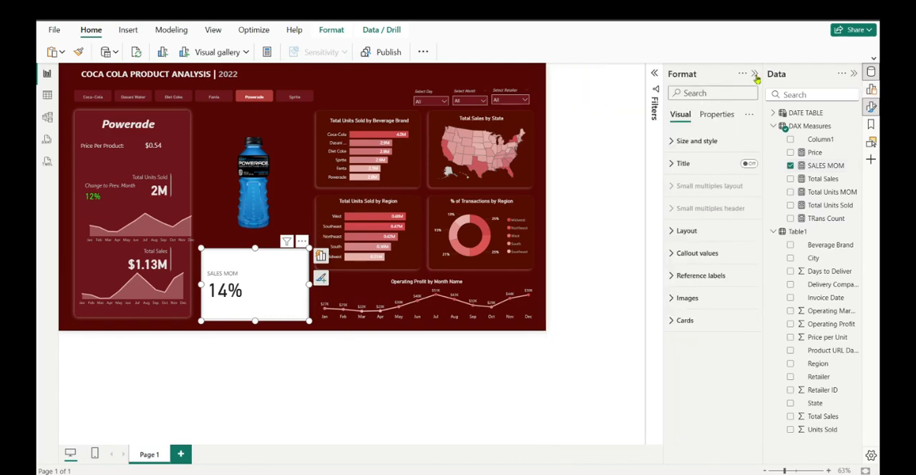
left_click(854, 74)
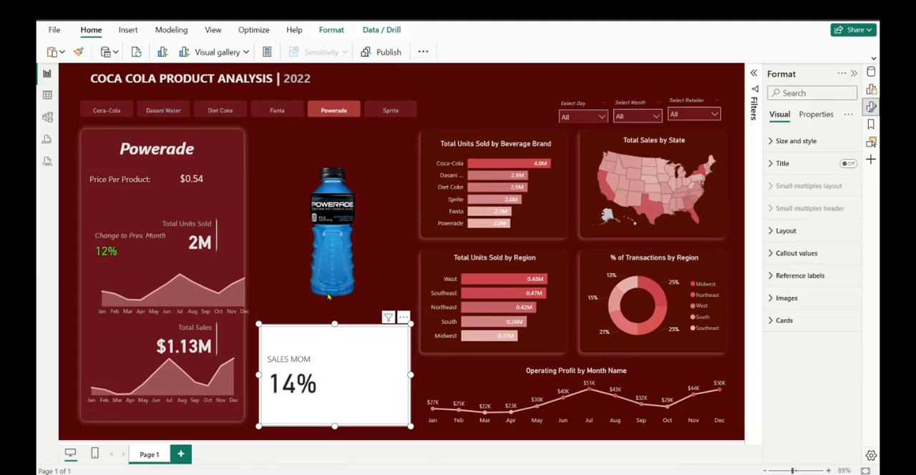
Copy the formatting of the Change to Prev. Month card onto the SALES MOM card
left_click(336, 300)
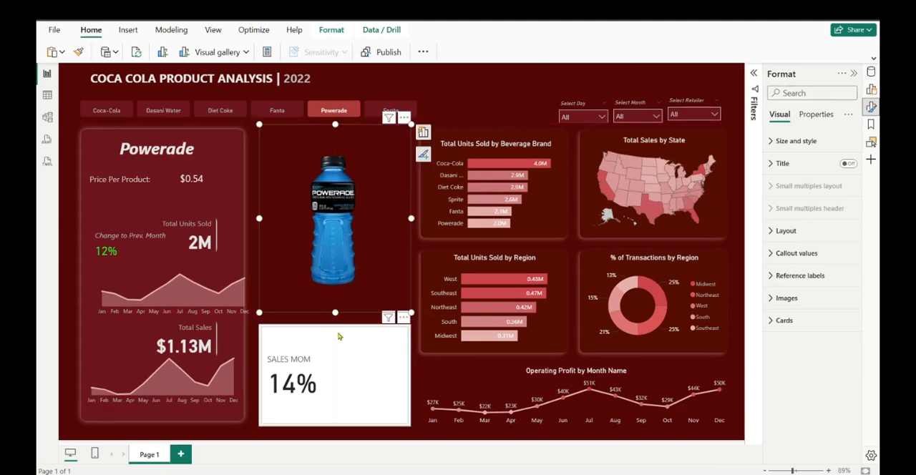
left_click(336, 336)
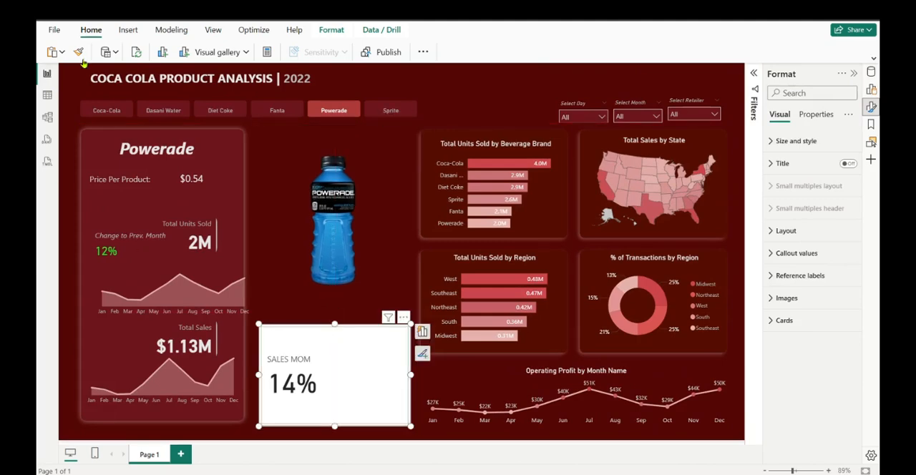
left_click(121, 235)
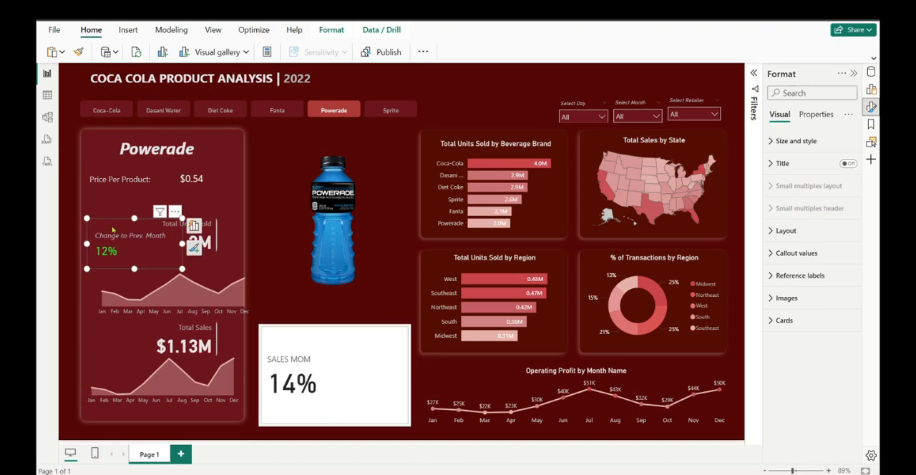
left_click(79, 51)
left_click(328, 345)
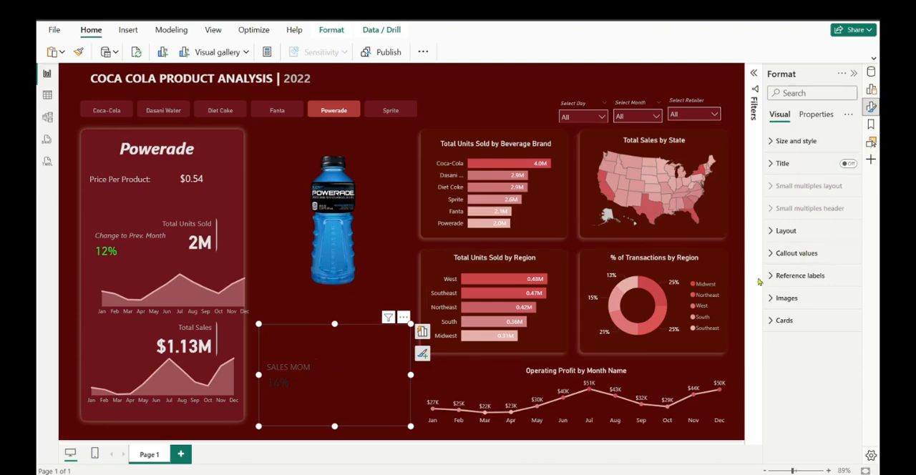
Open conditional formatting for the SALES MOM card's callout value color and set the format style to Rules
left_click(778, 260)
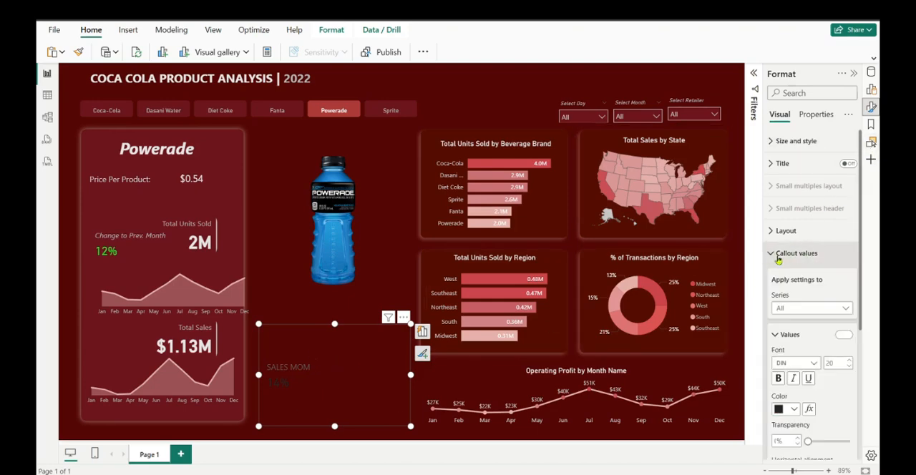
left_click(778, 261)
left_click(778, 260)
left_click(794, 409)
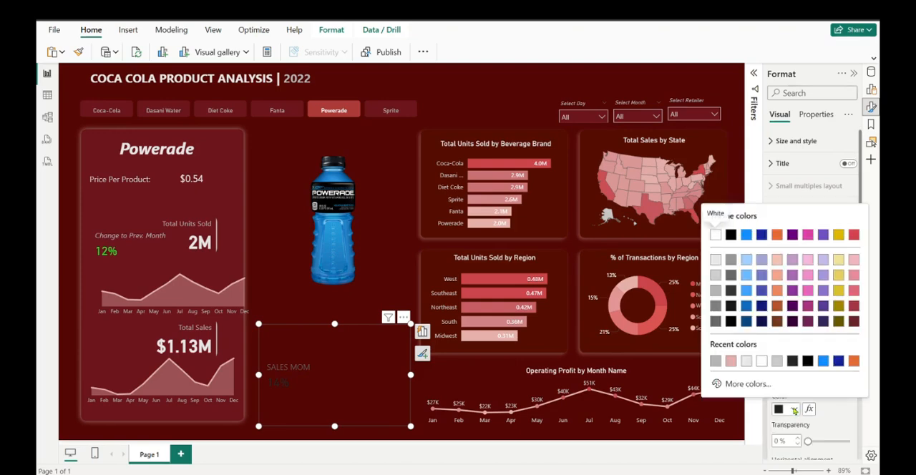
left_click(794, 410)
left_click(809, 409)
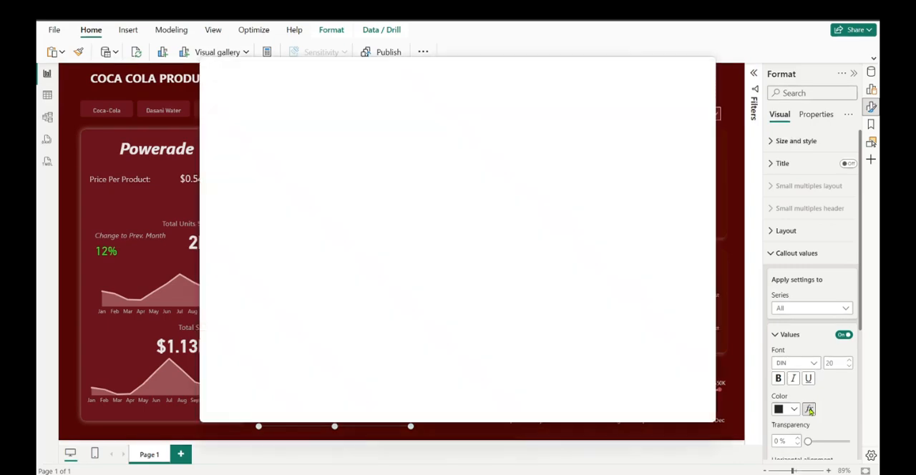
left_click(272, 123)
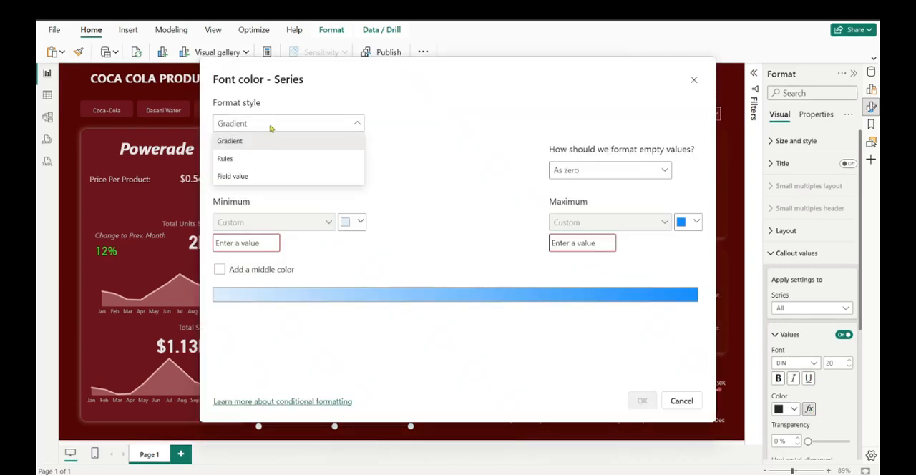
left_click(264, 155)
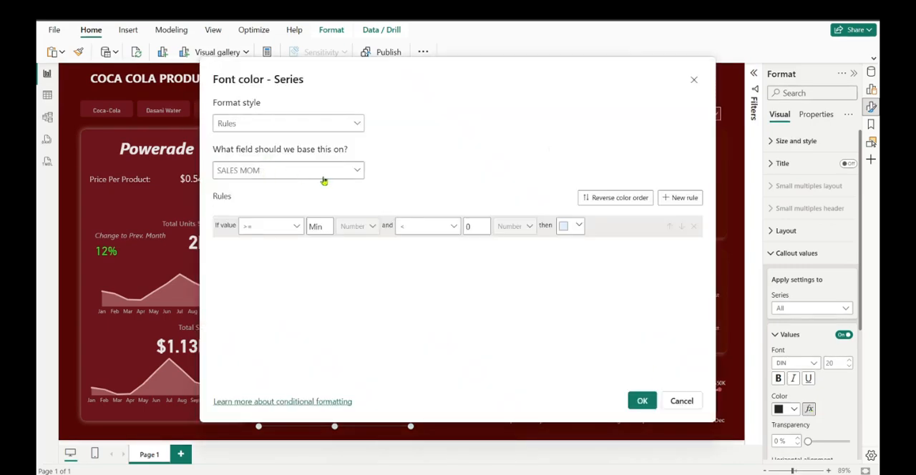
Base the color rules on SALES MOM and color values from Min to below 0 light pink
left_click(347, 172)
left_click(260, 208)
left_click(579, 227)
left_click(639, 261)
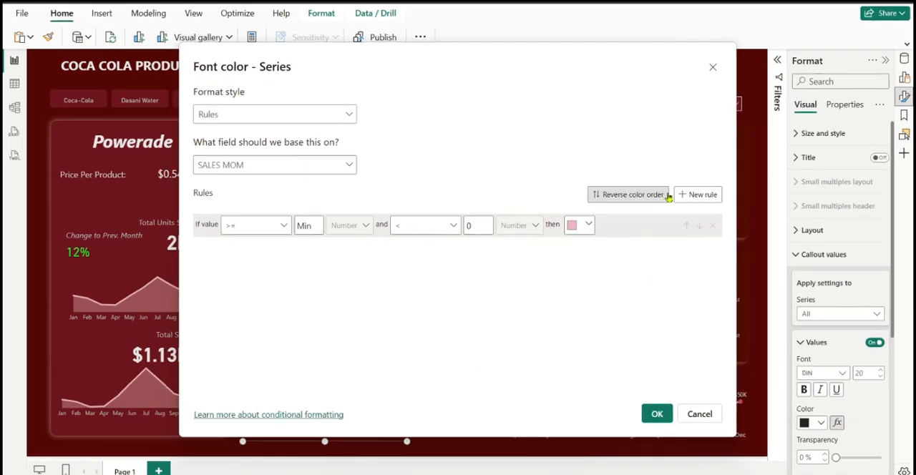
Add a second rule coloring values from 0 to below Max bright green, and apply the rules to the card
left_click(695, 196)
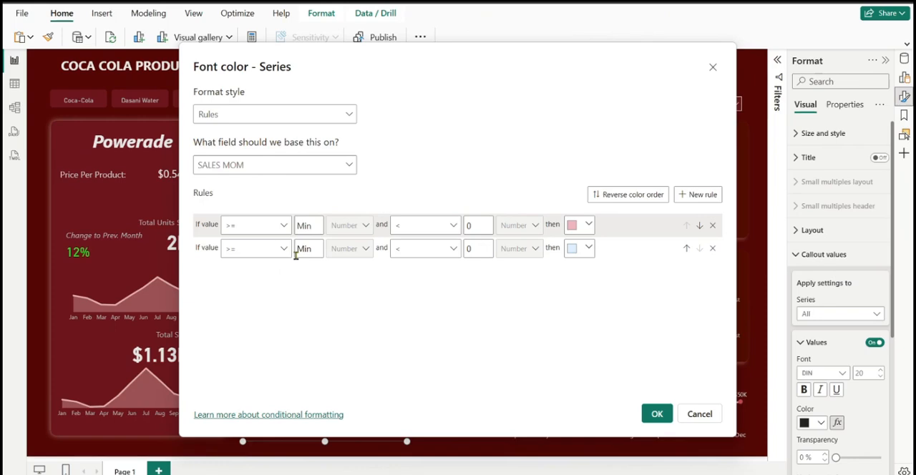
type("0")
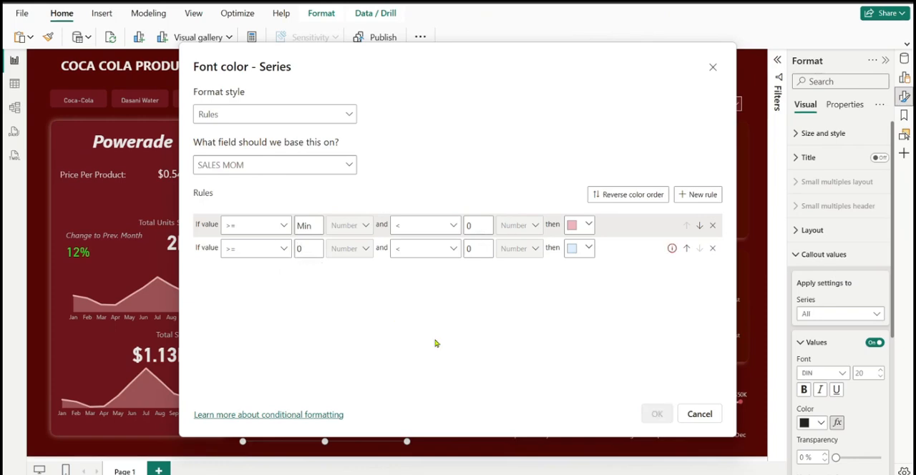
left_click(476, 250)
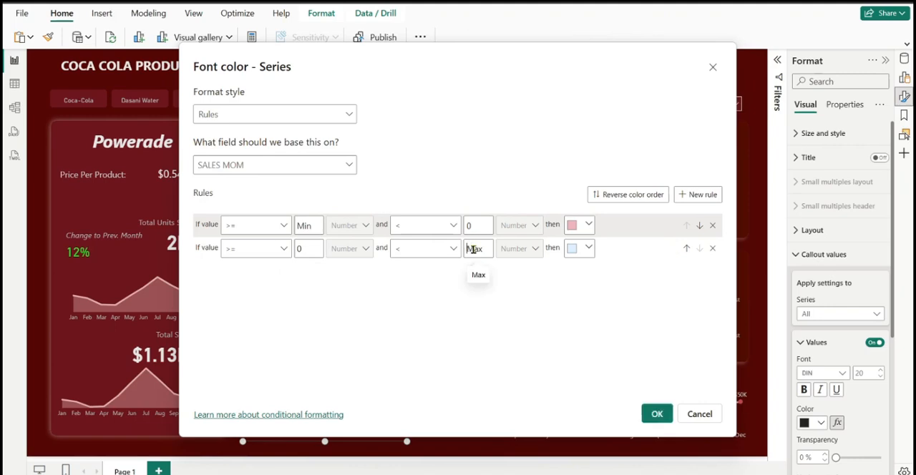
left_click(588, 248)
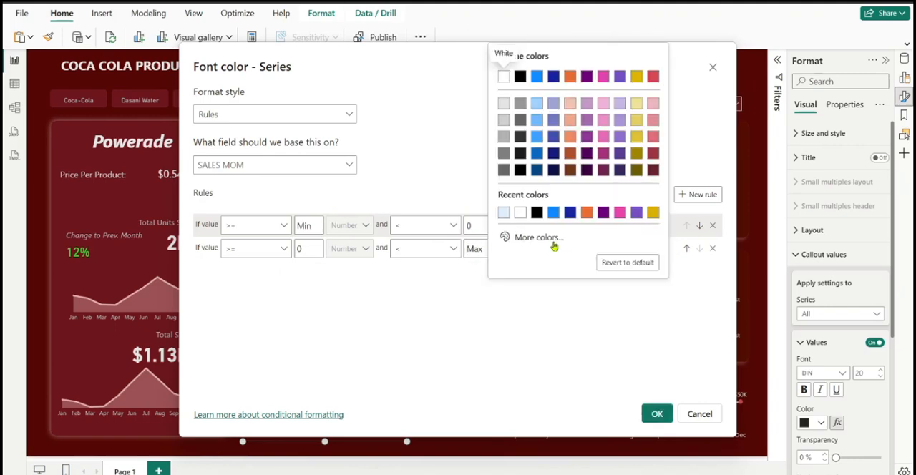
left_click(553, 243)
left_click(552, 198)
left_click_drag(639, 108, 632, 86)
left_click(580, 375)
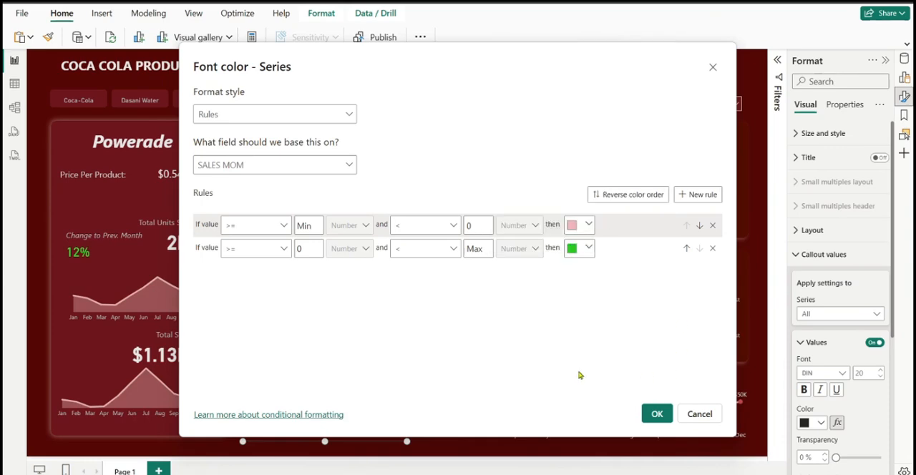
left_click(660, 414)
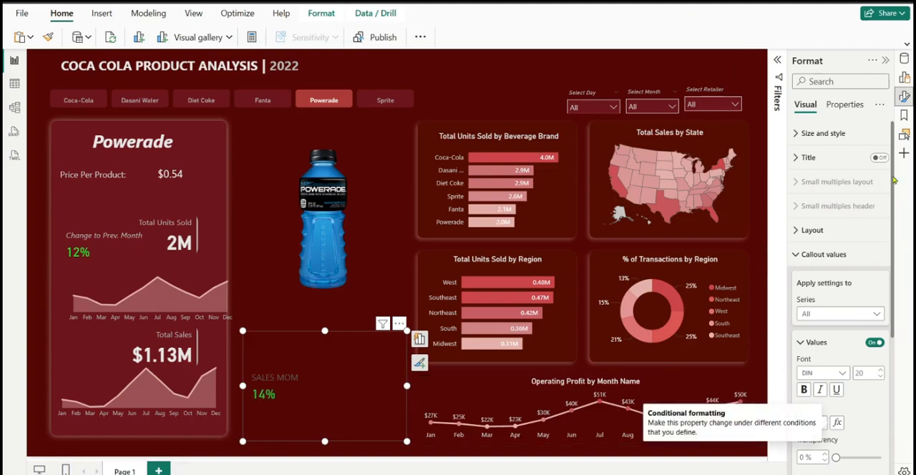
Apply the callout settings to the SALES MOM series and set its label text to "Change to Prev. Month"
scroll(894, 204, "down", 5)
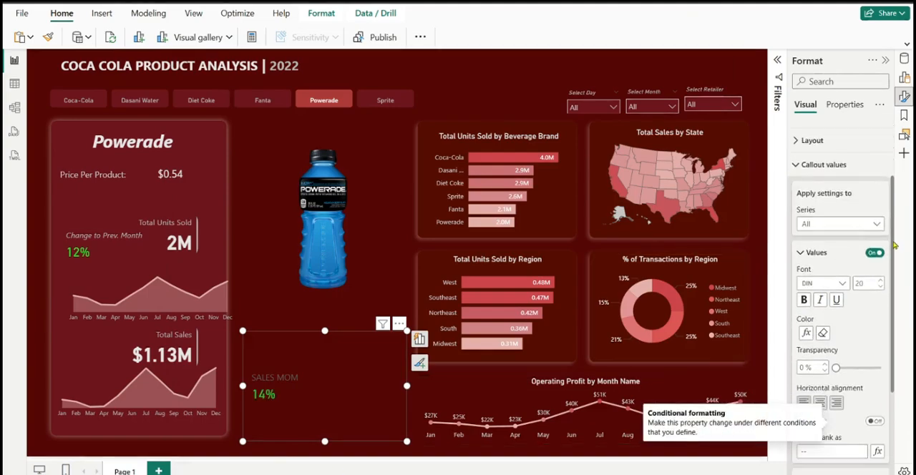
scroll(887, 272, "up", 2)
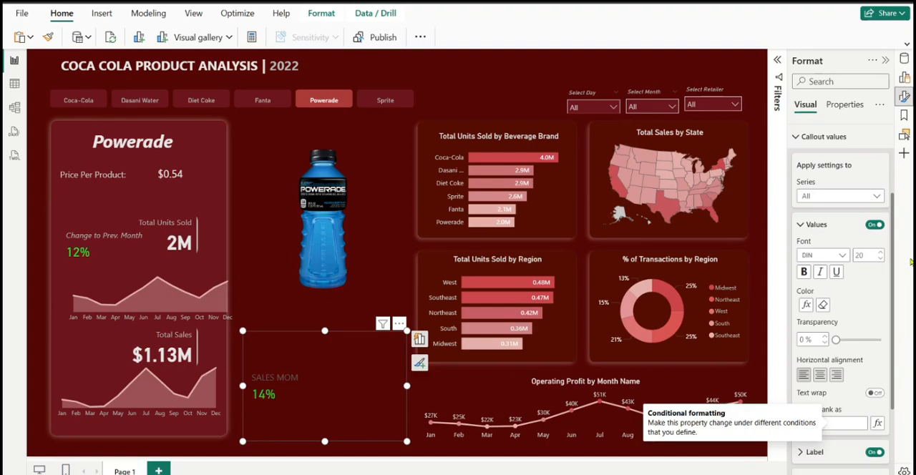
left_click(841, 196)
left_click(831, 226)
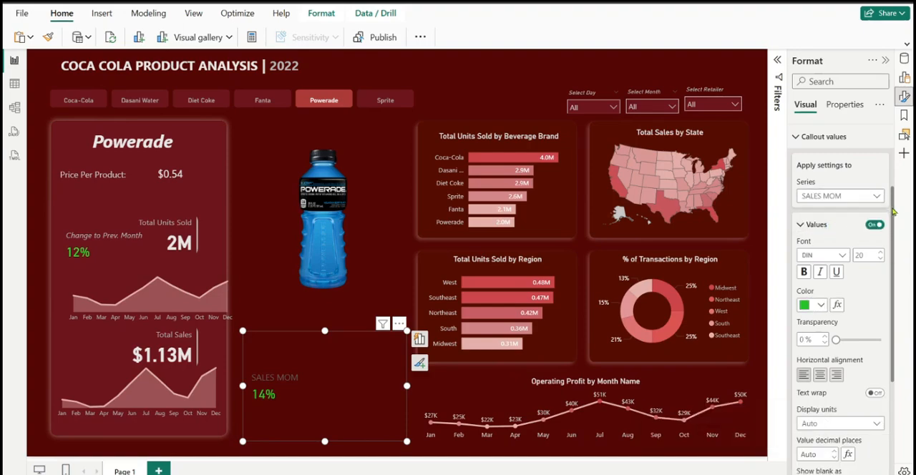
left_click_drag(893, 211, 907, 317)
left_click(816, 341)
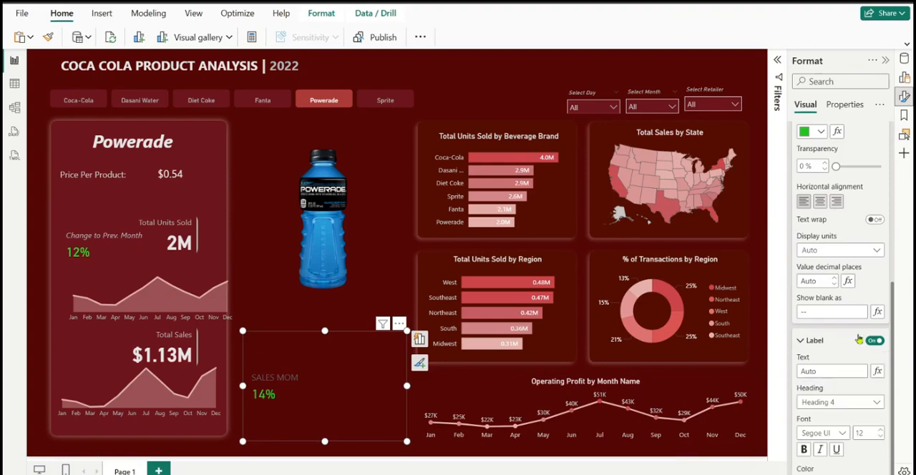
left_click_drag(894, 287, 893, 332)
left_click(829, 252)
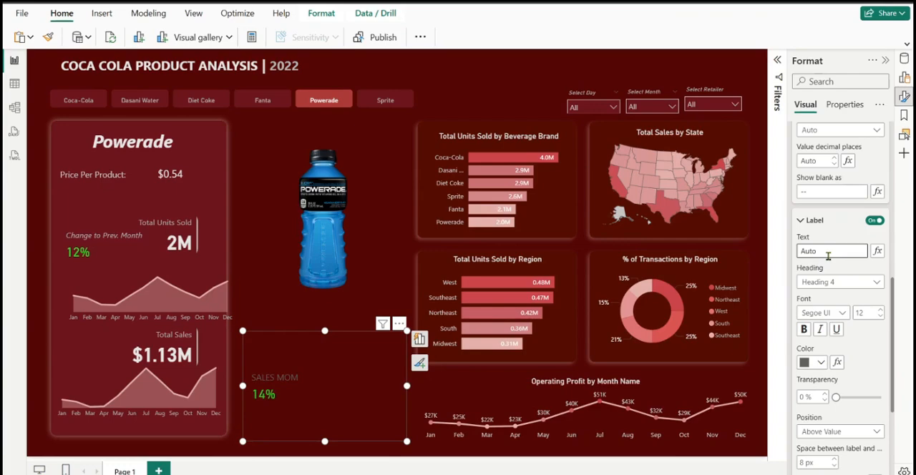
type("Change to Pre")
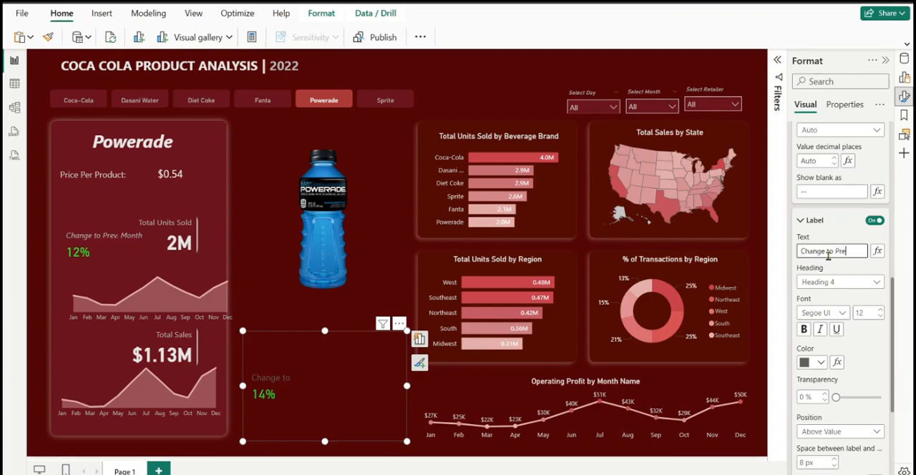
type("v. Month")
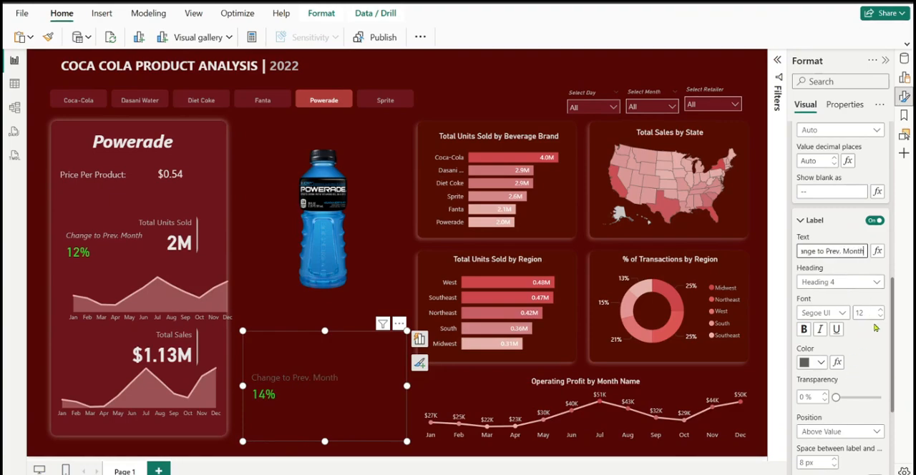
Format the sales month-over-month card's label with font size 11, a medium gray color and italics
left_click(881, 317)
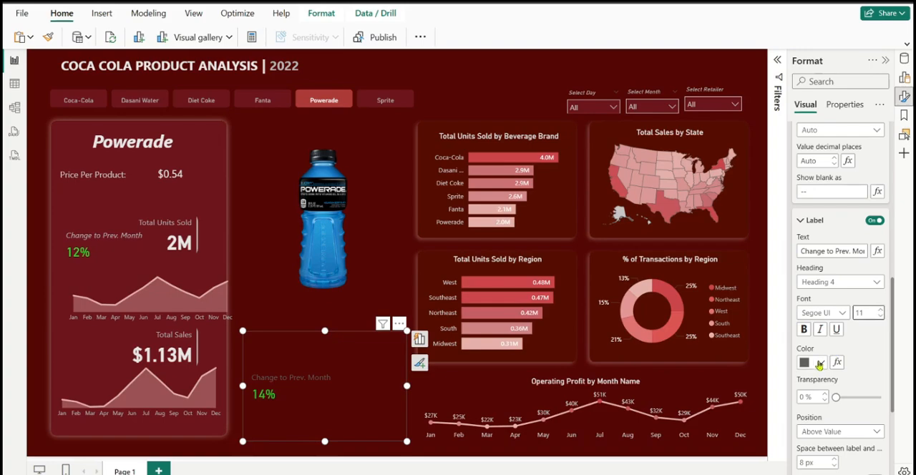
left_click(824, 367)
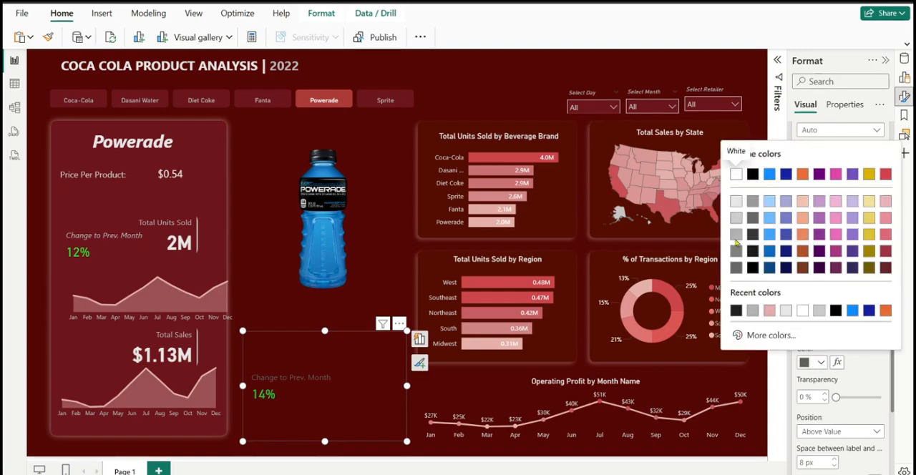
left_click(737, 239)
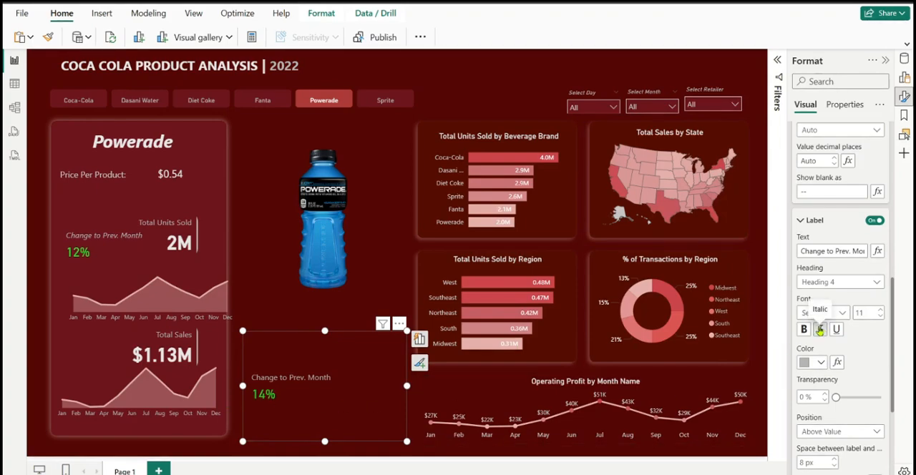
left_click(821, 329)
Shrink the sales month-over-month card to fit its content and place it in the product panel beside Total Sales
left_click_drag(406, 442, 340, 370)
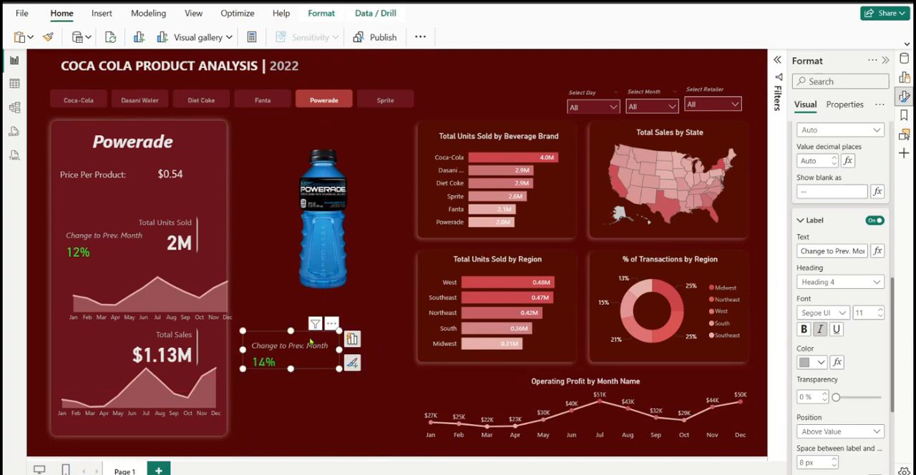
left_click_drag(310, 341, 131, 355)
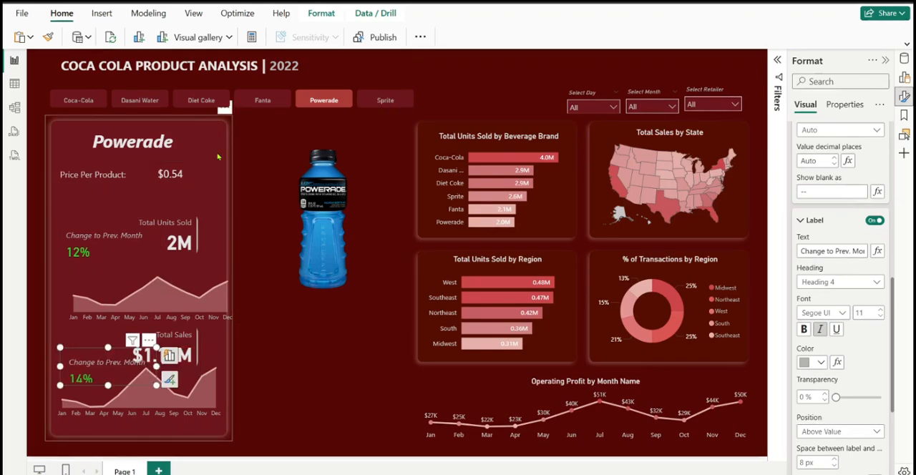
left_click(219, 156)
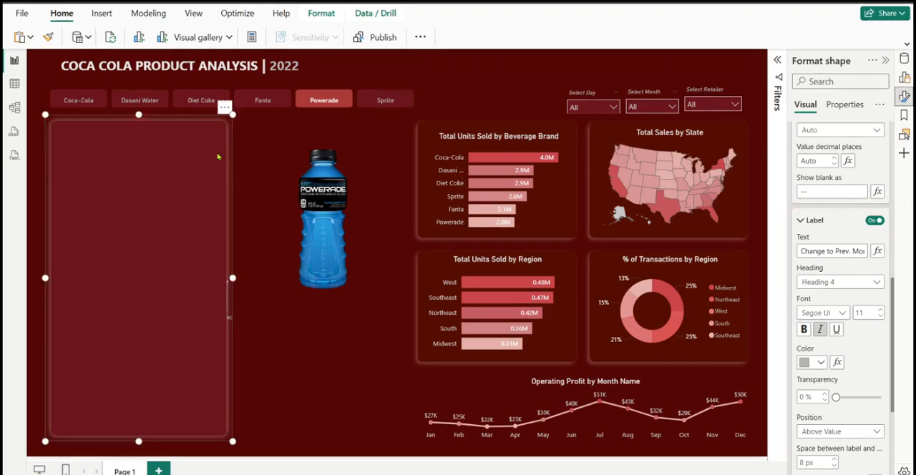
left_click(288, 355)
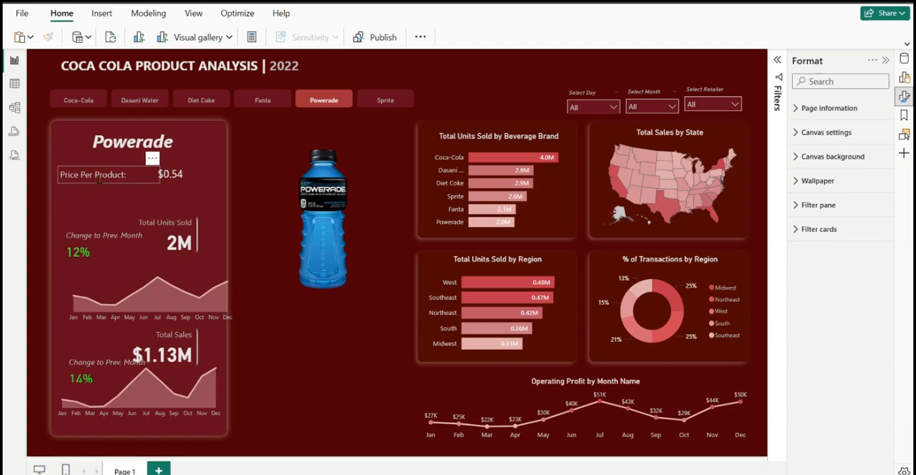
Italicize the "Price Per Product:" text in the product panel
left_click(134, 175)
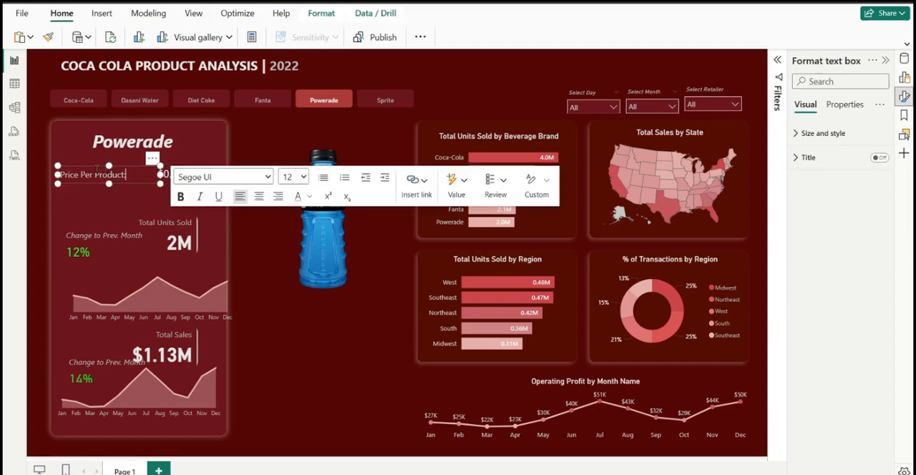
left_click_drag(135, 175, 59, 174)
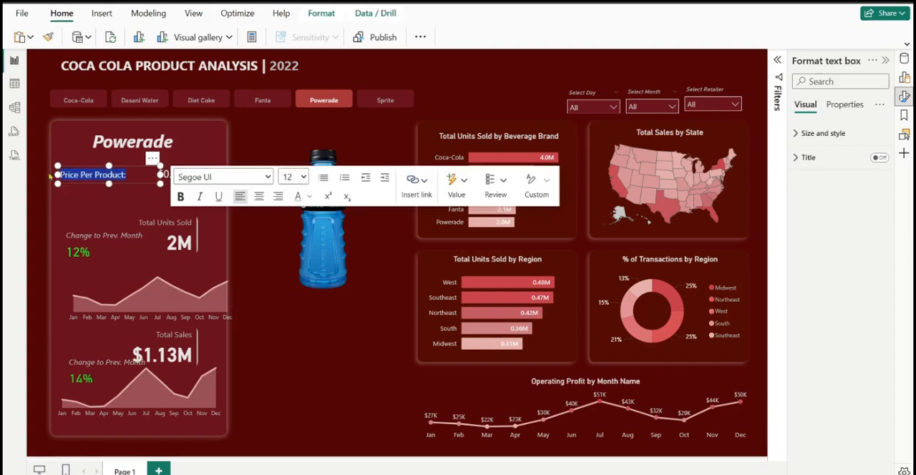
left_click(201, 198)
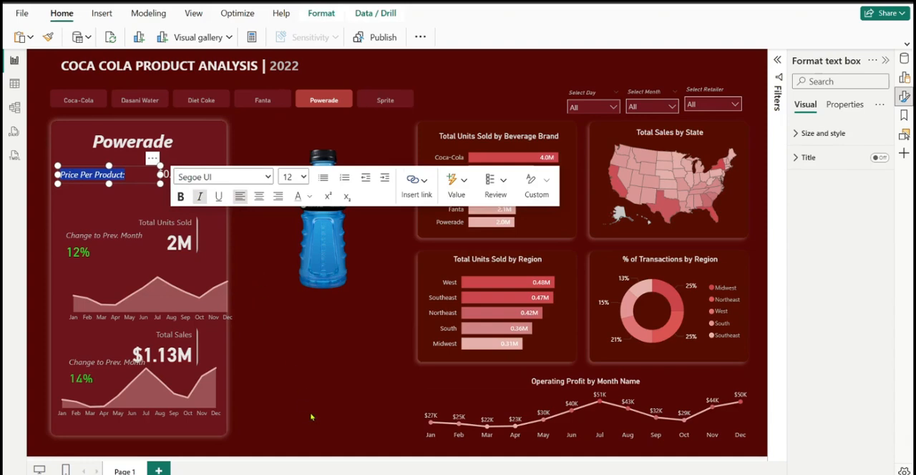
left_click(212, 269)
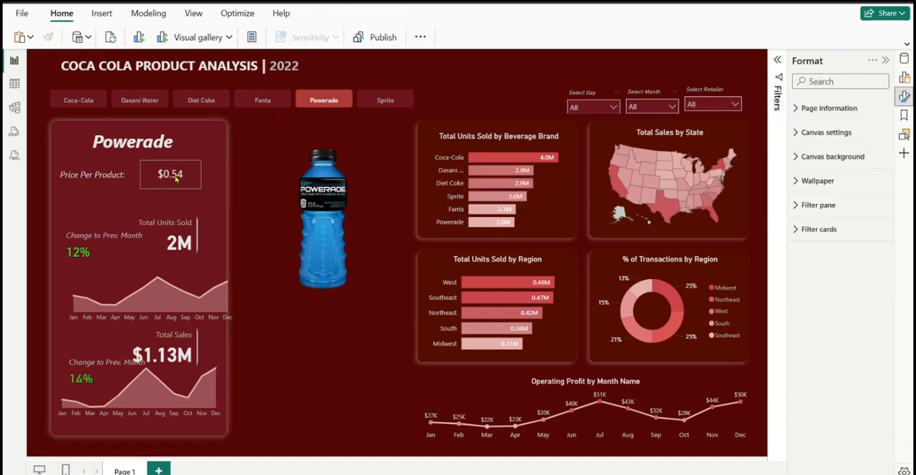
Set the price card's callout value to font size 20 and make it bold
left_click(176, 180)
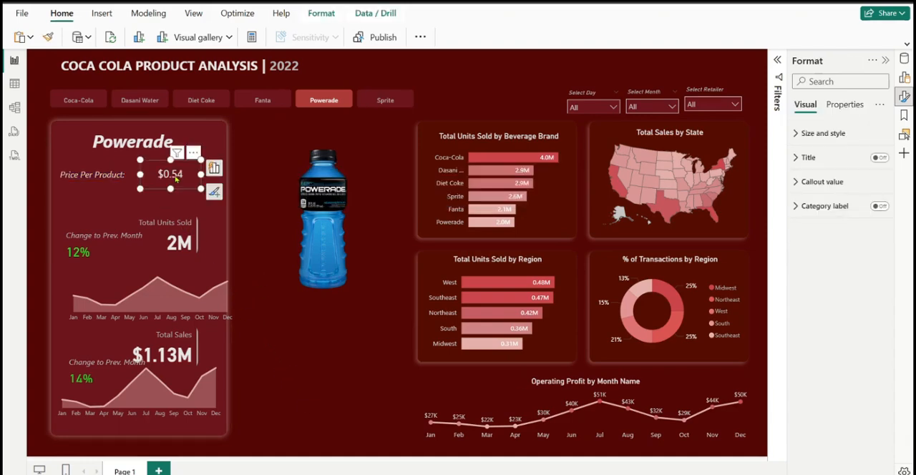
left_click(798, 182)
double_click(861, 222)
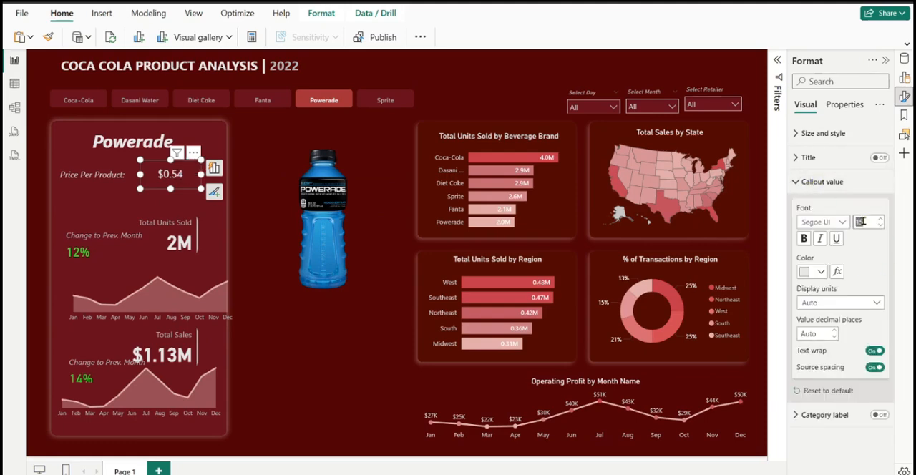
type("20")
left_click(806, 242)
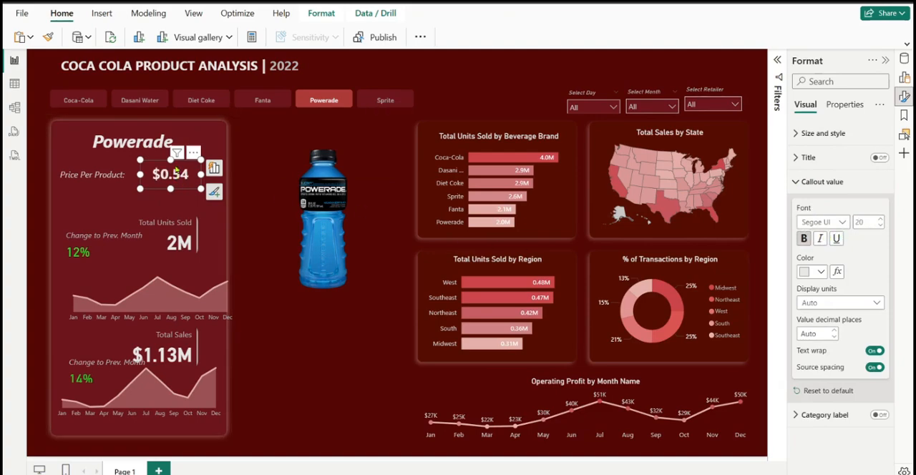
Reposition the price card and its "Price Per Product:" text box side by side, centered below the product name
mouse_move(184, 173)
left_mouse_down()
mouse_move(204, 175)
mouse_move(178, 172)
left_mouse_up()
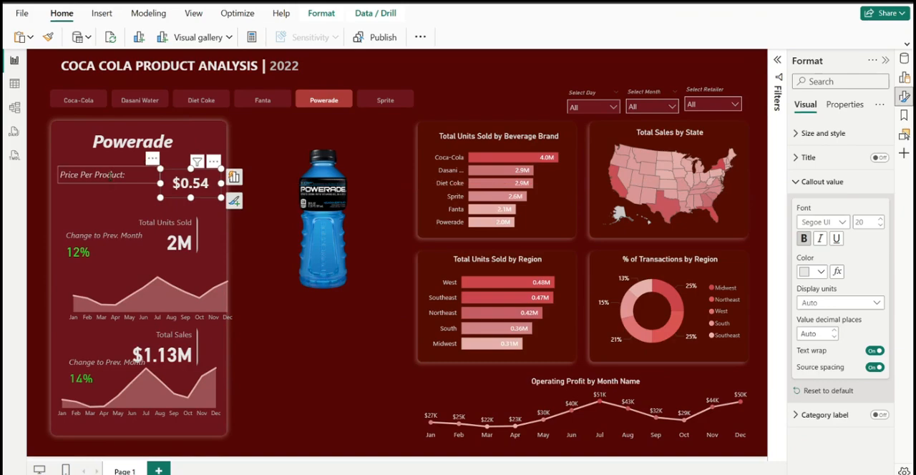
left_click(126, 175)
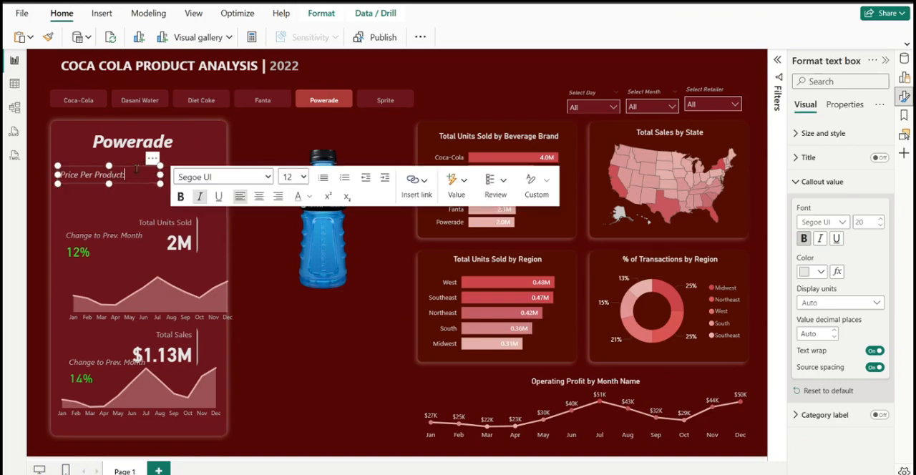
mouse_move(134, 178)
left_mouse_down()
mouse_move(171, 184)
mouse_move(138, 184)
left_mouse_up()
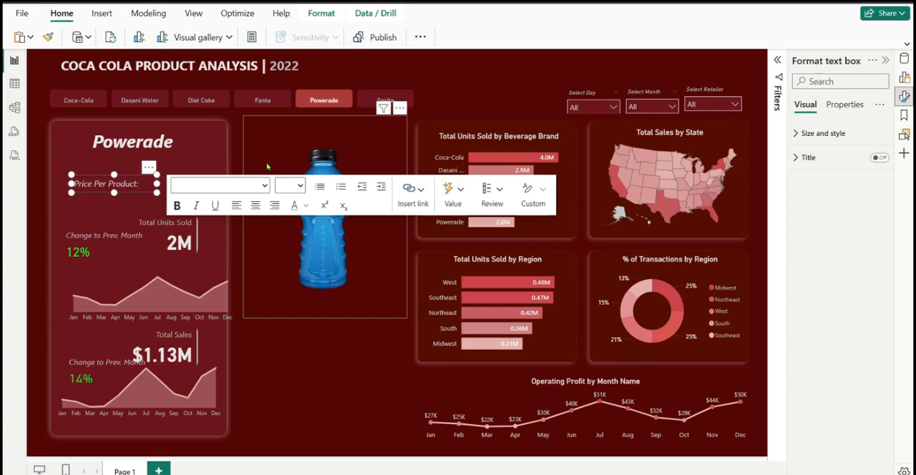
left_click(302, 351)
left_click(272, 338)
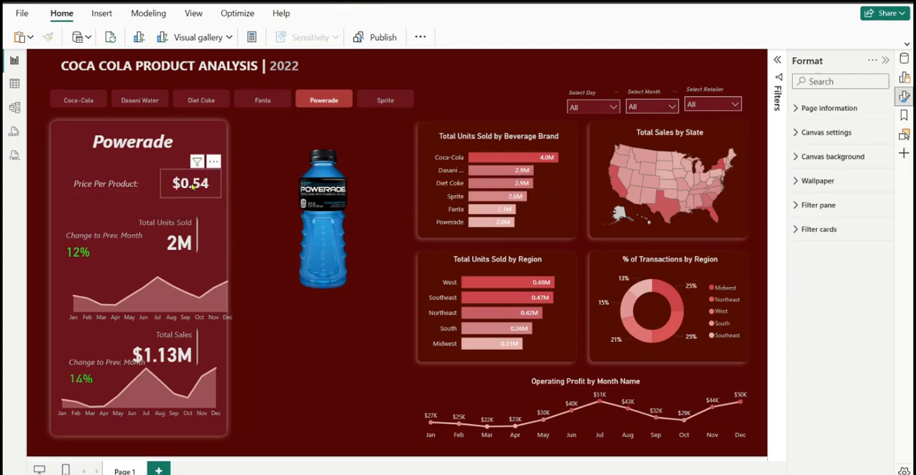
left_click(192, 185)
left_click_drag(192, 185, 169, 187)
Color the "Price Per Product:" text medium gray
left_click(125, 183)
triple_click(125, 183)
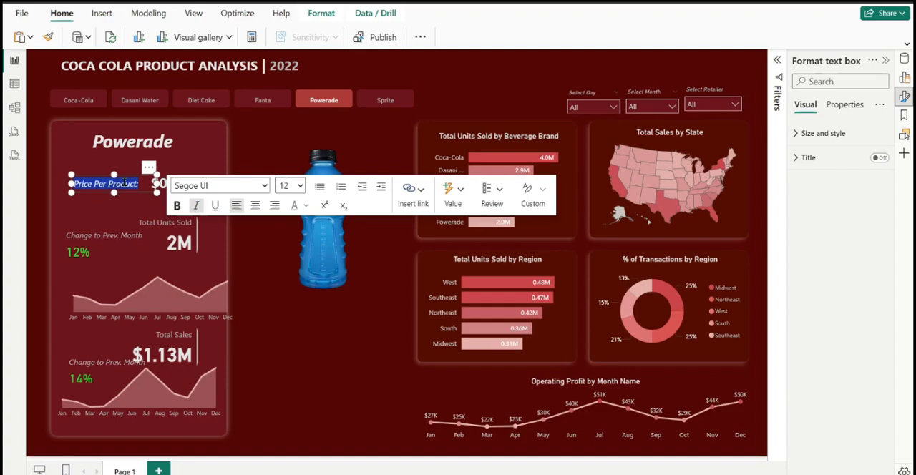
left_click(309, 207)
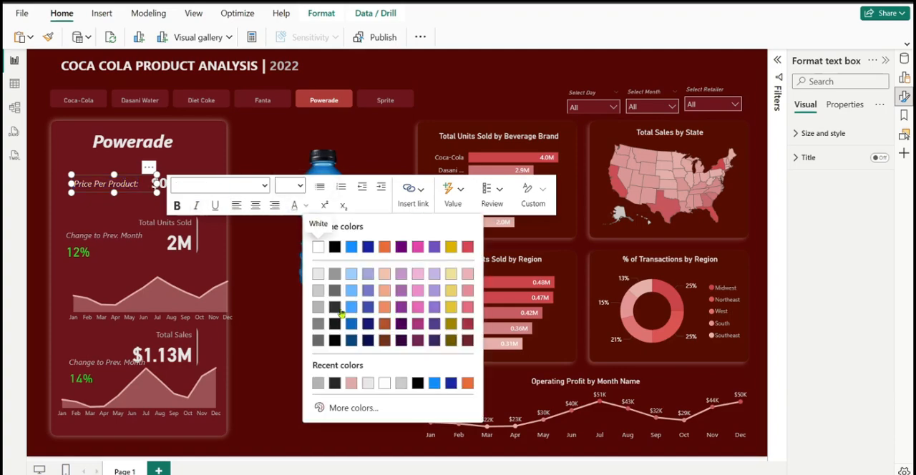
left_click(319, 308)
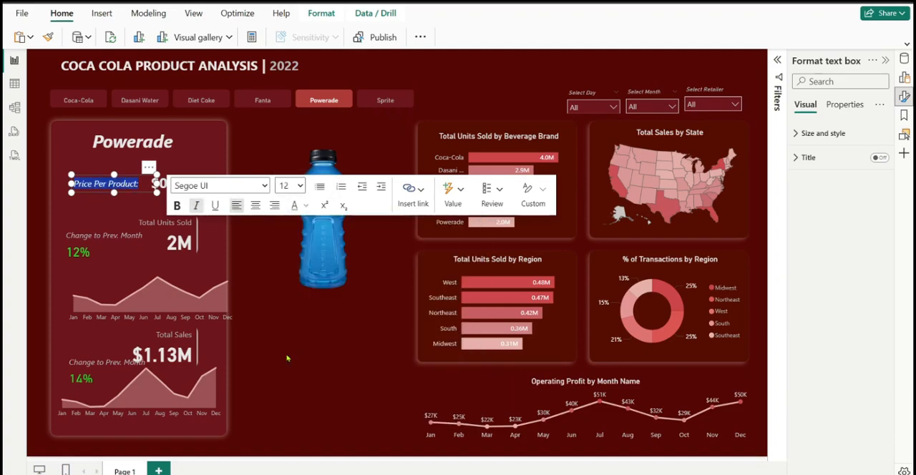
left_click(164, 185)
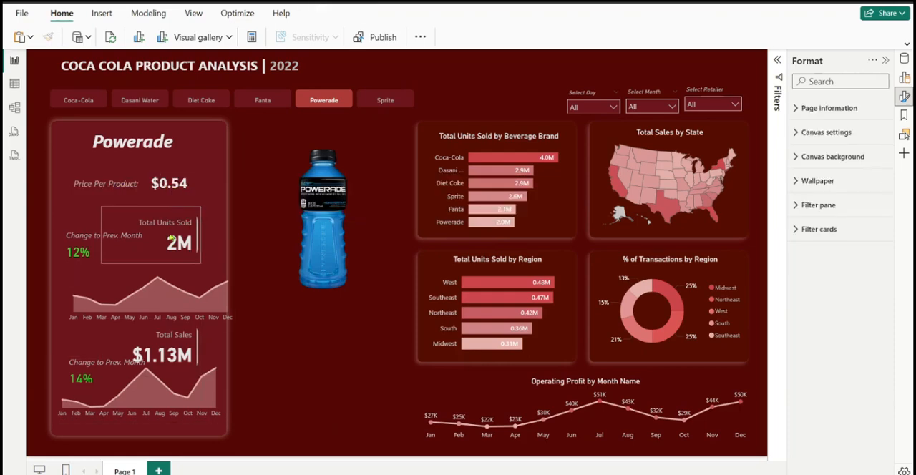
Fit the Total Units Sold card against the product panel's right edge with a value font size of 27
mouse_move(178, 239)
left_mouse_down()
mouse_move(203, 237)
mouse_move(183, 207)
mouse_move(175, 221)
mouse_move(175, 212)
mouse_move(191, 230)
left_mouse_up()
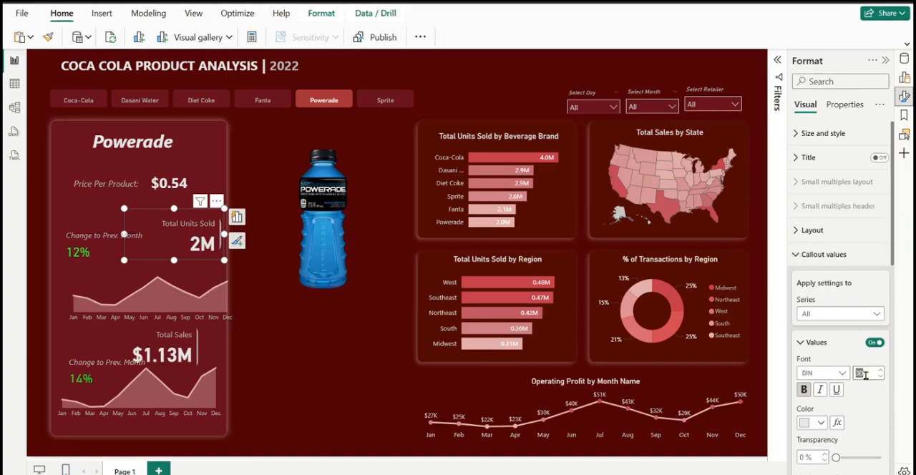
type("27")
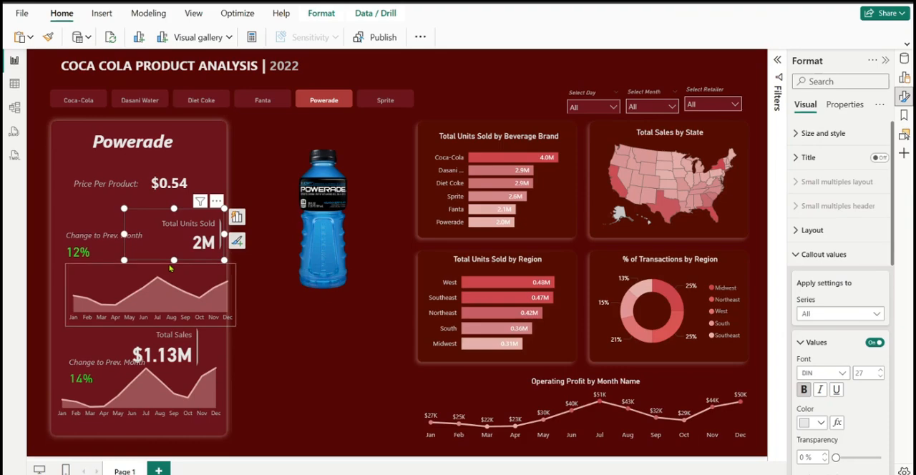
left_click_drag(172, 261, 172, 265)
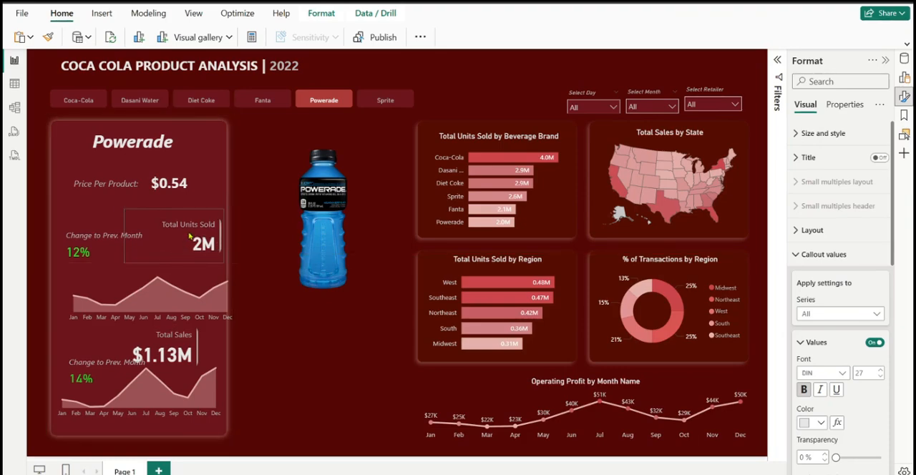
Target the Total Units Sold series in the Total Units Sold card's callout value settings
left_click(189, 237)
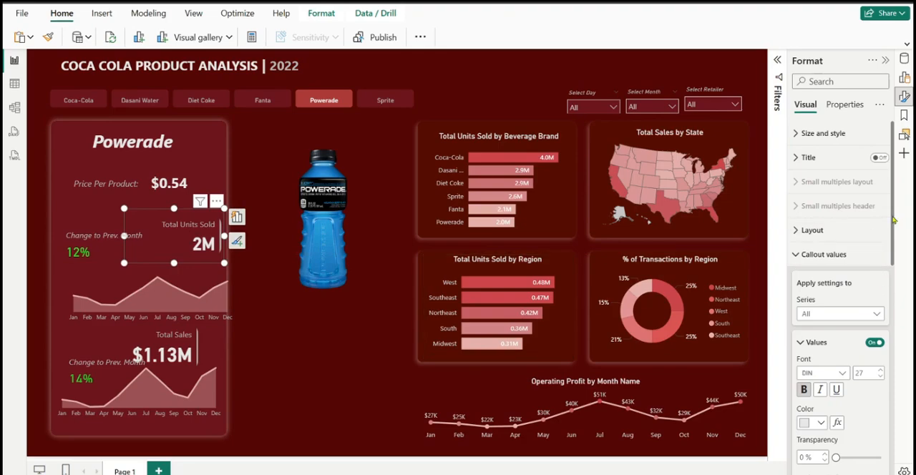
left_click_drag(893, 220, 894, 242)
left_click(864, 260)
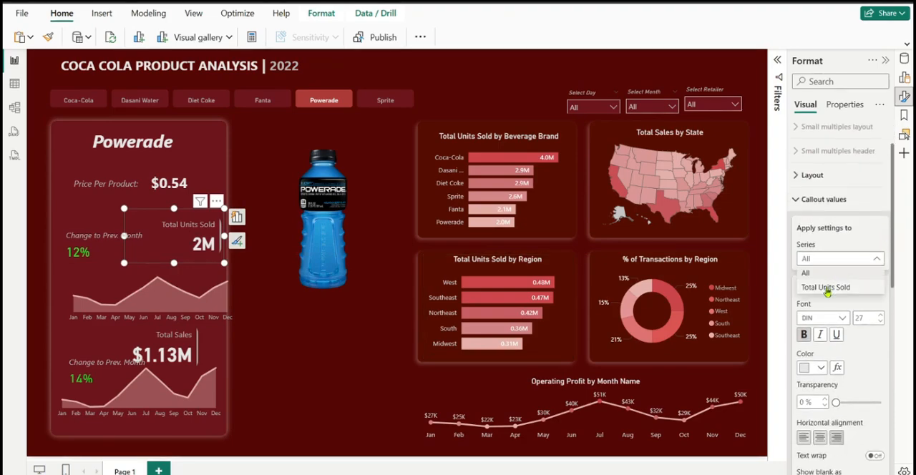
left_click(826, 288)
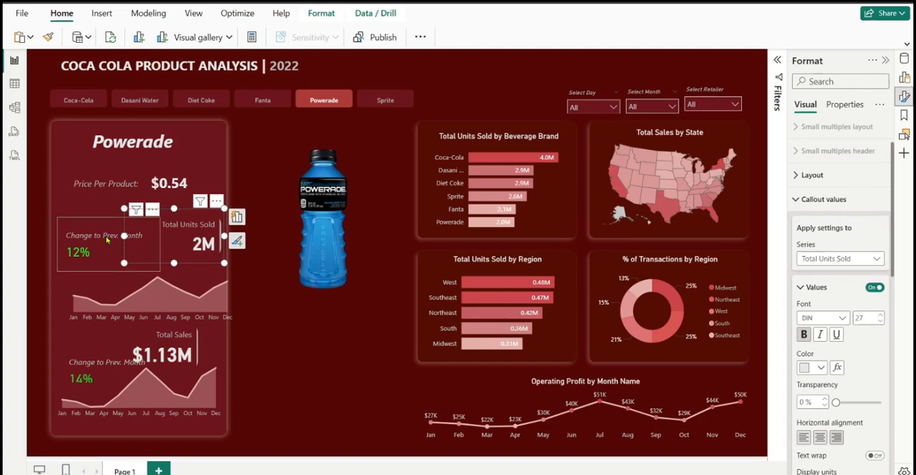
Narrow the units "Change to Prev. Month" card slightly and center its callout value horizontally
left_click(107, 241)
left_click_drag(159, 248, 147, 243)
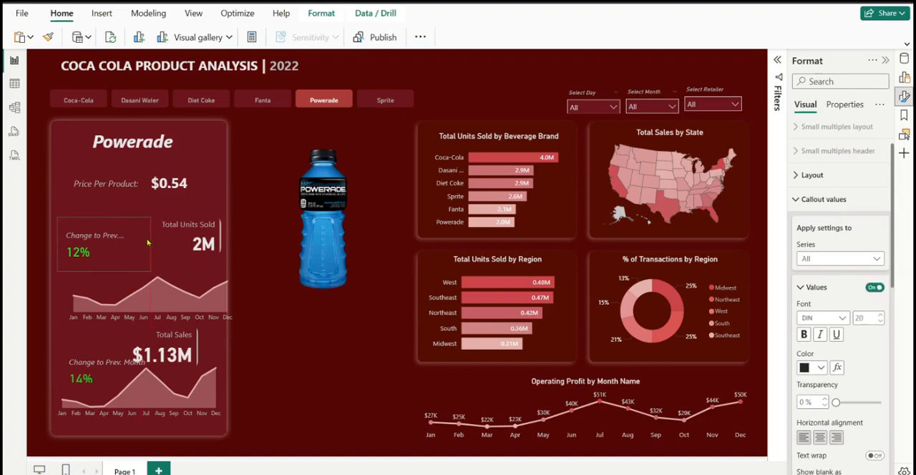
left_click_drag(152, 245, 157, 245)
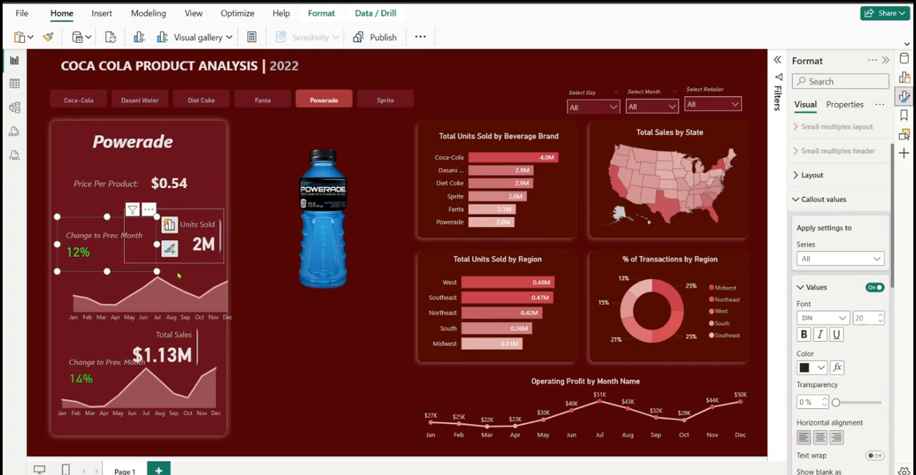
mouse_move(179, 276)
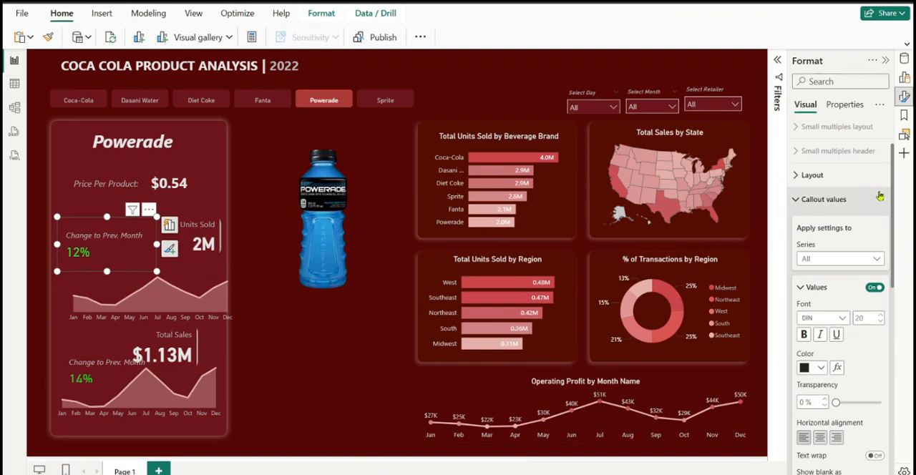
left_click_drag(893, 197, 897, 268)
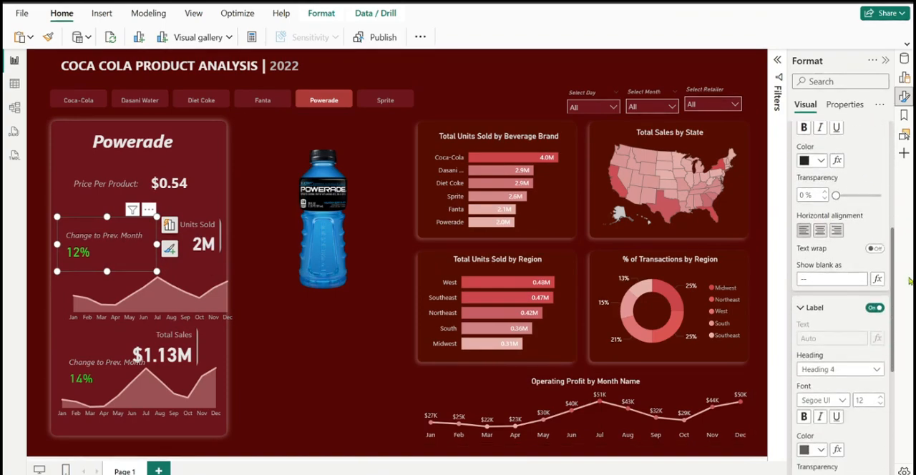
left_click(821, 232)
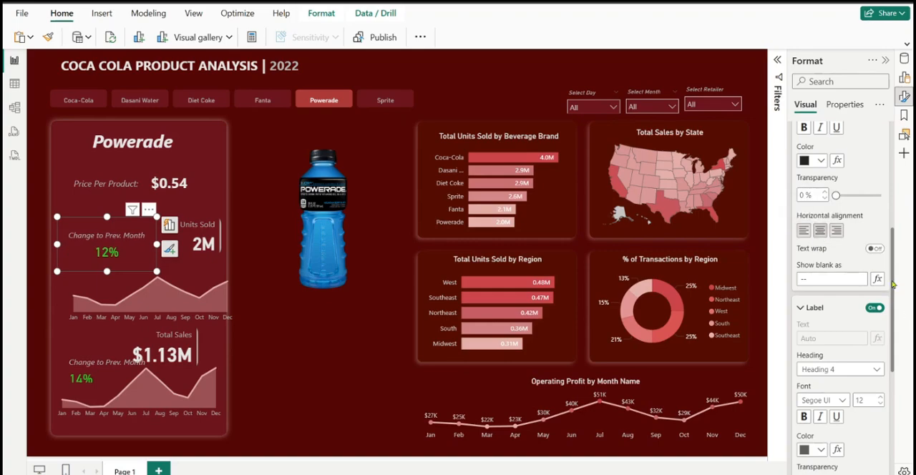
Place the units change card's label below the value and set the label's font size to 10
left_click_drag(893, 285, 900, 343)
left_click(846, 363)
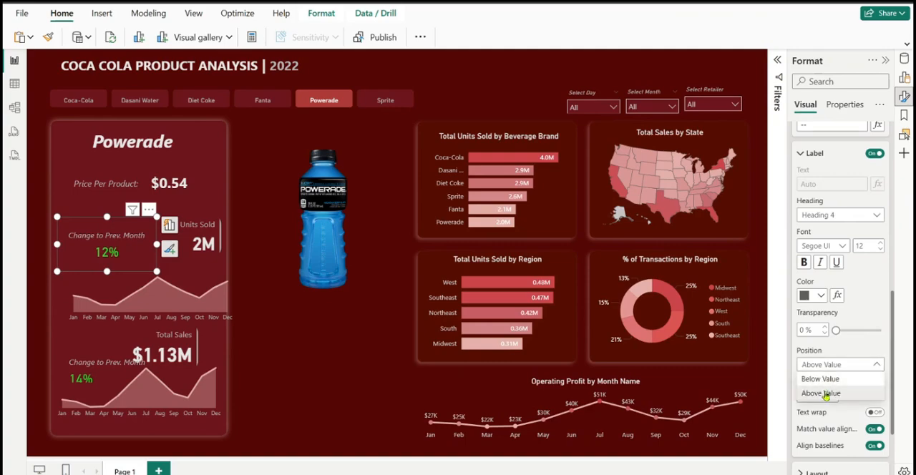
left_click(823, 379)
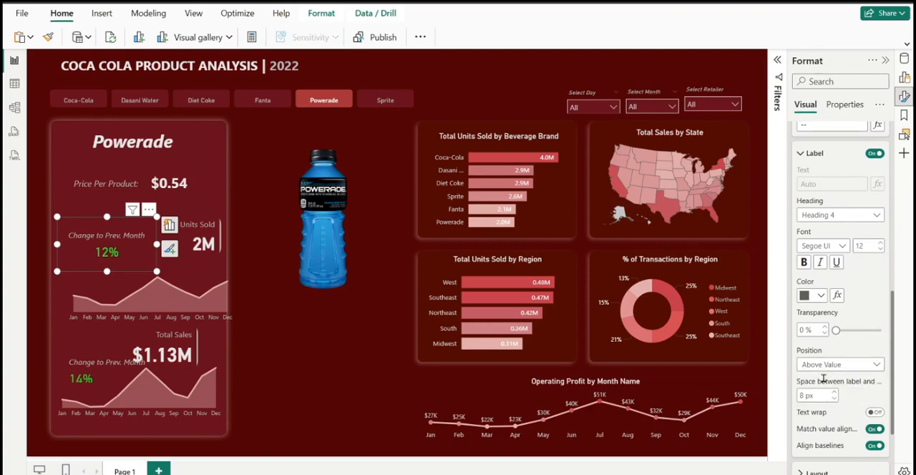
key("ctrl+z")
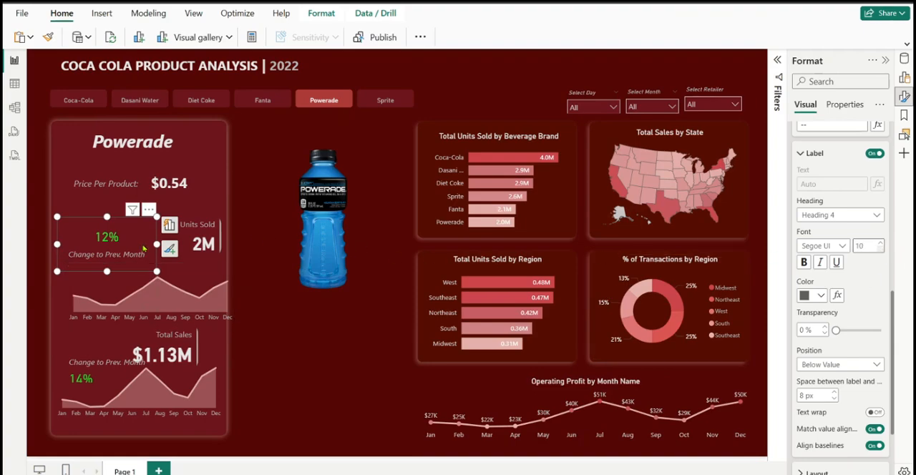
Shrink the units change card from both sides and shorten it to end above the line chart
left_click_drag(58, 244, 78, 255)
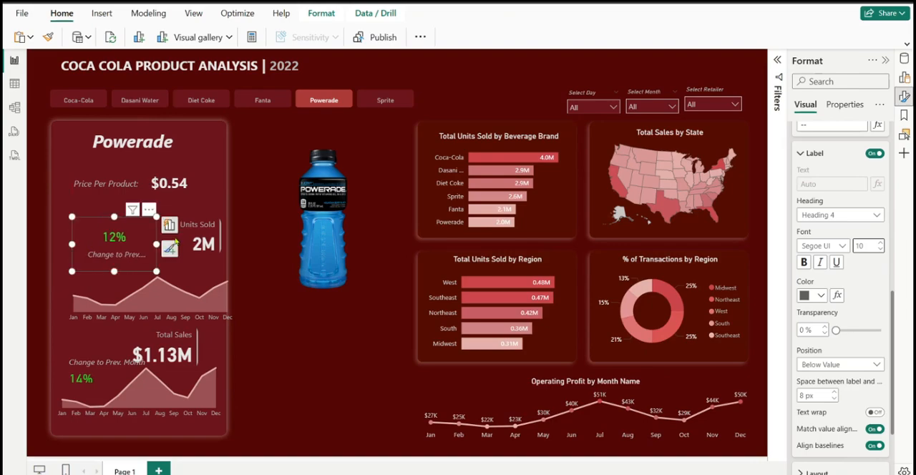
left_click_drag(156, 271, 118, 272)
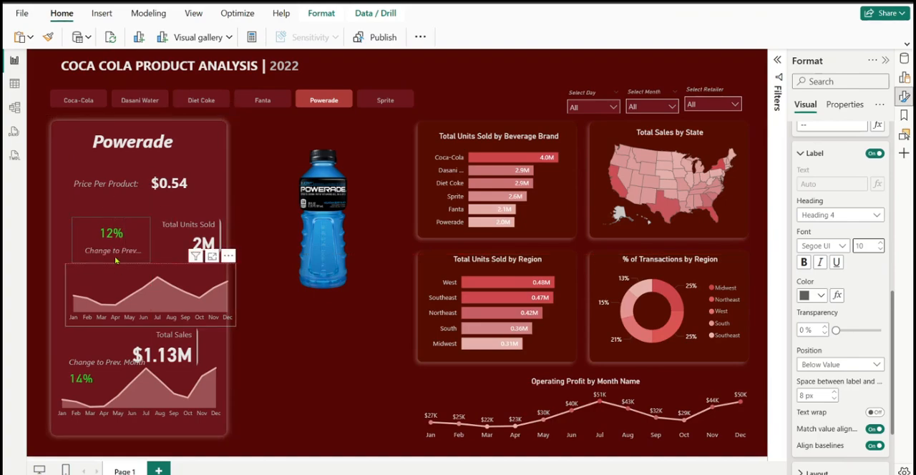
left_click(115, 254)
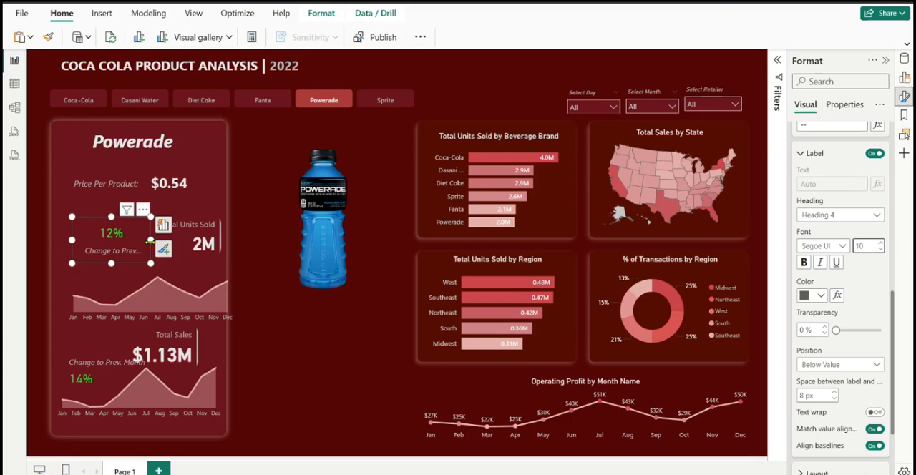
mouse_move(149, 241)
left_mouse_down()
mouse_move(159, 251)
mouse_move(144, 252)
left_mouse_up()
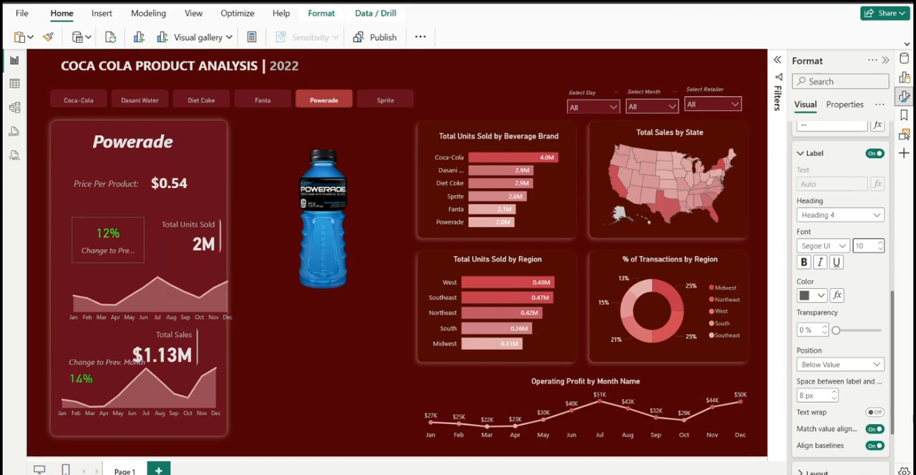
Turn on text wrap for the change card's label, shift the card up and left, and make it tall enough for two lines
left_click(874, 413)
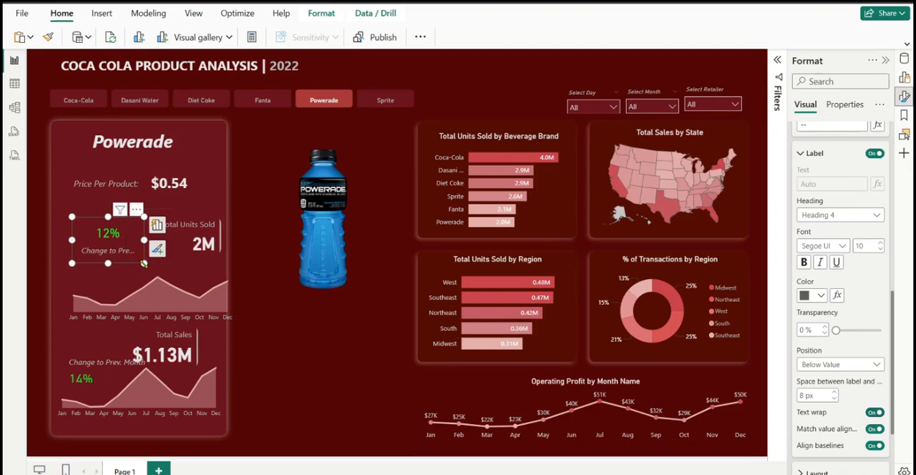
left_click_drag(146, 270, 149, 270)
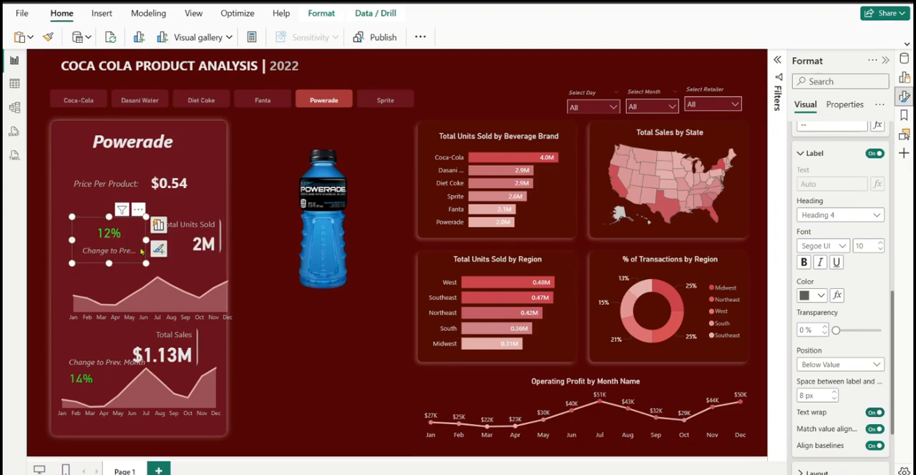
left_click_drag(124, 229, 118, 222)
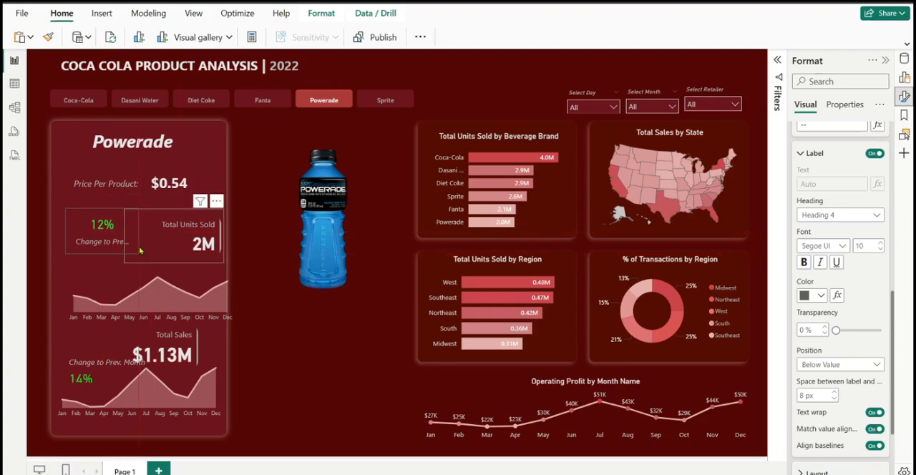
left_click(107, 248)
left_click_drag(102, 255, 103, 271)
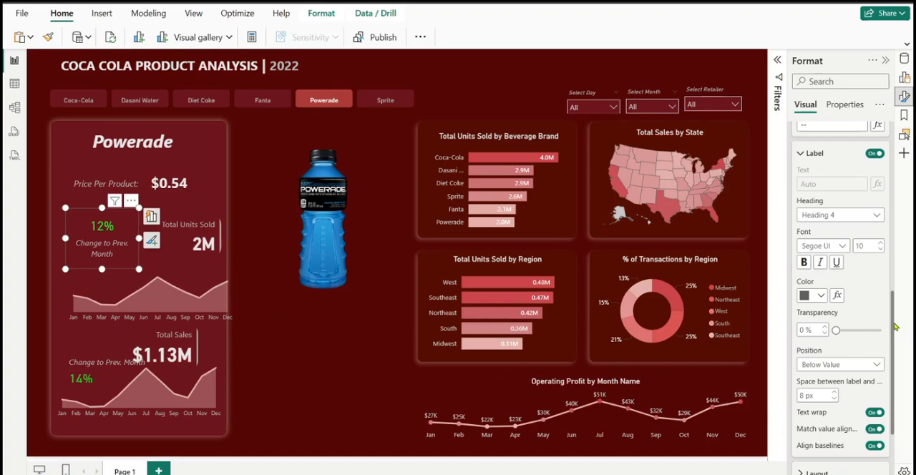
Set the units change card's value font size to 18, and resize and shift the card closer to Total Units Sold
left_click_drag(893, 326, 899, 206)
double_click(867, 249)
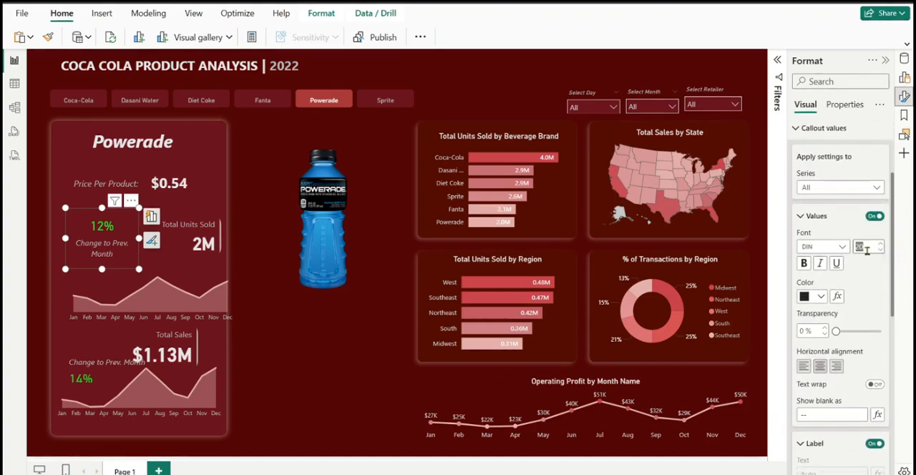
type("18")
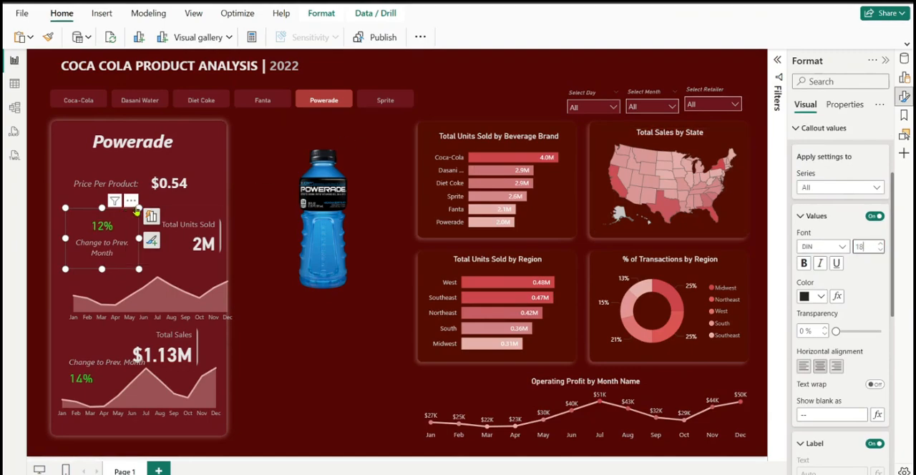
left_click_drag(139, 208, 109, 211)
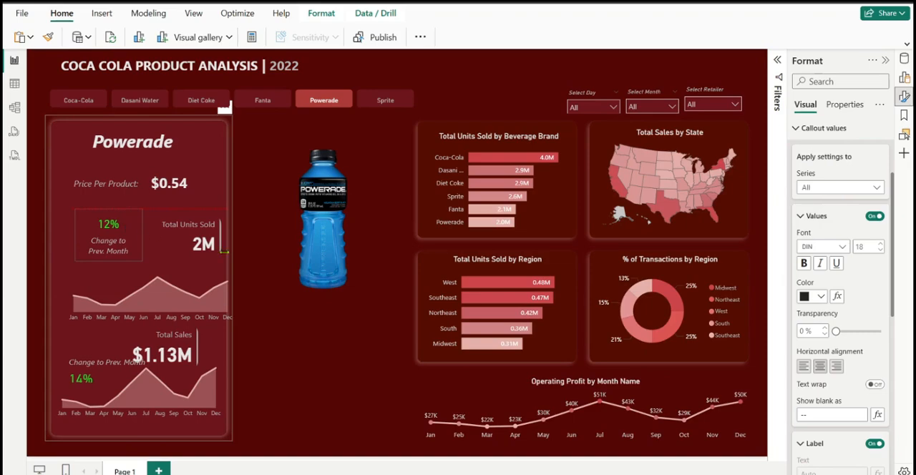
Set the units change card's value font size to 15
double_click(861, 247)
type("15")
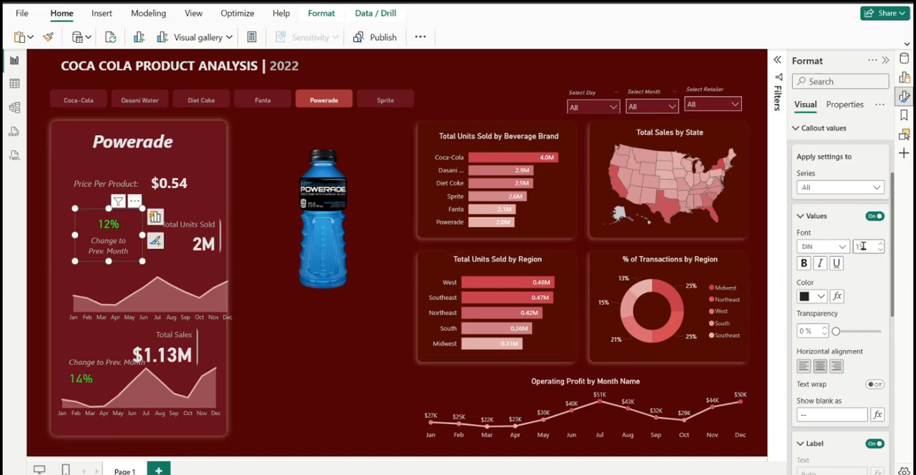
left_click(869, 277)
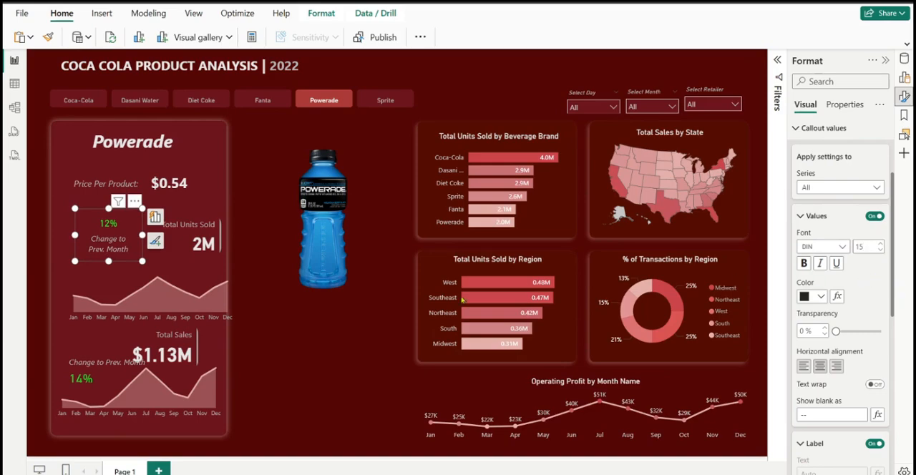
left_click(296, 372)
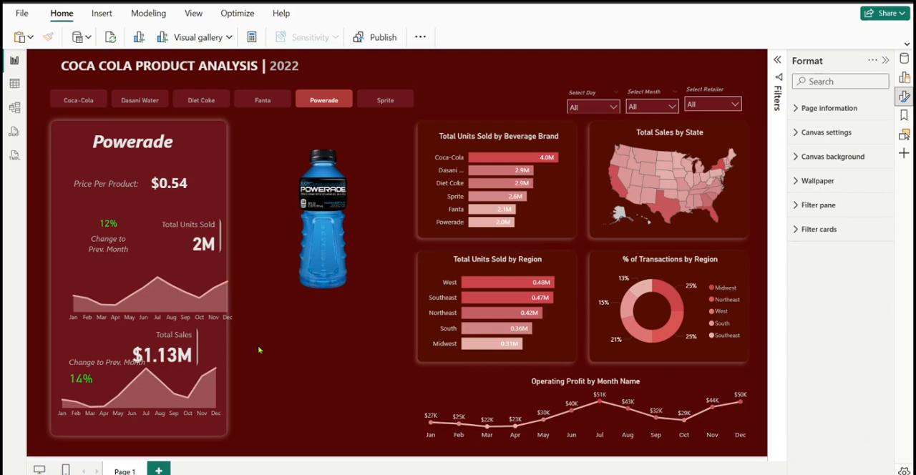
Move the Total Units Sold card slightly left and narrow it so it clears the units change card
left_click(190, 243)
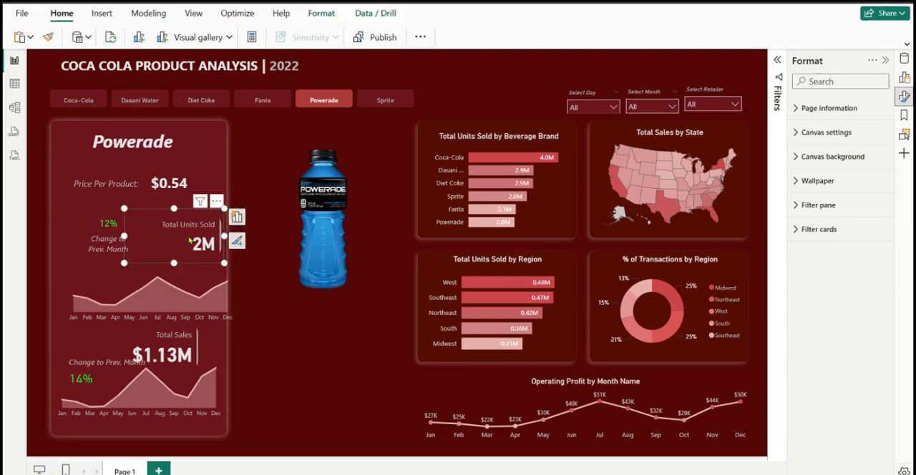
left_click_drag(178, 237, 183, 244)
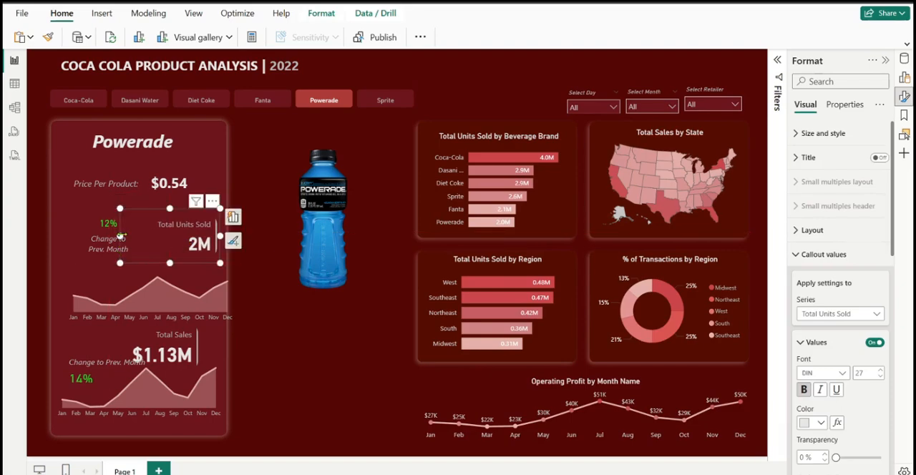
left_click_drag(119, 235, 133, 241)
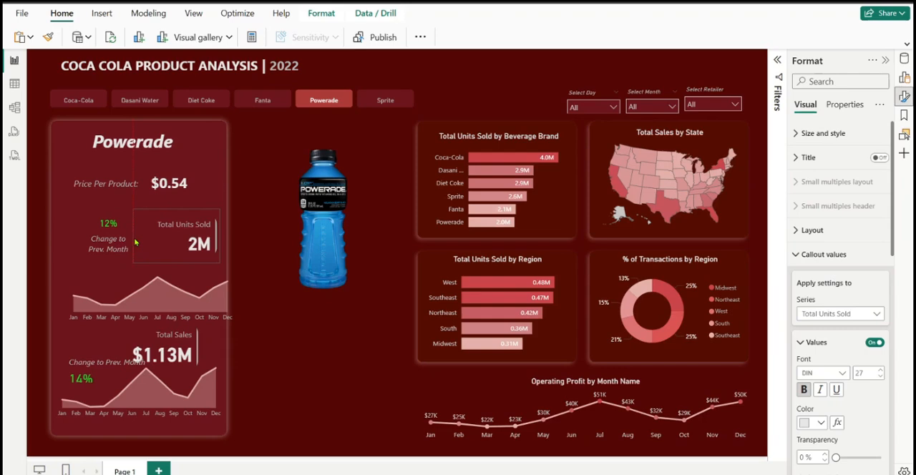
left_click(145, 245)
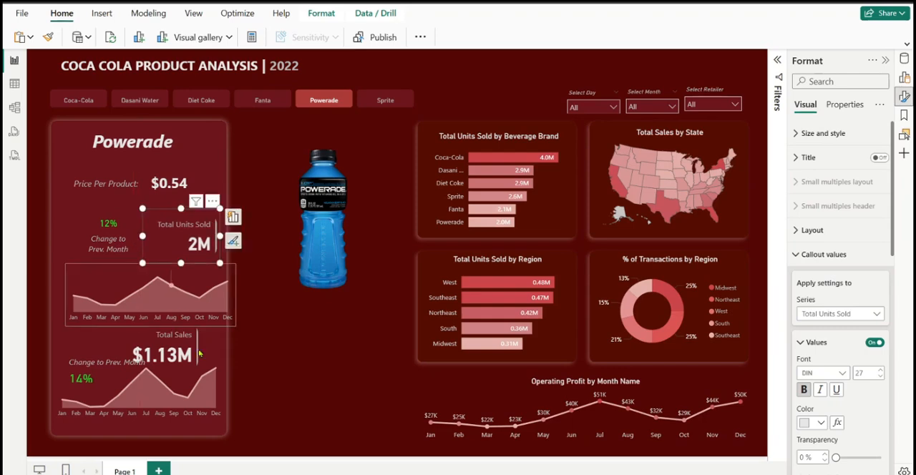
left_click(264, 343)
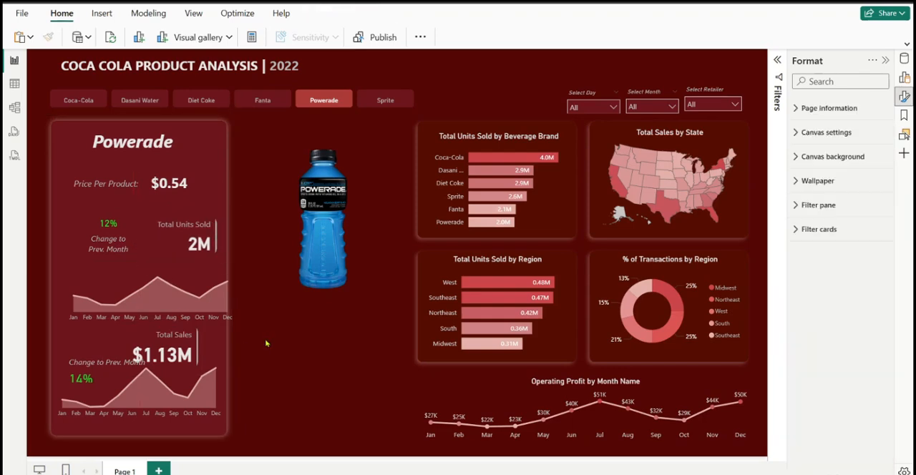
Move the upper monthly area chart inside the product panel, directly beneath the units cards and aligned with the lower chart
left_click(206, 277)
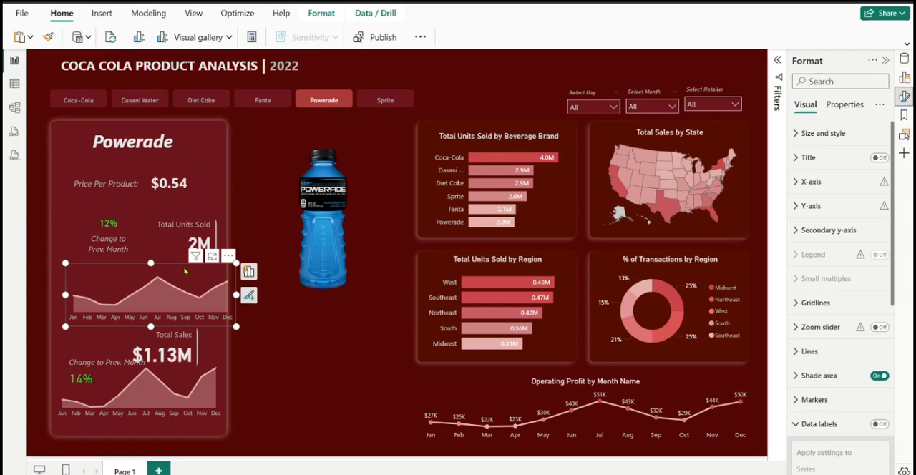
left_click_drag(184, 272, 175, 248)
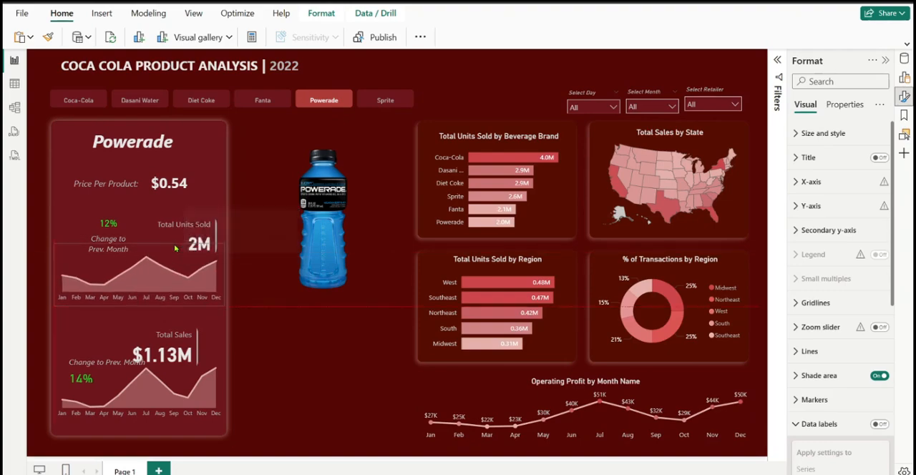
left_click(184, 249)
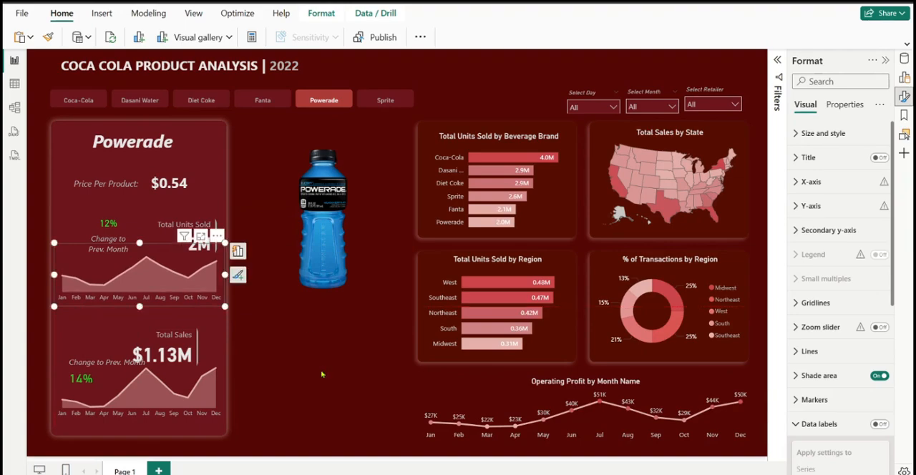
left_click(322, 374)
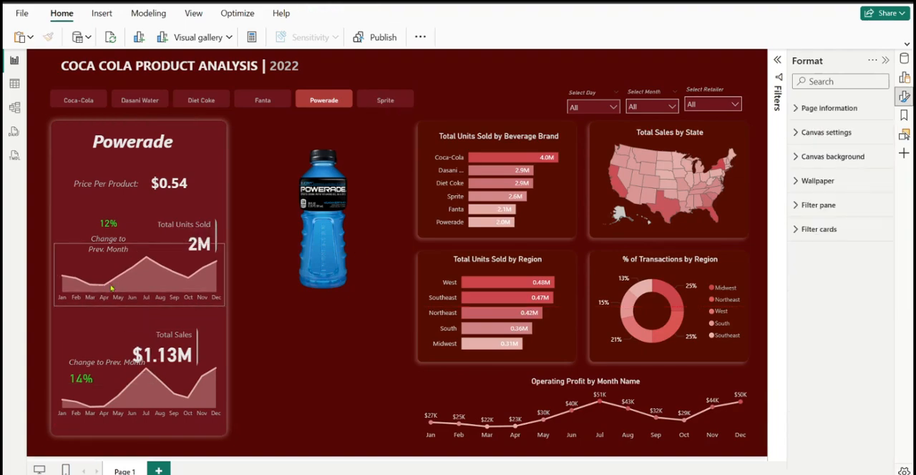
Narrow the Total Sales card and align it beneath Total Units Sold, with the stacked sales change card directly beside it
left_click(172, 338)
left_click(250, 376)
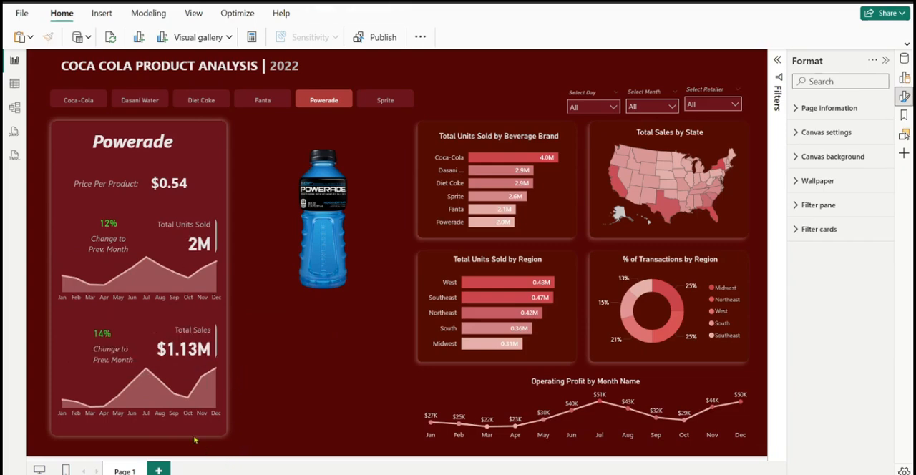
left_click(112, 346)
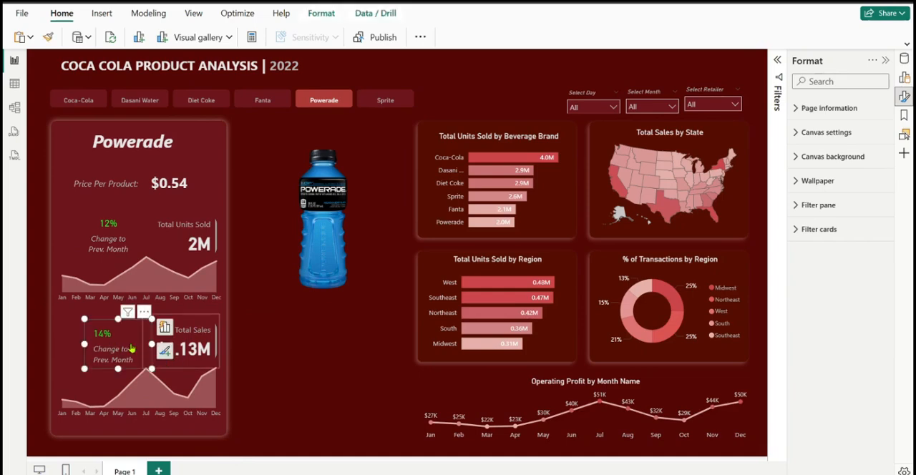
left_click_drag(118, 319, 123, 323)
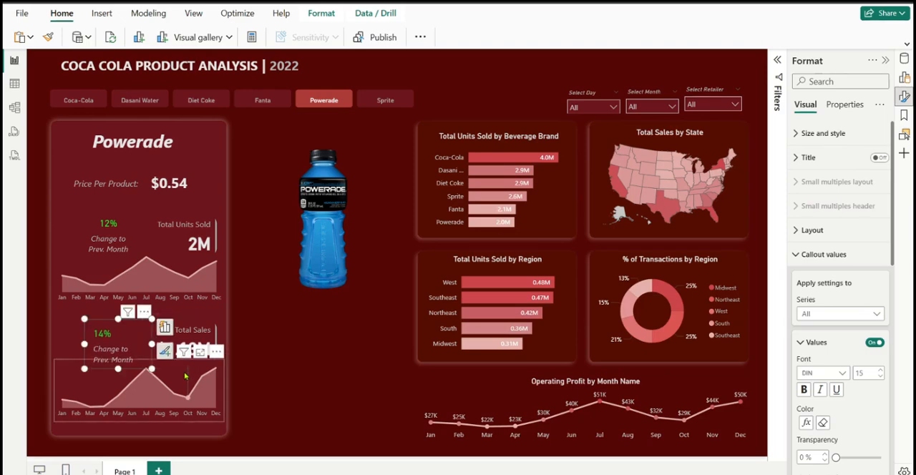
Widen the lower monthly area chart slightly toward the product panel's right edge
left_click(158, 370)
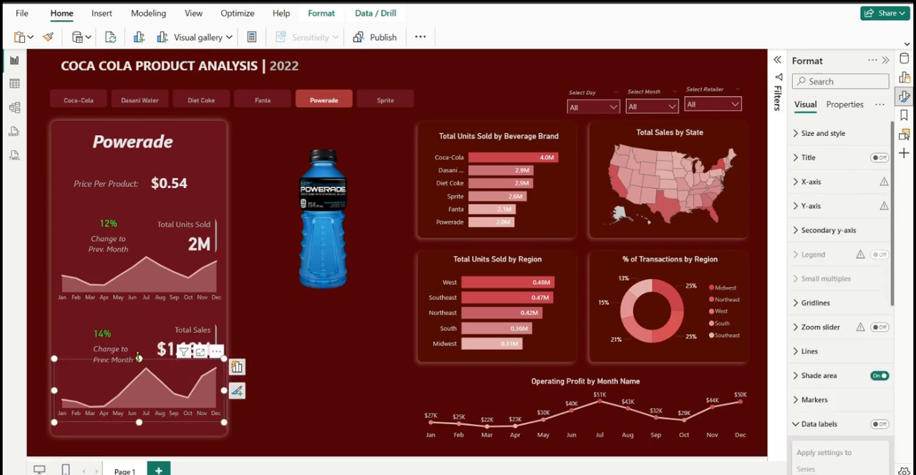
left_click_drag(136, 363, 196, 361)
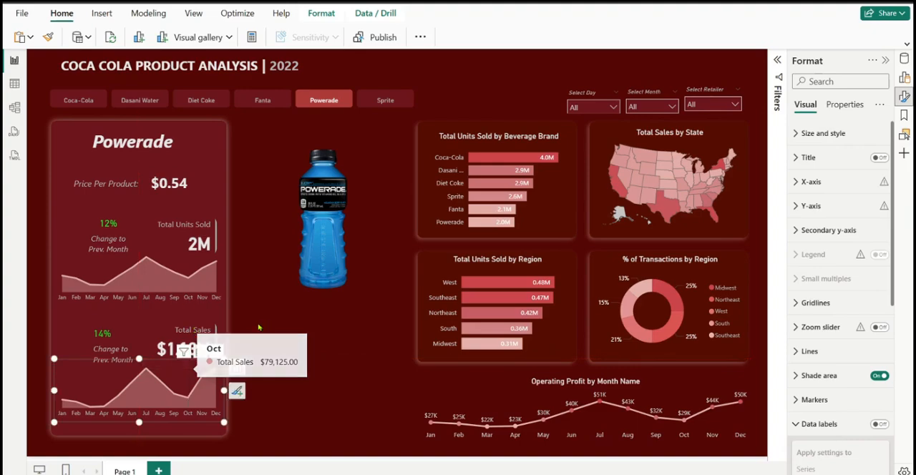
left_click(269, 349)
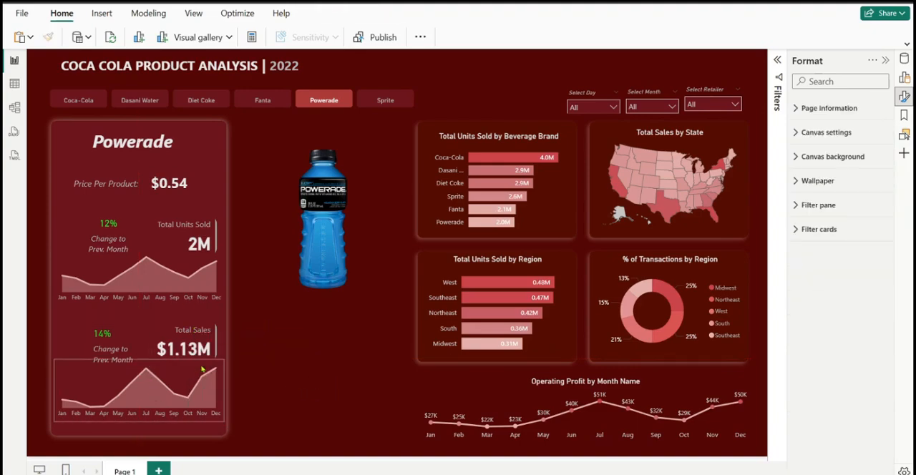
mouse_move(195, 368)
left_click(217, 384)
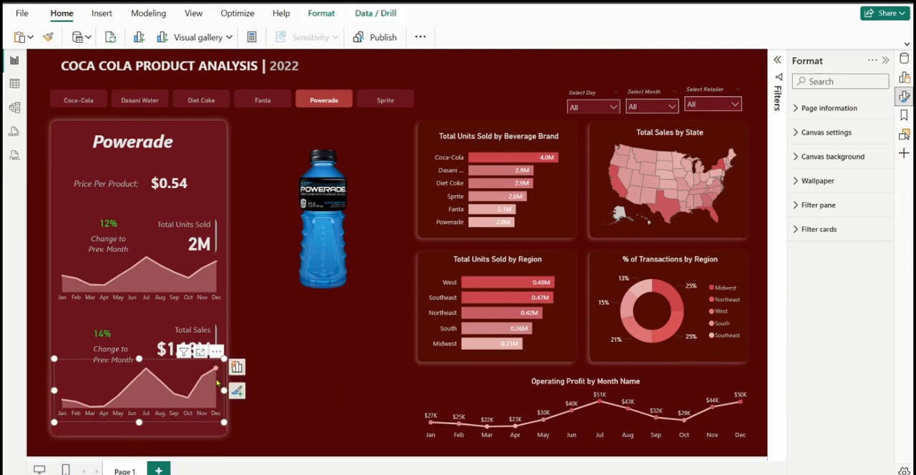
left_click_drag(223, 390, 226, 393)
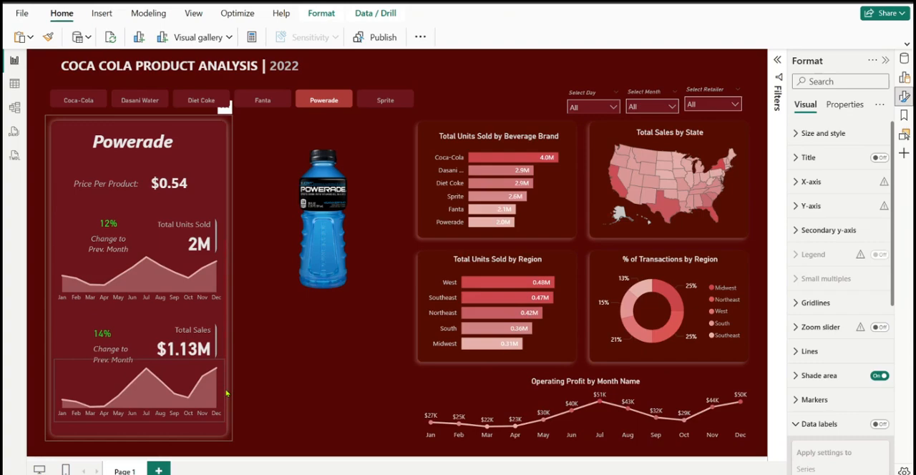
left_click(264, 405)
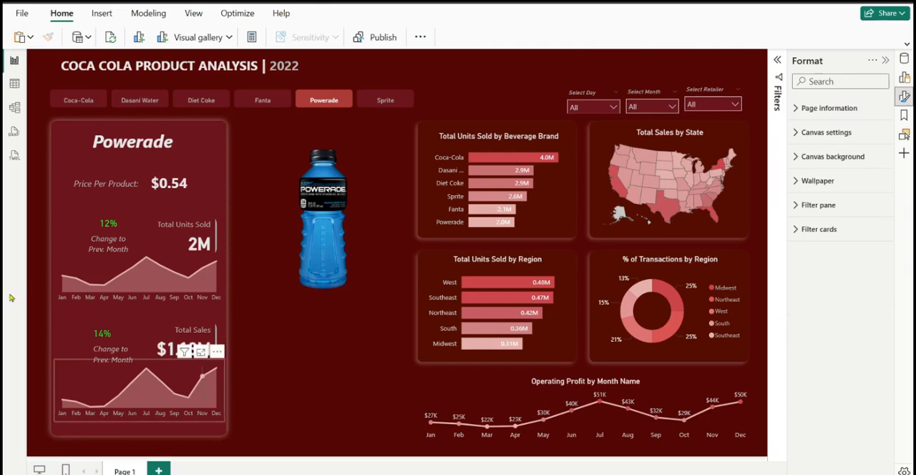
Shift the sales change card slightly left, away from the Total Sales card
mouse_move(122, 348)
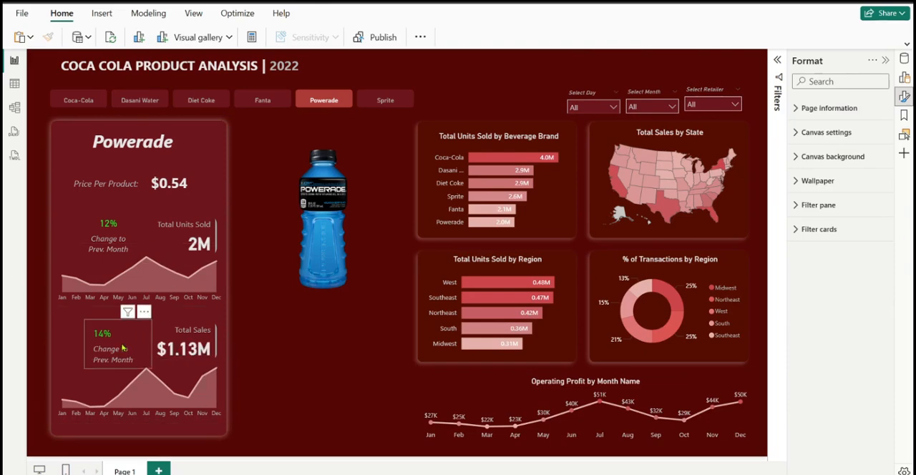
left_click_drag(122, 348, 119, 348)
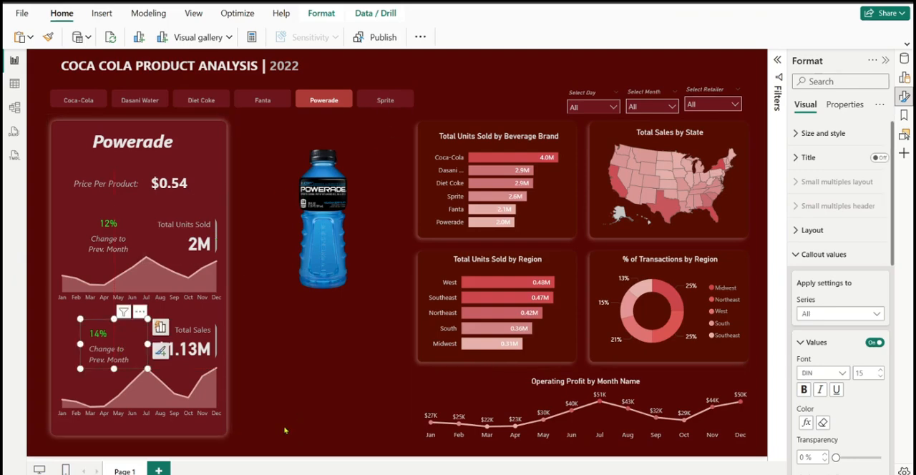
left_click(233, 417)
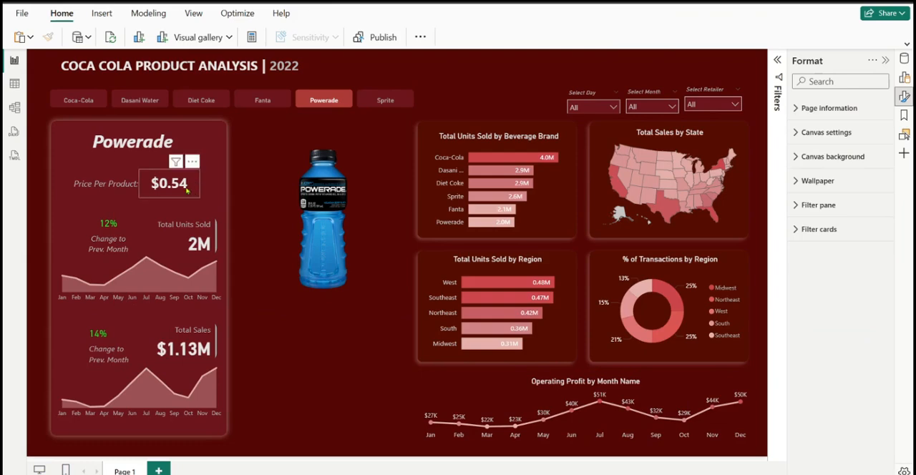
Filter the dashboard to Fanta and adjust the number of decimal places of the Total Sales measure shown on its card
left_click(260, 100)
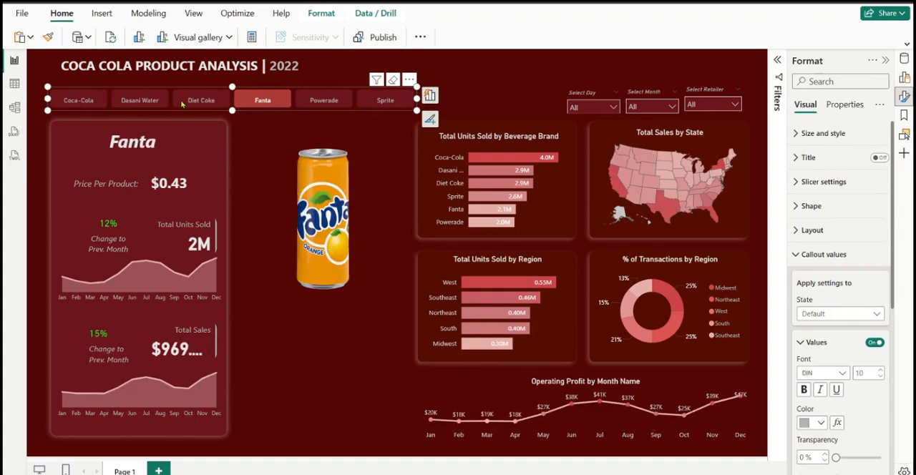
left_click(184, 348)
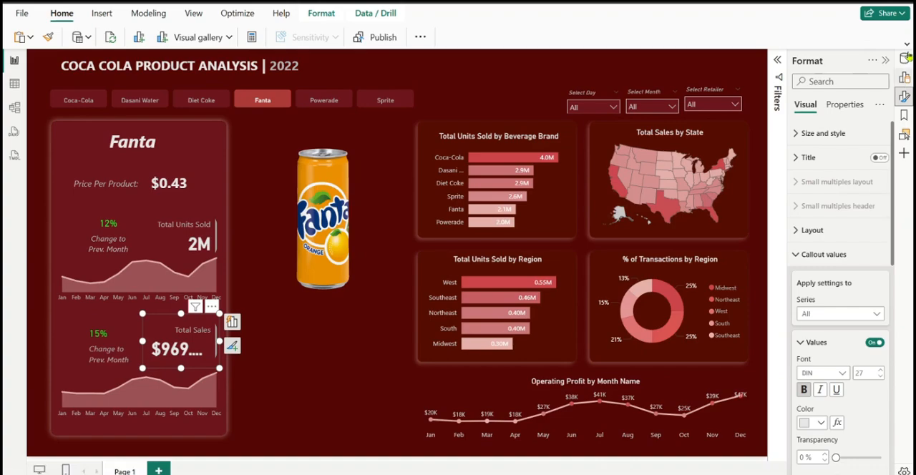
left_click(907, 63)
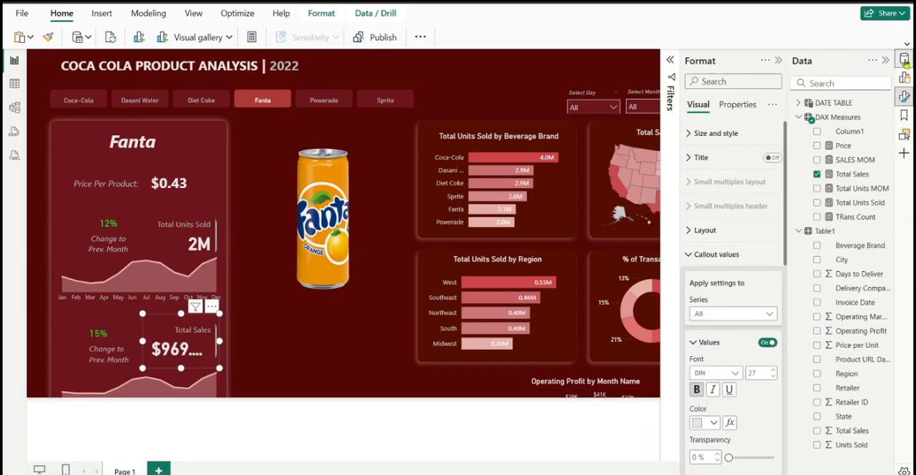
left_click(845, 176)
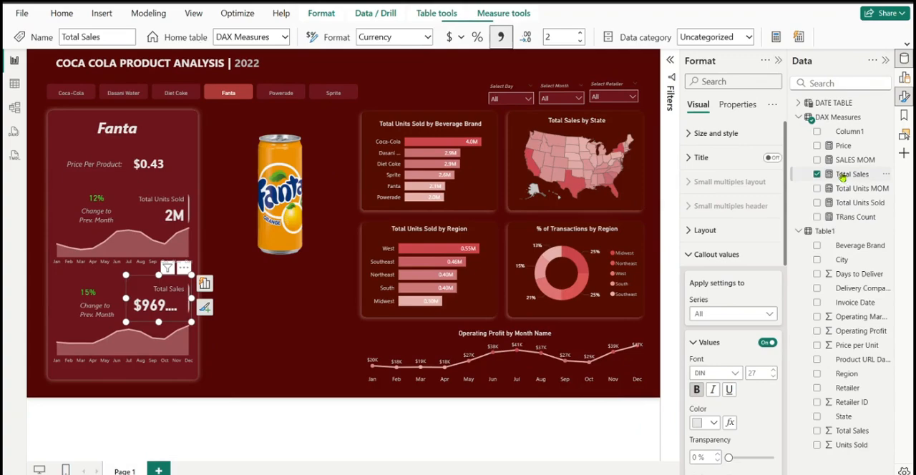
left_click(564, 39)
key("BackSpace")
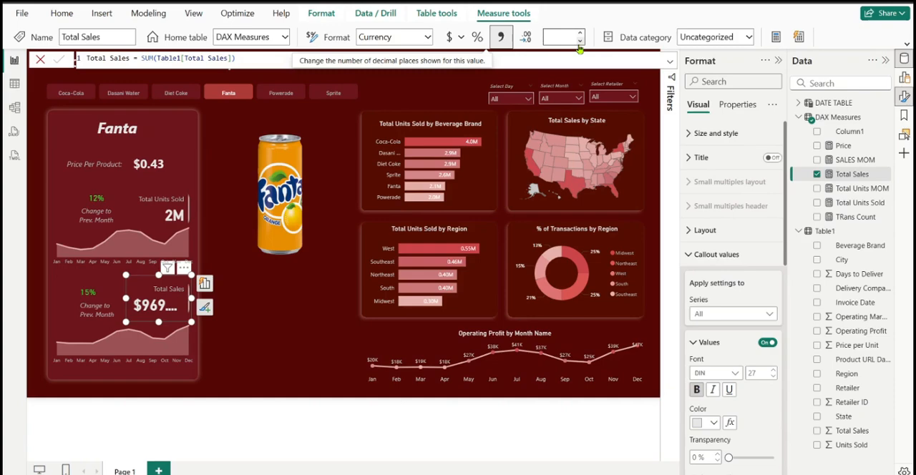
left_click(580, 33)
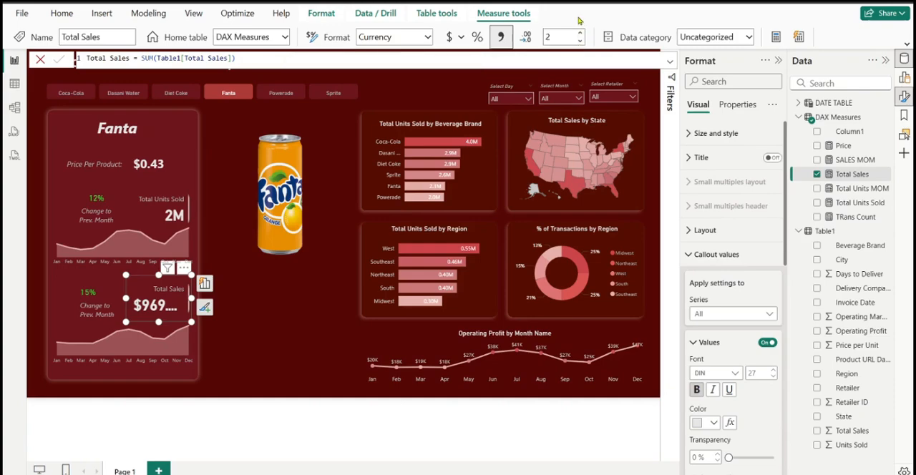
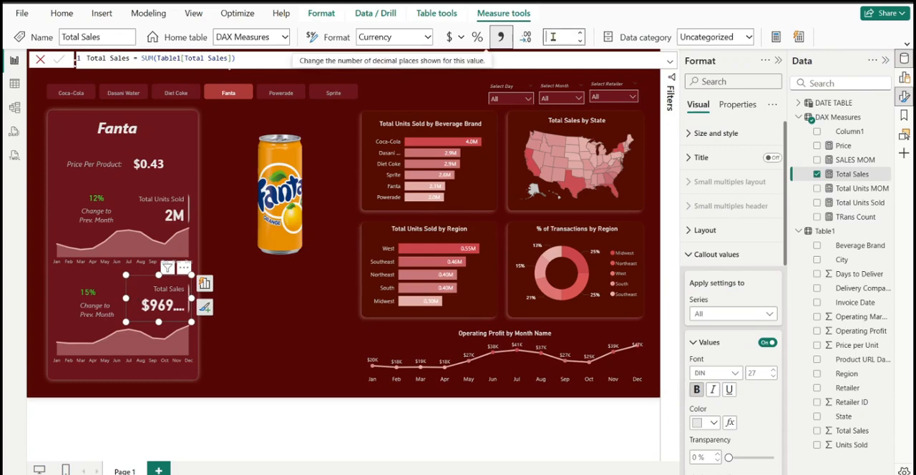
Set the Total Sales measure to 0 decimal places and filter the dashboard to Diet Coke
left_click(580, 33)
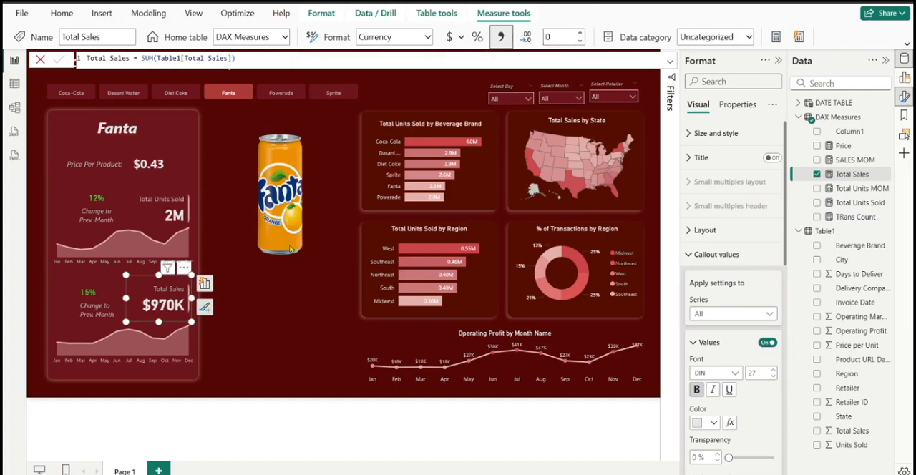
left_click(219, 370)
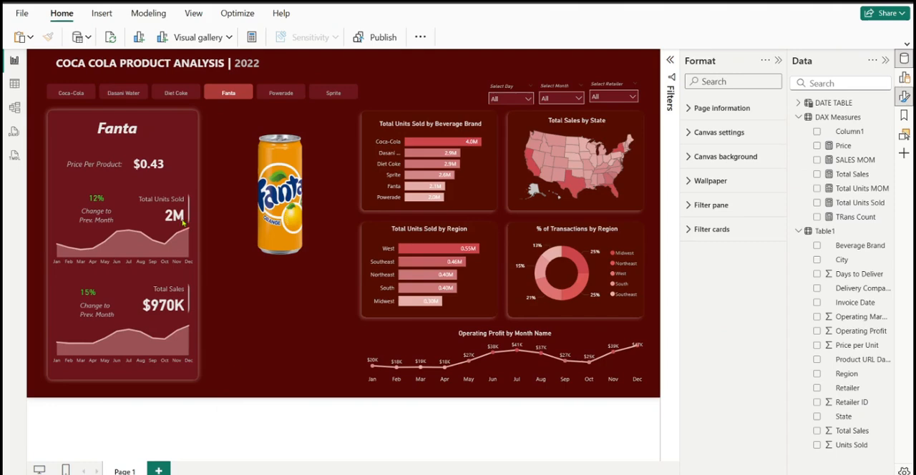
left_click(176, 93)
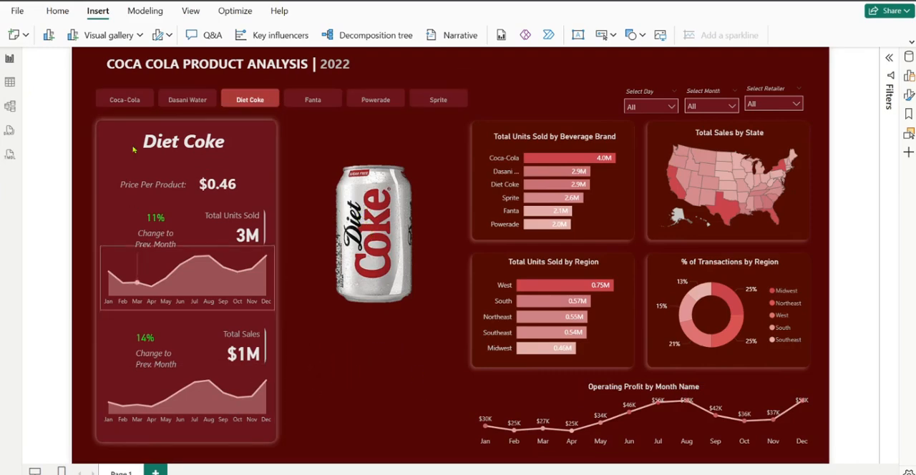
Insert a text box and position it beneath the product can image, ready for text entry
left_click(578, 35)
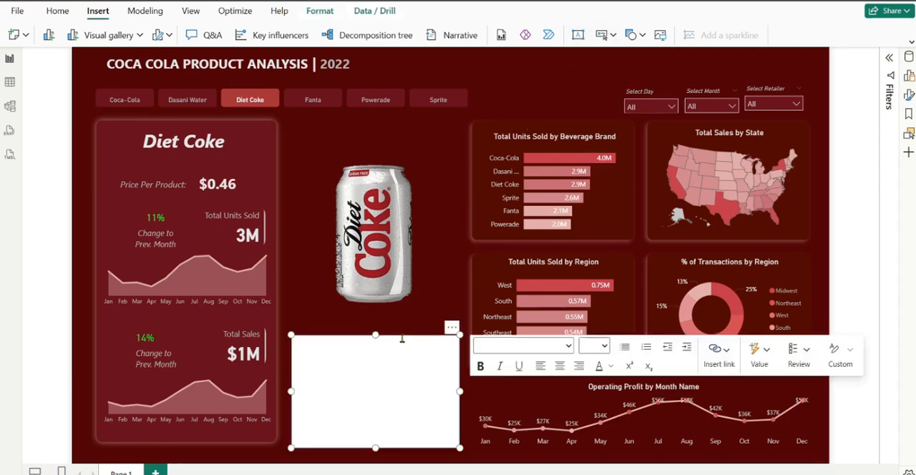
left_click_drag(405, 343, 403, 338)
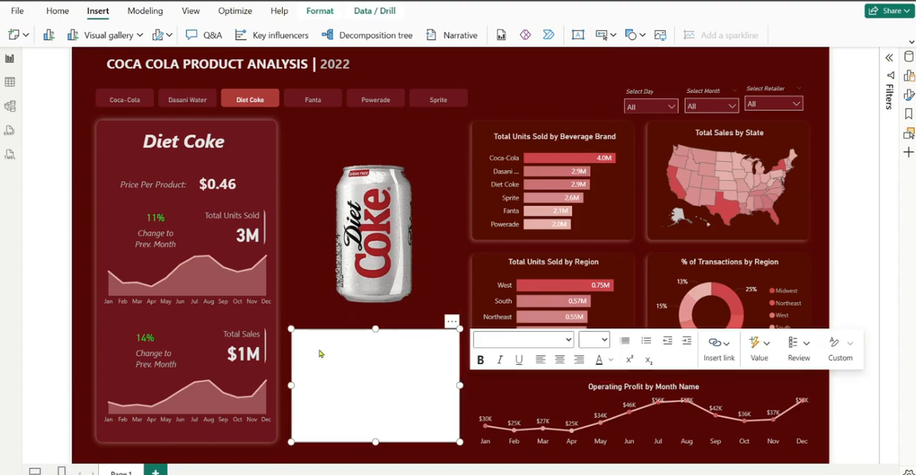
left_click(304, 333)
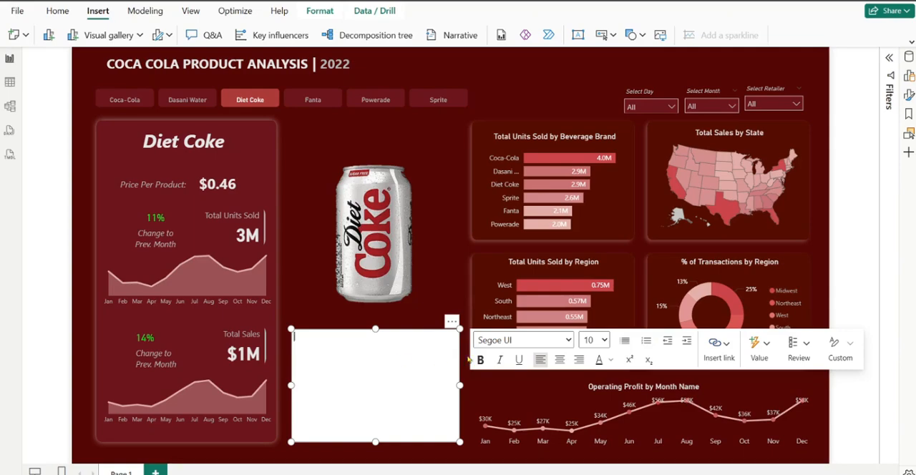
Insert a dynamic value named Beverage brand into the text box, calculated from "beverage brand"
left_click(765, 348)
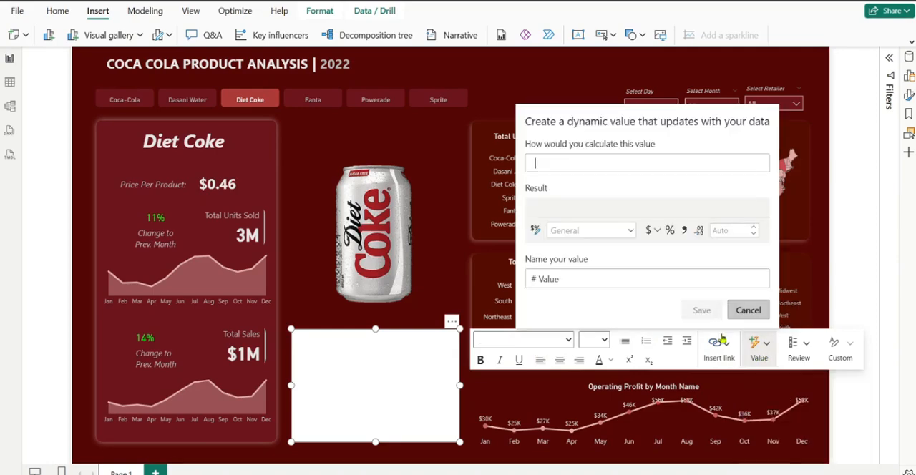
double_click(539, 280)
key("BackSpace")
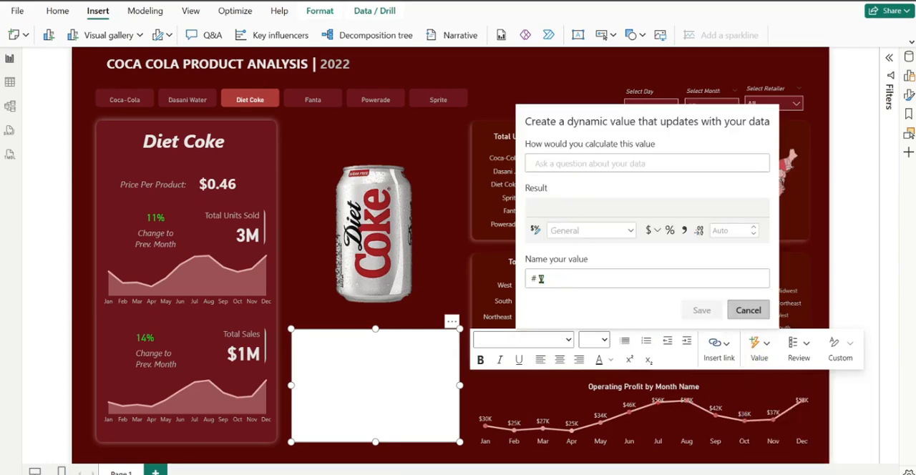
type("Reven")
type("age brand")
left_click(588, 164)
type("Be")
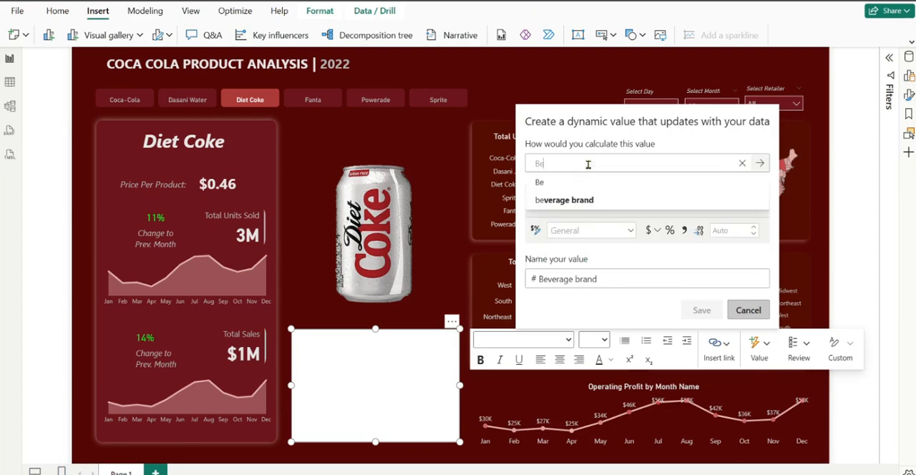
left_click(570, 202)
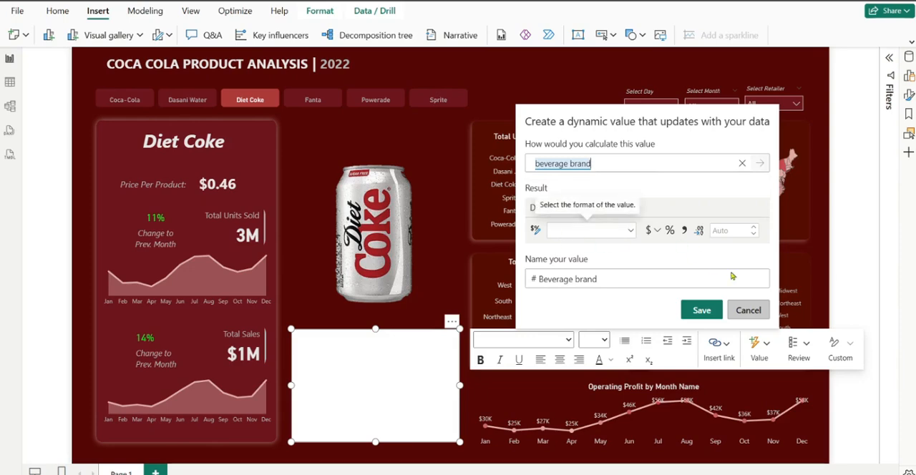
left_click(709, 312)
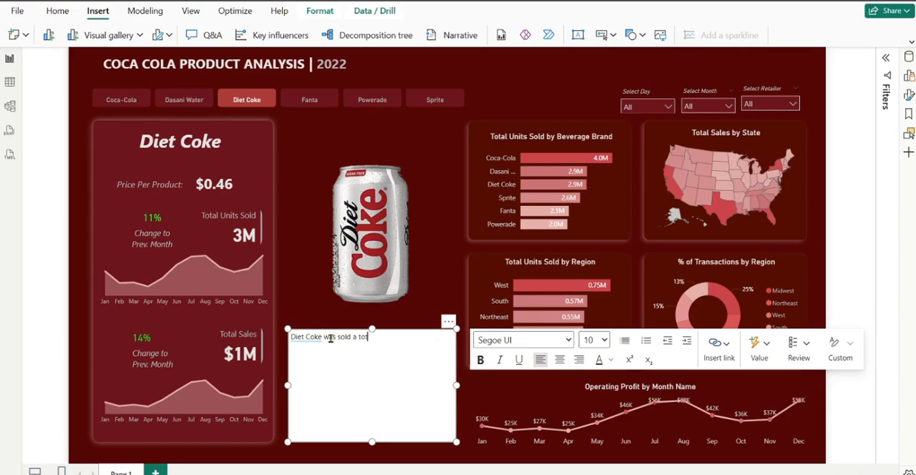
Continue the text with "was sold a total of" and insert a dynamic value named Transaction count, calculated from "TRans count"
type("of")
left_click(769, 346)
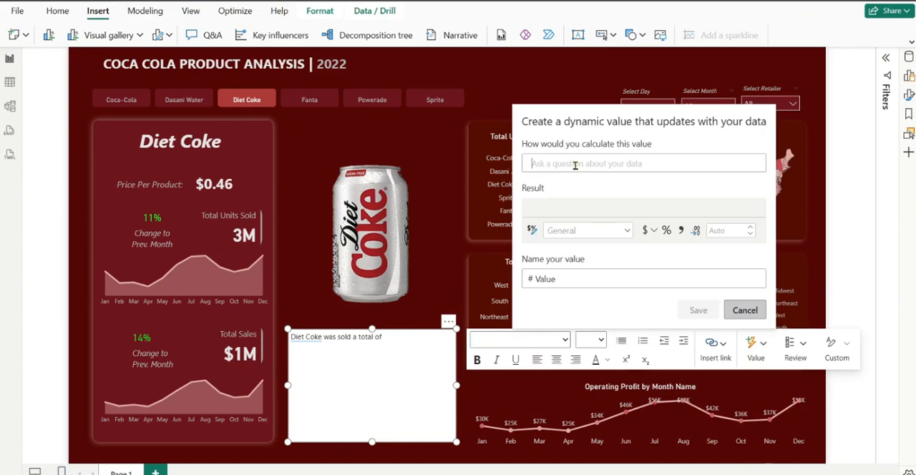
double_click(541, 281)
type("transaction cu")
key("BackSpace")
type("ount")
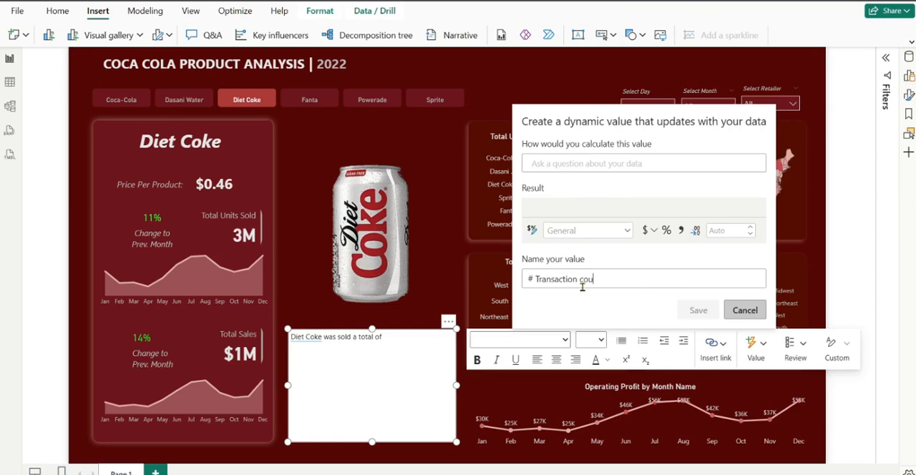
left_click(600, 164)
type("Transa")
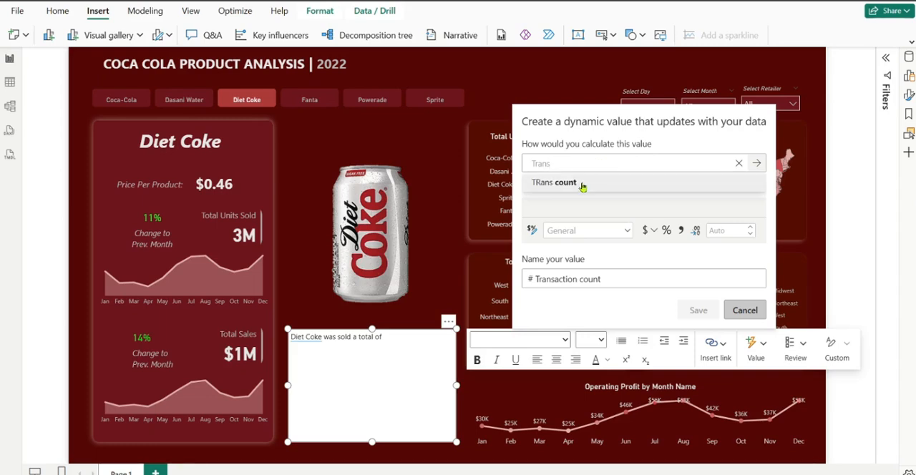
left_click(579, 183)
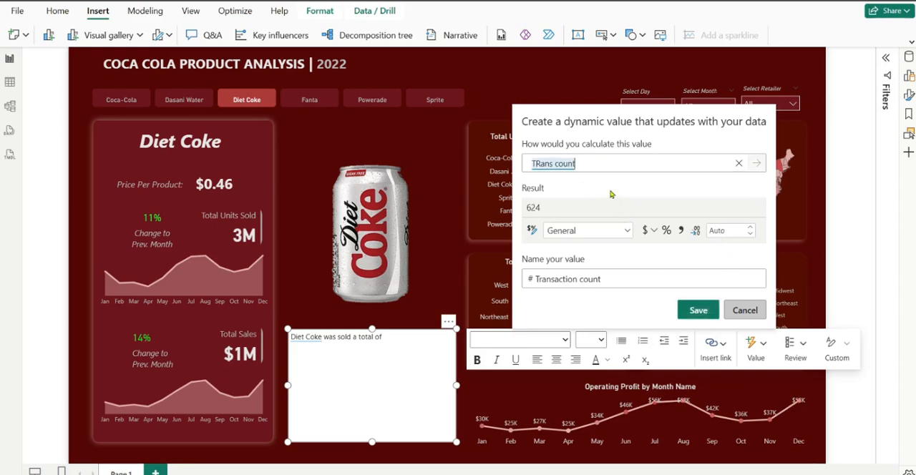
left_click(690, 317)
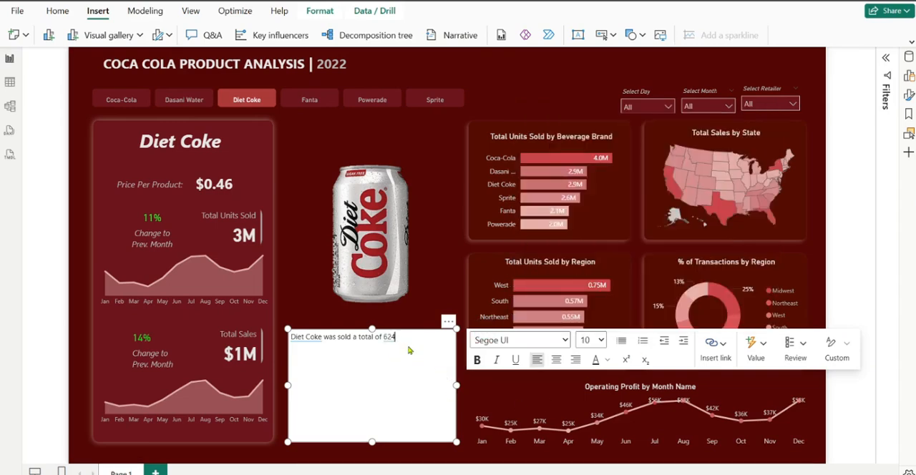
Continue the text with "times and made an operating profit of" and start another dynamic value
type("times and made an operatin")
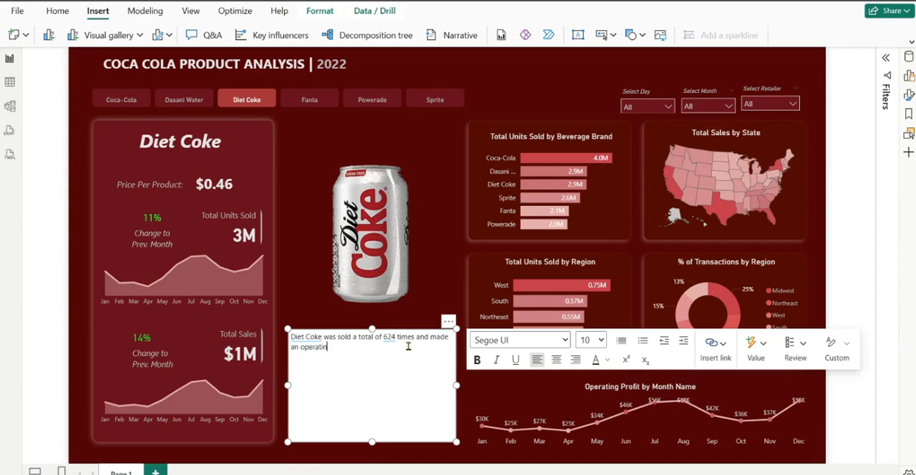
type("g profit of")
left_click(752, 346)
left_click(594, 165)
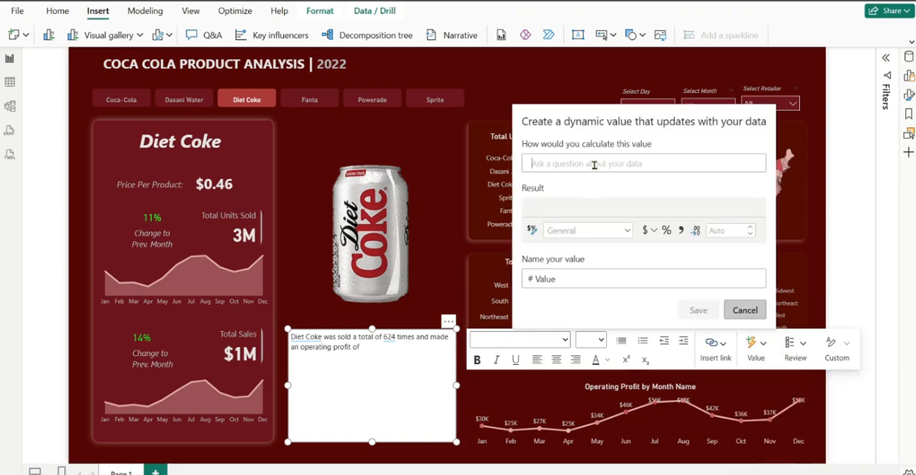
type("Operating")
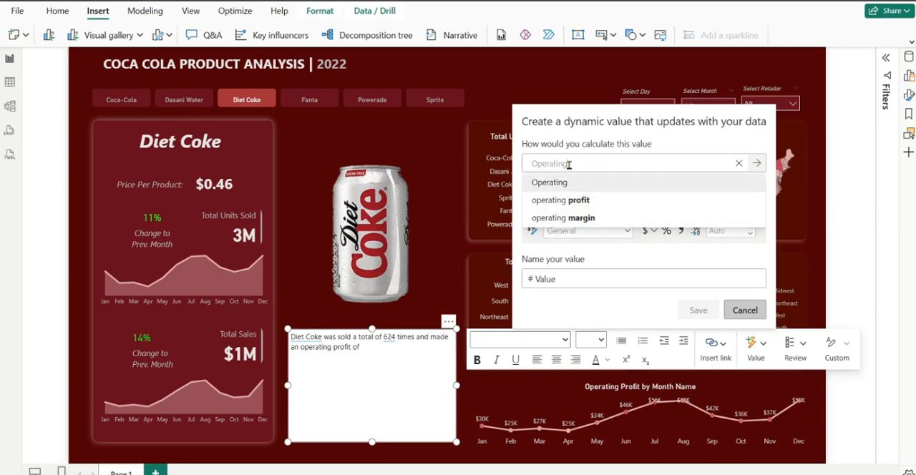
key("BackSpace")
key("BackSpace")
key("BackSpace")
key("BackSpace")
key("BackSpace")
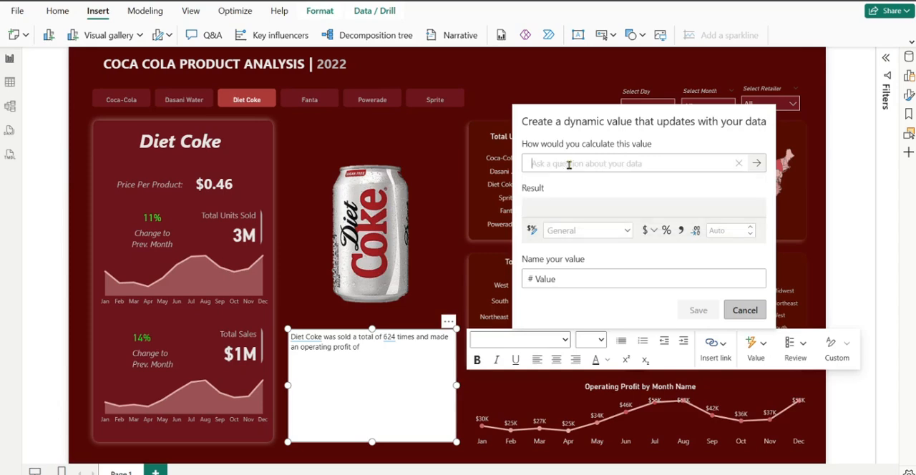
Calculate the dynamic value from Profit, format it as currency with 0 decimal places, rename it and save it into the text
type("Profit")
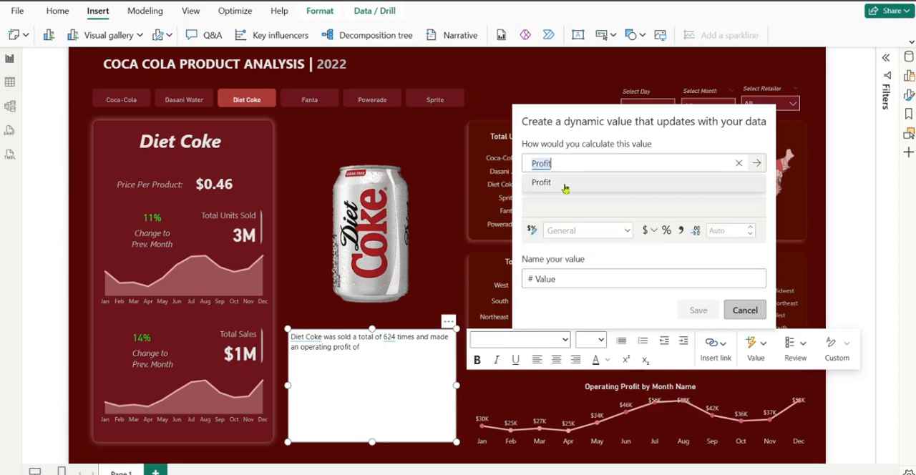
left_click(565, 184)
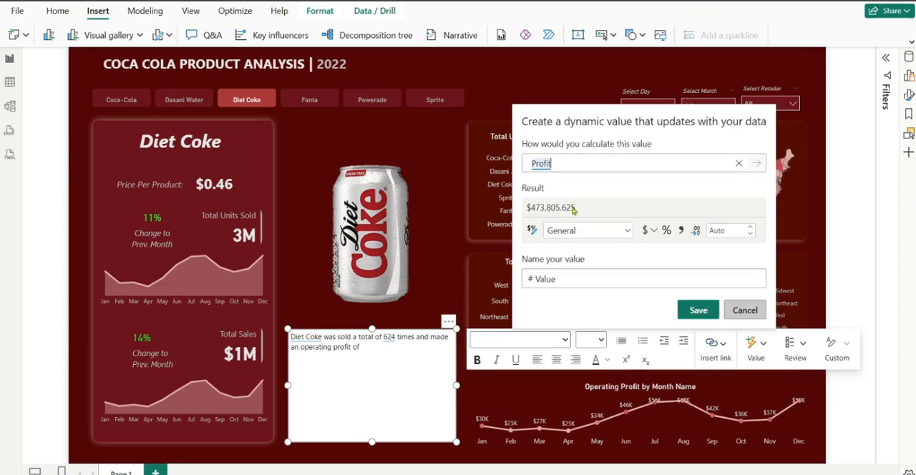
left_click(726, 232)
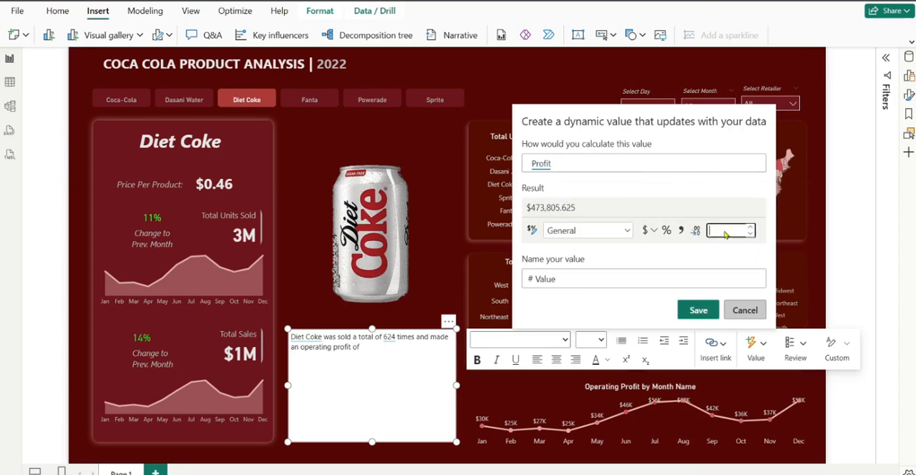
type("0")
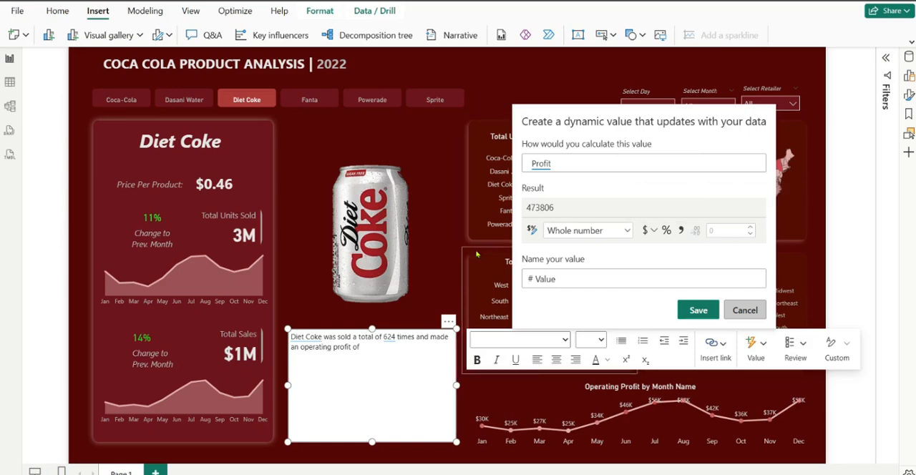
left_click(644, 233)
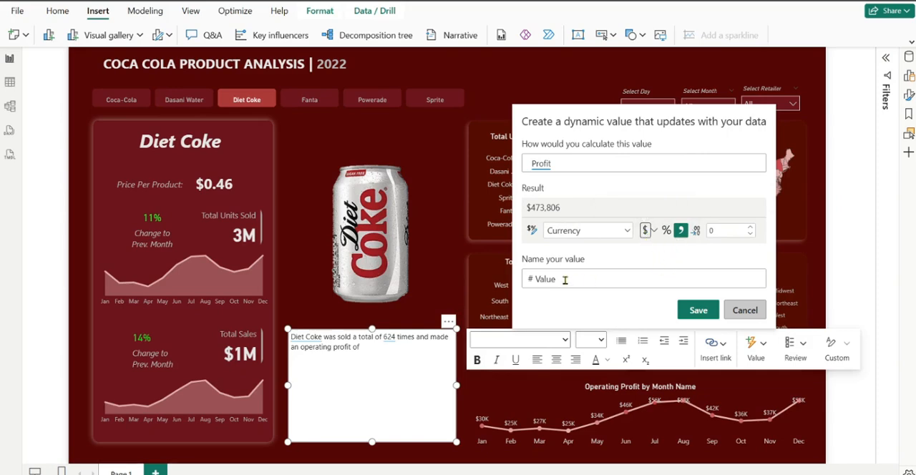
left_click_drag(565, 280, 538, 286)
type("Profit")
left_click(699, 311)
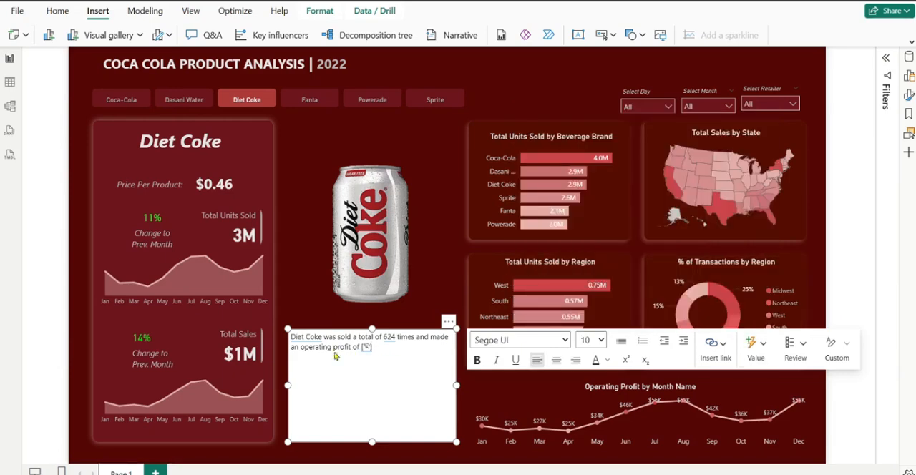
Reword "an operating profit of" in the text box to "a profit of", keeping the dynamic profit value after it
left_click_drag(333, 351, 302, 348)
key("BackSpace")
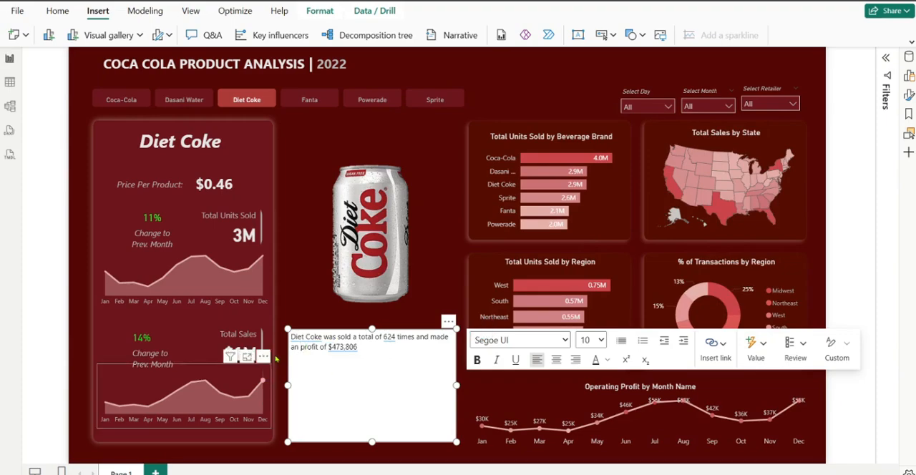
key("BackSpace")
key("BackSpace")
type("$473,806")
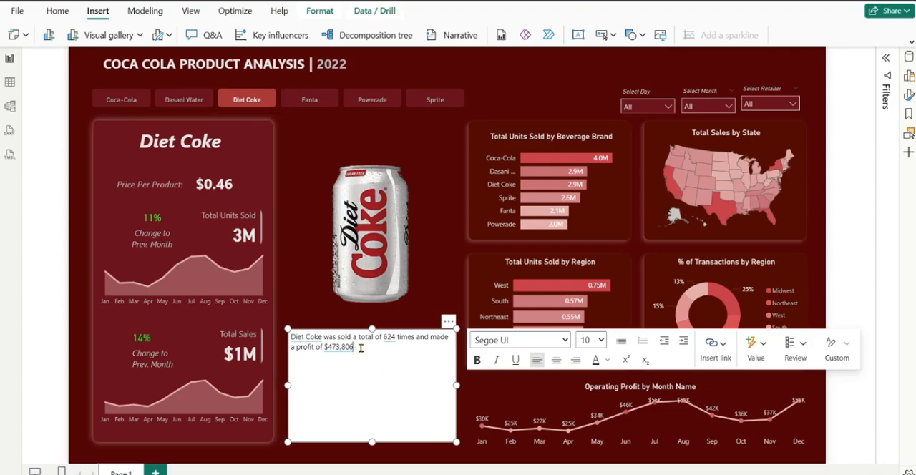
type(" during the month of")
Append "during the month of" and insert a dynamic value named Month, calculated from "month name"
left_click(751, 347)
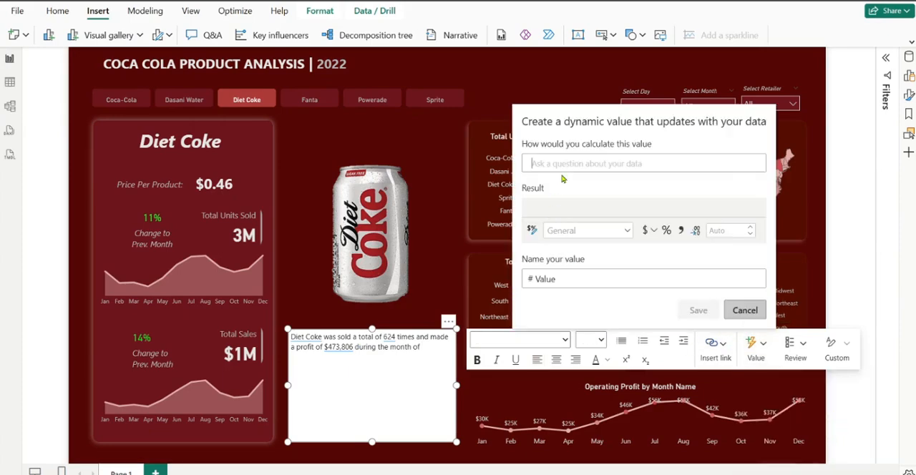
type("Month")
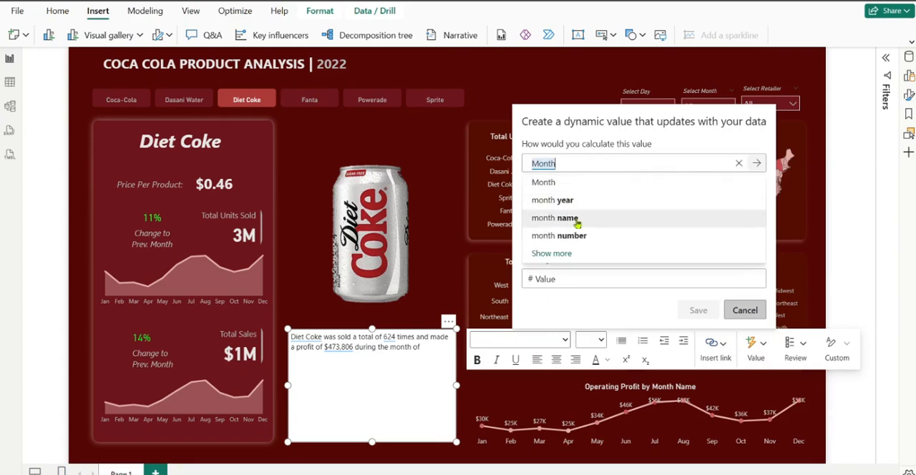
left_click(577, 218)
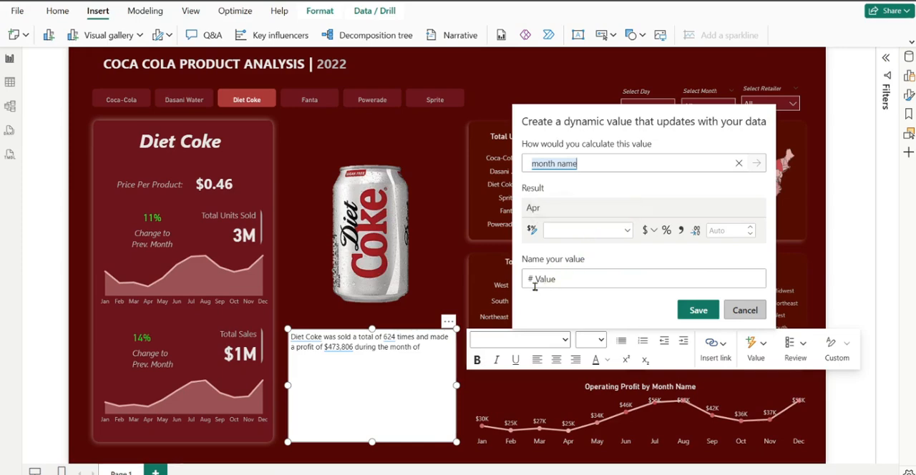
left_click_drag(534, 286, 601, 287)
type("Month")
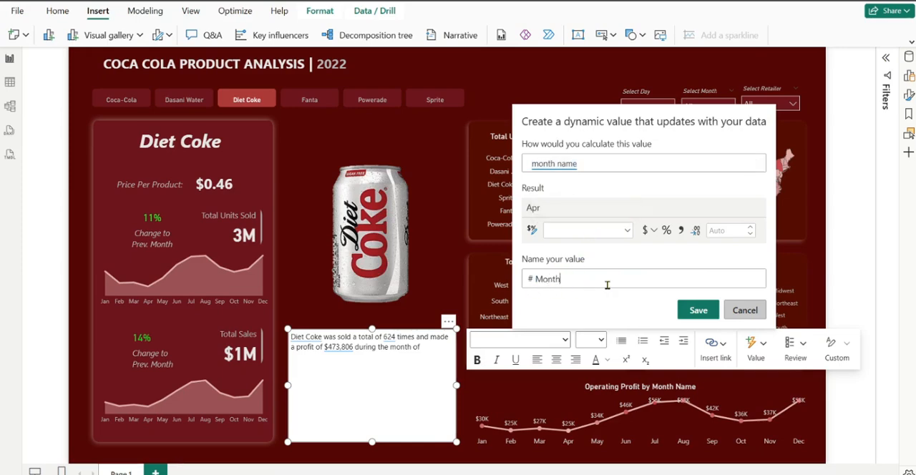
left_click(700, 312)
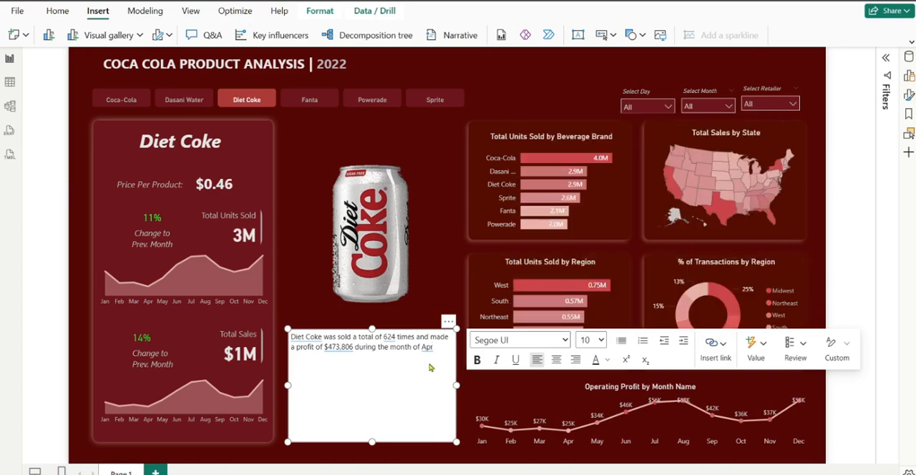
End the text box's sentence with a period and shorten the box to a height of about 124
type(".")
left_click_drag(456, 441, 459, 400)
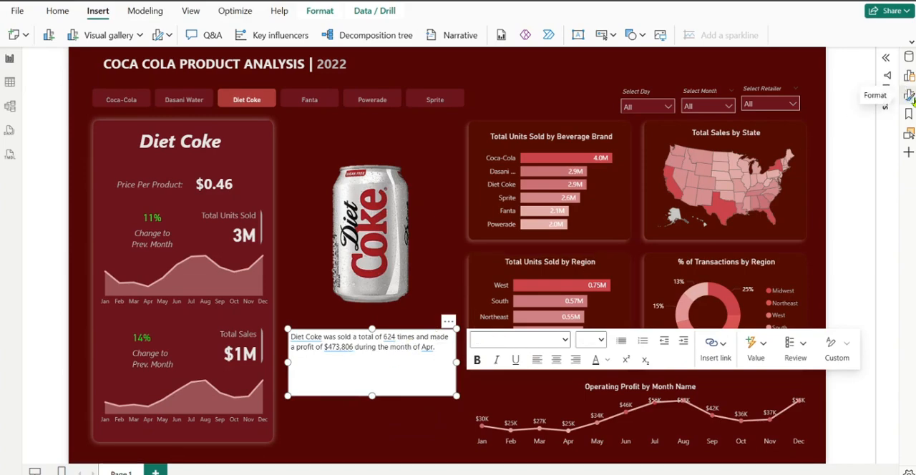
Turn off the background of the summary text box
left_click(909, 98)
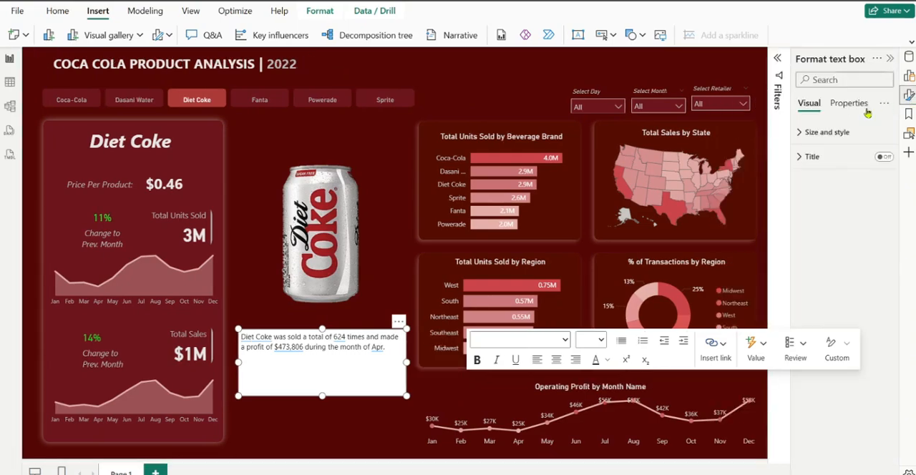
left_click(802, 132)
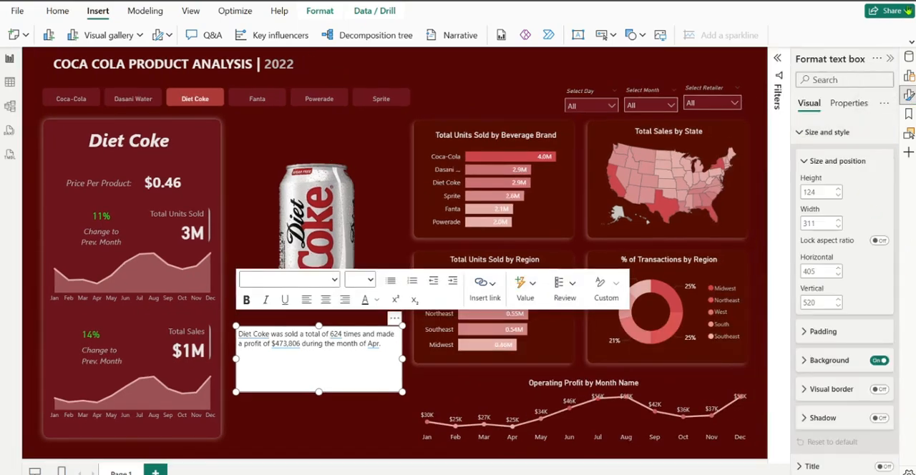
left_click(880, 361)
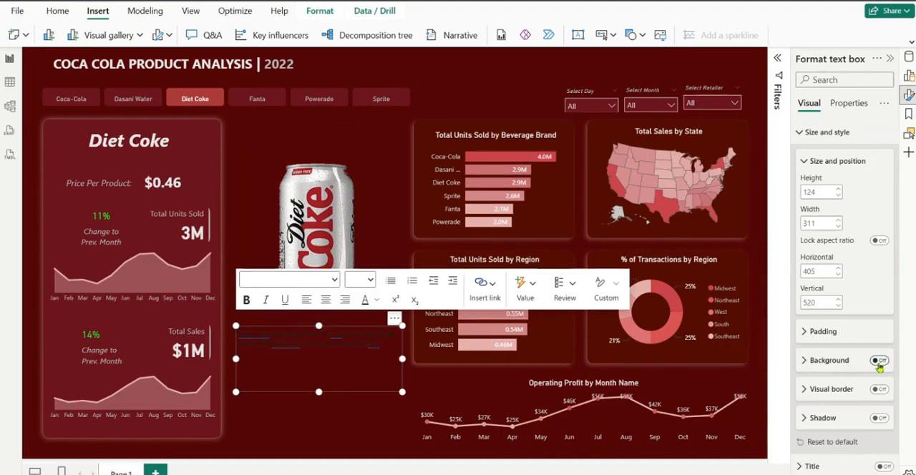
Try the font colour #E2ADA7 on all of the summary text
left_click(310, 370)
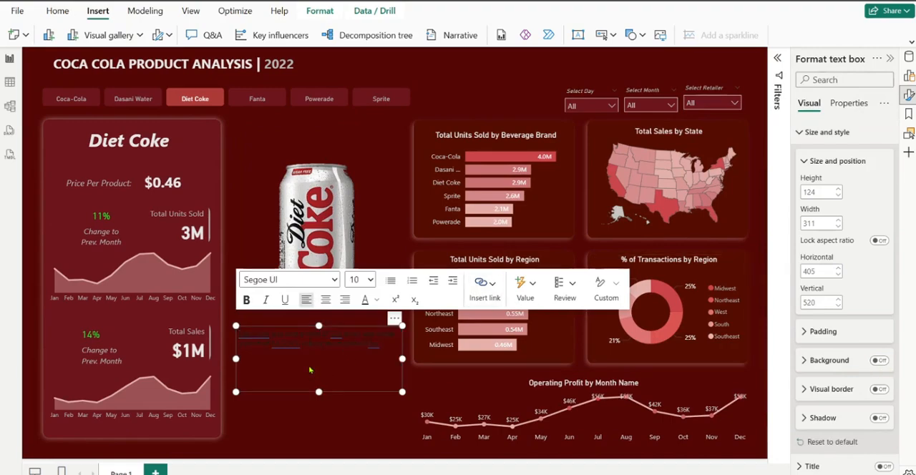
key("ctrl+a")
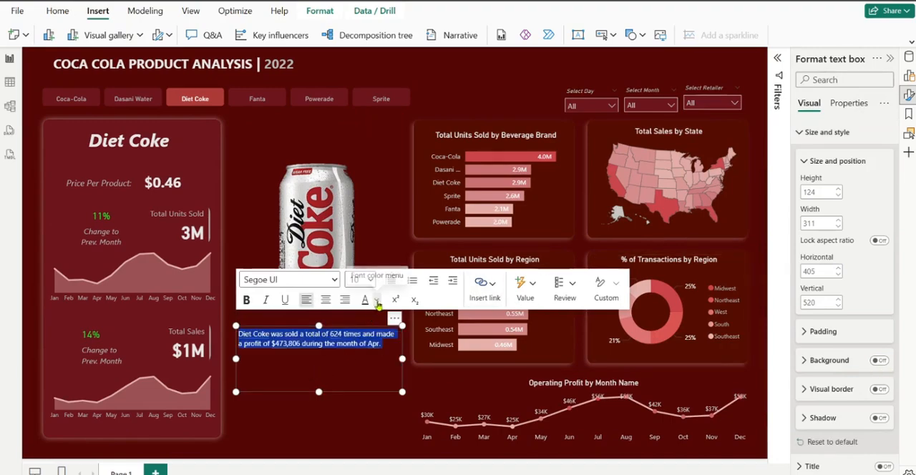
left_click(377, 300)
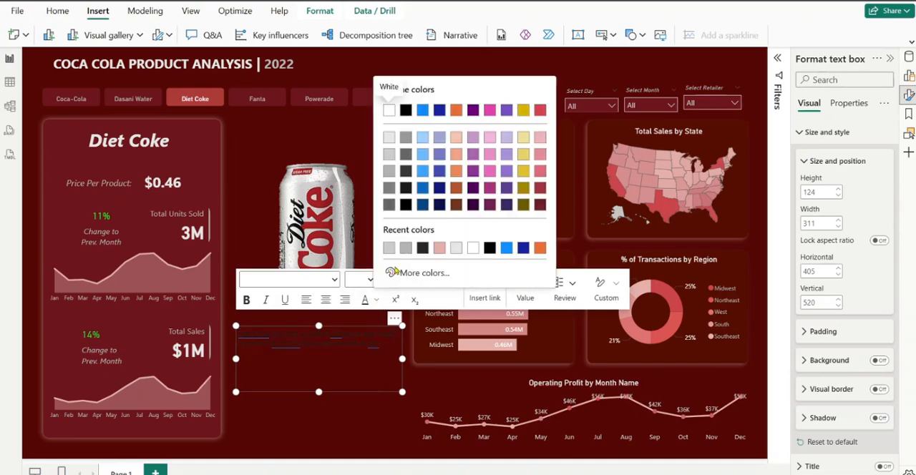
left_click(440, 248)
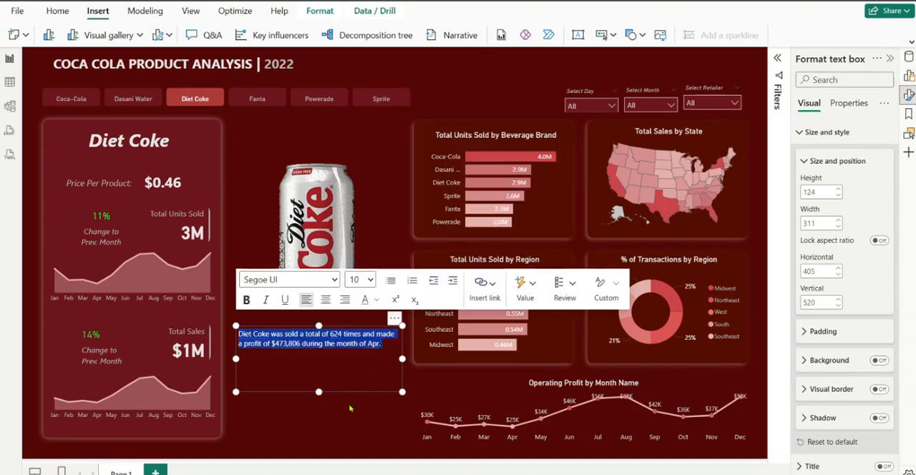
key("Escape")
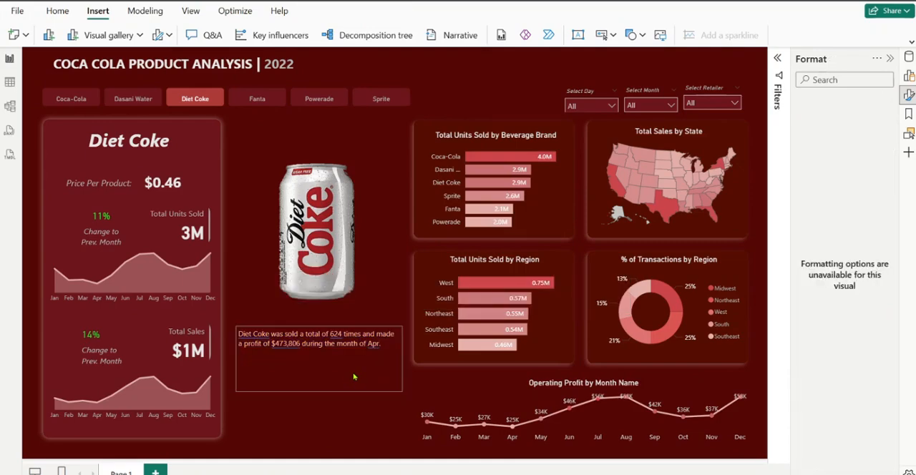
Set the font colour of the whole summary text to White, 30% darker
left_click(381, 350)
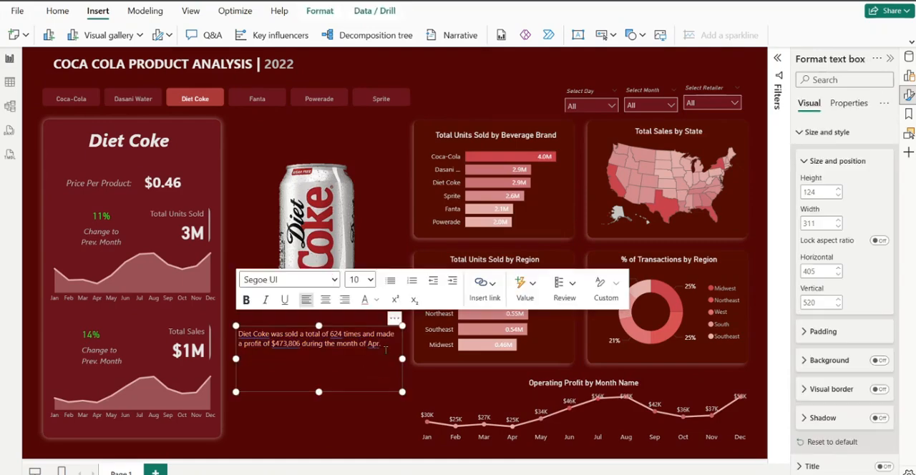
key("ctrl+a")
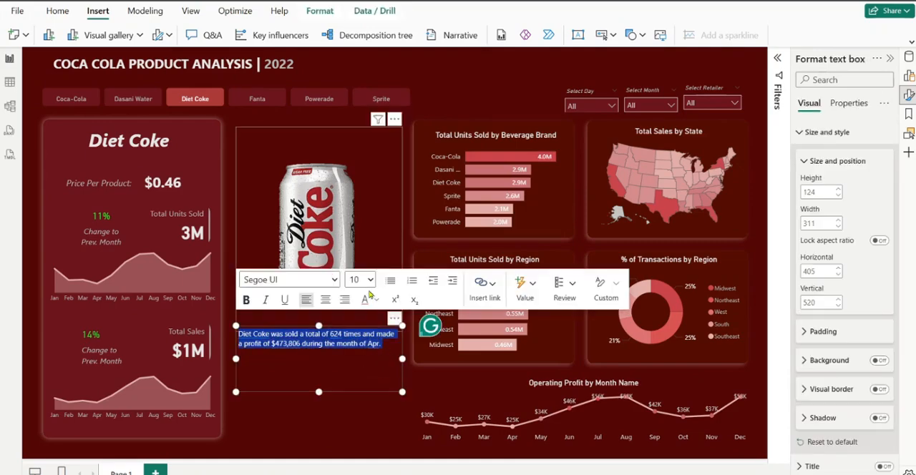
left_click(375, 300)
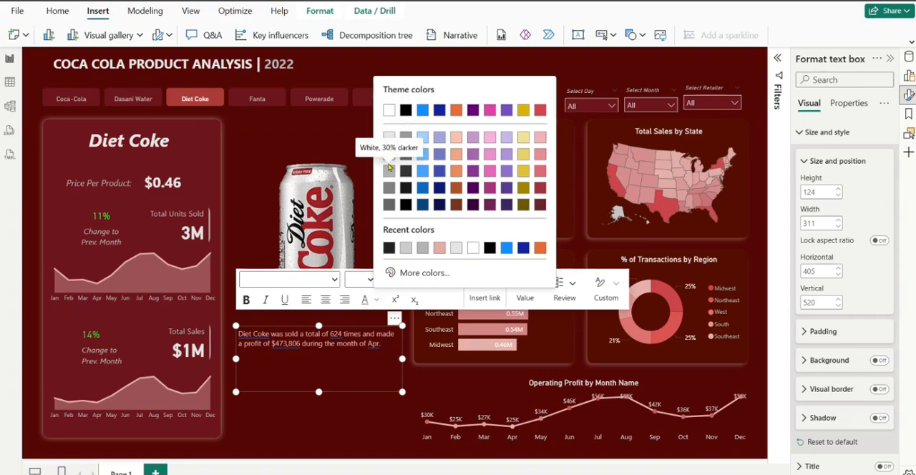
left_click(389, 172)
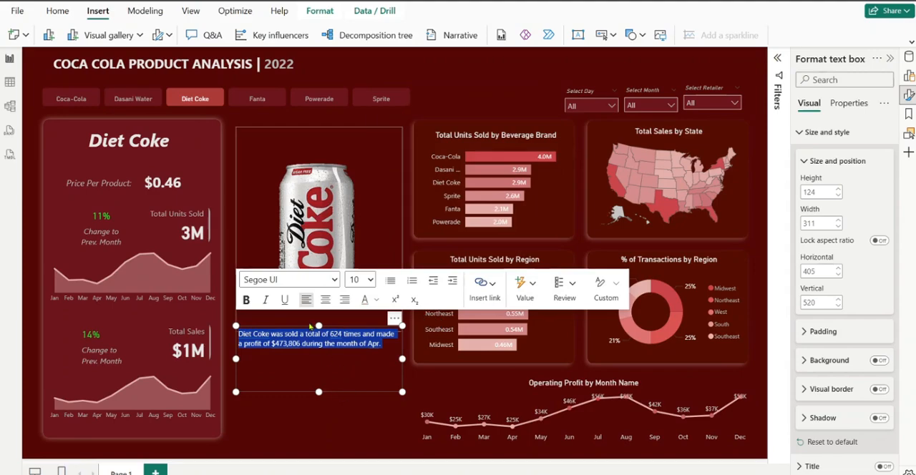
Centre the whole summary text and set its font size to 14
left_click(325, 300)
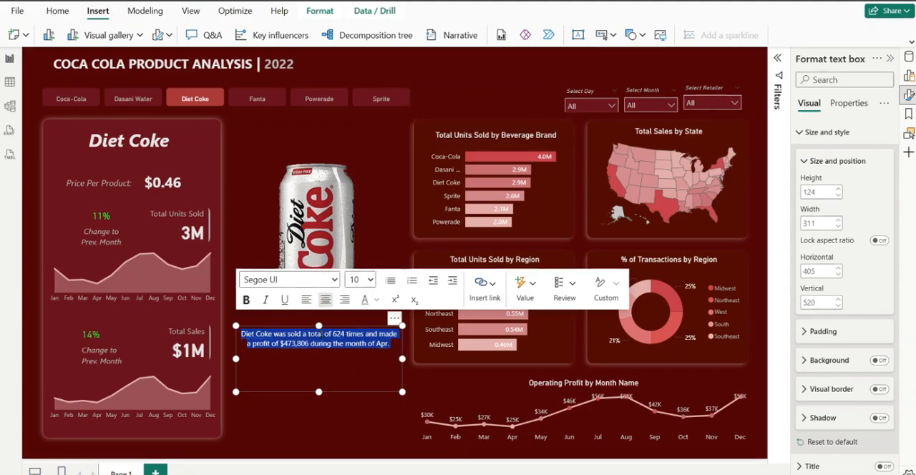
left_click(370, 280)
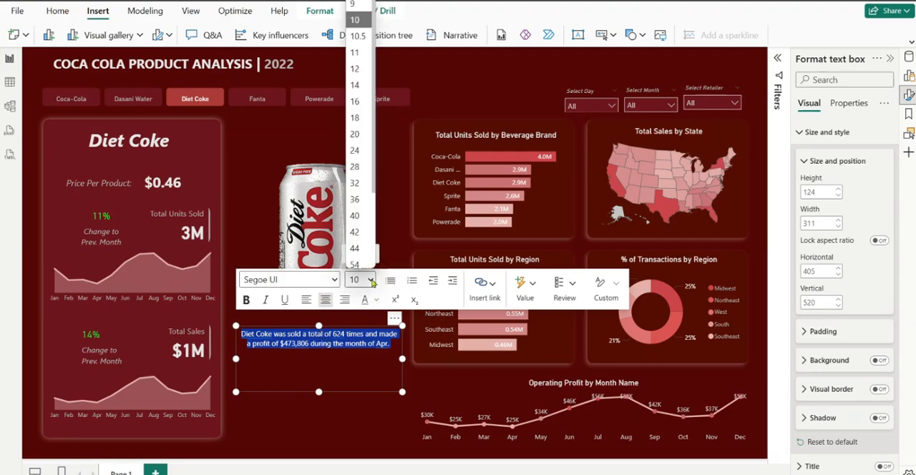
left_click(355, 81)
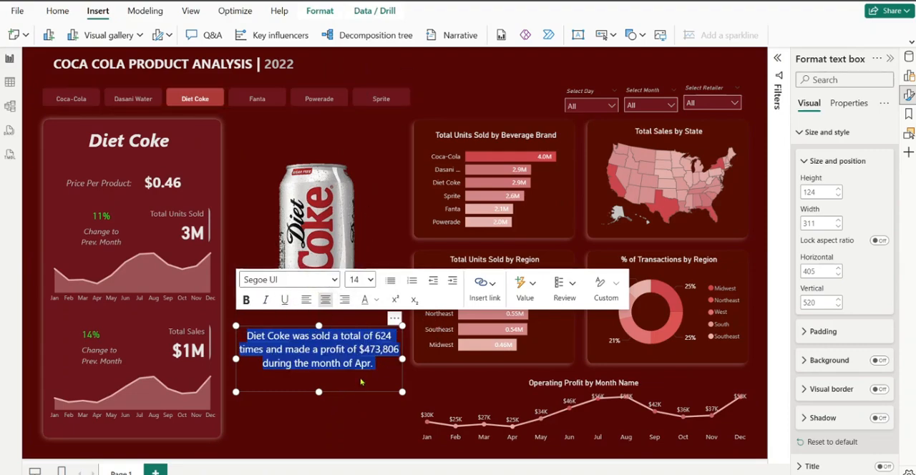
left_click(370, 391)
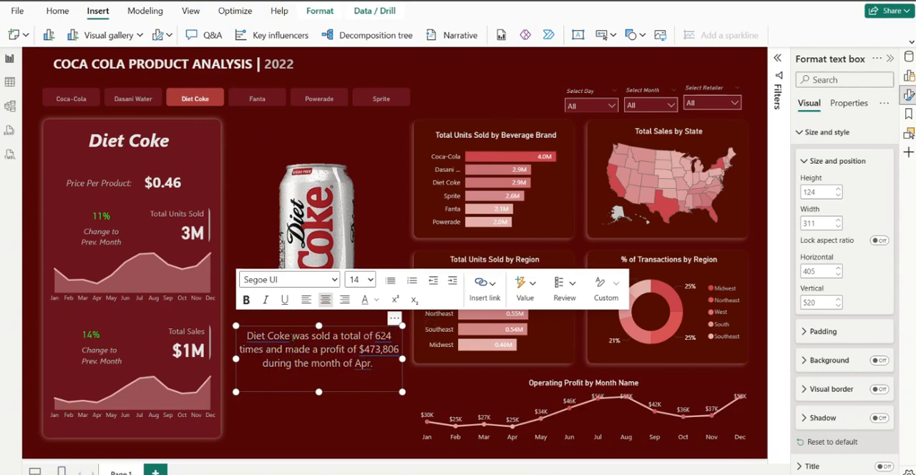
Make the product name and the dynamic transactions value bold in the summary text
left_click_drag(291, 337, 249, 334)
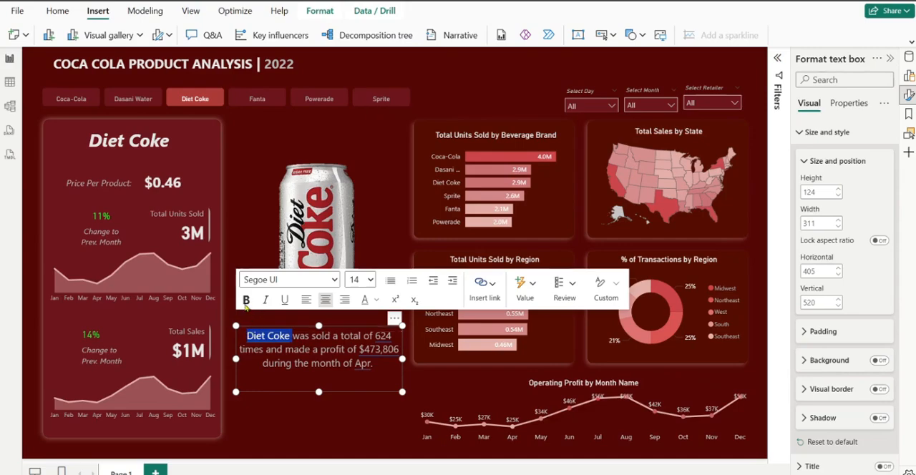
left_click(246, 300)
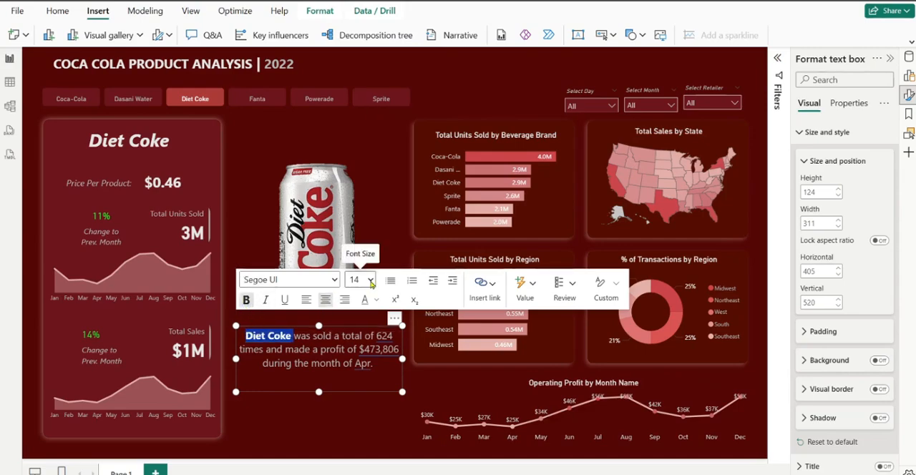
left_click(377, 335)
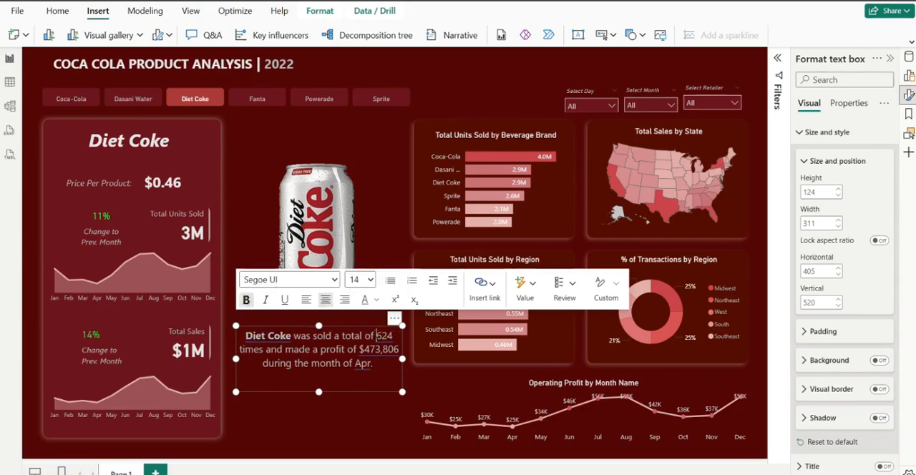
double_click(384, 335)
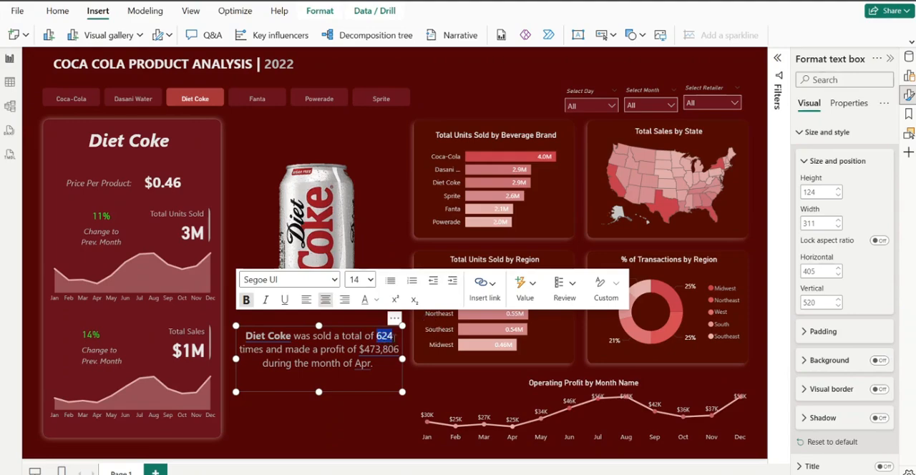
left_click(245, 300)
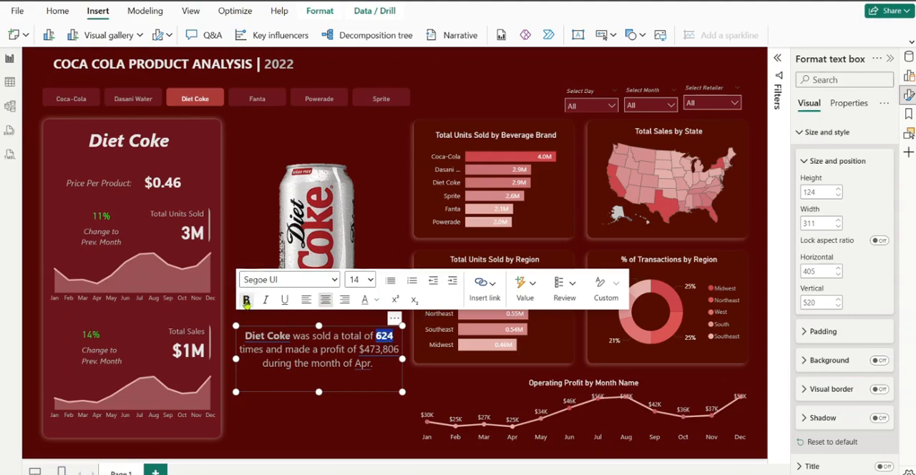
Colour the dynamic transactions value and the product name white in the summary text
left_click(376, 300)
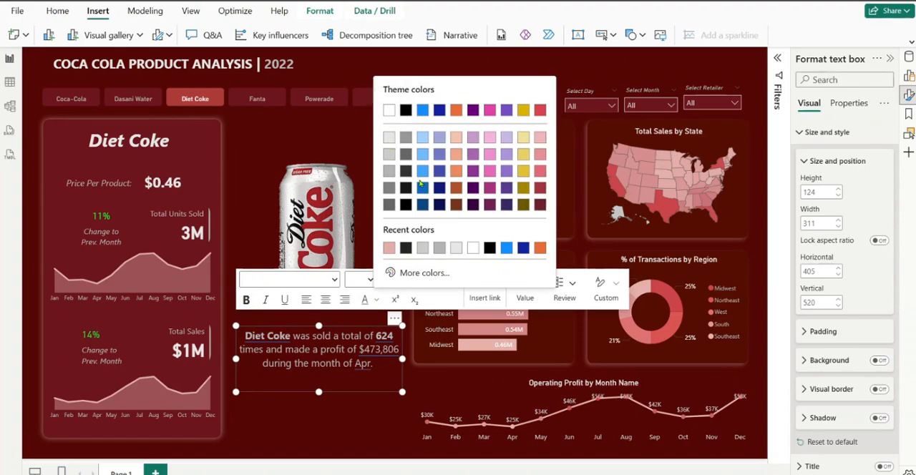
left_click(389, 111)
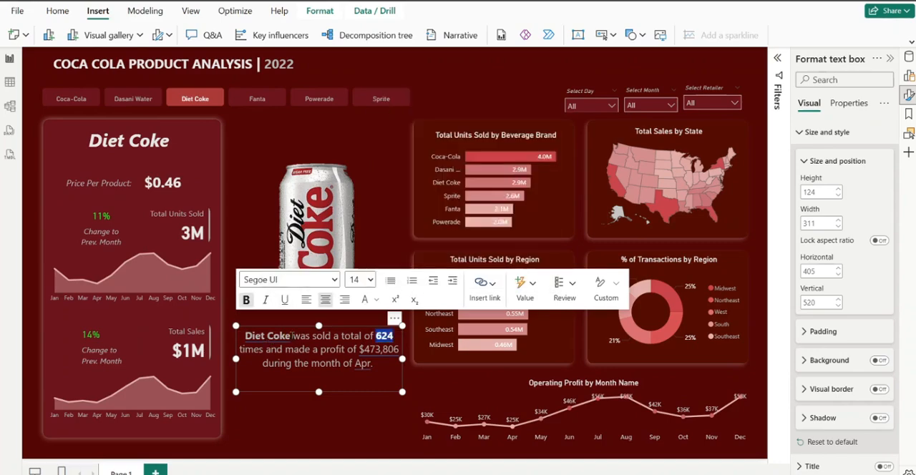
left_click_drag(291, 337, 246, 336)
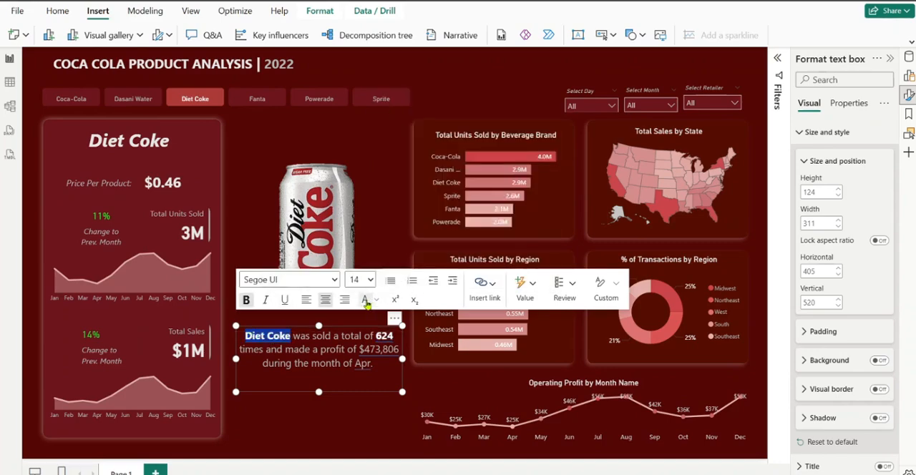
left_click(359, 349)
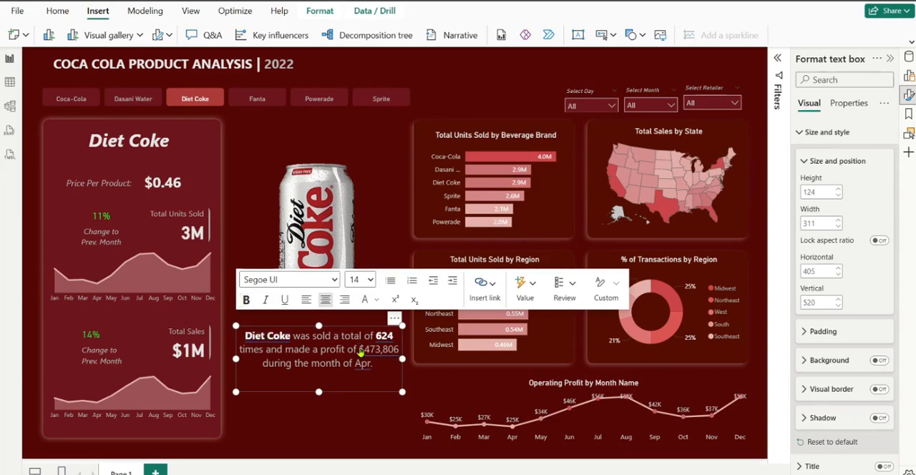
Make the dynamic profit value in the summary text bold and white
left_click(361, 350)
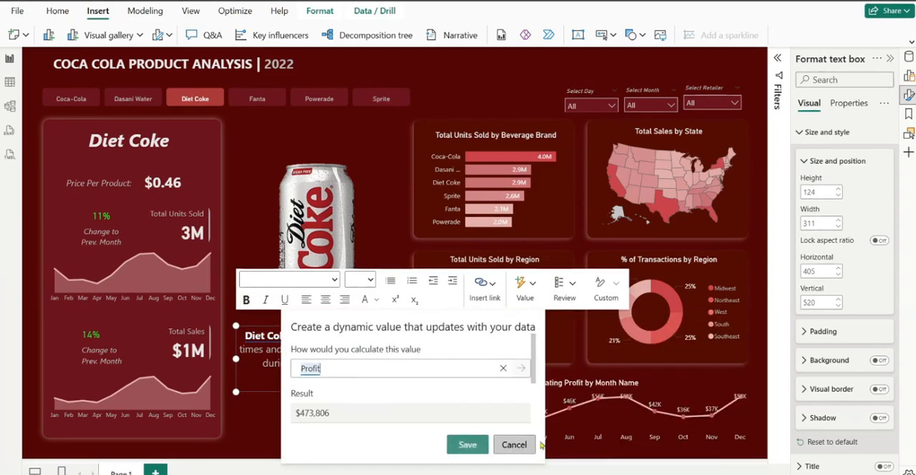
left_click(510, 445)
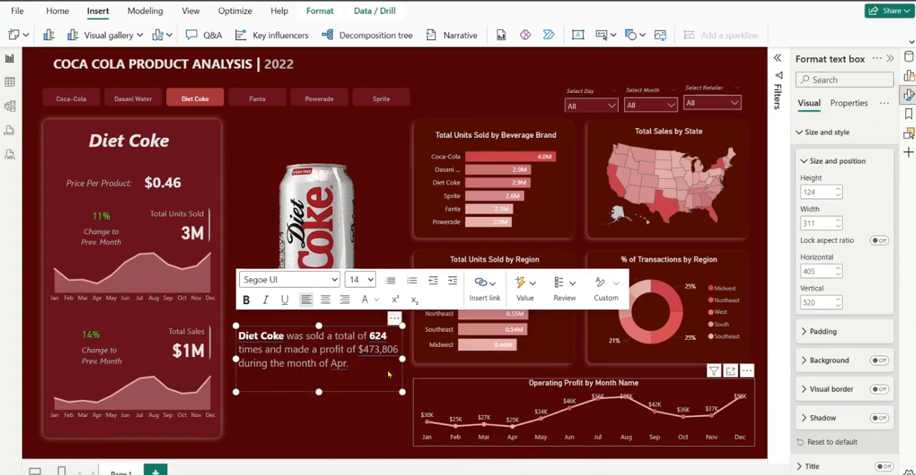
left_click_drag(357, 349, 401, 355)
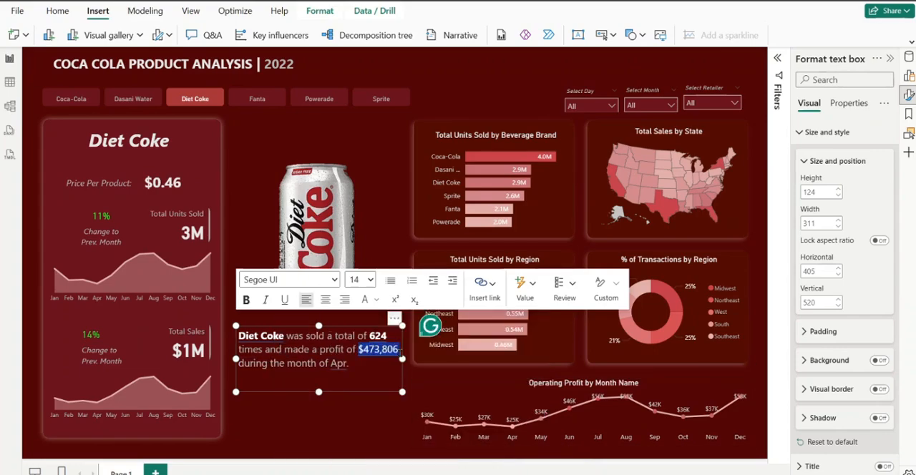
left_click(245, 299)
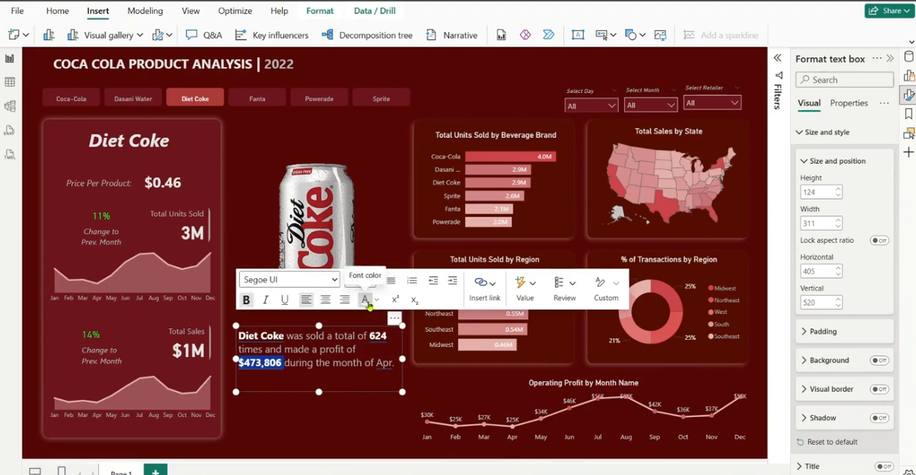
left_click(385, 380)
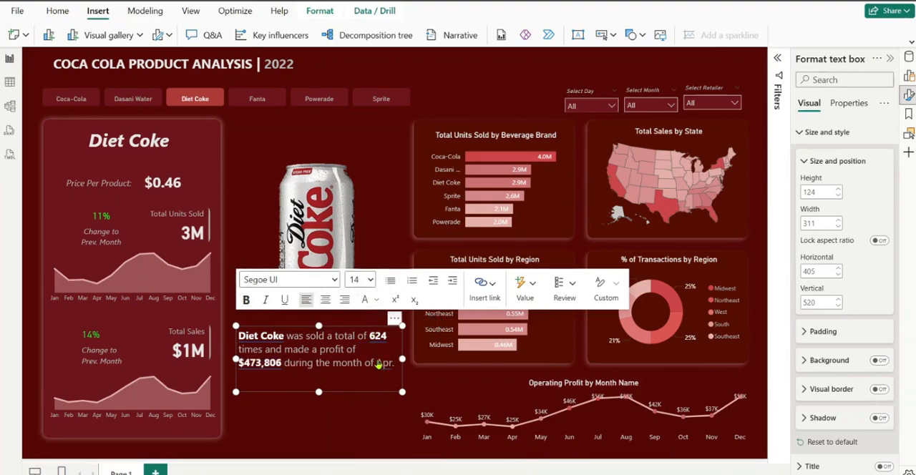
left_click(380, 366)
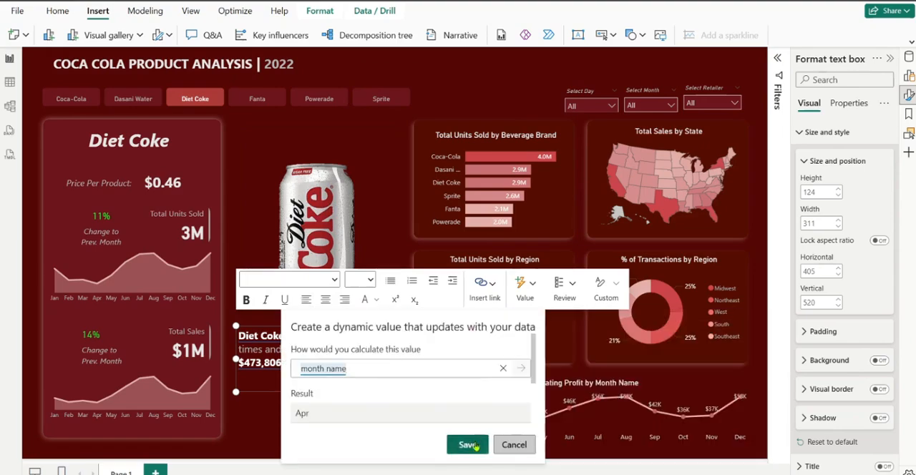
left_click(512, 444)
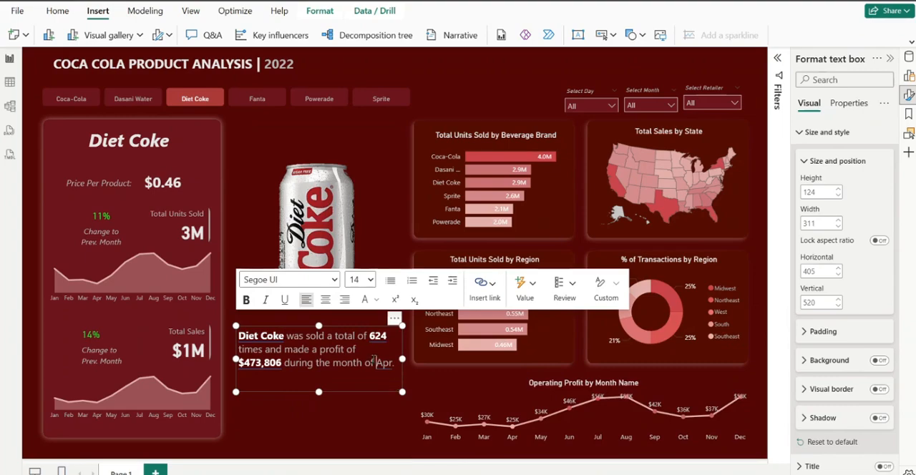
left_click(382, 363)
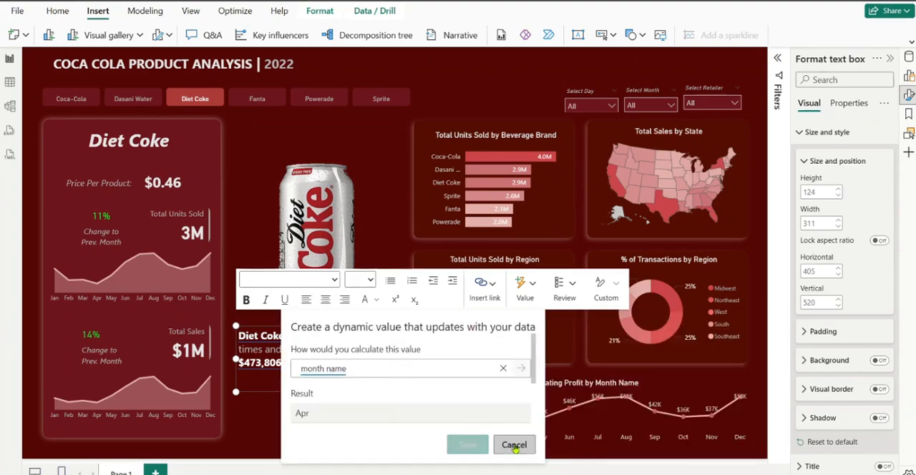
left_click(512, 445)
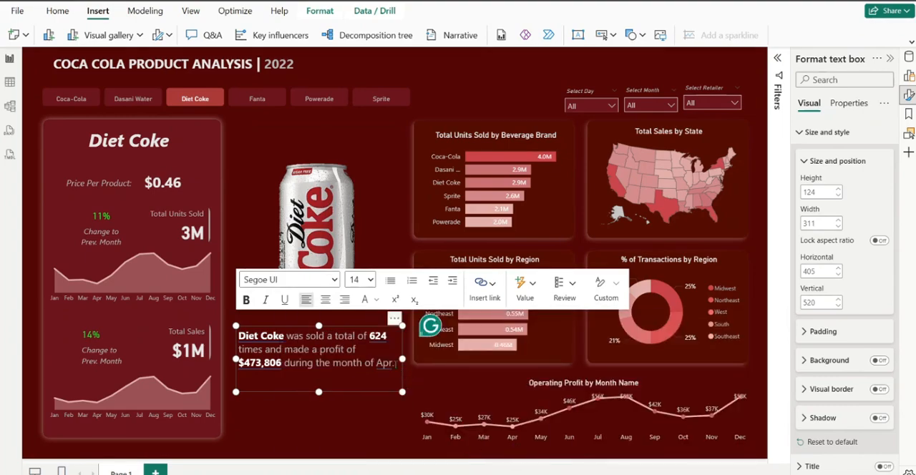
Make the dynamic month value in the summary text bold and white
double_click(384, 363)
left_click(247, 301)
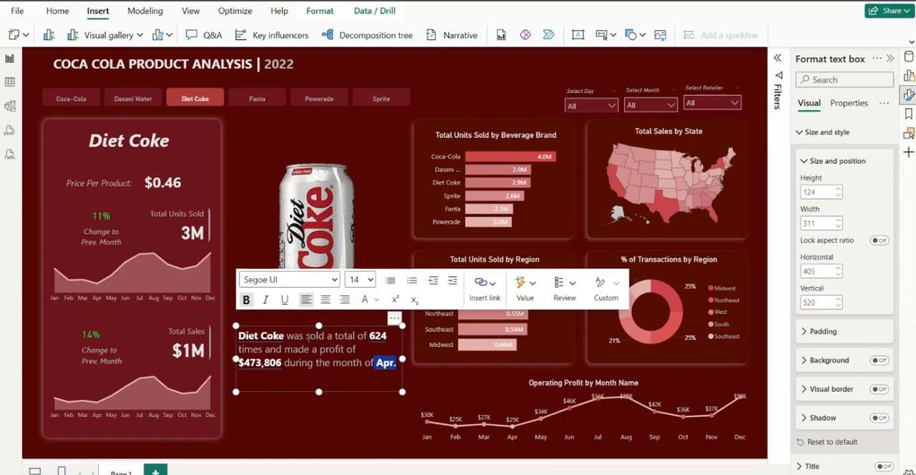
left_click(340, 411)
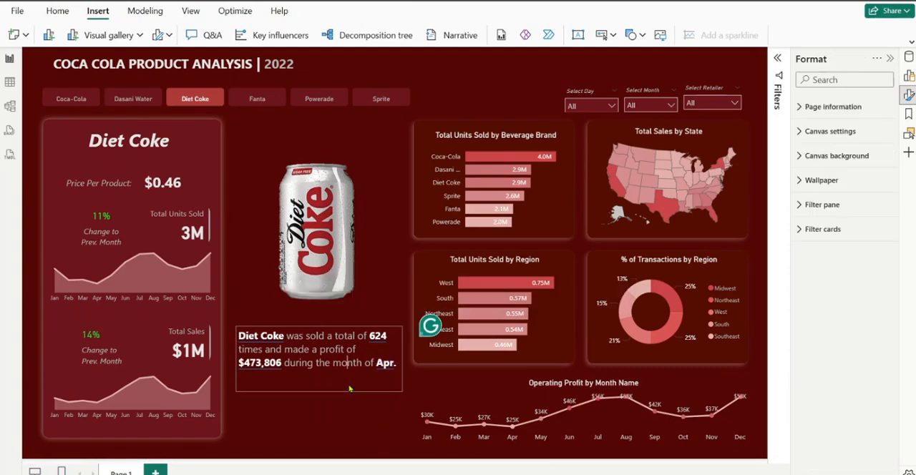
Shorten the summary text box from its upper edge to a height of about 93
left_click(349, 388)
key("shift+End")
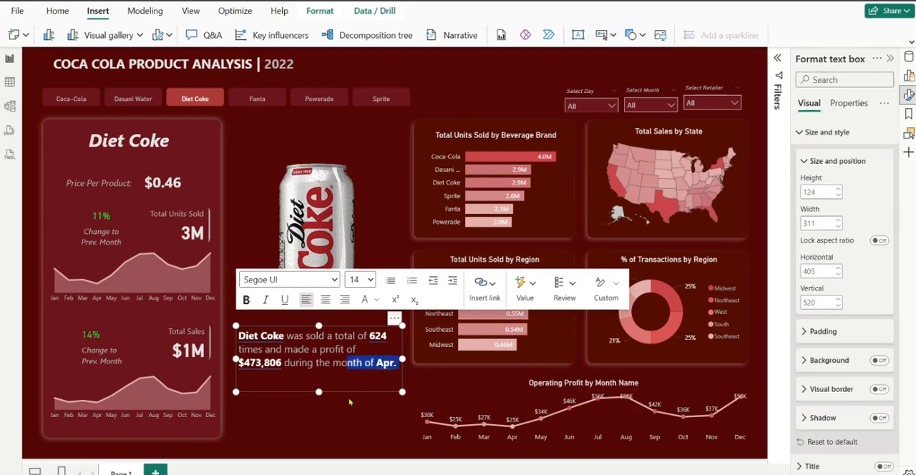
left_click_drag(320, 327, 324, 349)
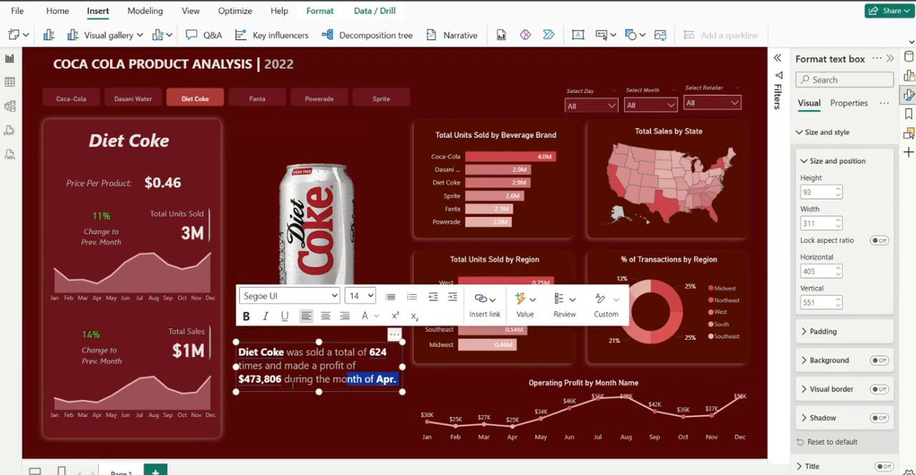
Italicise the whole summary text and set its font size to 12
key("ctrl+a")
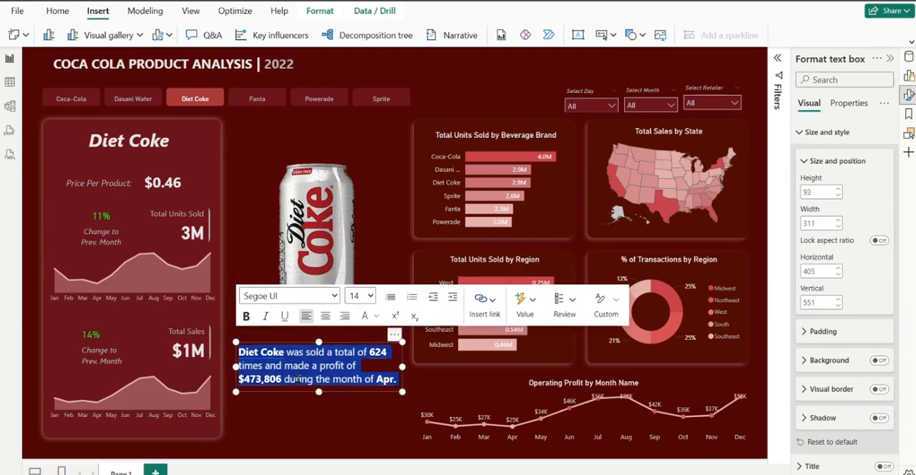
left_click(265, 315)
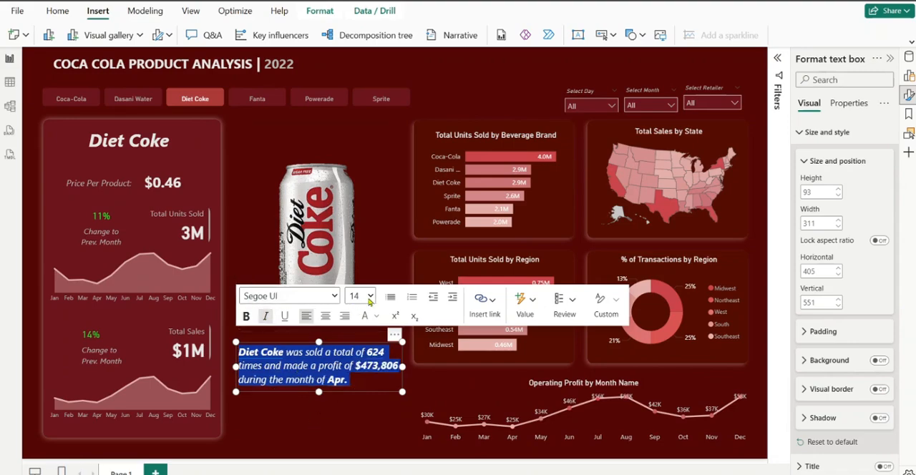
left_click(370, 297)
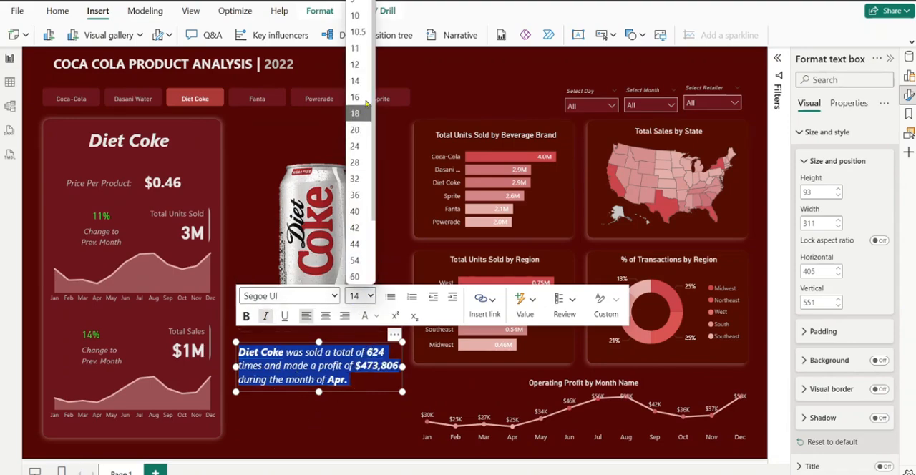
left_click(363, 73)
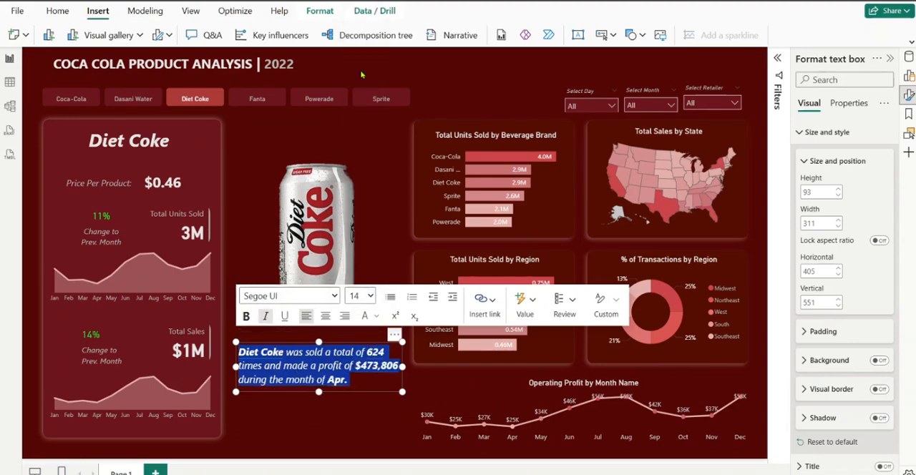
left_click(327, 426)
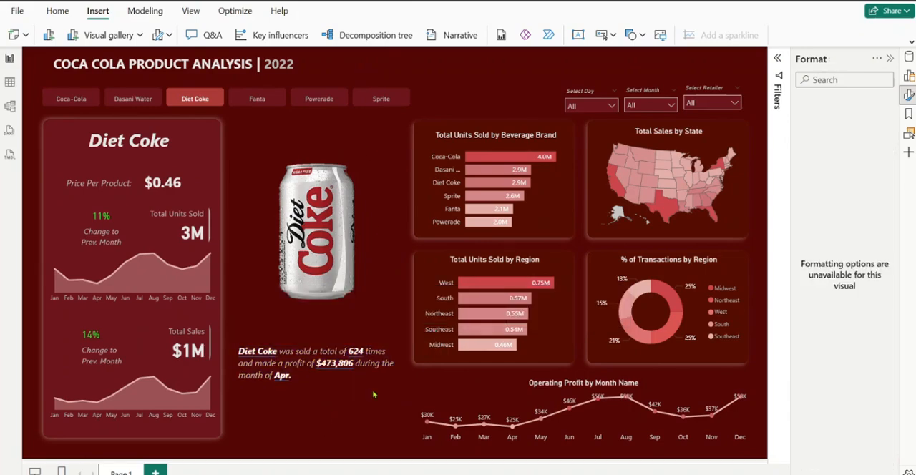
left_click(344, 374)
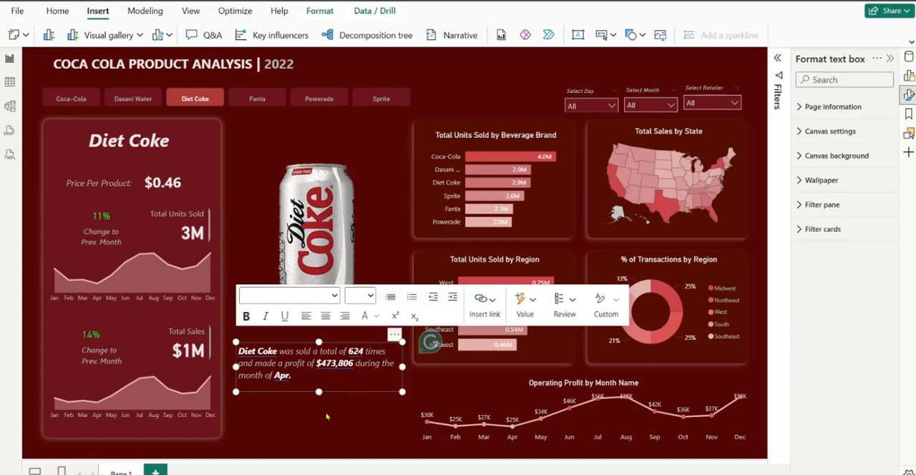
key("ctrl+a")
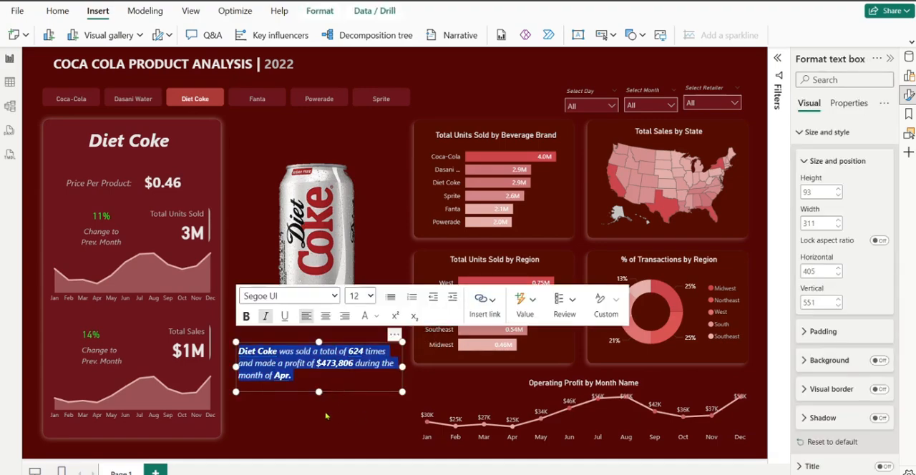
left_click(329, 427)
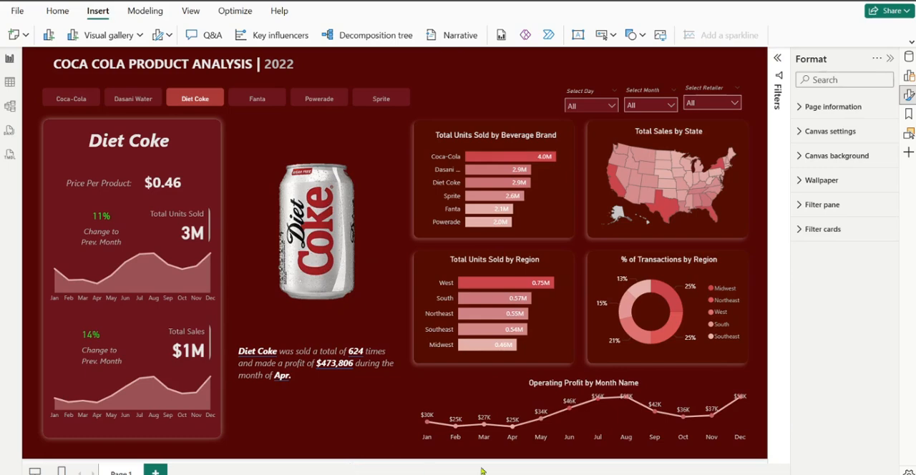
Change the title of the Operating Profit by Month Name line chart to "Monthly Profit"
left_click(586, 389)
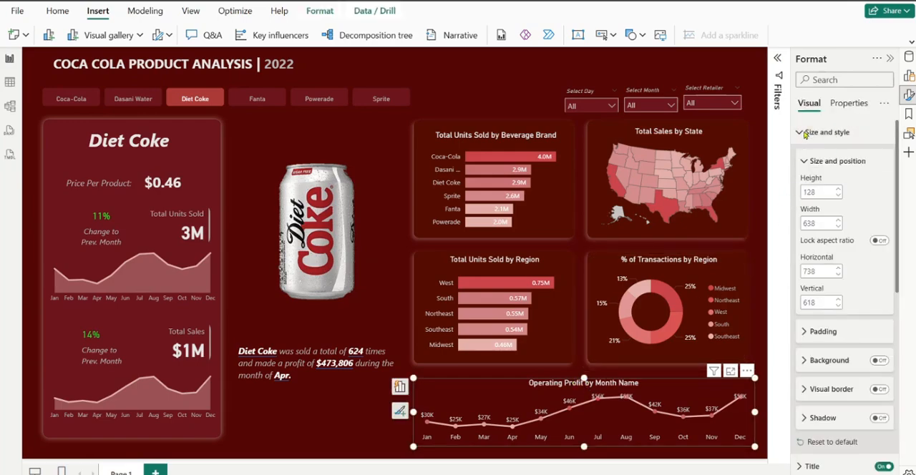
left_click(797, 132)
left_click(801, 159)
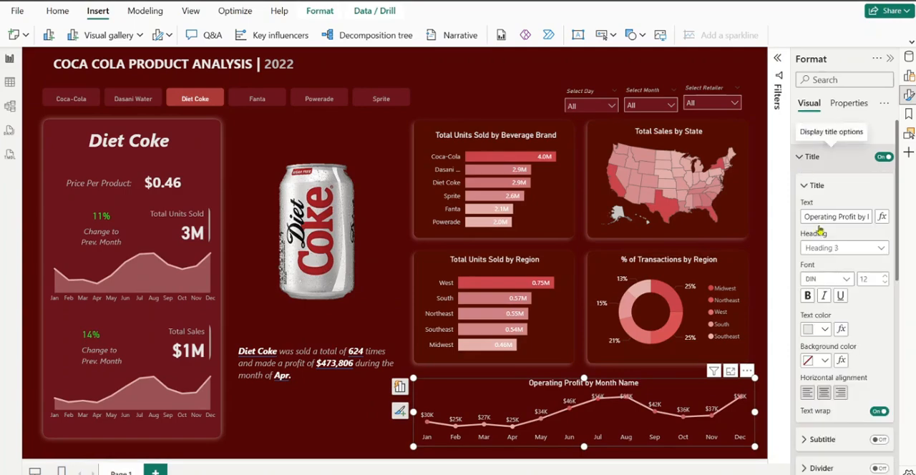
left_click_drag(838, 217, 798, 225)
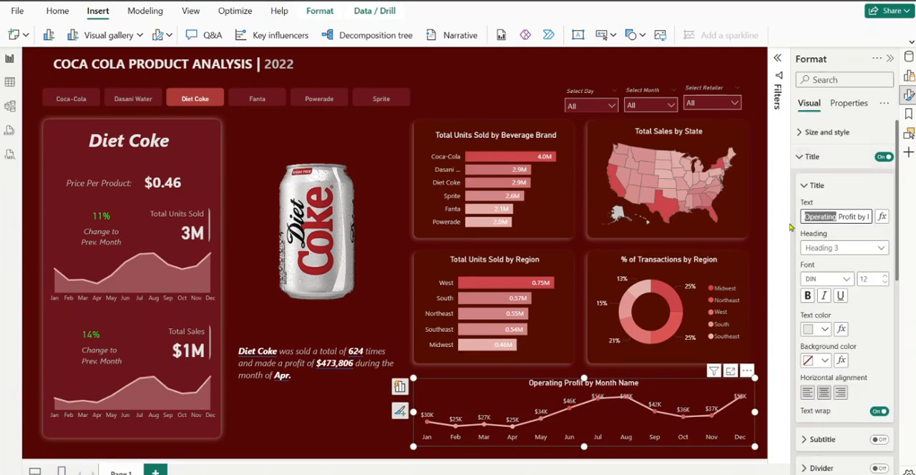
key("BackSpace")
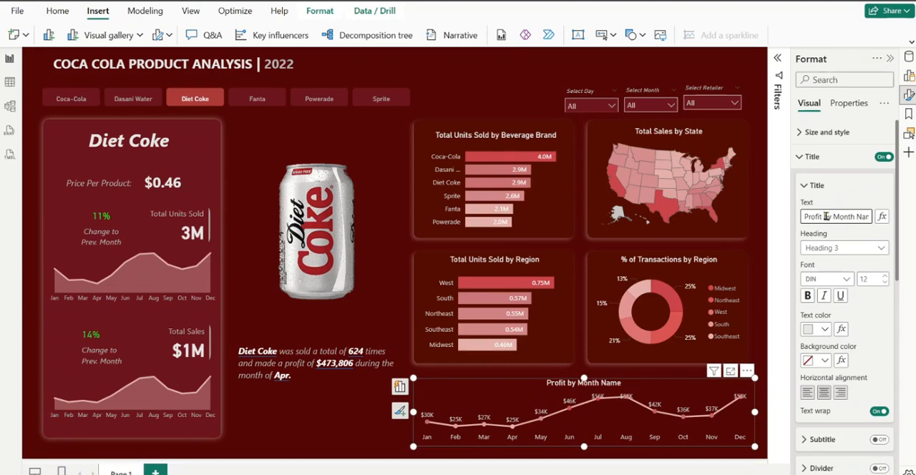
double_click(869, 218)
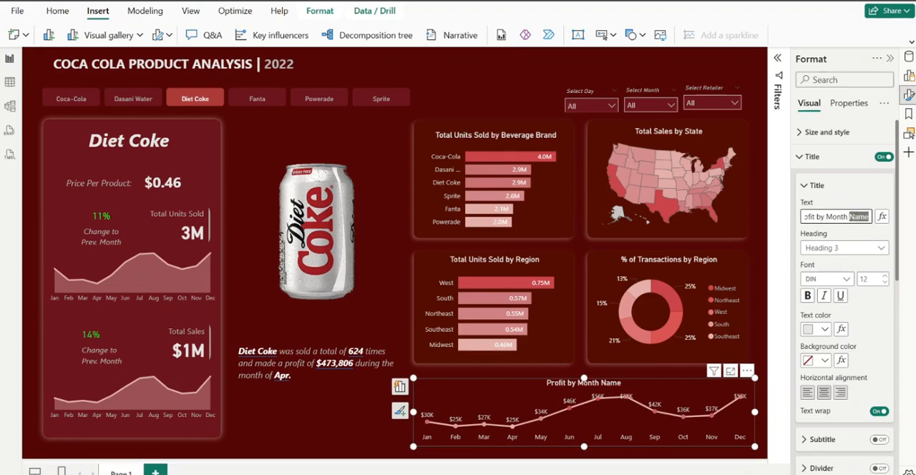
key("BackSpace")
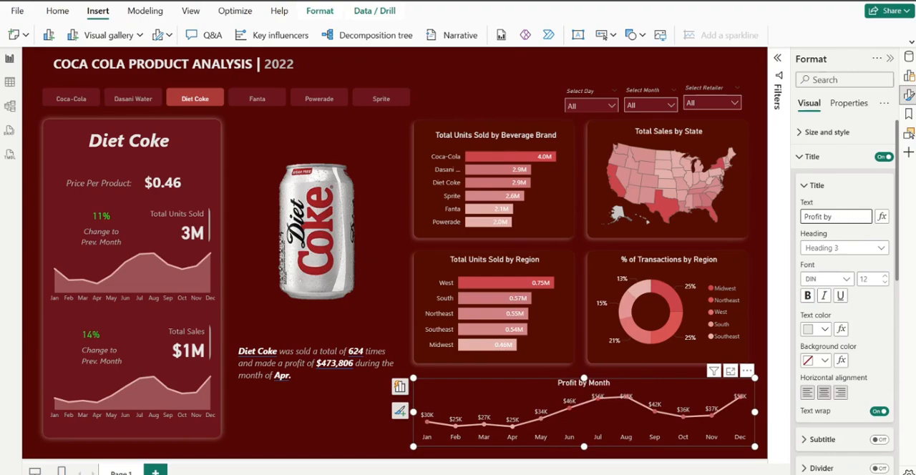
key("BackSpace")
key("BackSpace")
key("BackSpace")
key("BackSpace")
key("BackSpace")
key("BackSpace")
key("BackSpace")
key("BackSpace")
key("BackSpace")
type("Month")
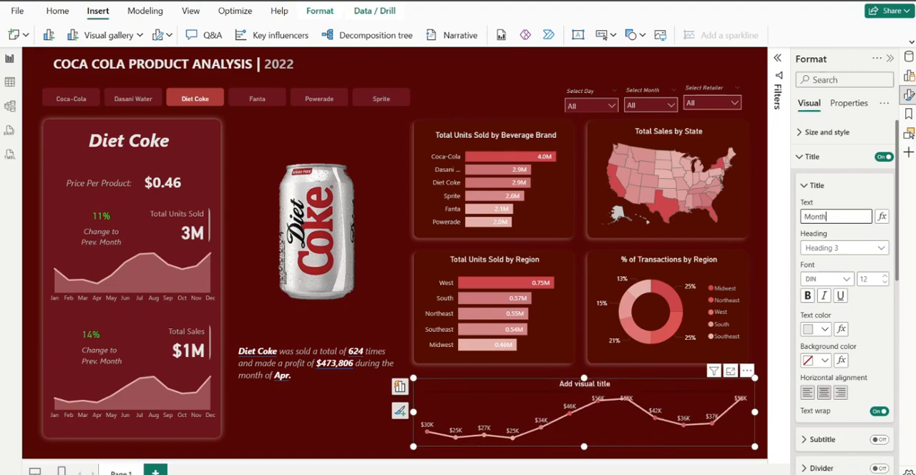
type("ly P")
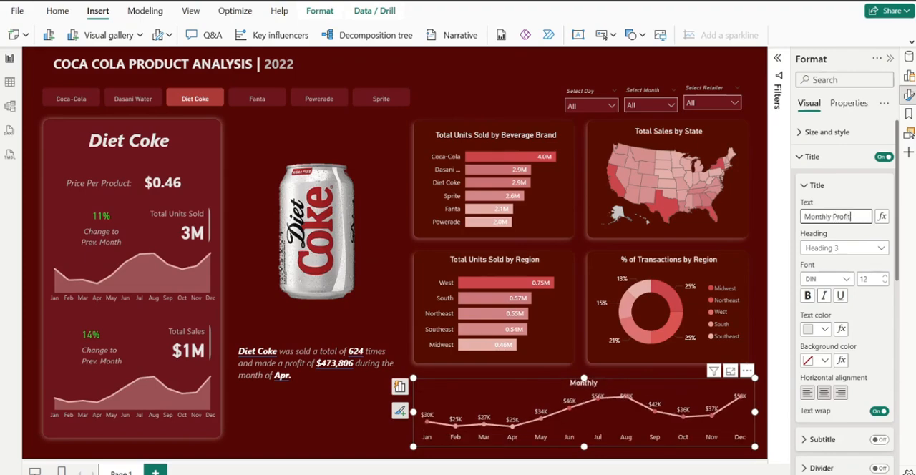
type("rofit")
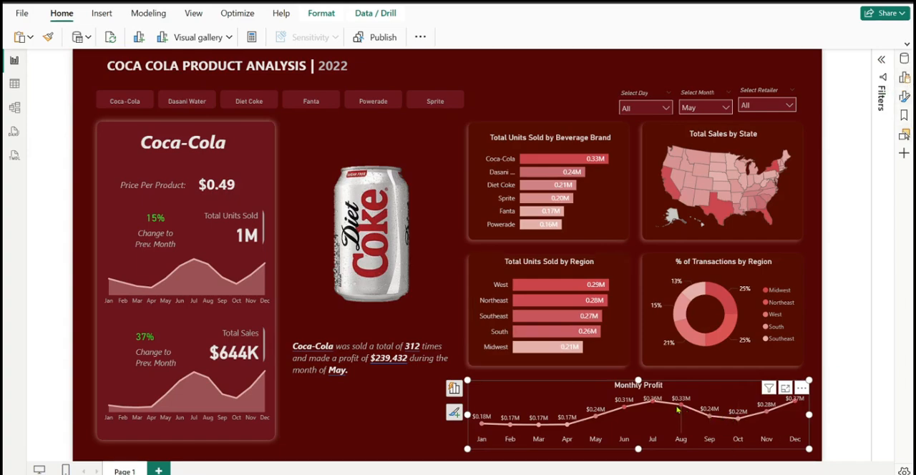
Show the Y-axis values on the Monthly Profit chart and turn off its data labels
left_click(905, 99)
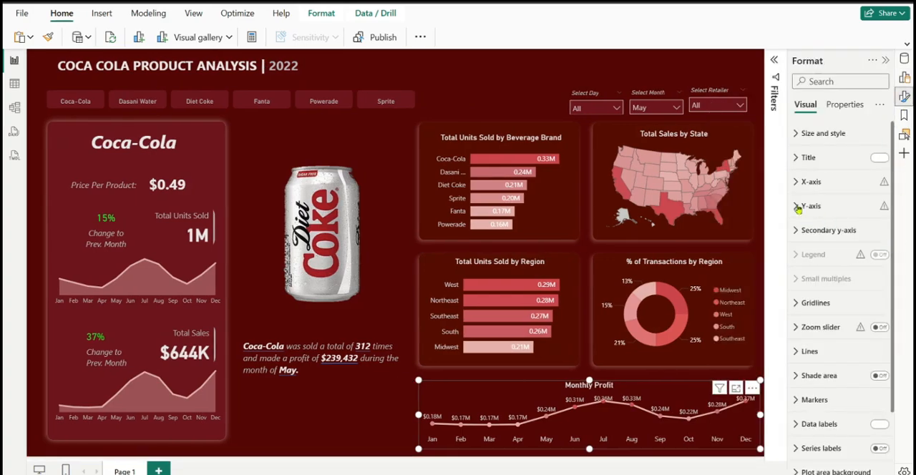
left_click(798, 207)
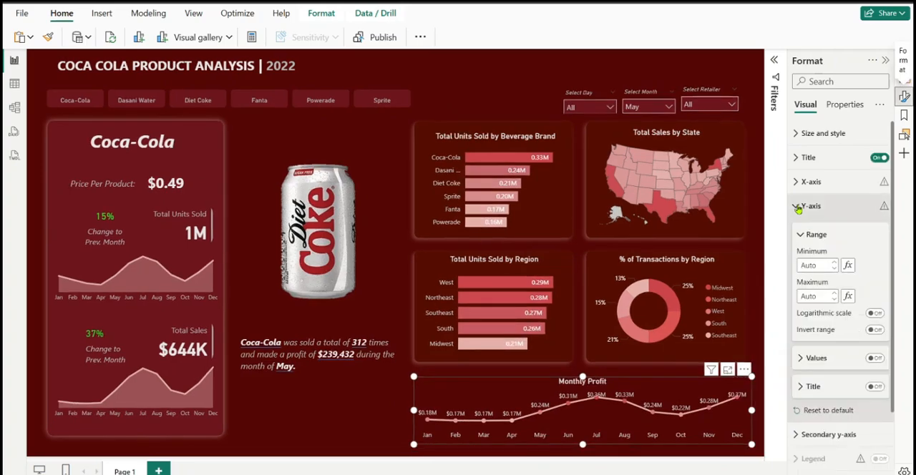
left_click(876, 359)
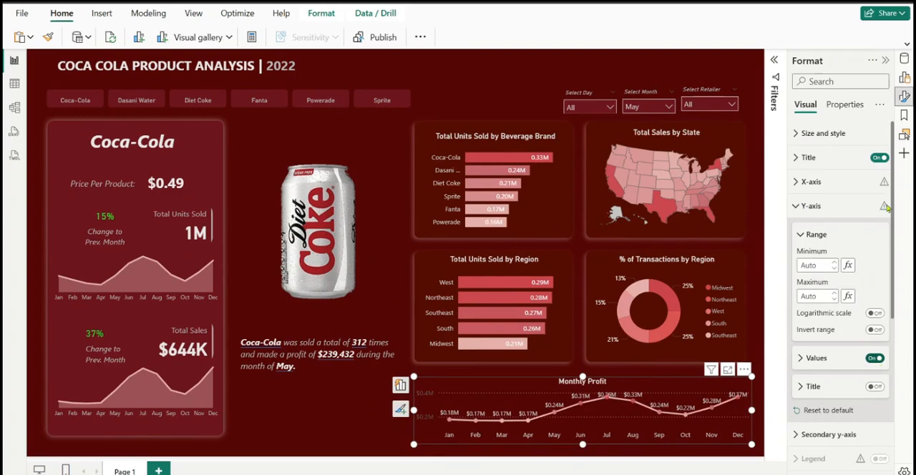
left_click(811, 206)
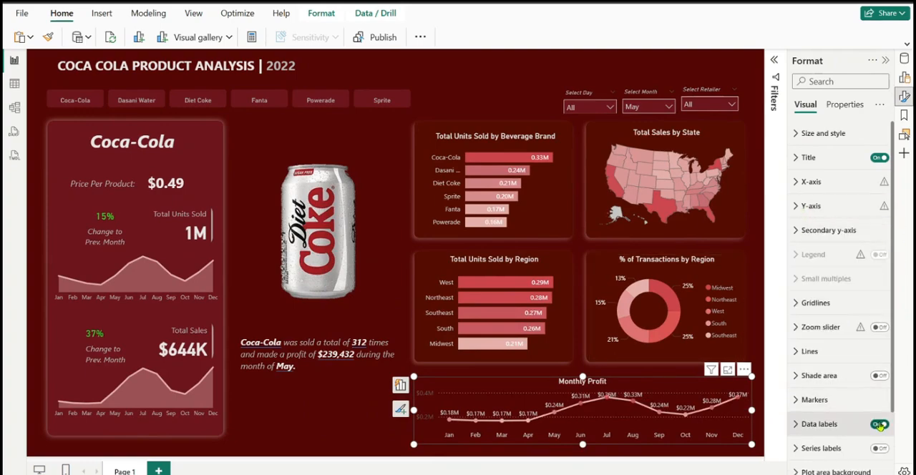
left_click(880, 425)
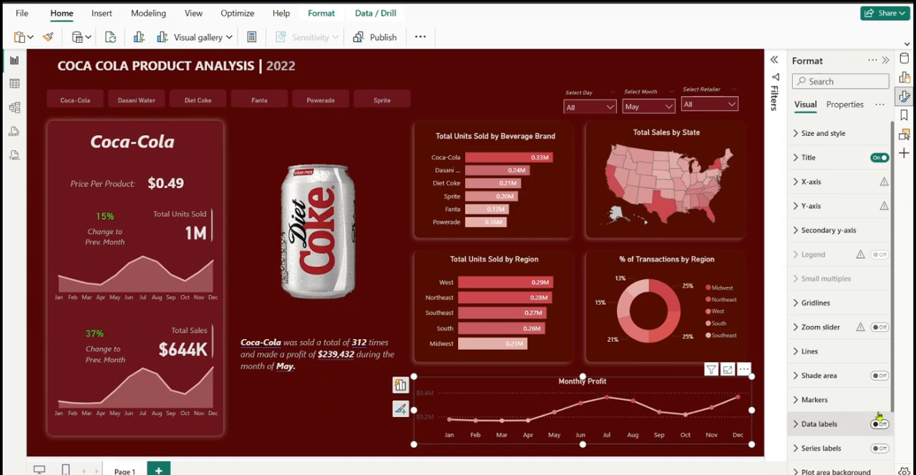
Turn off the horizontal gridlines on the Monthly Profit chart
scroll(823, 294, "down", 3)
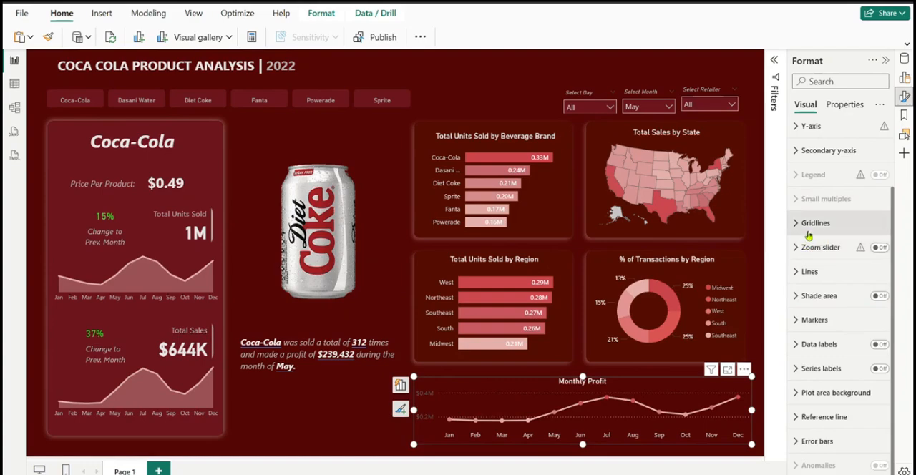
left_click(801, 227)
left_click(876, 252)
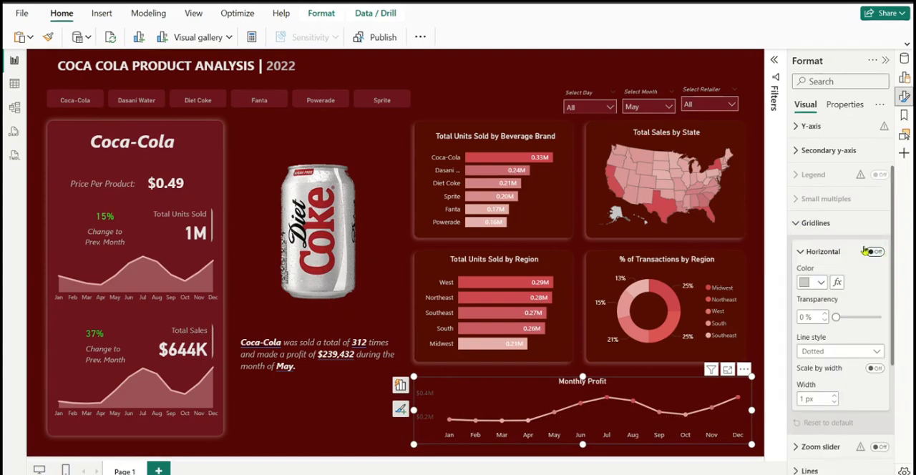
left_click(802, 226)
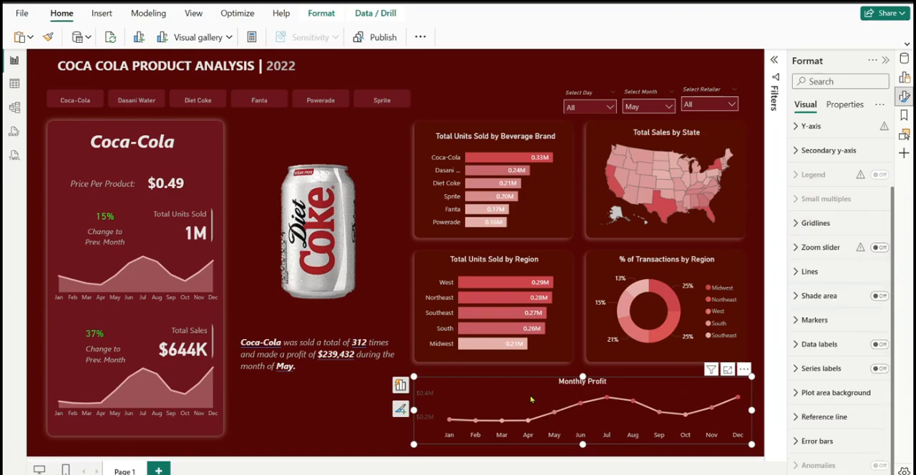
Set the Monthly Profit chart's Y-axis values to font size 8 and the color White, 30% darker
scroll(896, 243, "up", 2)
scroll(849, 219, "down", 2)
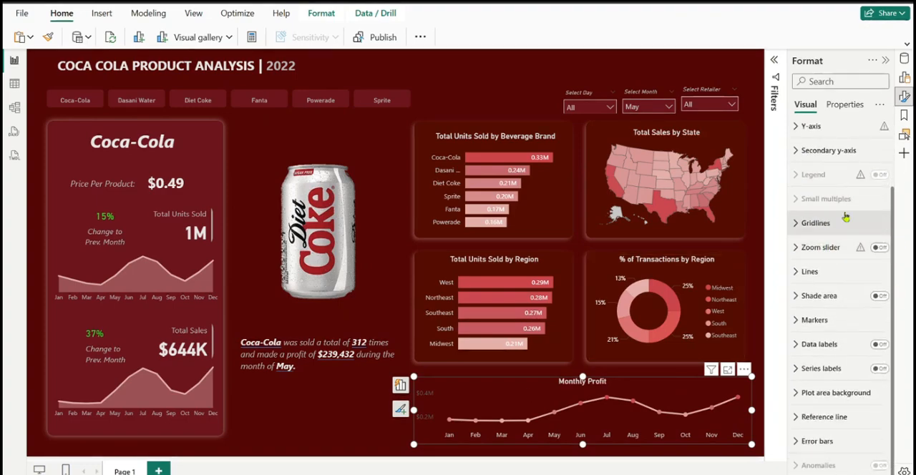
scroll(845, 229, "up", 4)
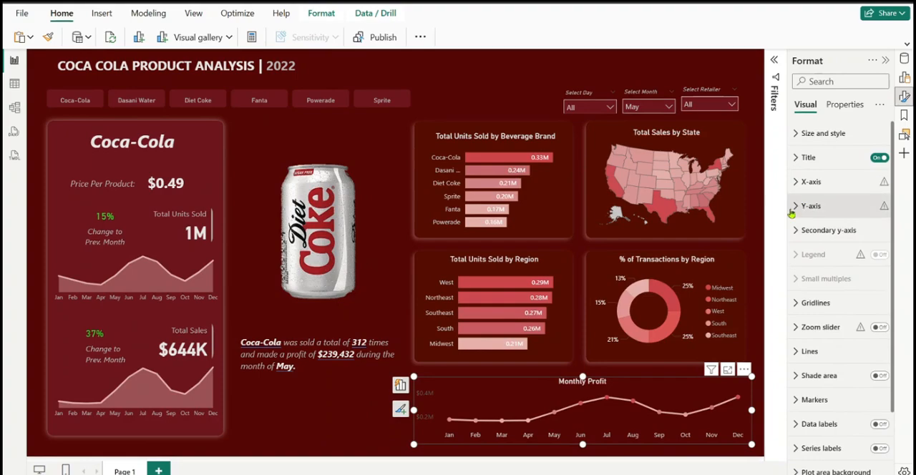
left_click(794, 207)
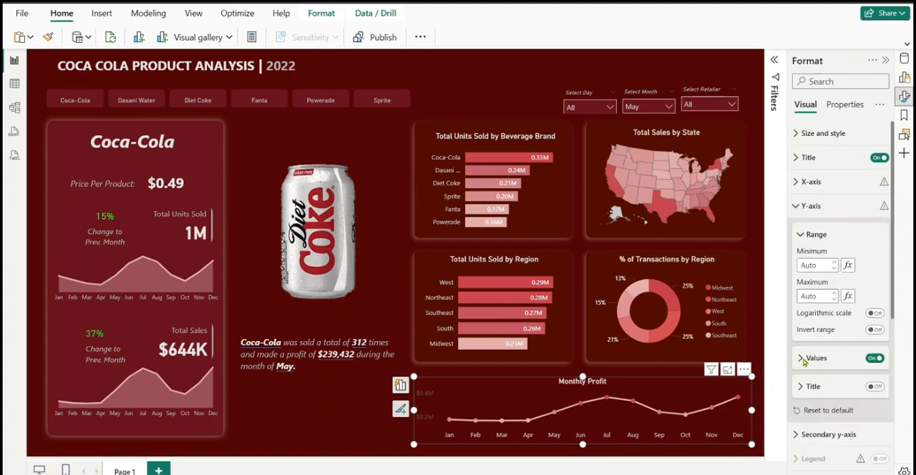
left_click(802, 364)
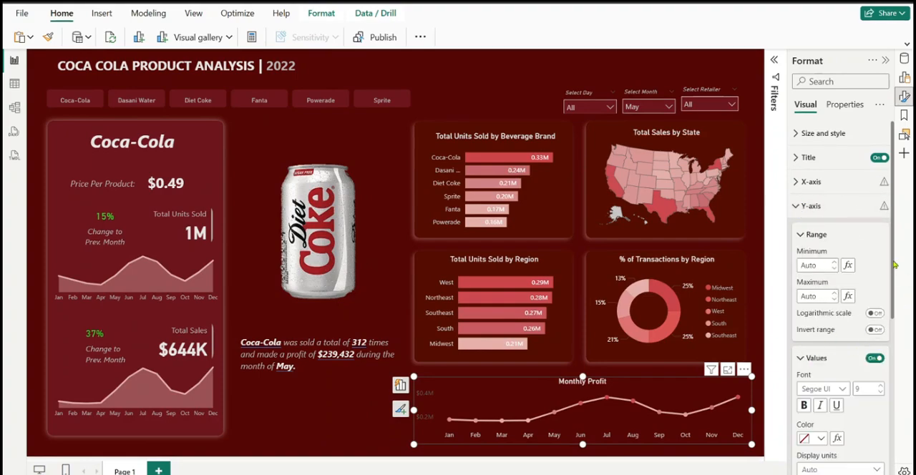
scroll(898, 307, "down", 3)
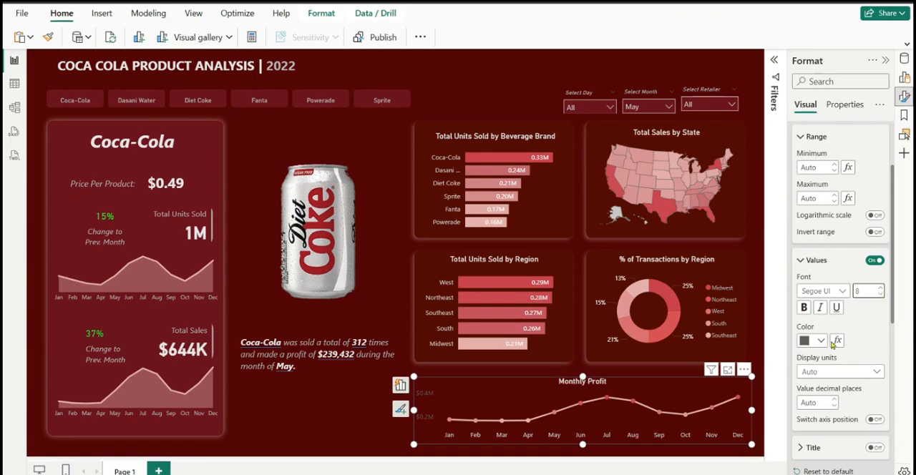
left_click(820, 342)
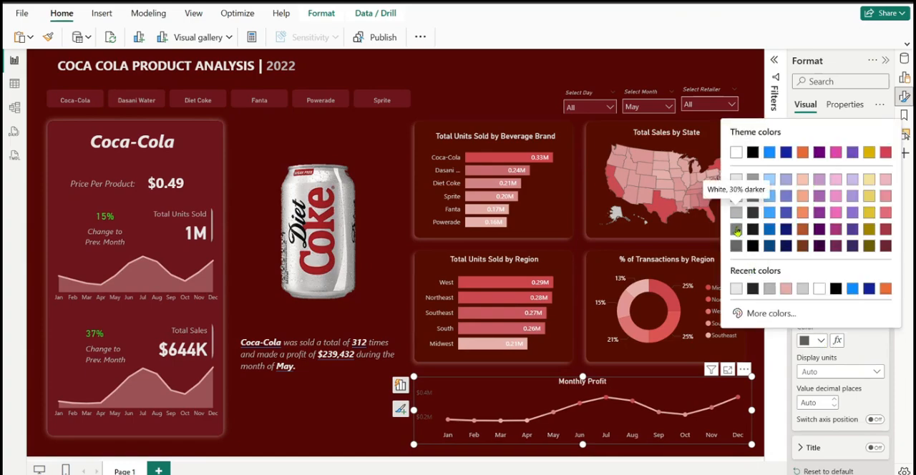
left_click(737, 229)
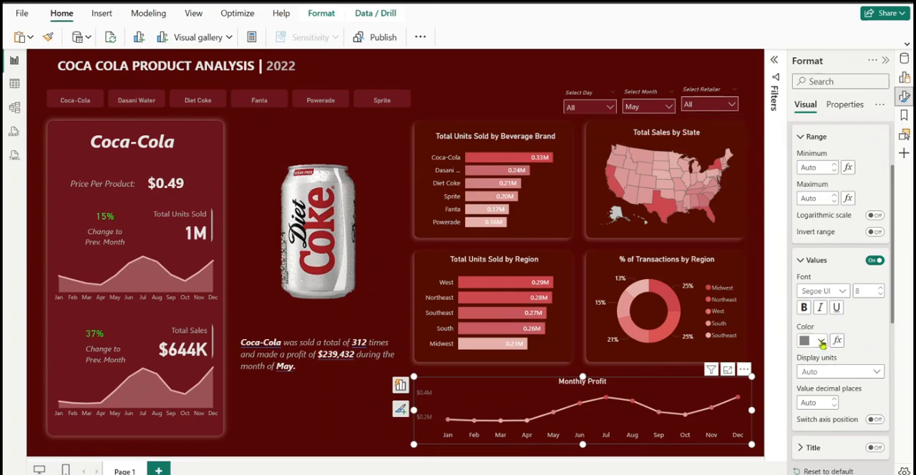
left_click(822, 342)
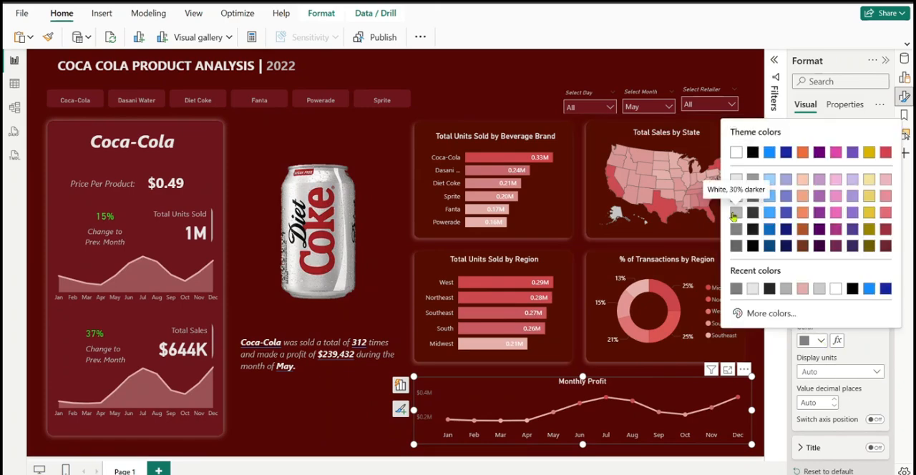
left_click(735, 213)
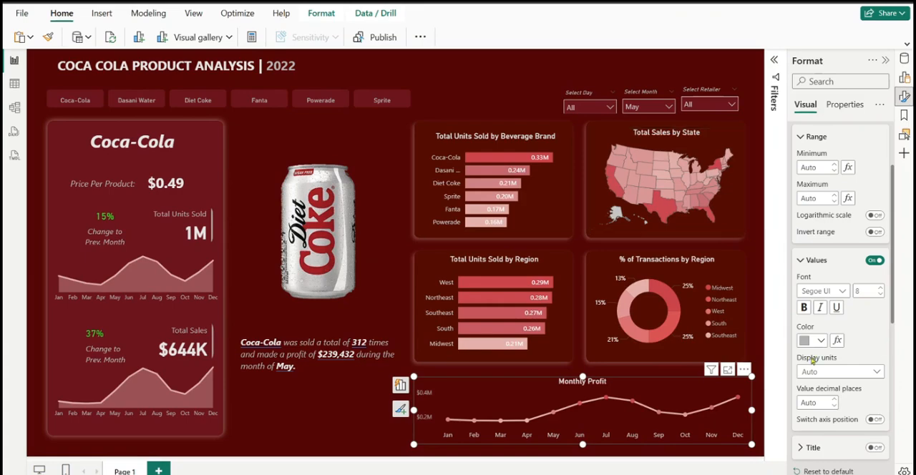
left_click(822, 341)
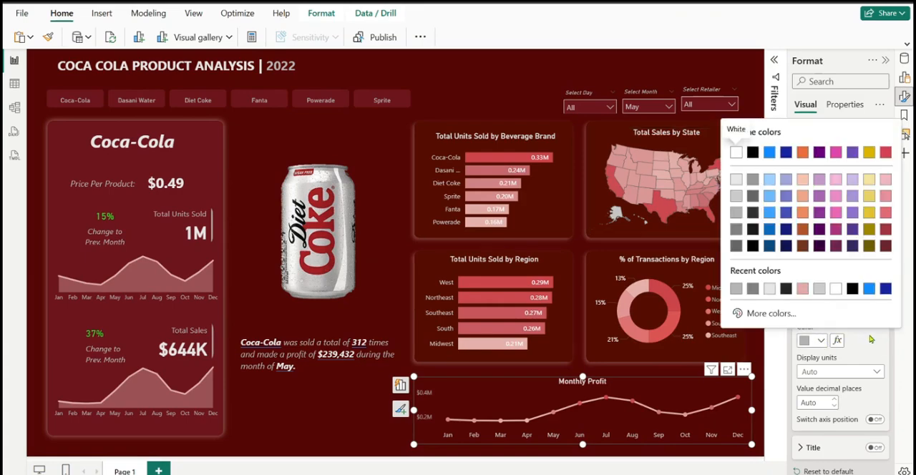
left_click(576, 393)
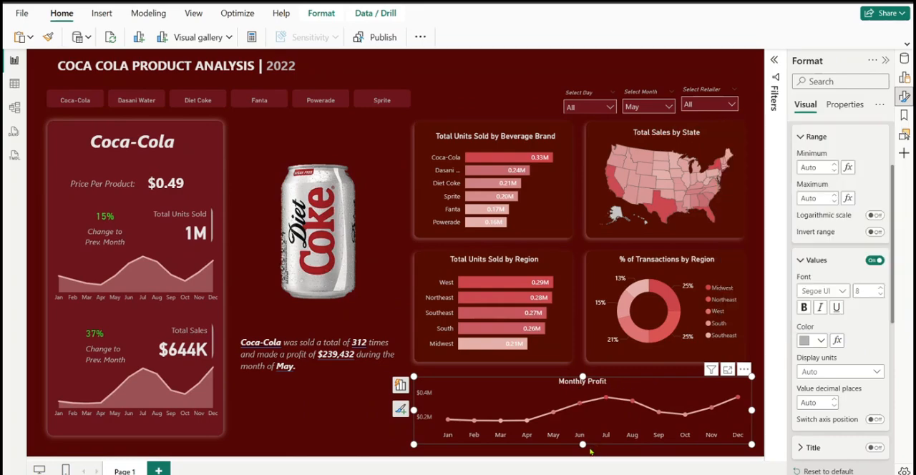
Rename the Monthly Profit chart's Y-axis field to "Operating Profit" and save the report
mouse_move(607, 403)
left_click(887, 63)
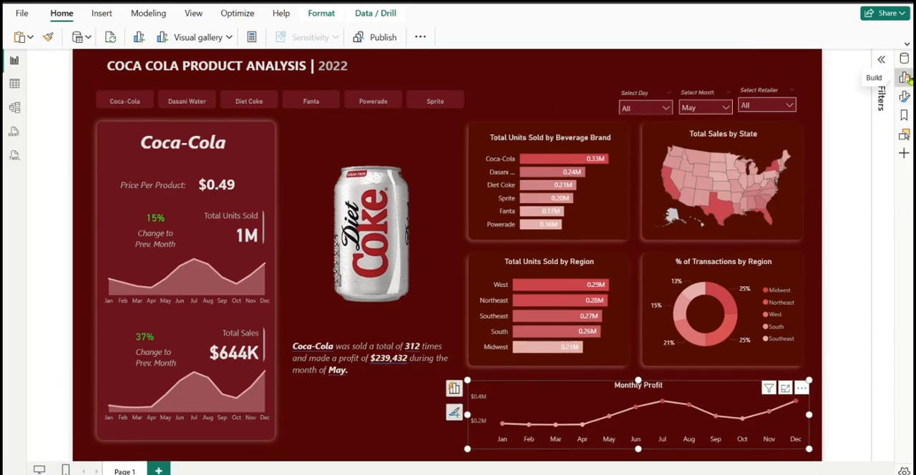
left_click(906, 79)
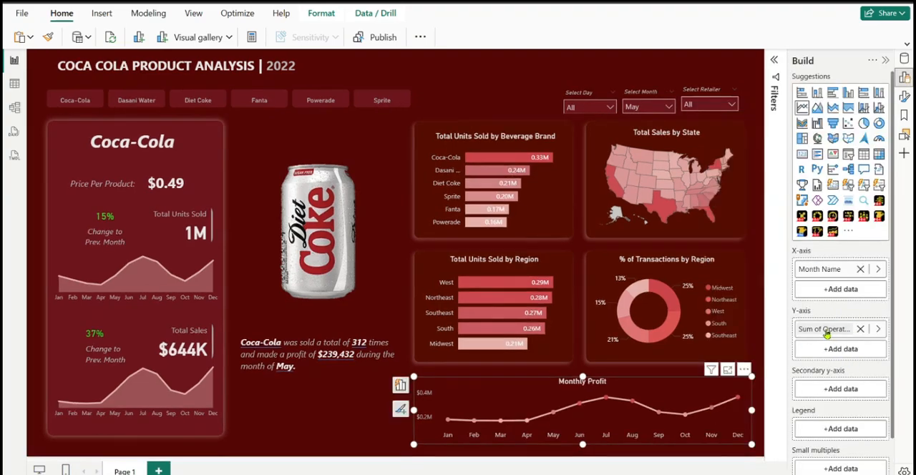
double_click(826, 331)
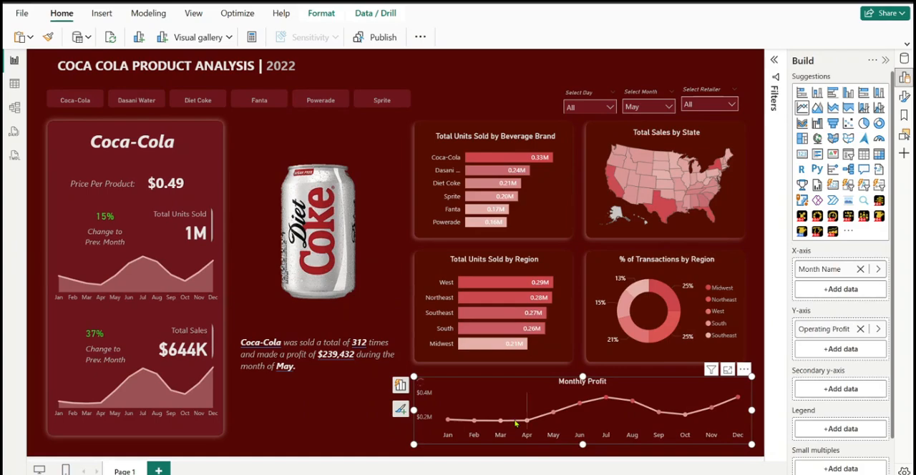
mouse_move(529, 425)
key("ctrl+s")
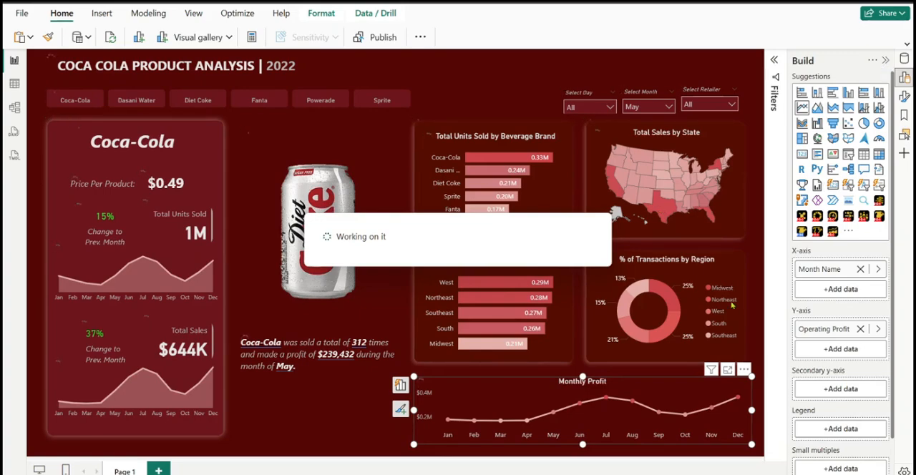
left_click(371, 402)
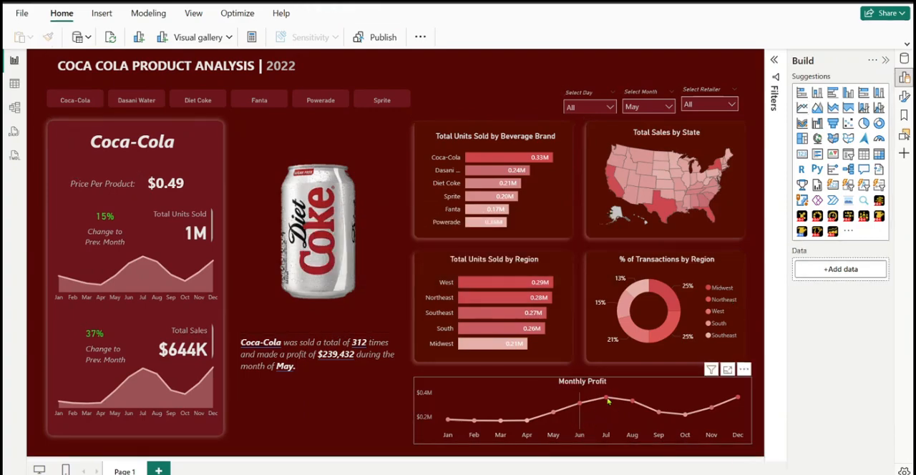
Check the July tooltip on the Monthly Profit chart and filter the dashboard to Dasani Water for the month of Jun
mouse_move(606, 402)
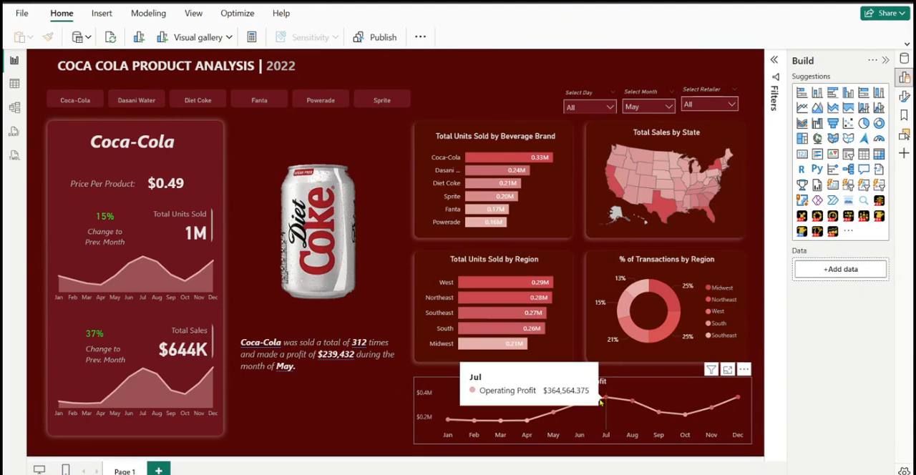
mouse_move(503, 166)
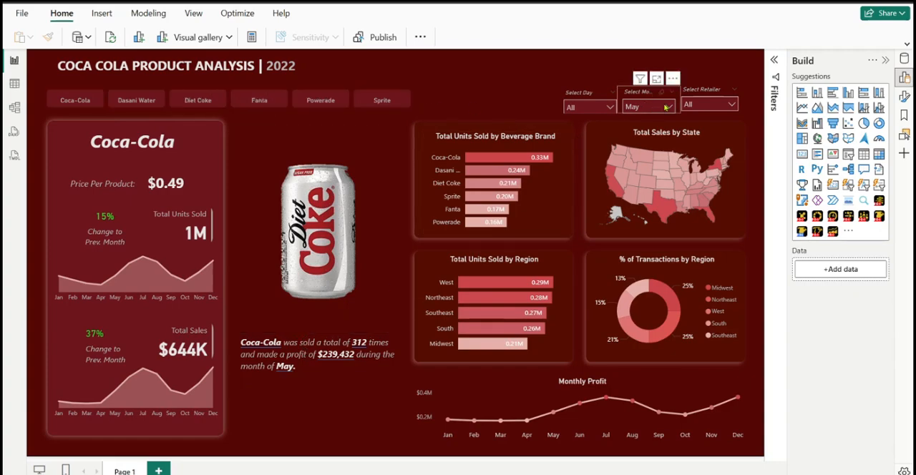
left_click(149, 104)
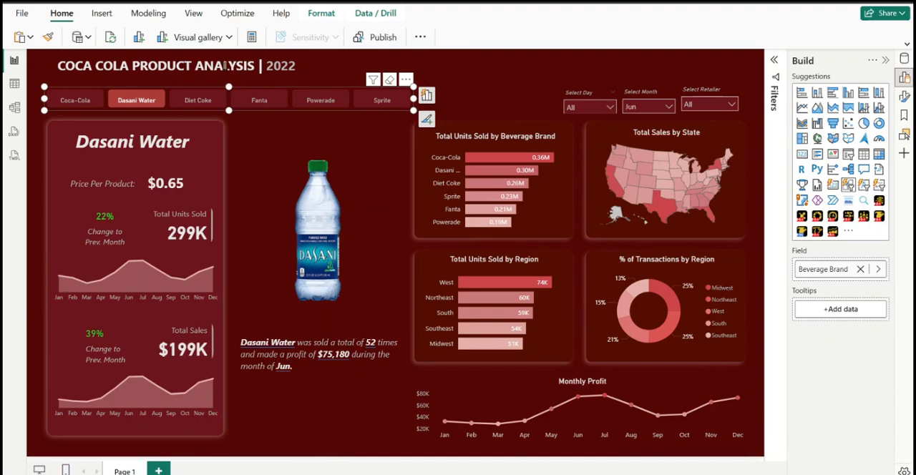
Narrow the beverage brand button slicer slightly beneath the dashboard title
left_click(421, 108)
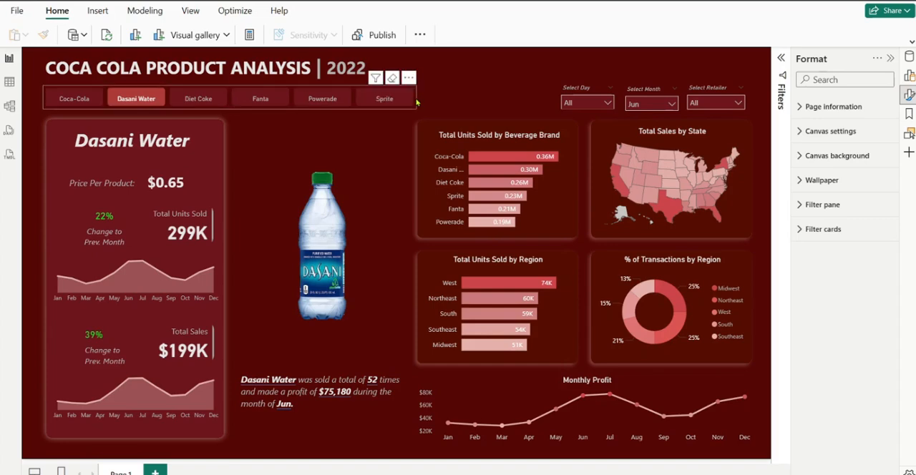
left_click_drag(417, 104, 403, 98)
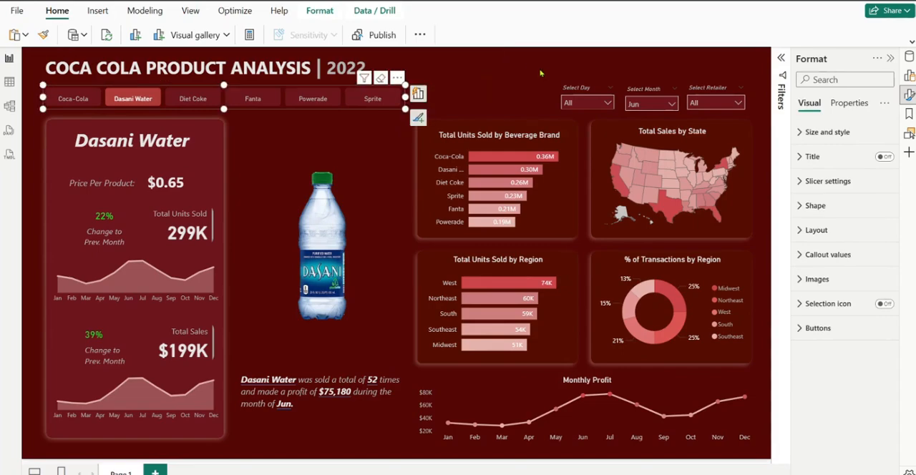
left_click(582, 85)
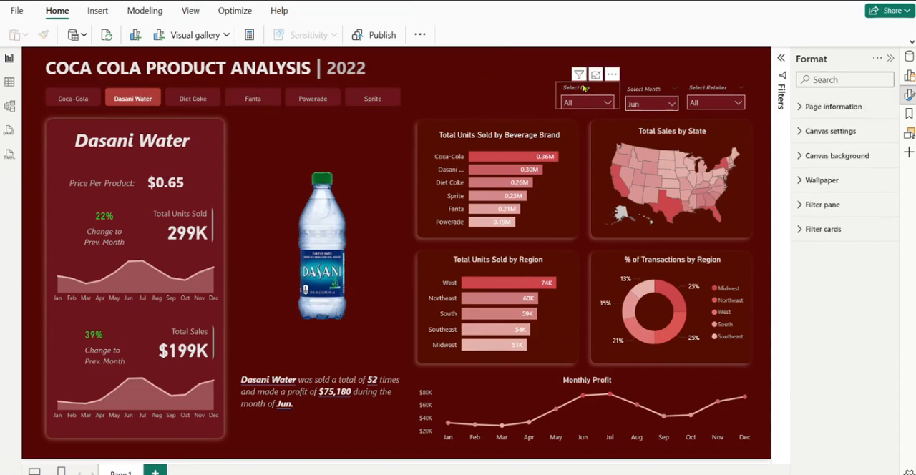
Move the Select Day slicer slightly away from Select Month and lower the Select Retailer slicer level with Select Month
left_click(584, 87)
left_click_drag(583, 86, 574, 88)
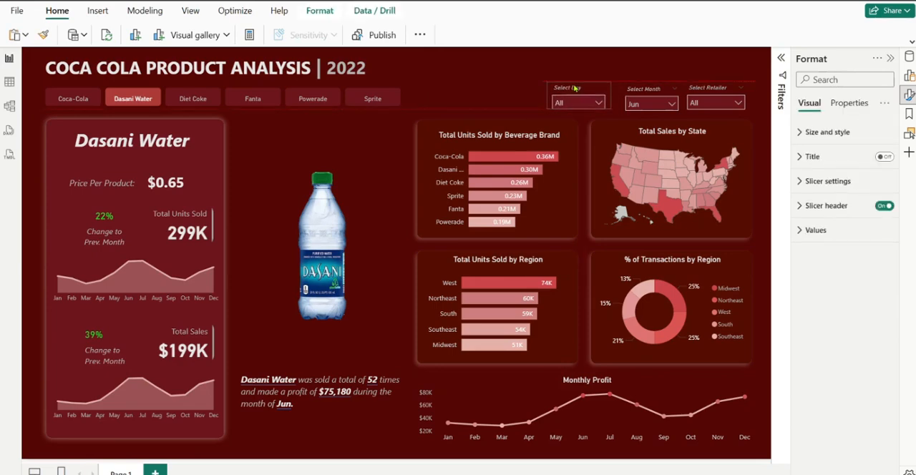
left_click(712, 89)
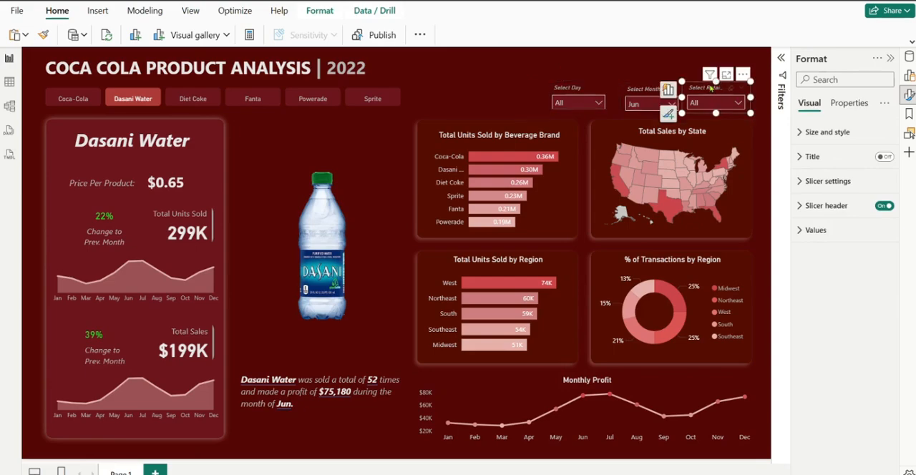
left_click_drag(711, 88, 713, 90)
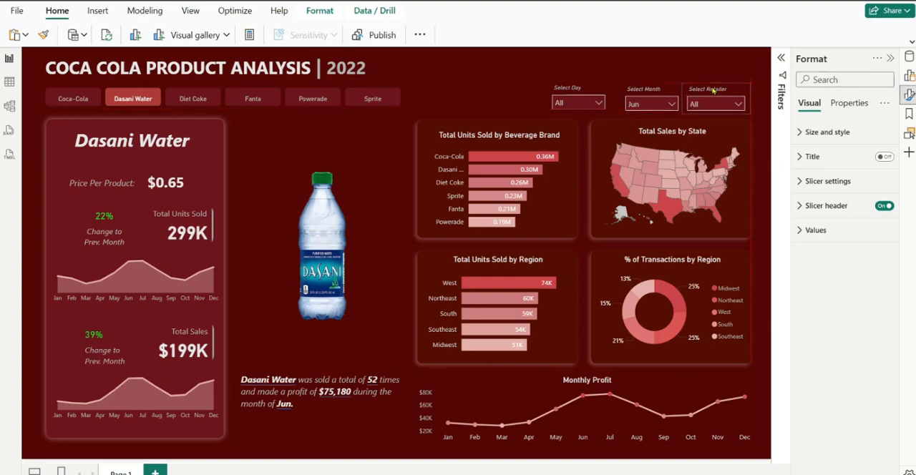
left_click(559, 103)
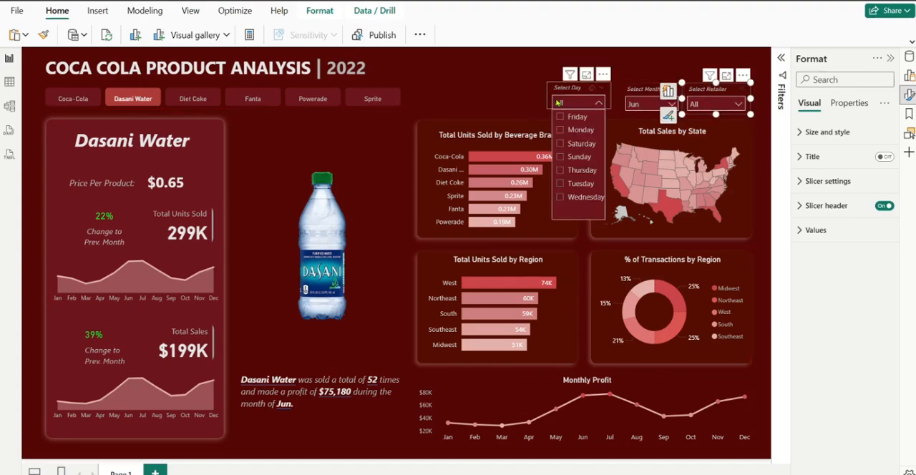
left_click(559, 102)
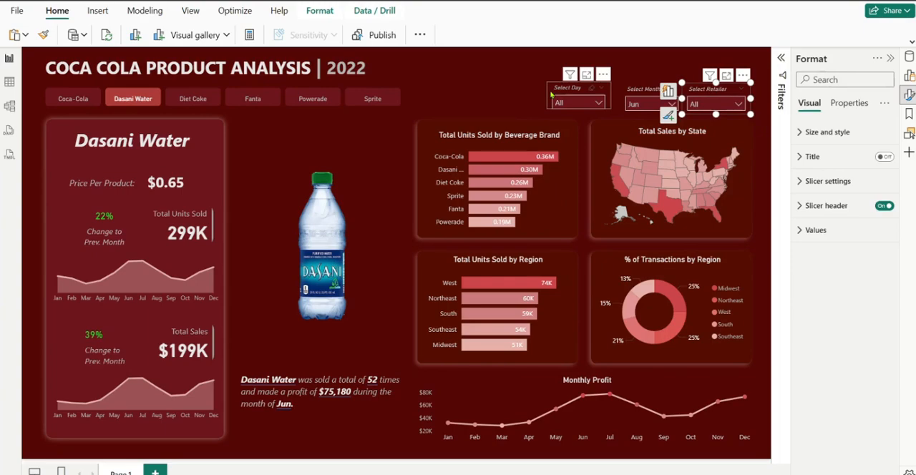
Move the Select Month and Select Retailer slicers up in line with the Select Day slicer, with Select Month slightly closer to it
left_click(552, 93)
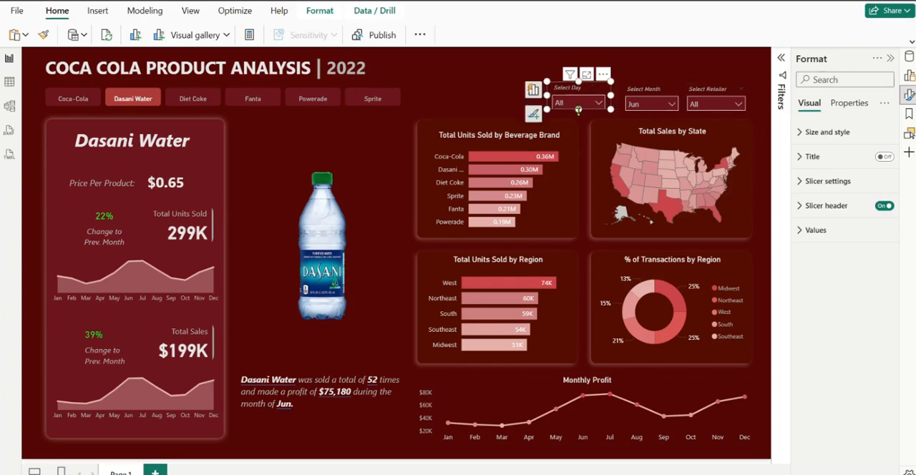
left_click(642, 91)
left_click_drag(651, 112, 653, 112)
left_click(708, 91)
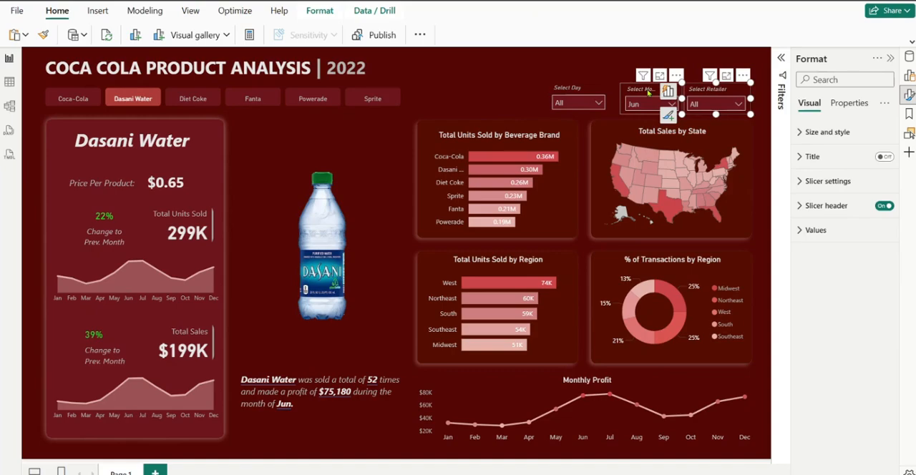
left_click_drag(647, 92, 644, 90)
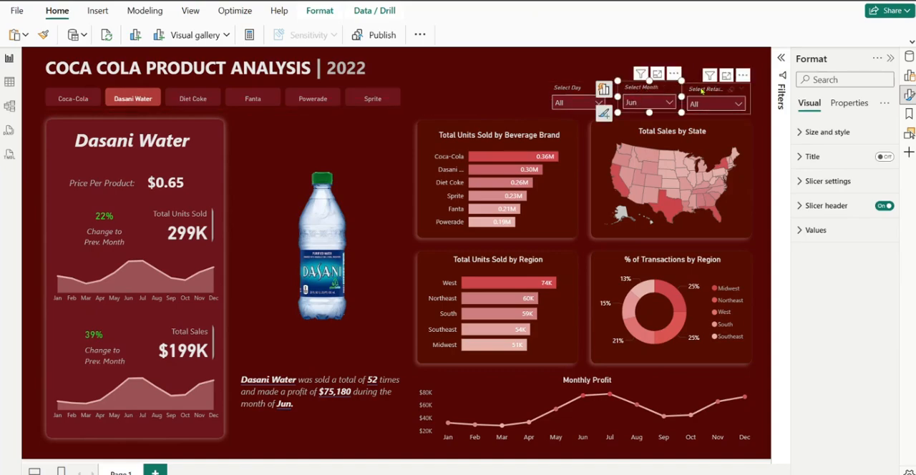
left_click_drag(702, 89, 701, 91)
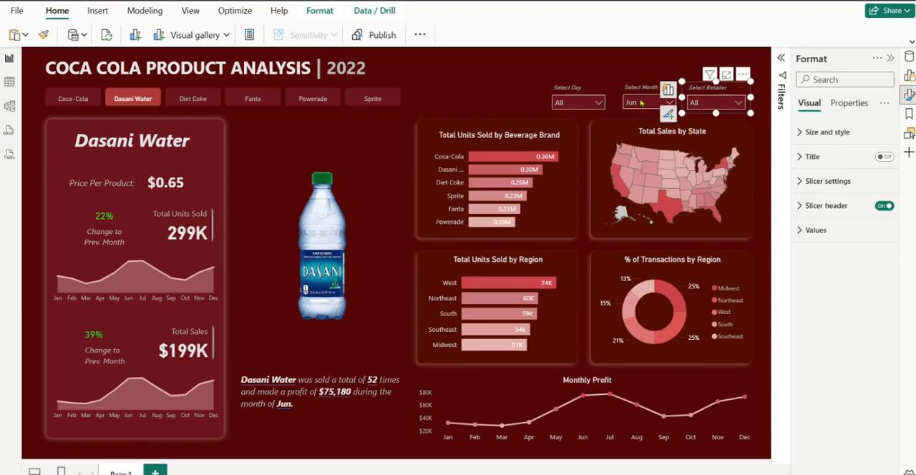
Widen the Select Day slicer slightly and distribute the Select Day, Select Month and Select Retailer slicers horizontally
left_click(595, 95)
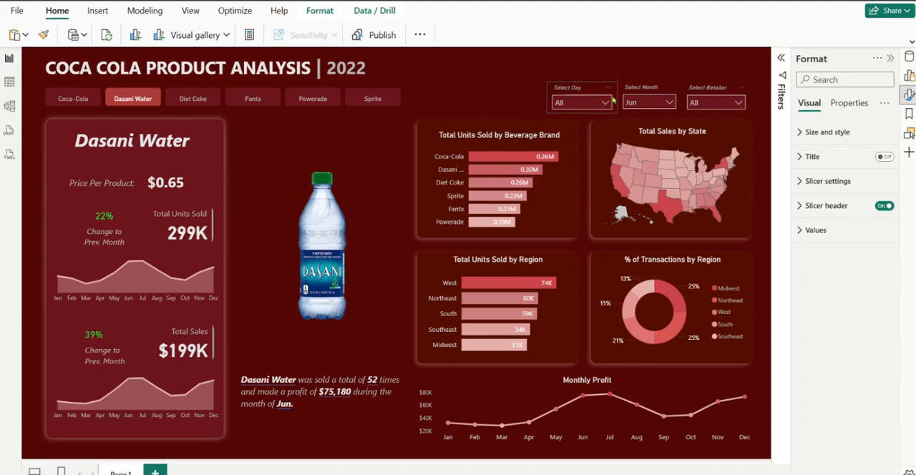
left_click(611, 100)
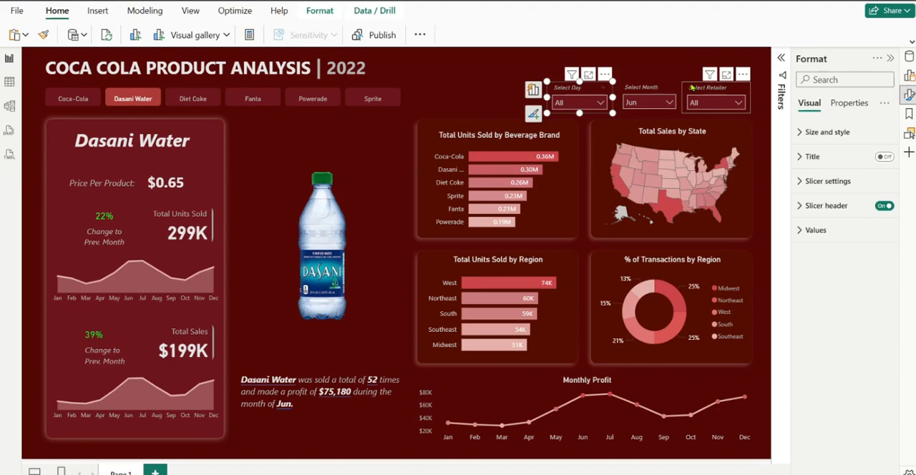
left_click(690, 87, "ctrl")
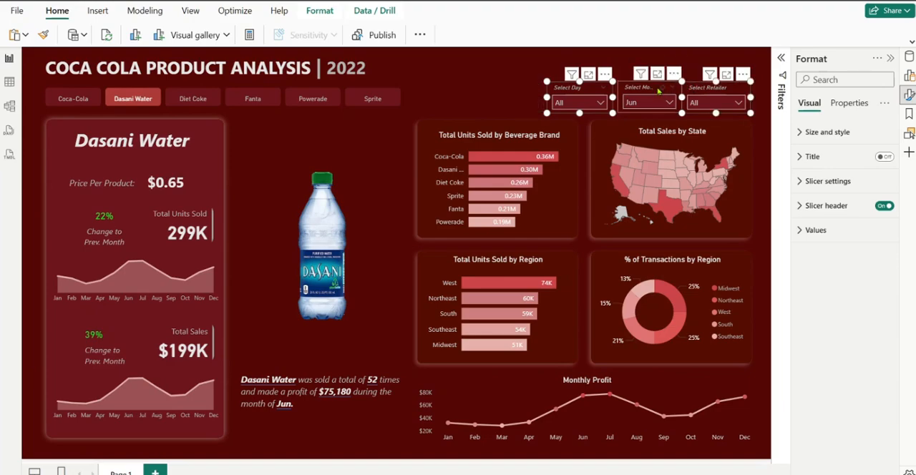
left_click(631, 91, "ctrl")
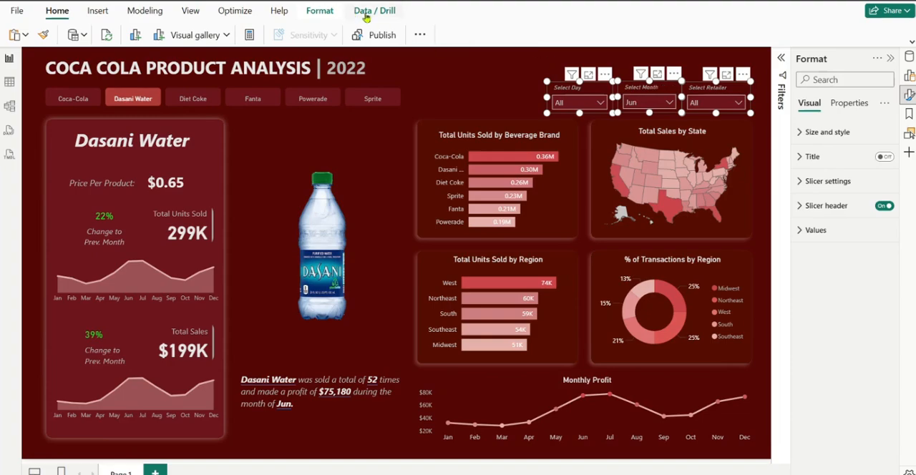
left_click(320, 11)
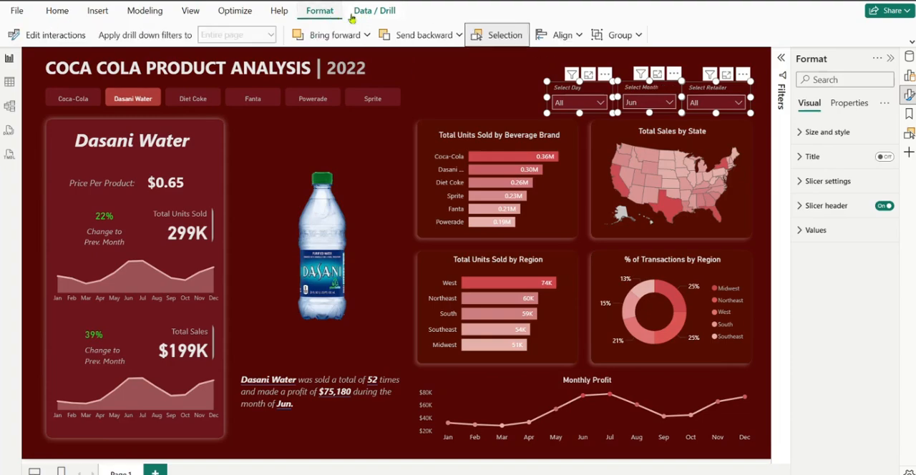
left_click(574, 35)
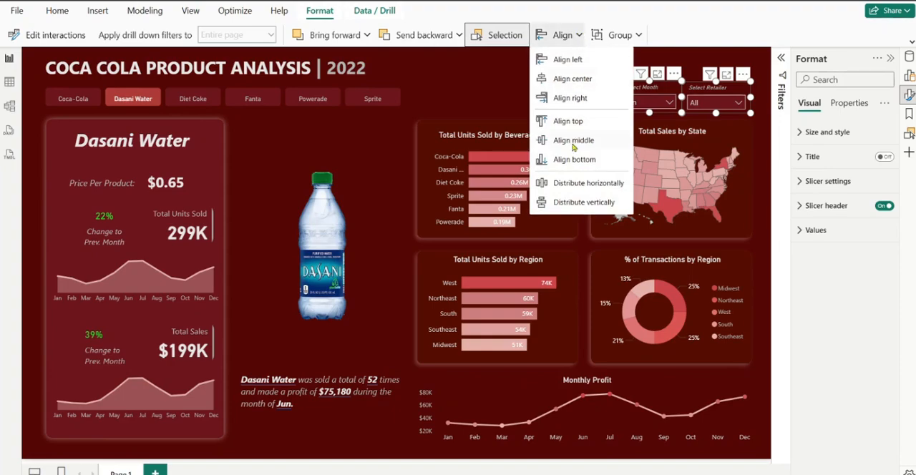
left_click(566, 187)
Align the bottom edges of the three selected dropdown slicers
left_click(577, 35)
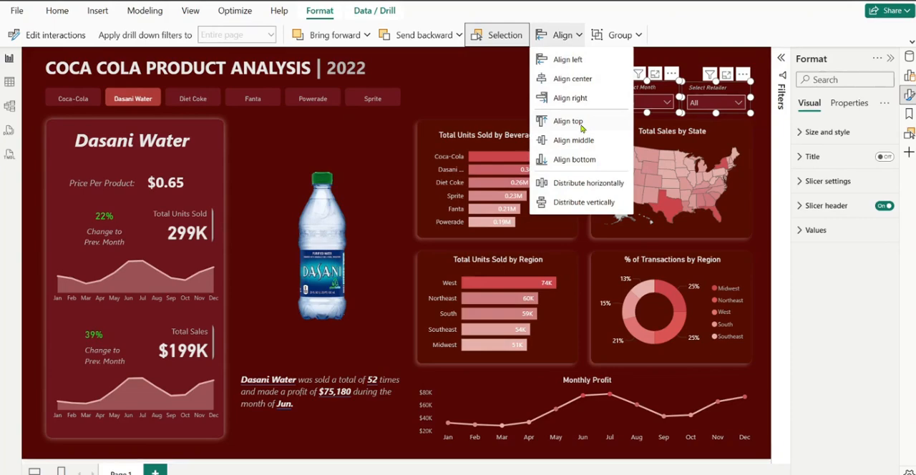
left_click(582, 160)
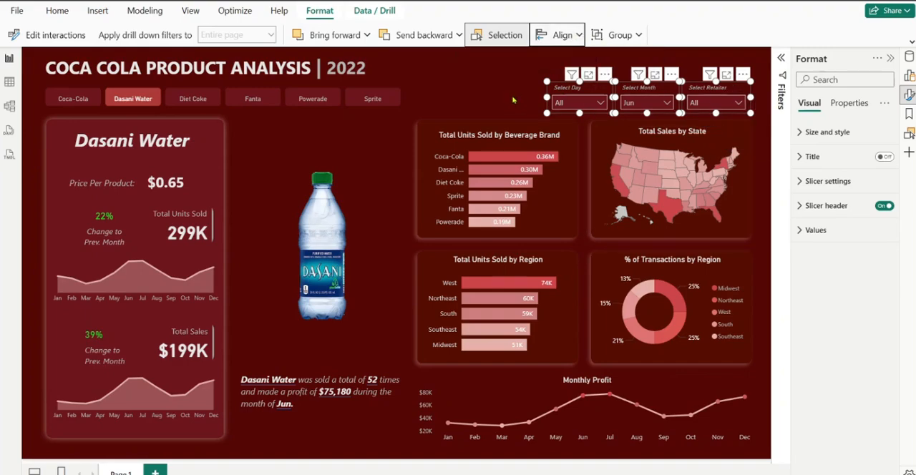
left_click(513, 100)
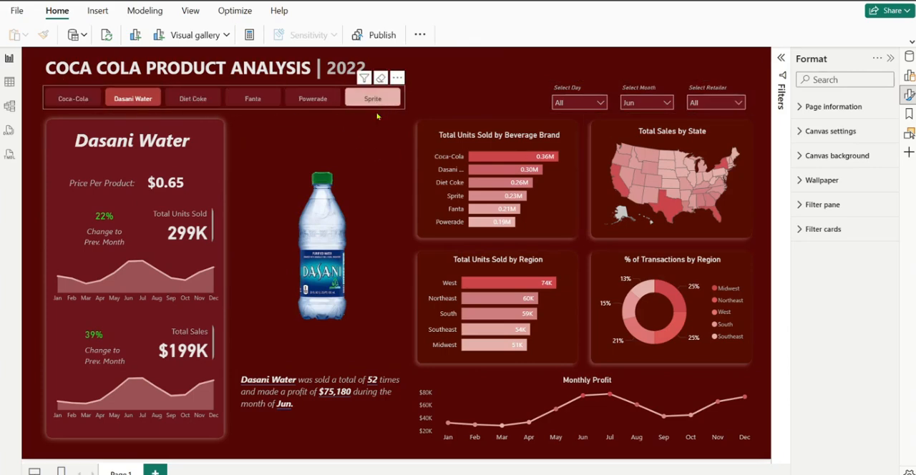
Left-align the titles of both Total Units Sold charts, the Total Sales by State map, the transactions donut and the Monthly Profit chart together
left_click(467, 139)
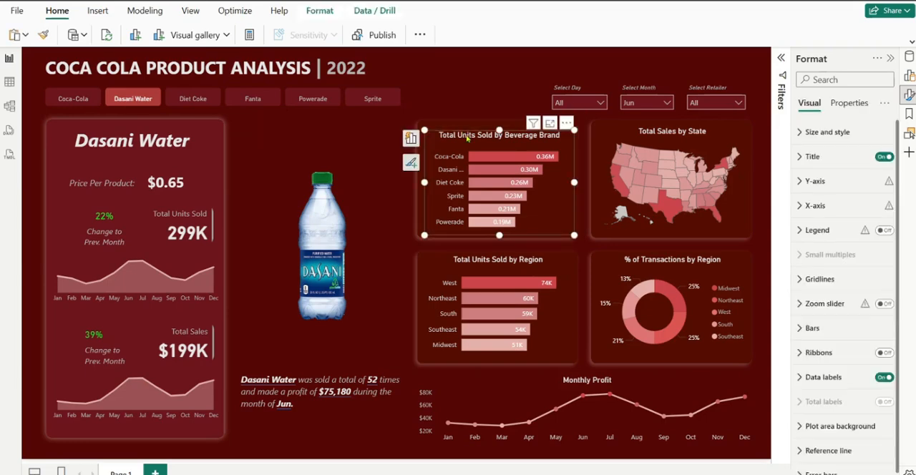
left_click(665, 131, "ctrl")
left_click(501, 262, "ctrl")
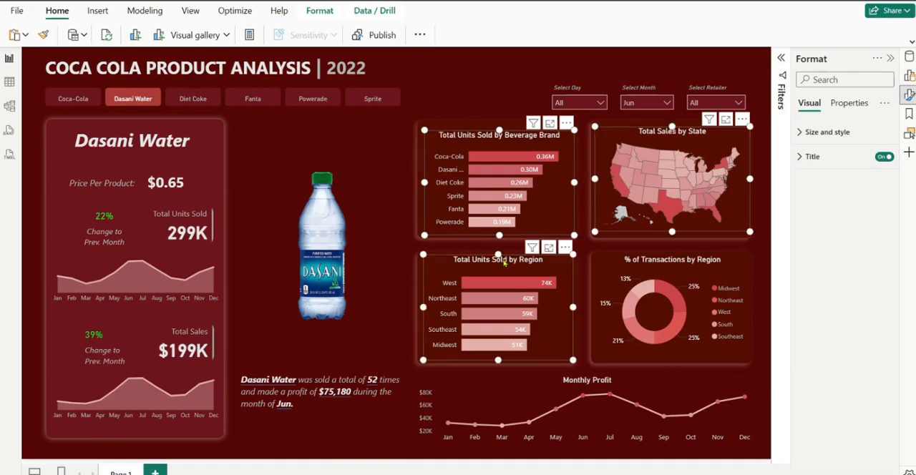
left_click(637, 263, "ctrl")
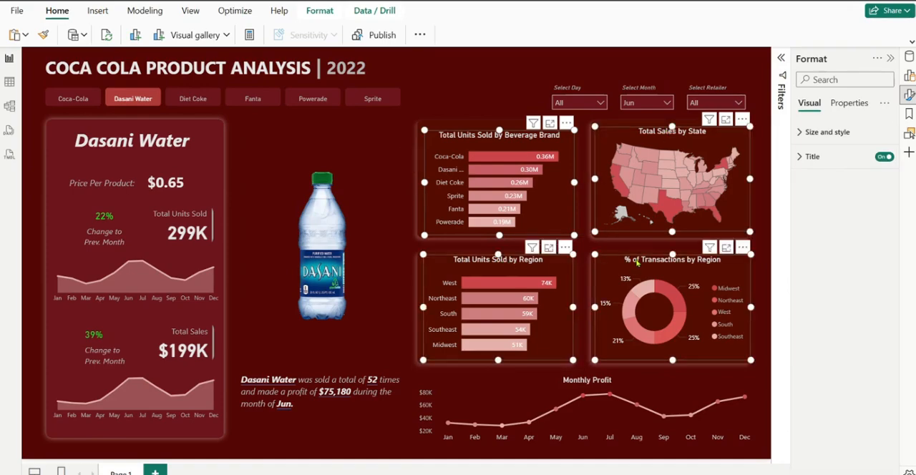
left_click(641, 385, "ctrl")
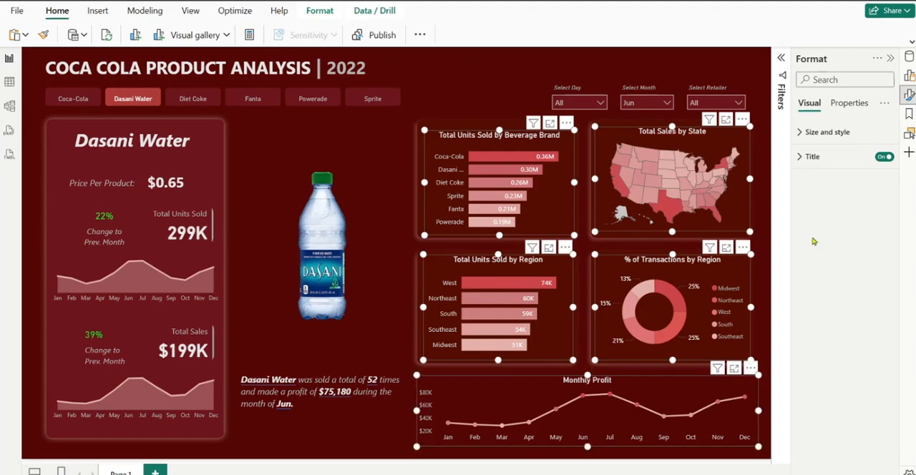
left_click(813, 158)
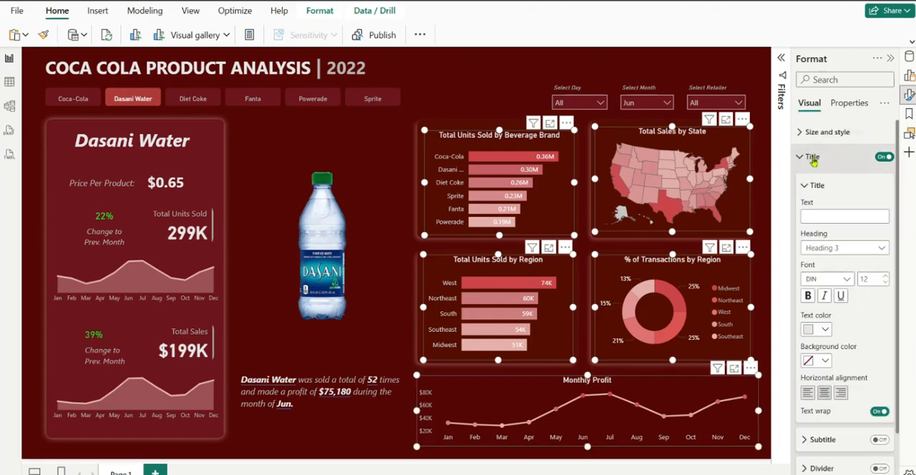
left_click(808, 395)
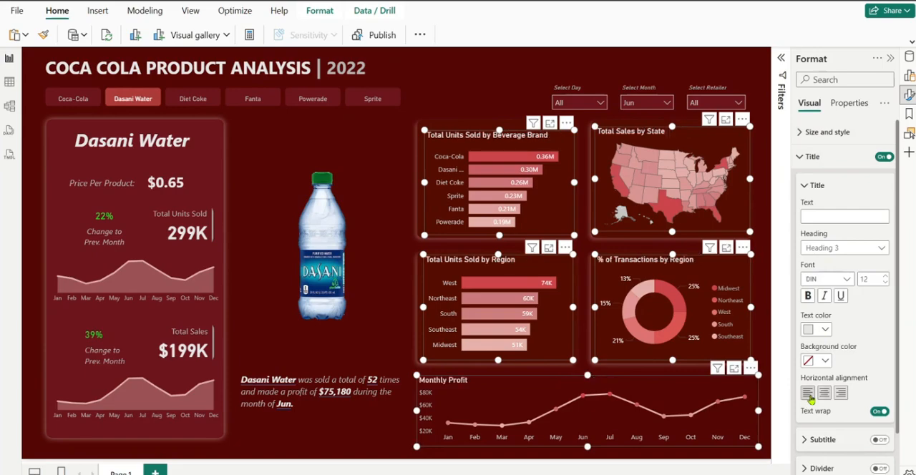
Set the title font size of the five selected charts to 11 and their title text to a slightly darker light grey
left_click(807, 295)
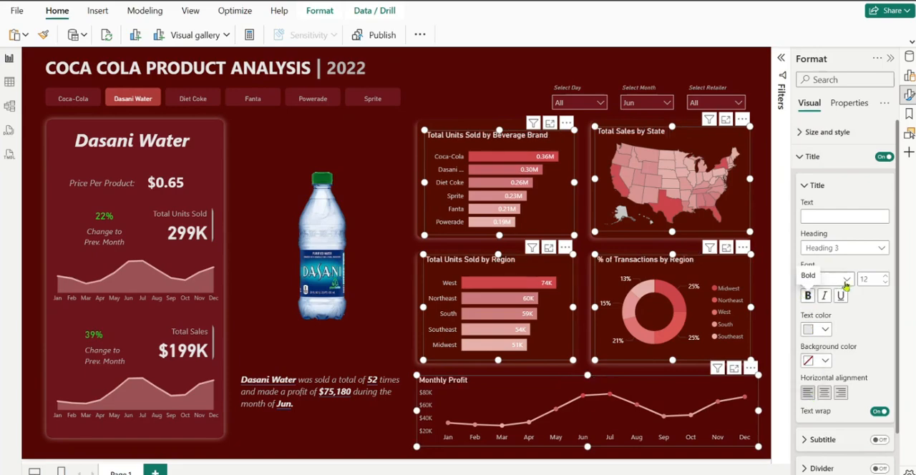
left_click(886, 284)
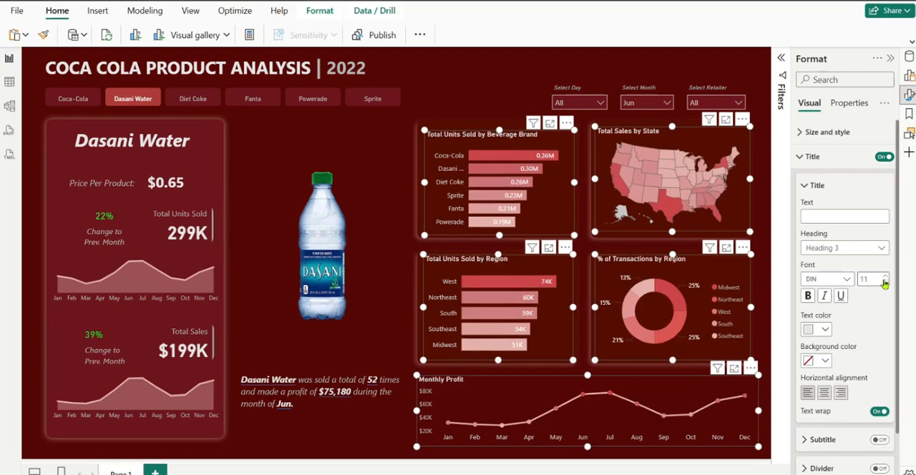
left_click(825, 329)
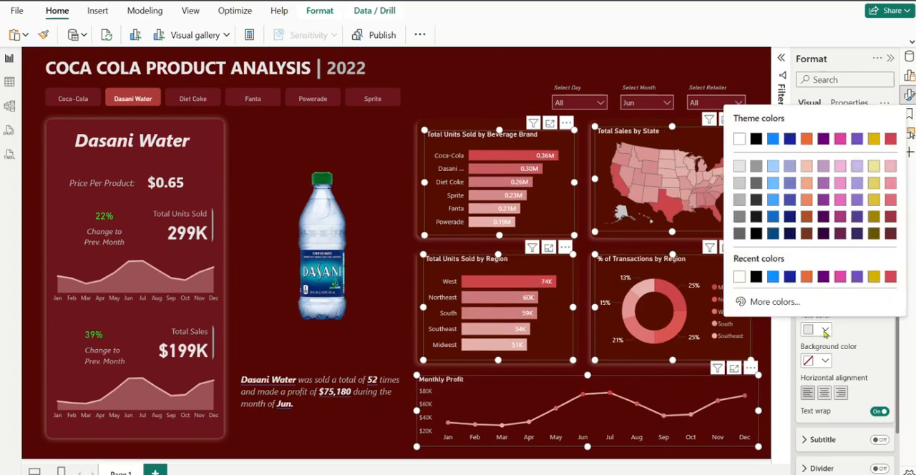
left_click(738, 184)
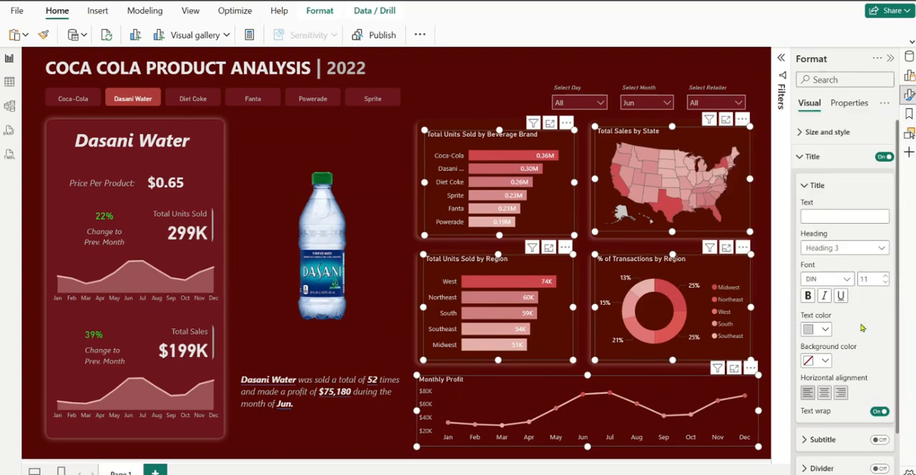
left_click(463, 100)
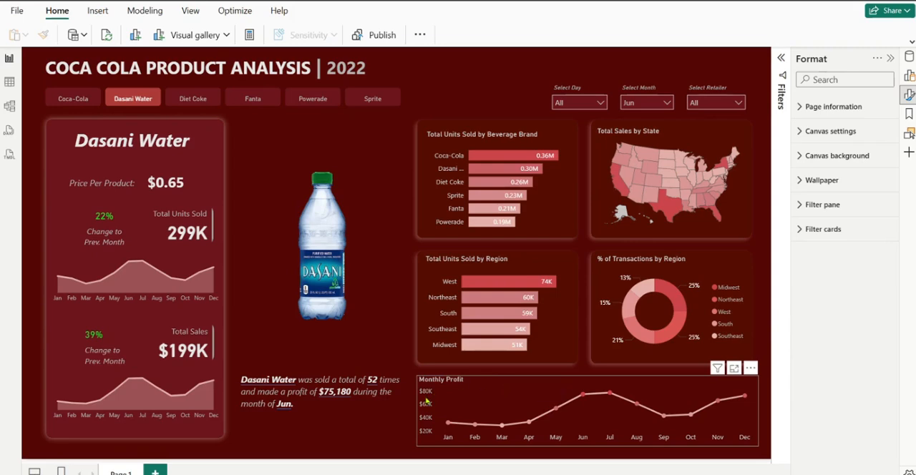
Widen the Monthly Profit chart slightly by extending its left edge towards the summary text box
left_click(497, 380)
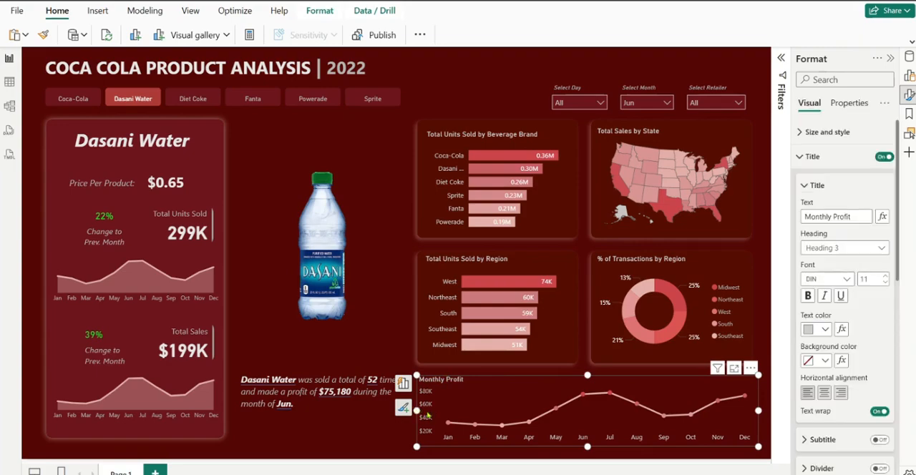
mouse_move(417, 412)
left_mouse_down()
mouse_move(427, 413)
mouse_move(416, 410)
left_mouse_up()
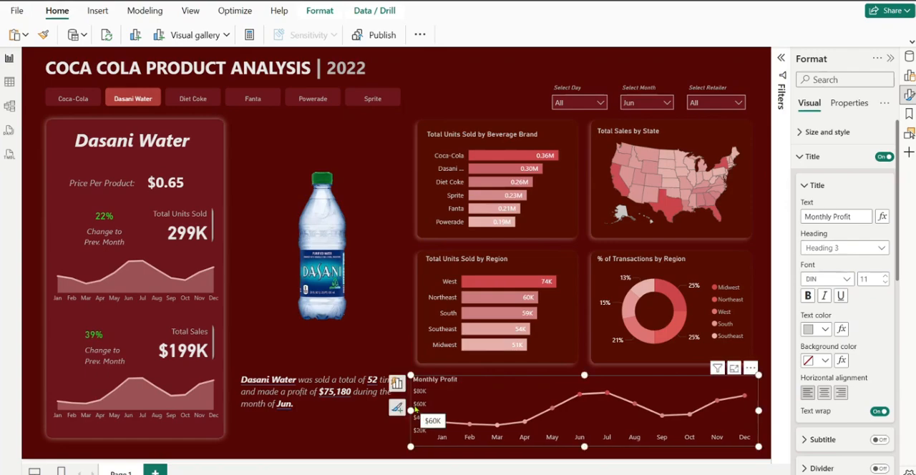
left_click(322, 349)
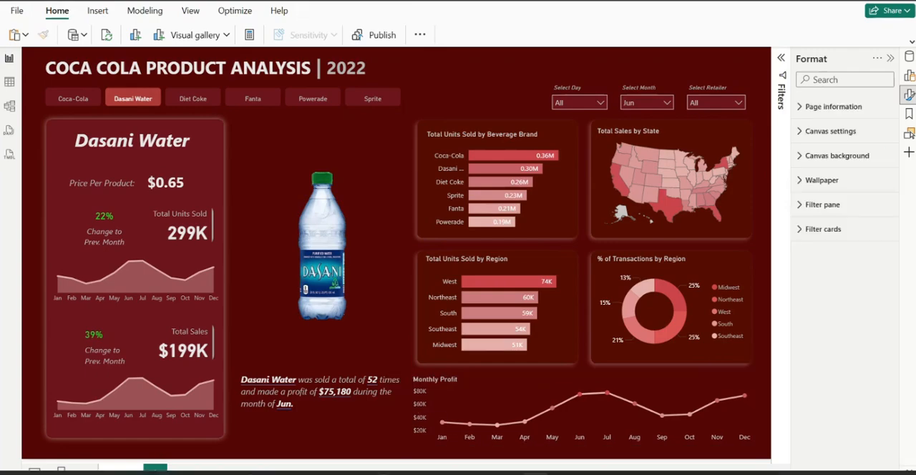
Shorten the summary text box beneath the bottle from its upper edge so its text starts slightly lower
left_click(331, 421)
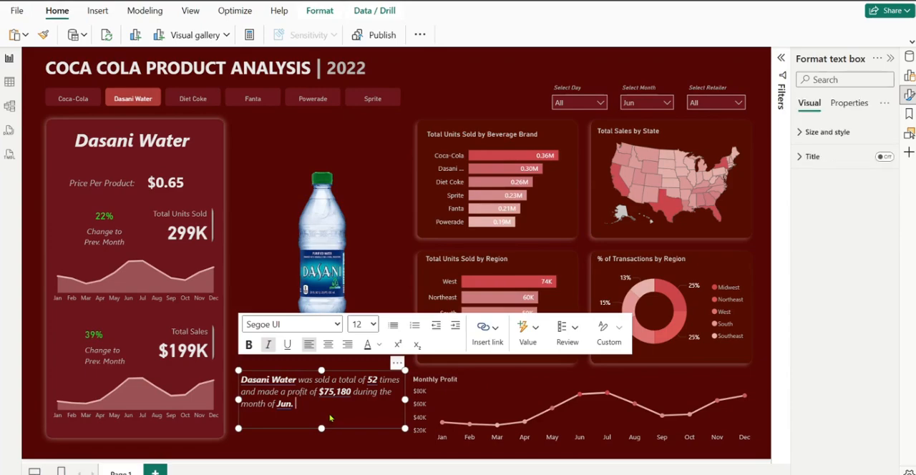
left_click_drag(322, 371, 320, 384)
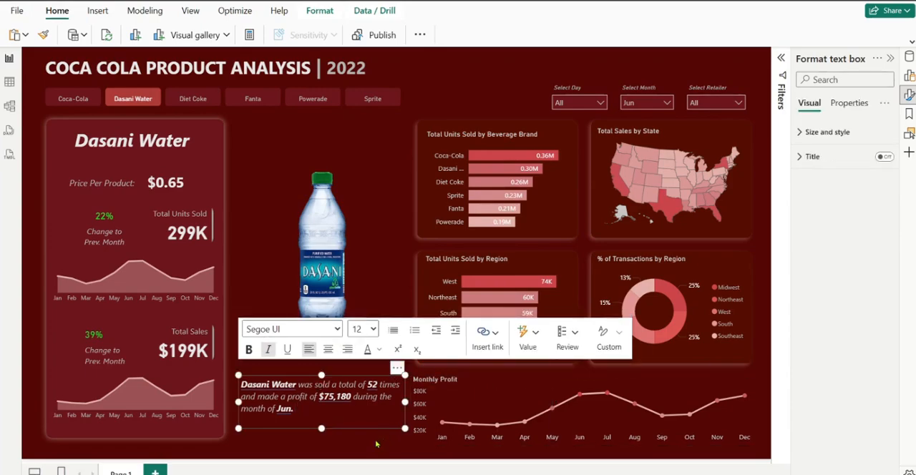
left_click(342, 449)
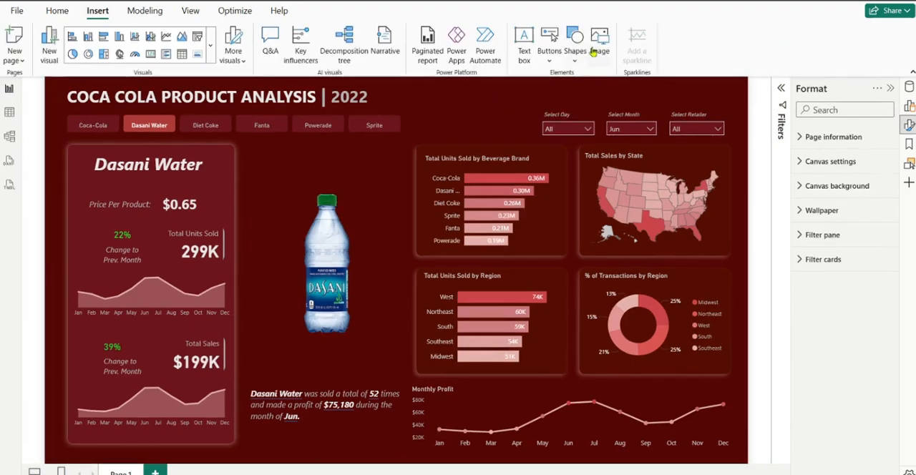
Insert the icons8-user-30 image, shrink it to a small icon and place it in the report's upper-right corner above Select Retailer
left_click(597, 48)
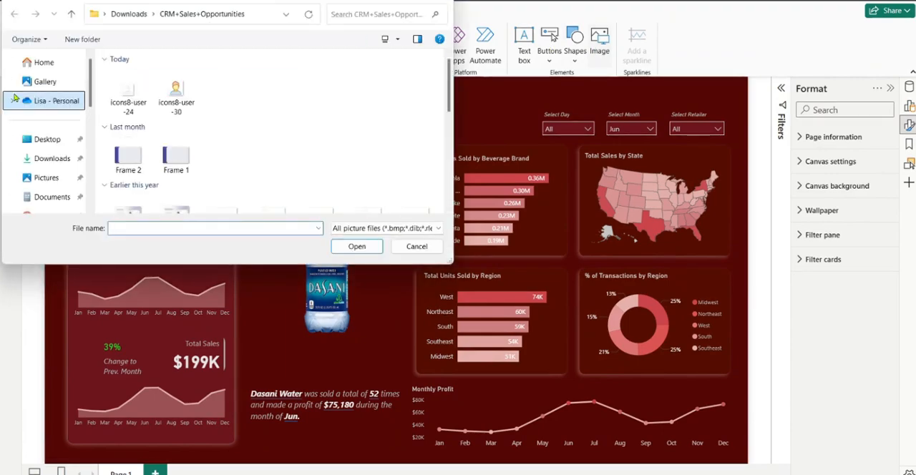
left_click(176, 92)
left_click(356, 246)
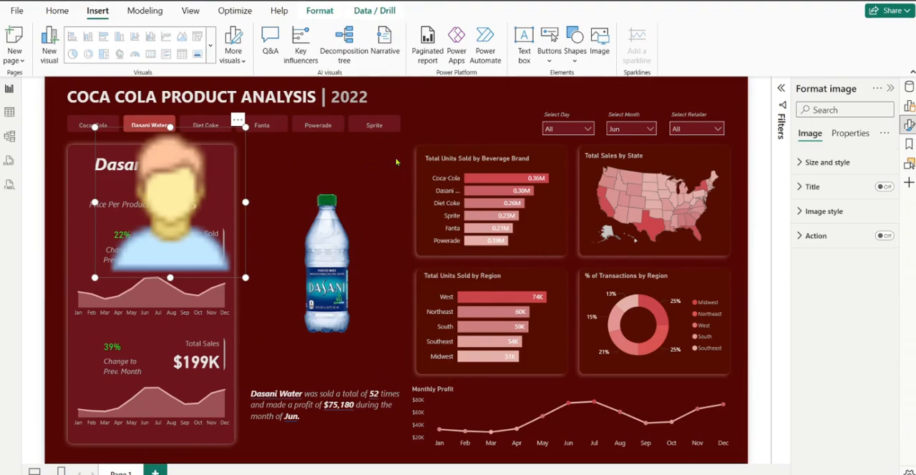
left_click_drag(396, 162, 657, 111)
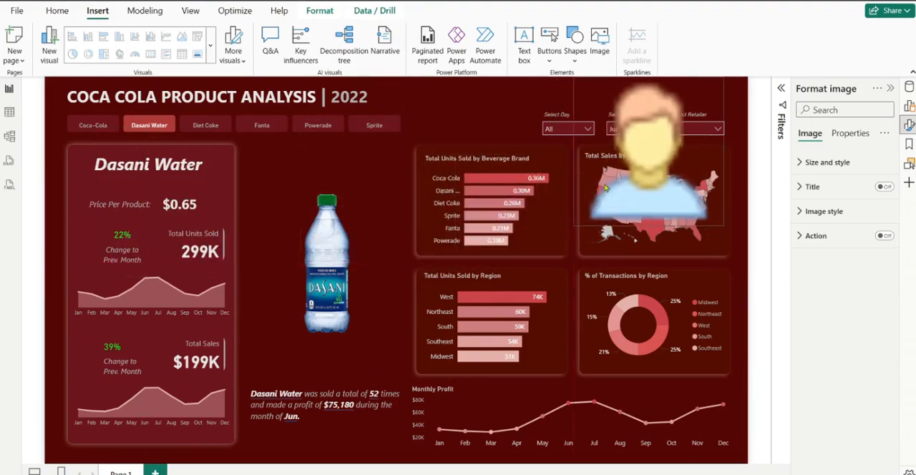
left_click_drag(605, 187, 714, 101)
left_click(719, 89)
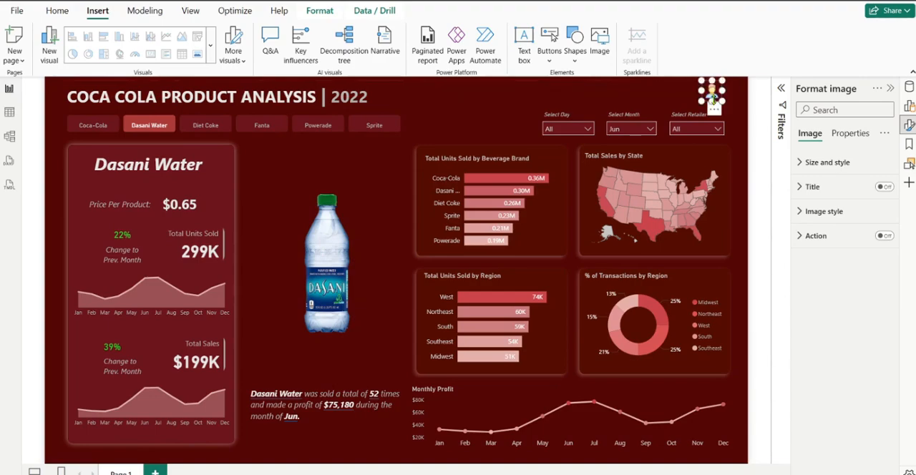
Insert an oval shape, shrink it to a small circle and position it over the user icon
left_click(577, 60)
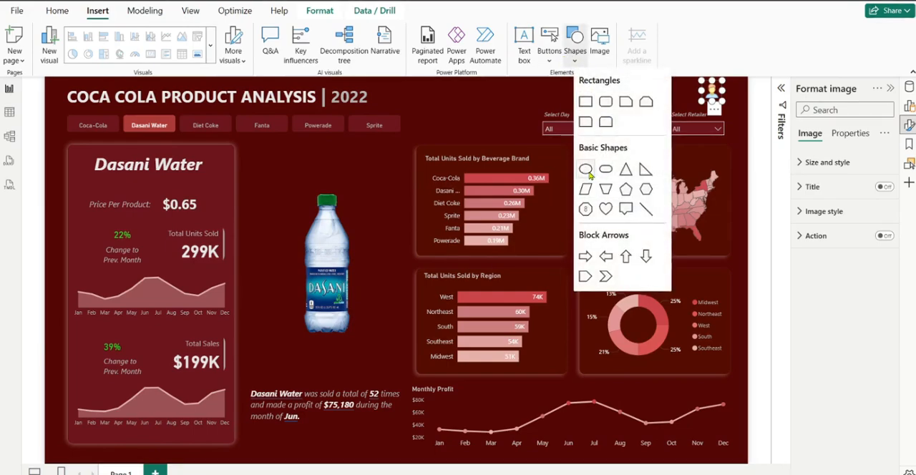
left_click(589, 173)
left_click_drag(170, 172, 658, 128)
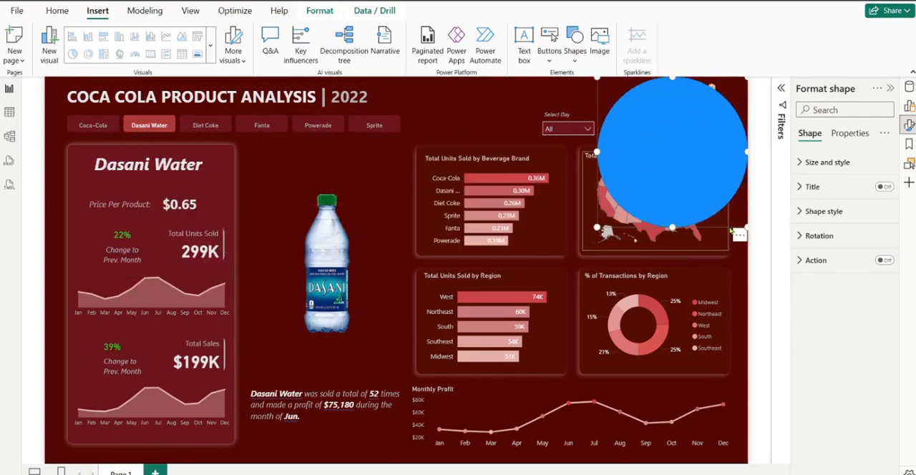
left_click_drag(744, 229, 713, 100)
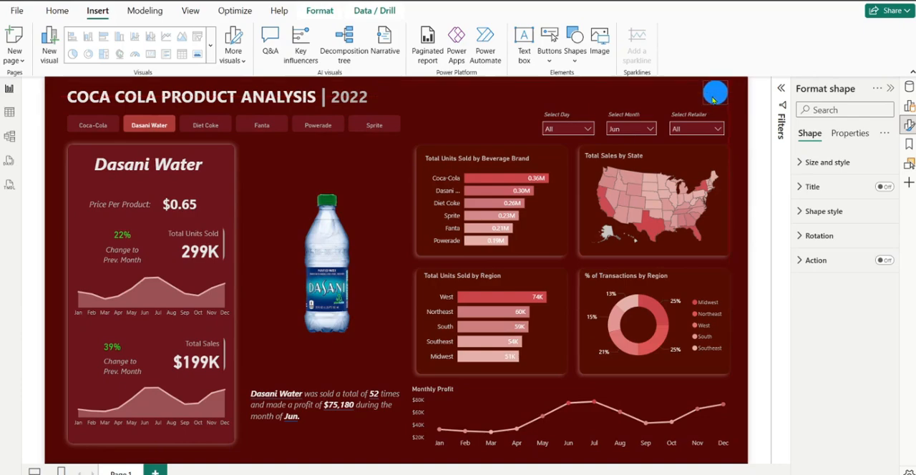
Send the small blue circle to the back so it lies behind the user icon
left_click(332, 12)
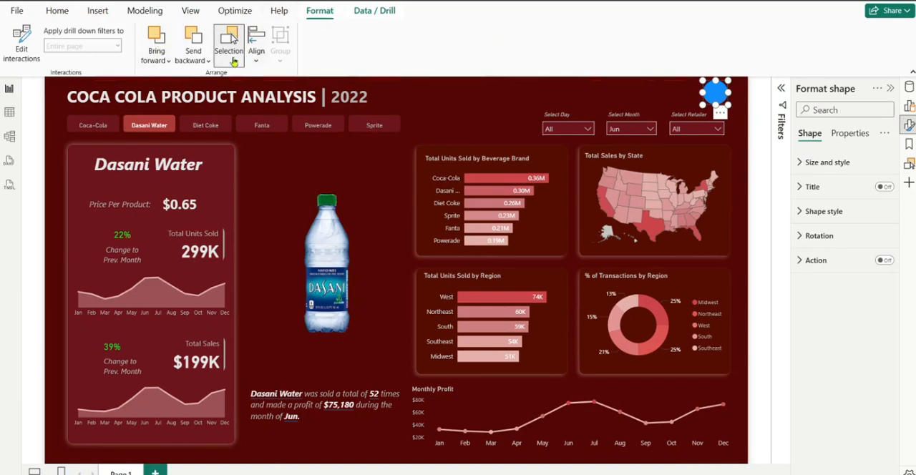
left_click(207, 61)
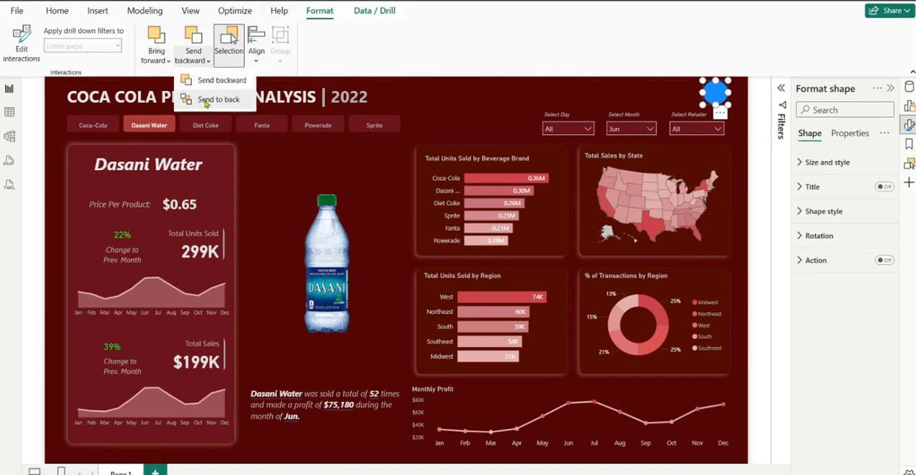
left_click(203, 100)
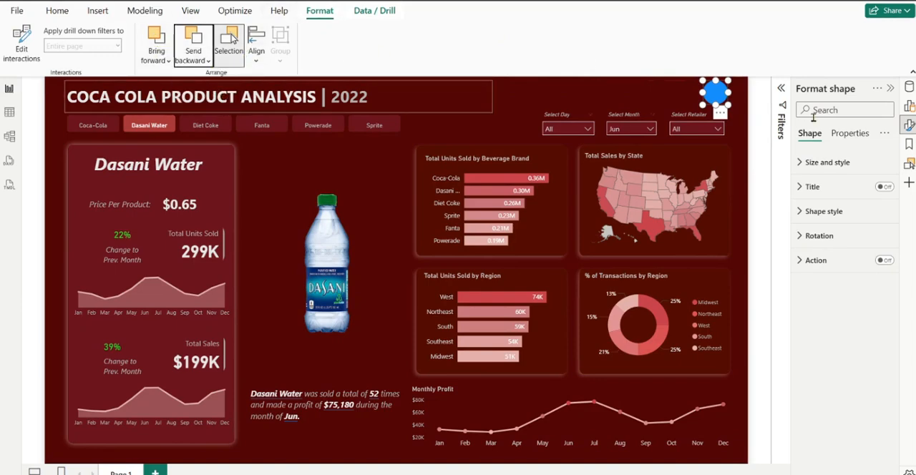
left_click(819, 166)
left_click(813, 390)
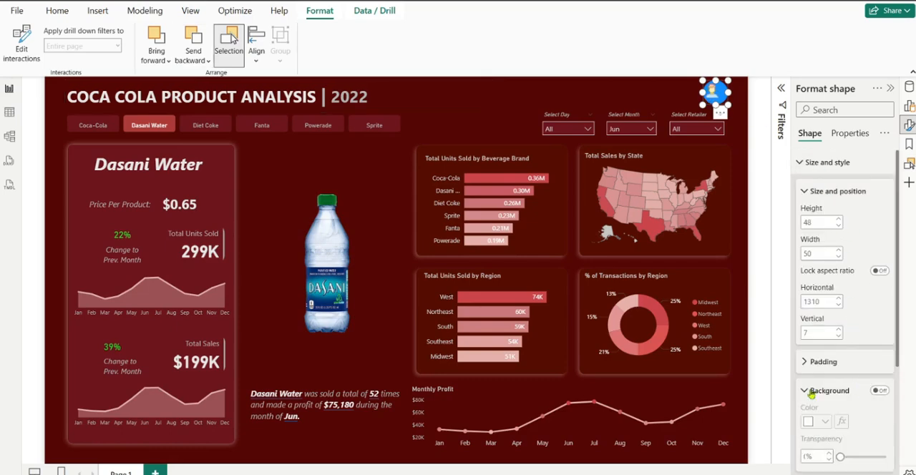
scroll(846, 342, "down", 3)
scroll(816, 170, "up", 3)
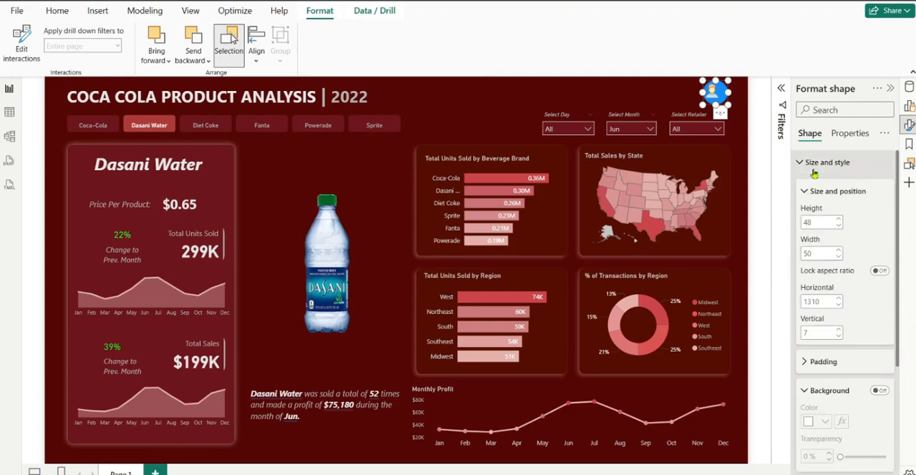
scroll(816, 168, "down", 3)
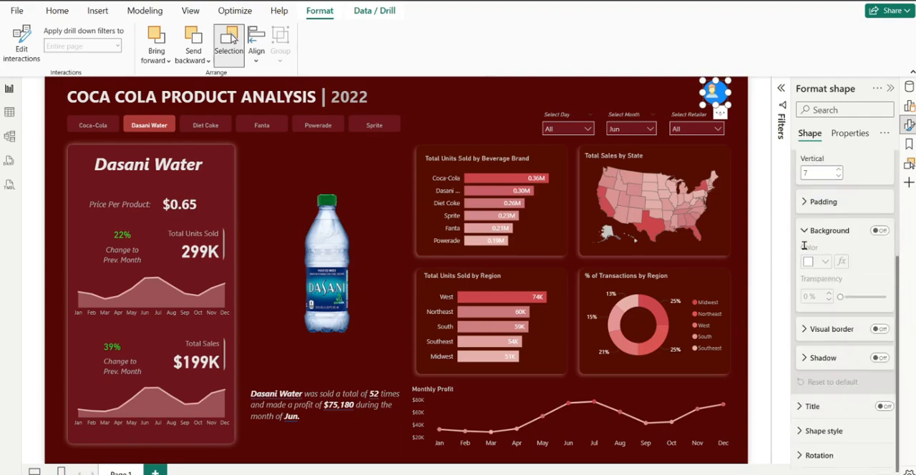
scroll(809, 179, "up", 3)
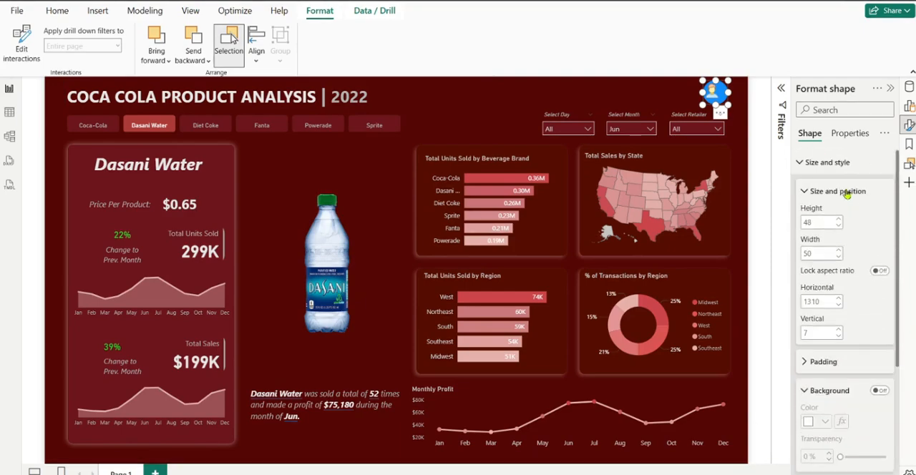
left_click(808, 169)
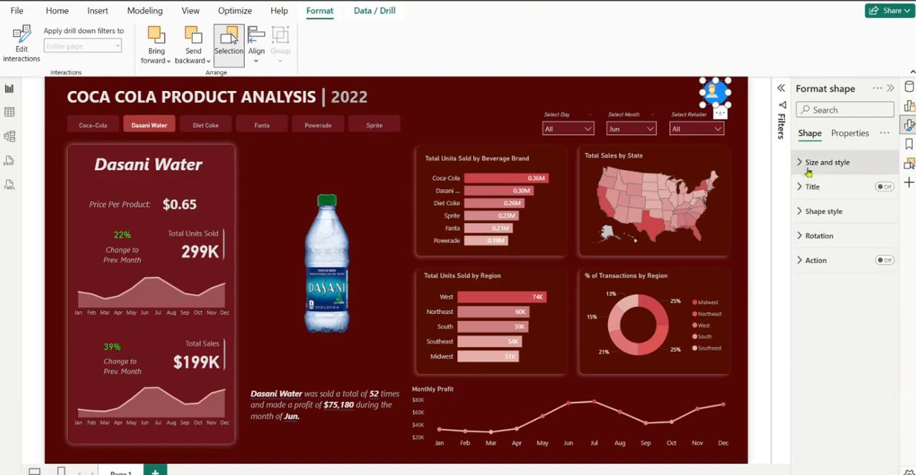
Turn off the circle's border and set its fill colour to White, 10% darker
left_click(800, 213)
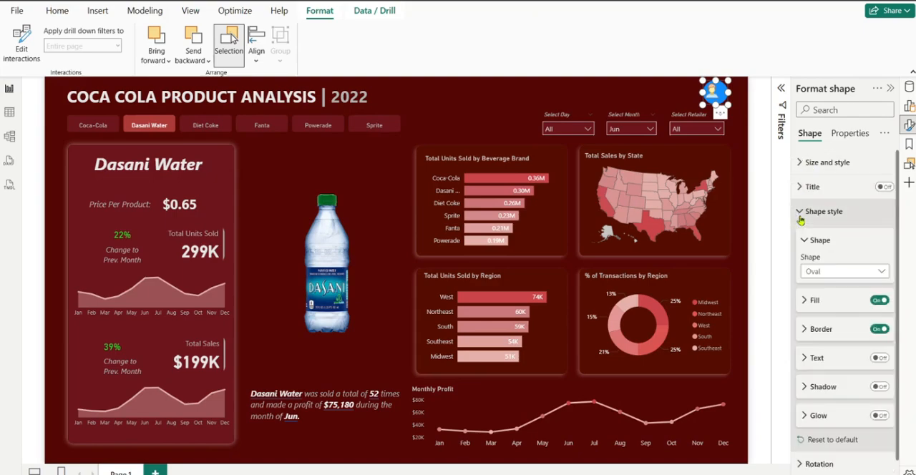
left_click(879, 330)
left_click(805, 301)
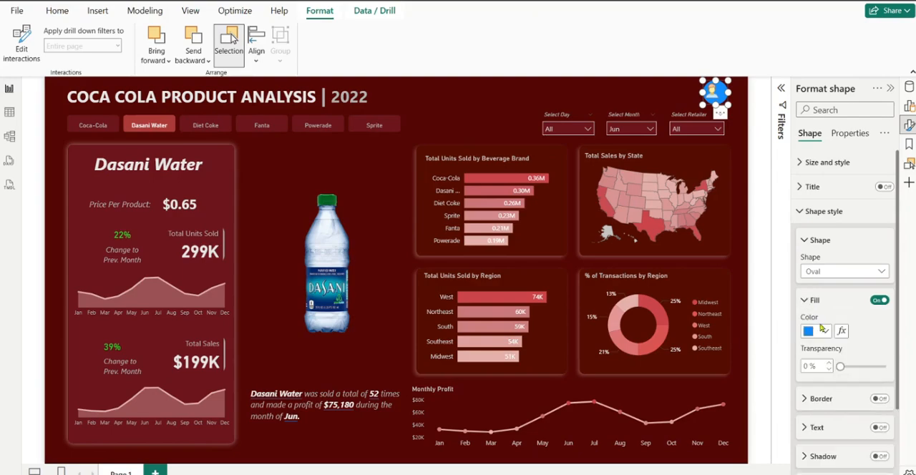
left_click(824, 330)
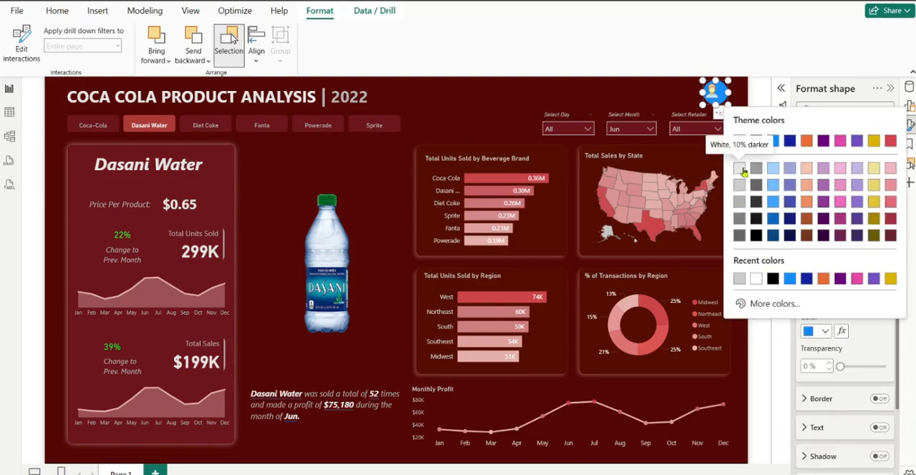
left_click(740, 172)
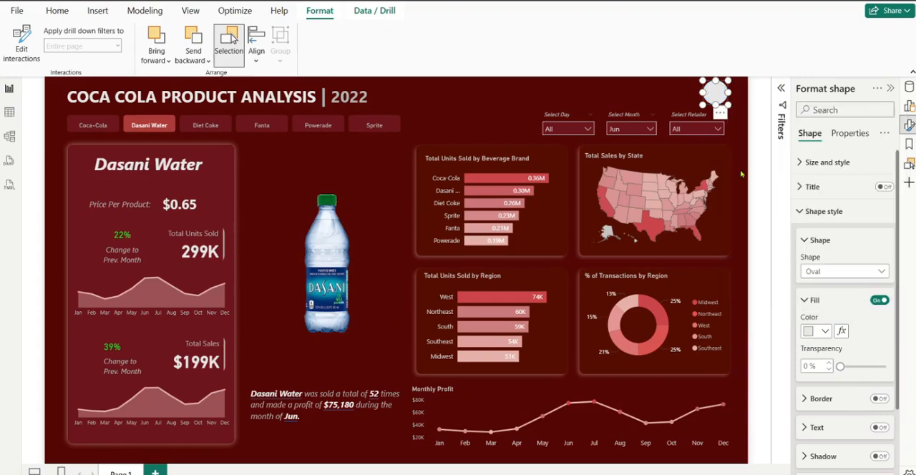
left_click(683, 98)
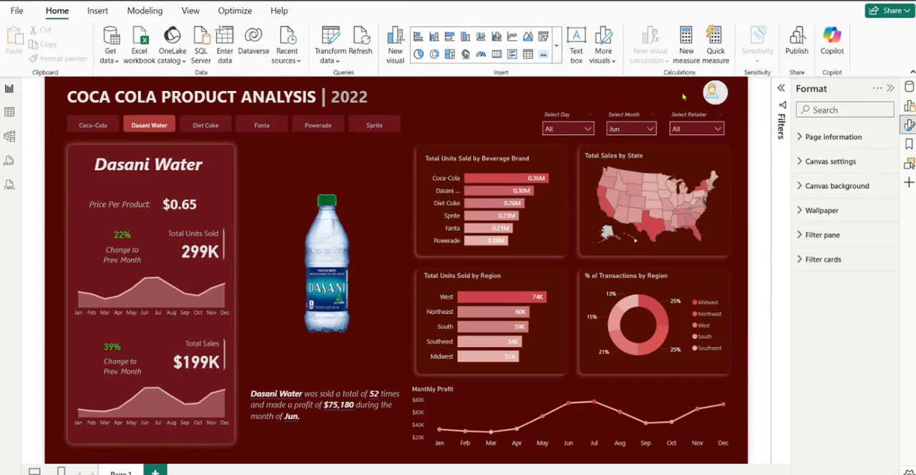
Nudge the circle slightly towards the left behind the user icon
left_click(724, 96)
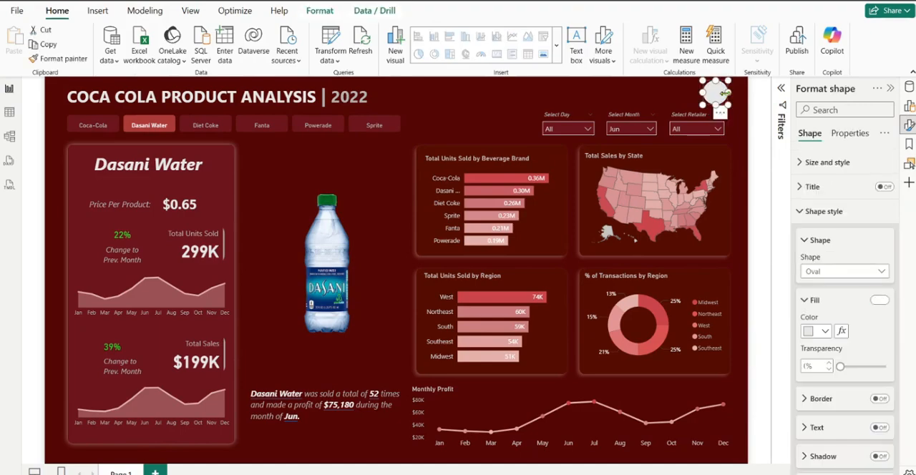
left_click_drag(720, 99, 716, 99)
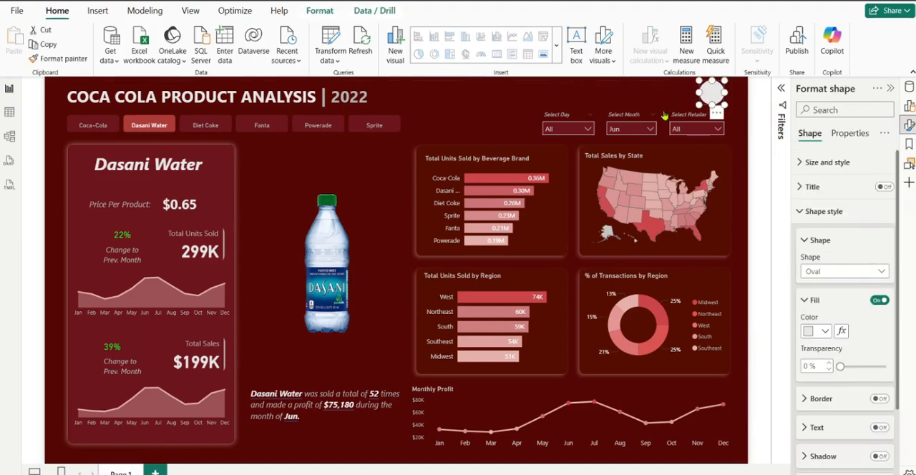
left_click(660, 102)
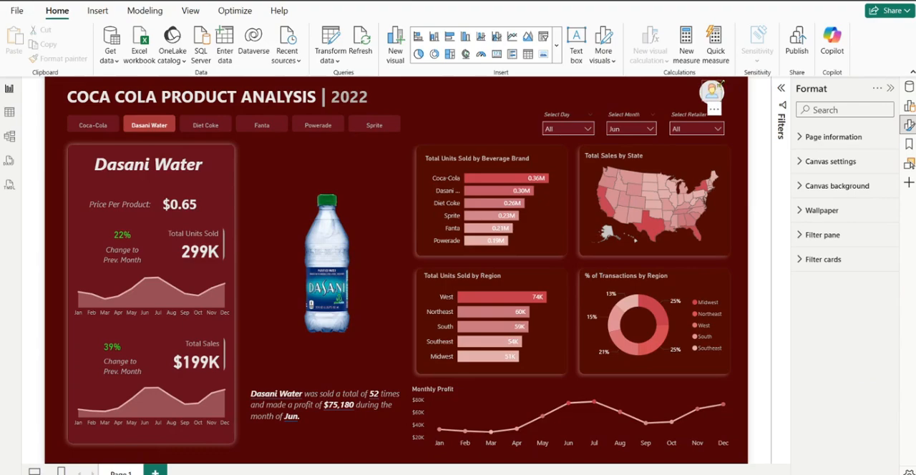
Shrink the circle behind the user icon slightly, keeping it round
left_click(712, 90)
left_click_drag(720, 80, 725, 100)
left_click(723, 105)
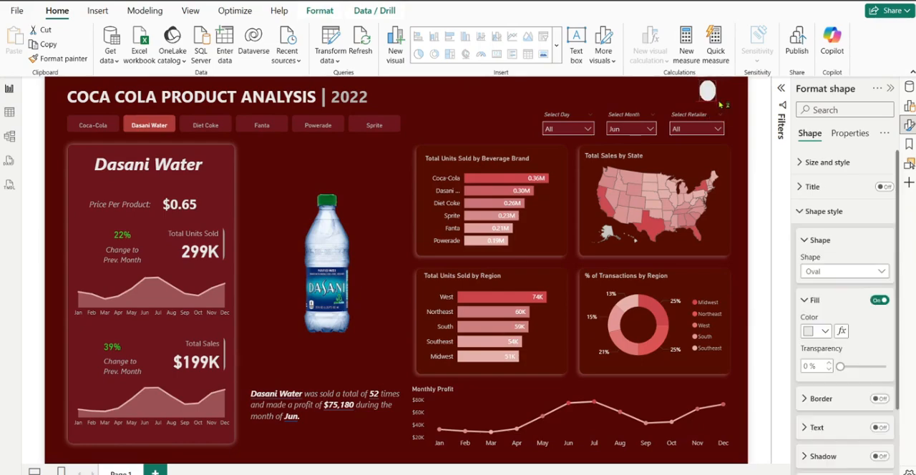
left_click_drag(720, 103, 724, 105)
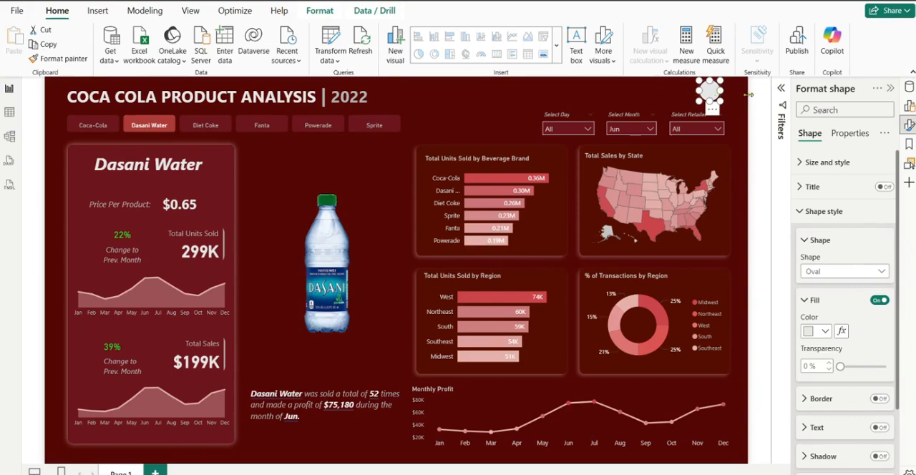
left_click(687, 94)
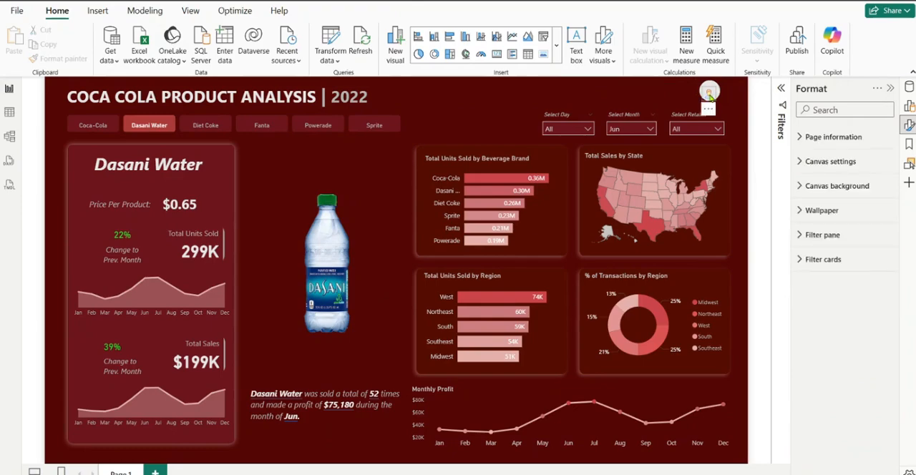
Align the user icon and its background circle to each other with Align middle
left_click(709, 94)
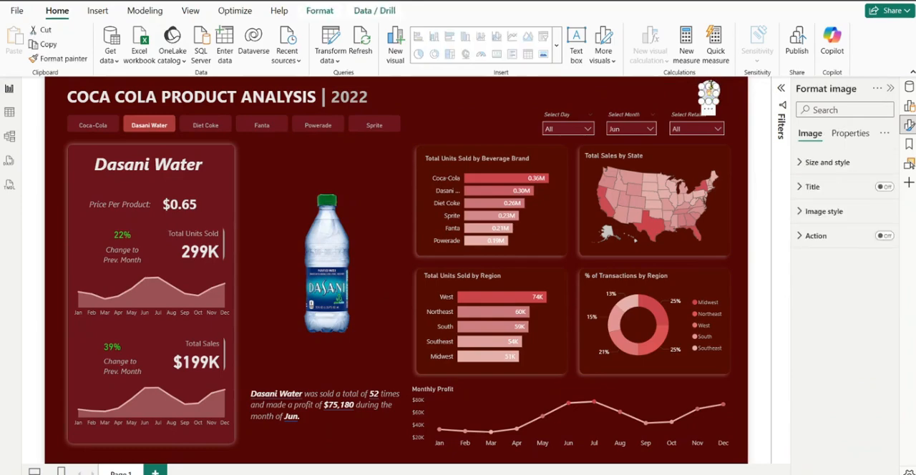
left_click(714, 85)
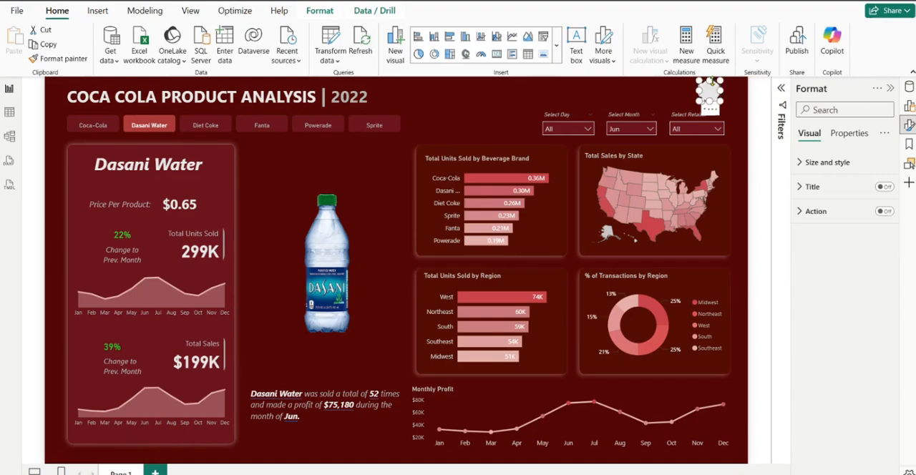
left_click(332, 14)
left_click(257, 62)
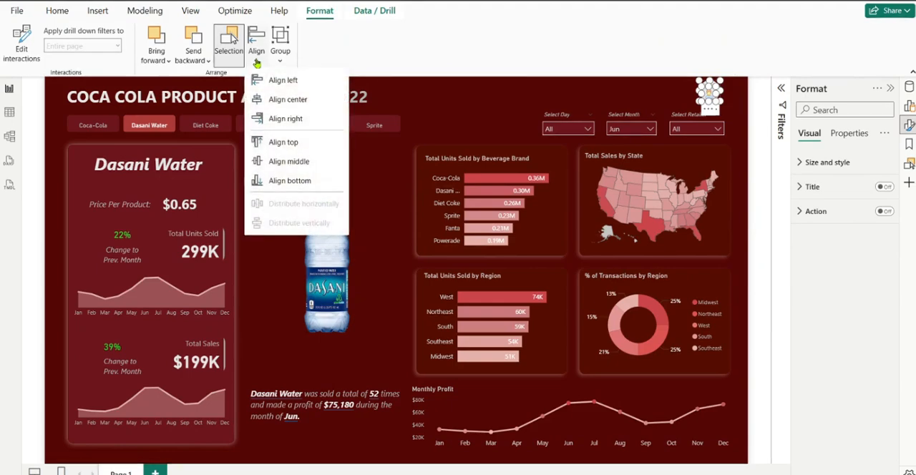
left_click(290, 164)
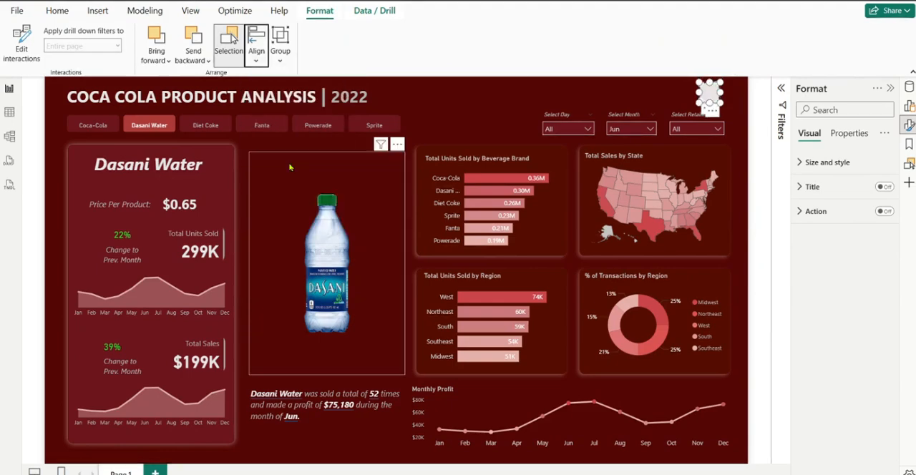
left_click(647, 97)
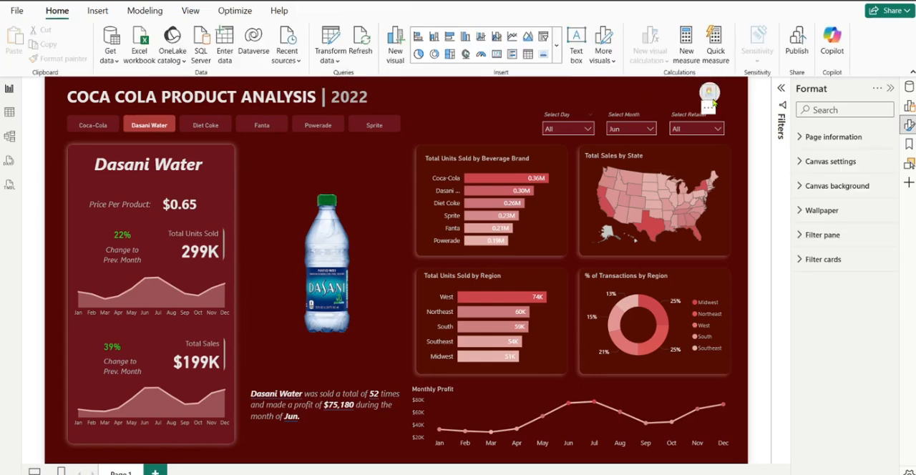
Group the user icon with its background circle
left_click(713, 100)
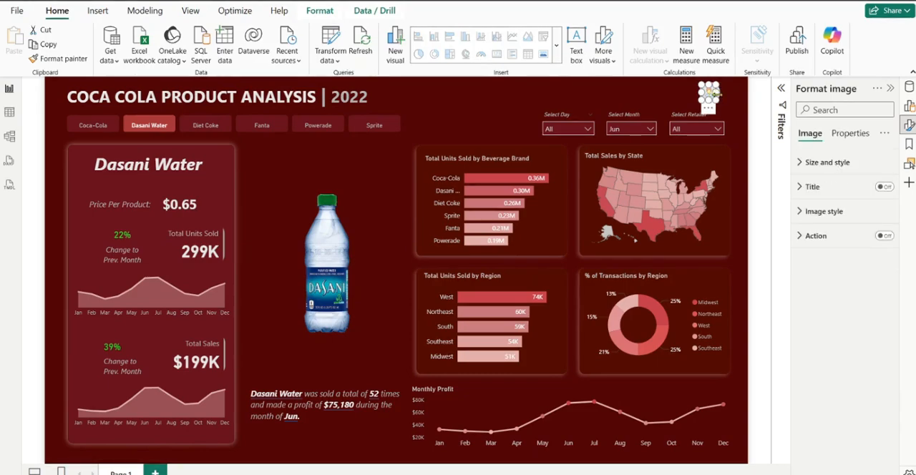
left_click(718, 99)
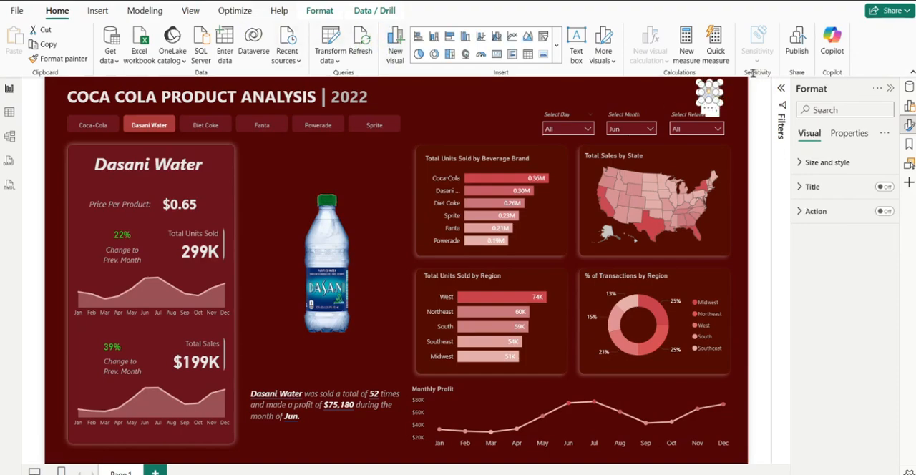
left_click(331, 17)
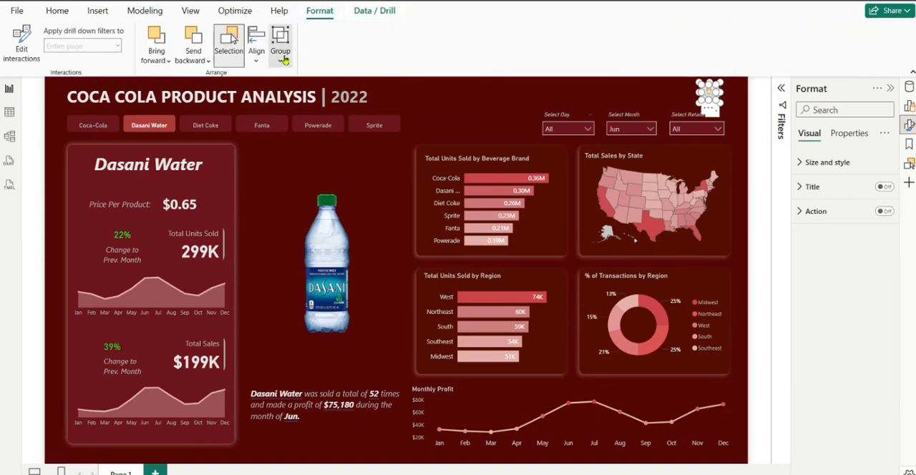
left_click(280, 44)
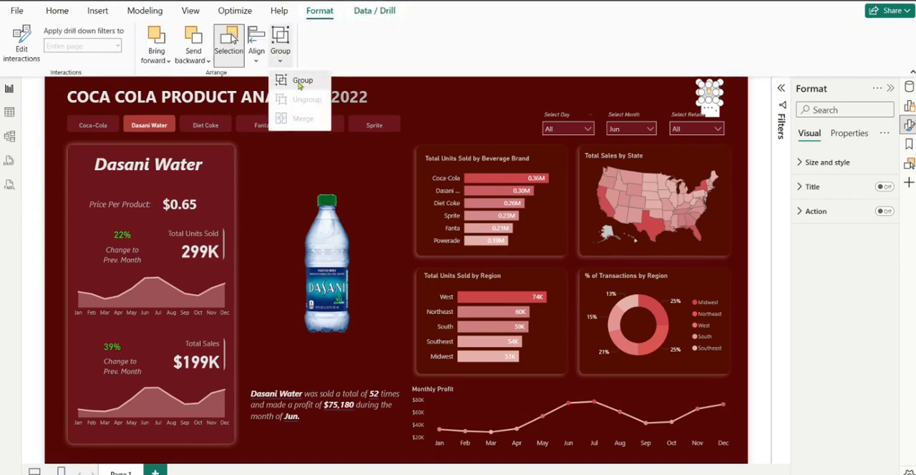
left_click(299, 82)
left_click(620, 94)
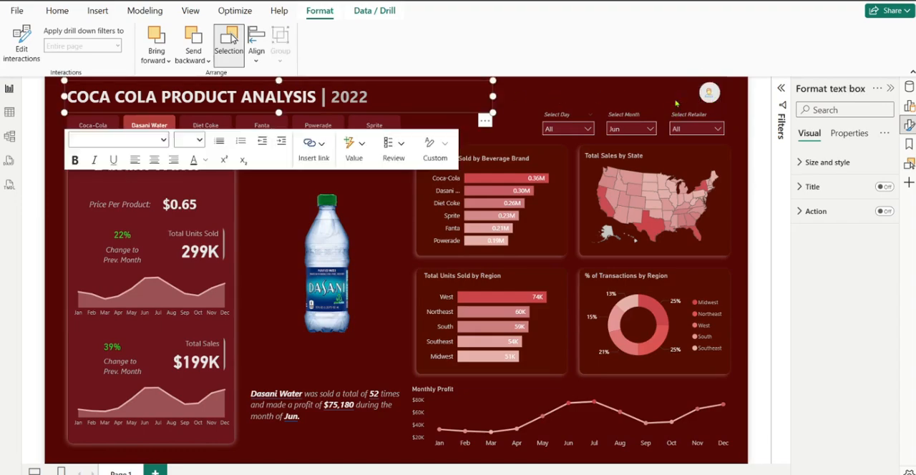
left_click(680, 96)
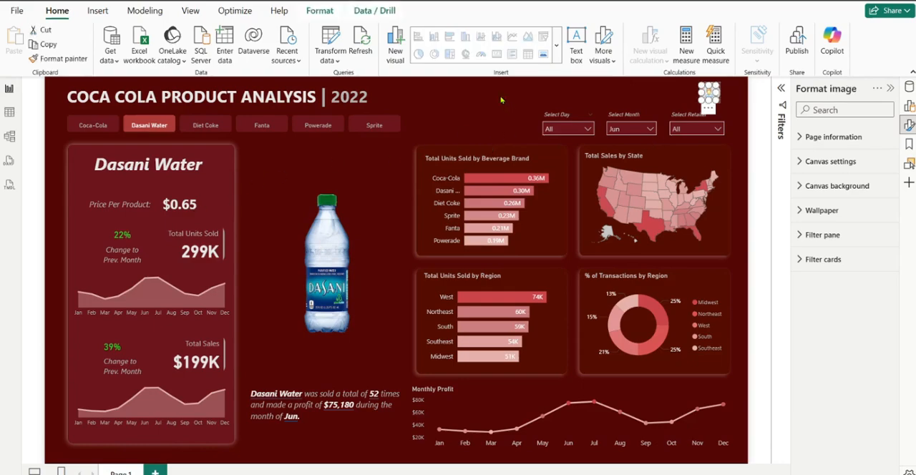
Group the Total Units Sold card with its previous-month change card and the monthly area chart beneath them
left_click(171, 241)
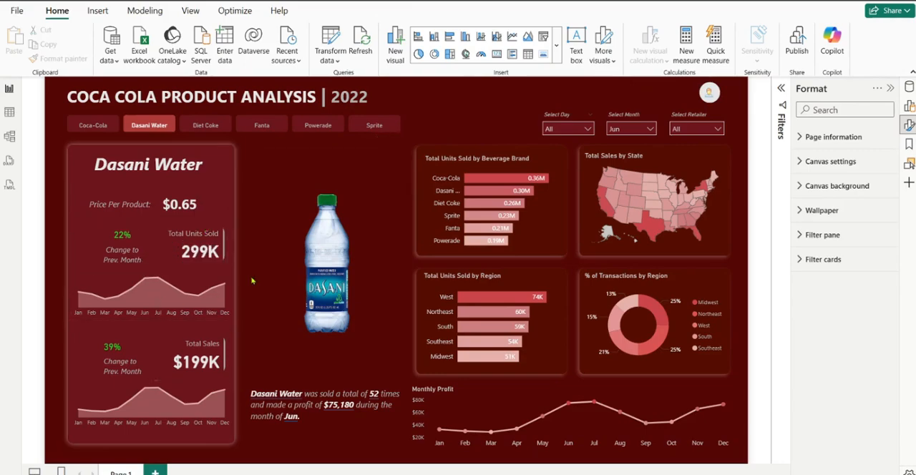
left_click(186, 241)
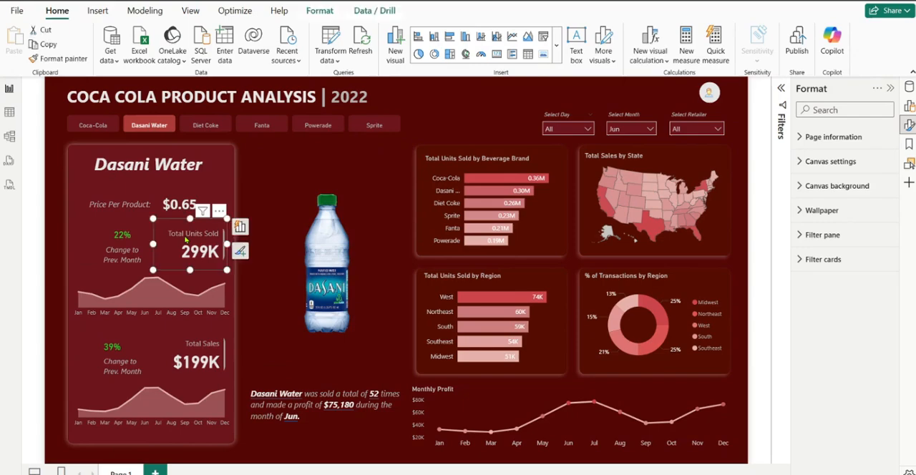
left_click(116, 240, "ctrl")
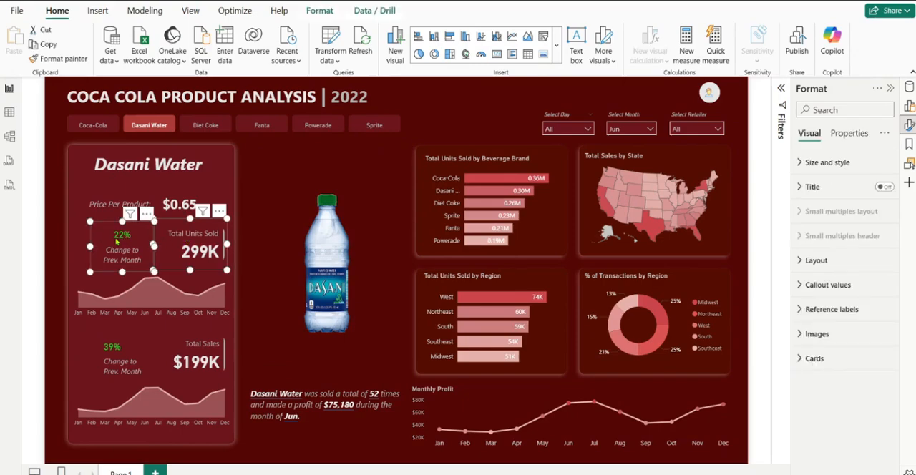
left_click(141, 312, "ctrl")
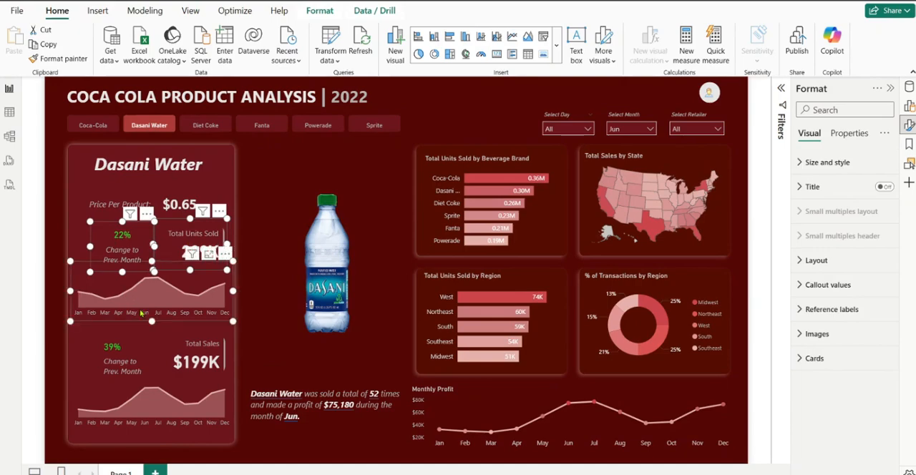
left_click(323, 13)
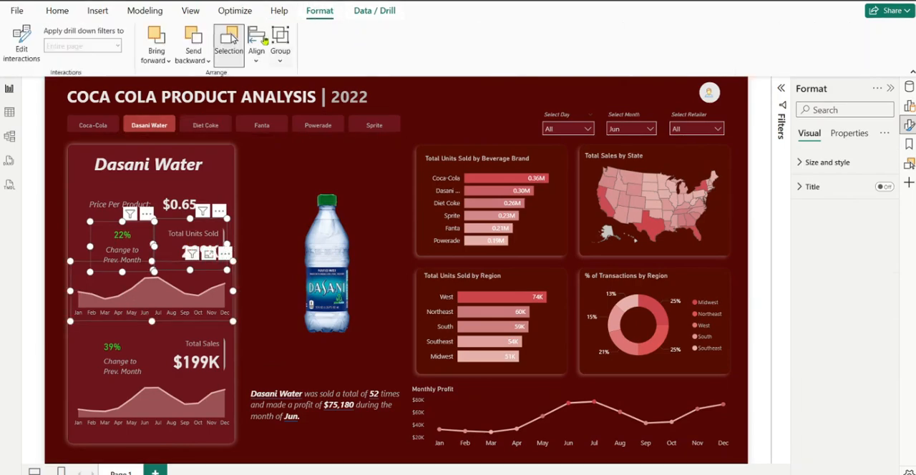
left_click(280, 56)
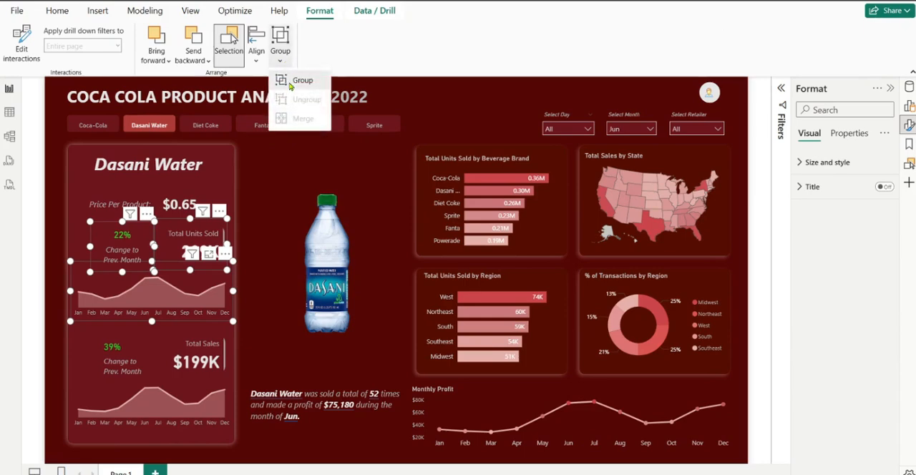
left_click(291, 86)
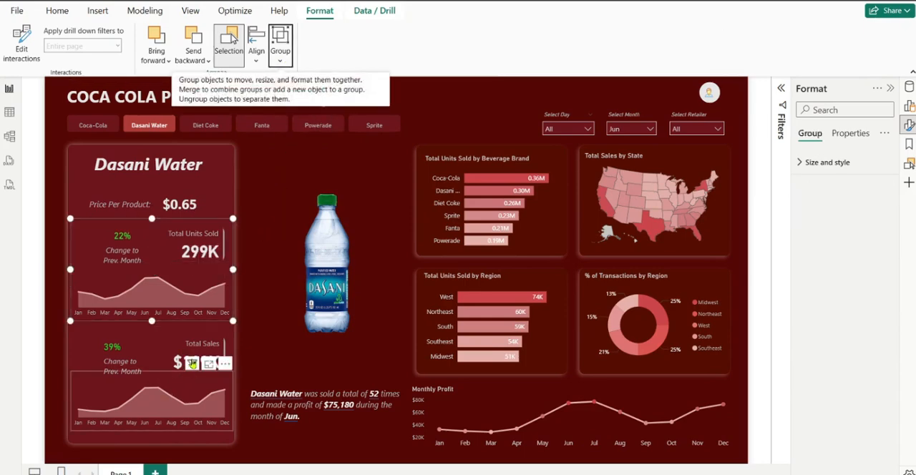
Group the Total Sales card with its previous-month change card and the monthly area chart beneath them
left_click(130, 347)
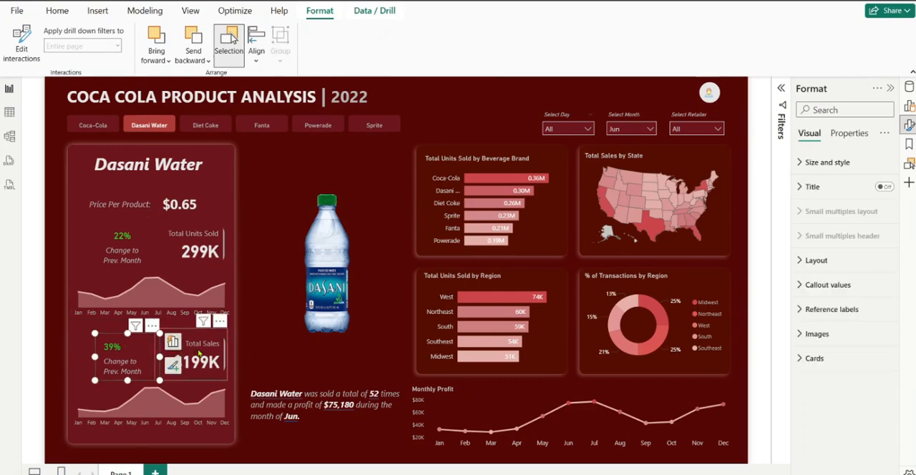
left_click(200, 351, "ctrl")
left_click(187, 403, "ctrl")
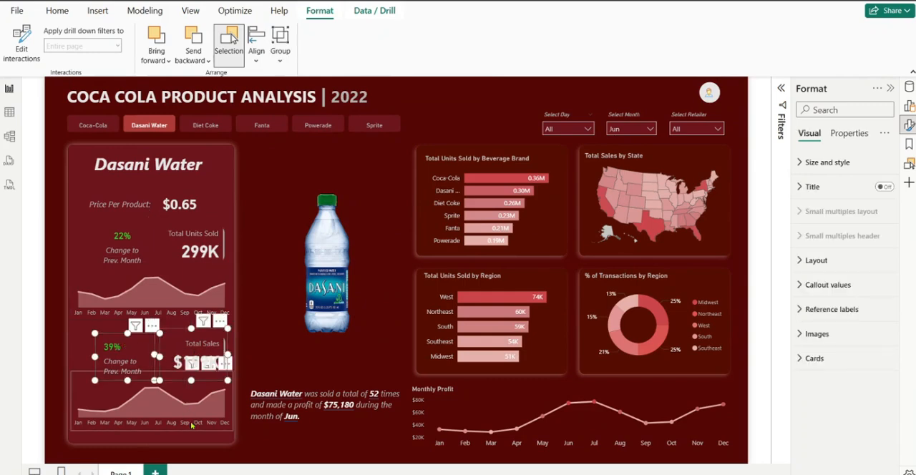
left_click(191, 425, "ctrl")
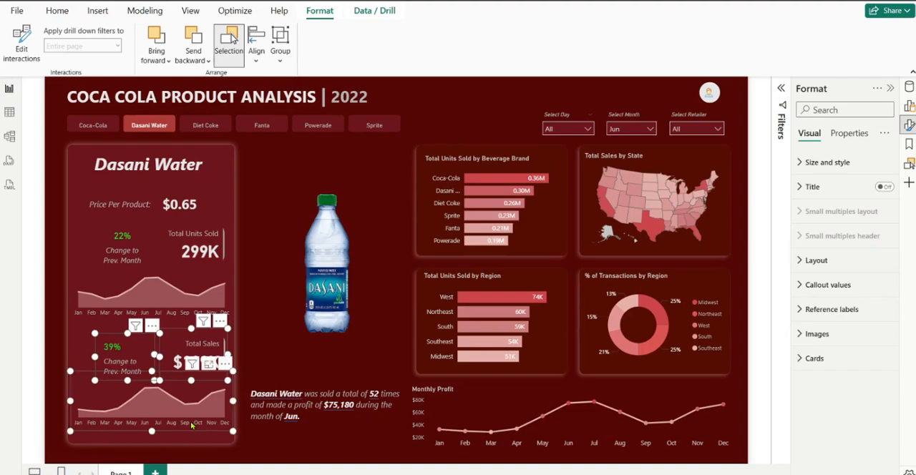
left_click(263, 64)
left_click(280, 57)
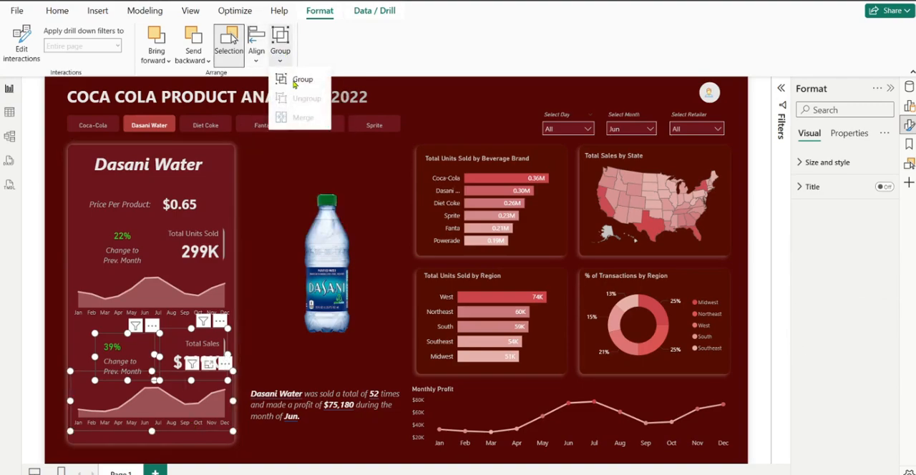
left_click(297, 80)
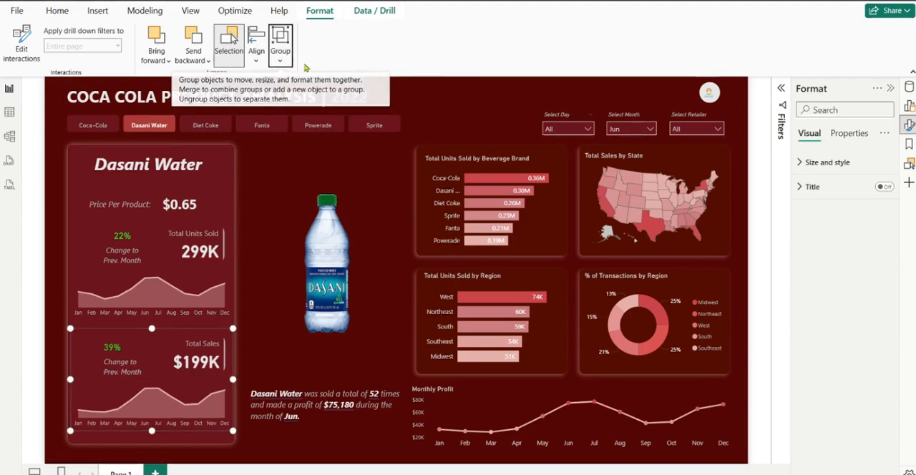
Clear the selection on the report page and collapse the ribbon to give the canvas more room
left_click(439, 92)
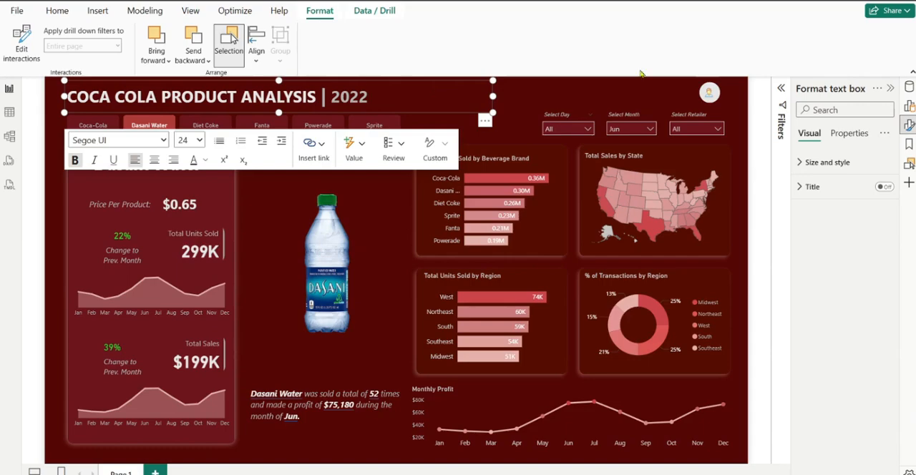
left_click(555, 97)
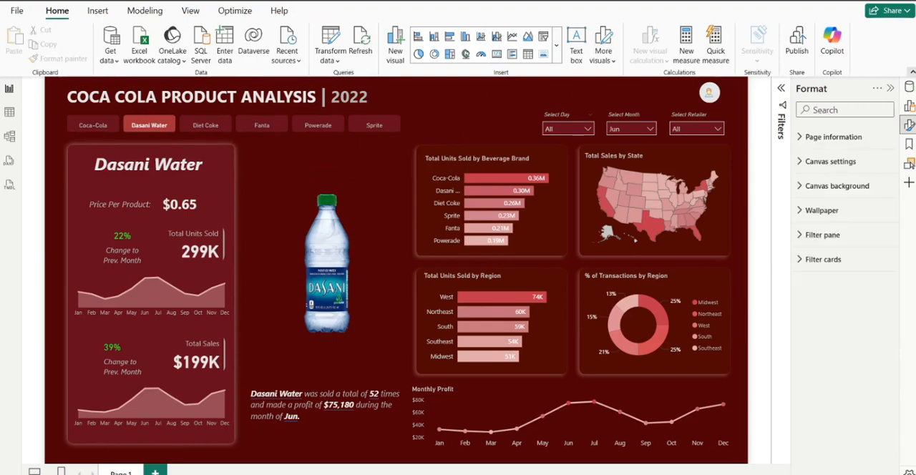
left_click(911, 72)
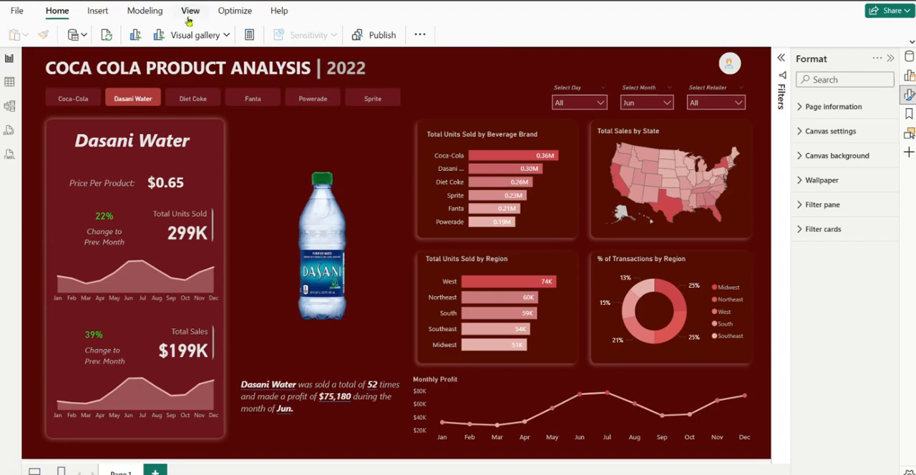
Add a text box to the report page reading "Welcome User"
left_click(93, 12)
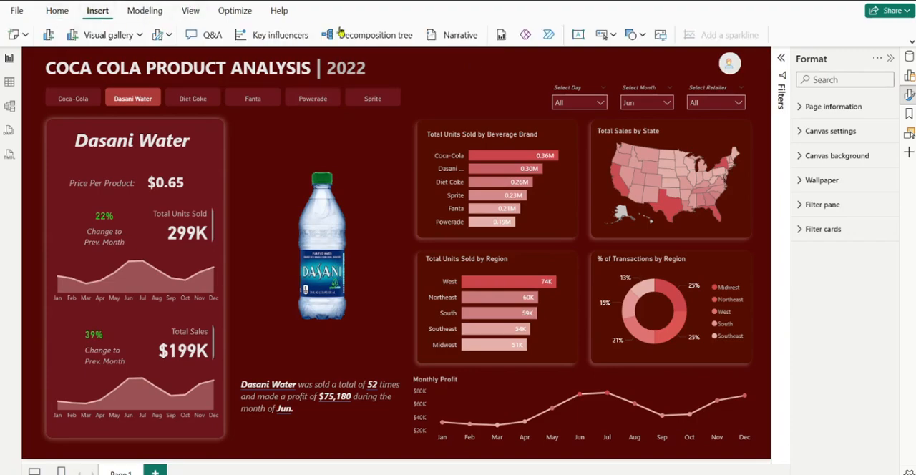
left_click(578, 36)
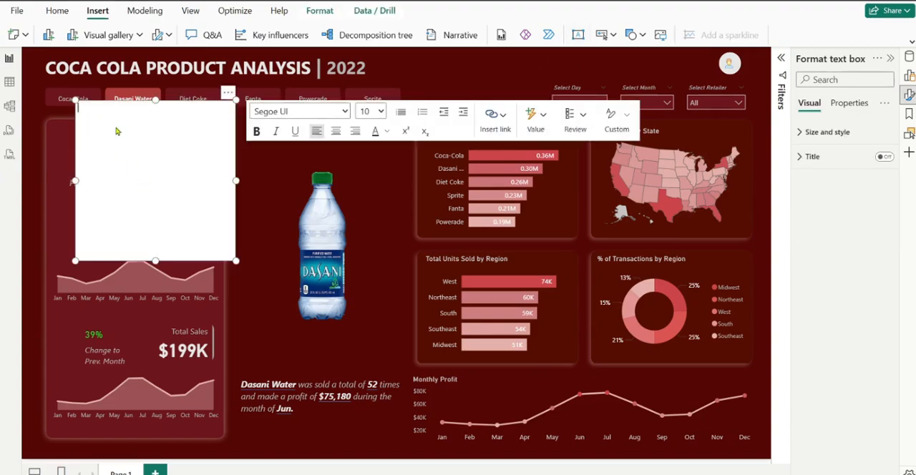
type("Welcome User")
Italicize the "Welcome User" text and set its font size to 9
key("ctrl+a")
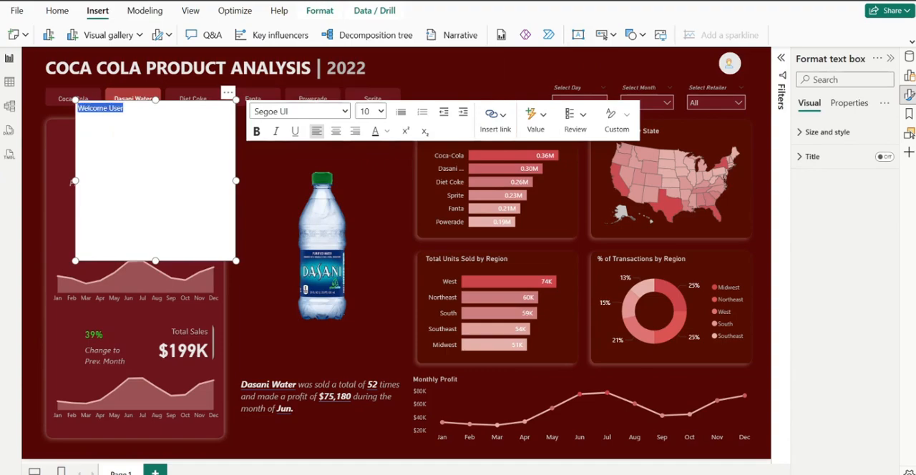
left_click(278, 133)
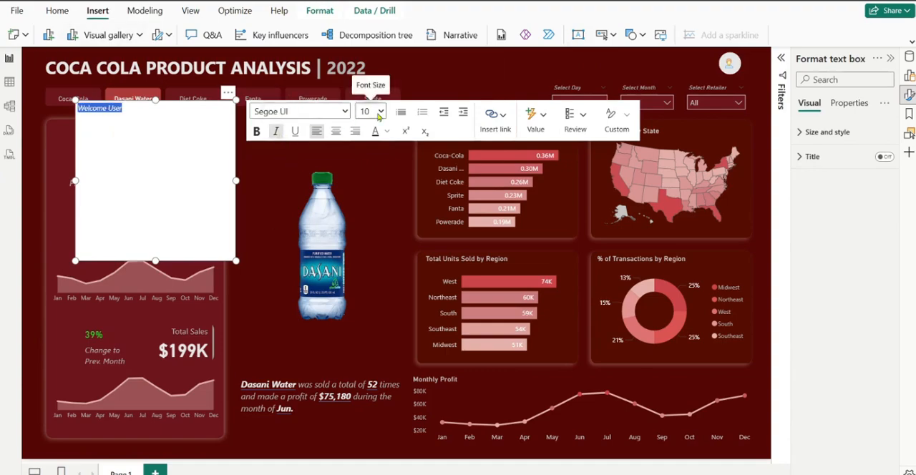
left_click(370, 112)
left_click(378, 145)
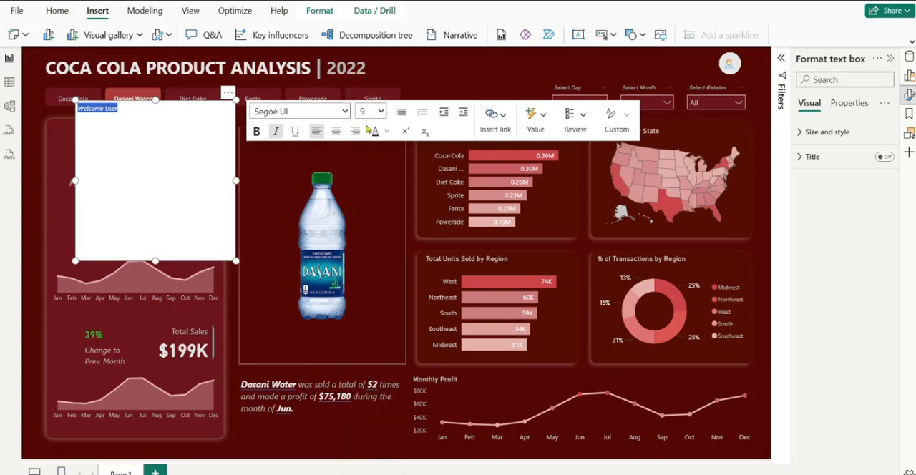
Turn off the background of the "Welcome User" text box and color its text a grey shade of white
left_click(810, 143)
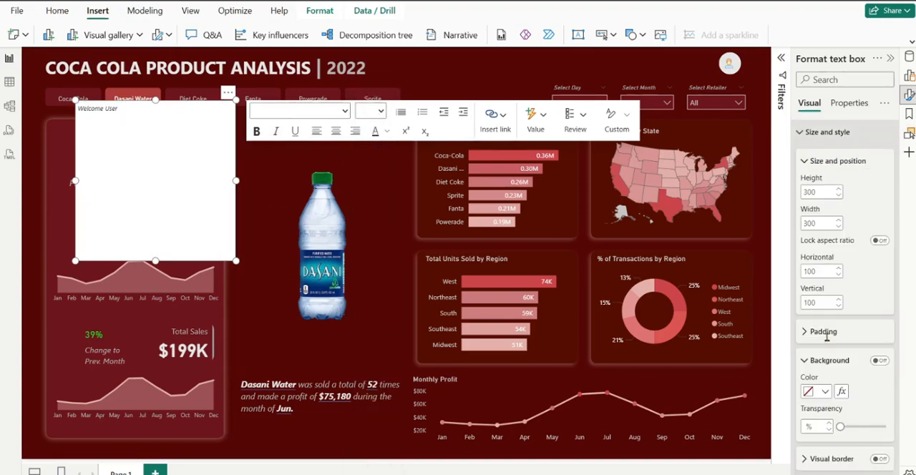
scroll(845, 299, "down", 2)
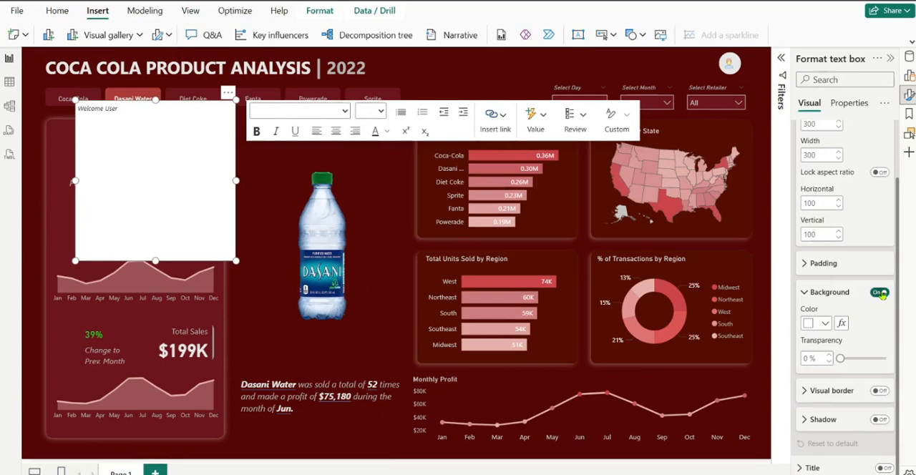
left_click(881, 293)
left_click(803, 293)
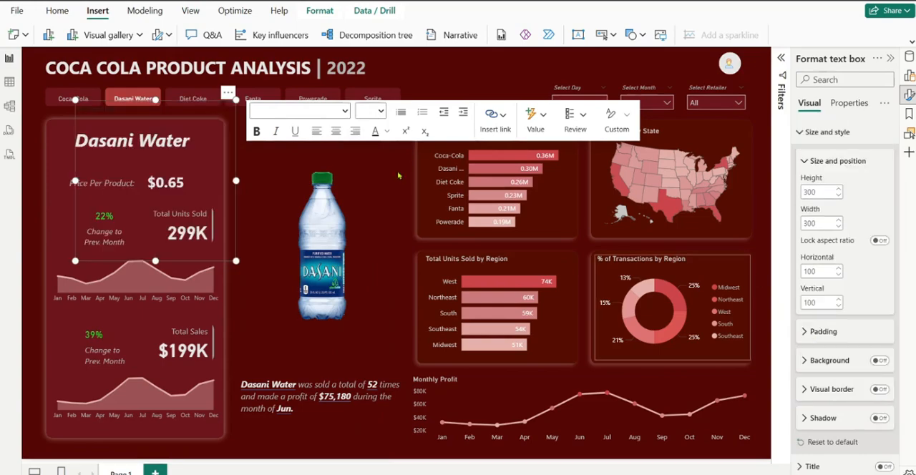
key("ctrl+a")
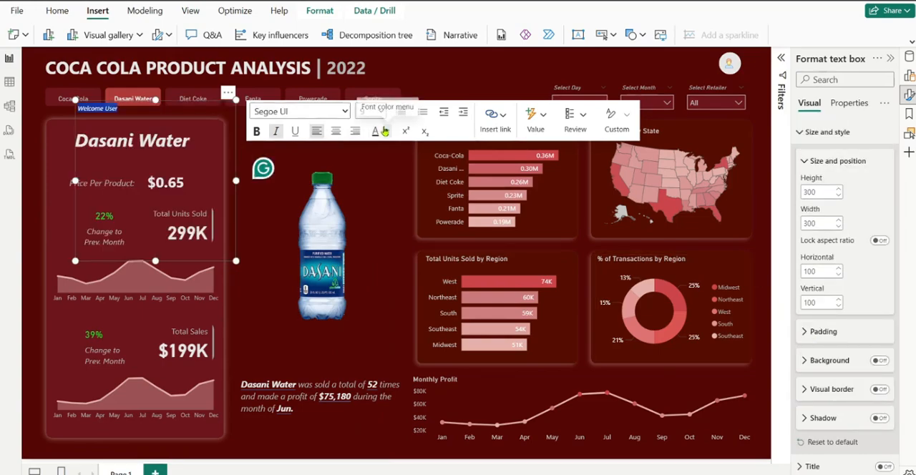
left_click(385, 131)
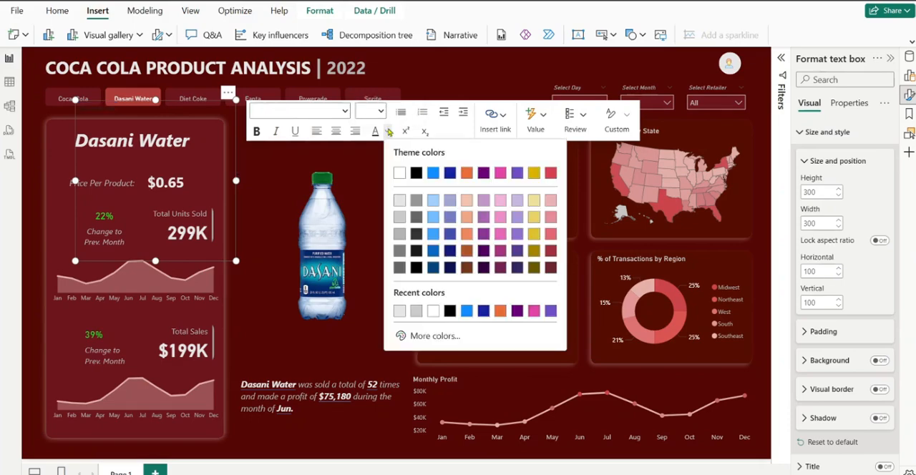
left_click(401, 233)
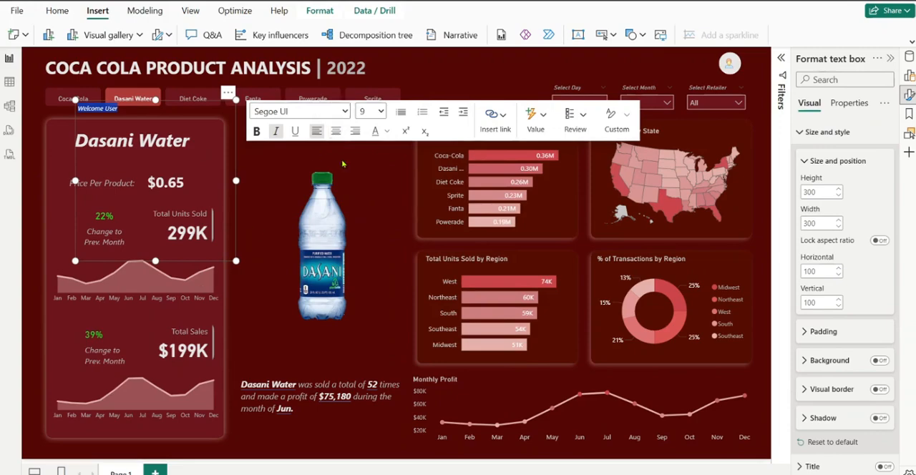
Right-align the "Welcome User" text and shrink its text box to a shallow strip around the line
left_click(355, 131)
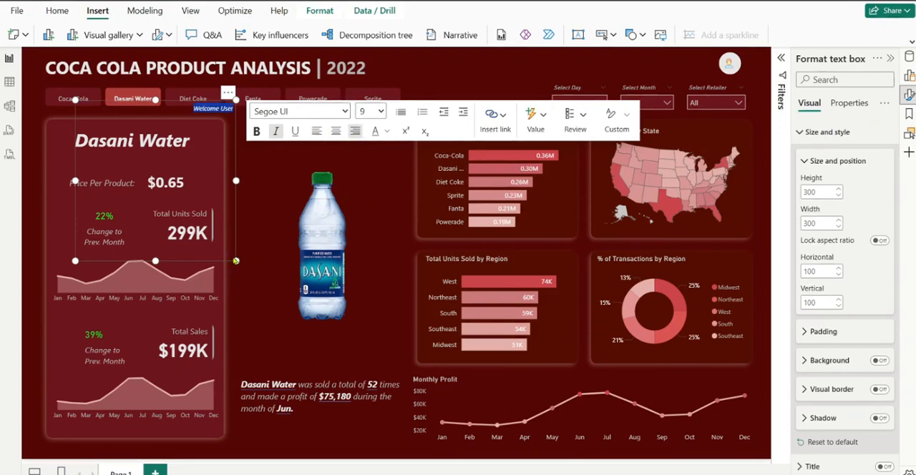
left_click_drag(236, 261, 230, 130)
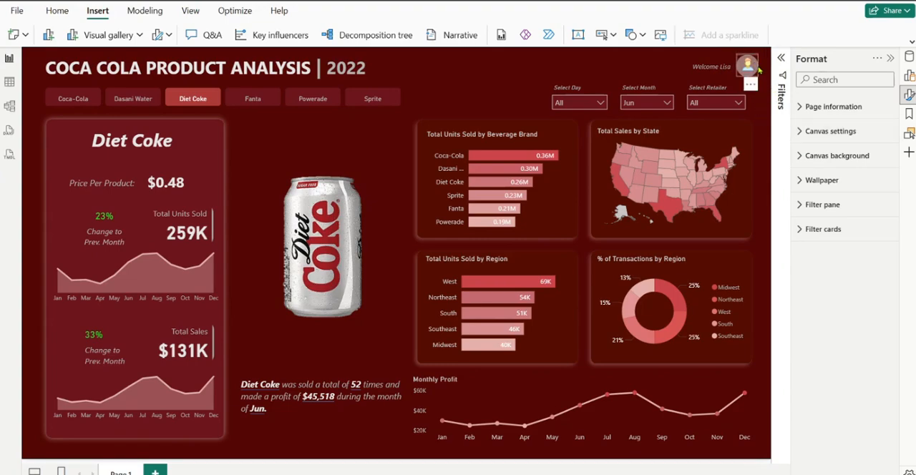
Set the fill transparency of the circle behind the header user icon to 60%
left_click(756, 69)
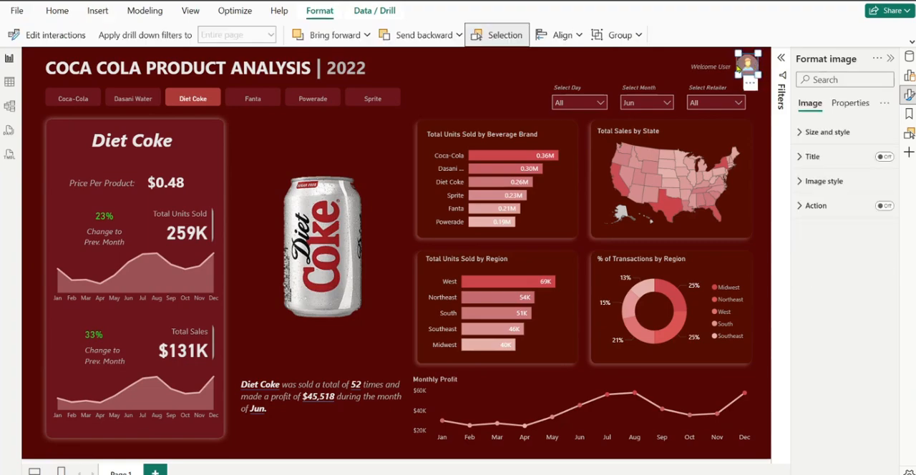
left_click(740, 67)
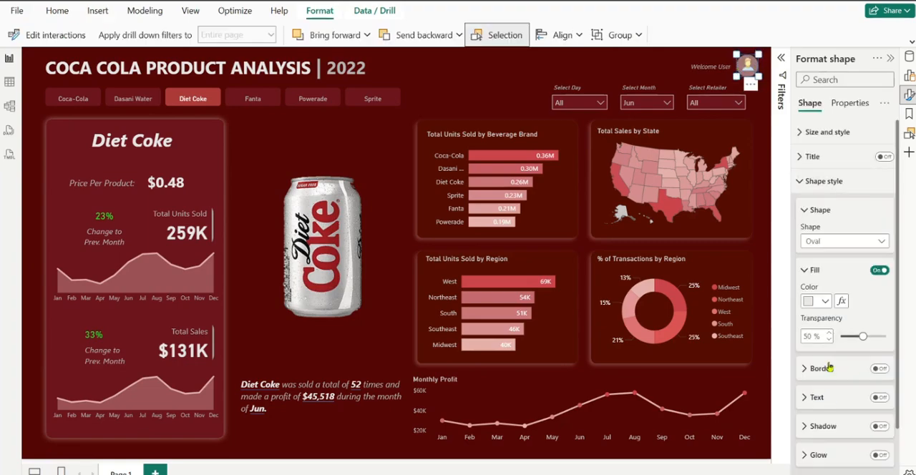
left_click(826, 302)
left_click(826, 302)
mouse_move(863, 336)
left_mouse_down()
mouse_move(878, 338)
mouse_move(849, 342)
left_mouse_up()
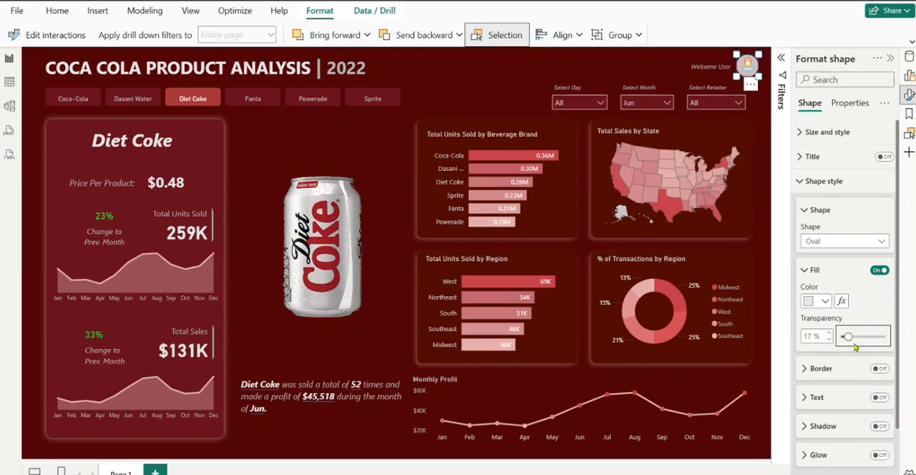
left_click_drag(848, 337, 867, 340)
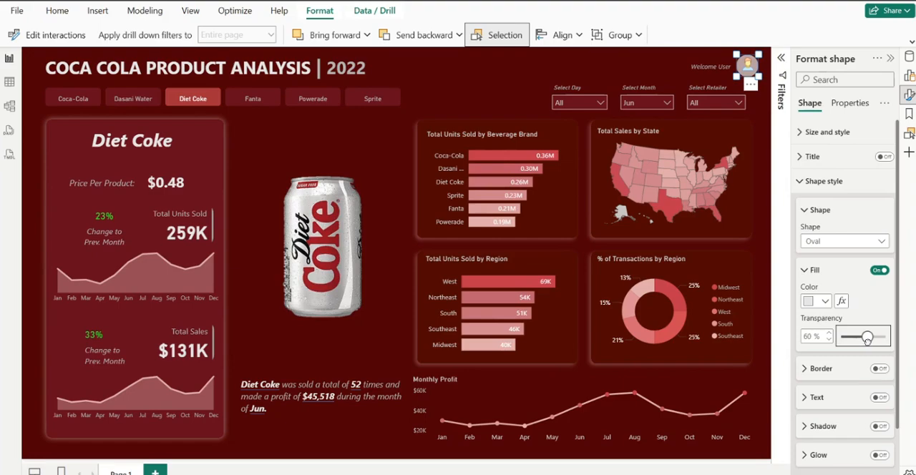
left_click(768, 87)
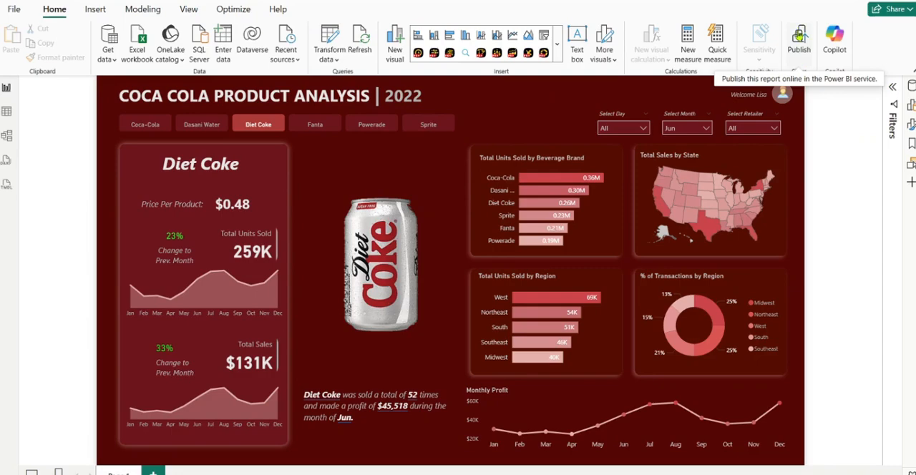
Publish the report to My workspace, replacing the existing "Cocacola youtube" dataset
left_click(803, 48)
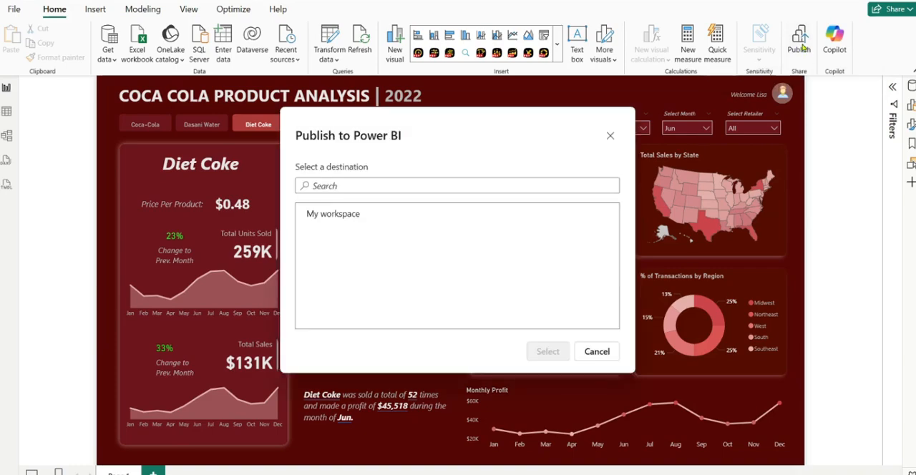
left_click(356, 215)
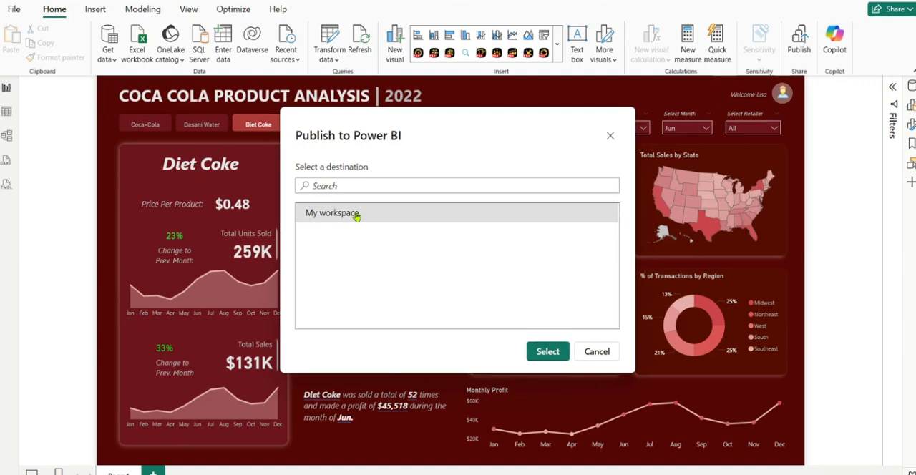
left_click(550, 351)
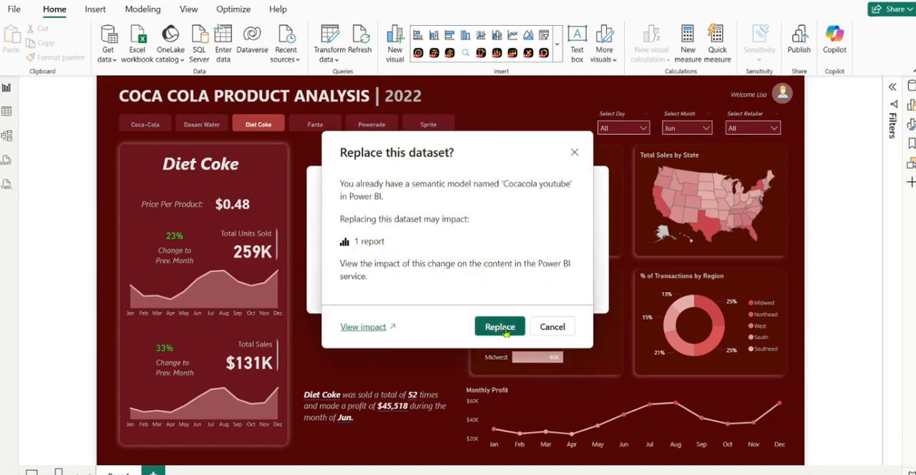
left_click(501, 327)
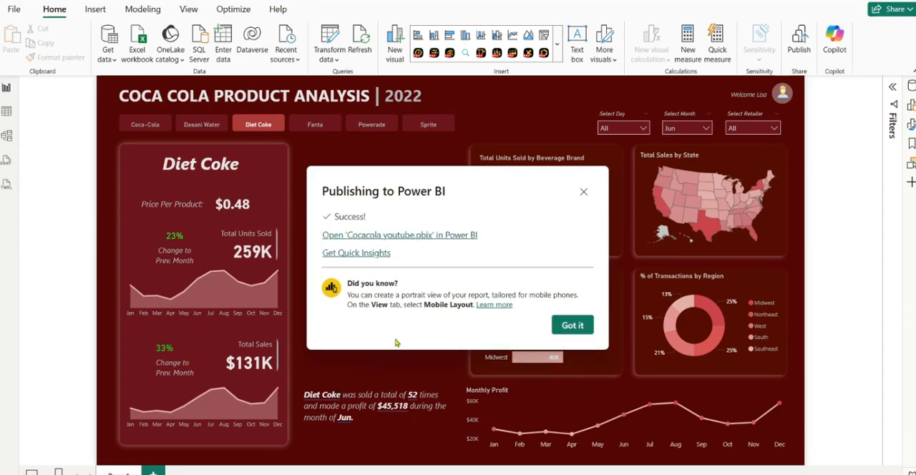
Open the published "Cocacola youtube.pbix" report in the Power BI service and examine the tooltips on its visuals
left_click(395, 235)
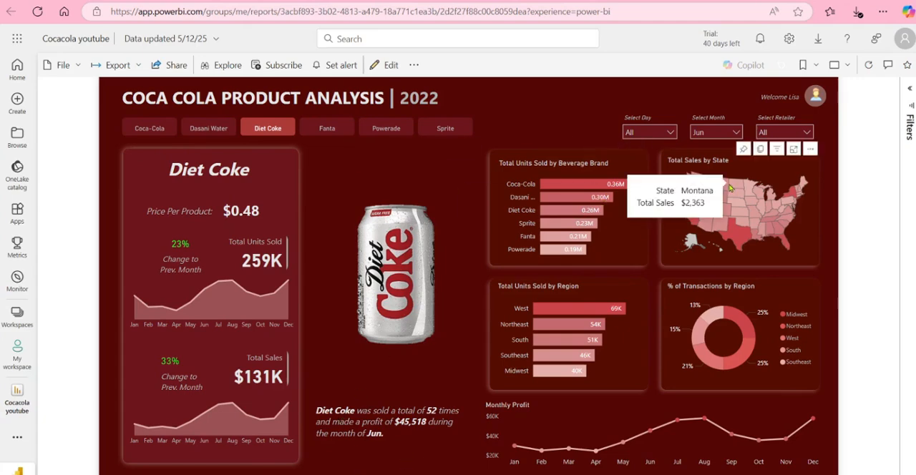
mouse_move(678, 357)
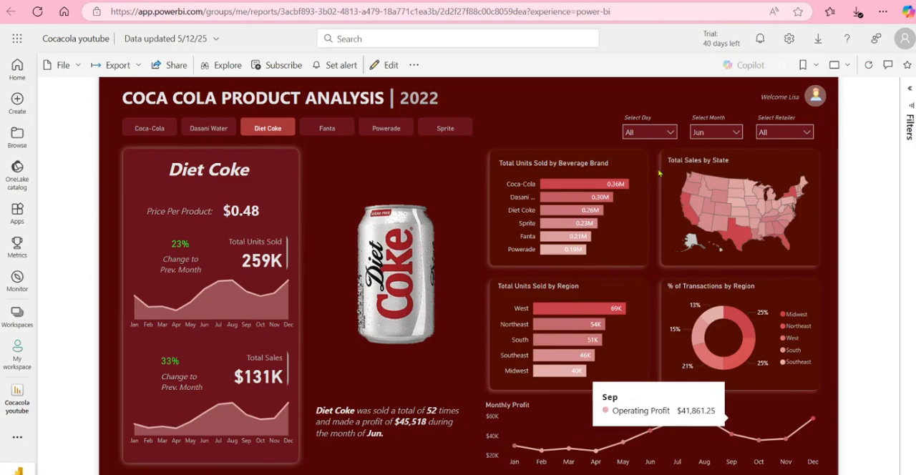